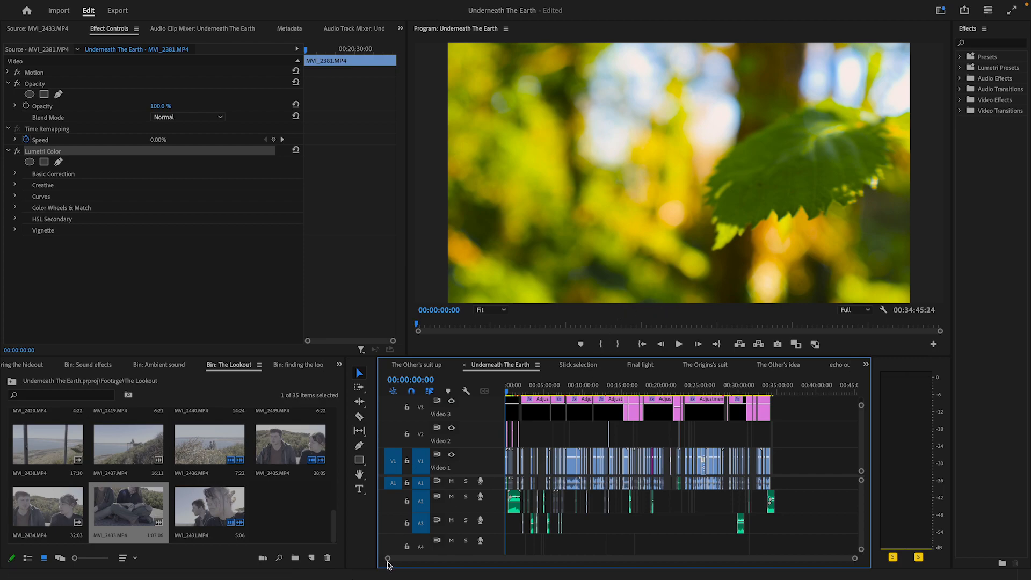
Step: Review the opening title shots of the Underneath The Earth sequence from its start to about 25 seconds
left_click_drag(387, 561, 292, 542)
left_click_drag(387, 561, 574, 556)
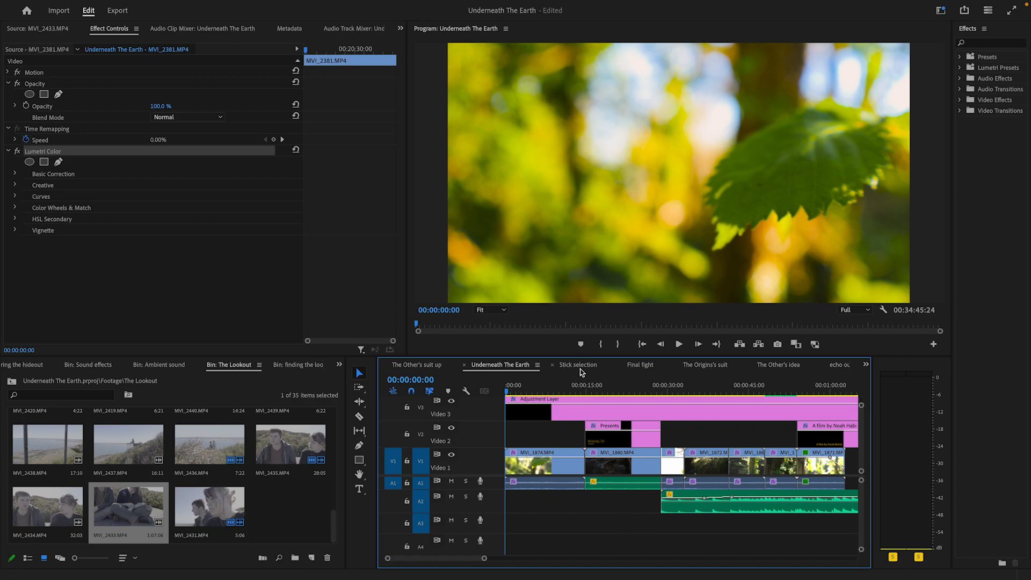
left_click_drag(574, 386, 610, 386)
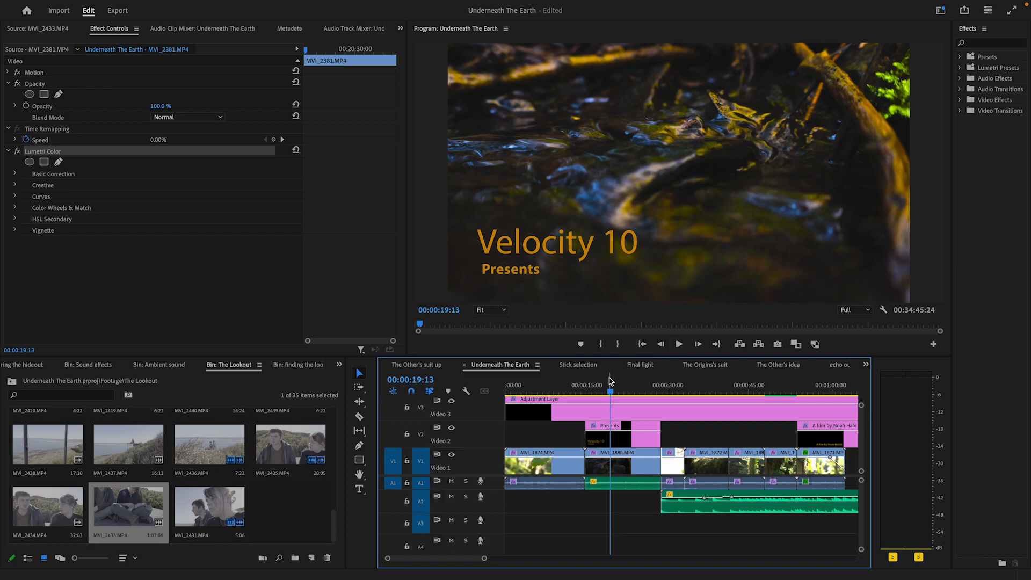
key("XF86AudioRaiseVolume")
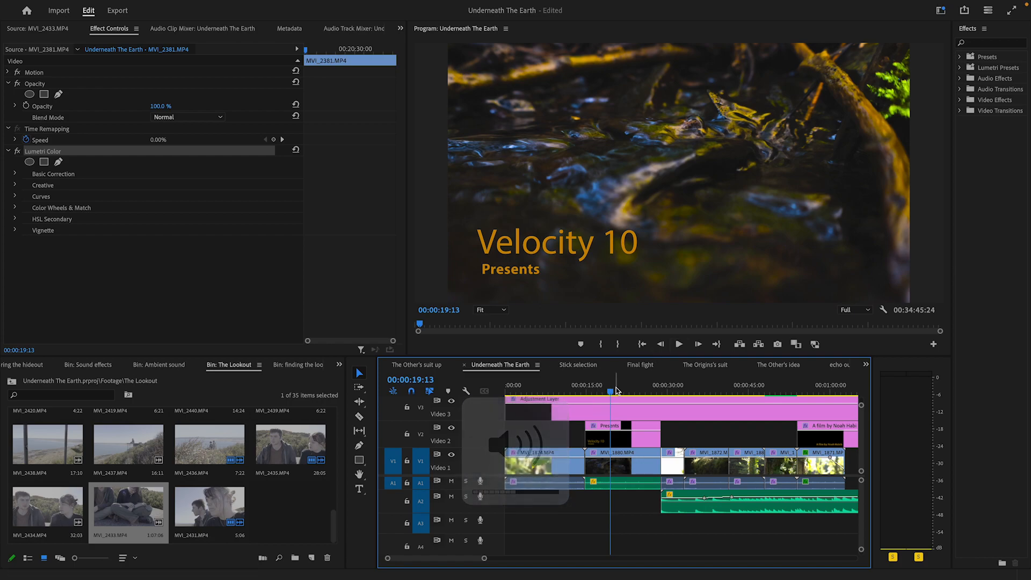
left_click_drag(611, 391, 645, 390)
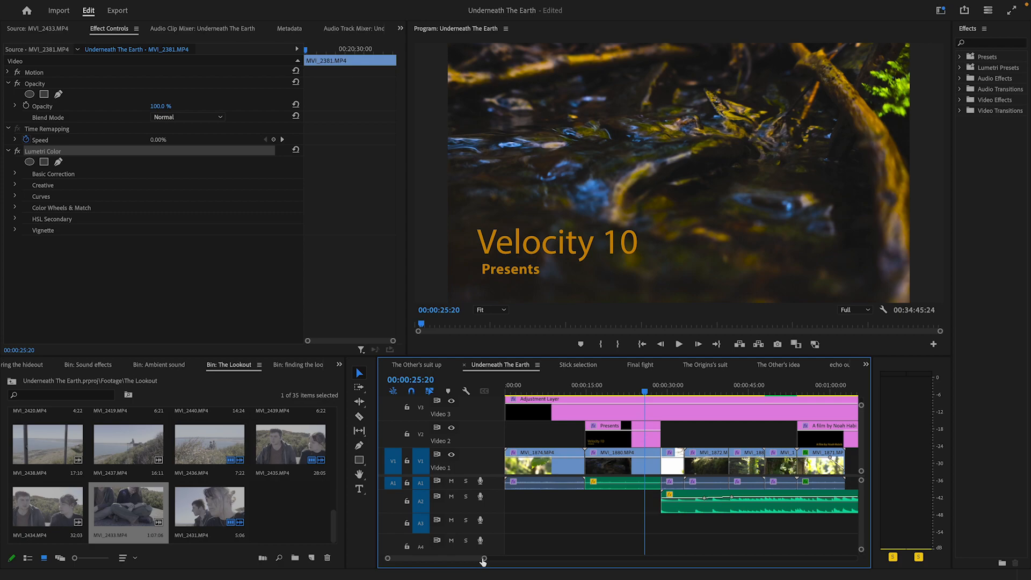
left_click_drag(483, 559, 574, 559)
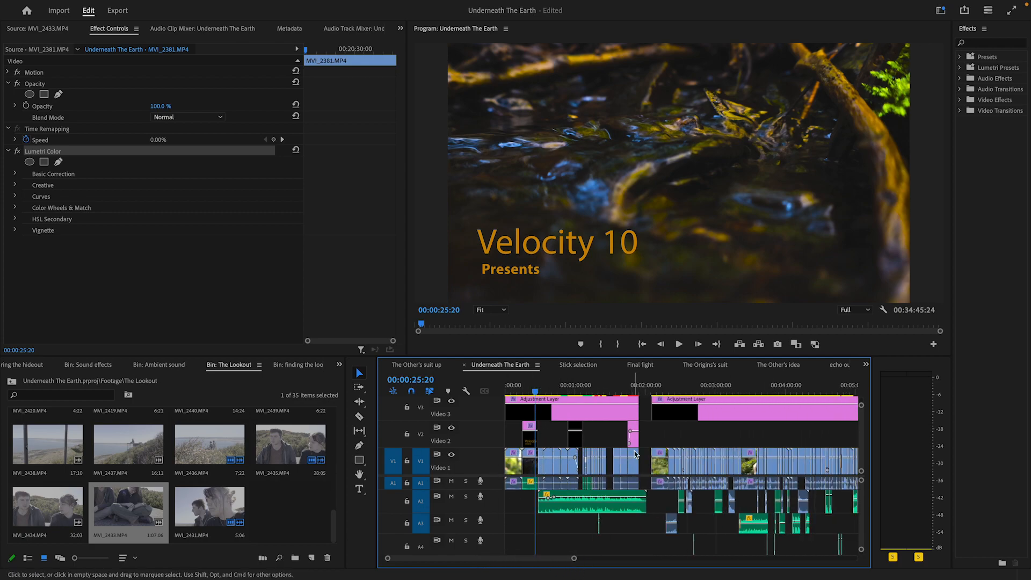
Step: Hide the Video 2 titles and the Video 3 adjustment layers by turning off output for both tracks
left_click(531, 435)
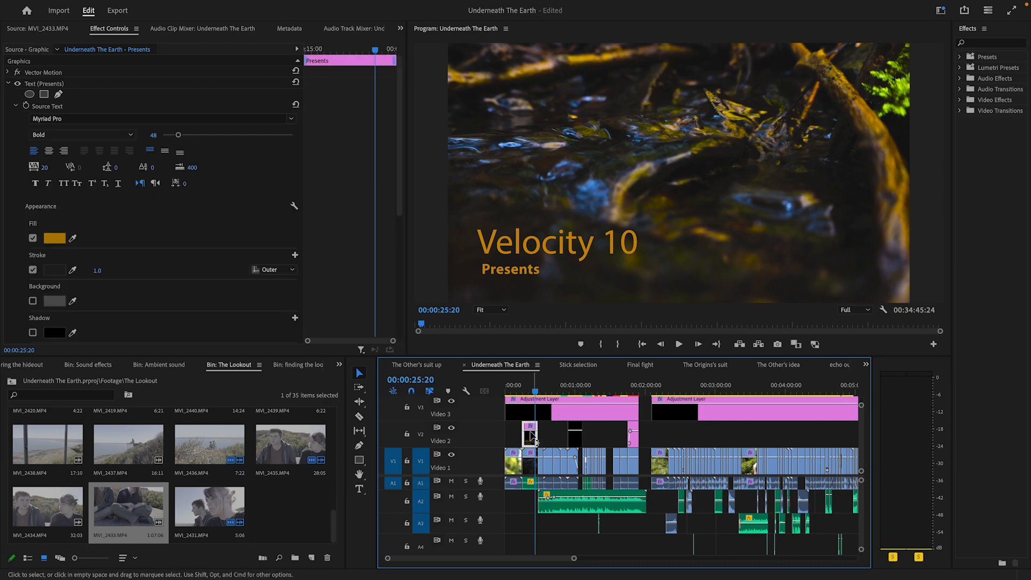
left_click(532, 412)
left_click(451, 430)
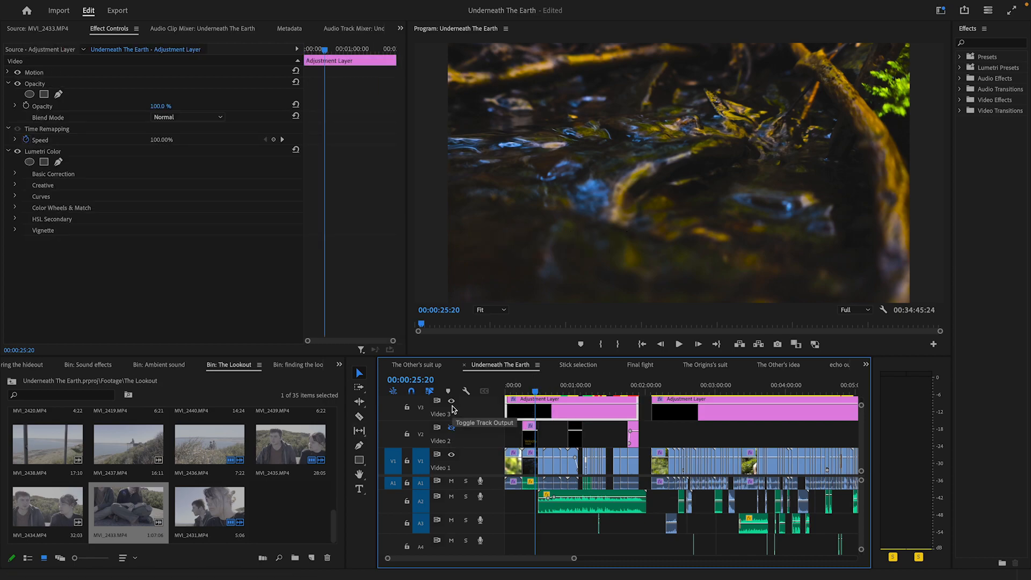
left_click(451, 401)
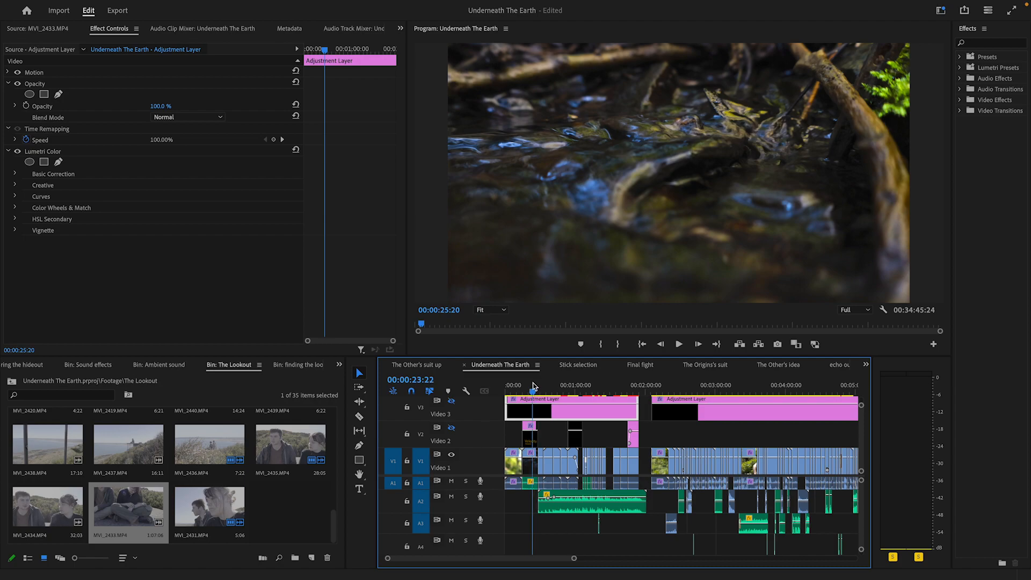
Step: Review the opening shots without titles or adjustment layers, from the sequence start through the moss shot to about 45 seconds
key("Home")
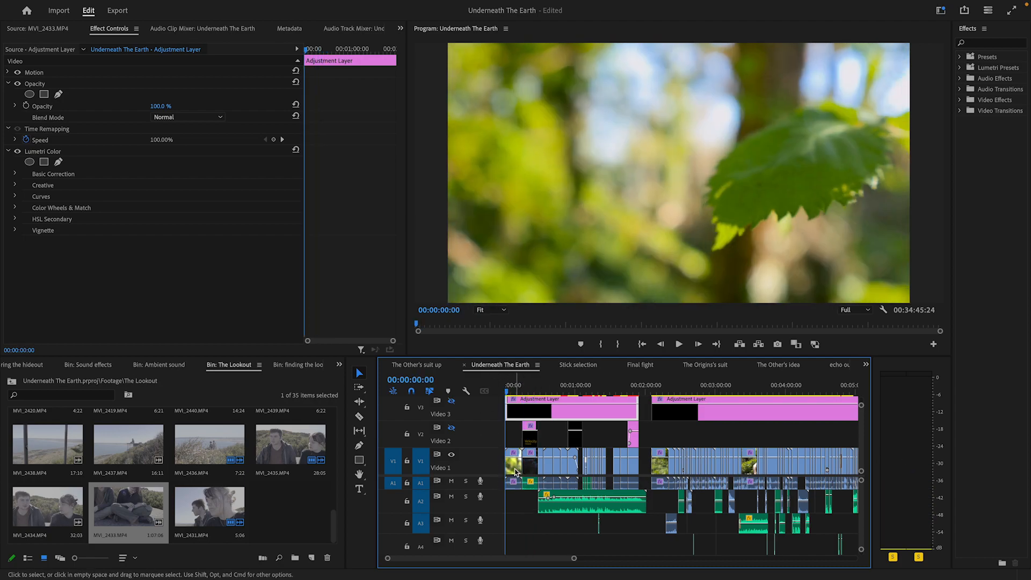
left_click(516, 467)
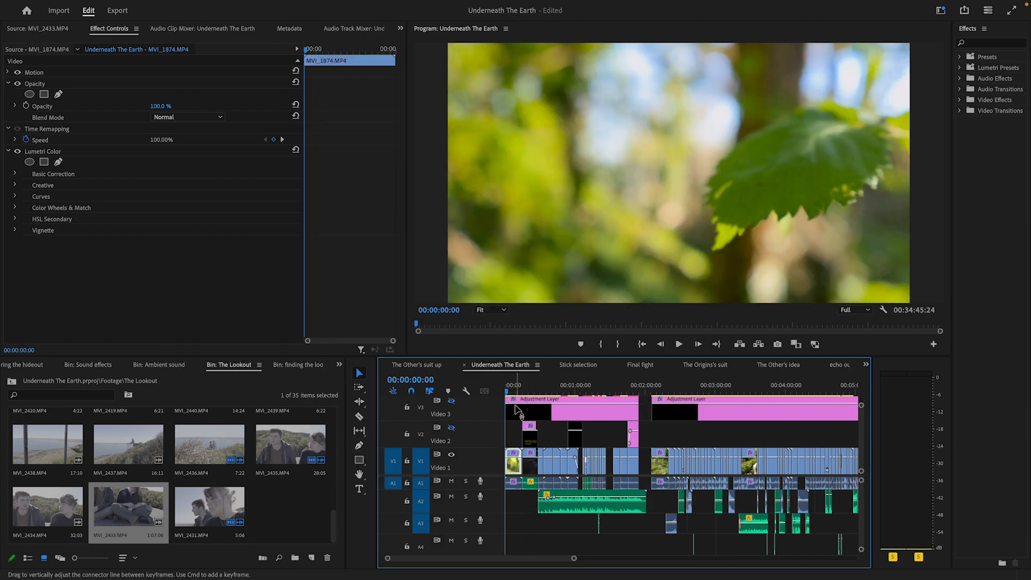
left_click_drag(508, 389, 525, 389)
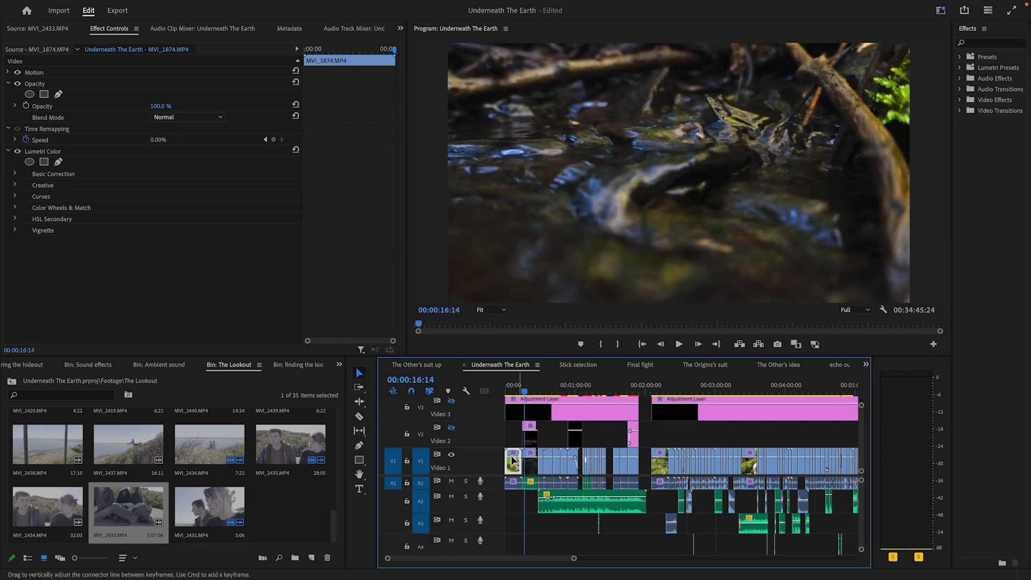
left_click(521, 390)
left_click_drag(521, 390, 517, 390)
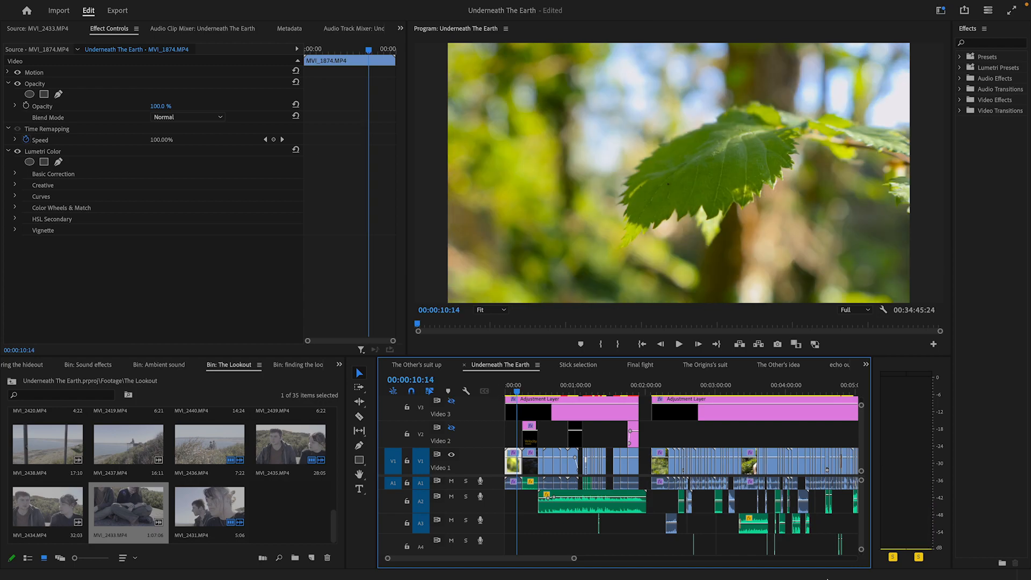
mouse_move(957, 577)
left_click_drag(520, 389, 545, 387)
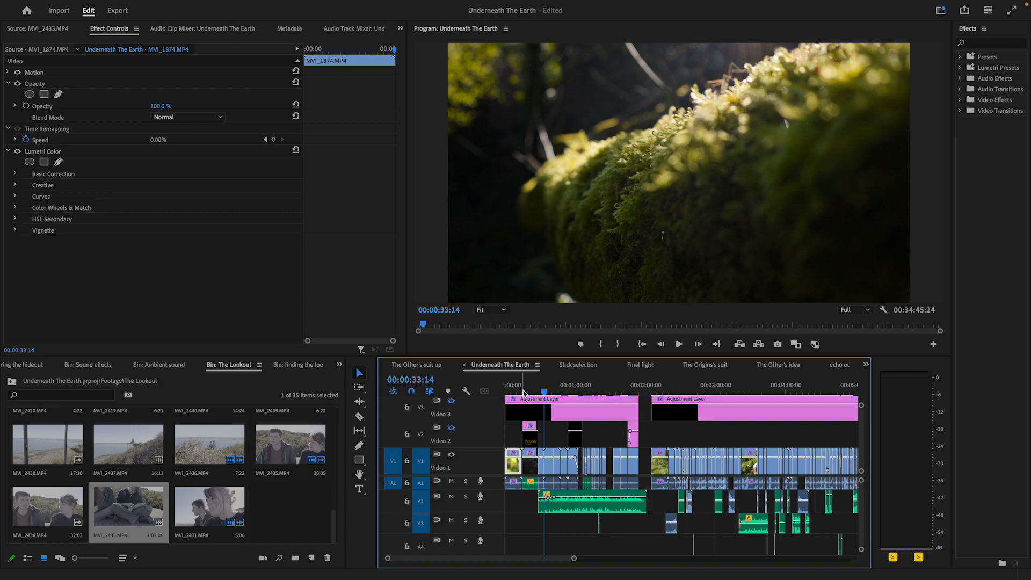
left_click(549, 387)
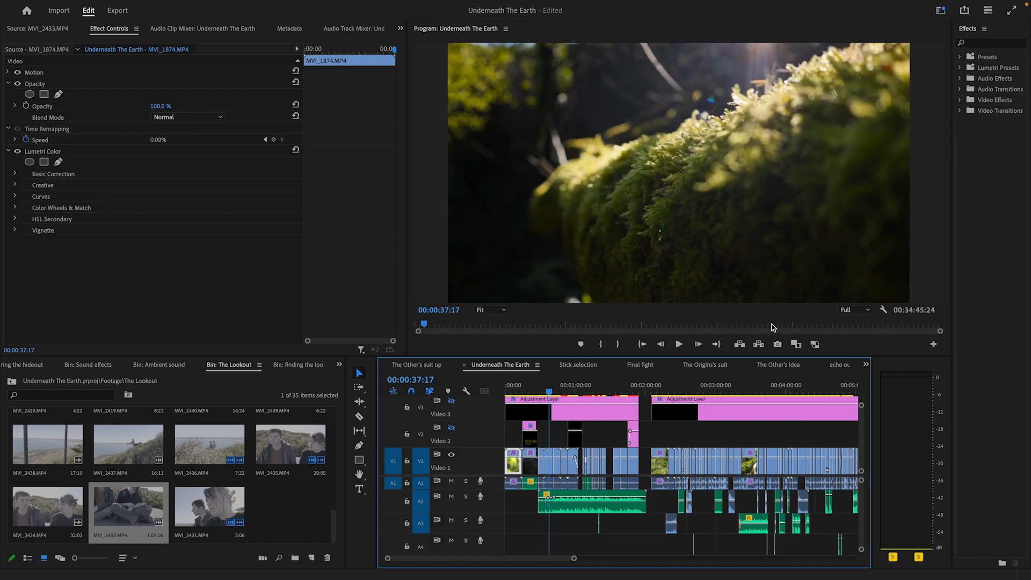
left_click(679, 343)
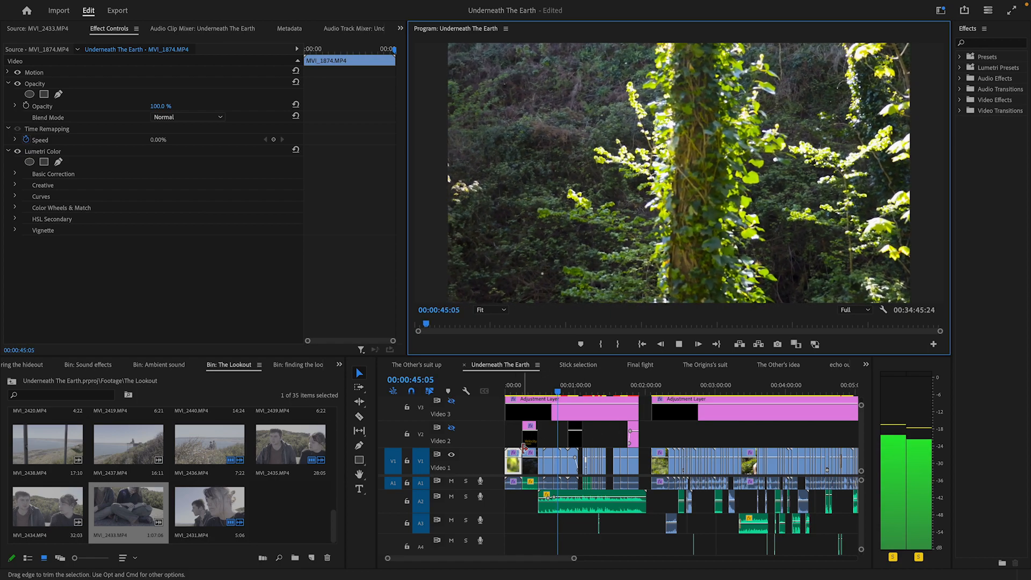
Step: Compare the stream shot at about 20 seconds with the Video 2 title shown, and hide that track again
left_click(526, 386)
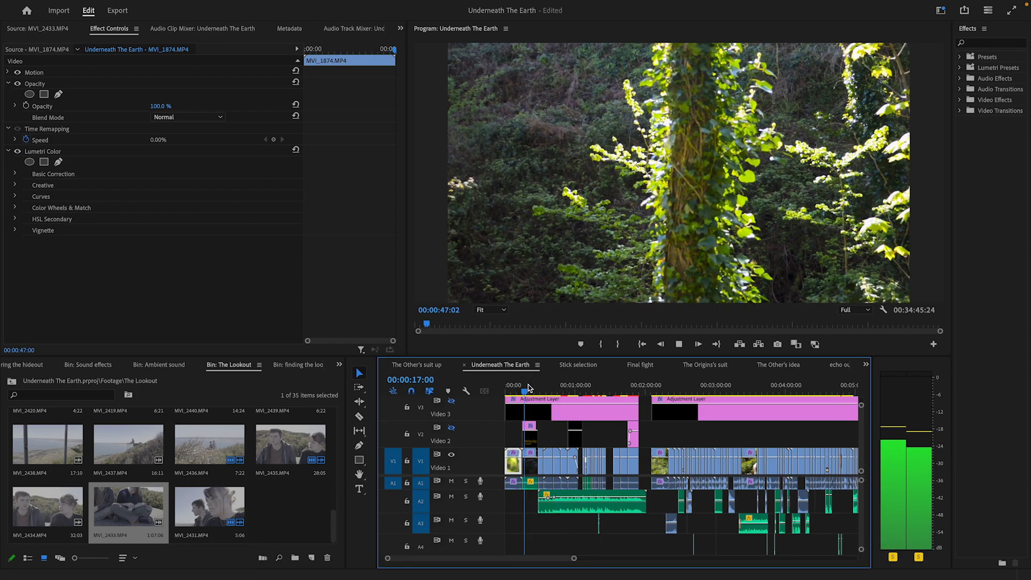
left_click(528, 387)
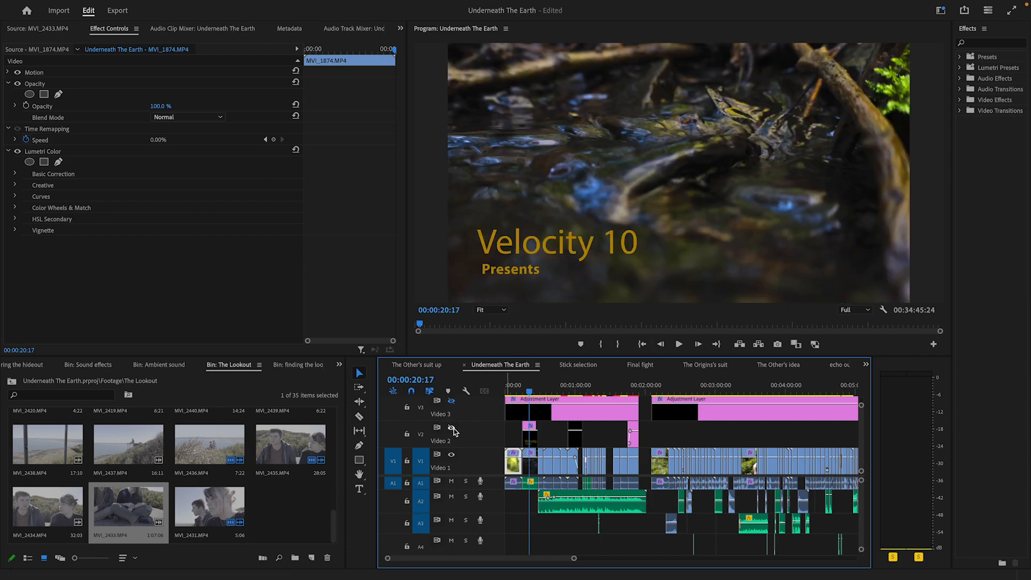
left_click(451, 429)
Step: Examine the woodland shots between about 38 seconds and 1:05 with the adjustment layers still hidden
left_click(567, 384)
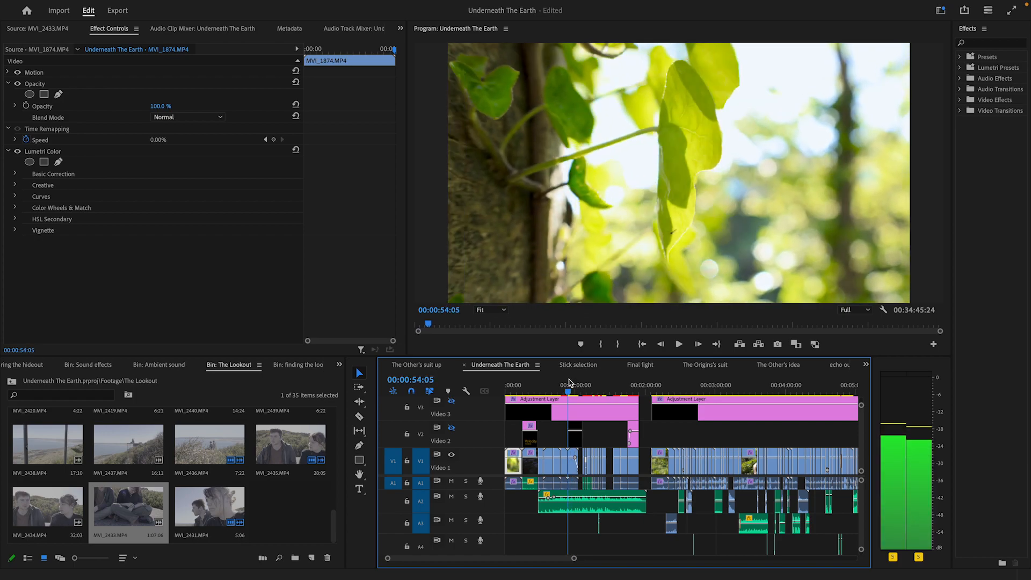
left_click_drag(568, 379, 569, 379)
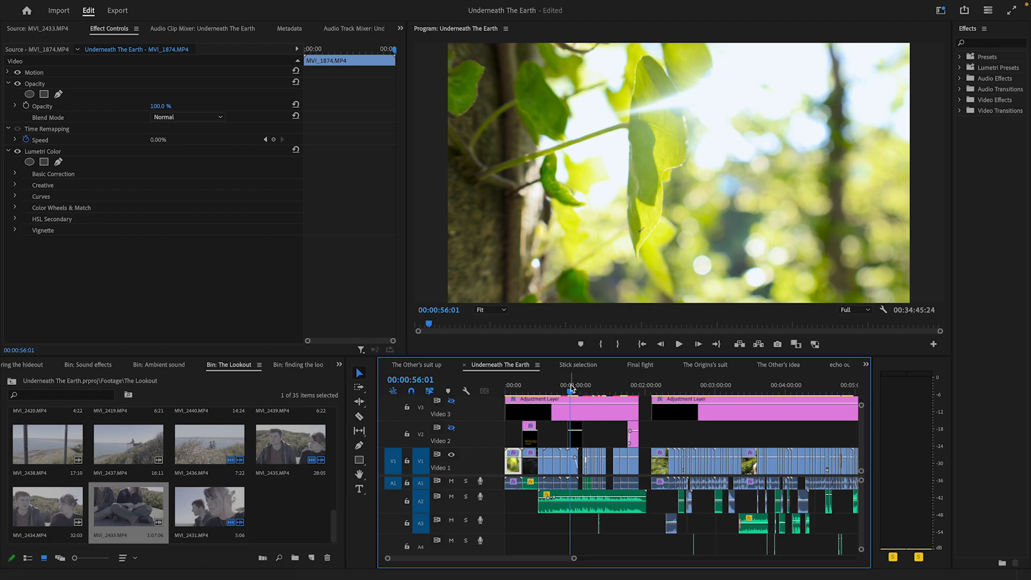
left_click_drag(578, 387, 584, 387)
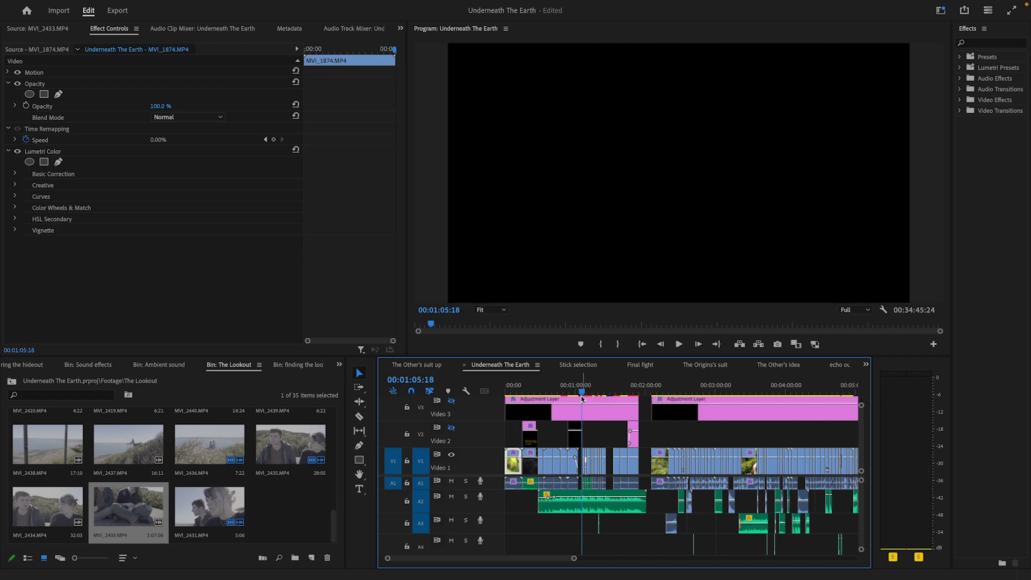
left_click_drag(582, 392, 561, 378)
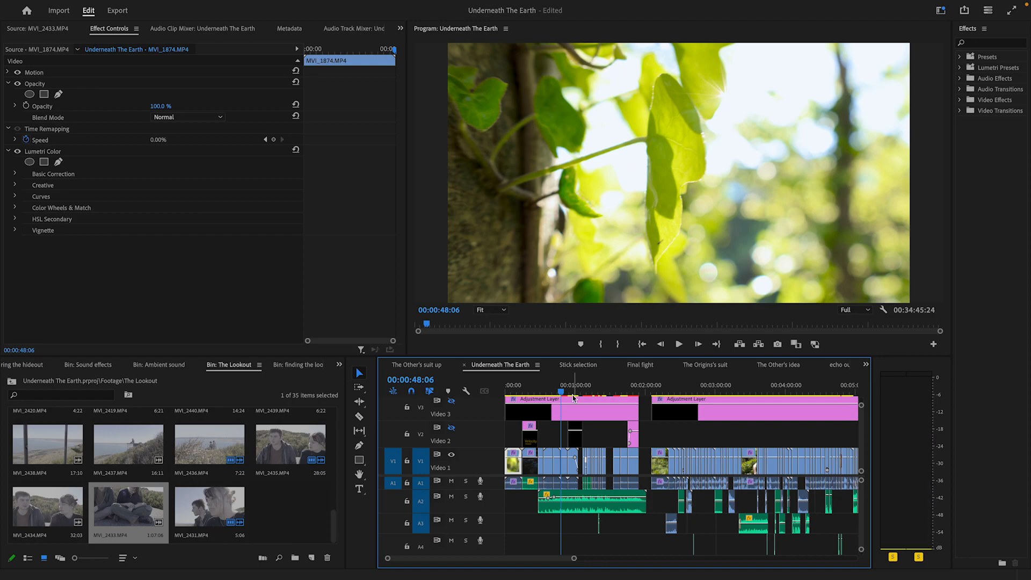
left_click_drag(560, 392, 549, 396)
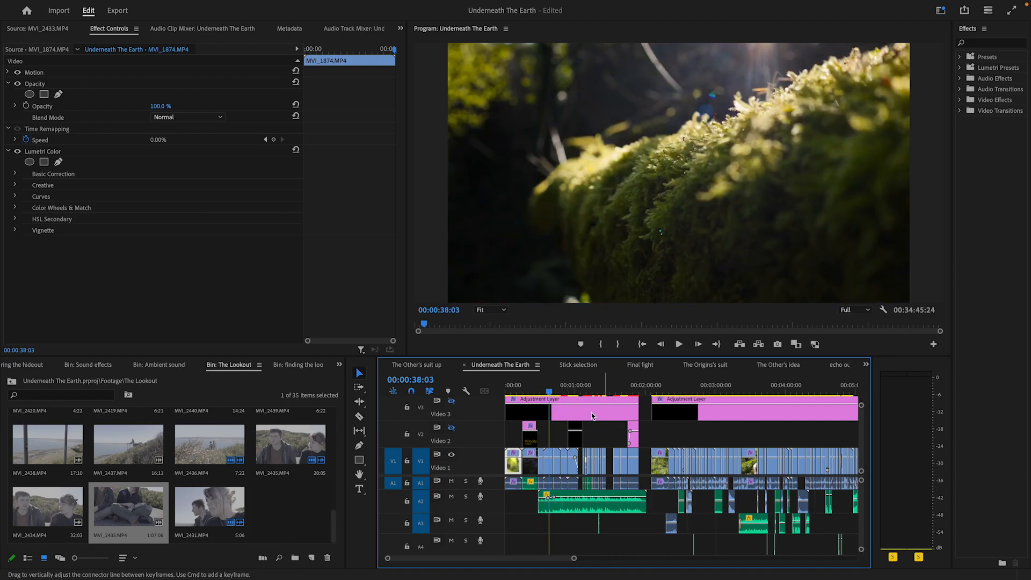
left_click(552, 395)
left_click_drag(552, 395, 554, 395)
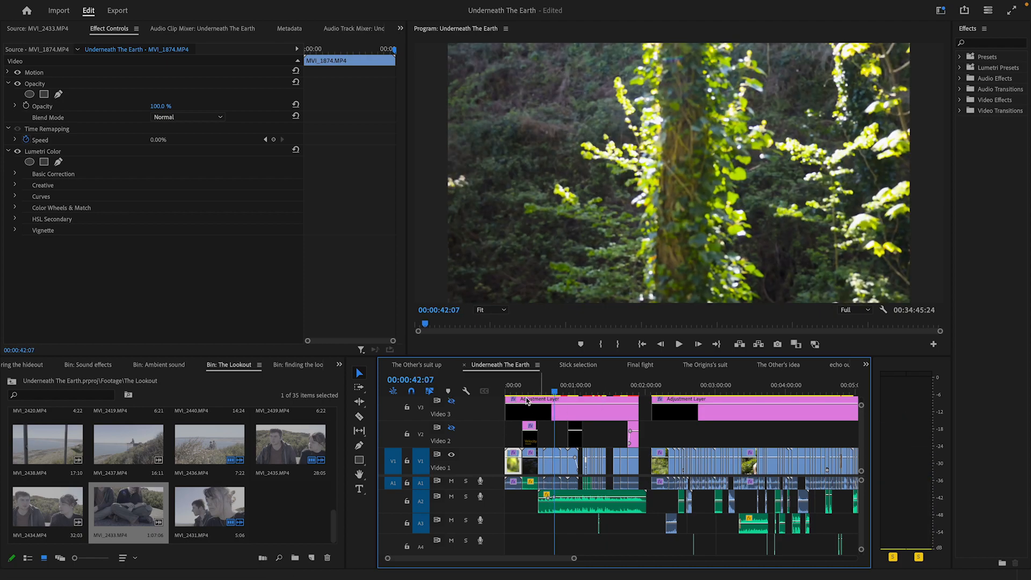
Step: Turn the Video 3 track output back on and play the forest shot at about 49 seconds
left_click(451, 402)
left_click(561, 386)
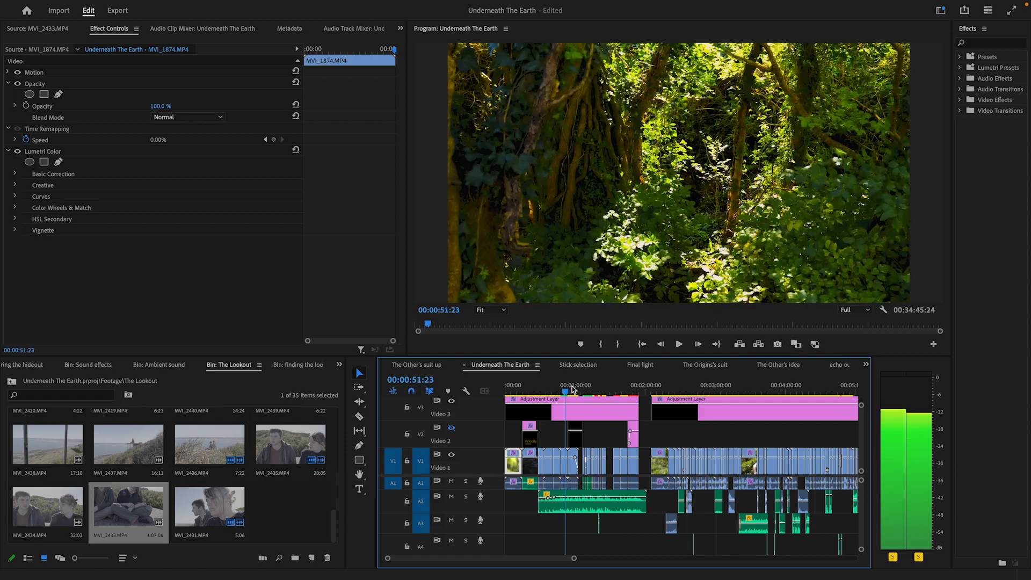
left_click(679, 344)
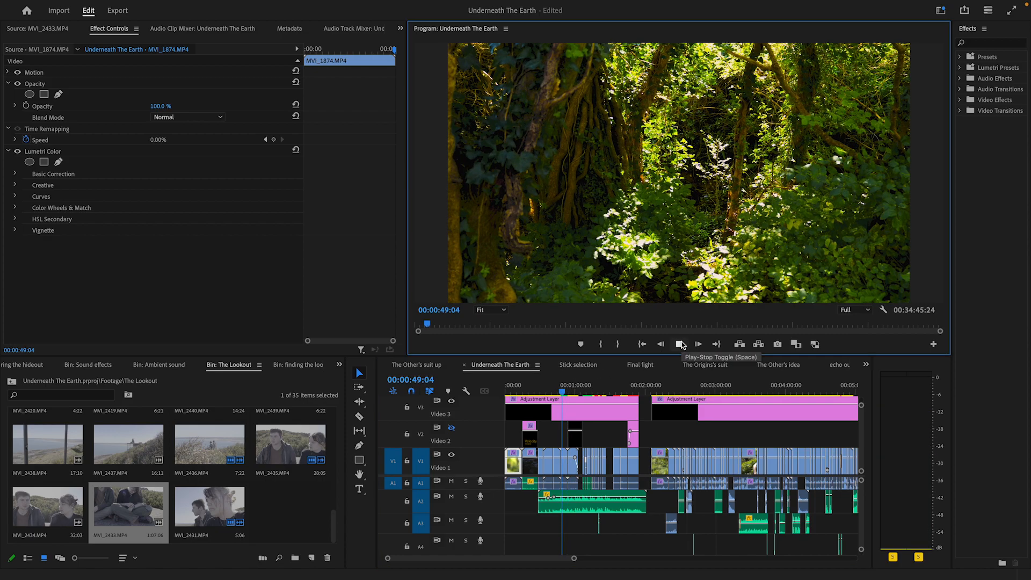
Step: Disable Warp Stabilizer on the MVI_1912.MP4 clip and play the shot without stabilization
left_click(563, 465)
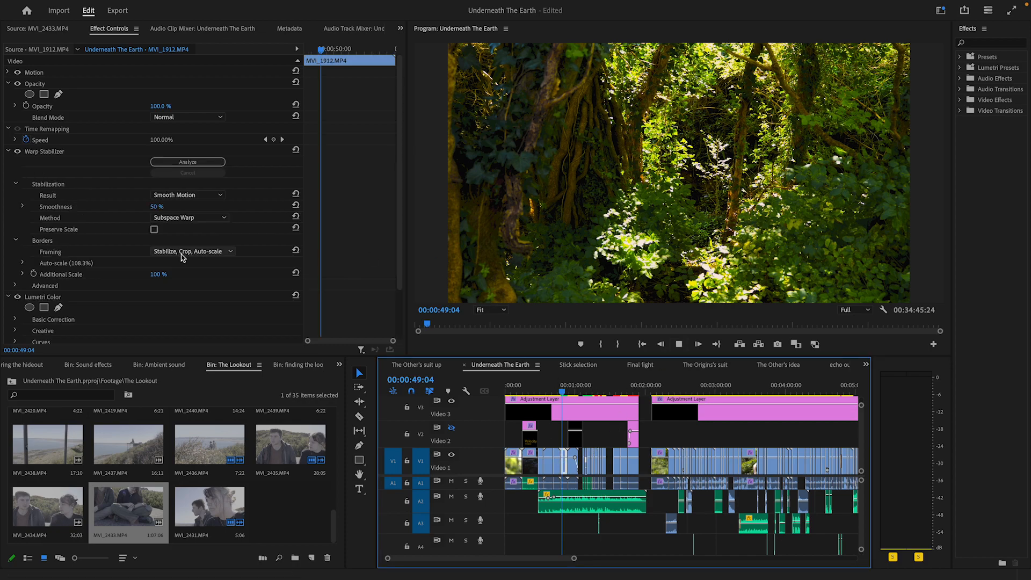
left_click(18, 152)
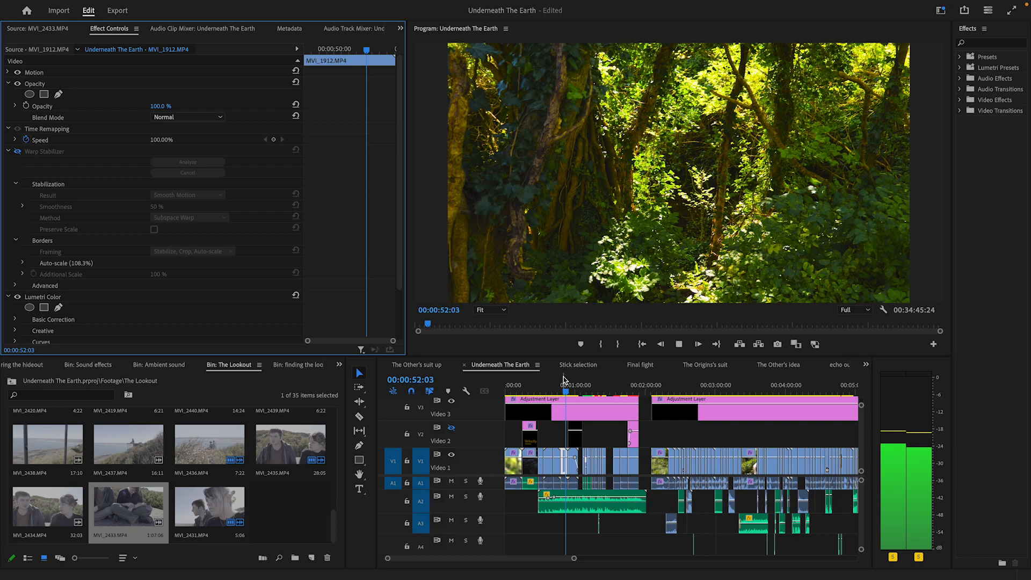
left_click_drag(563, 385, 560, 385)
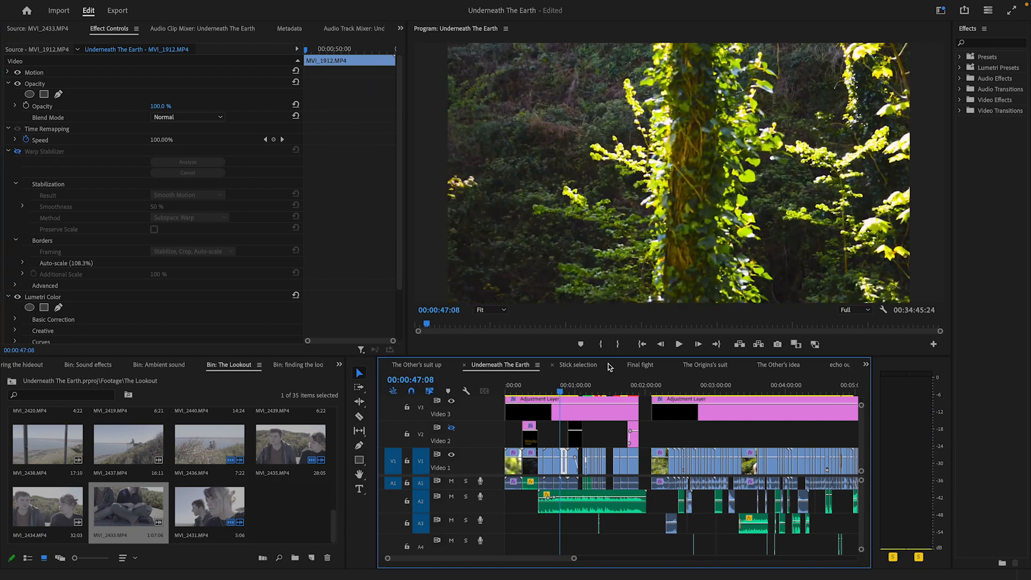
left_click(679, 344)
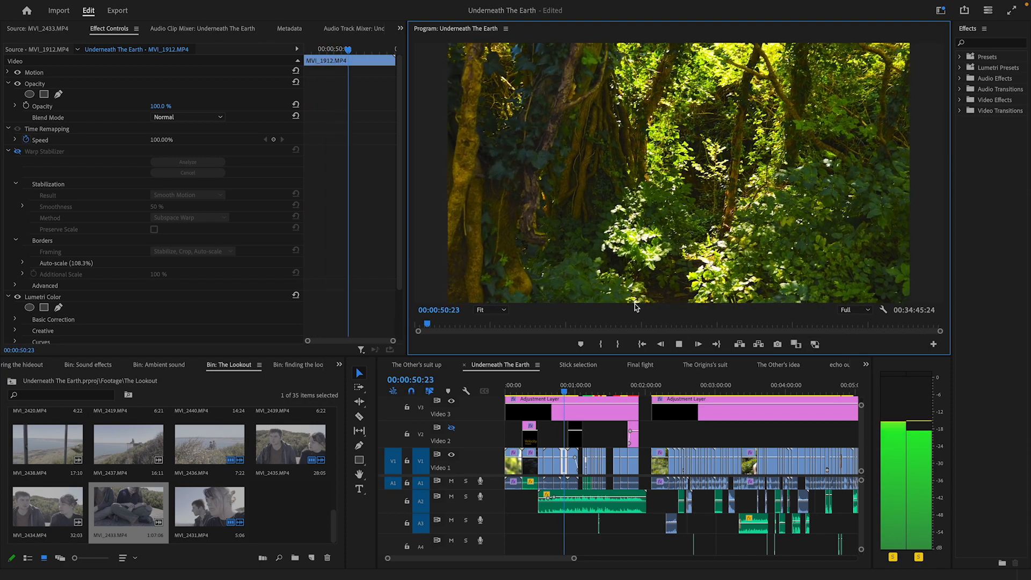
left_click(681, 345)
Step: Re-enable Warp Stabilizer on MVI_1912.MP4 and replay the shot from 00:00:49:16 with stabilization
left_click(19, 151)
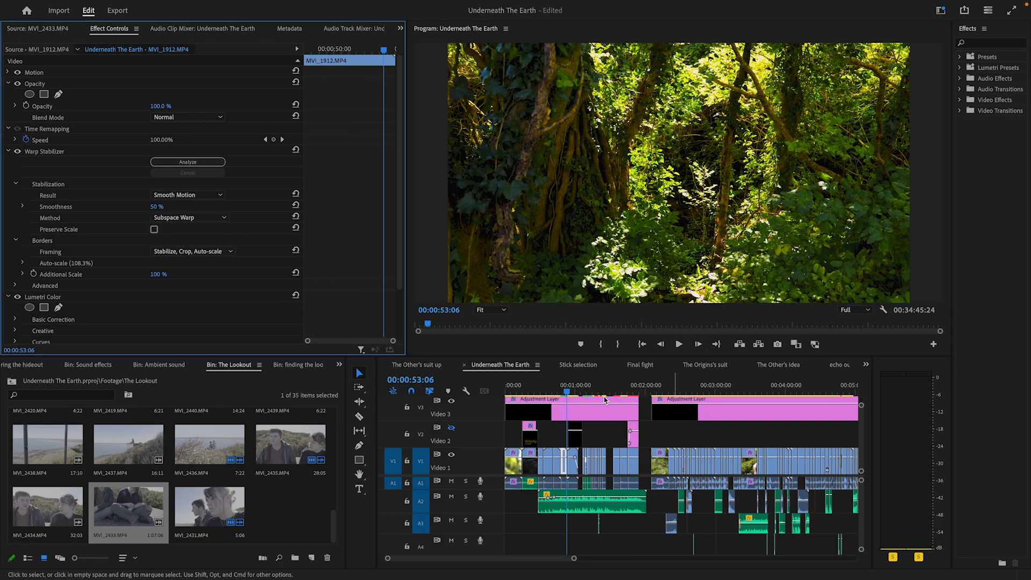
left_click(563, 386)
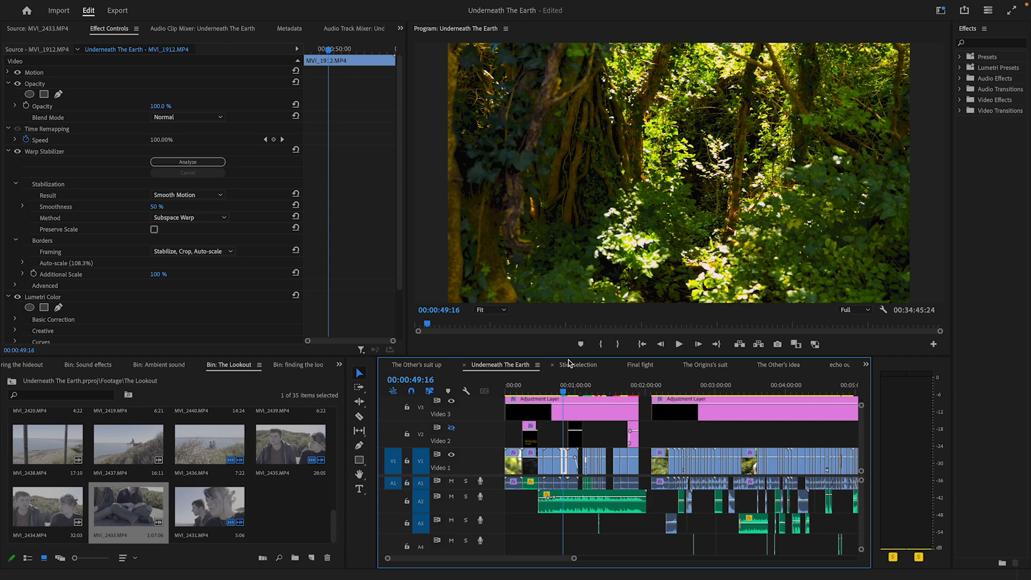
left_click(678, 344)
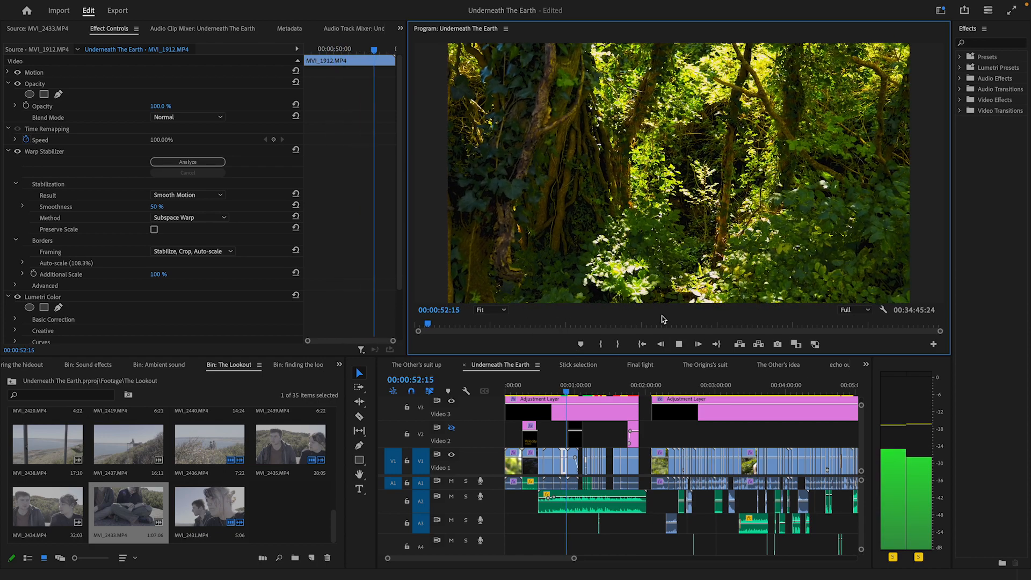
key("space")
Step: Move the playhead on to the leafy undergrowth shot at 00:01:11:05
right_click(596, 154)
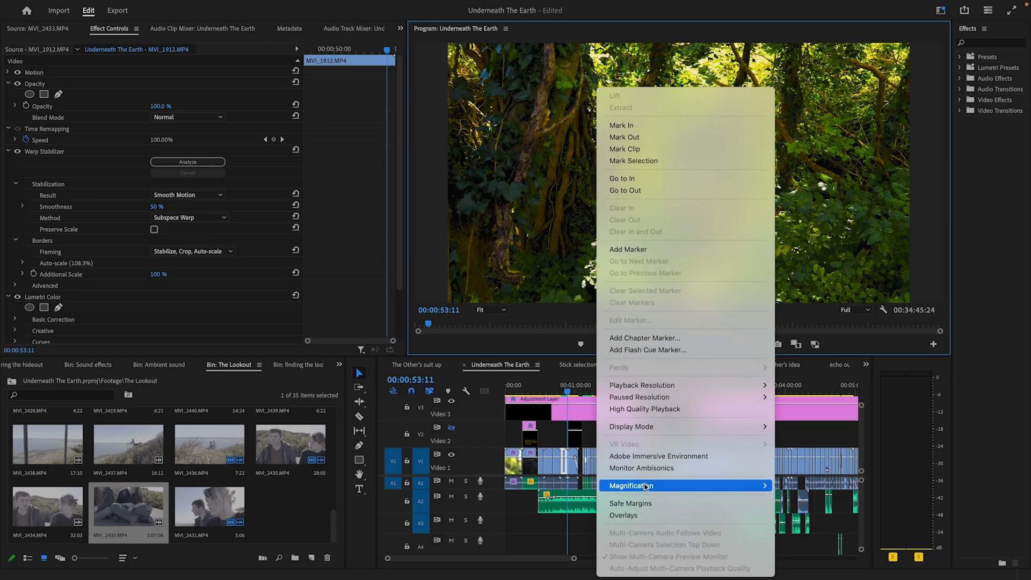
left_click(564, 468)
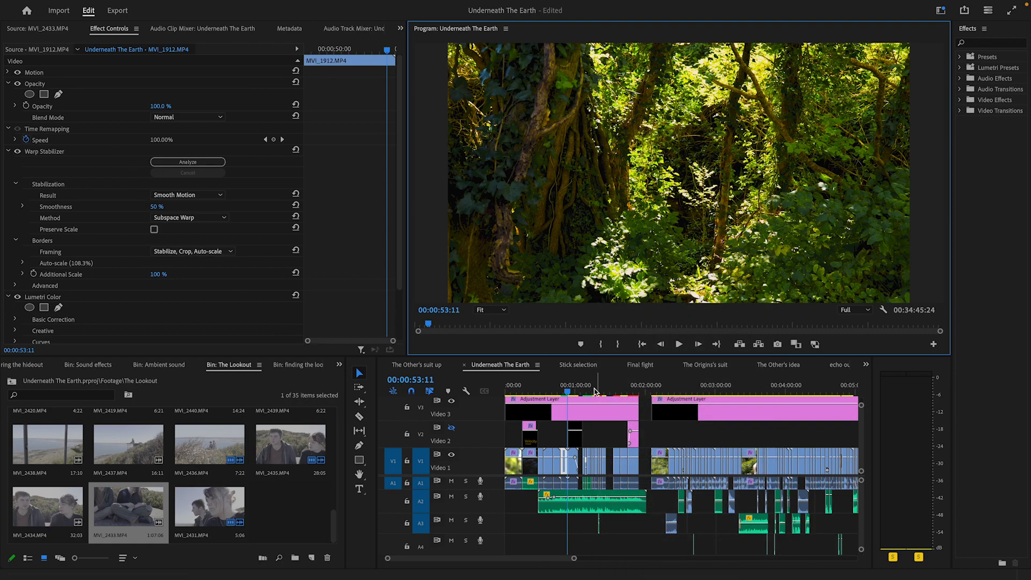
left_click_drag(568, 390, 588, 390)
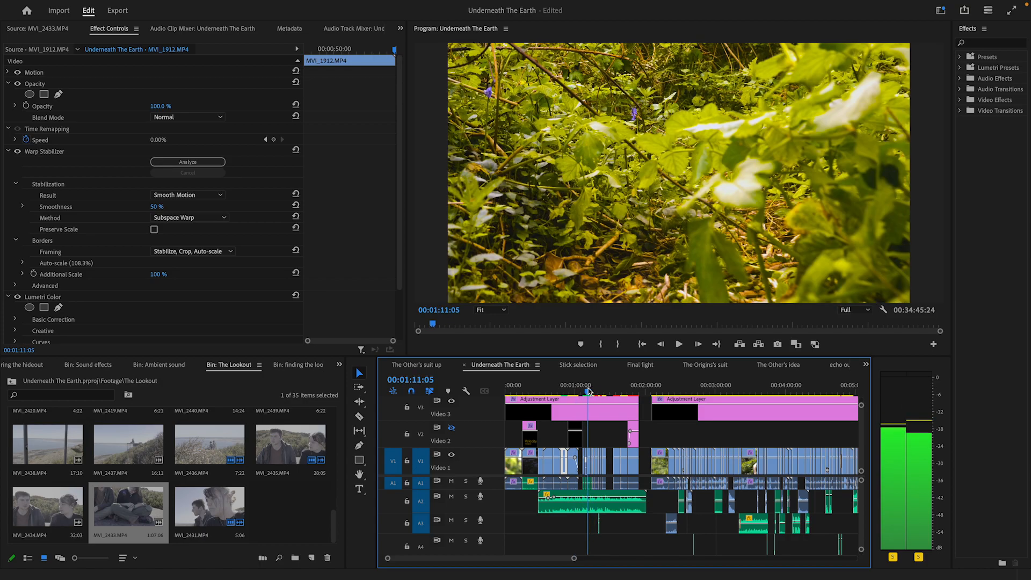
Step: Play the forest shots from the leafy undergrowth at 00:01:11:05 through to 00:01:18:14
left_click(677, 344)
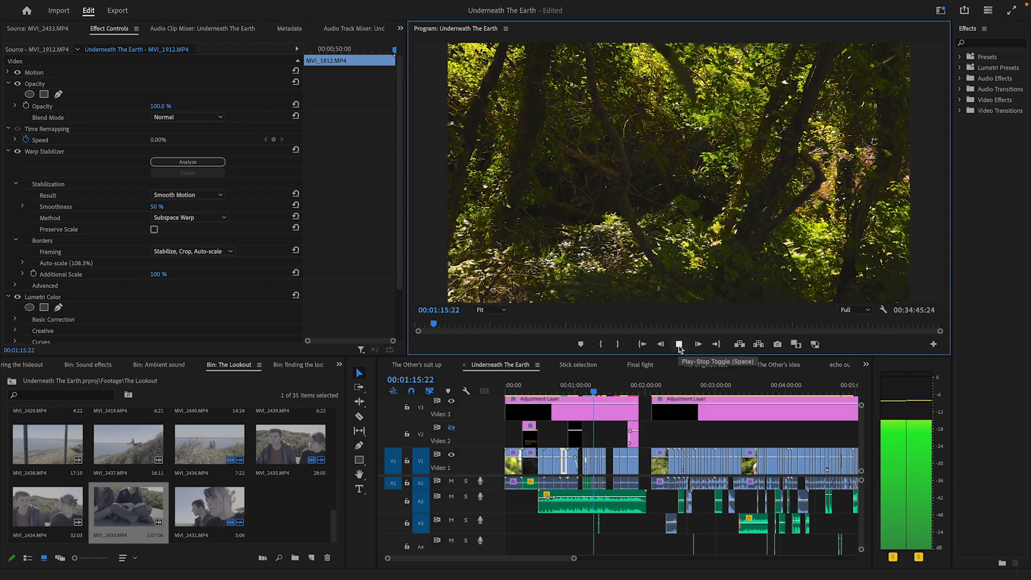
key("space")
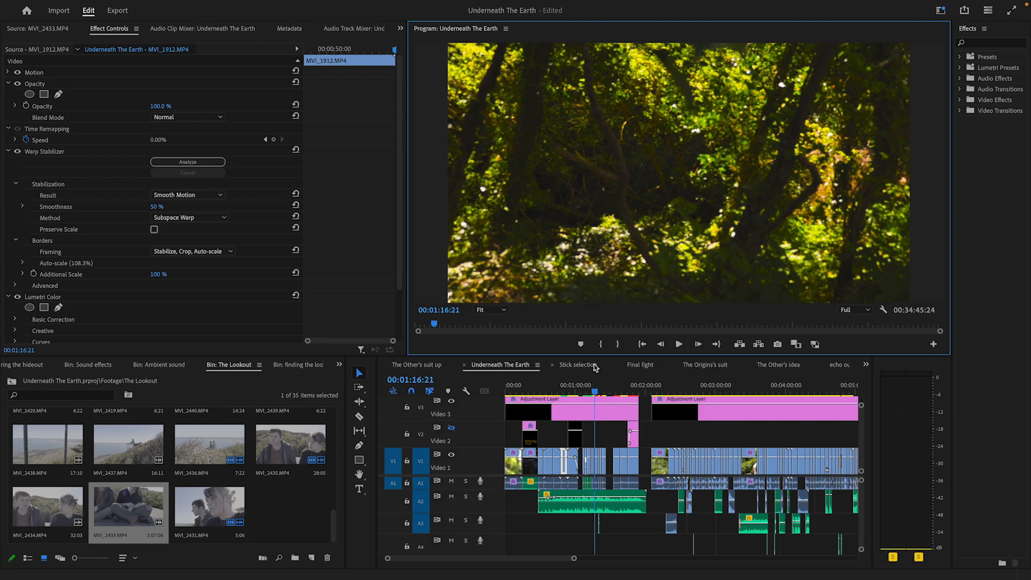
left_click(593, 389)
key("space")
key("space")
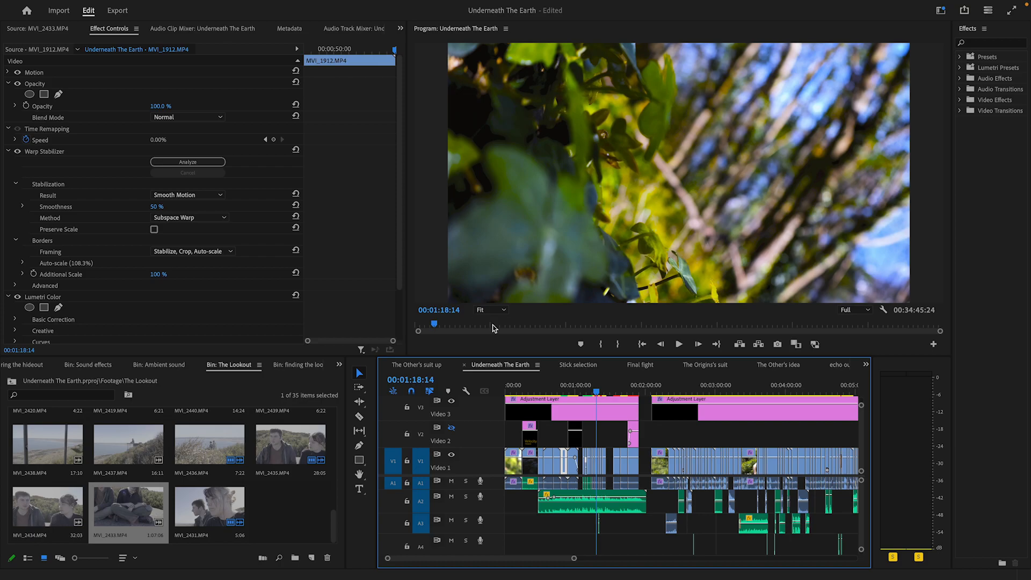
Step: Return the playhead to the tree shot at 00:01:09:21 and replay through the undergrowth shot to 00:01:12:02
left_click(592, 391)
key("space")
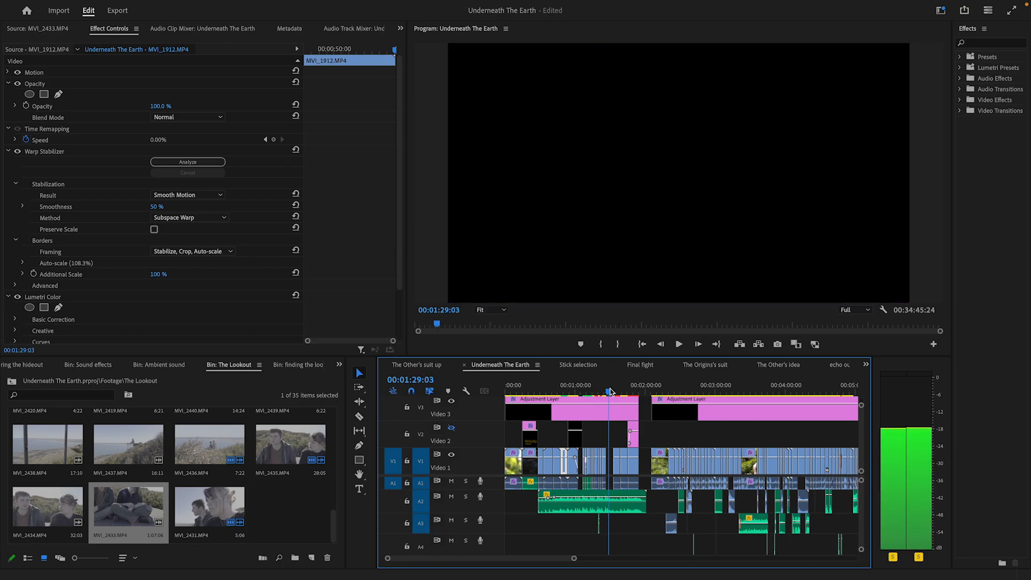
left_click_drag(592, 392, 586, 391)
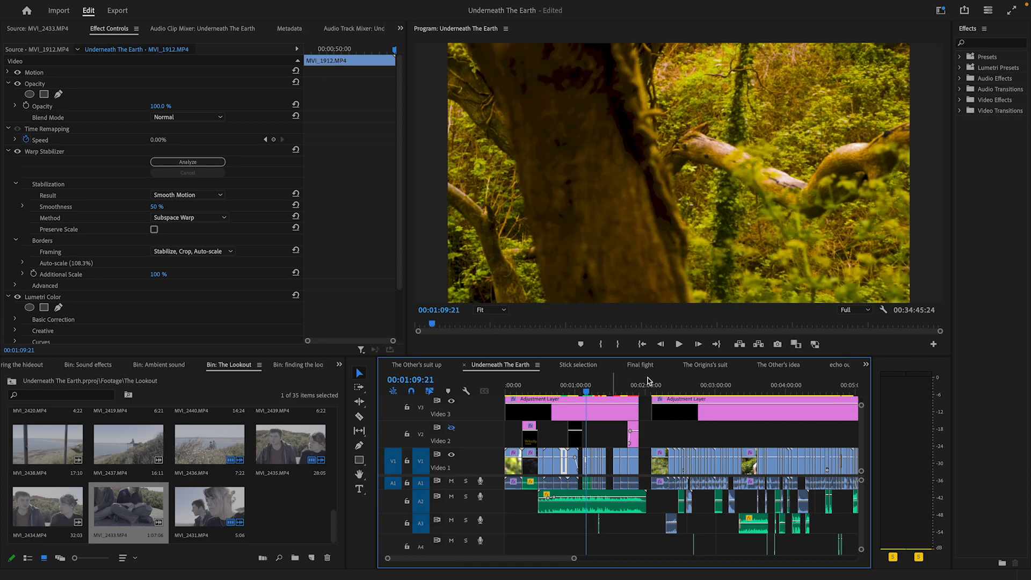
left_click(681, 345)
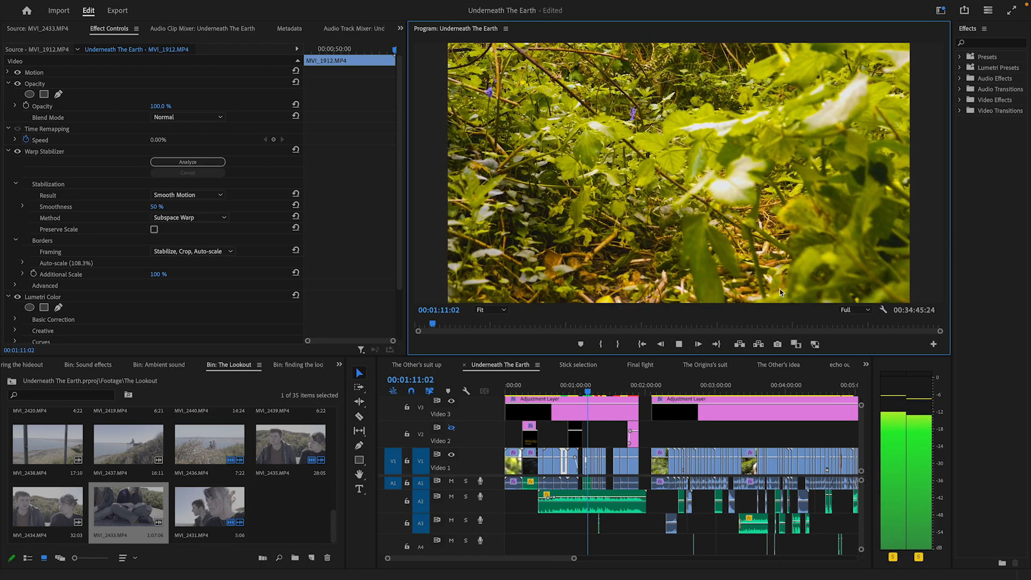
left_click(676, 343)
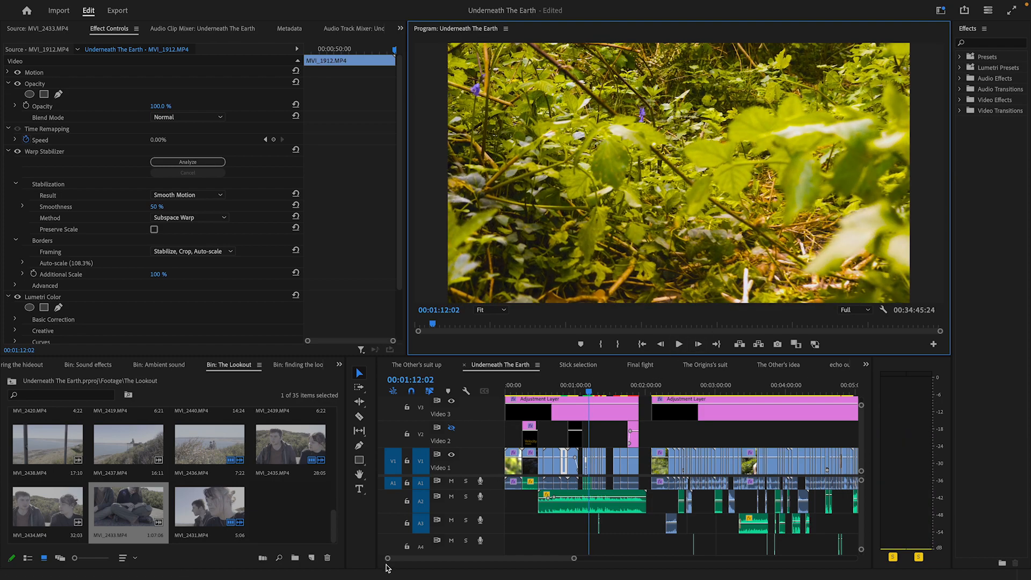
Step: Inspect the audio effects of the 8.wav sound clip and the MVI_1871.MP4 audio clip in the timeline
left_click_drag(388, 559, 429, 573)
left_click(677, 483)
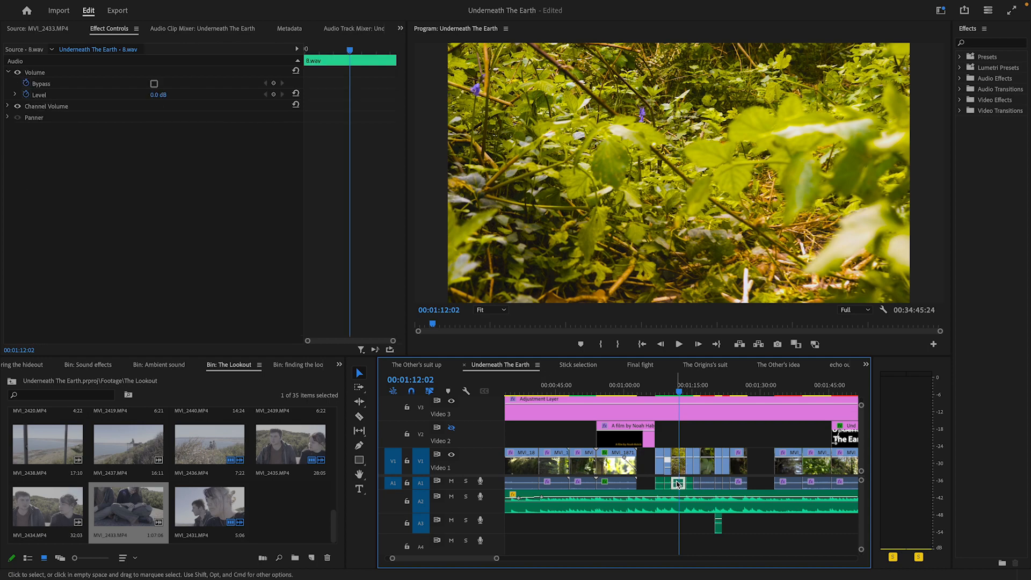
left_click(634, 483)
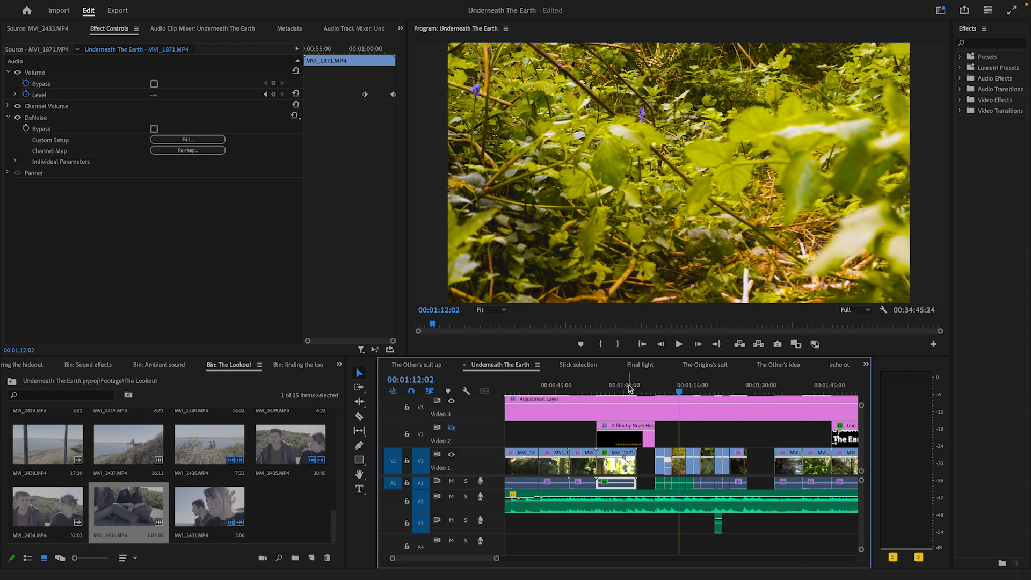
Step: Play the MVI_1912.MP4 audio from about 00:00:47:23 with DeNoise disabled, and re-enable the effect during playback
left_click(577, 384)
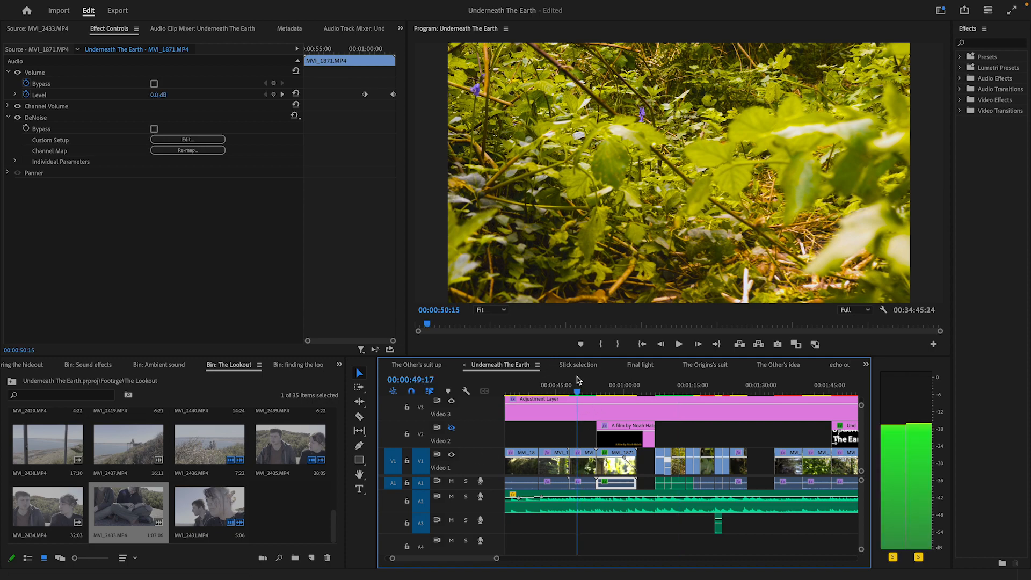
left_click(583, 482)
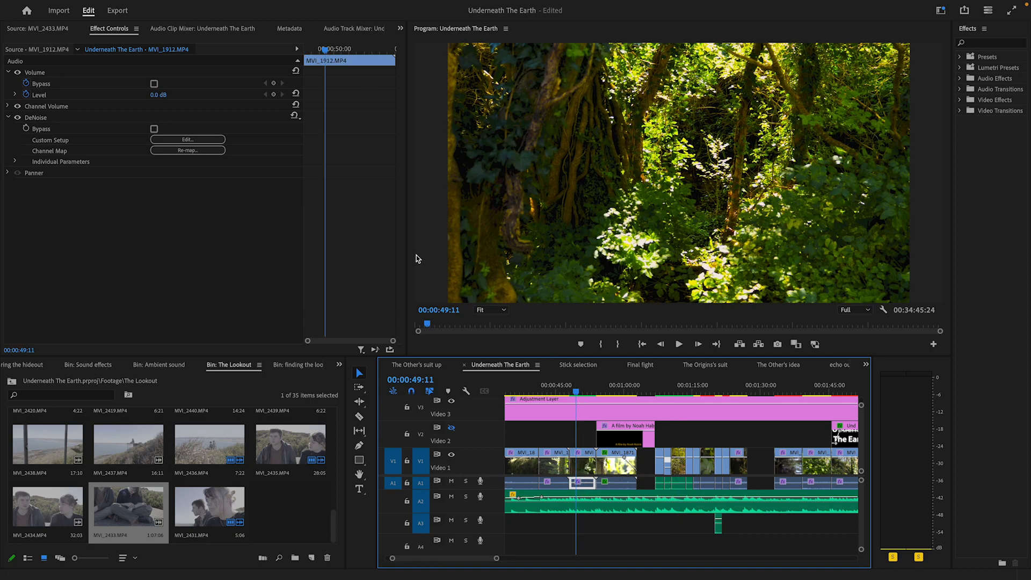
left_click(17, 117)
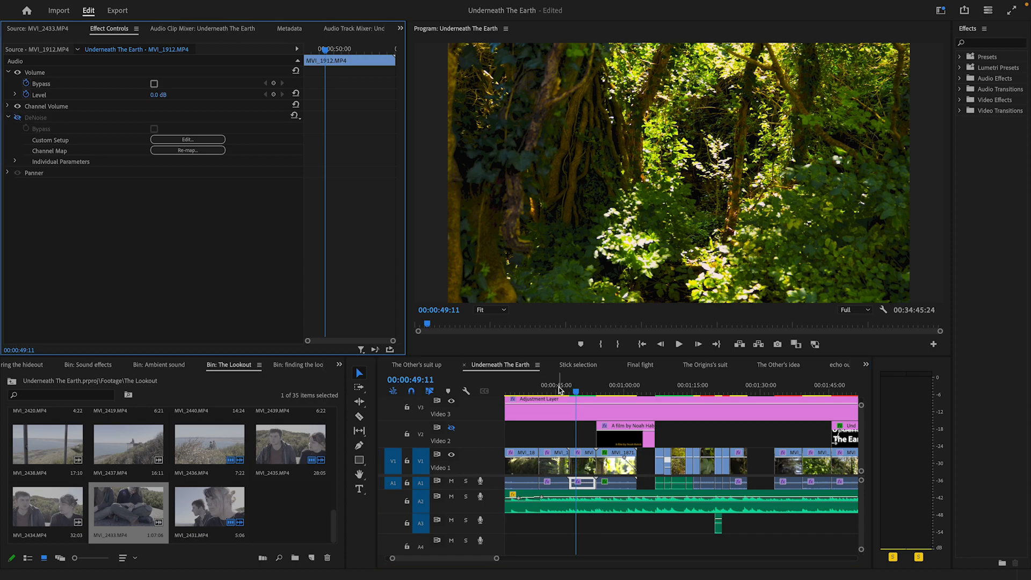
left_click_drag(565, 389, 569, 389)
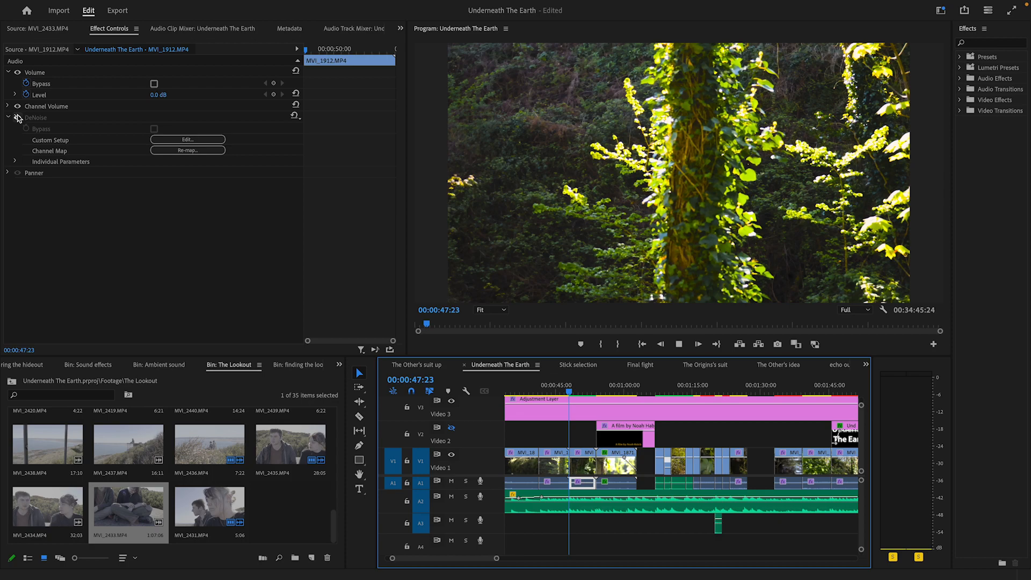
key("space")
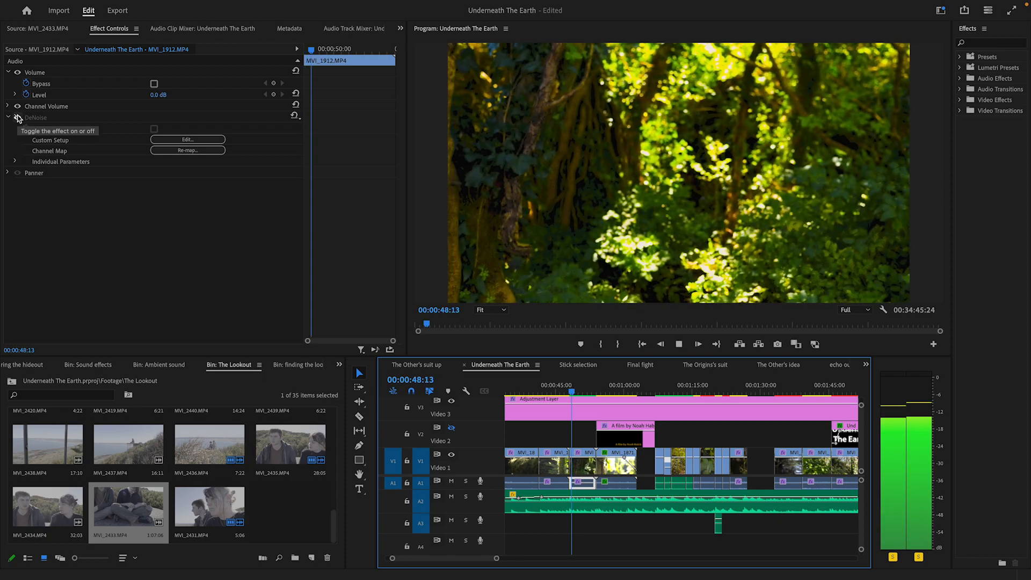
left_click(18, 117)
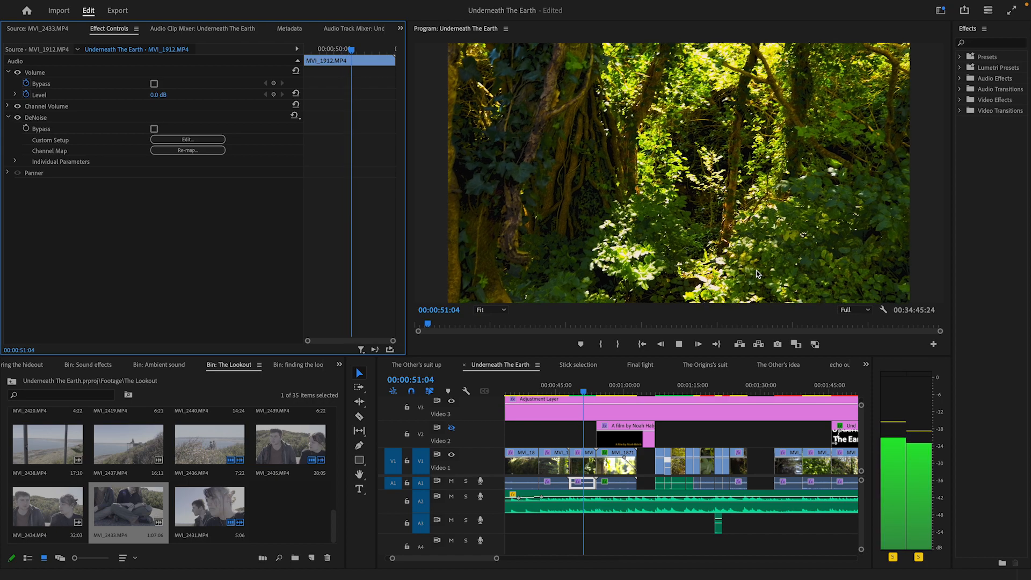
right_click(715, 274)
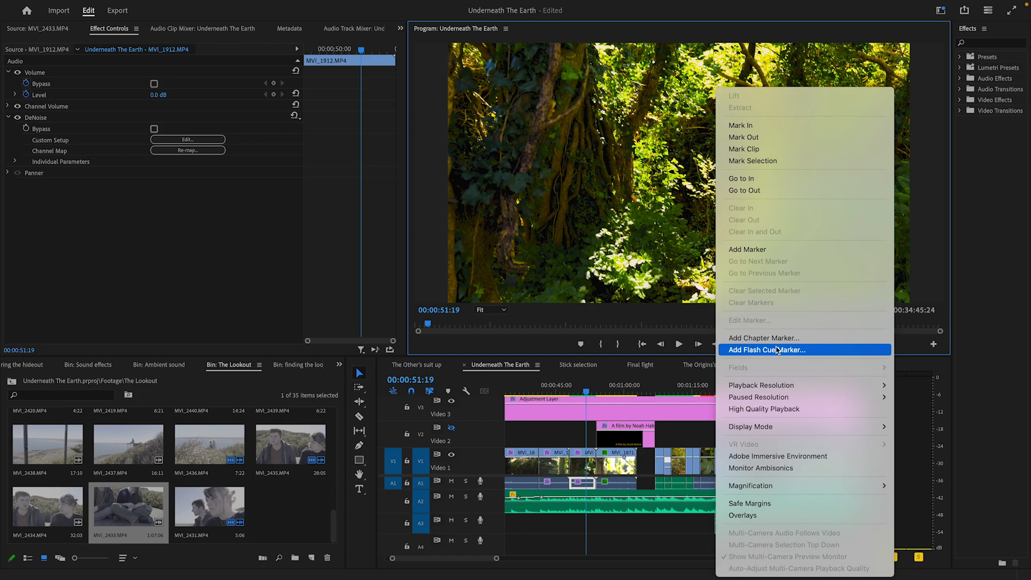
left_click(930, 330)
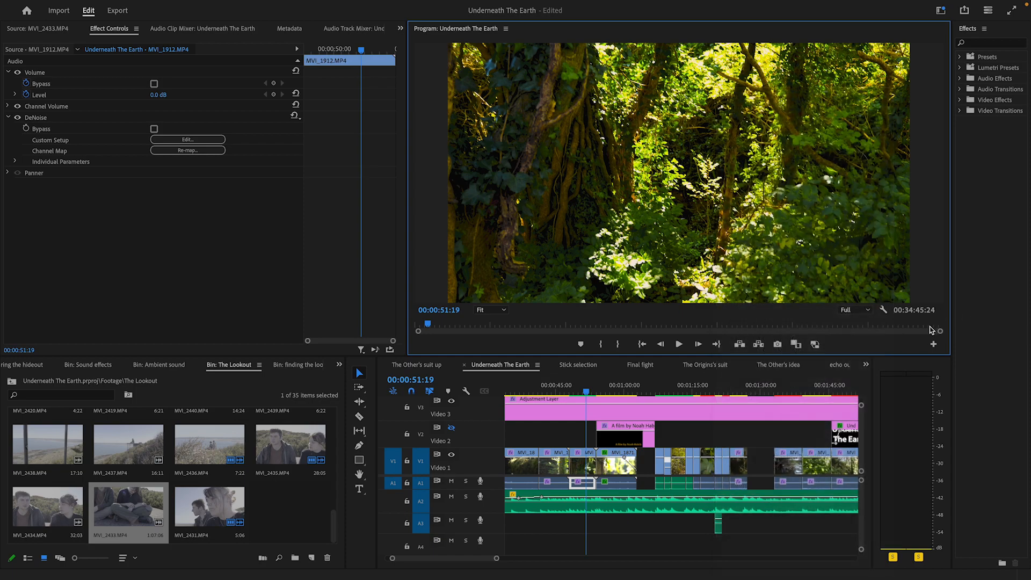
left_click(881, 311)
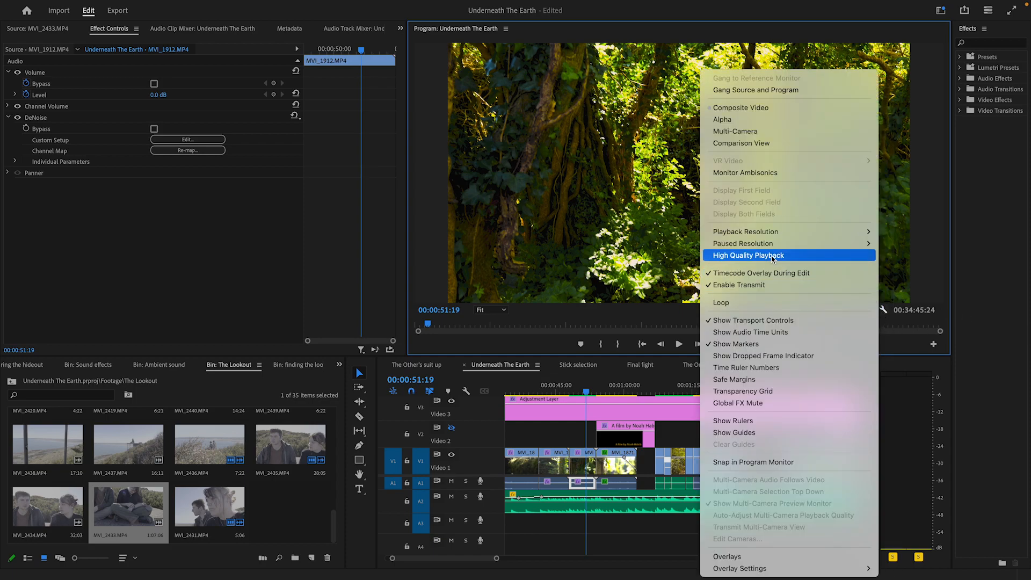
mouse_move(757, 239)
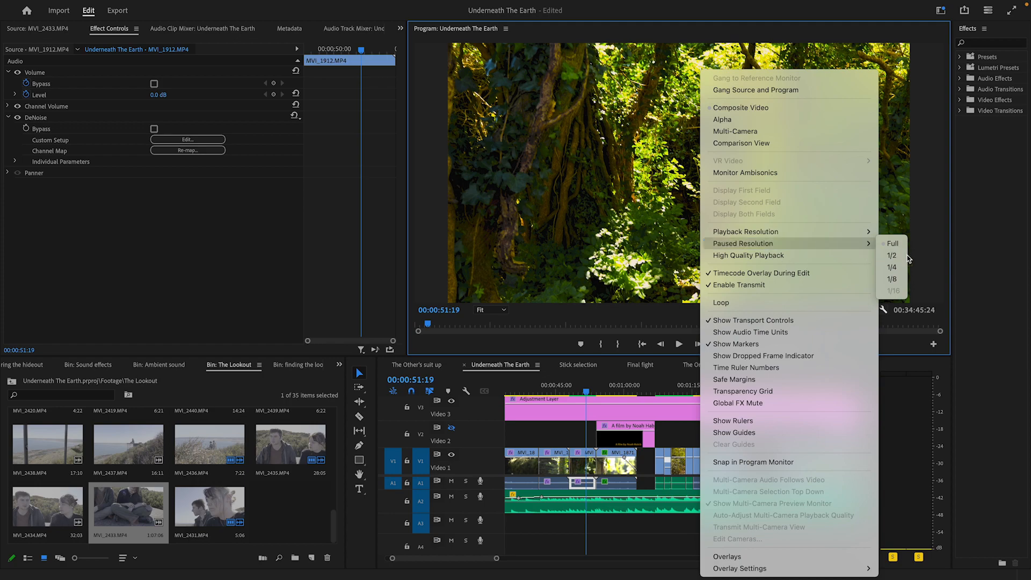
left_click(924, 256)
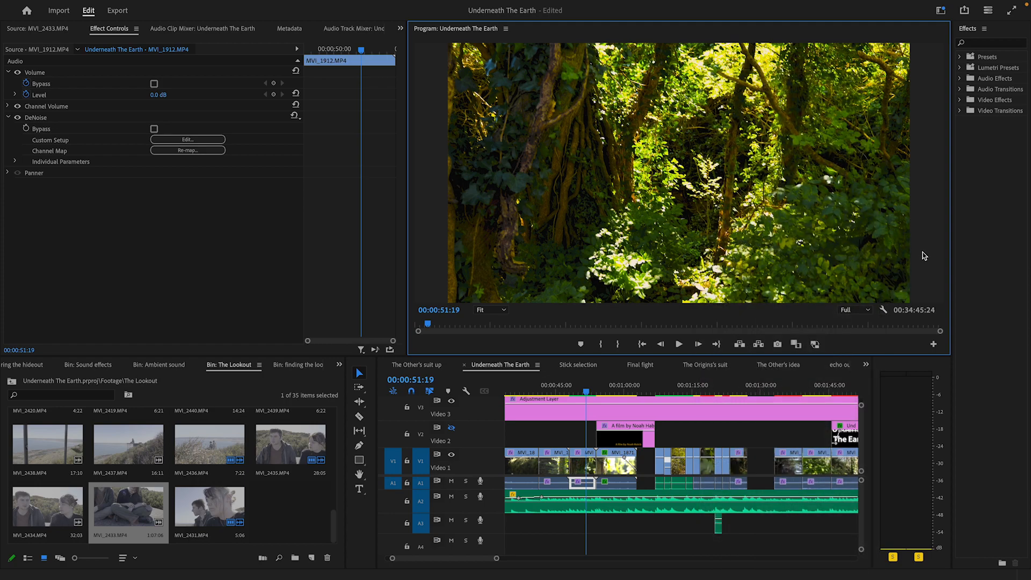
Step: Select the MVI_1902.MP4 clip under the film title and place the playhead at 00:01:51:03
left_click(664, 389)
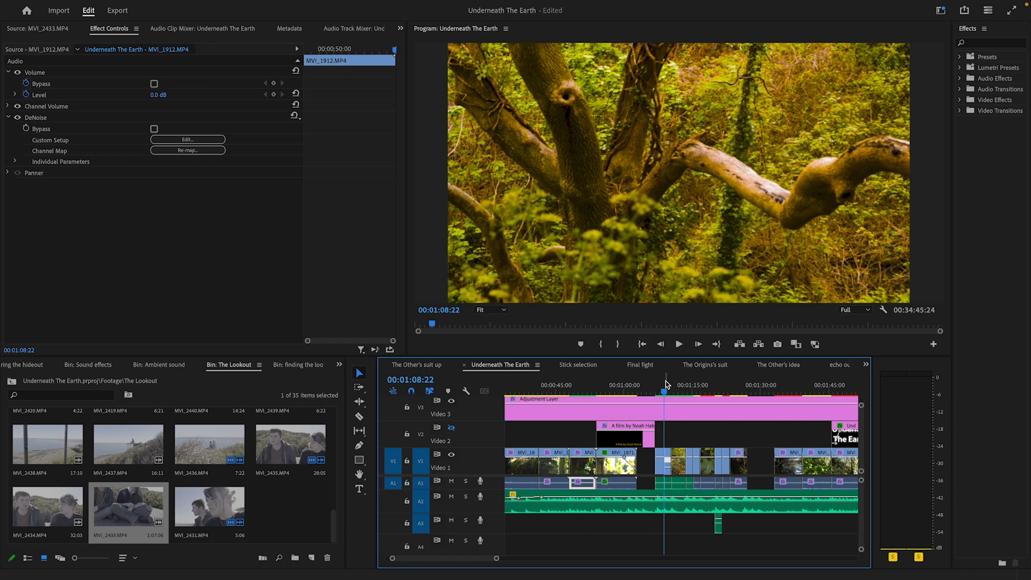
left_click_drag(668, 391, 806, 393)
left_click(746, 463)
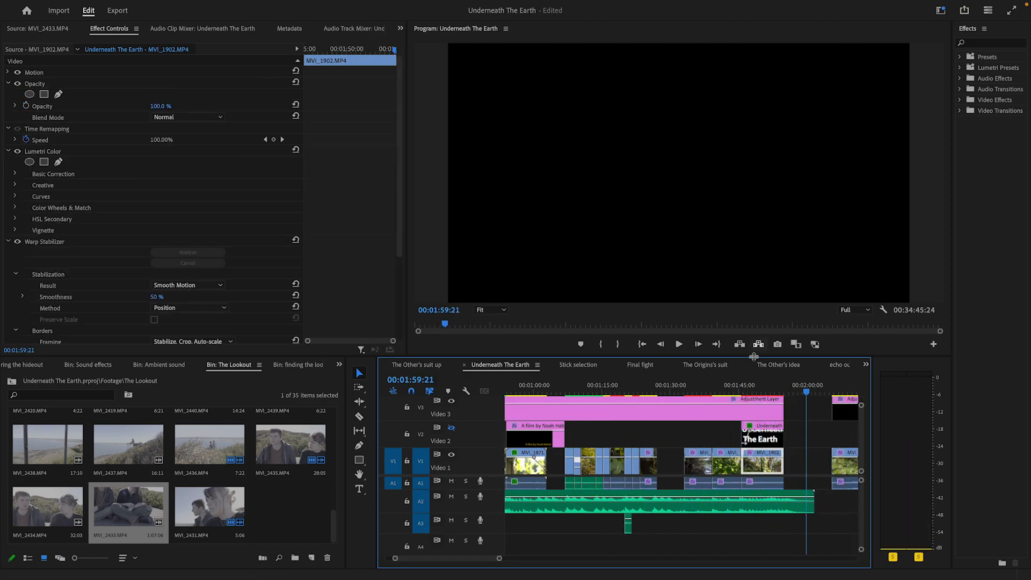
left_click(765, 387)
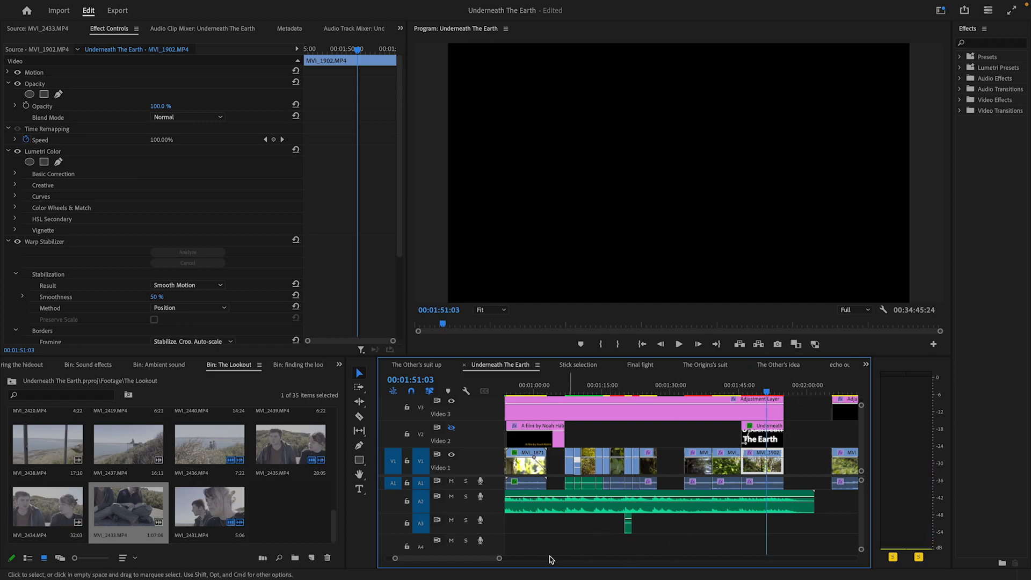
left_click_drag(498, 558, 561, 557)
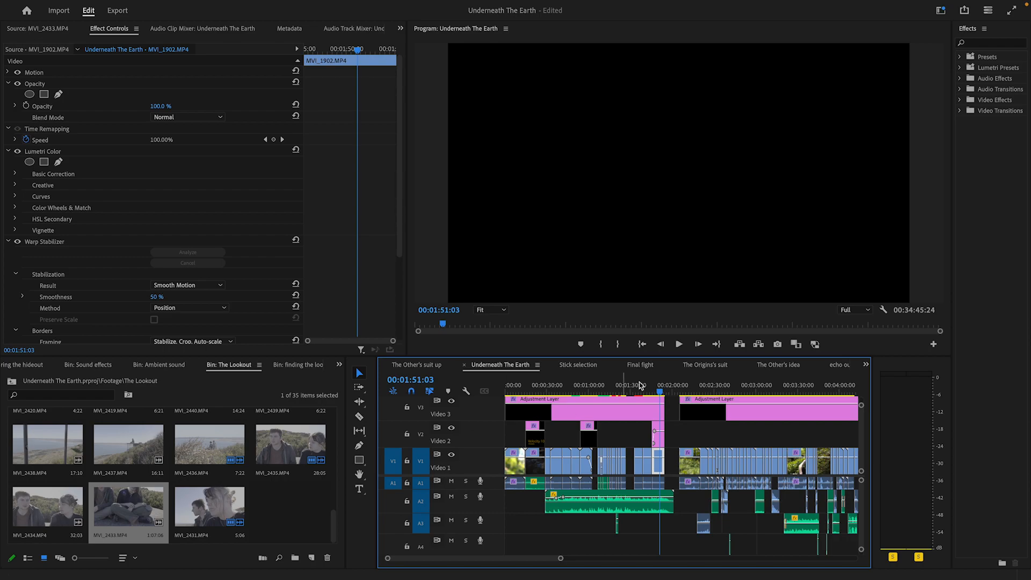
Step: Turn the Video 2 track output back on and play the Underneath The Earth title from 00:01:51:03 to 00:01:52:06
left_click(679, 344)
left_click(679, 344)
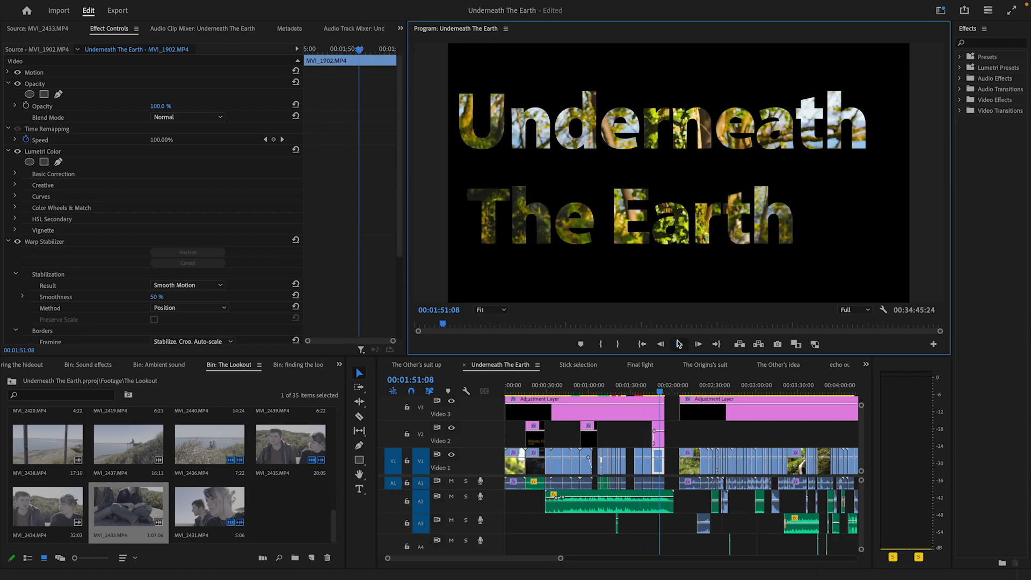
left_click(679, 344)
left_click(679, 345)
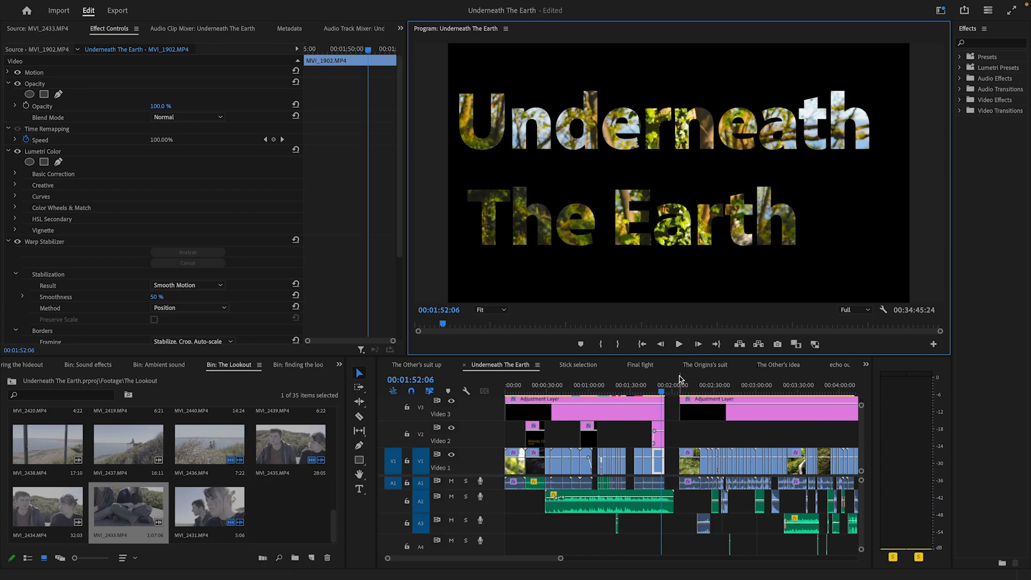
Step: Scrub through the first scene after the title from 00:02:13:07 to the man's close-up at 00:02:41:13
left_click(690, 384)
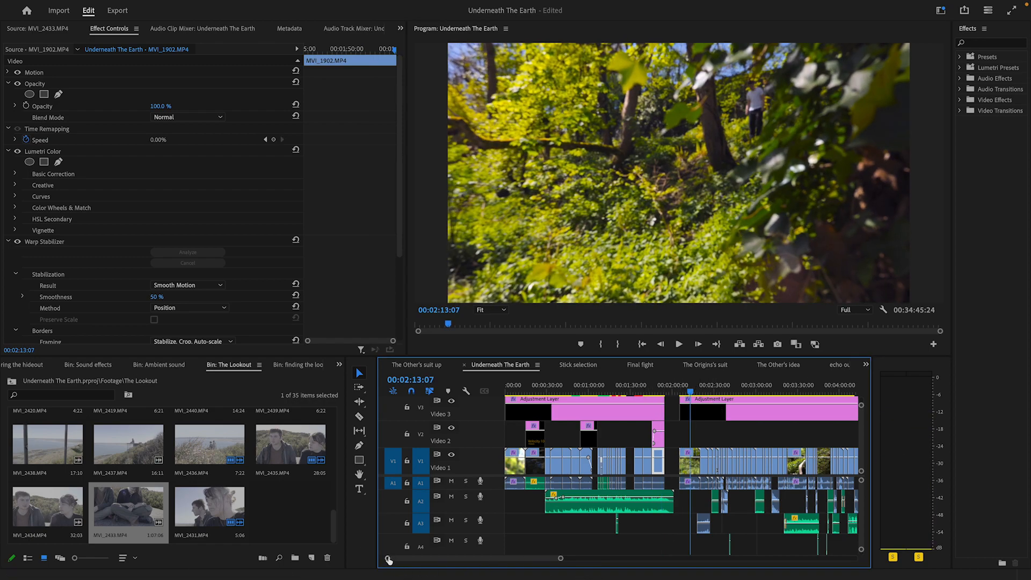
left_click_drag(388, 560, 444, 561)
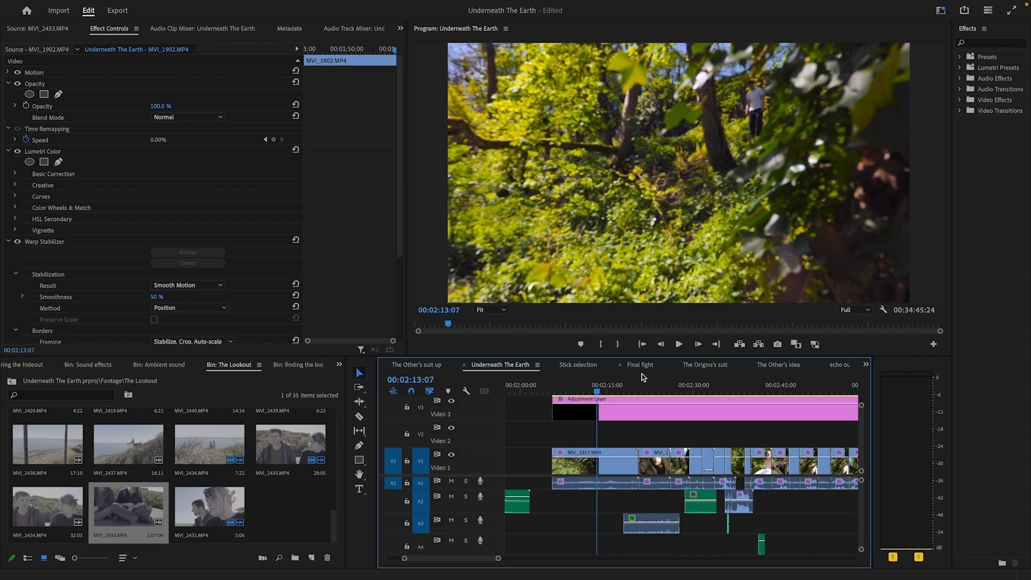
left_click_drag(633, 391, 759, 405)
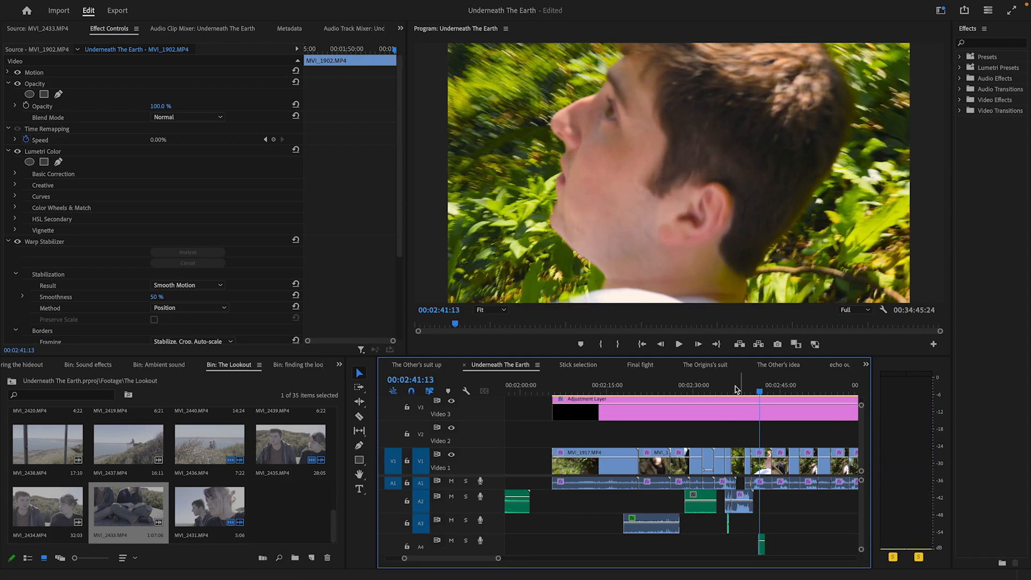
Step: Replay the cut from the man's close-up at about 00:02:40 to the woman's close-up at 00:02:43:02
left_click(747, 393)
key("space")
key("space")
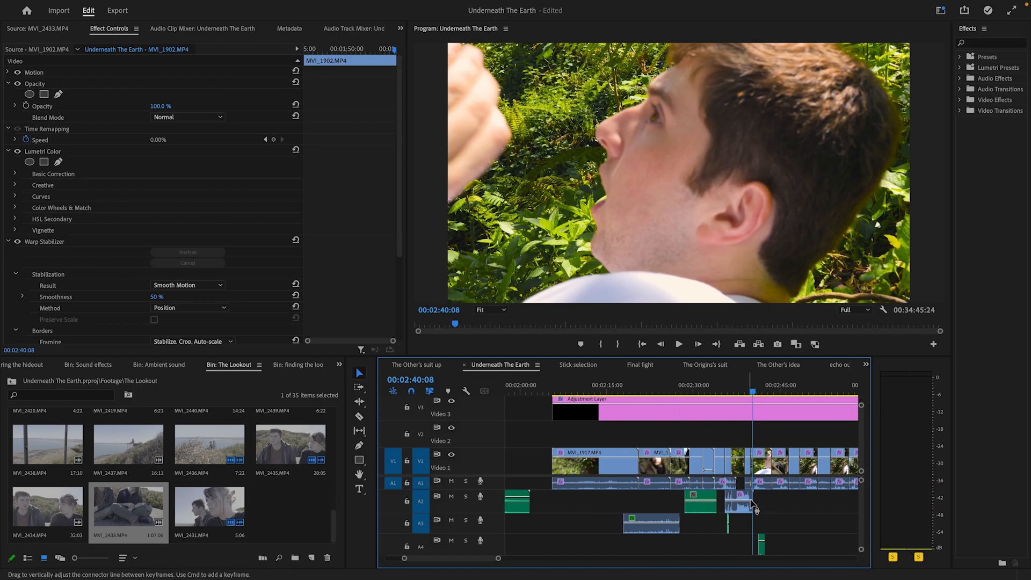
left_click_drag(704, 392, 750, 391)
left_click(677, 344)
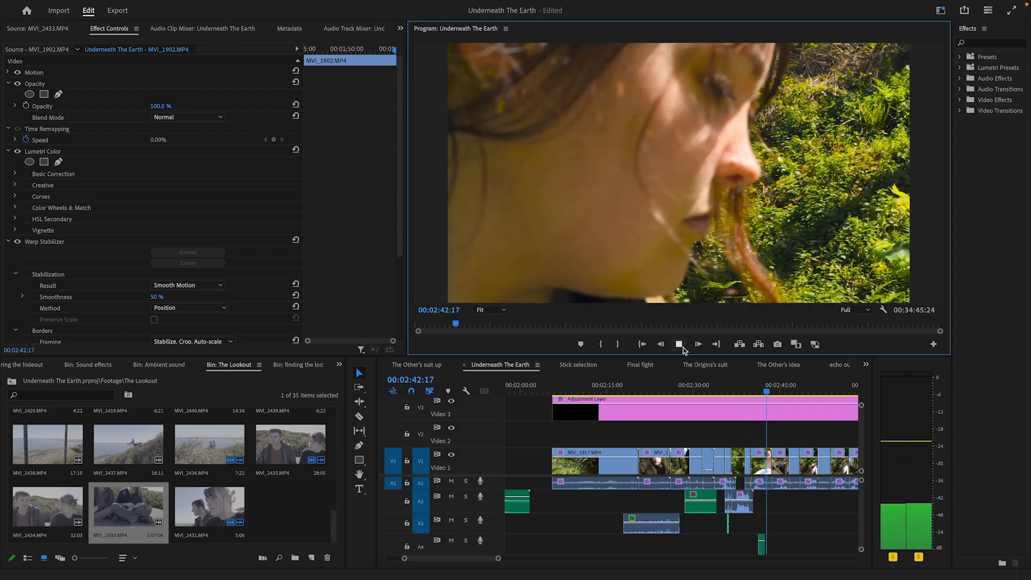
left_click(679, 344)
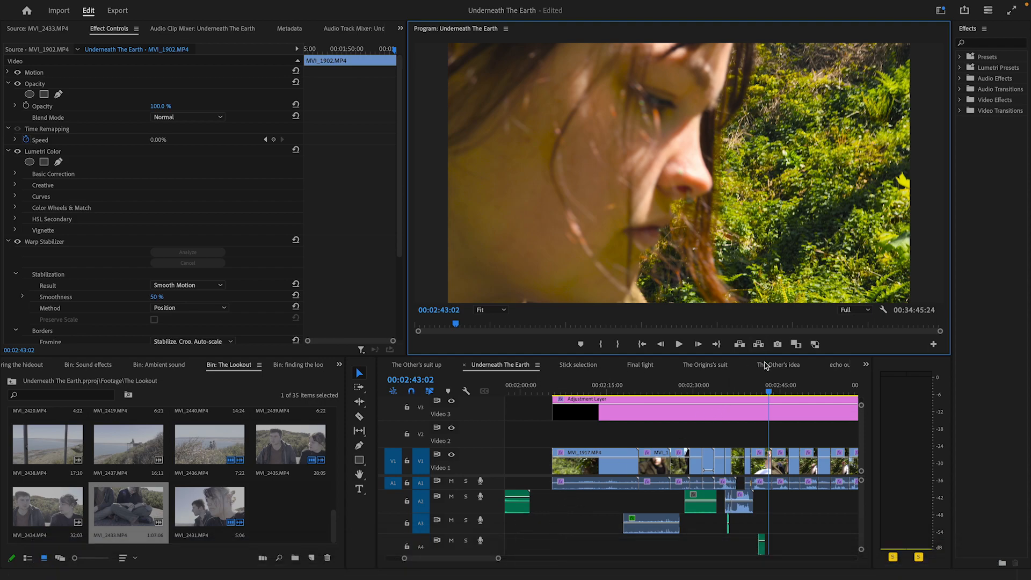
Step: Open the Video 3 adjustment layer in the Source monitor and move the playhead to the woman's shot at 00:02:59:10
left_click_drag(769, 394, 839, 411)
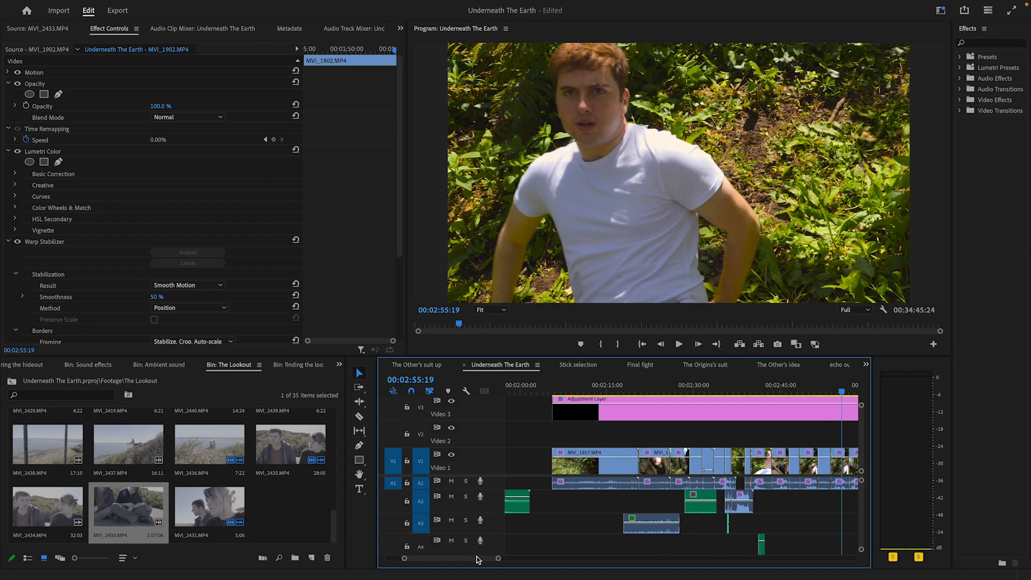
scroll(481, 558, "right", 5)
left_click(619, 401)
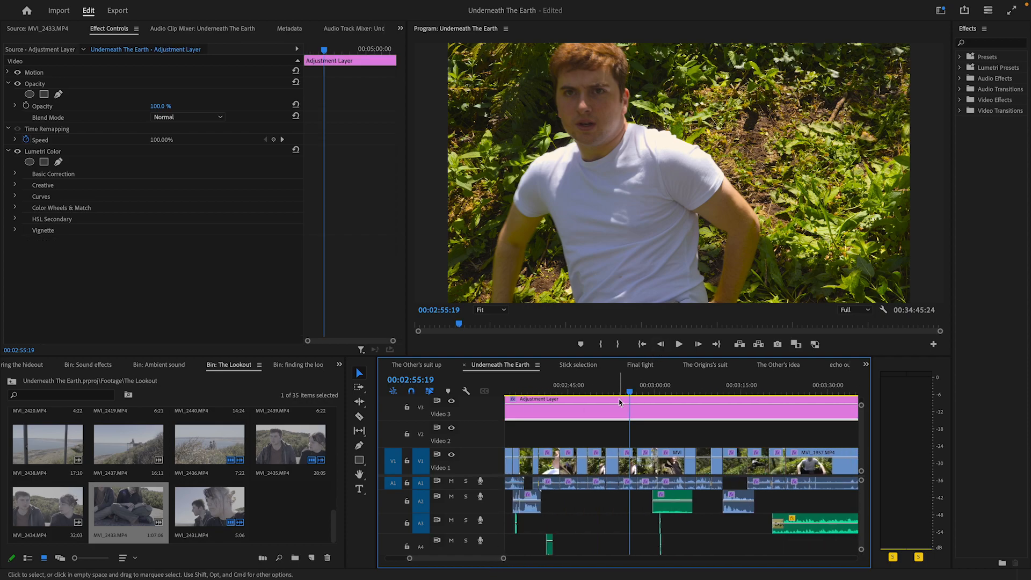
double_click(619, 401)
mouse_move(631, 392)
left_mouse_down()
mouse_move(678, 392)
mouse_move(651, 393)
left_mouse_up()
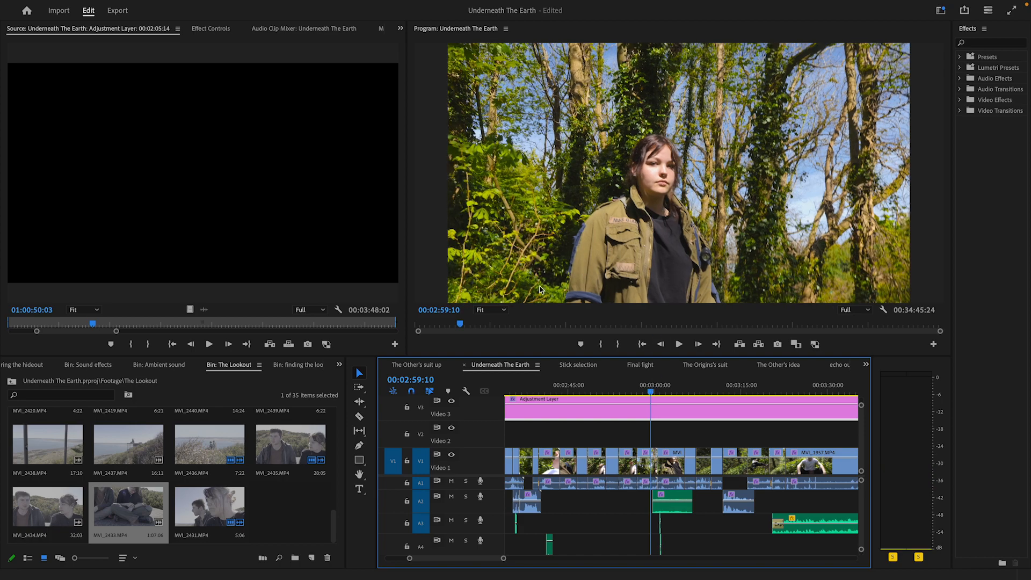
Step: Turn off the Video 3 track output to hide the adjustment layer on the woman's forest shot
scroll(460, 481, "down", 1)
scroll(450, 455, "up", 1)
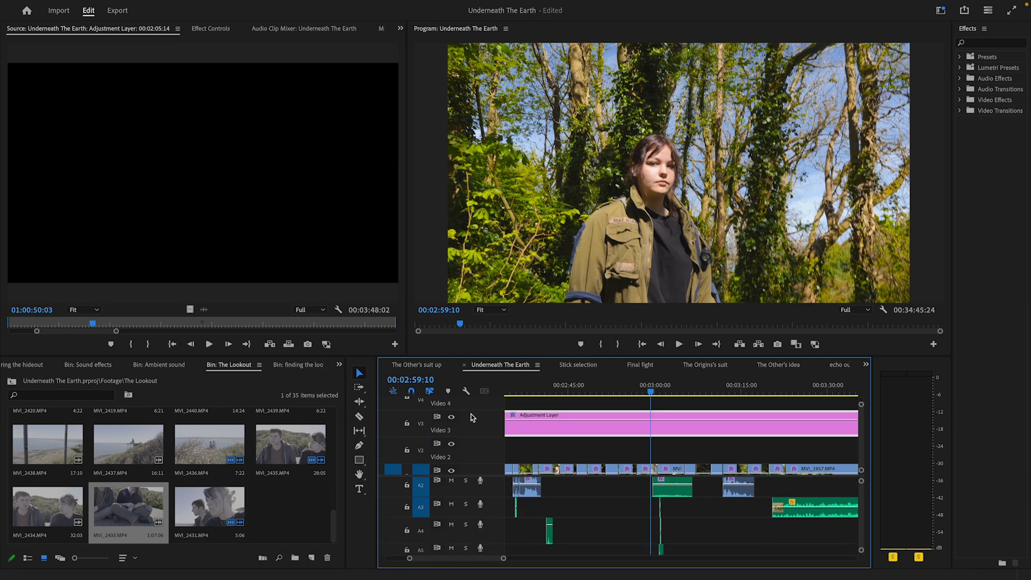
left_click(451, 417)
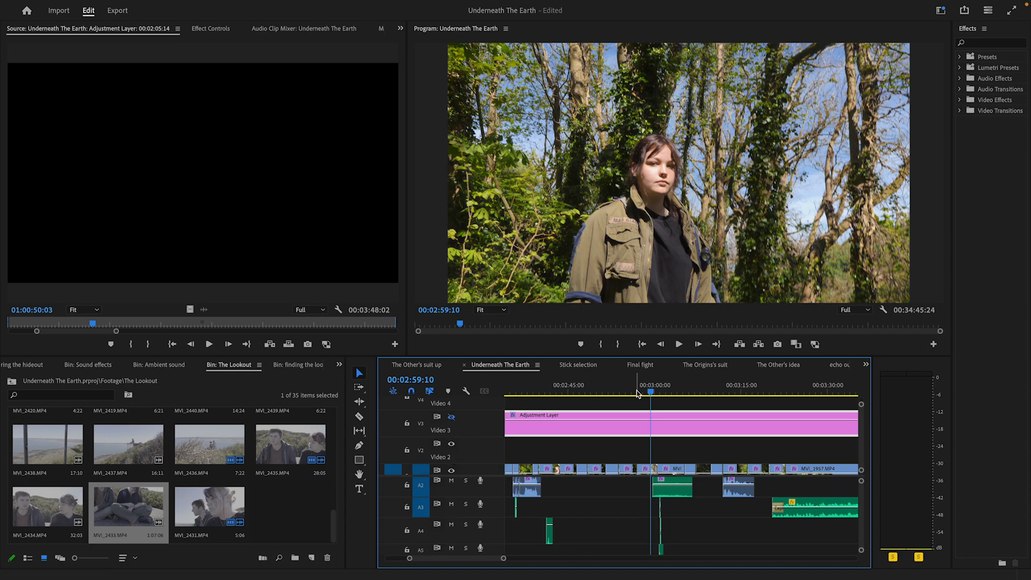
scroll(627, 496, "up", 1)
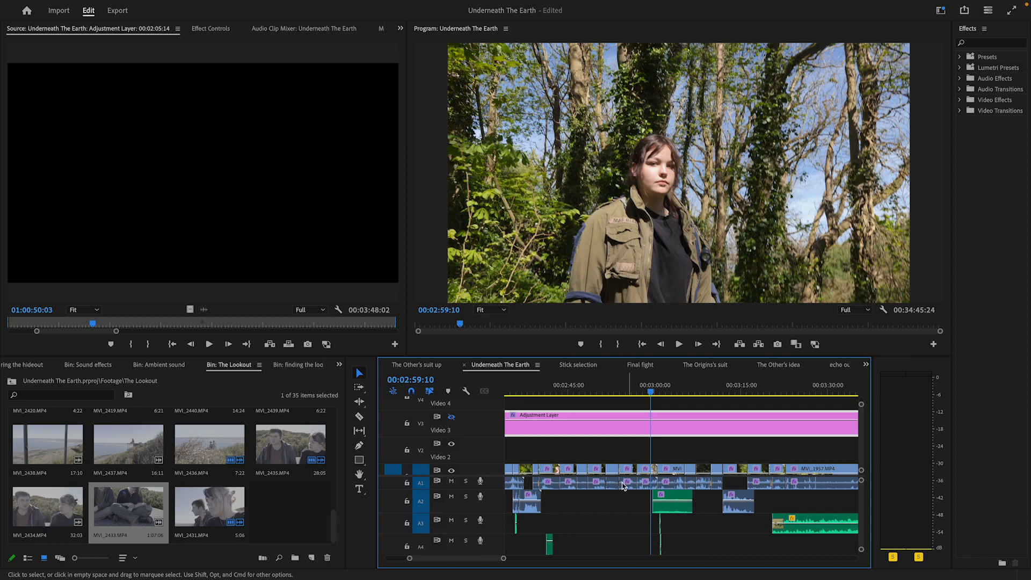
scroll(627, 453, "up", 2)
scroll(632, 445, "down", 3)
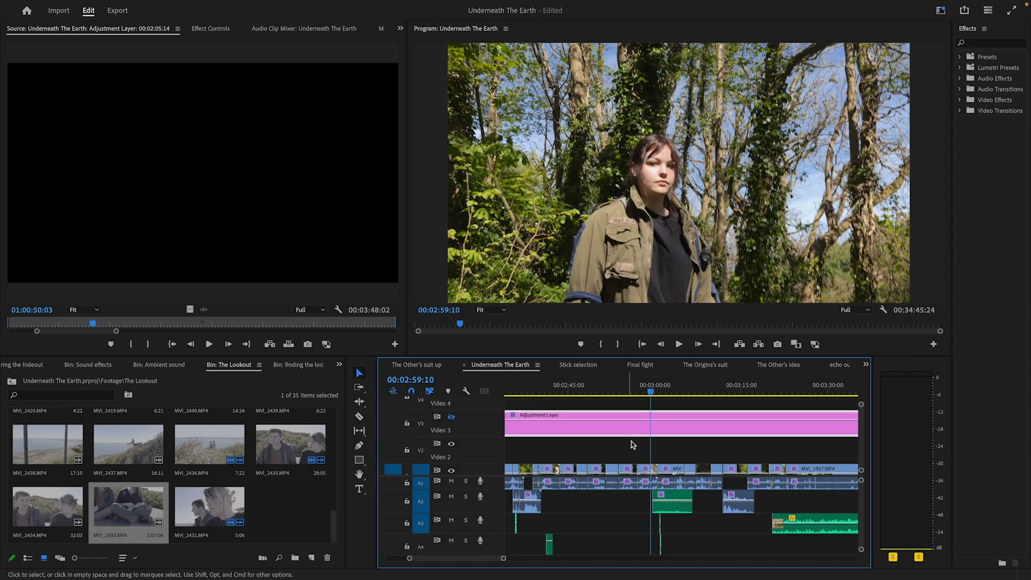
Step: Play the woman's shots without the adjustment layer up to 00:03:03:01 and return the playhead to 00:02:58:24
left_click(649, 387)
left_click(679, 344)
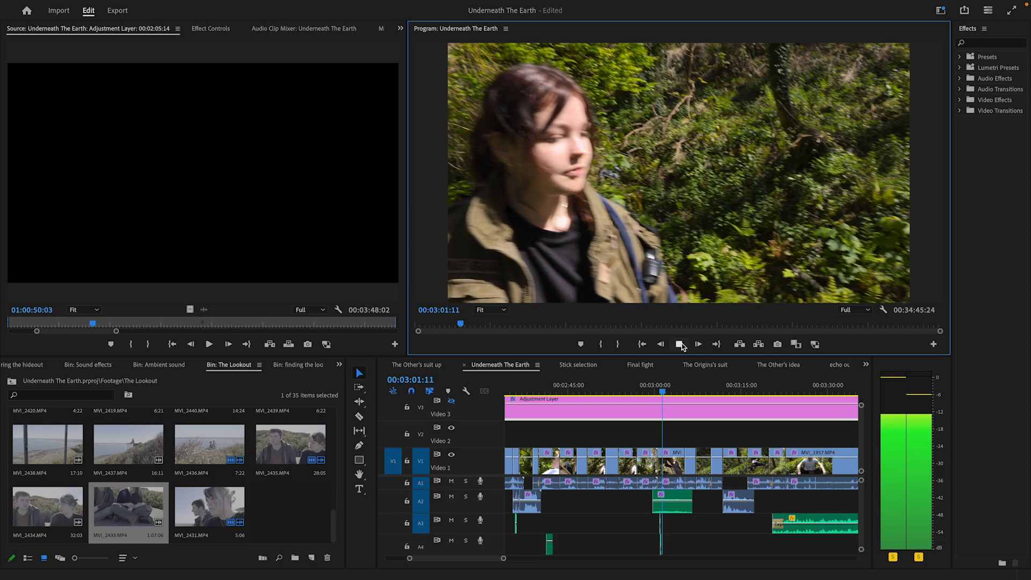
left_click(680, 345)
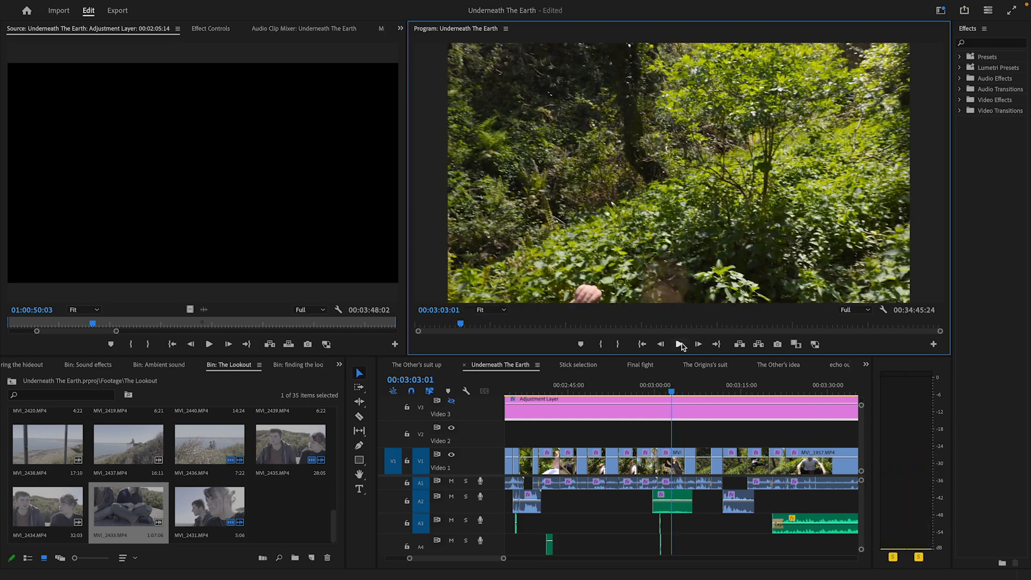
left_click_drag(674, 385, 649, 384)
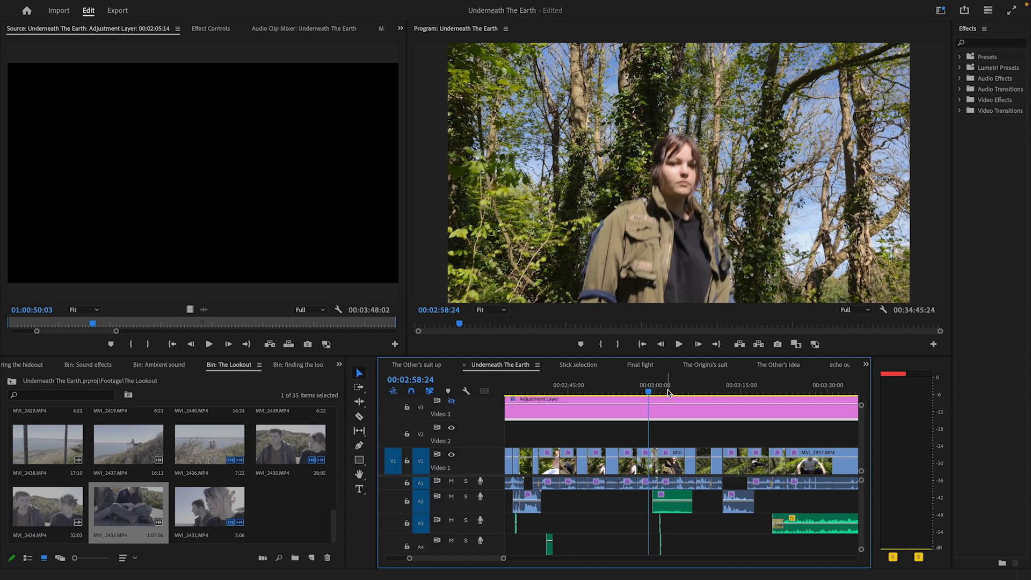
Step: Open the First meeting bin inside the project's Footage bin to view its source clips
left_click(339, 365)
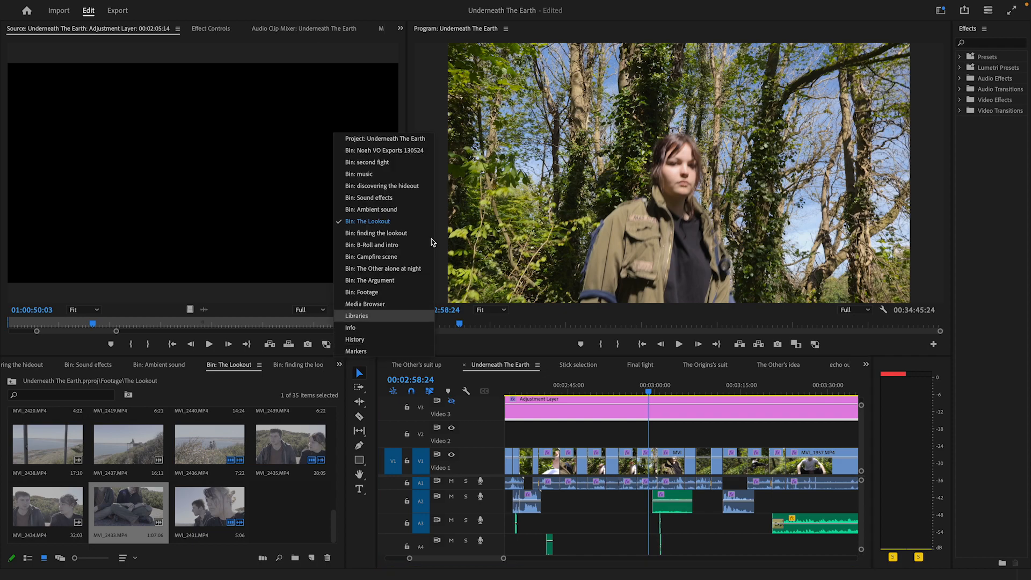
left_click(382, 140)
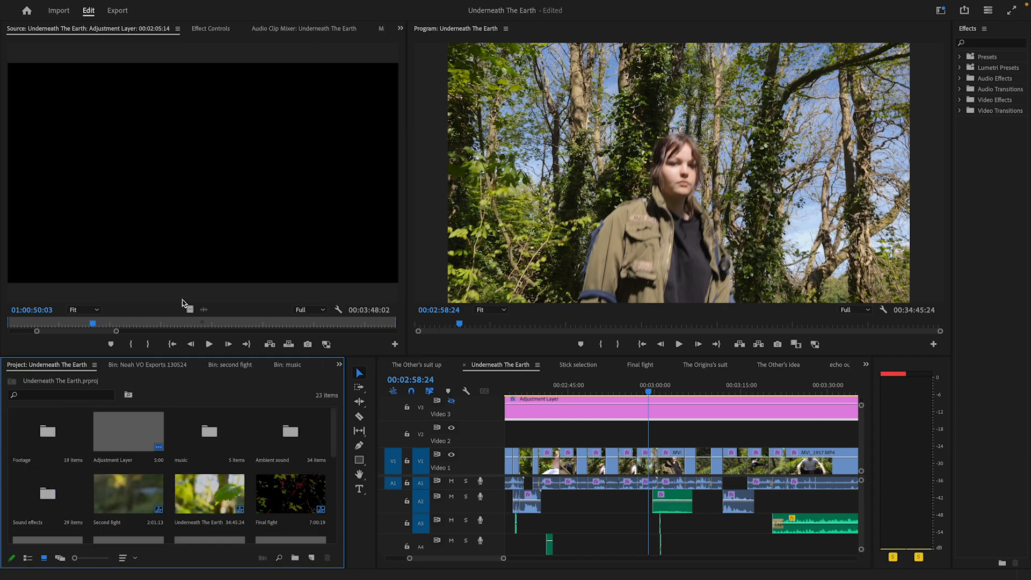
double_click(45, 437)
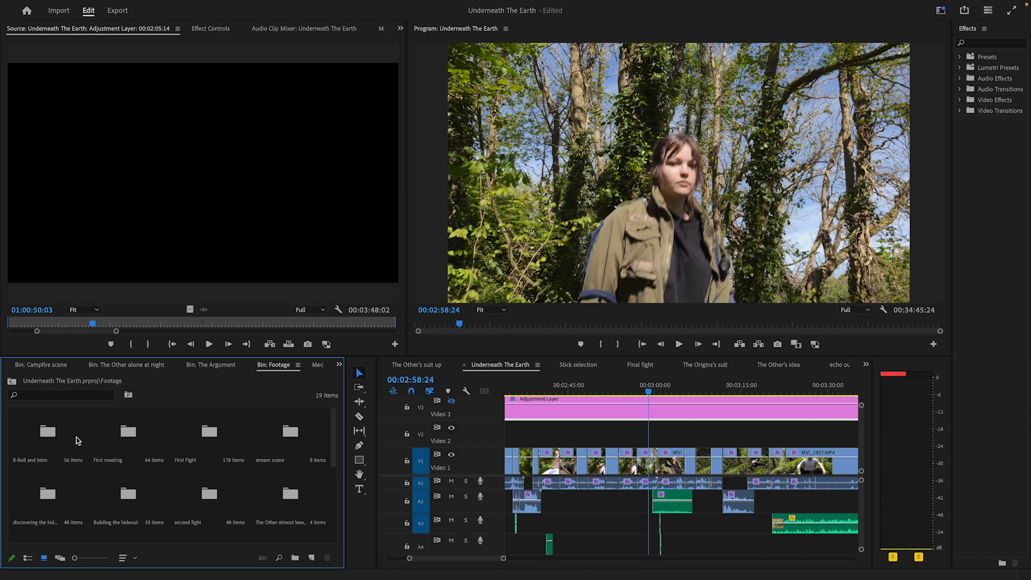
double_click(110, 439)
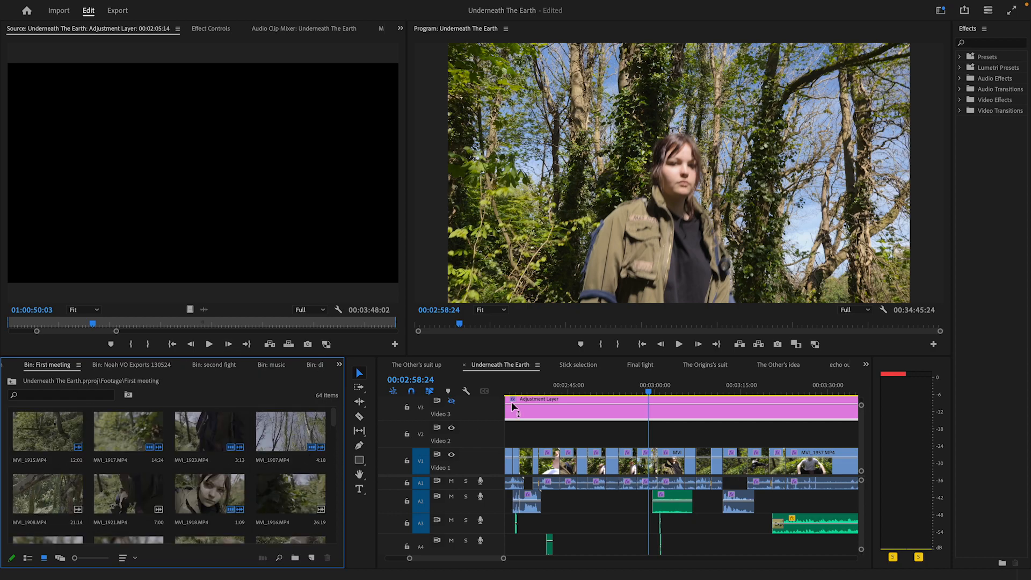
Step: Add the DeNoise audio effect to the MVI_1949.MP4 clip on Audio 1 and close its effect editor with the default preset
left_click(652, 392)
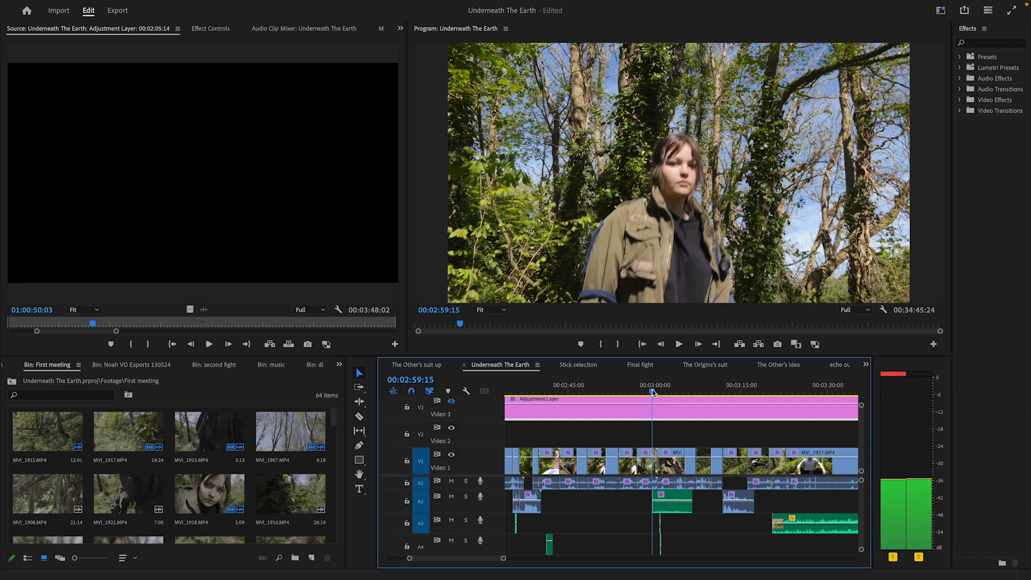
left_click_drag(652, 392, 668, 392)
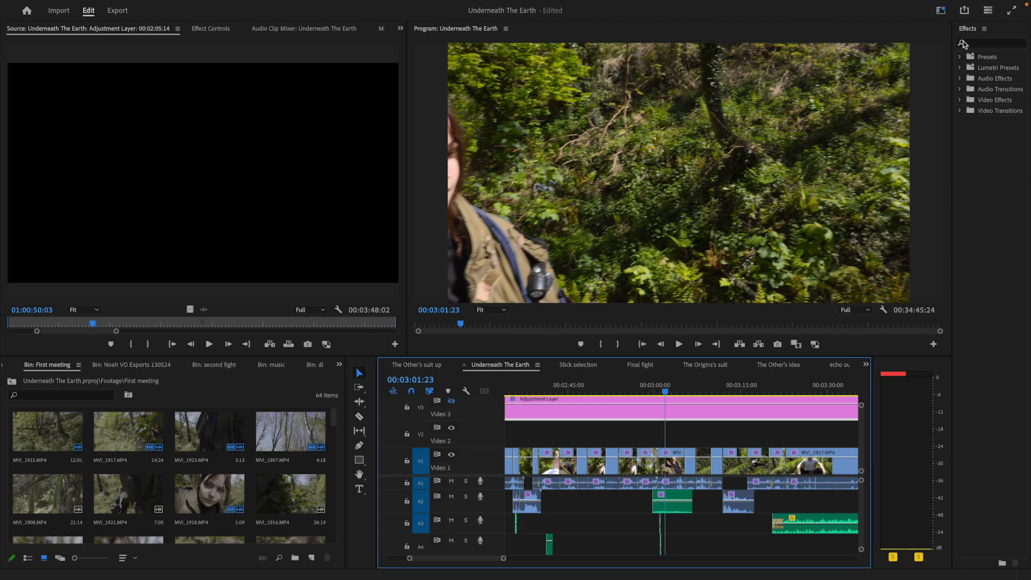
left_click(982, 53)
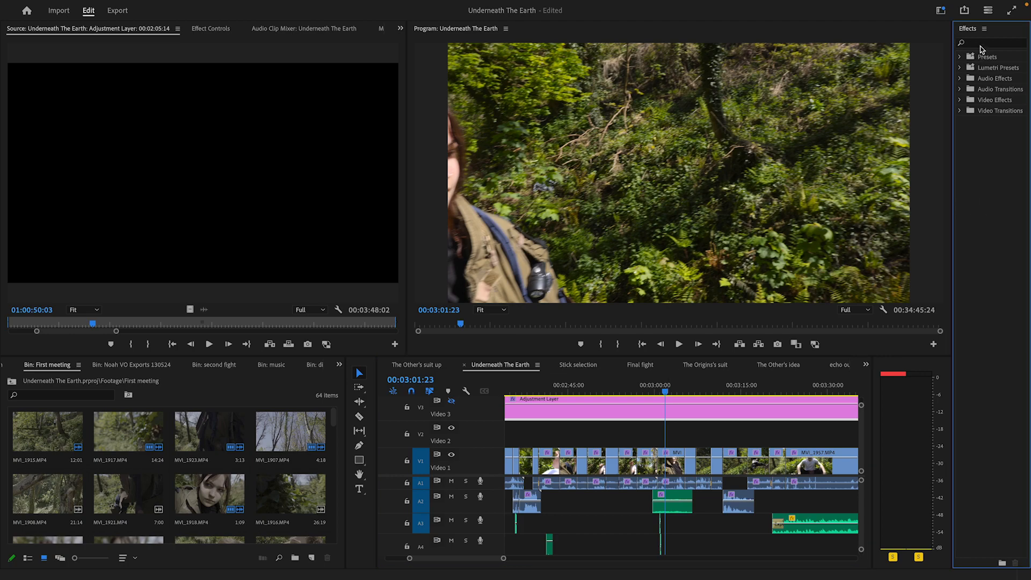
left_click(981, 45)
type("denois")
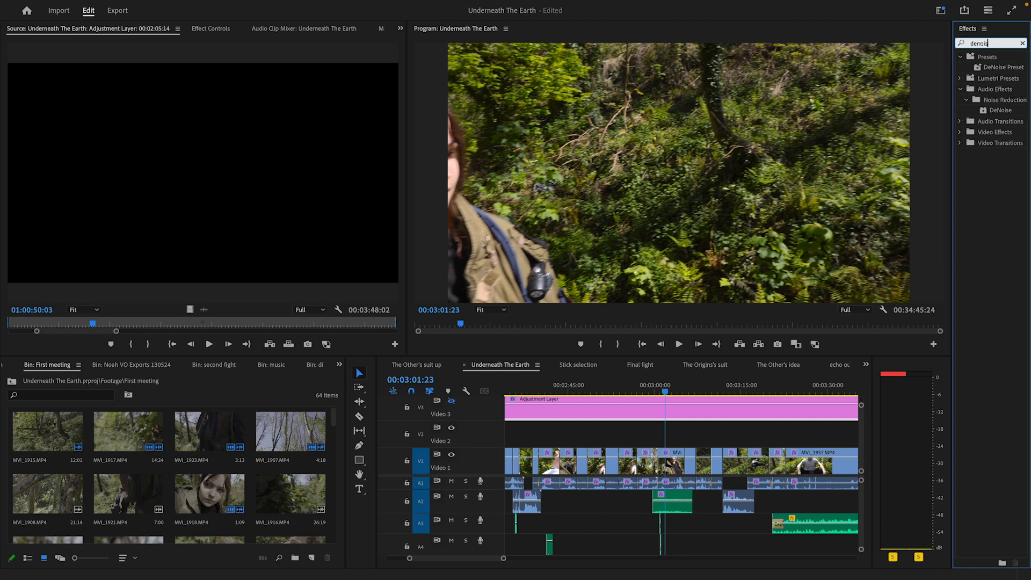
left_click(1009, 111)
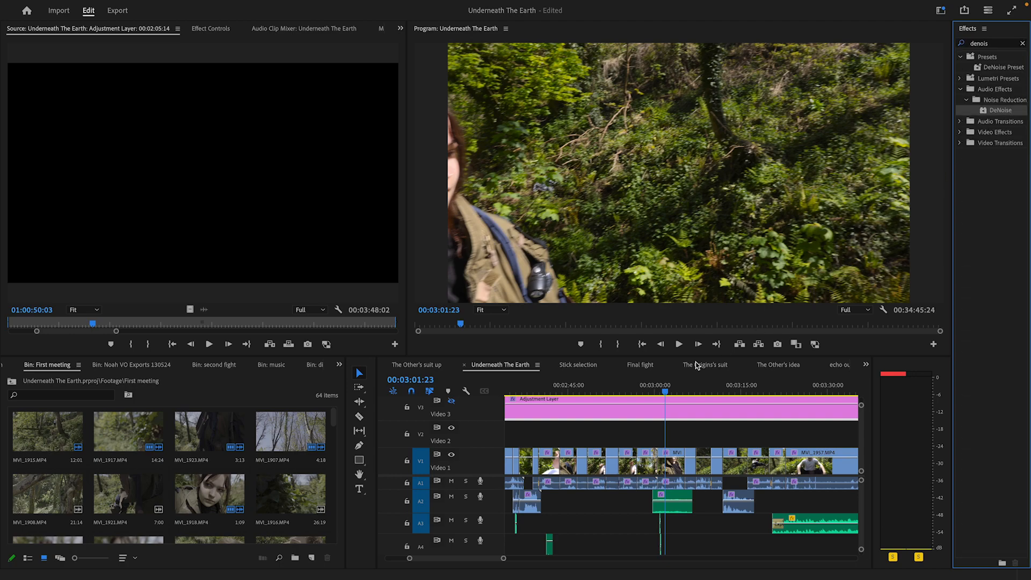
left_click_drag(1008, 111, 679, 485)
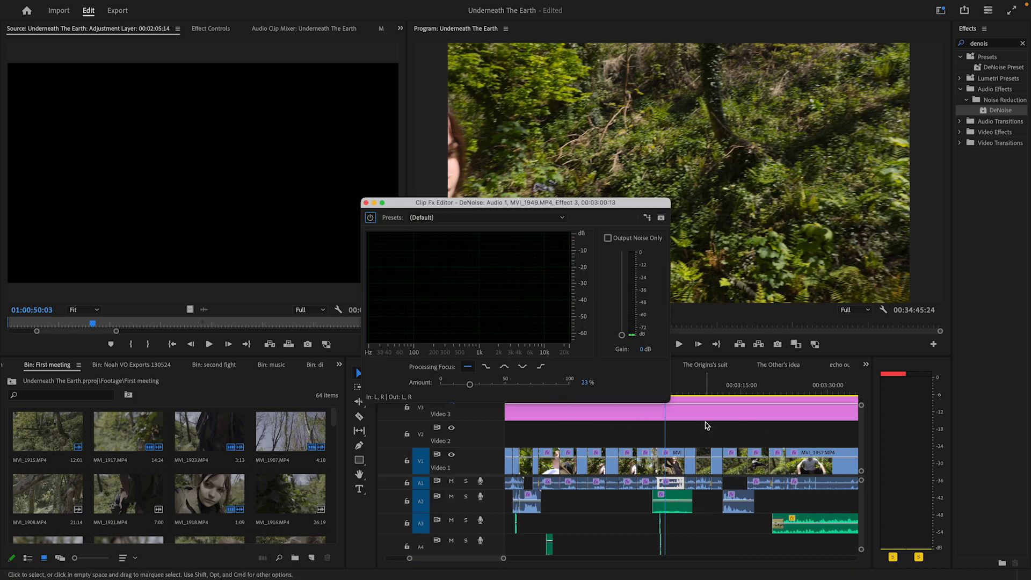
left_click(664, 383)
left_click_drag(665, 381, 653, 380)
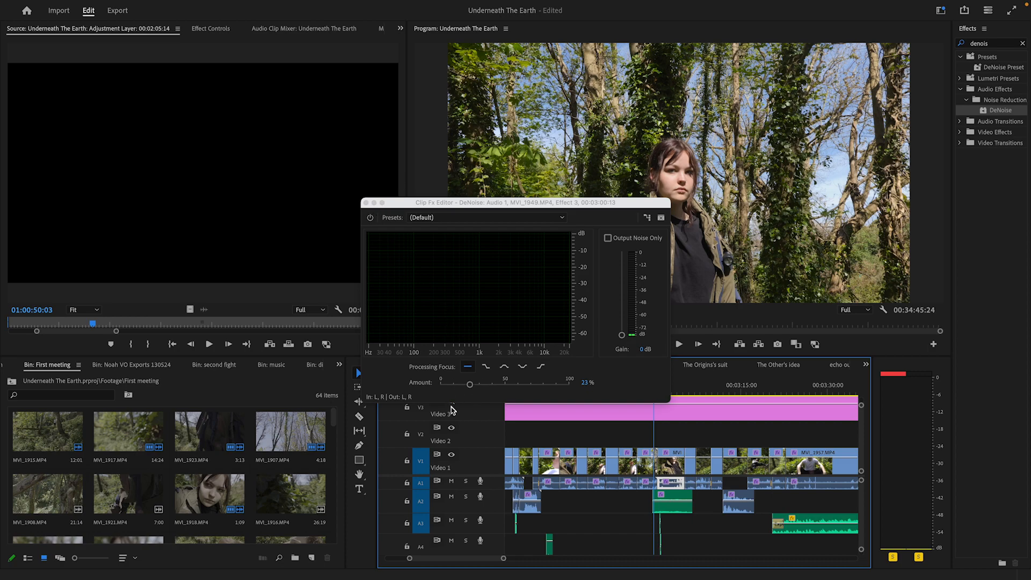
left_click(366, 202)
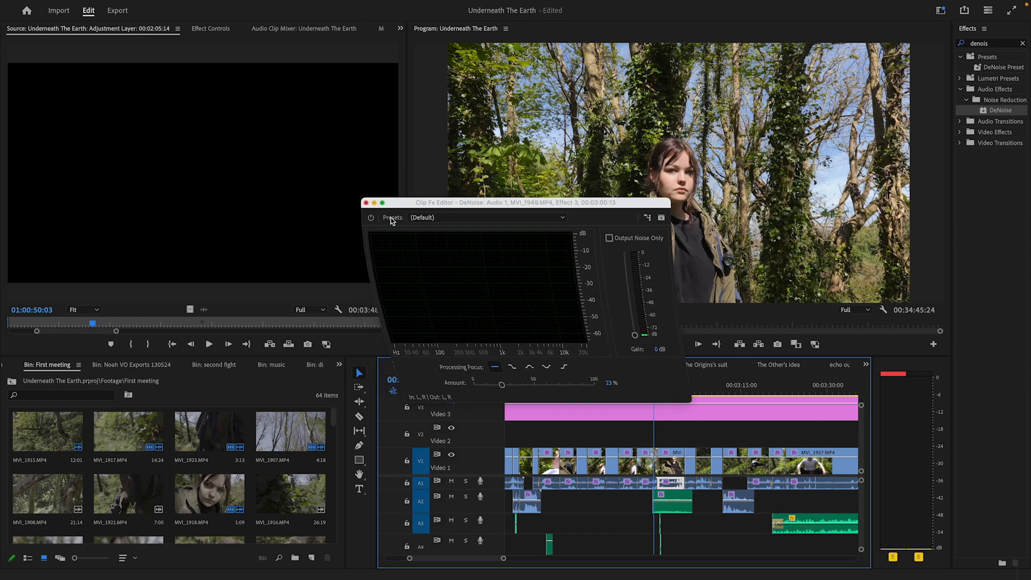
Step: Scrub through the MVI_1949.MP4 clip from 00:03:00:13 to the woman's next shot at 00:03:05:09
mouse_move(666, 392)
left_mouse_down()
mouse_move(696, 390)
mouse_move(658, 381)
left_mouse_up()
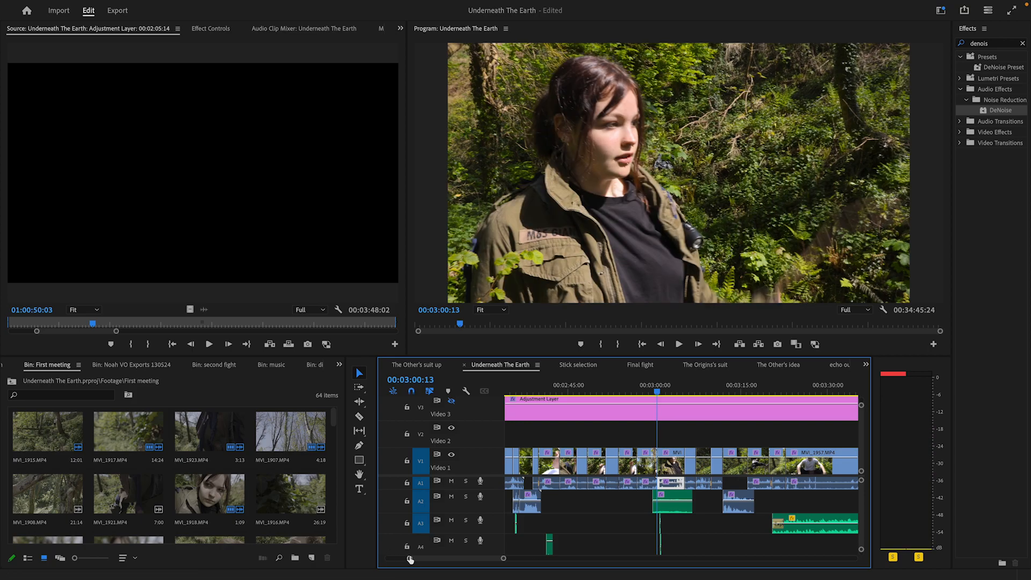
left_click_drag(409, 558, 449, 569)
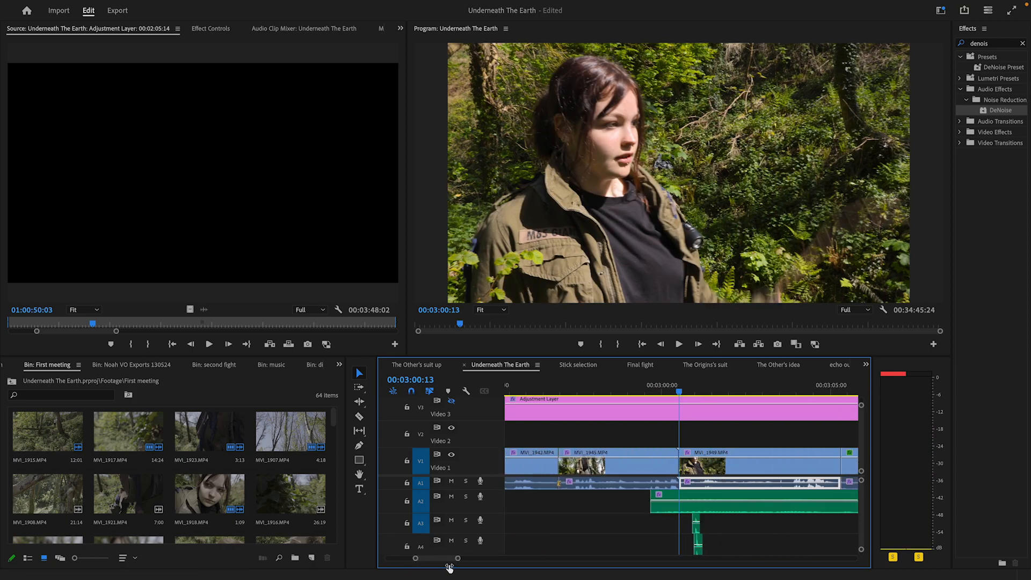
left_click_drag(703, 392, 780, 430)
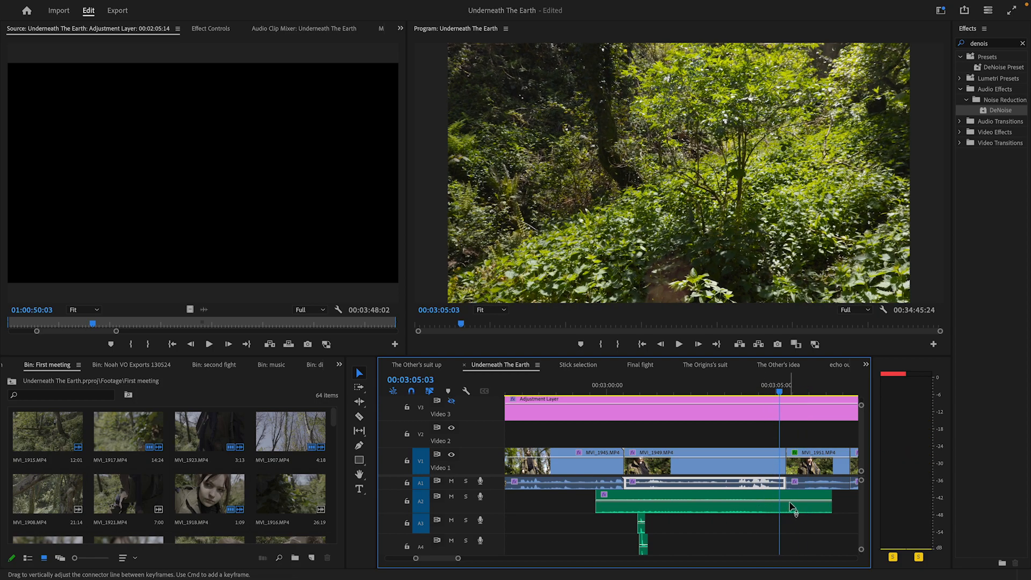
left_click(788, 388)
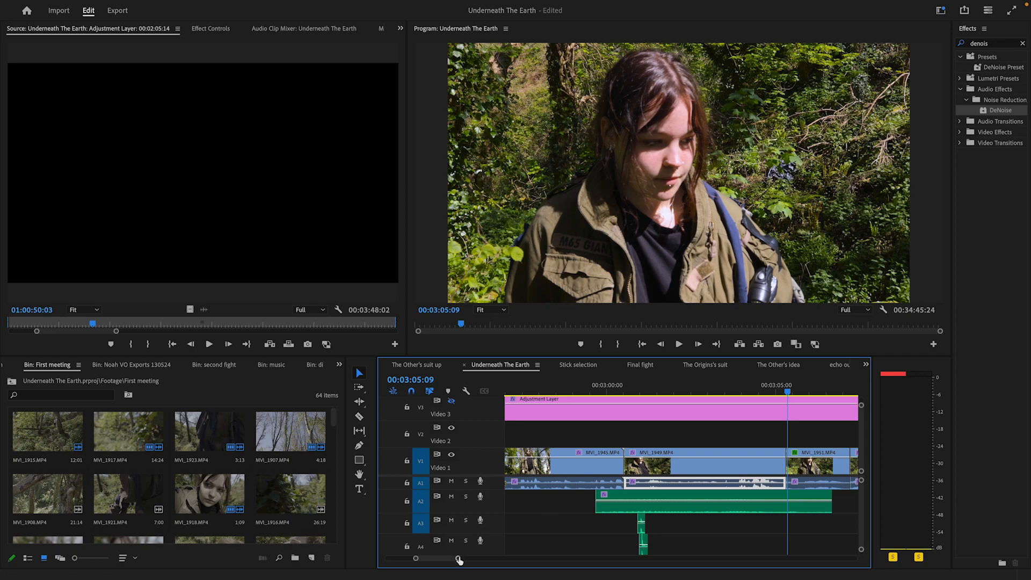
Step: Recheck the cut around 00:03:05:07 and scrub through the following shots to the woman's shot at 00:03:10:11
left_click_drag(459, 560, 482, 558)
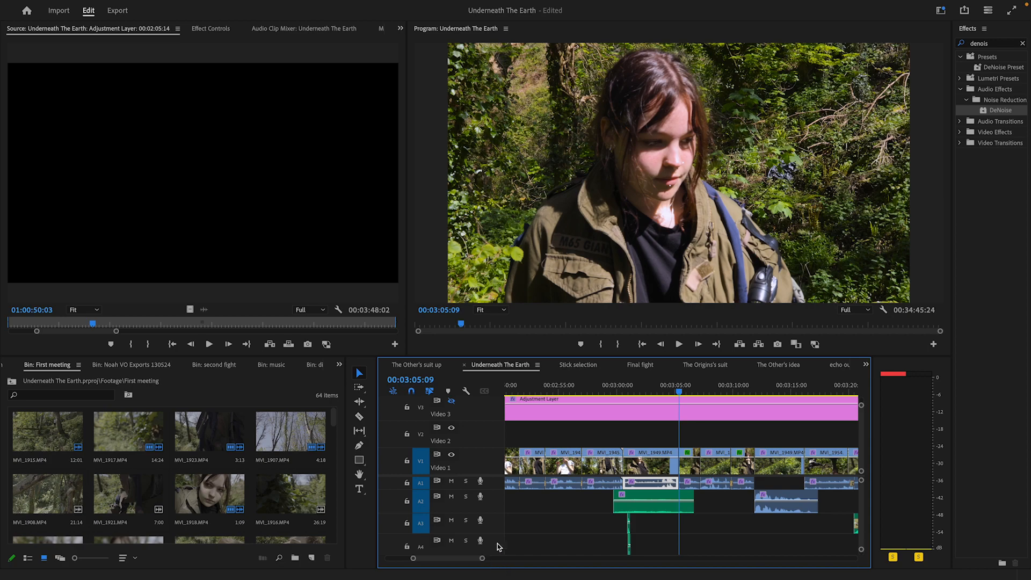
left_click(688, 393)
left_click(679, 392)
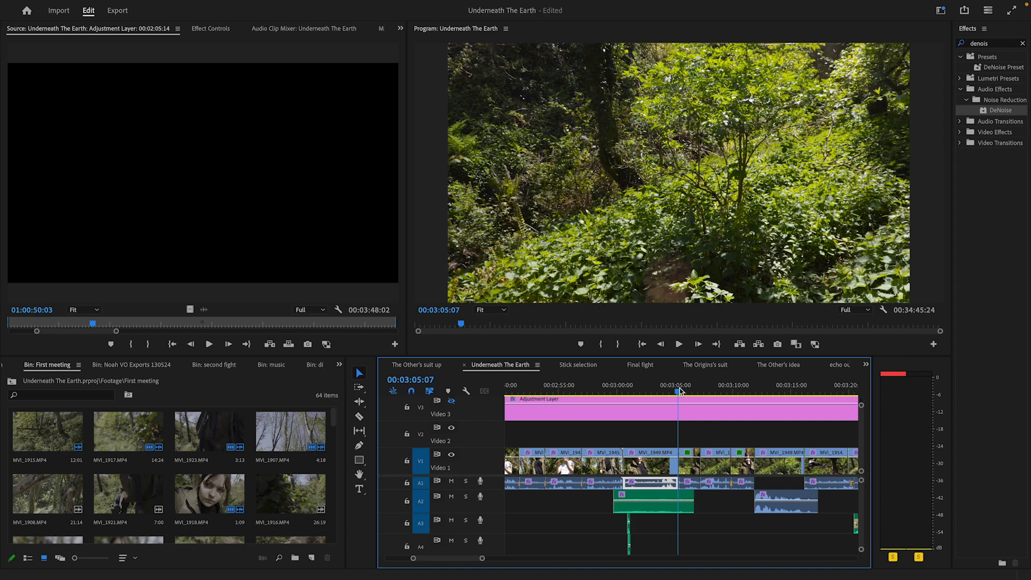
left_click_drag(690, 391, 738, 389)
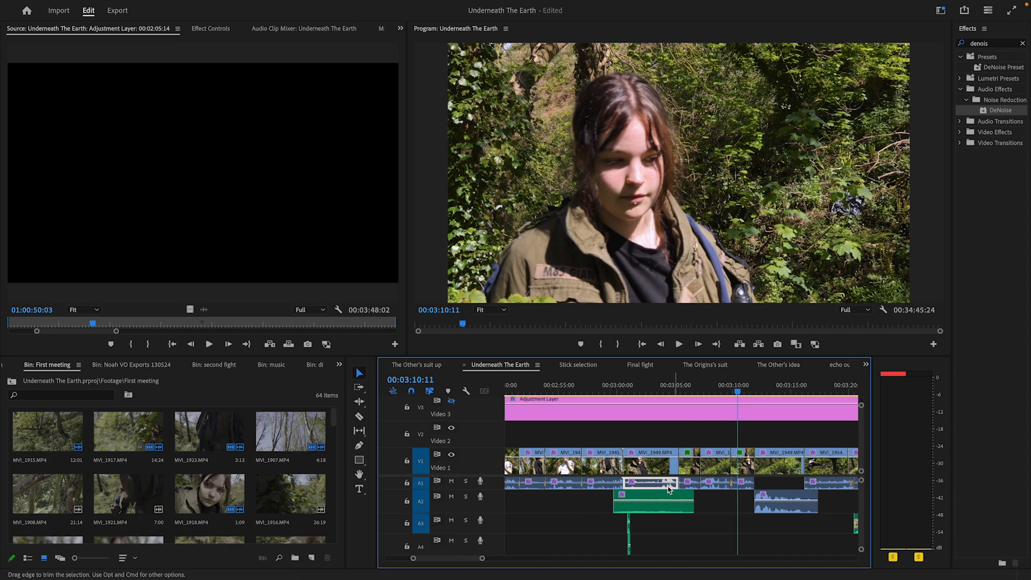
Step: Toggle the system mute and scrub through the scene from 00:03:37:07 to 00:03:42:20
key("XF86AudioMute")
left_click_drag(476, 559, 482, 559)
left_click(618, 386)
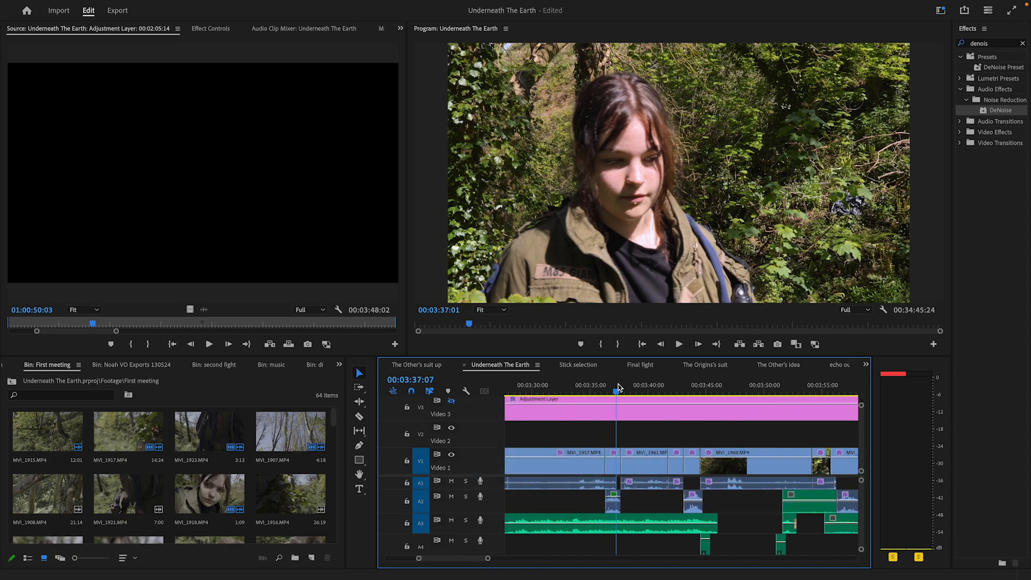
left_click_drag(619, 387, 681, 409)
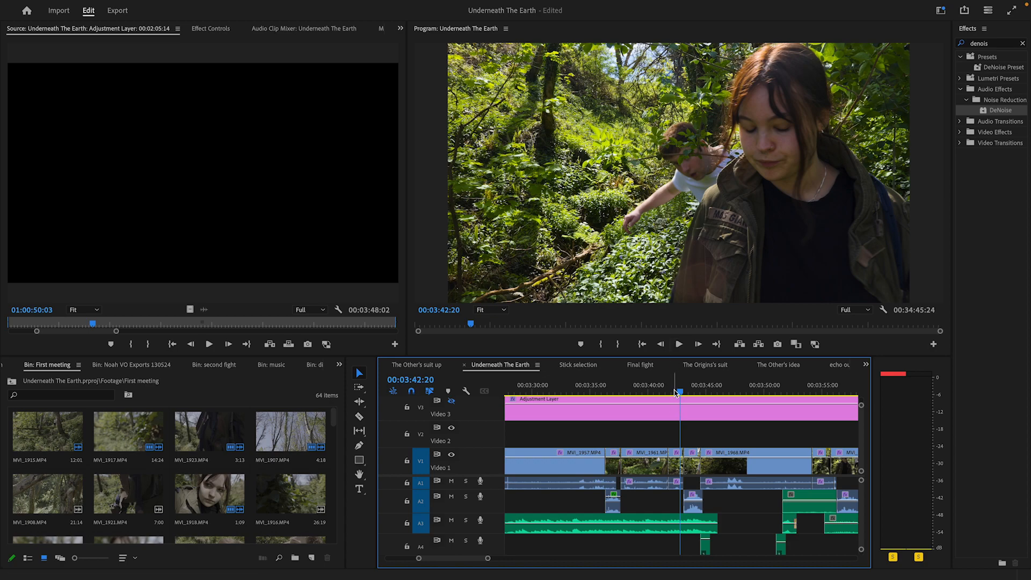
Step: Play the shots up to the man's close-up at 00:03:46:07, then replay them with raised system volume to 00:03:49:04
left_click(674, 385)
left_click(679, 344)
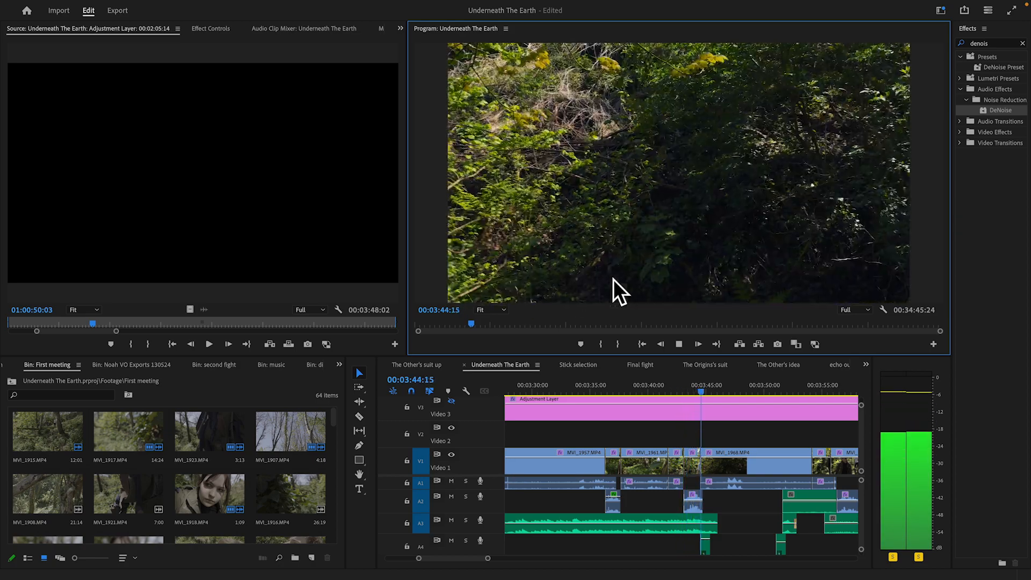
left_click(678, 344)
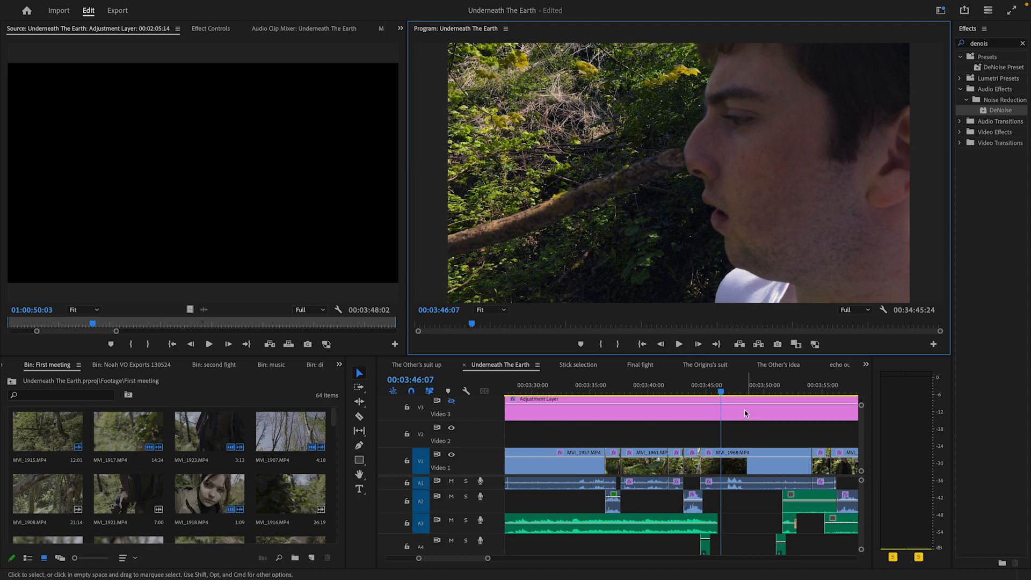
left_click_drag(717, 387, 692, 386)
key("XF86AudioRaiseVolume")
left_click(678, 347)
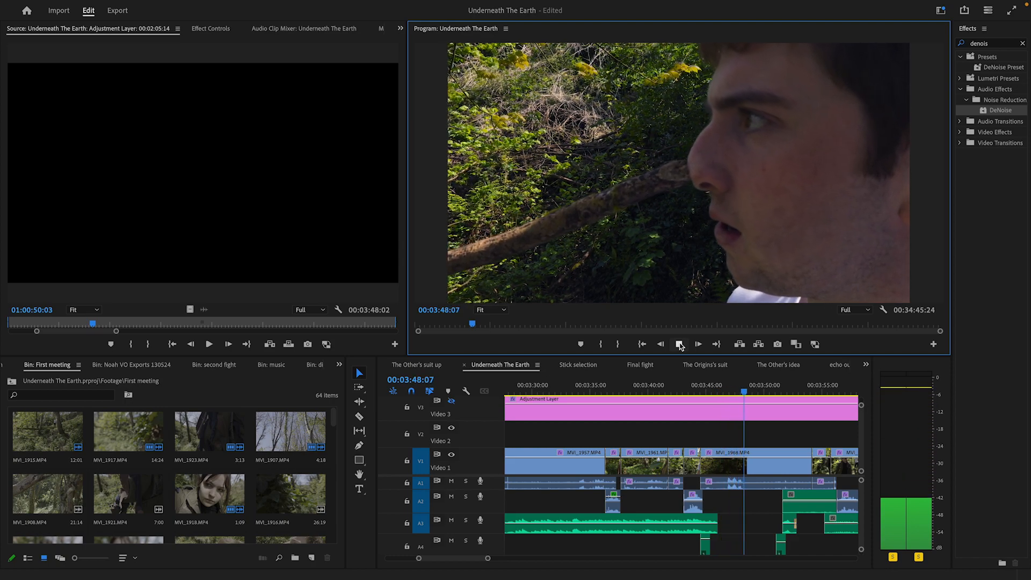
left_click(680, 345)
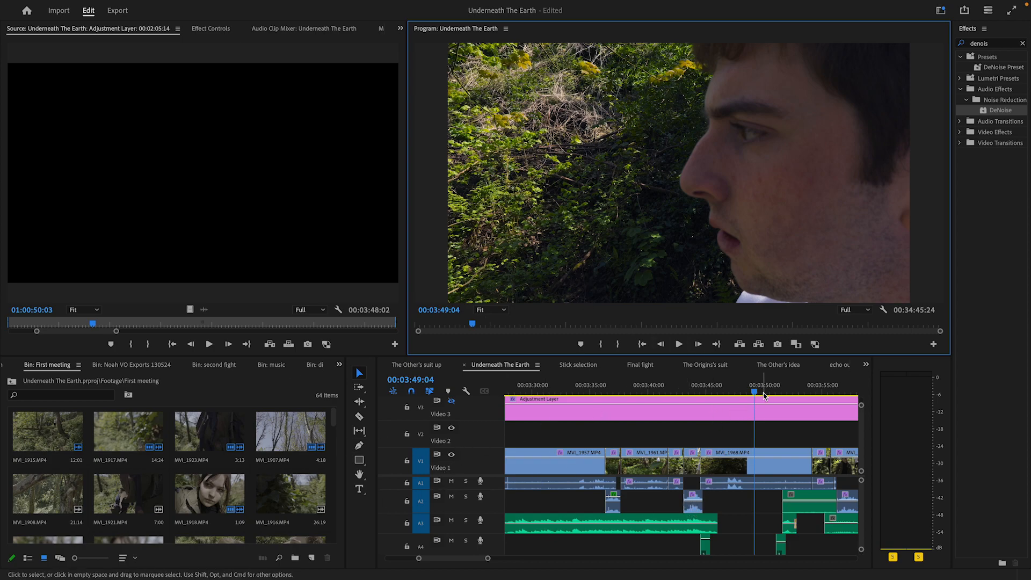
Step: Mute the system sound and scrub from the man's close-up to the shot of both characters at 00:03:55:05
key("XF86AudioMute")
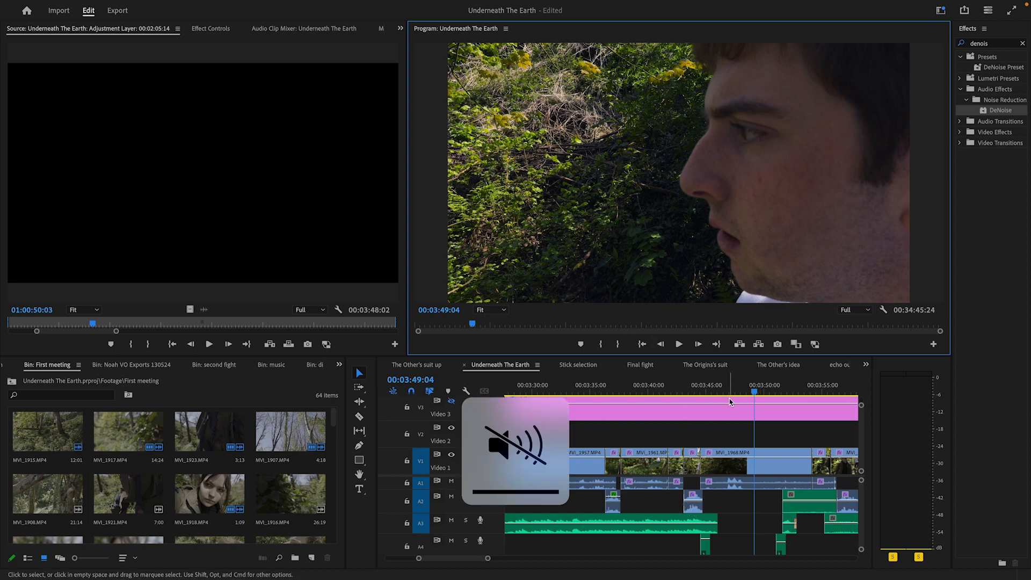
left_click_drag(754, 392, 824, 393)
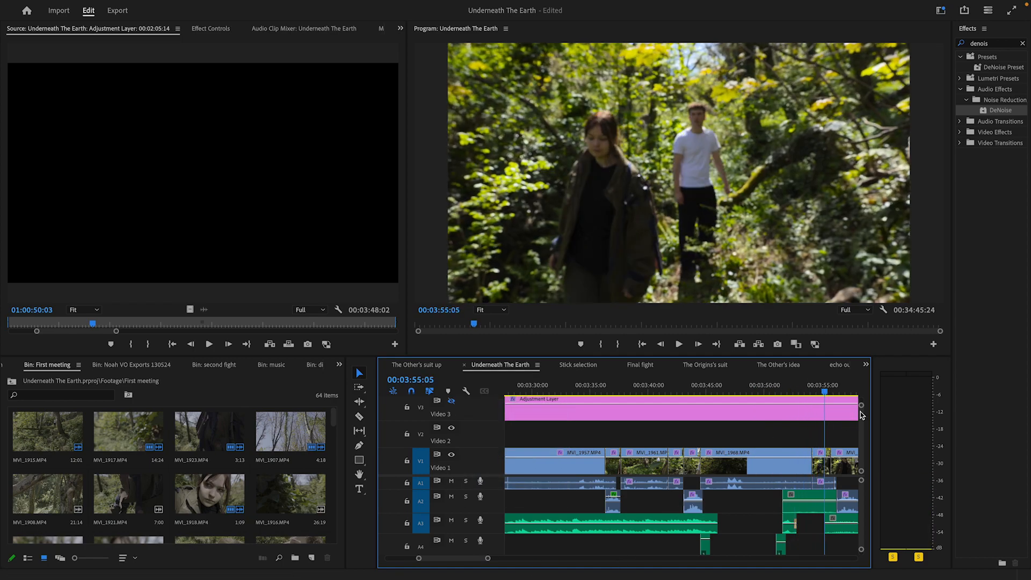
scroll(441, 561, "right", 4)
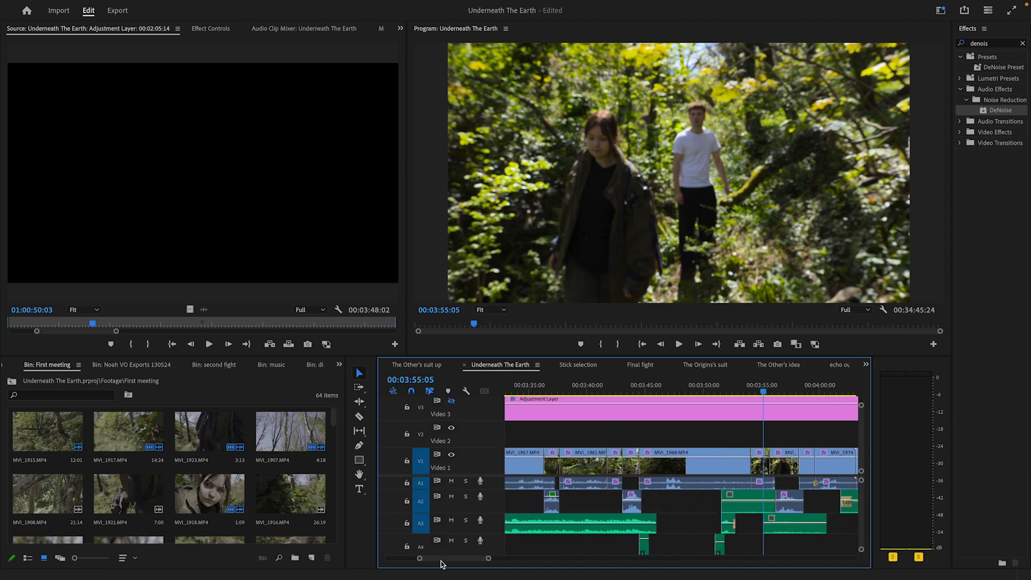
Step: Scrub to 00:03:55:20, select the short MVI_1973.MP4 audio piece on A1 and zoom the timeline in around it
scroll(441, 561, "right", 2)
scroll(231, 462, "down", 5)
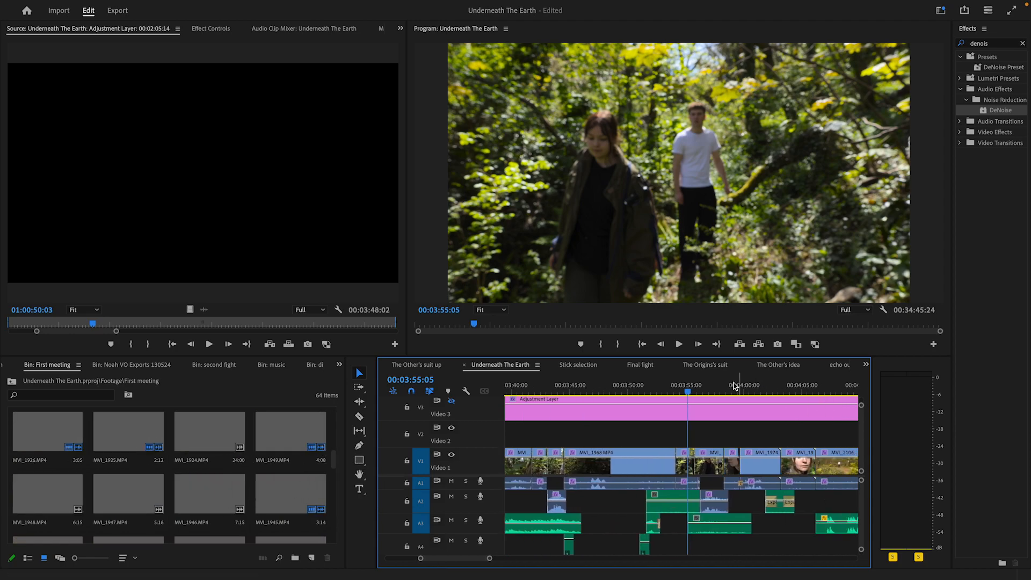
scroll(214, 502, "down", 3)
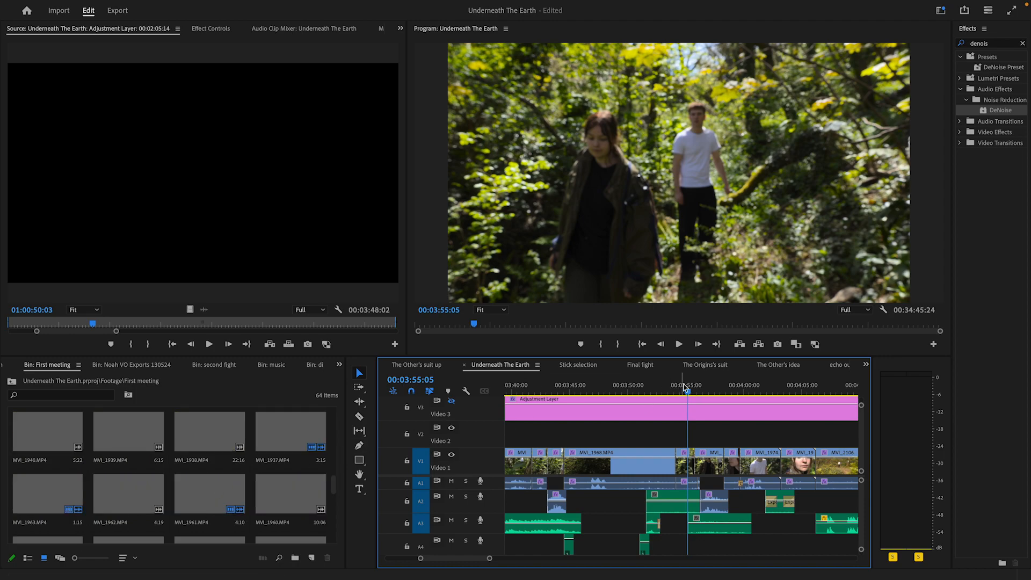
left_click_drag(687, 391, 694, 395)
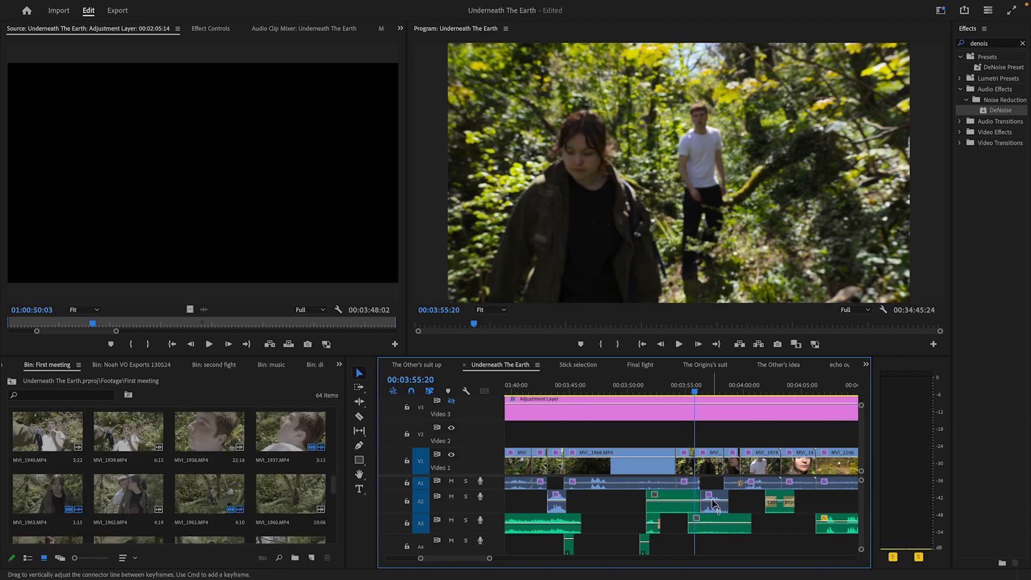
left_click(698, 482)
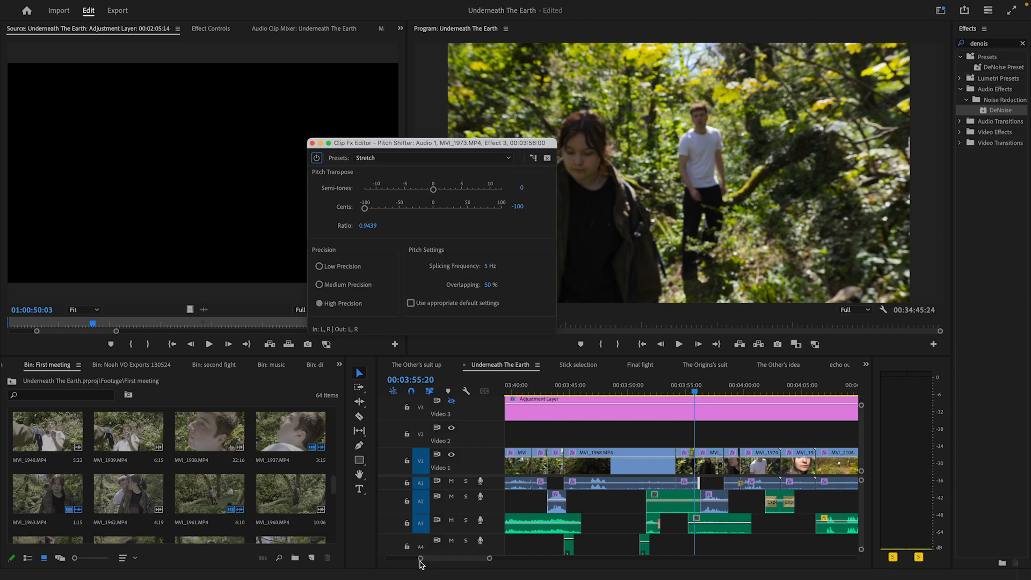
left_click_drag(420, 559, 446, 558)
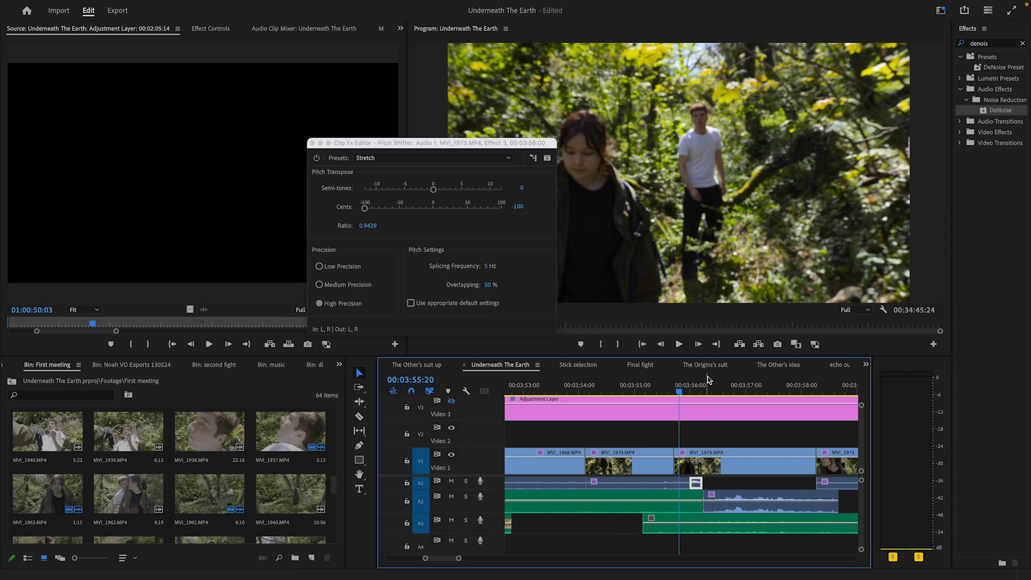
Step: Inspect the MVI_1972.MP4 audio on A2, then scrub back to 00:03:55:24 and select the short MVI_1973.MP4 piece on A1
left_click(744, 504)
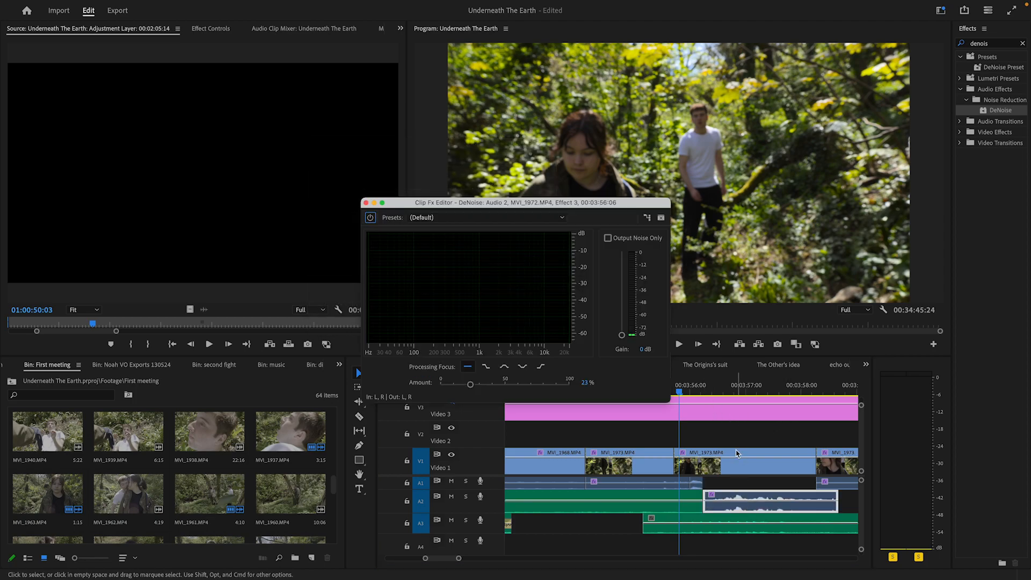
left_click(732, 387)
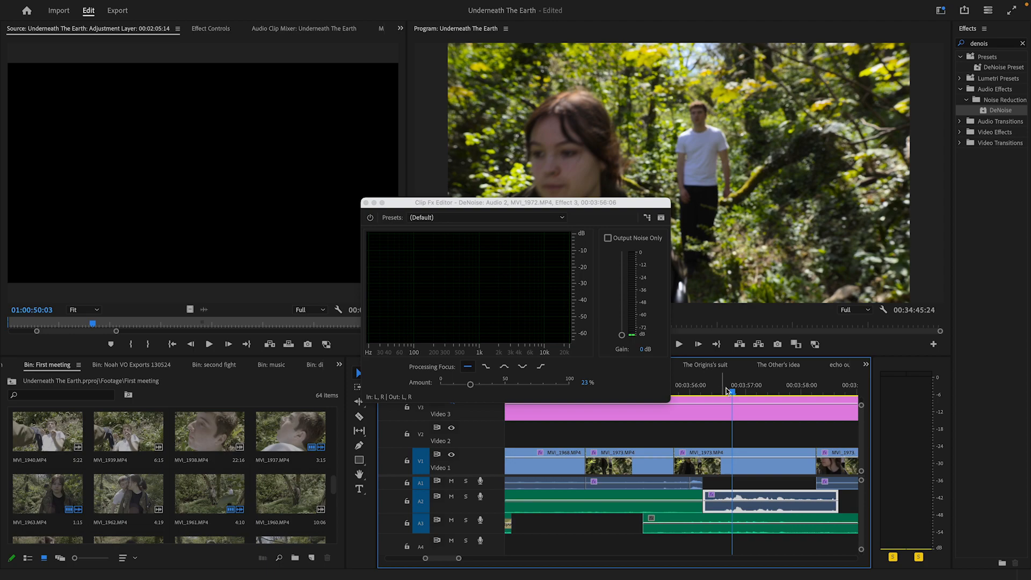
left_click_drag(727, 393, 696, 393)
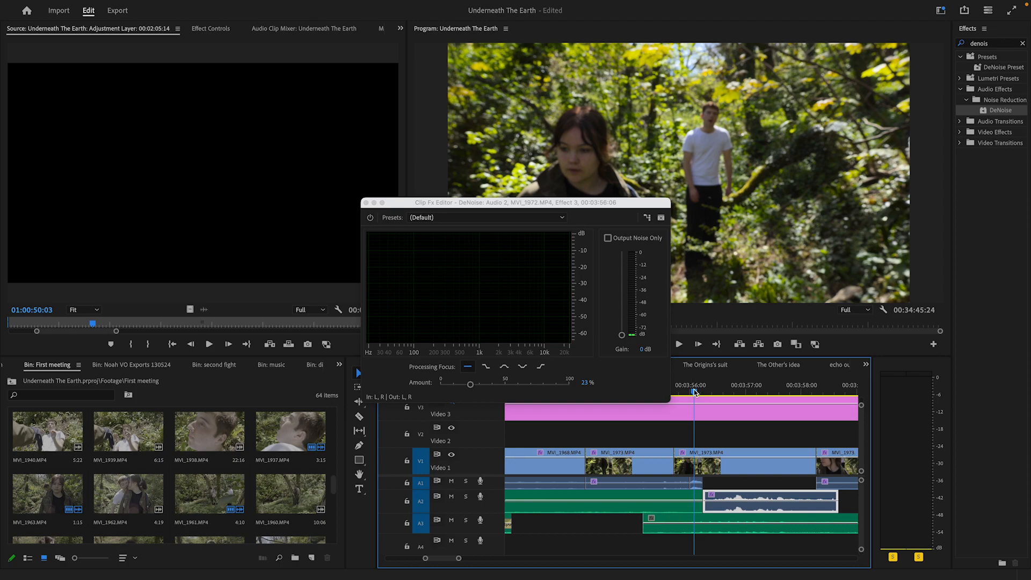
left_click_drag(694, 391, 688, 393)
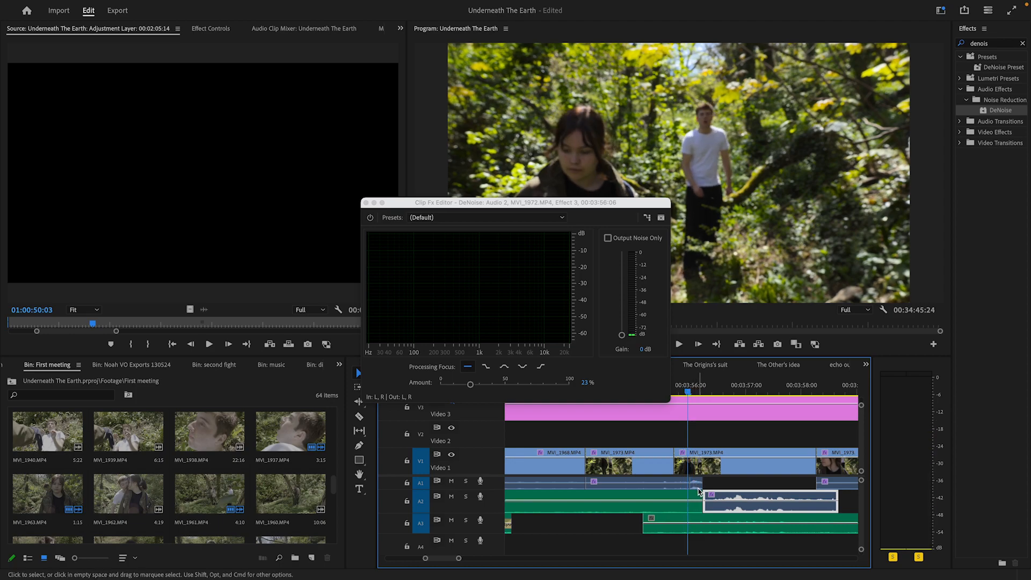
left_click(696, 483)
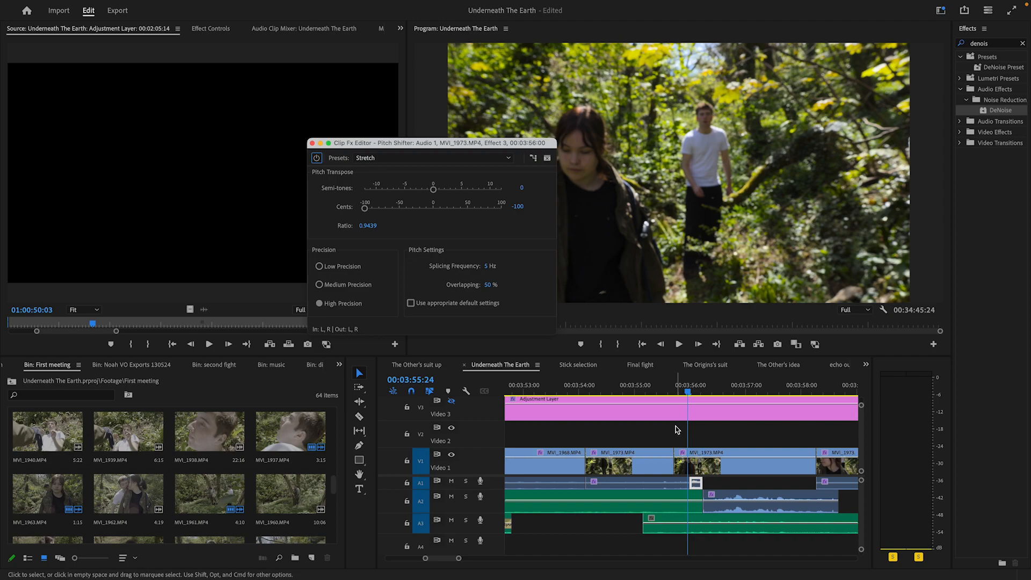
Step: Recheck the handover around 00:03:56:01 from the MVI_1973.MP4 audio on A1 to the MVI_1972.MP4 audio on A2
key("space")
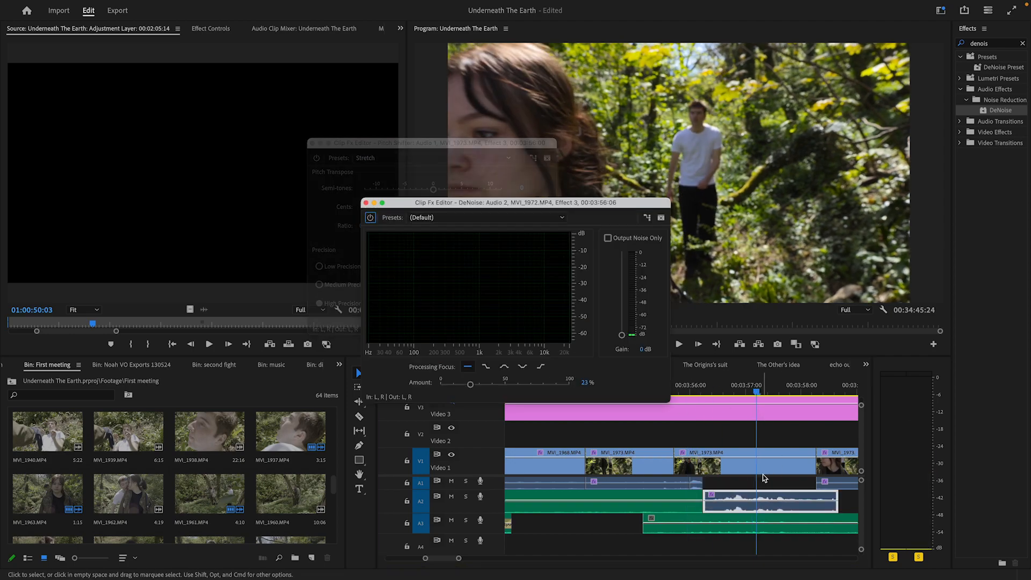
left_click(693, 391)
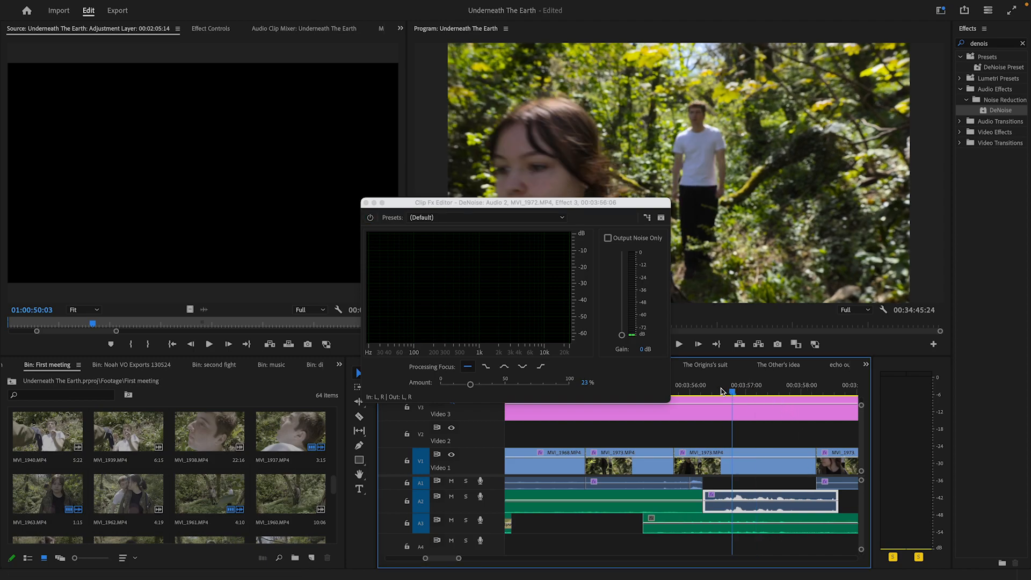
left_click(701, 483)
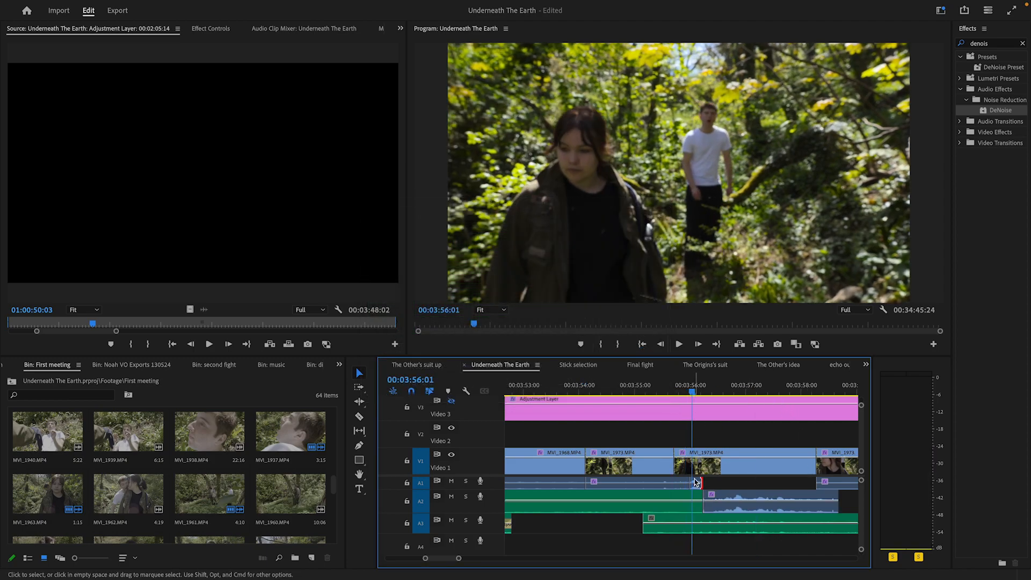
left_click(696, 483)
left_click(721, 502)
left_click_drag(696, 389, 664, 388)
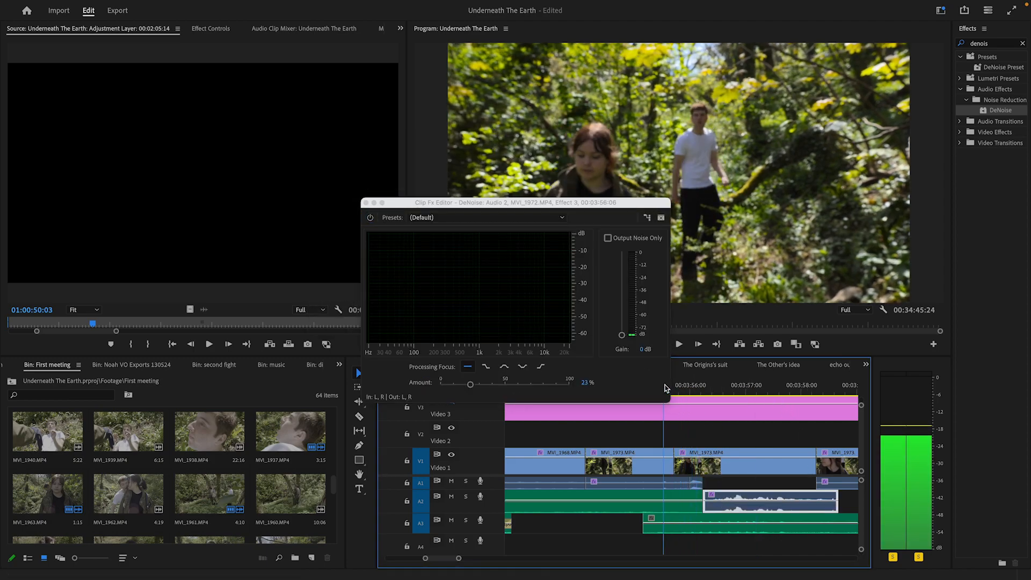
Step: Raise the system volume, play the dialogue through to 00:04:02:01 and close the DeNoise effect editor
key("XF86AudioRaiseVolume")
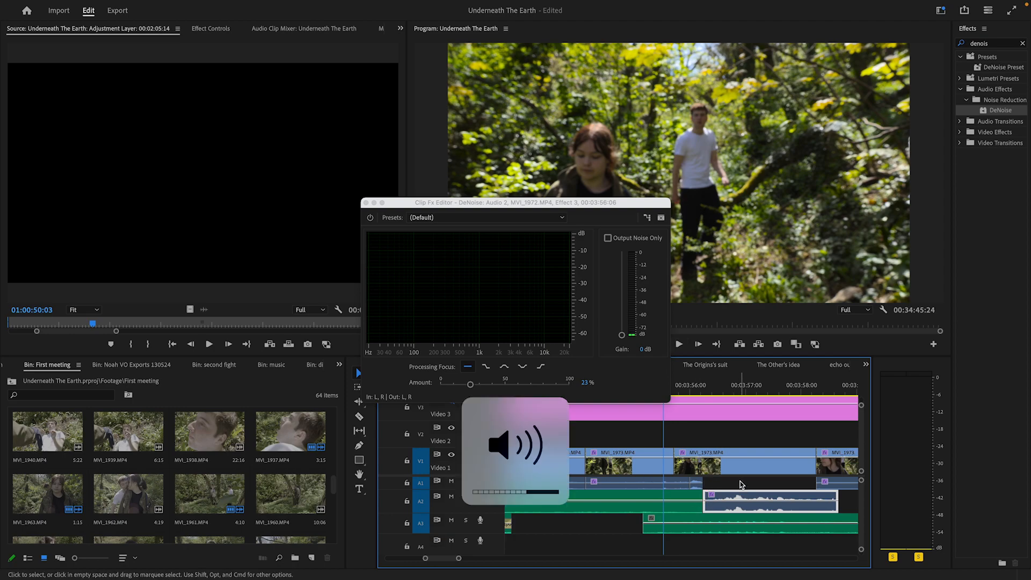
left_click(678, 343)
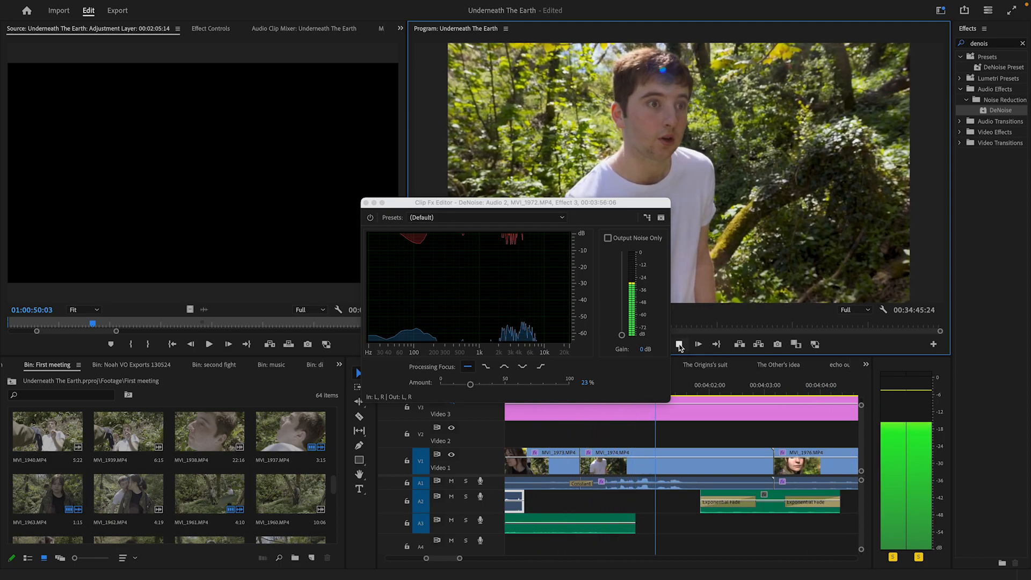
left_click(679, 344)
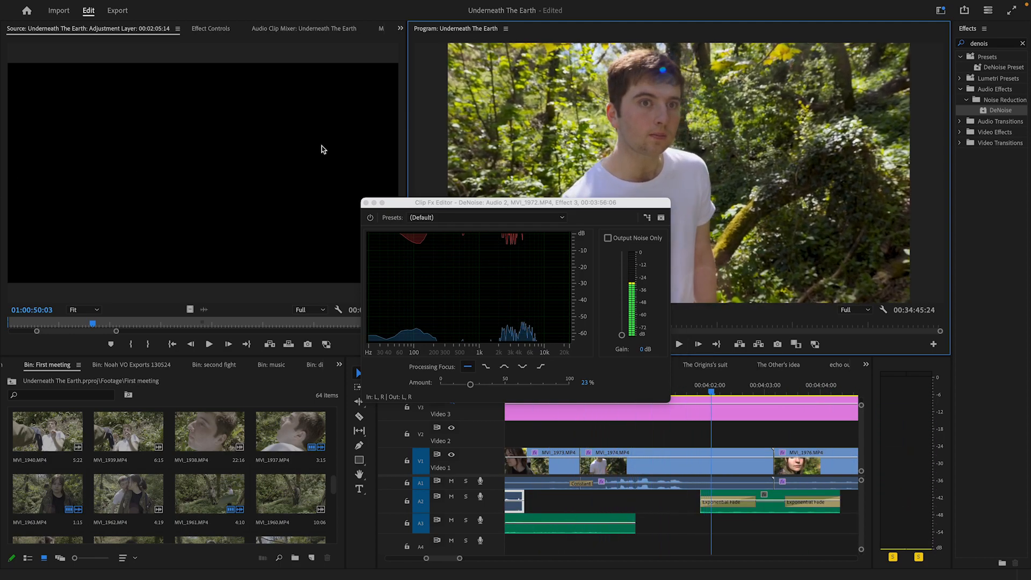
left_click(373, 204)
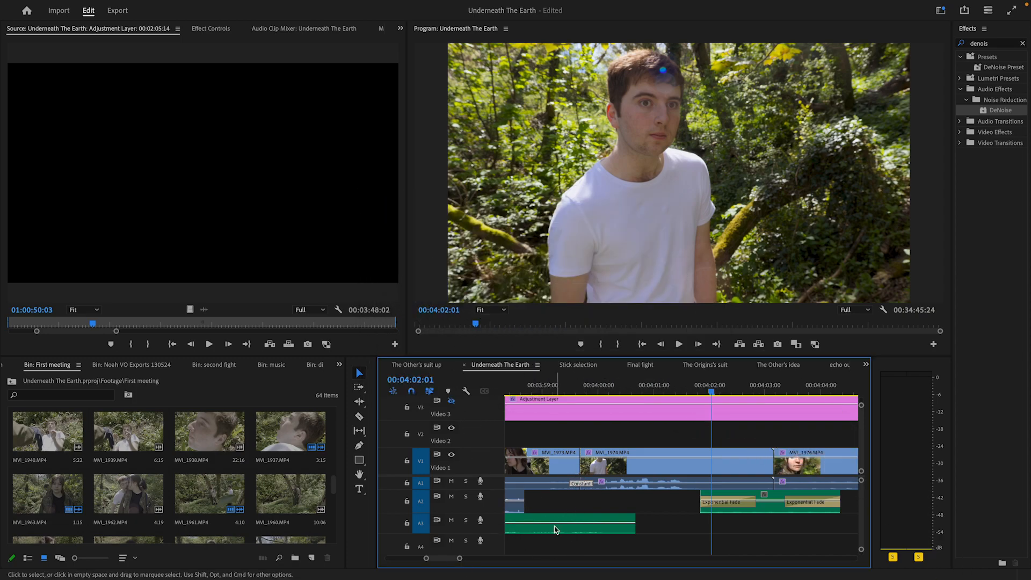
Step: Replay the MVI_1973.MP4 to MVI_1974.MP4 cut from 00:03:59:04 to 00:04:02:00 and inspect the audio transitions on A1 and A2
left_click_drag(573, 390, 554, 392)
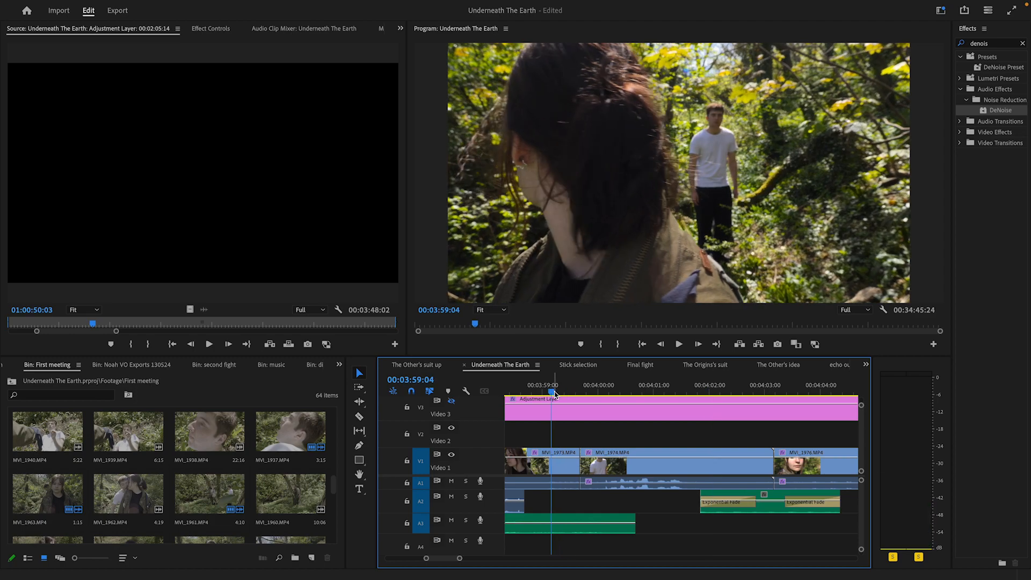
key("space")
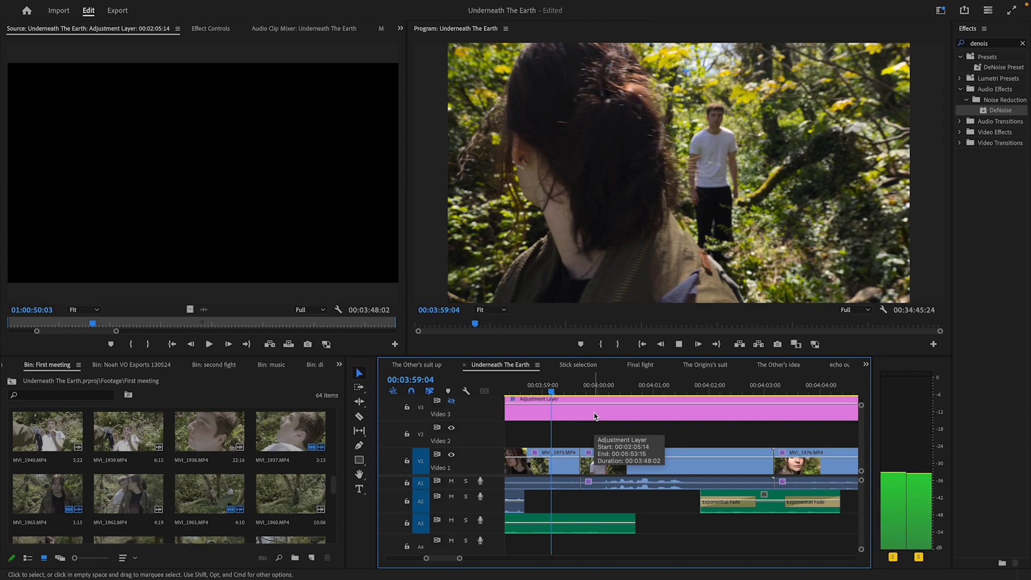
key("space")
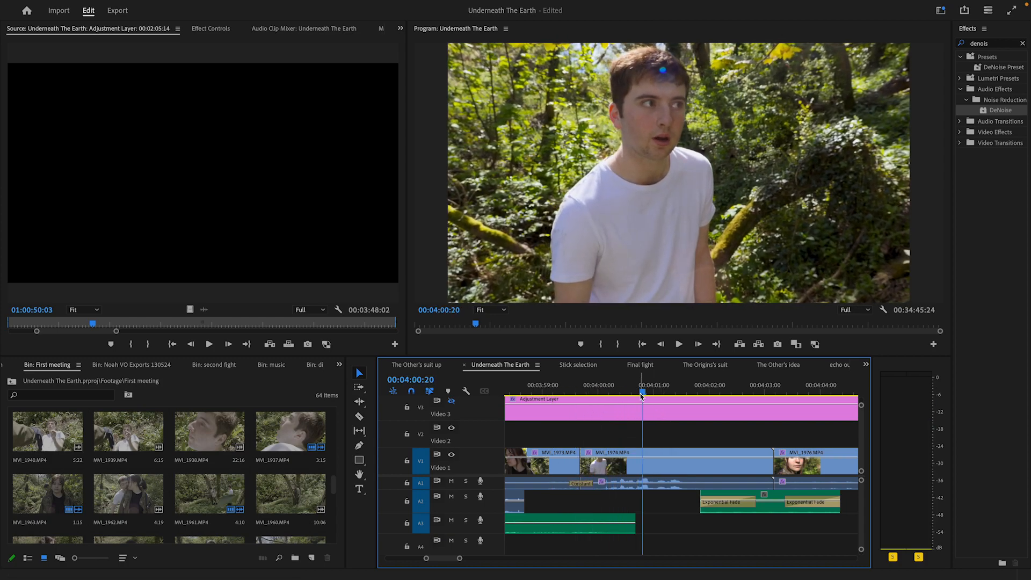
key("space")
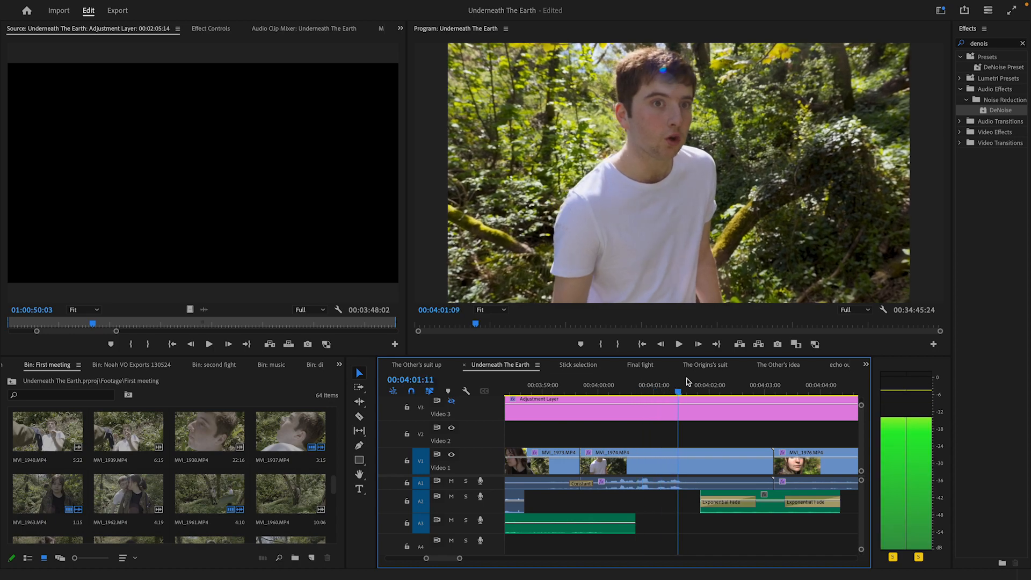
key("space")
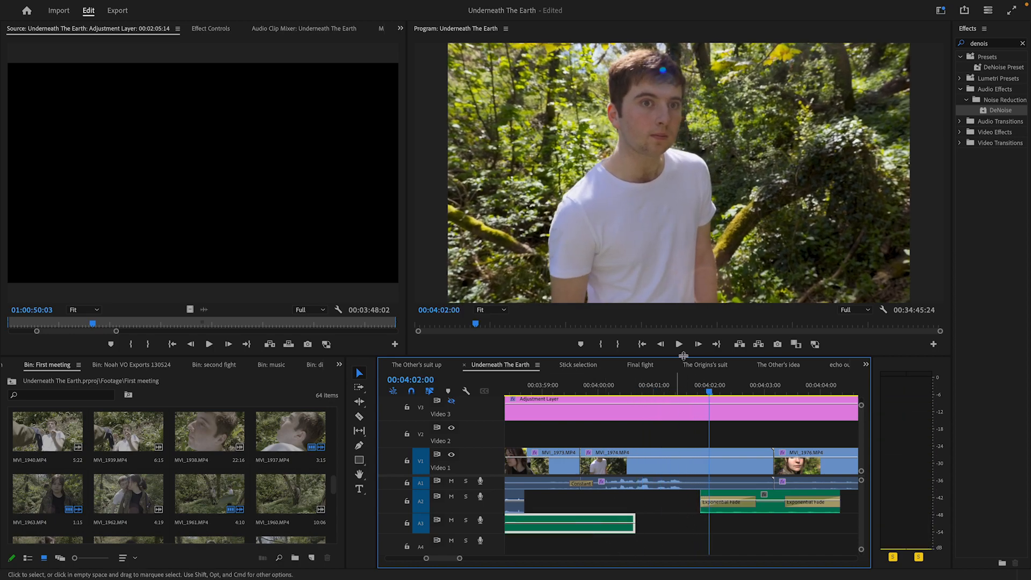
left_click(773, 505)
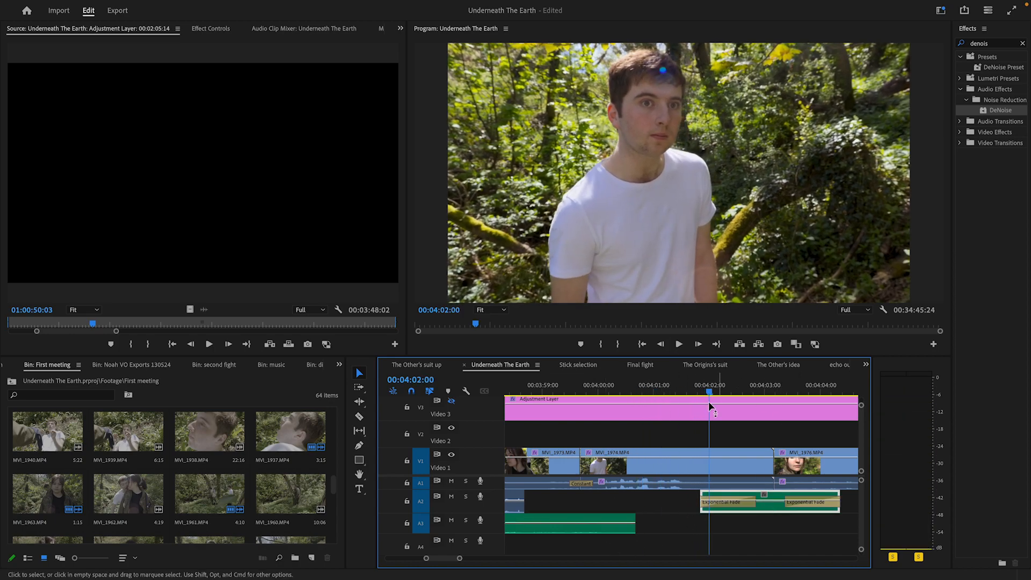
left_click(582, 484)
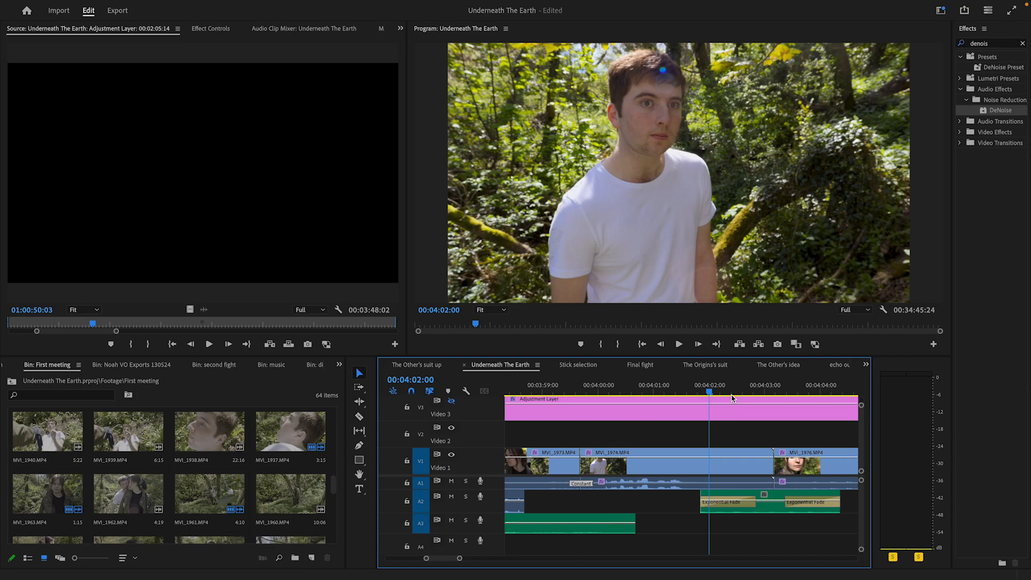
Step: Zoom the timeline out, mute track A3, play the wide woodland shot from 00:04:07:05 and return to the woman's close-up at 00:04:03:06
left_click_drag(460, 558, 512, 558)
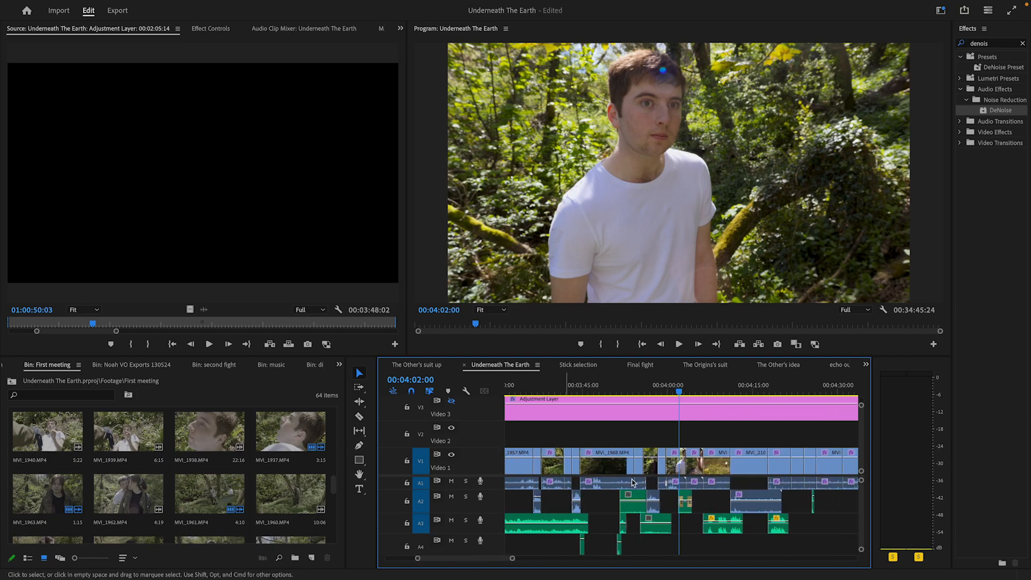
mouse_move(697, 384)
left_mouse_down()
mouse_move(731, 384)
mouse_move(708, 384)
left_mouse_up()
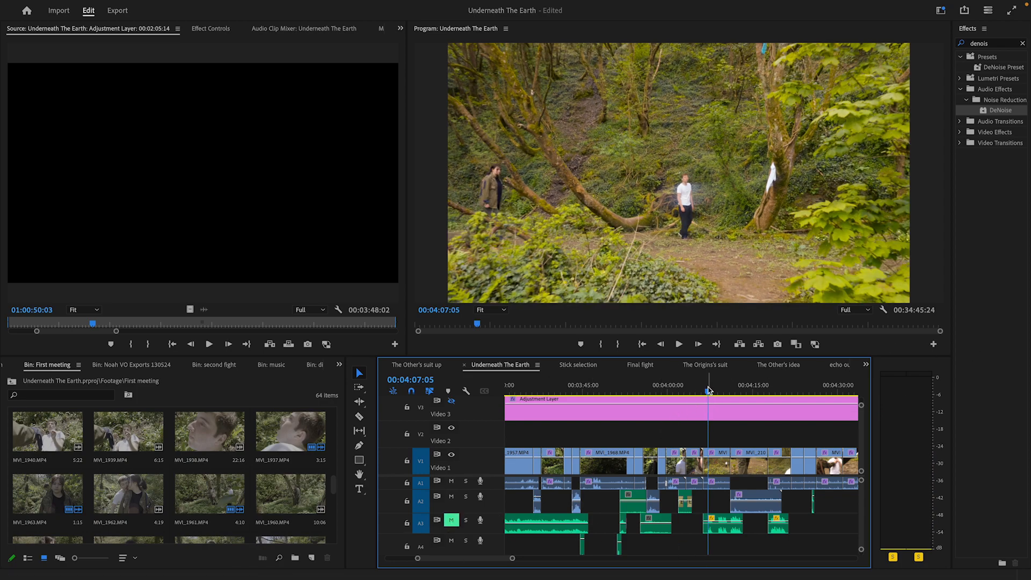
key("space")
key("space")
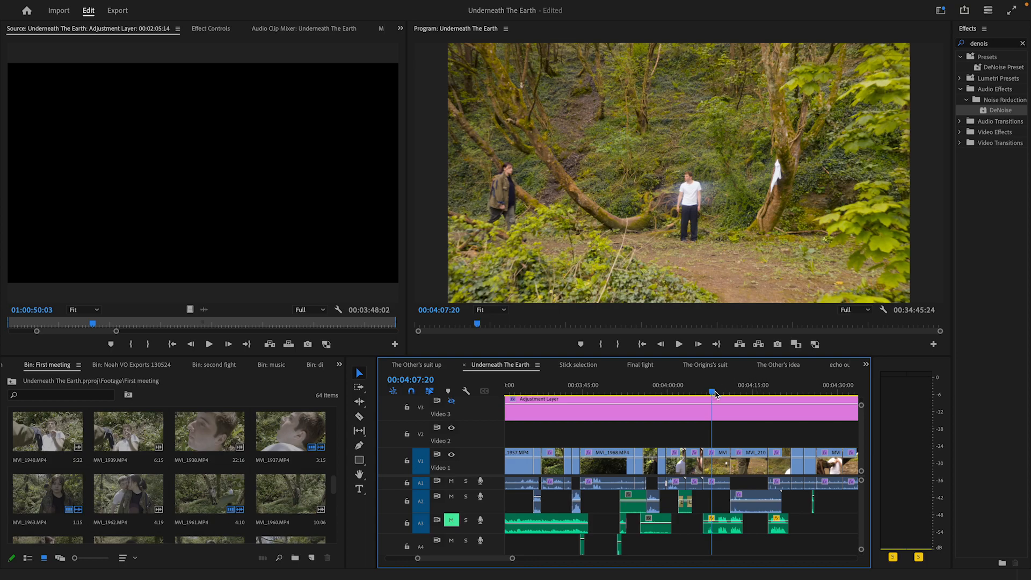
key("space")
left_click(687, 394)
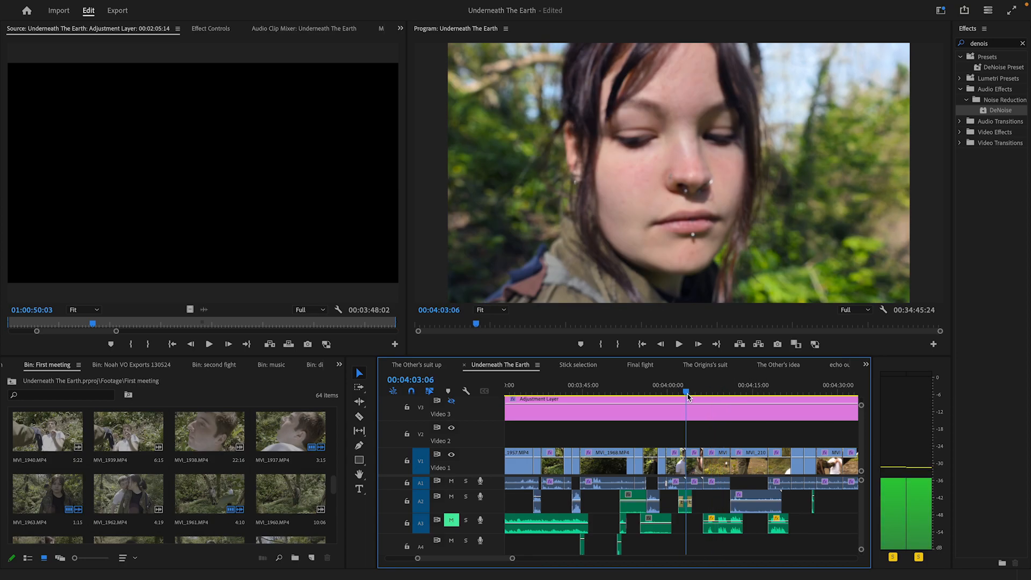
Step: Scrub through the woodland shots up to 00:04:15:21, return to 00:04:06:07, scrub to 00:04:12:13 and mute the system sound
left_click_drag(689, 396, 707, 418)
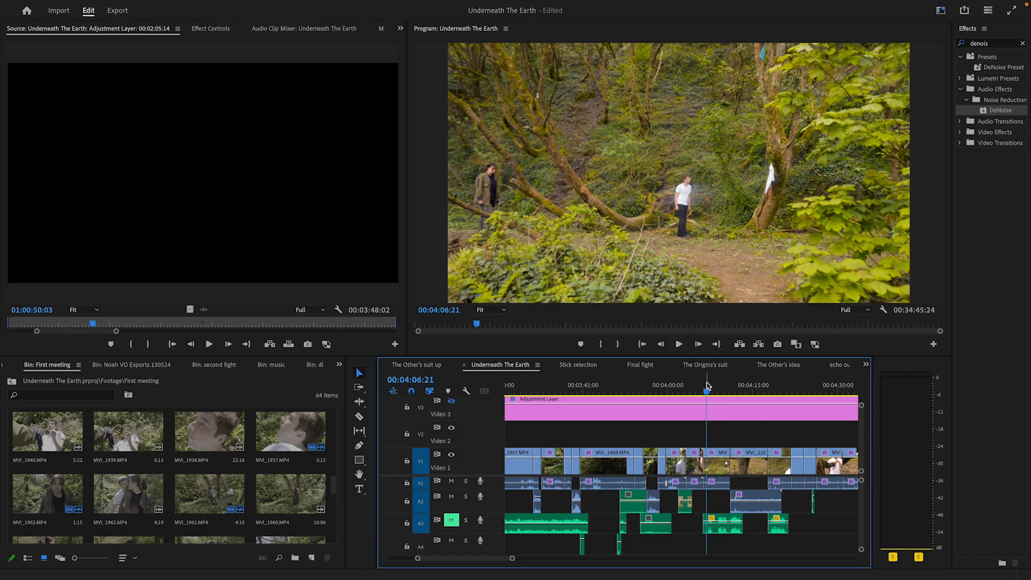
left_click_drag(707, 393, 758, 396)
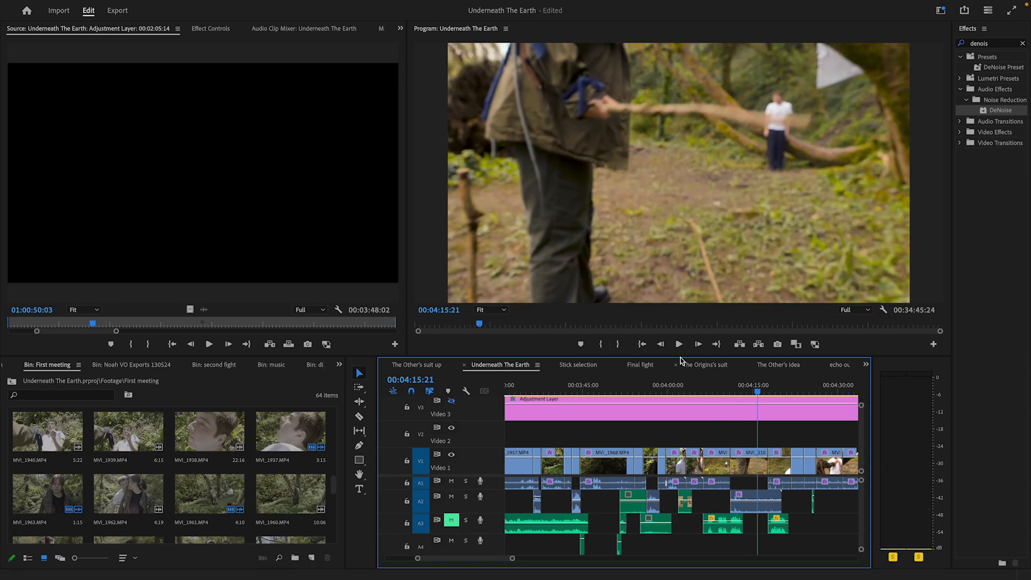
left_click_drag(755, 391, 704, 379)
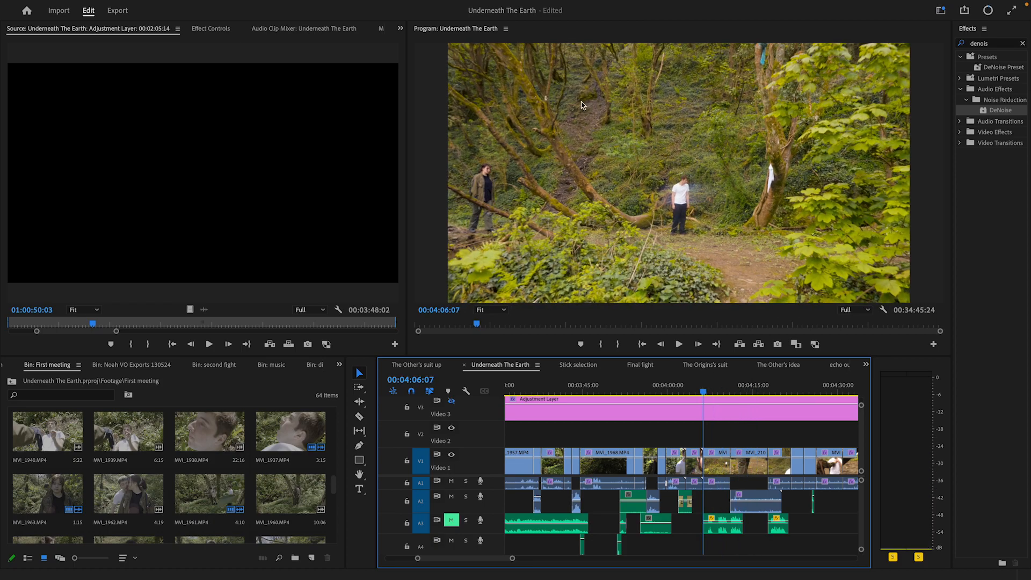
left_click(721, 389)
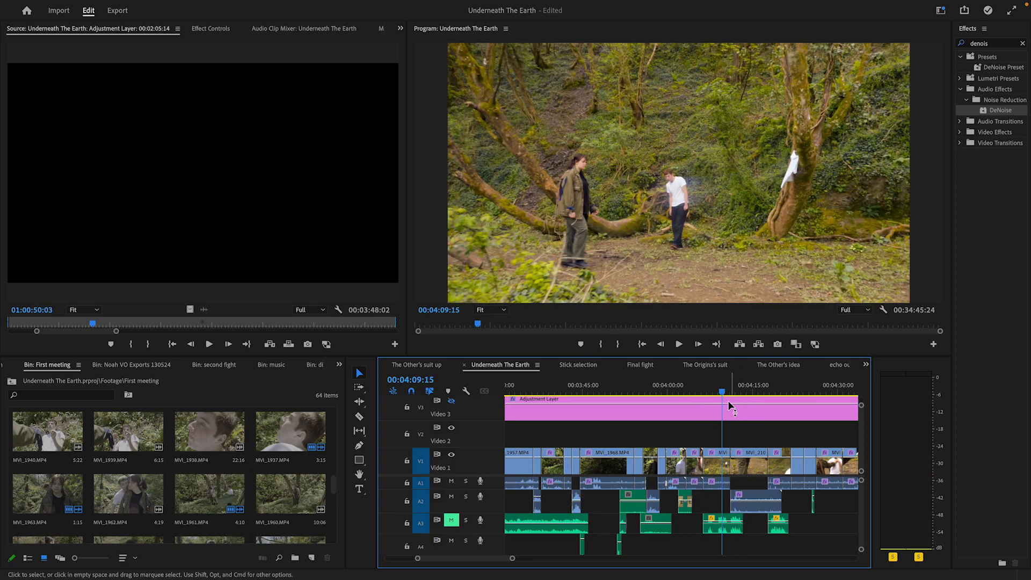
left_click_drag(724, 388, 738, 379)
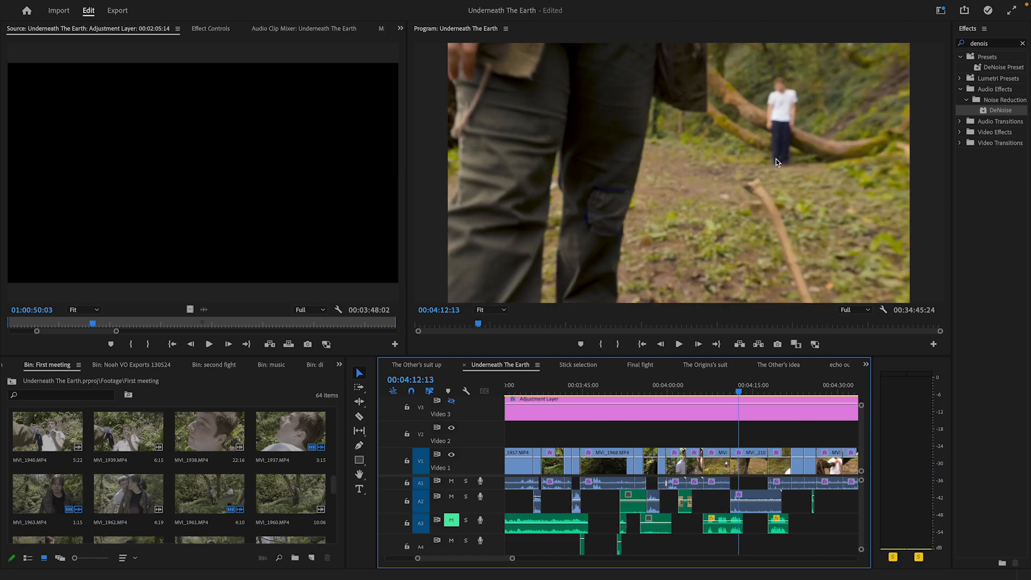
key("XF86AudioMute")
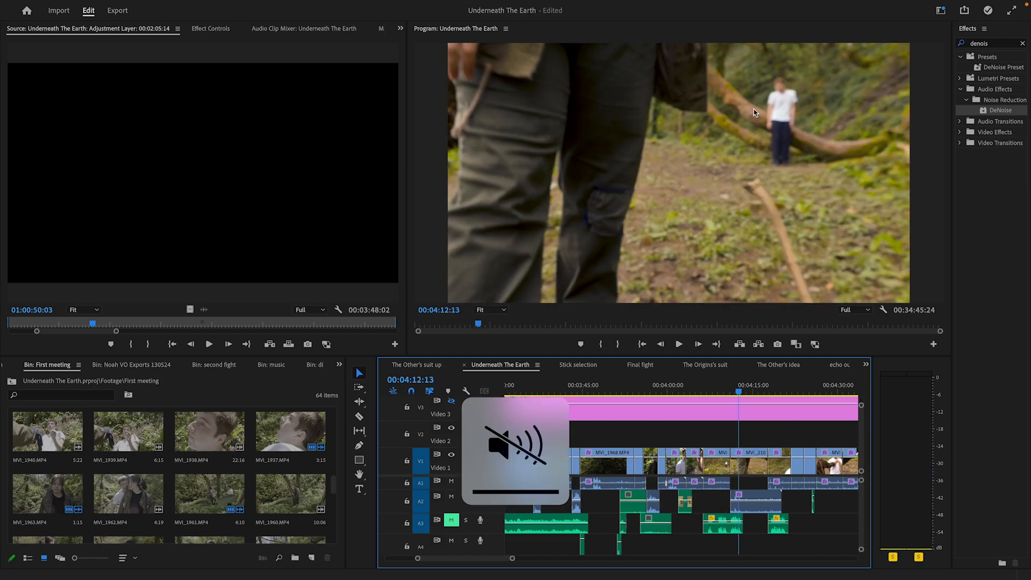
Step: Scrub to the woman and man shot at 00:04:26:21 and play it through to 00:04:28:23
left_click_drag(751, 389, 820, 384)
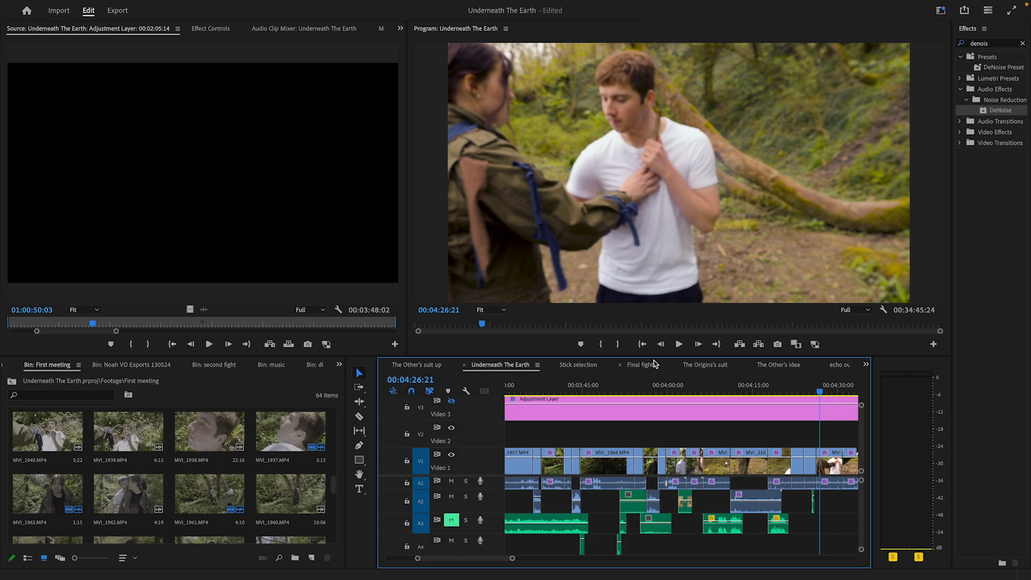
mouse_move(800, 378)
left_mouse_down()
mouse_move(843, 380)
mouse_move(799, 379)
left_mouse_up()
left_click(680, 344)
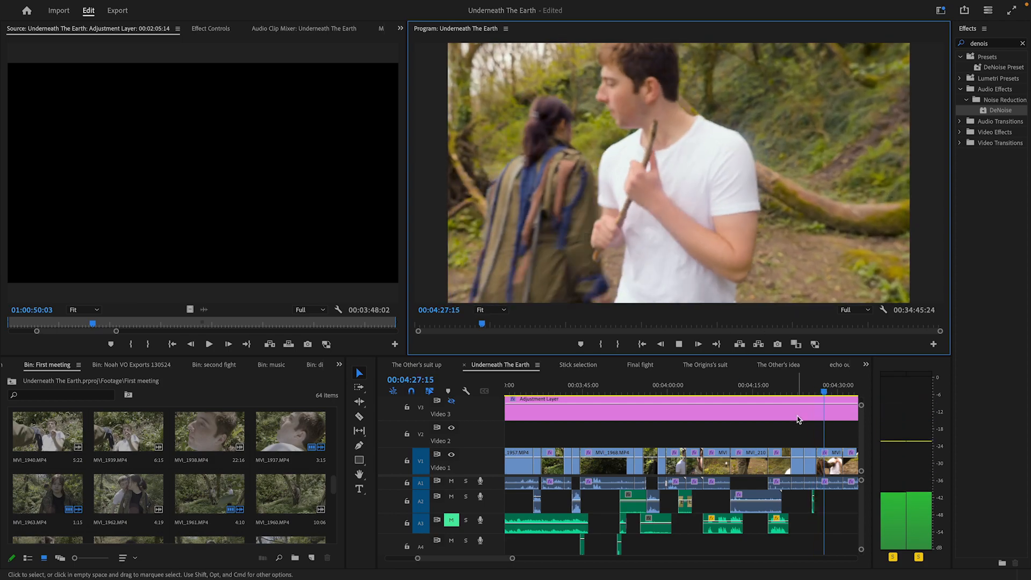
key("space")
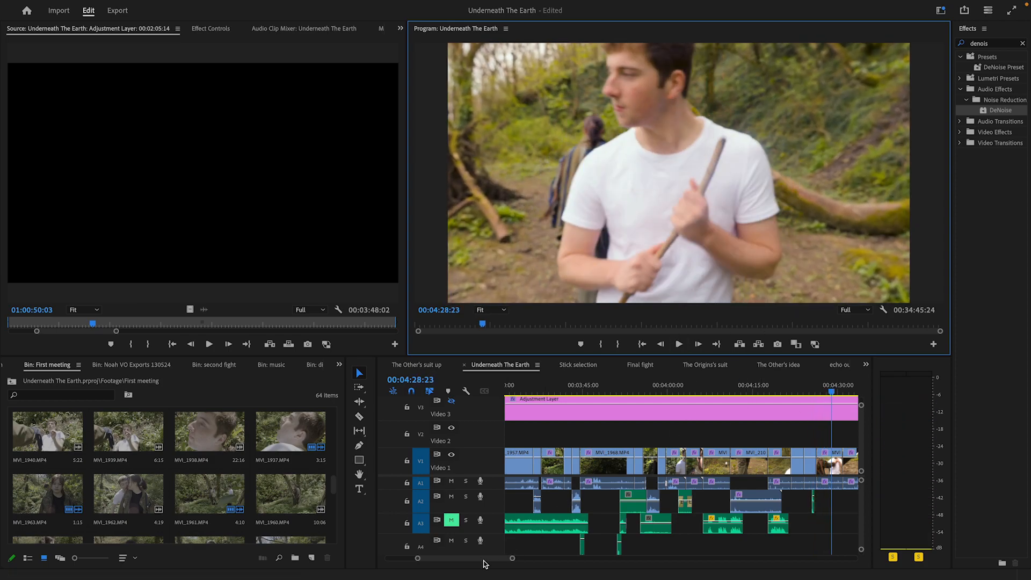
Step: Scrub ahead to the woman's turn towards the camera, checking it up to 00:04:36:16 and returning to 00:04:35:16
left_click_drag(515, 560, 546, 562)
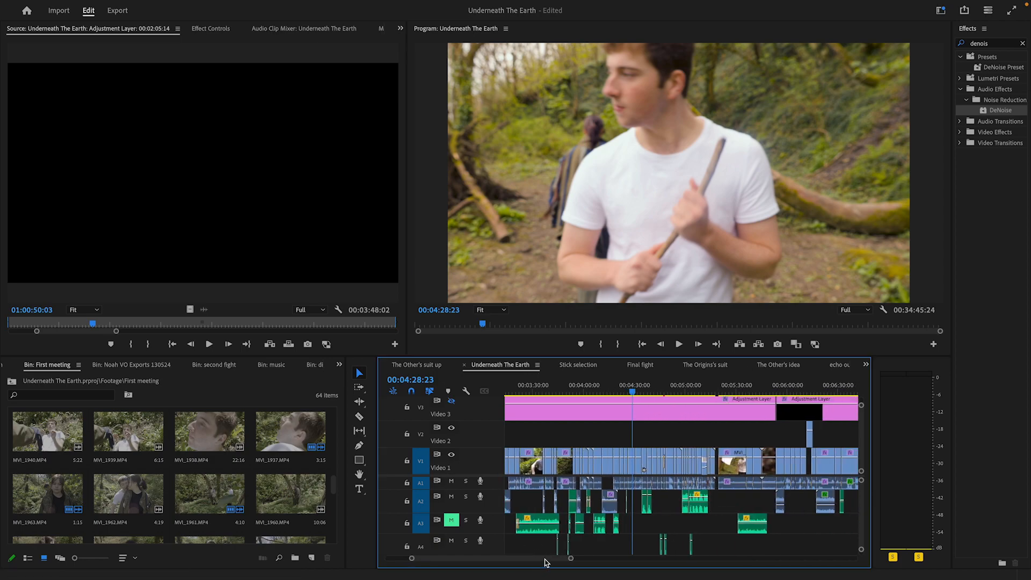
mouse_move(409, 560)
left_mouse_down()
mouse_move(437, 559)
mouse_move(422, 558)
left_mouse_up()
left_click_drag(688, 385, 723, 413)
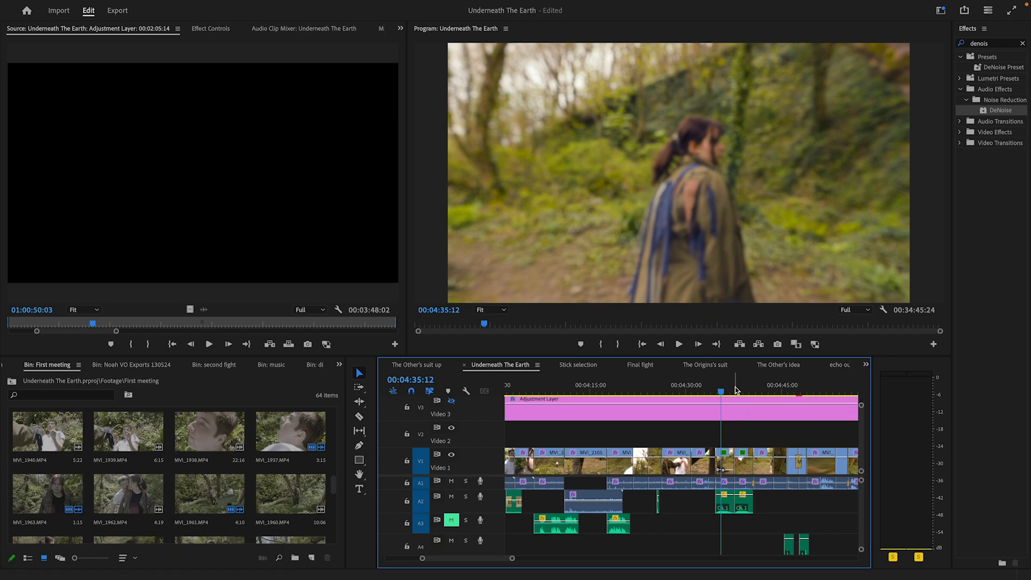
mouse_move(717, 392)
left_mouse_down()
mouse_move(726, 393)
mouse_move(705, 397)
mouse_move(726, 406)
left_mouse_up()
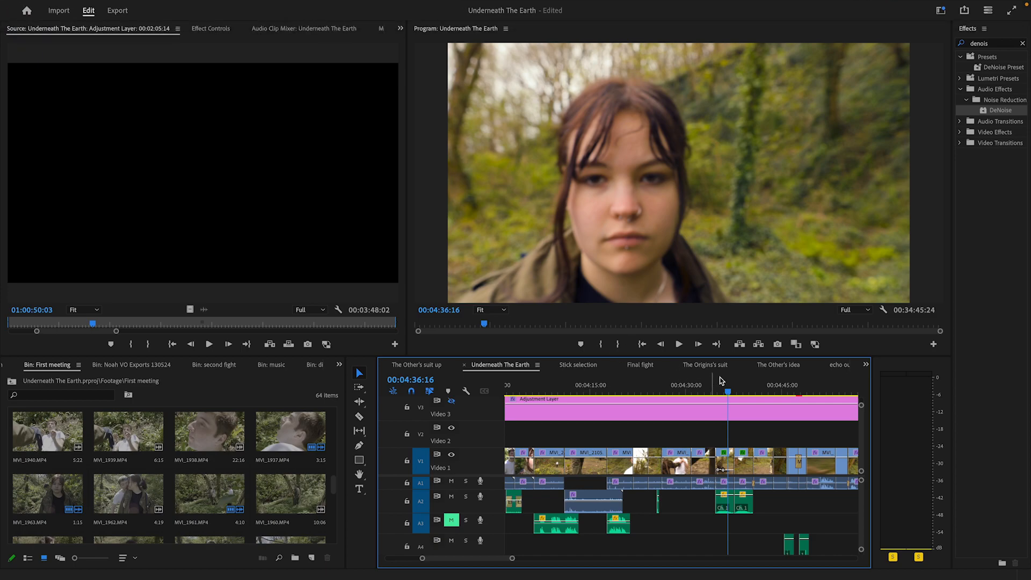
left_click_drag(727, 389, 720, 391)
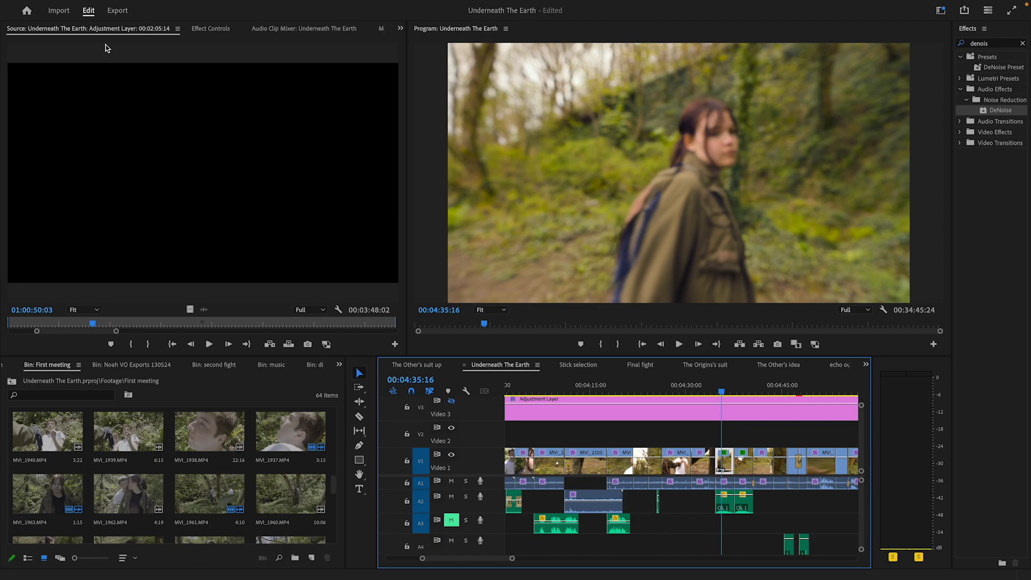
Step: Open the effect settings of MVI_2144.MP4 and inspect its Directional Blur mask at 00:04:35:03
left_click(208, 30)
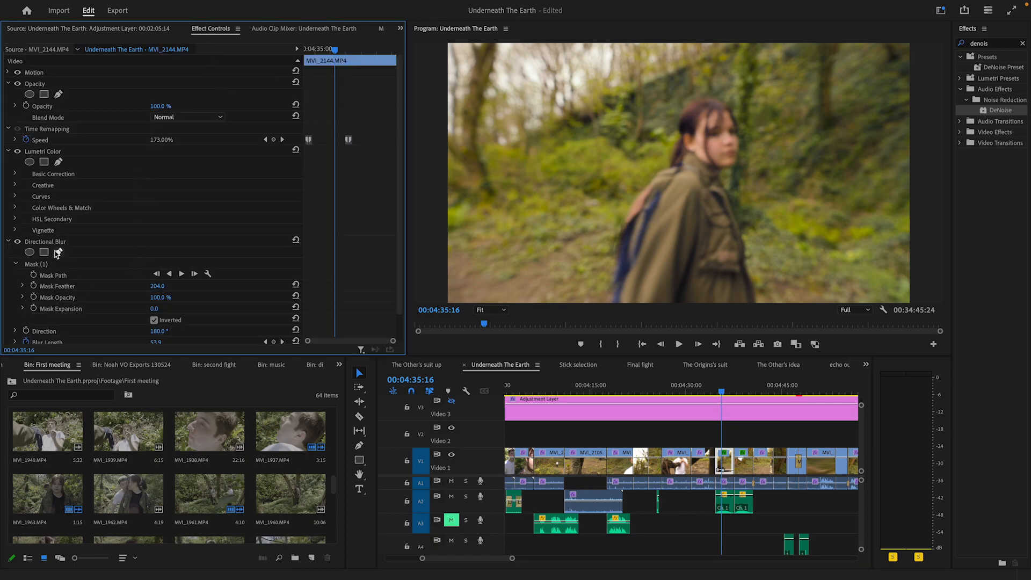
left_click(718, 391)
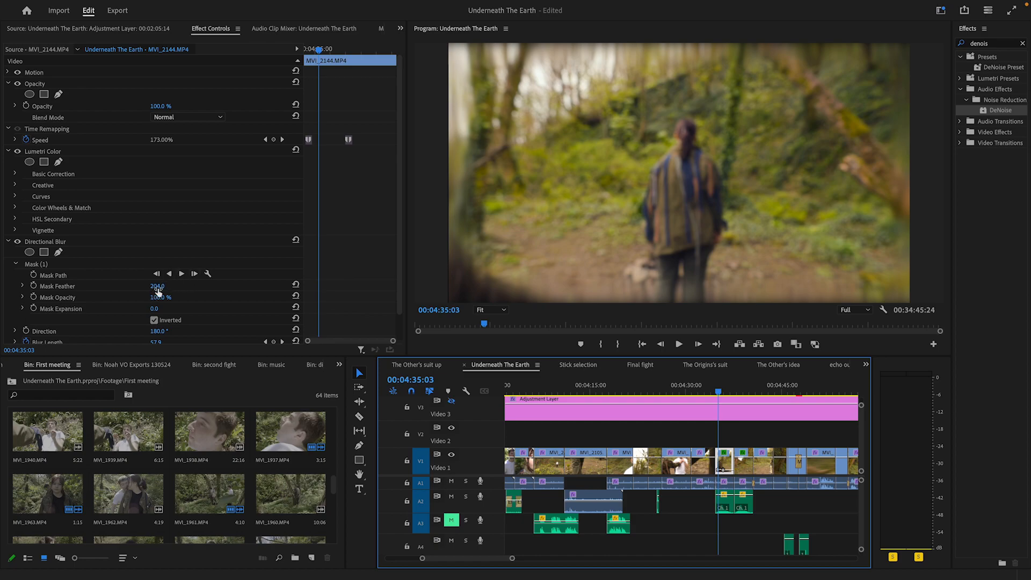
left_click_drag(159, 288, 156, 289)
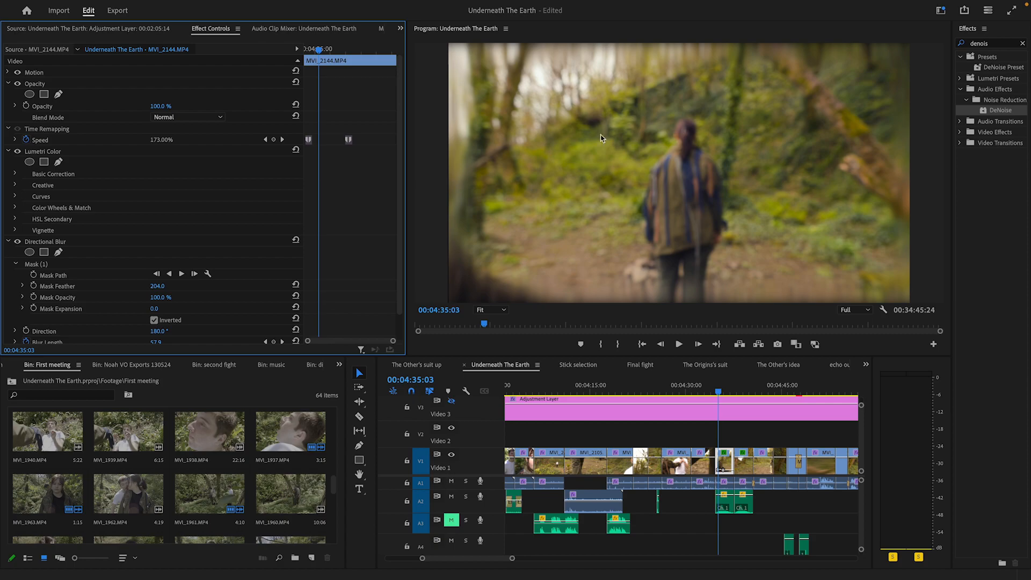
Step: Replay the woman's turn into the man's close-up through to 00:04:40:04, then return to her close-up at 00:04:36:23
left_click_drag(718, 389, 713, 389)
key("space")
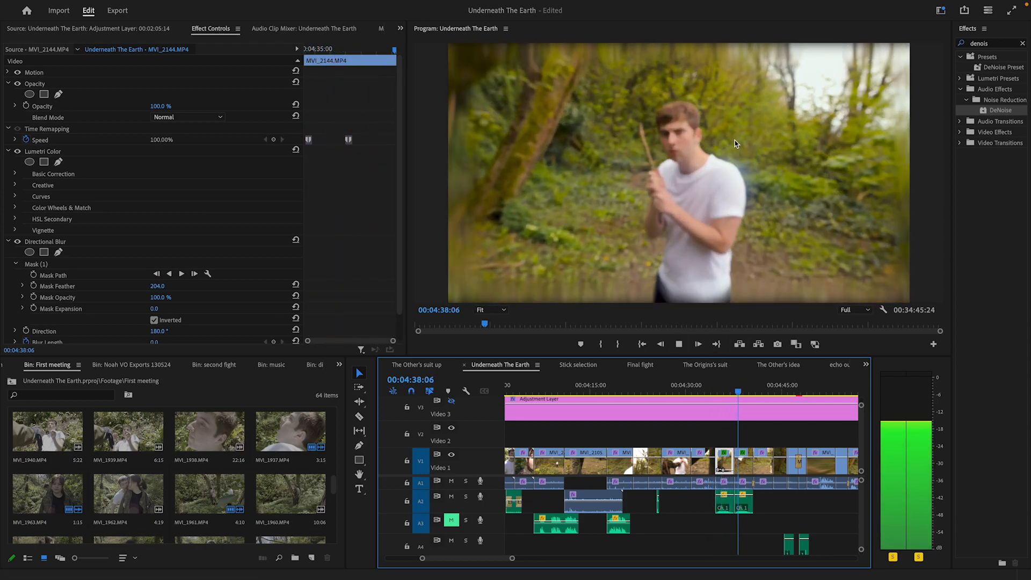
key("space")
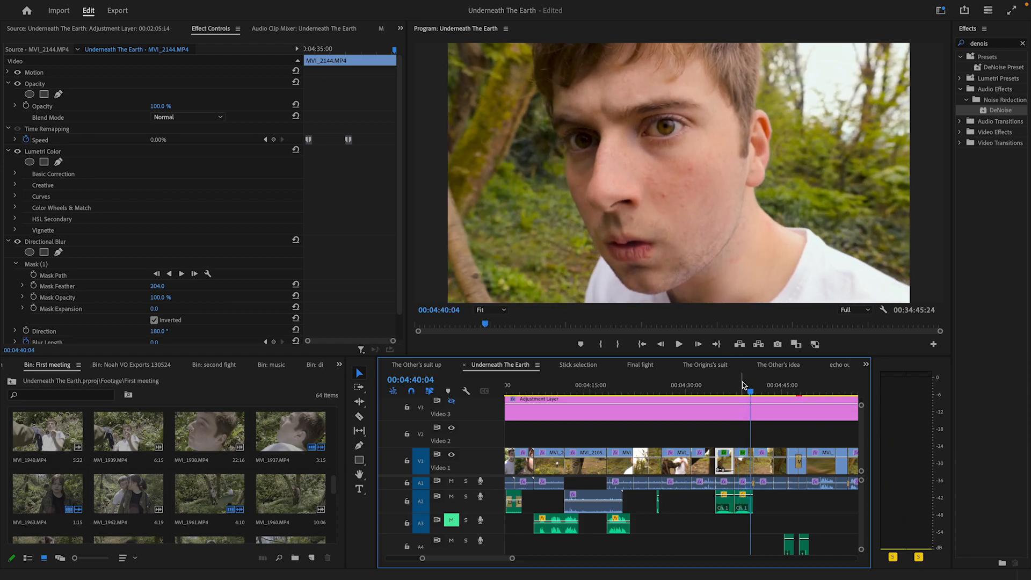
left_click_drag(752, 393, 730, 391)
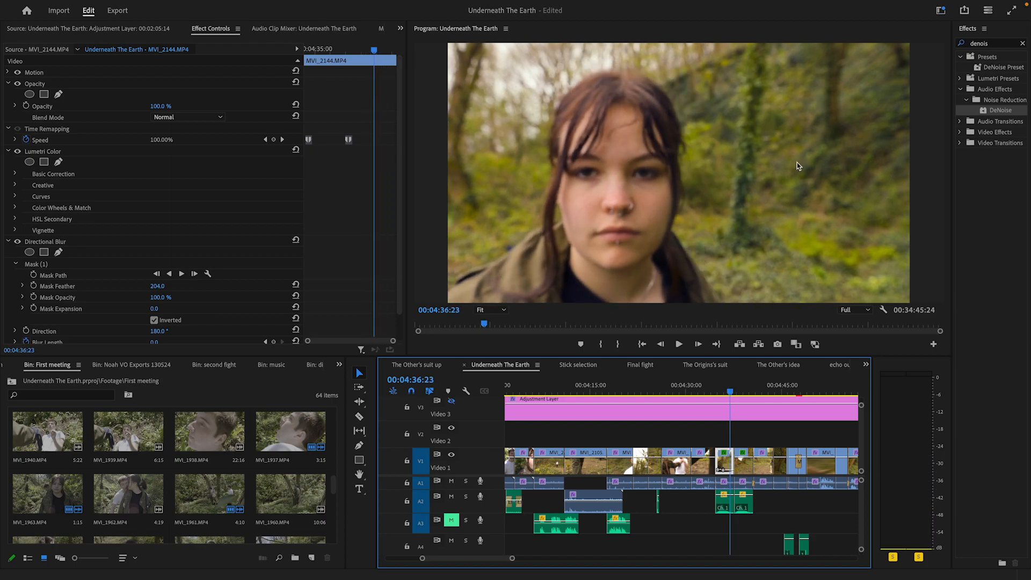
Step: Scrub to the blurred whip to the hanging T-shirt at 00:04:45:22, then replay it from 00:04:45:08 to 00:04:46:21
left_click_drag(725, 386, 789, 390)
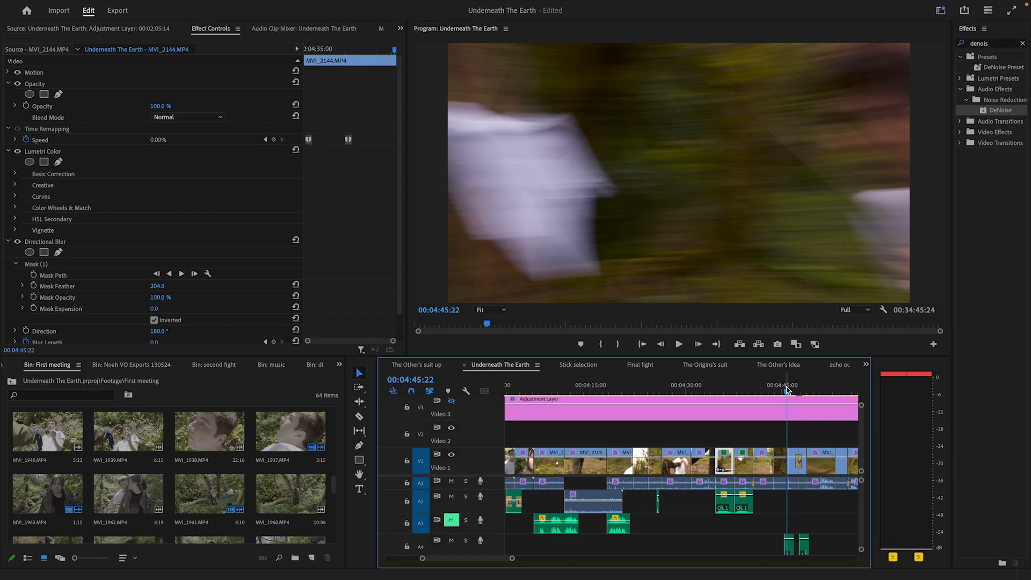
left_click_drag(784, 391, 783, 400)
key("space")
key("space")
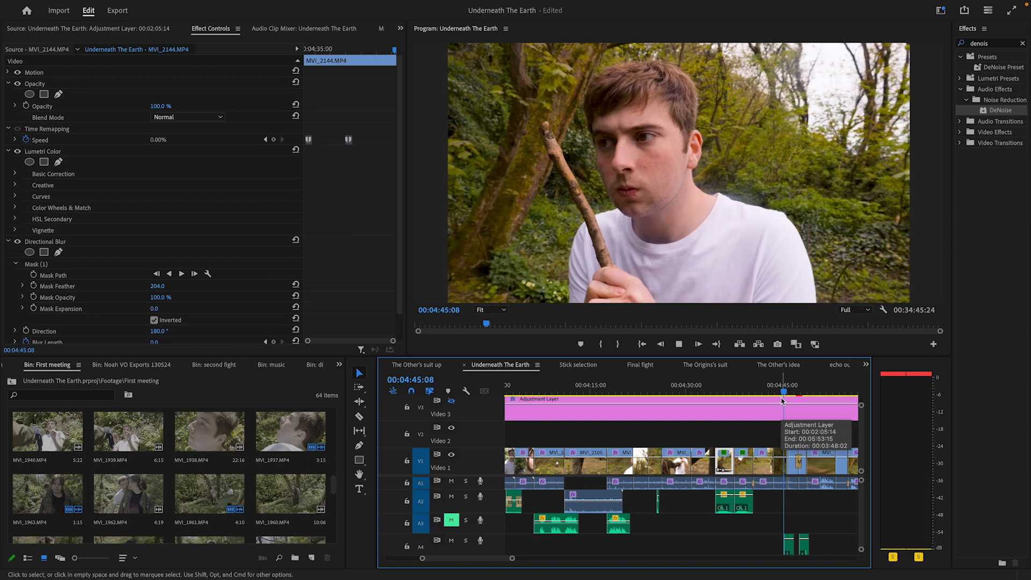
key("space")
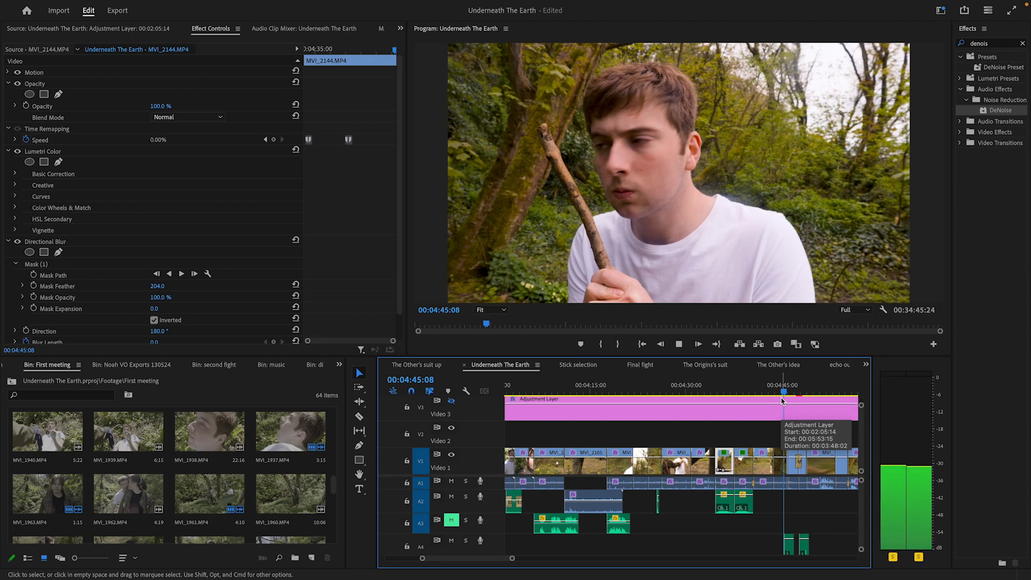
key("space")
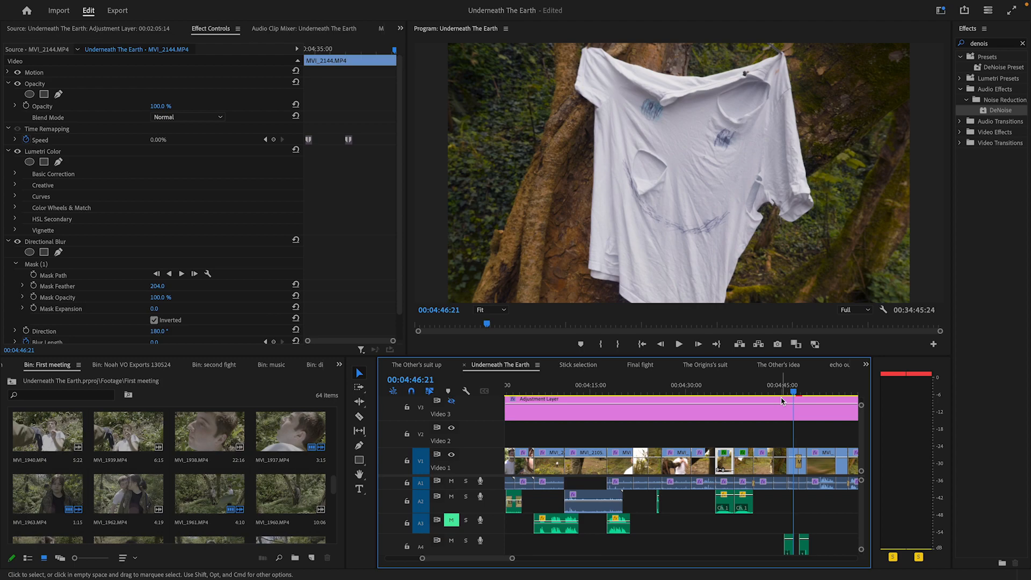
Step: Compare the hanging T-shirt shot at 00:04:47:04 with track V3's output on and off, and preview up to 00:04:47:21
mouse_move(789, 390)
left_mouse_down()
mouse_move(800, 392)
mouse_move(785, 381)
mouse_move(794, 381)
mouse_move(812, 393)
mouse_move(795, 395)
left_mouse_up()
left_click(798, 461)
key("Delete")
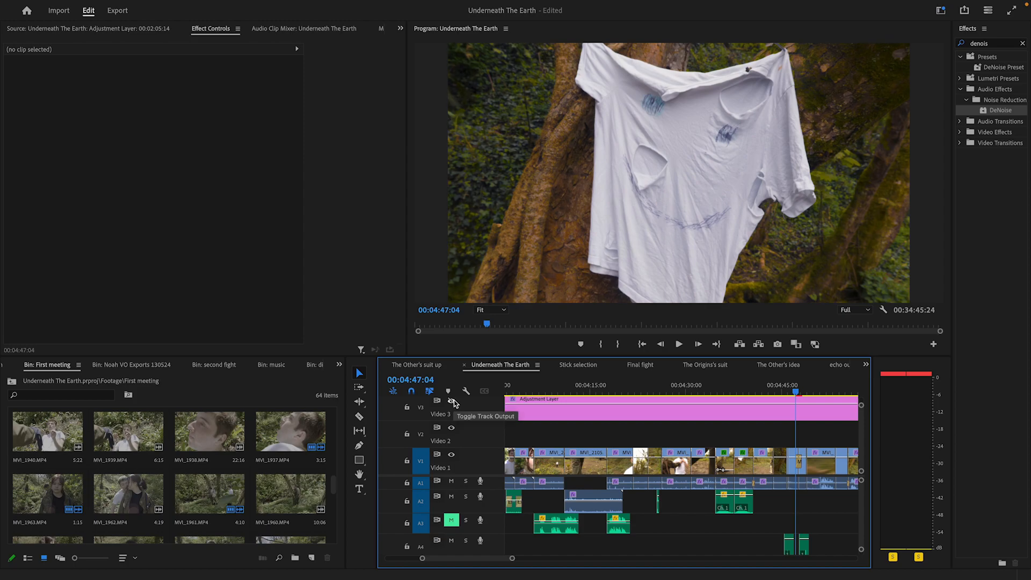
left_click(452, 401)
key("space")
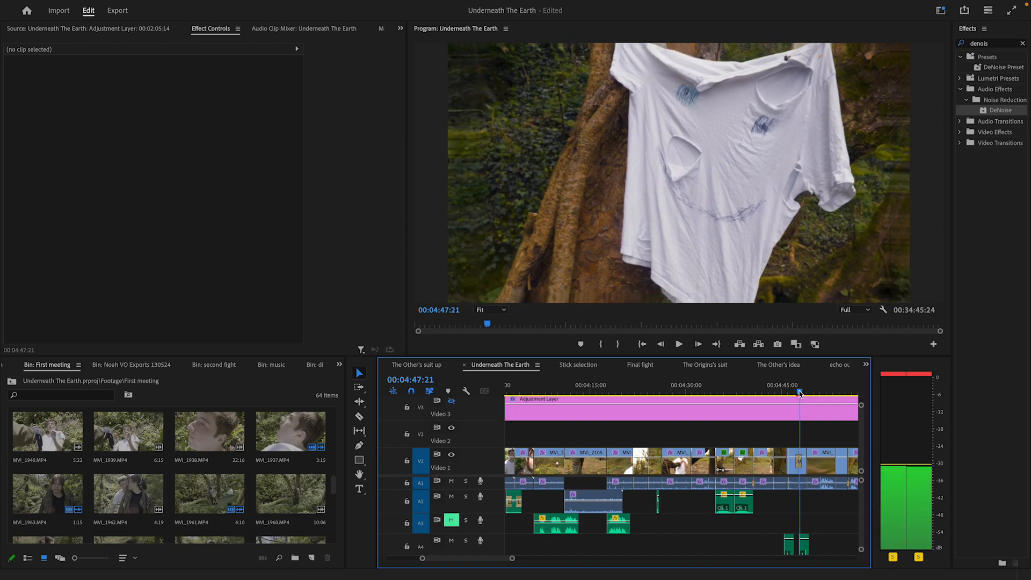
Step: Review the man's shot with the stick from 00:04:51:05 and scrub on to the woman's charge at 00:04:59:12
left_click_drag(799, 390, 821, 422)
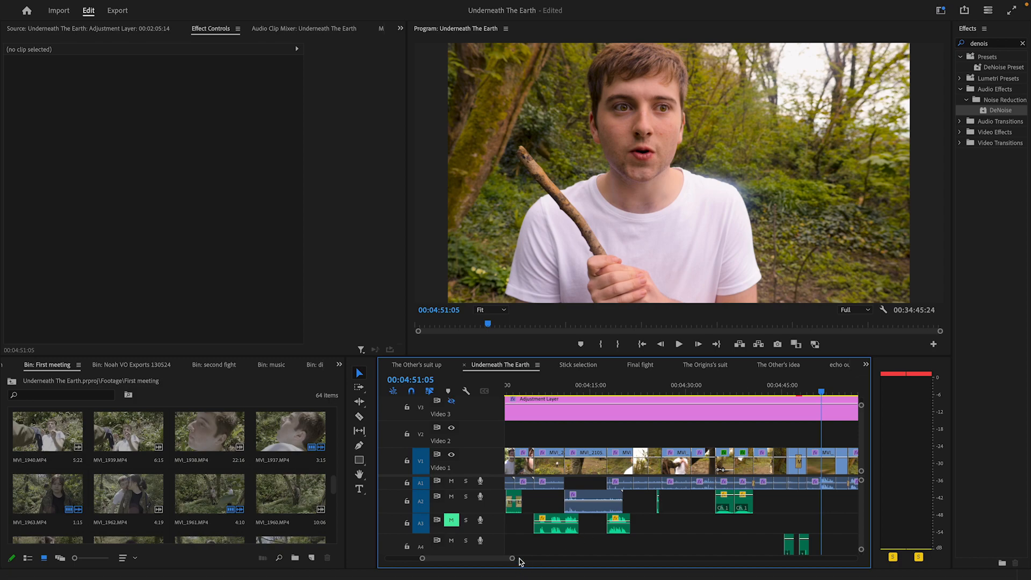
left_click_drag(511, 560, 550, 558)
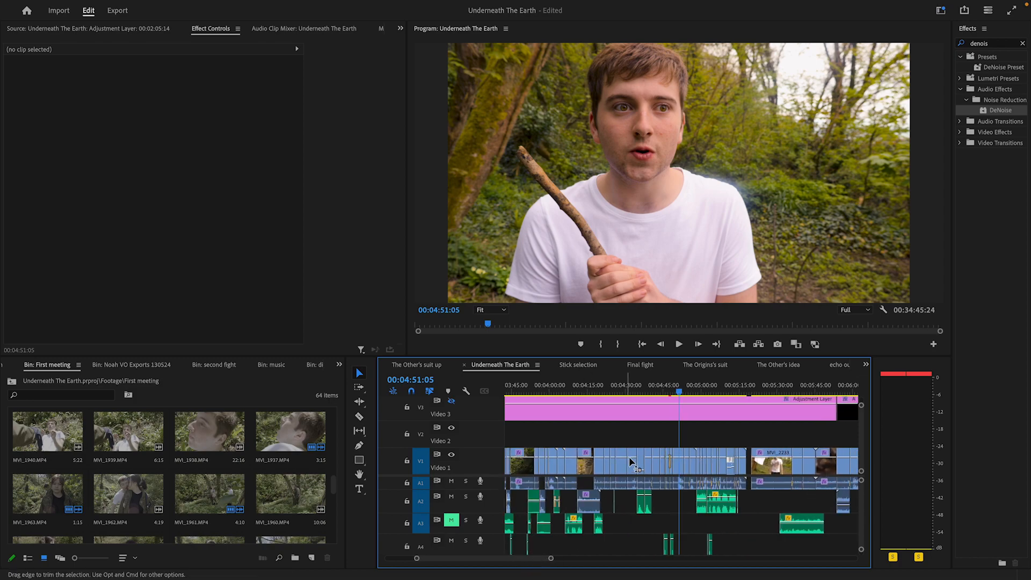
left_click(681, 392)
key("space")
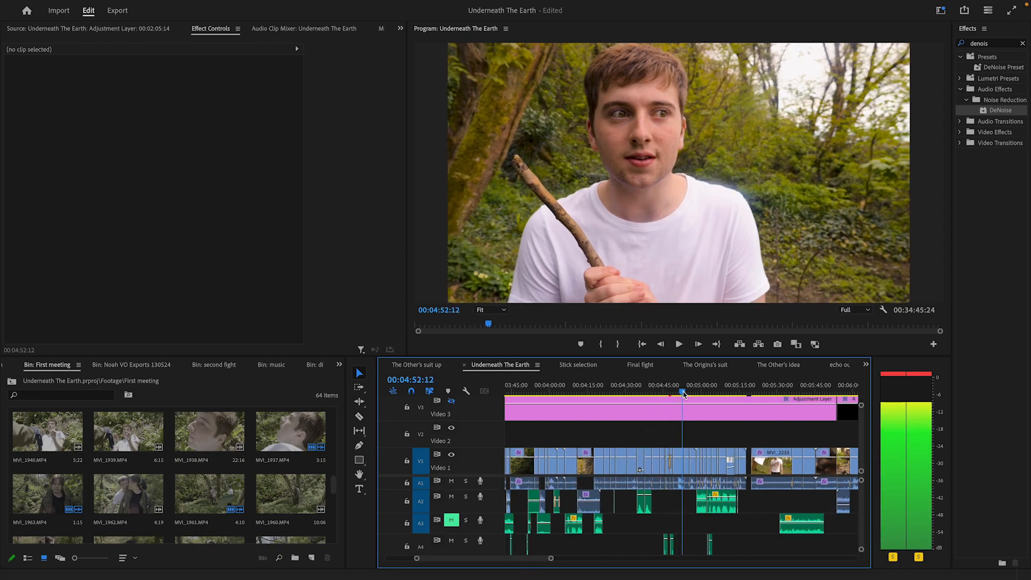
left_click(689, 392)
left_click_drag(690, 394, 699, 408)
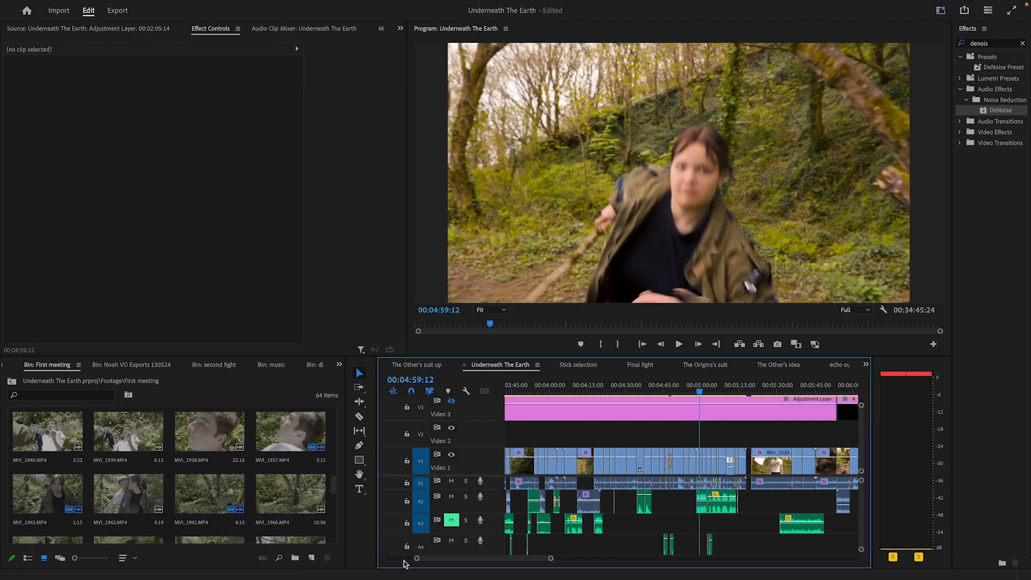
Step: Examine the MVI_2180.MP4 to MVI_2178.MP4 cut up close and replay the charge from 00:04:59:02 to 00:05:00:19
left_click_drag(417, 559, 473, 556)
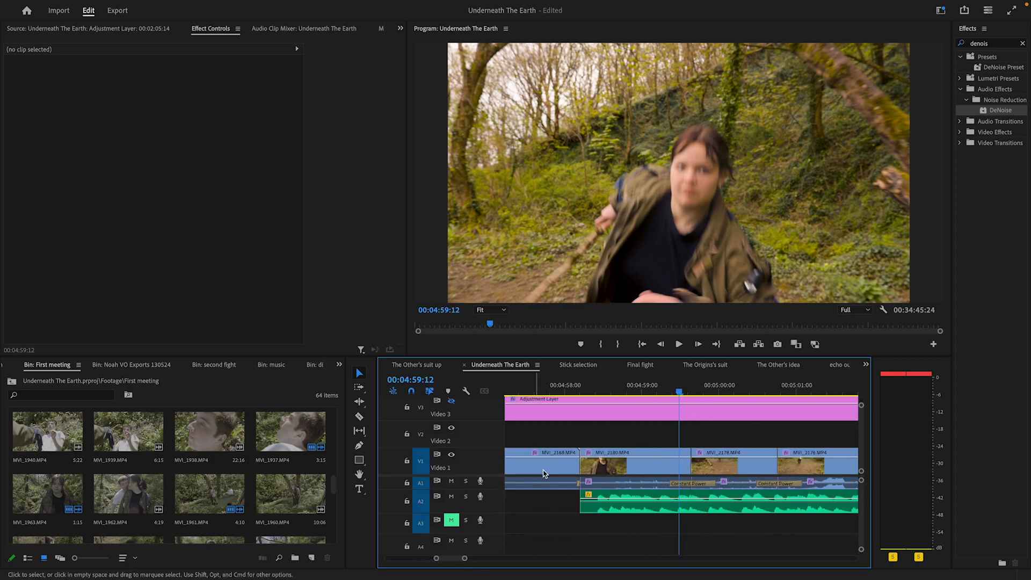
left_click_drag(681, 392, 686, 393)
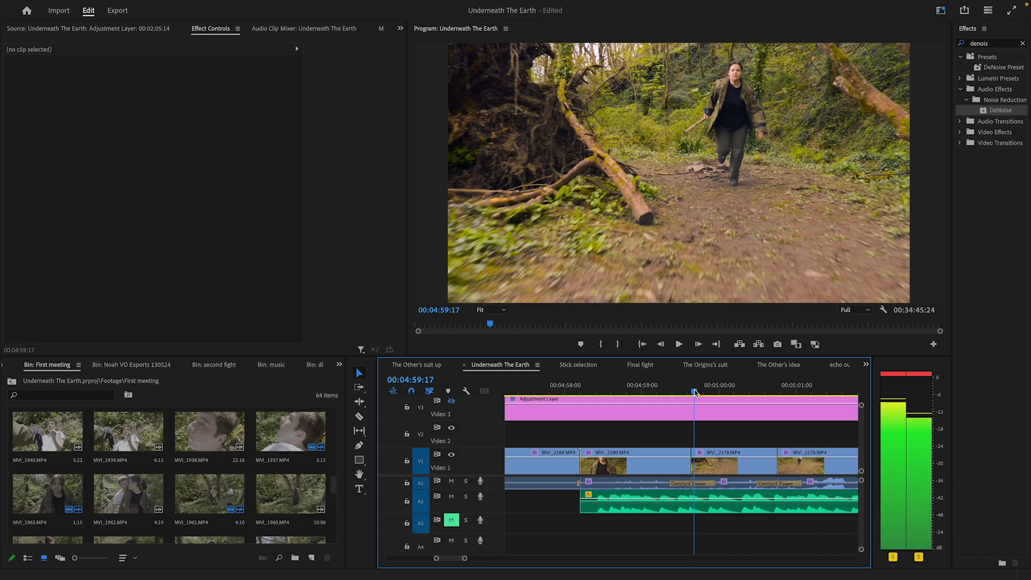
left_click_drag(694, 393, 648, 422)
left_click(678, 344)
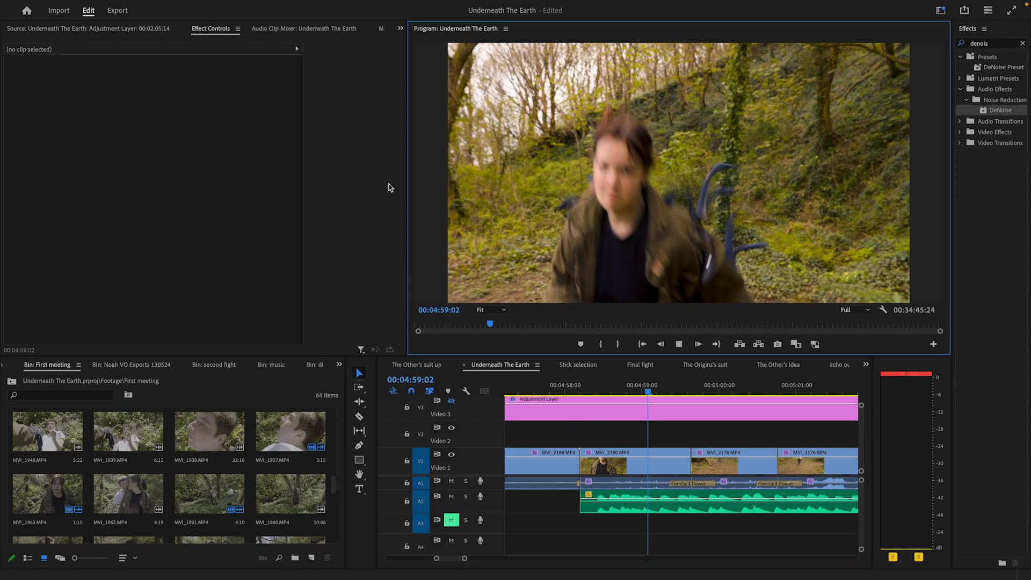
left_click(680, 344)
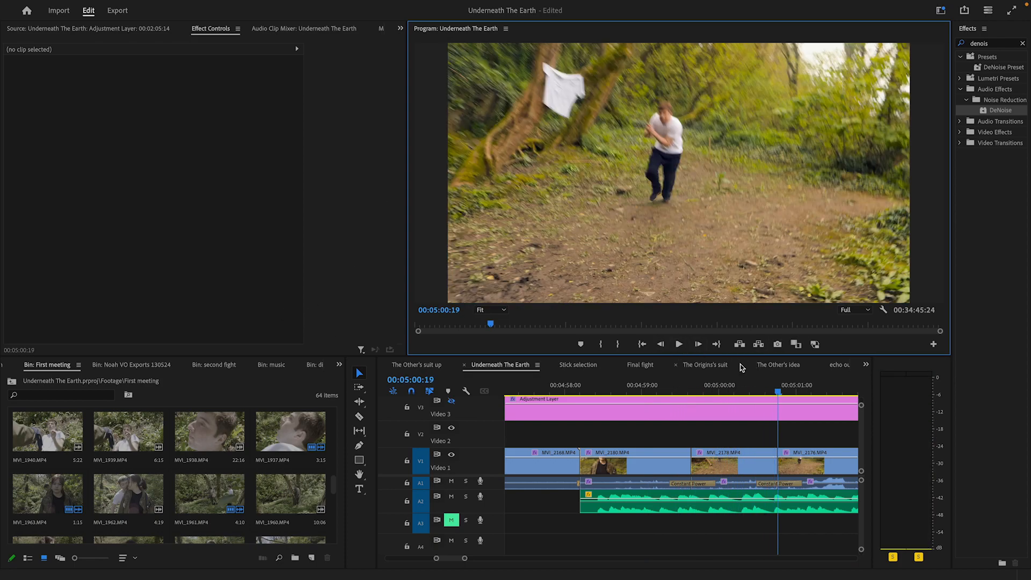
Step: Scrub through the stick fight from 00:05:03:01 to 00:05:07:16, selecting MVI_2194.MP4 and previewing its swing
left_click_drag(781, 395, 803, 427)
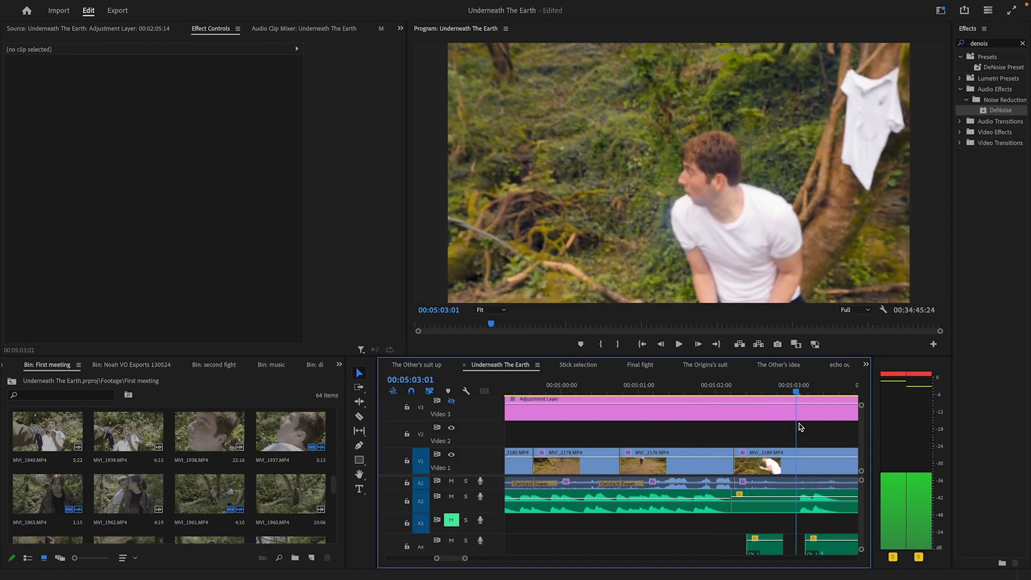
left_click_drag(471, 561, 477, 558)
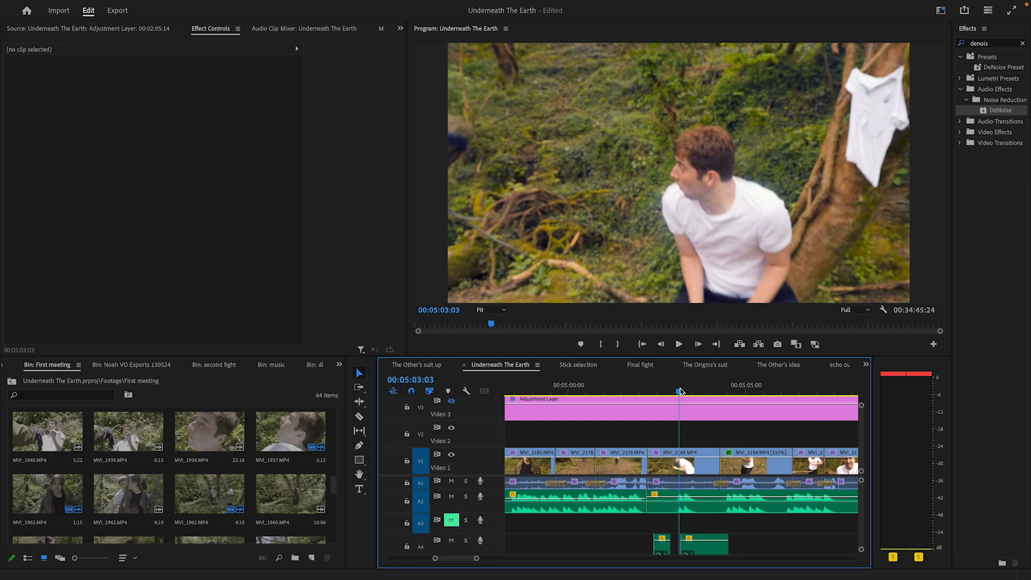
left_click_drag(680, 391, 730, 446)
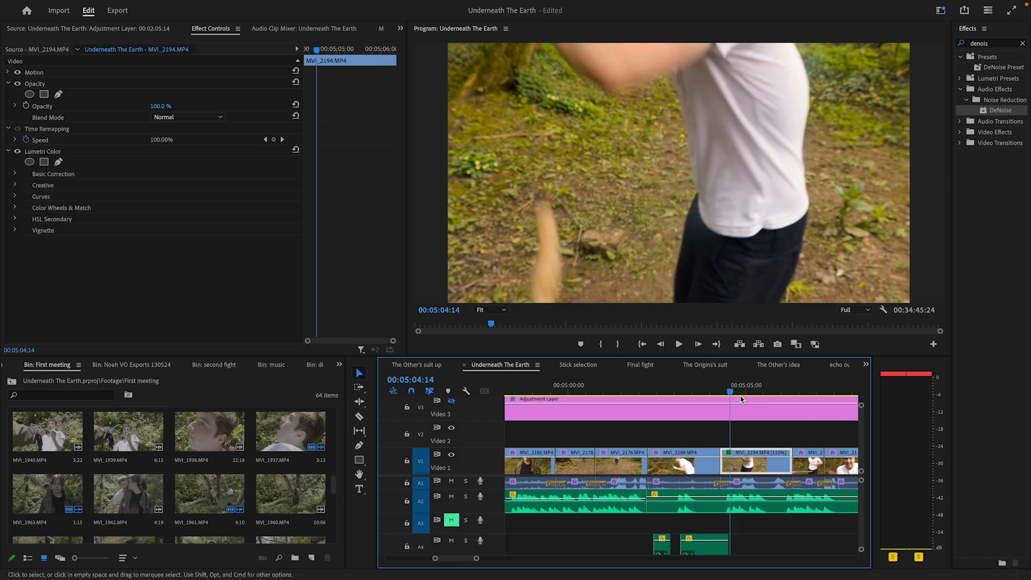
key("space")
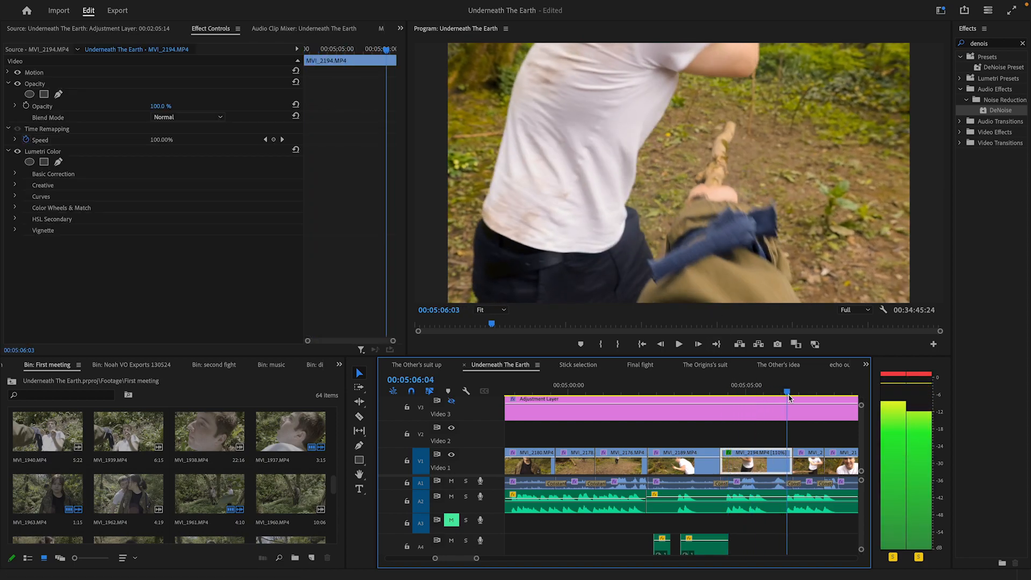
left_click_drag(787, 395, 839, 412)
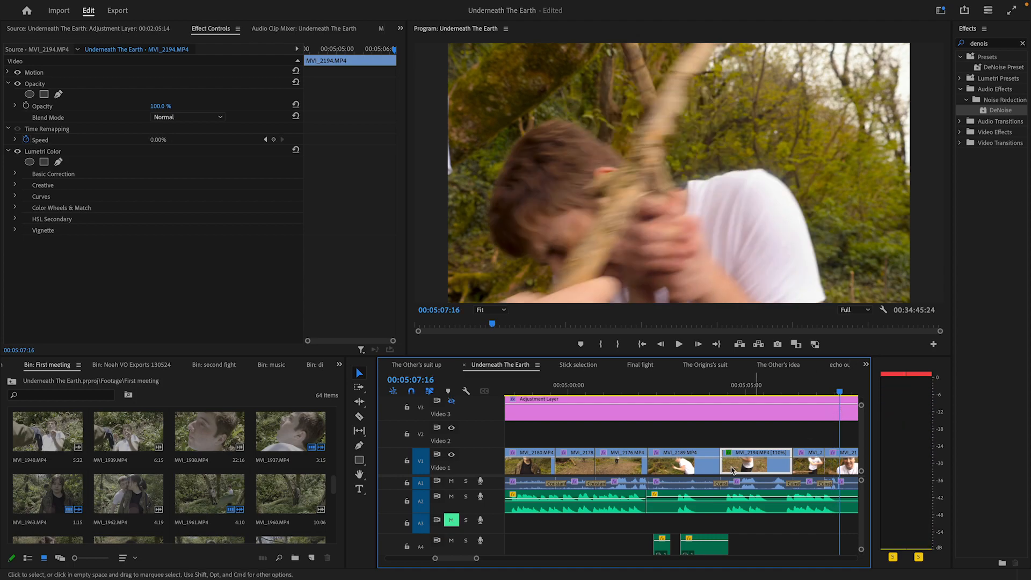
Step: Scrub through the end of the fight to the wide shot of the man on the ground at 00:05:15:24
left_click_drag(476, 559, 490, 560)
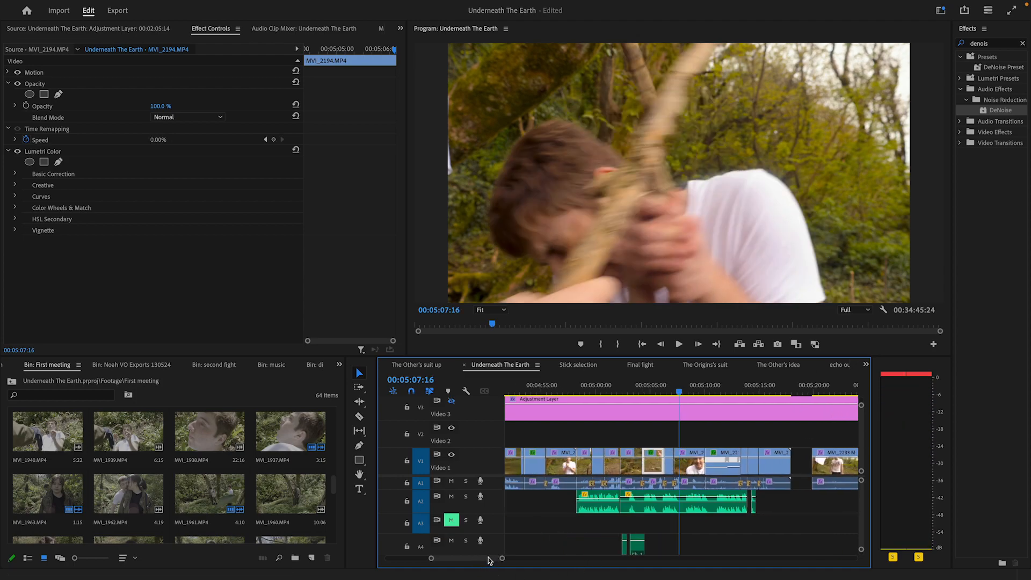
left_click_drag(698, 385, 769, 435)
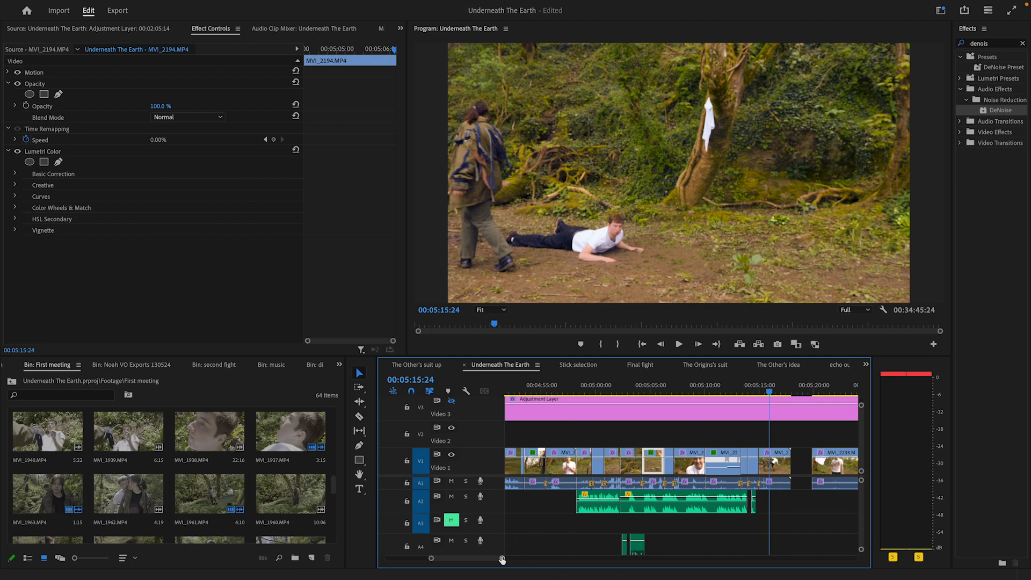
mouse_move(502, 559)
left_mouse_down()
mouse_move(491, 561)
mouse_move(504, 558)
left_mouse_up()
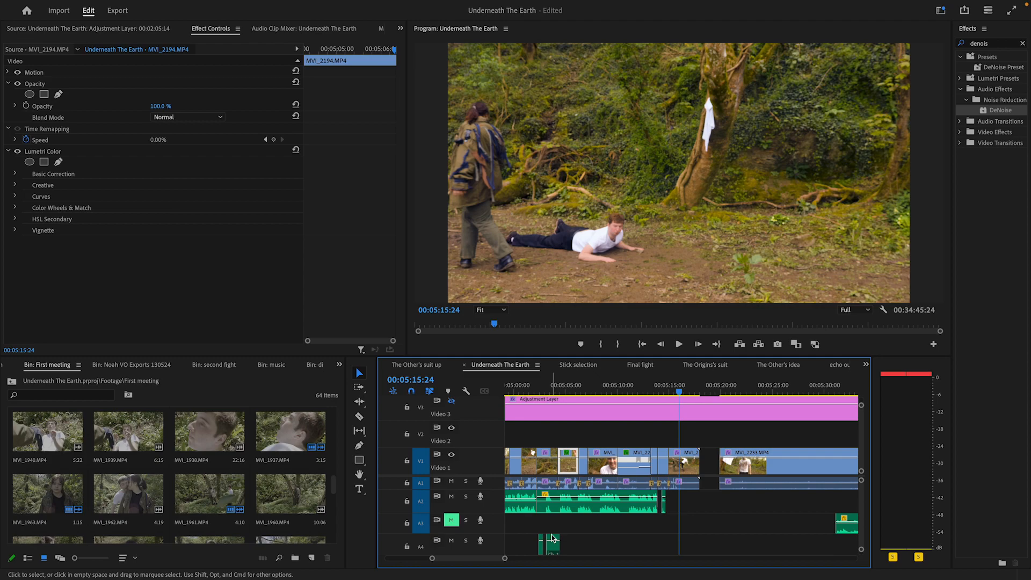
Step: Review the end of the fight from about 00:05:17:15, the hanging shirt shot of MVI_2233.MP4, and on to 00:05:48:02
mouse_move(691, 391)
left_mouse_down()
mouse_move(708, 398)
mouse_move(695, 394)
left_mouse_up()
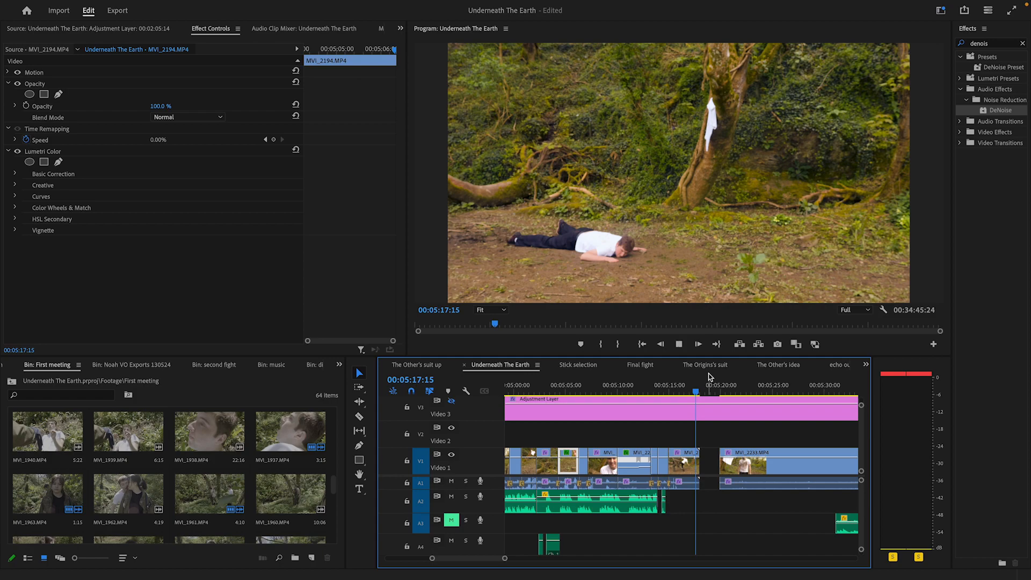
key("space")
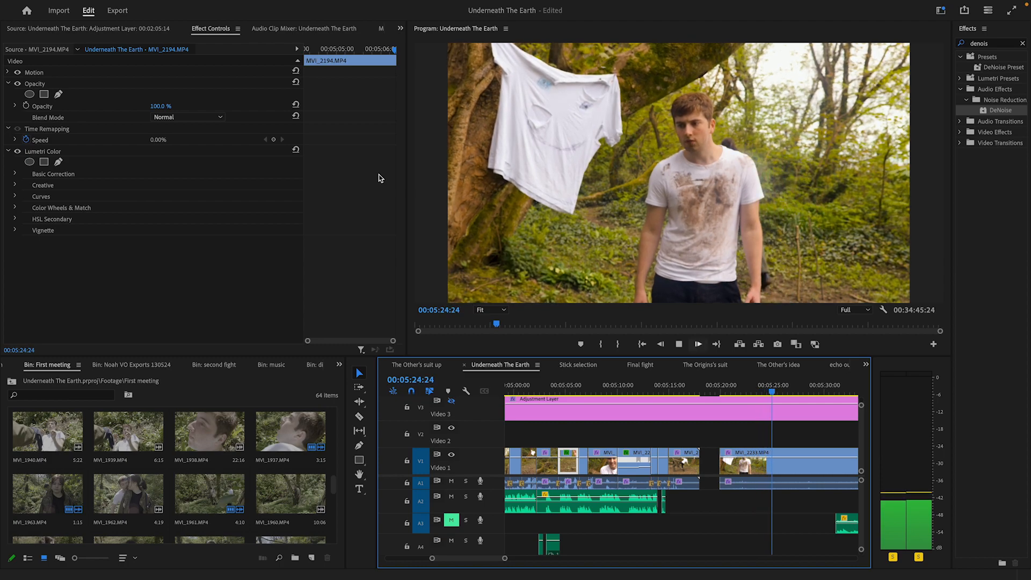
left_click_drag(505, 558, 535, 559)
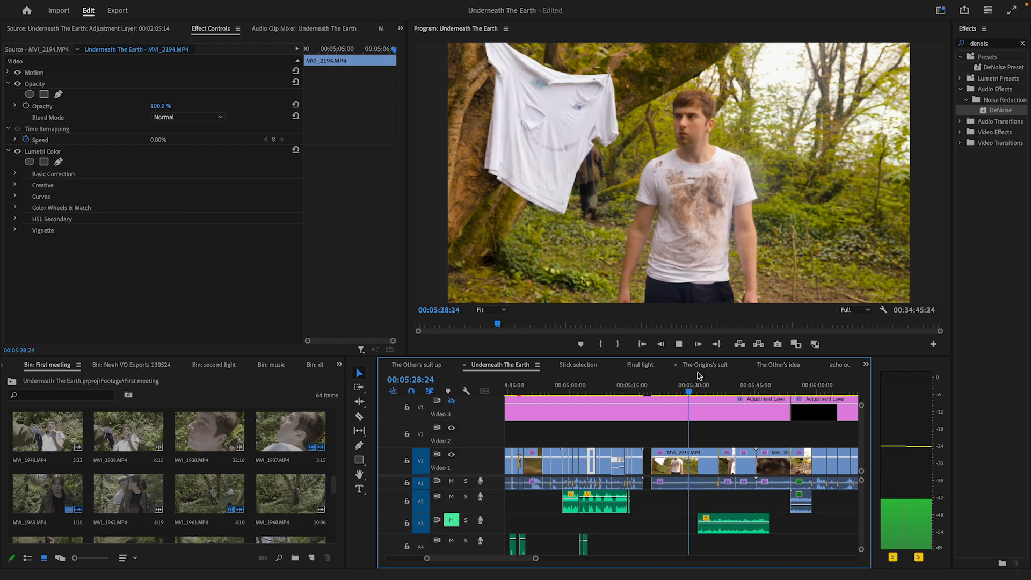
left_click_drag(711, 385, 716, 390)
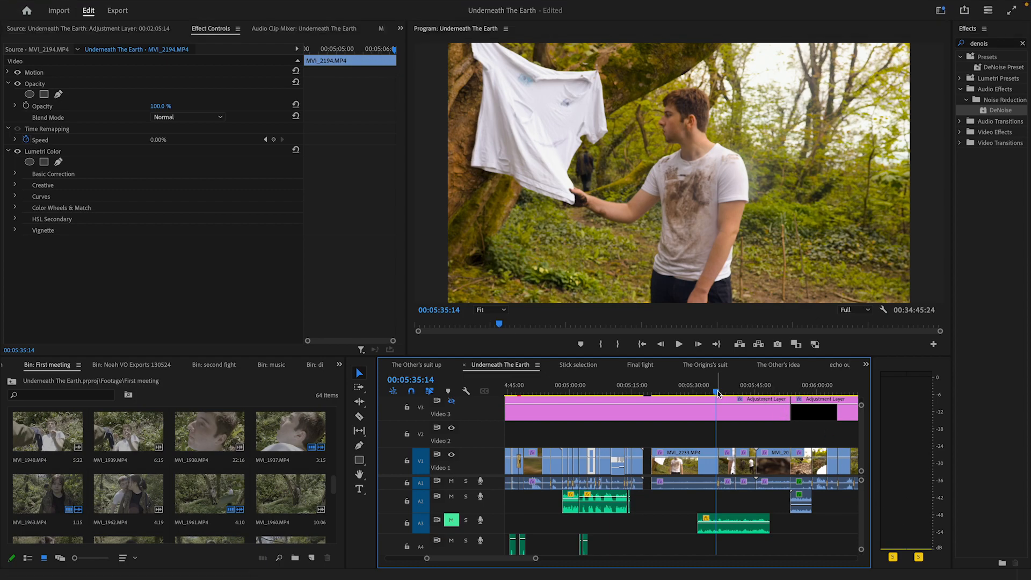
left_click_drag(718, 394, 767, 389)
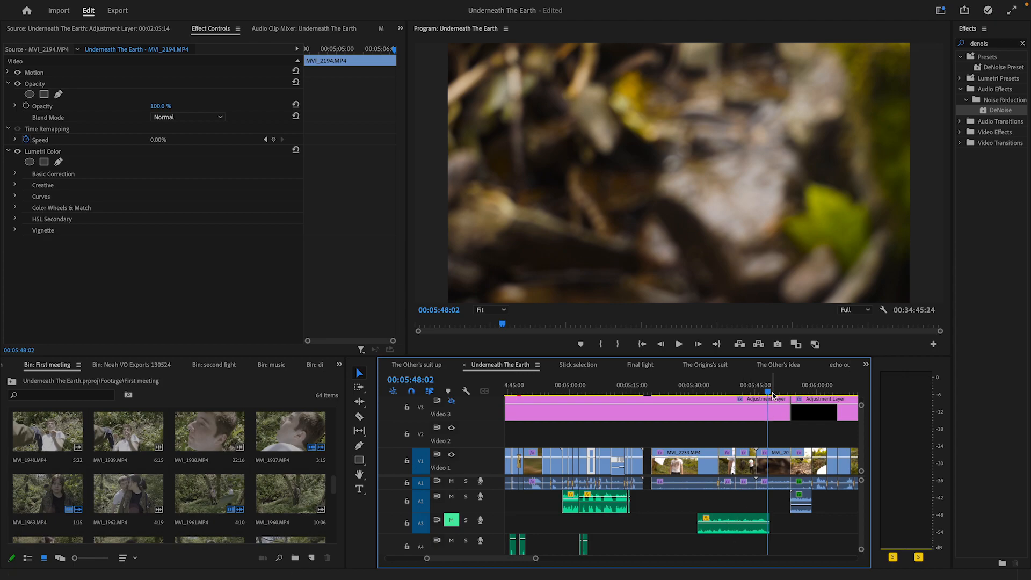
Step: Inspect the MVI_2079.MP4 audio clip's effects under the stream shot and play the scene from 00:05:53:20 to 00:05:59:20
left_click(800, 393)
left_click_drag(799, 401, 798, 402)
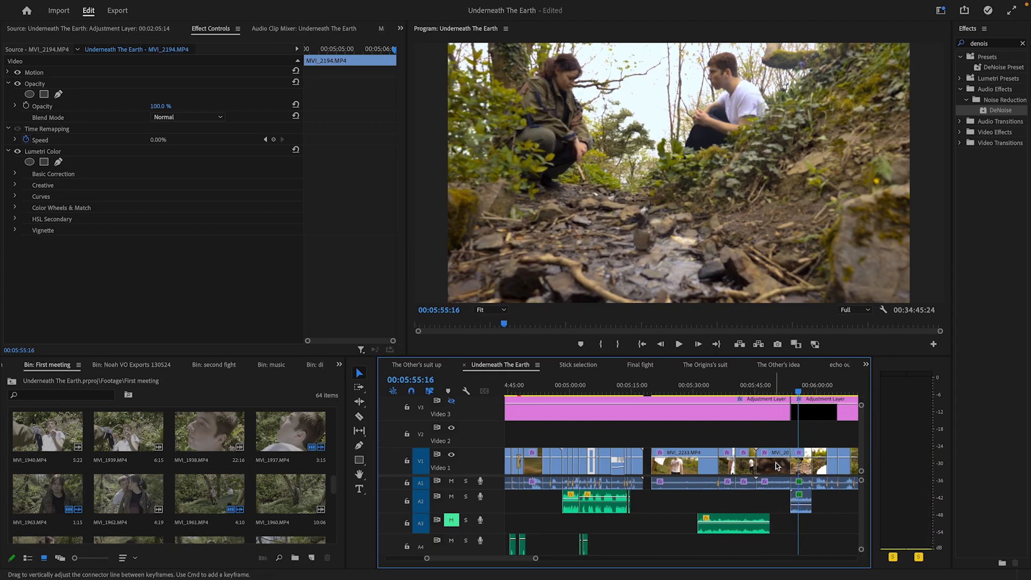
left_click(810, 507)
left_click(802, 507)
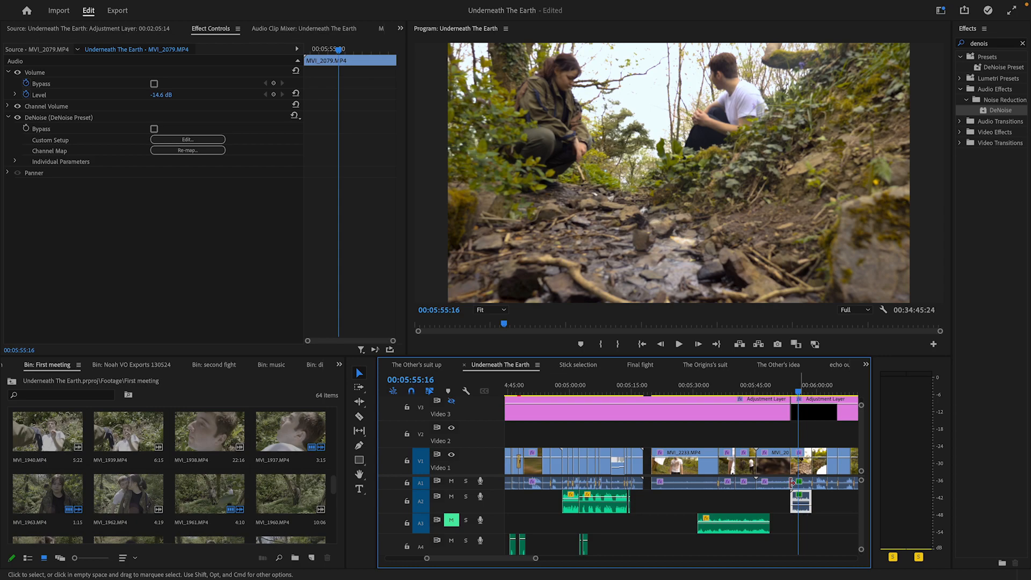
key("XF86AudioRaiseVolume")
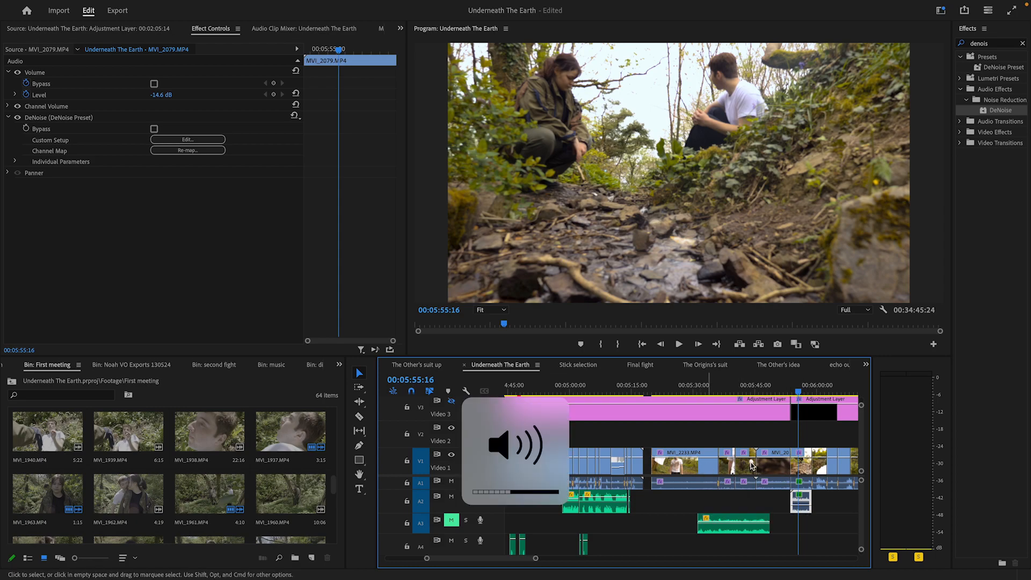
left_click_drag(798, 386, 792, 385)
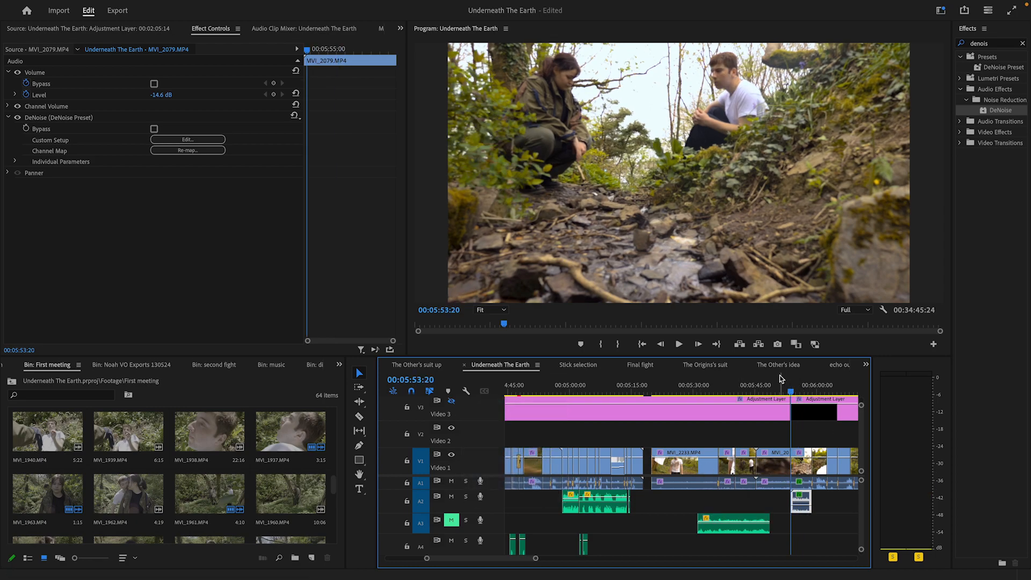
key("space")
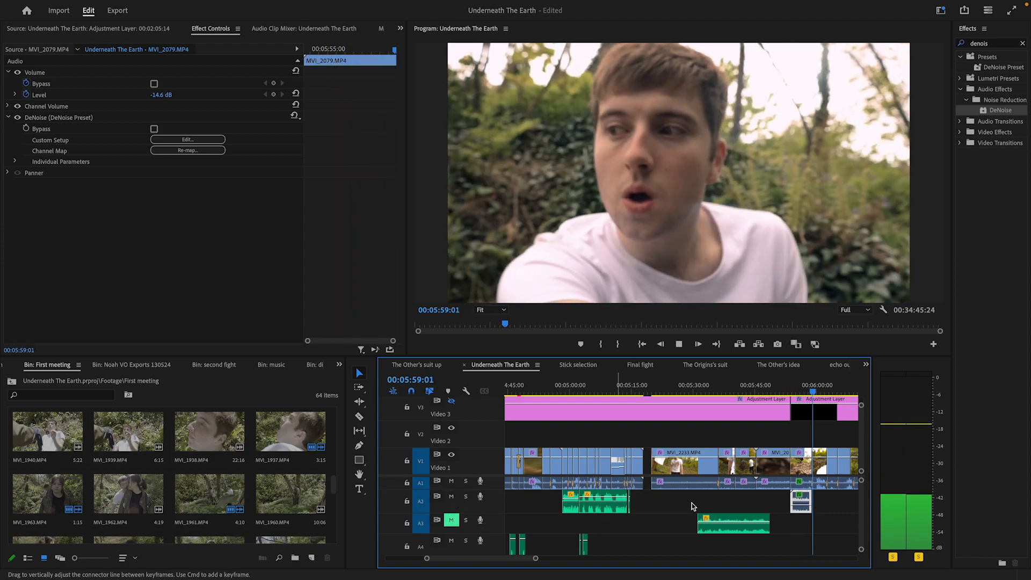
key("space")
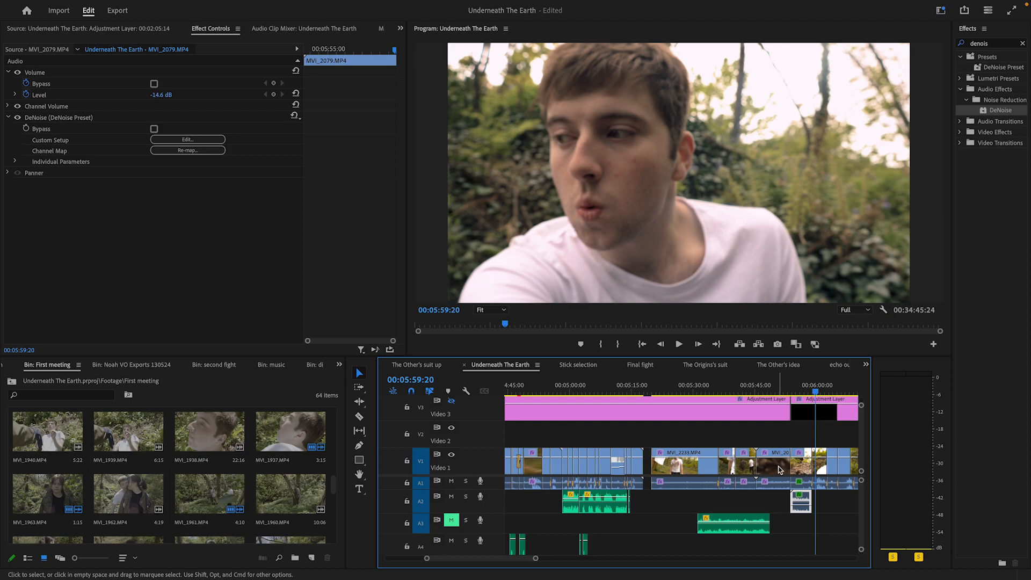
Step: Scrub through the stream conversation from 00:05:55:06 to the woman's close-up at 00:06:16:05
left_click_drag(756, 382, 797, 400)
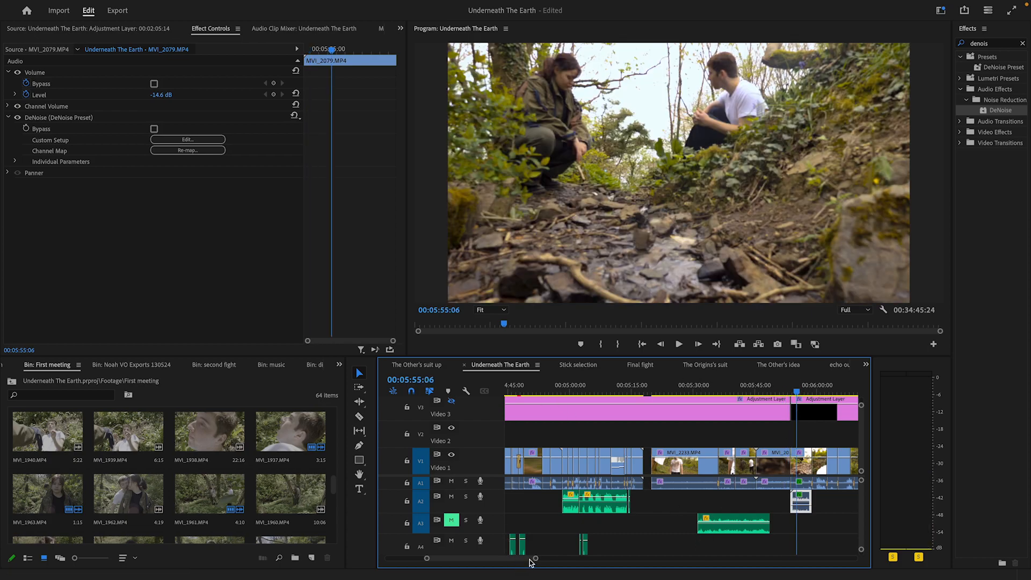
scroll(528, 558, "down", 3)
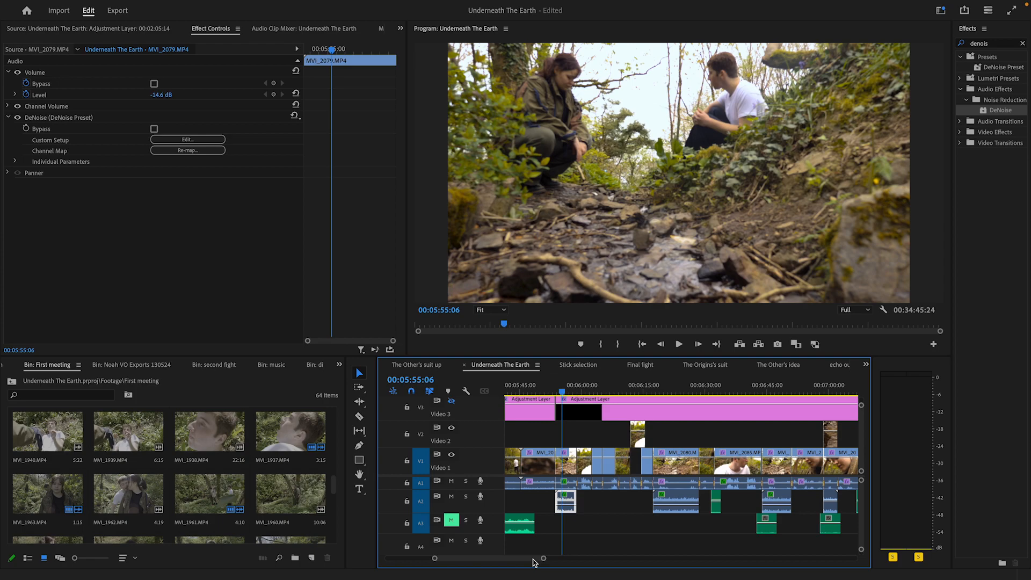
left_click(584, 384)
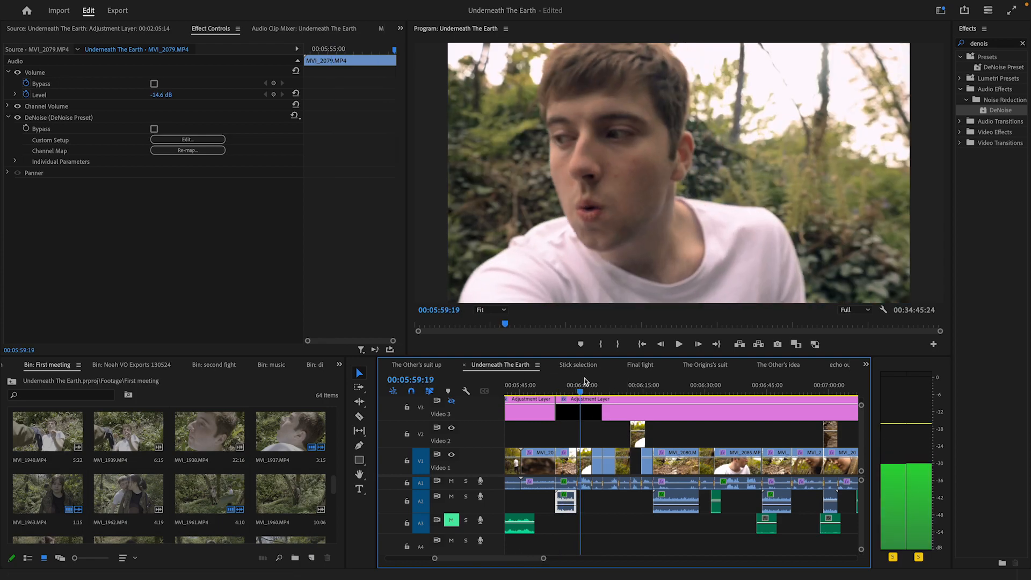
left_click_drag(595, 379, 602, 379)
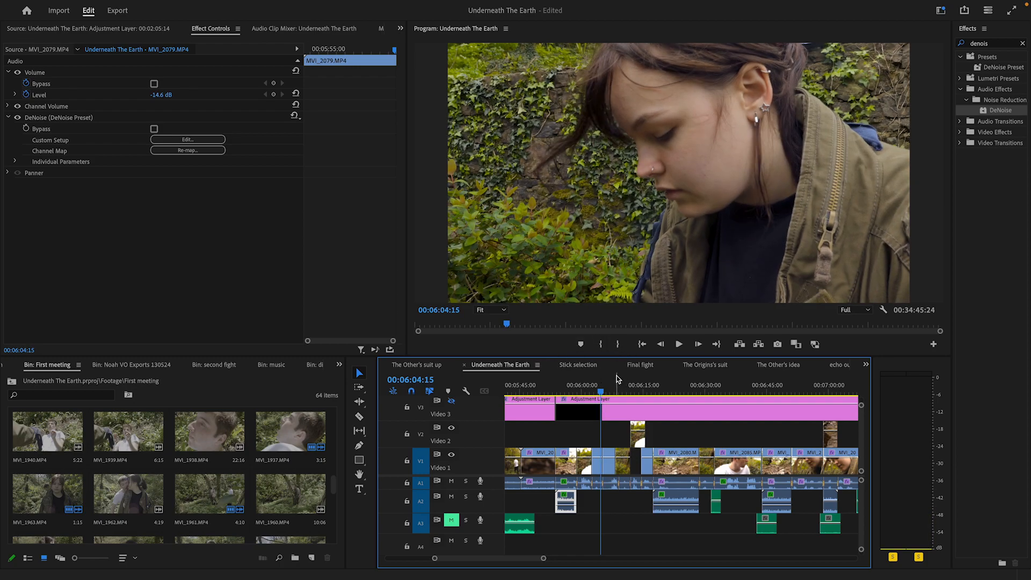
left_click_drag(616, 379, 648, 392)
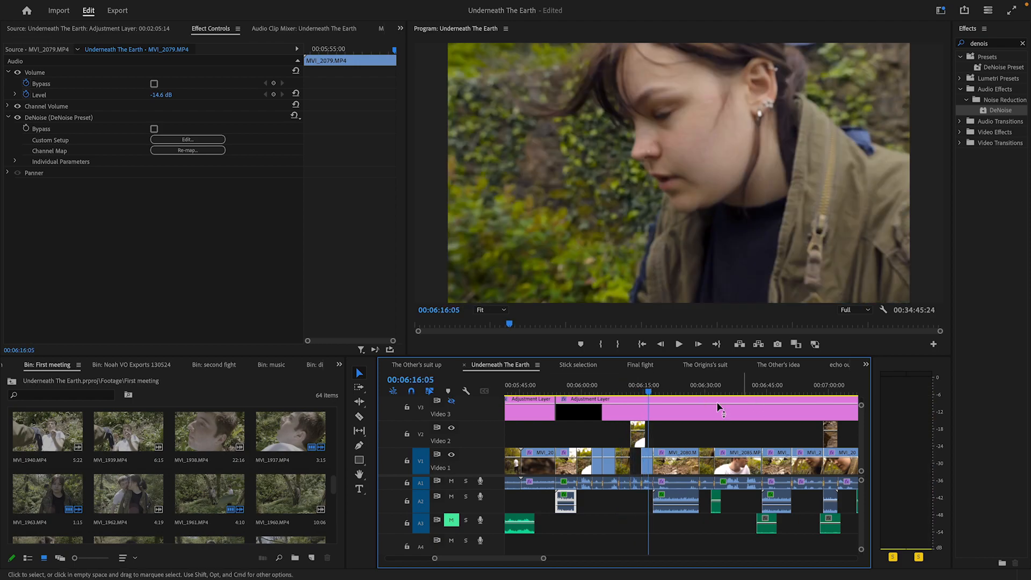
Step: Compare the man's close-up at 00:06:15:03 with the Lumetri Color grade of MVI_2085.MP4 turned off and on, leaving it enabled
left_click_drag(544, 561, 520, 560)
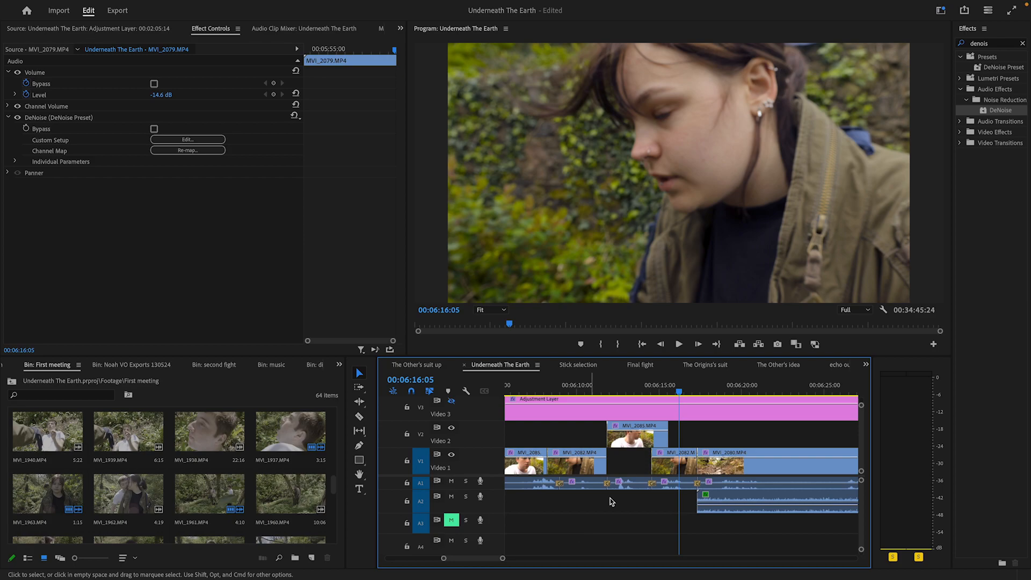
left_click(658, 394)
left_click_drag(660, 396, 661, 408)
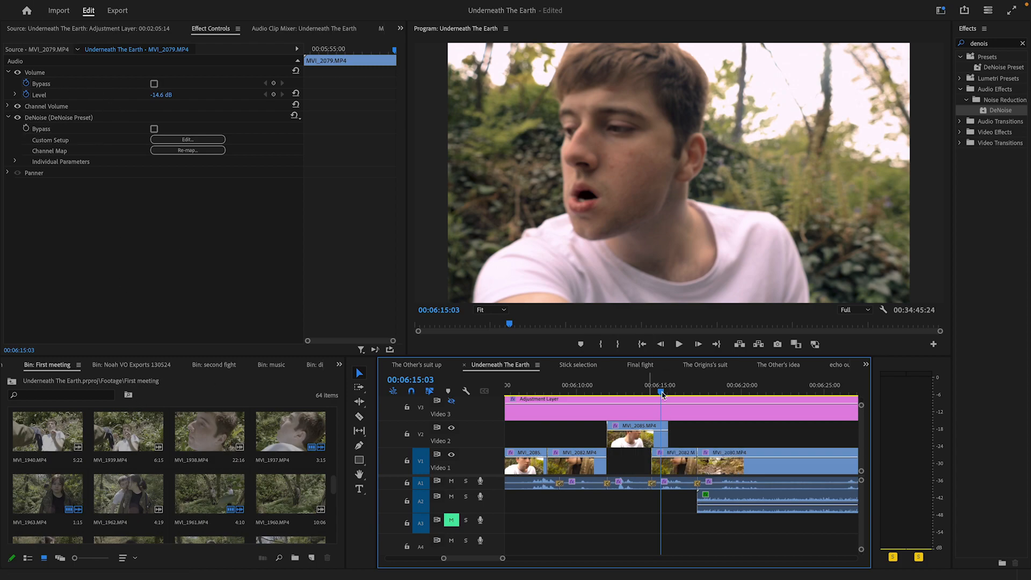
left_click(636, 436)
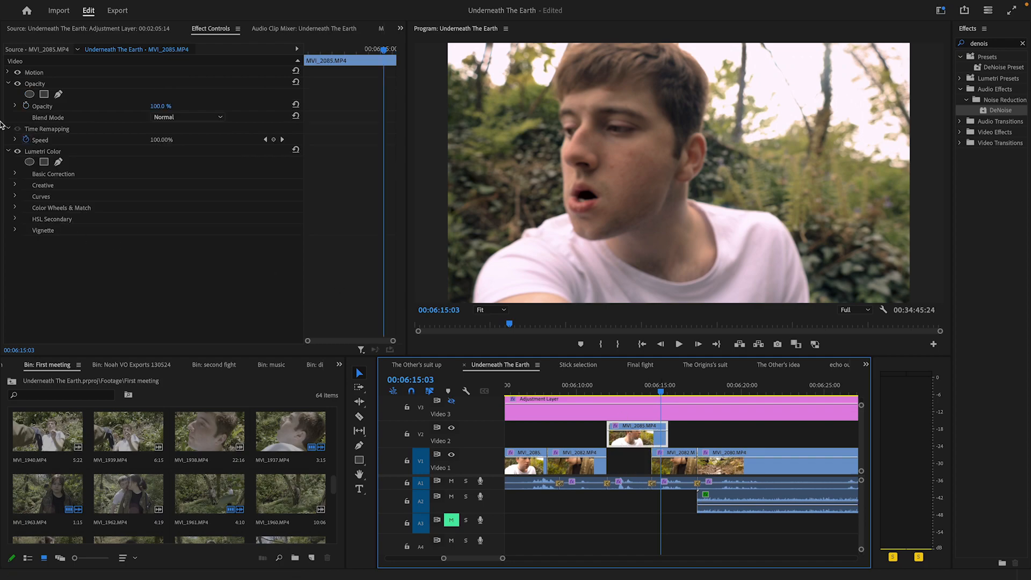
left_click(19, 152)
left_click(20, 152)
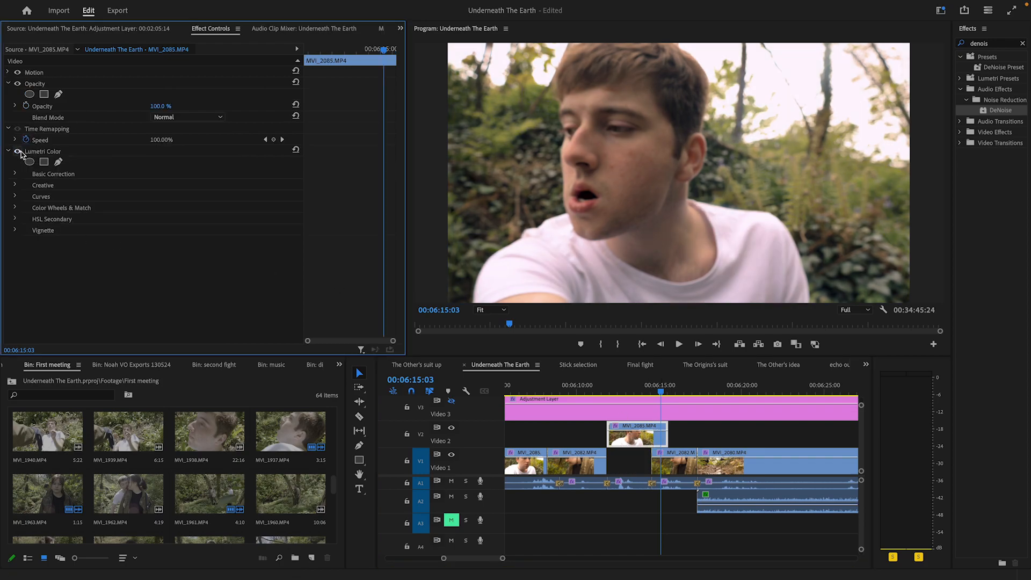
left_click(19, 152)
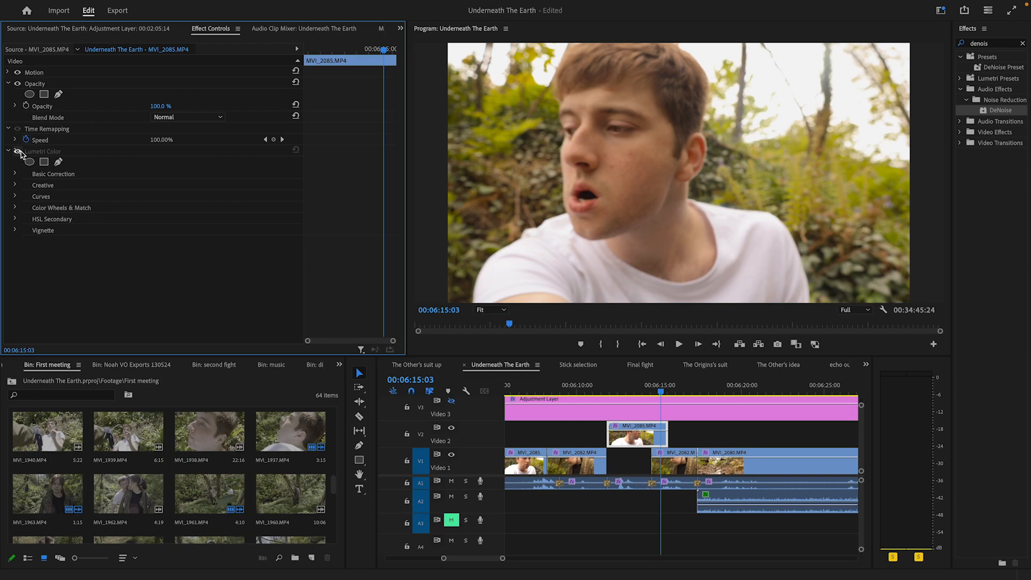
left_click(19, 151)
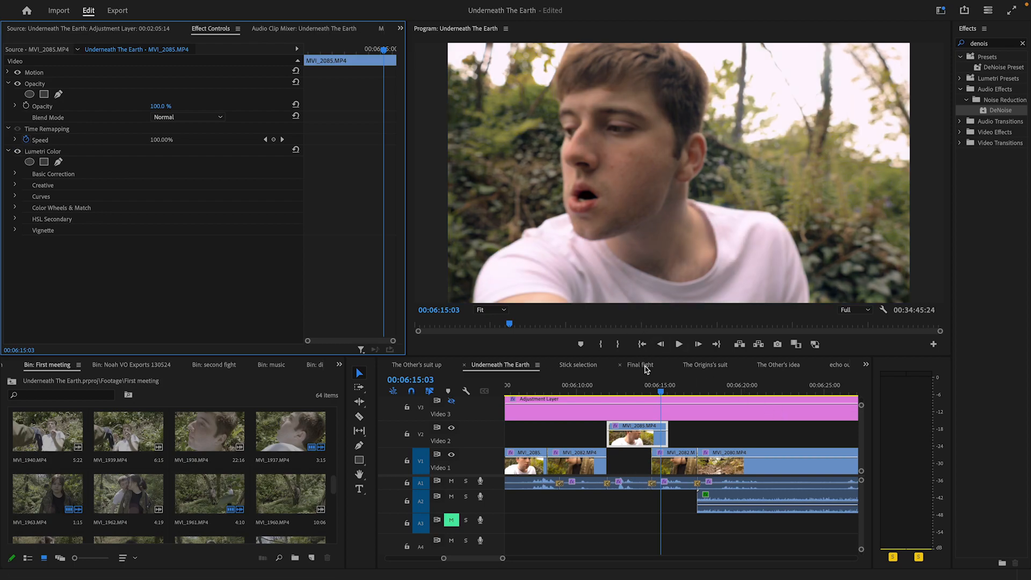
Step: Play the cuts from the man's close-up at 00:06:15:00 to the wide stream shot at 00:06:18:10
left_click_drag(663, 390, 654, 394)
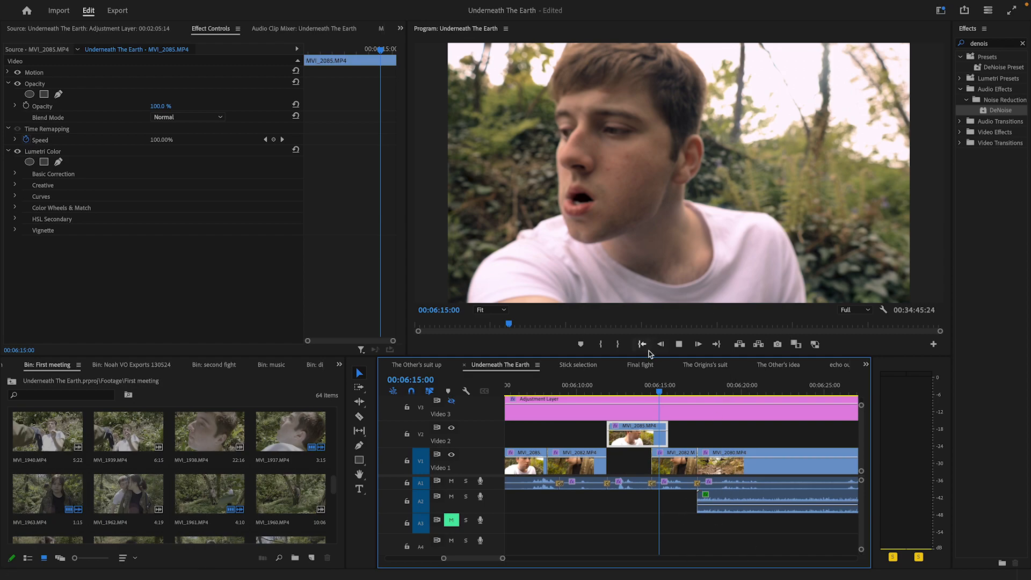
key("space")
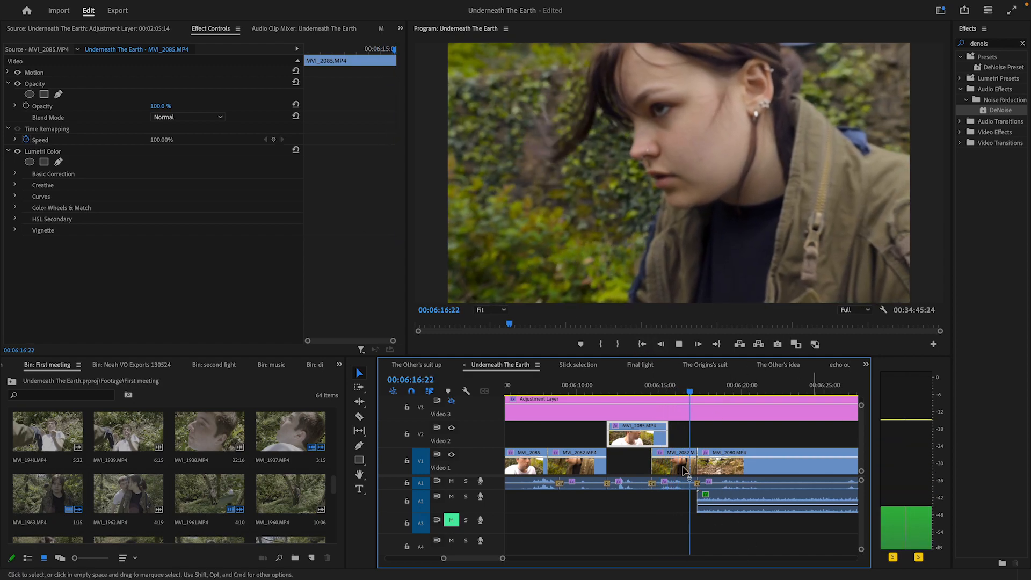
key("space")
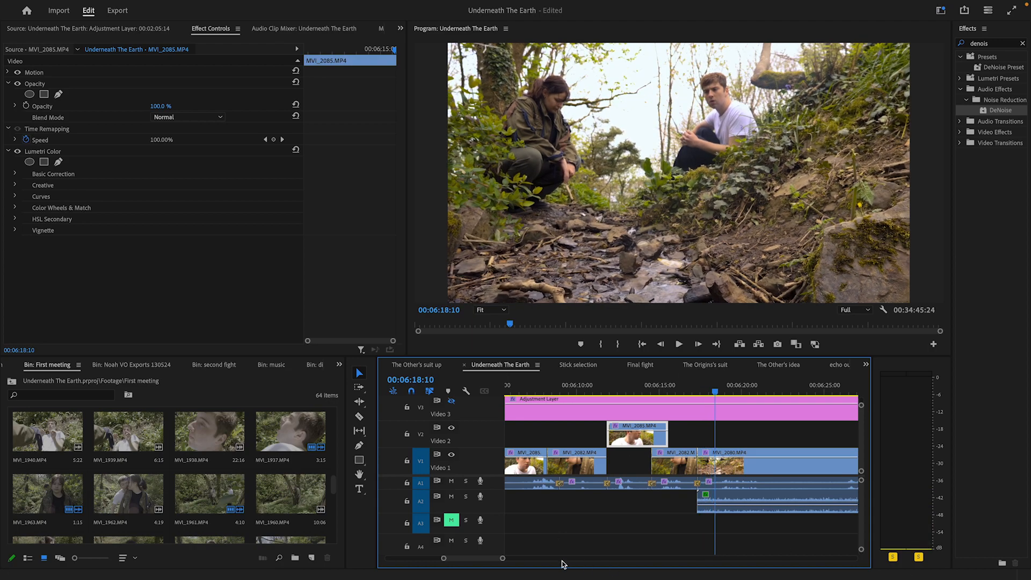
Step: Scrub on through the stream conversation to the hand-in-water close-up at 00:06:59:13
left_click_drag(504, 560, 530, 559)
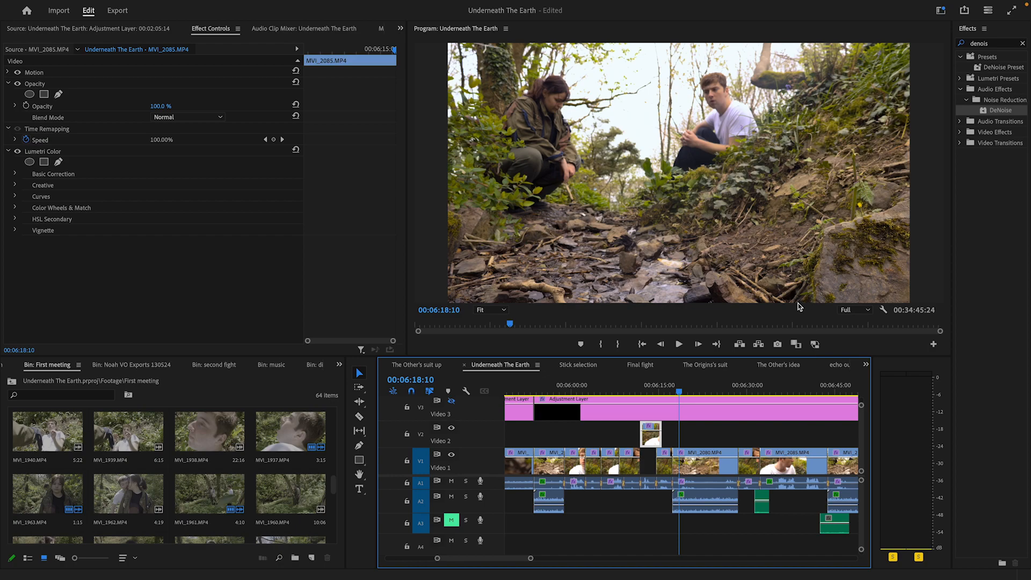
left_click_drag(720, 386, 819, 408)
left_click_drag(519, 563, 524, 558)
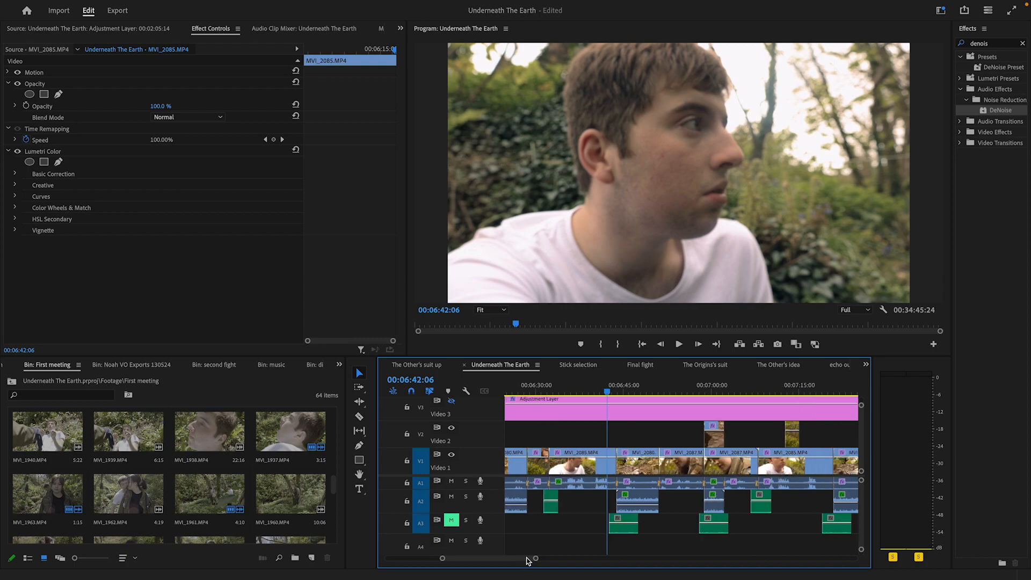
left_click(659, 389)
left_click_drag(659, 389, 708, 413)
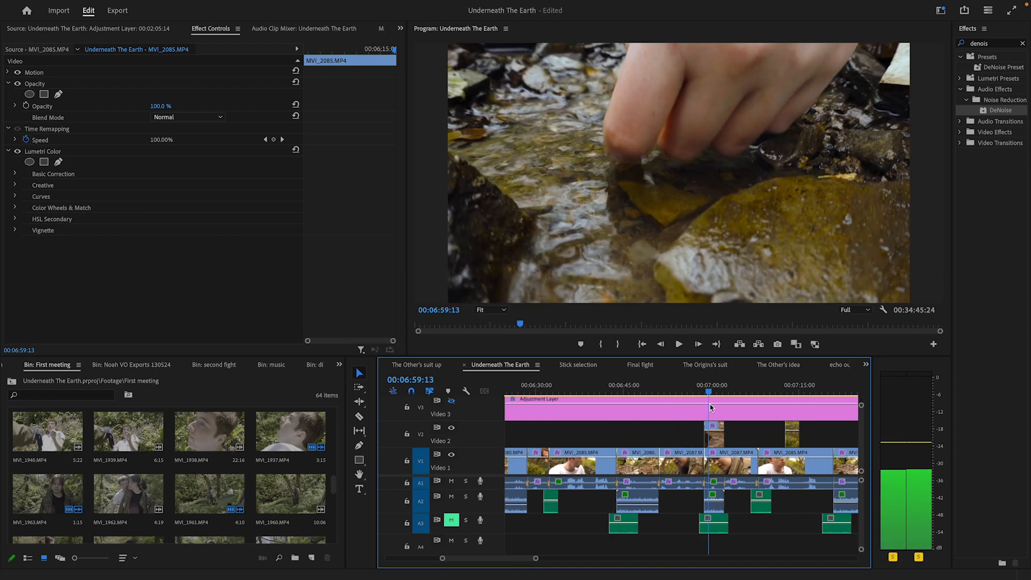
Step: Inspect the clips stacked at 00:06:59:13: MVI_2087.MP4, the hand shot MVI_2086.MP4 and the separate MVI_2079.MP4 audio beneath them
left_click(722, 470)
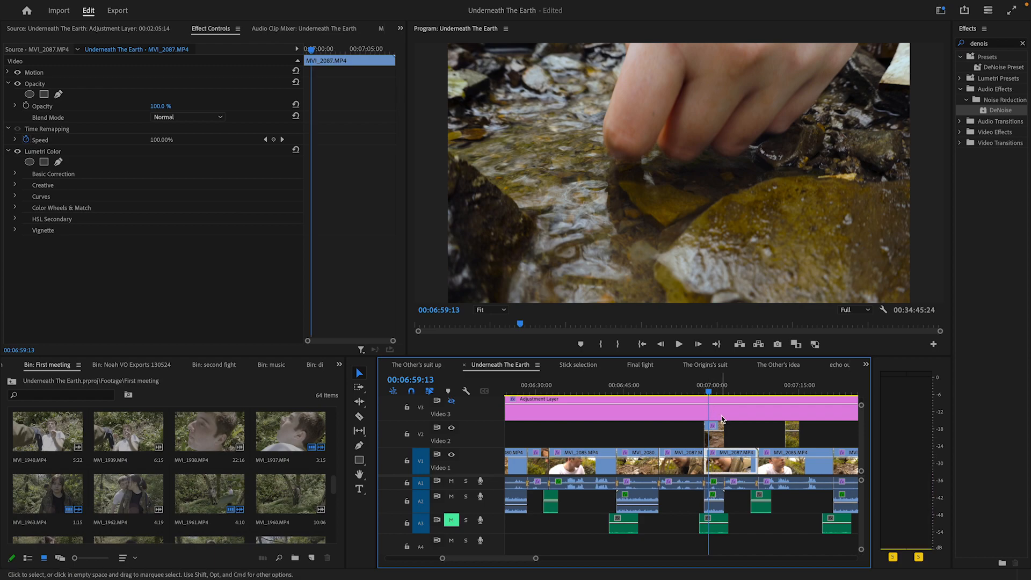
left_click(722, 503)
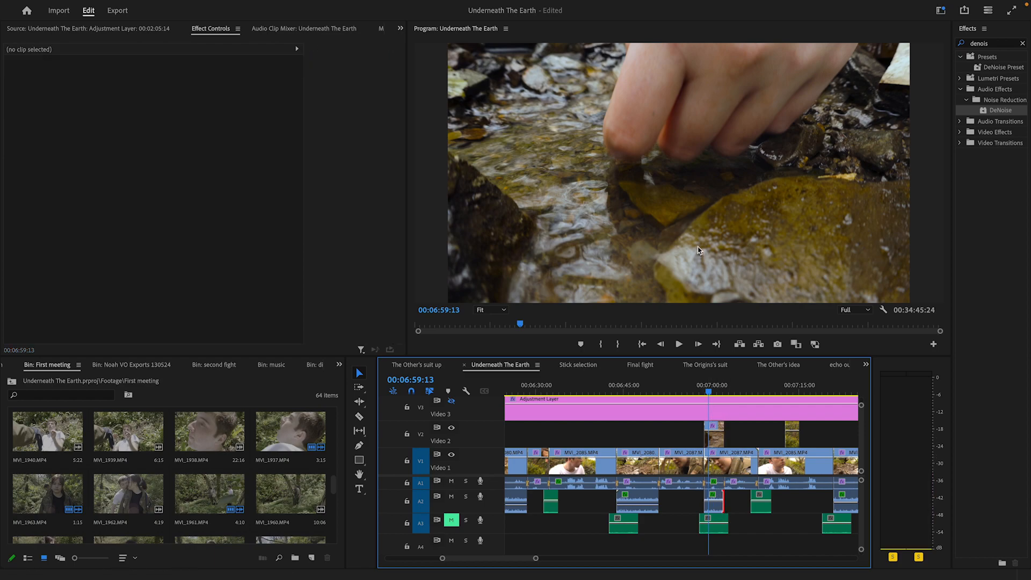
left_click(720, 513)
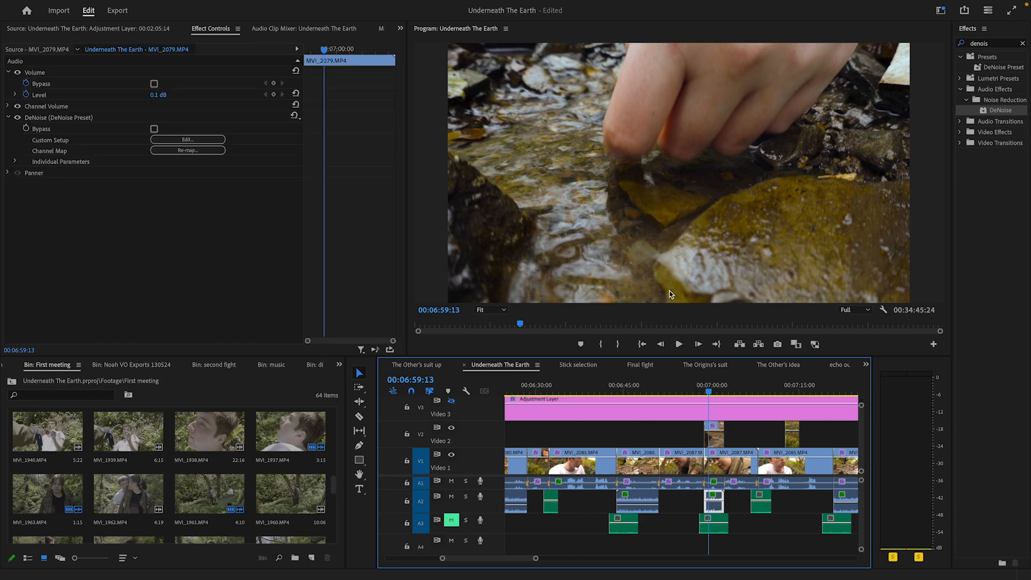
left_click(720, 437)
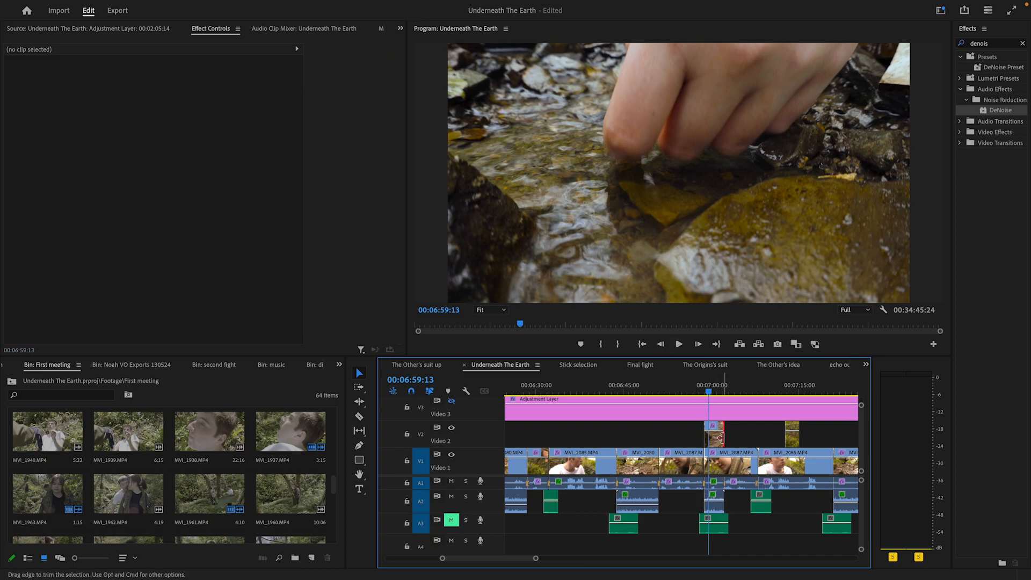
left_click(716, 436)
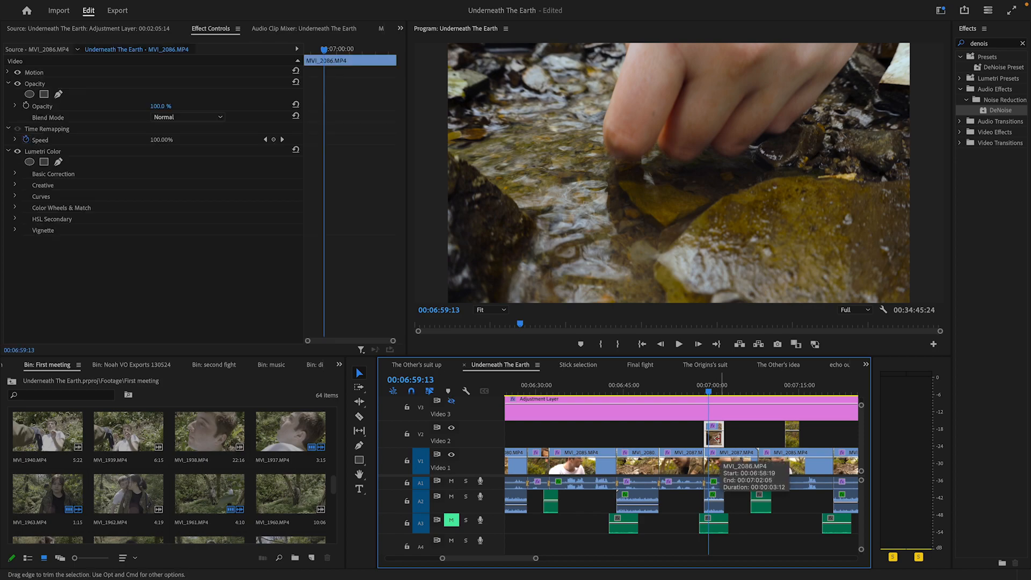
left_click(715, 504)
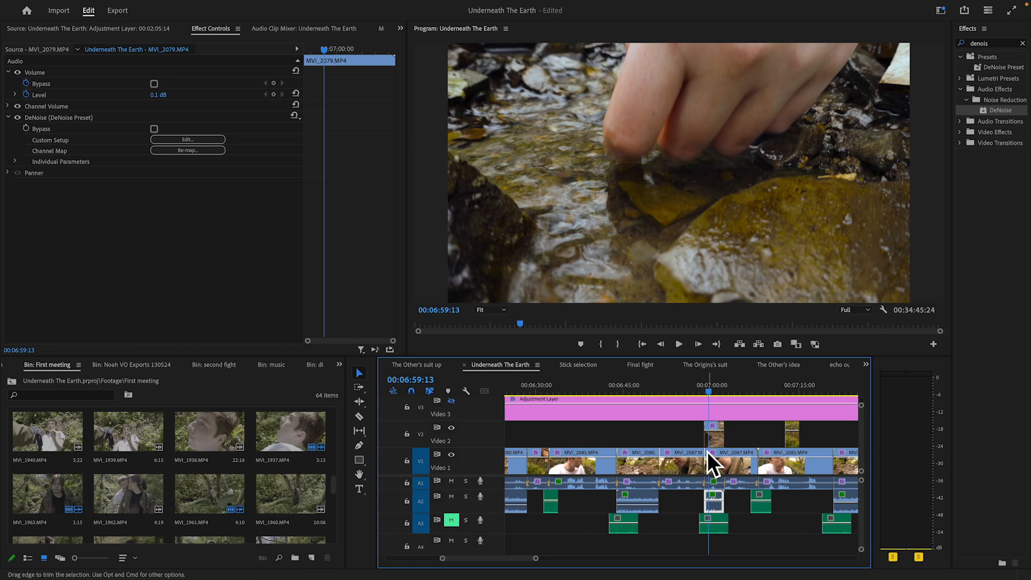
left_click(717, 441)
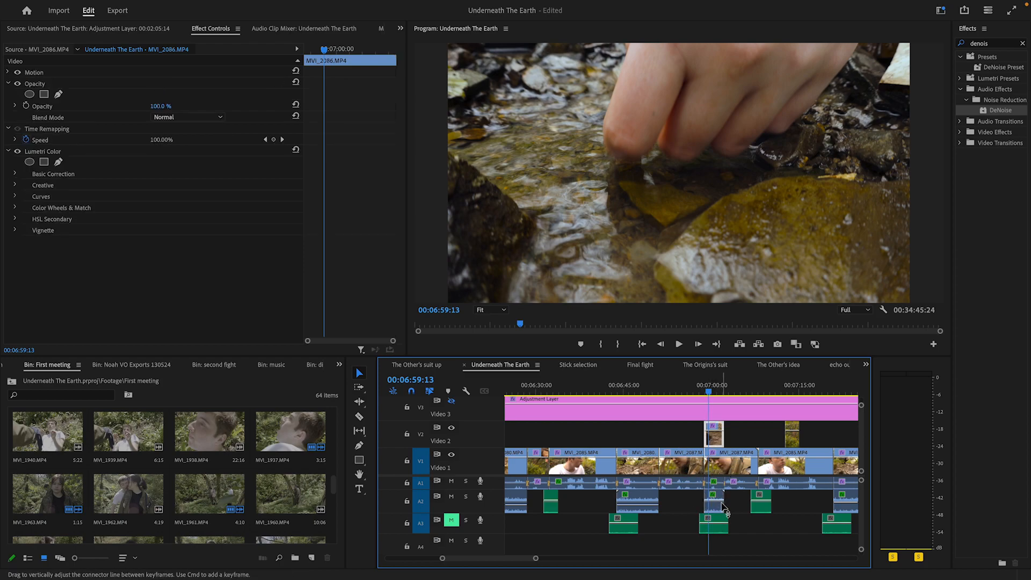
Step: Inspect the effects on MVI_2087.MP4's video and audio around 00:06:59:22, with the Audio 1 track enlarged
left_click(731, 466)
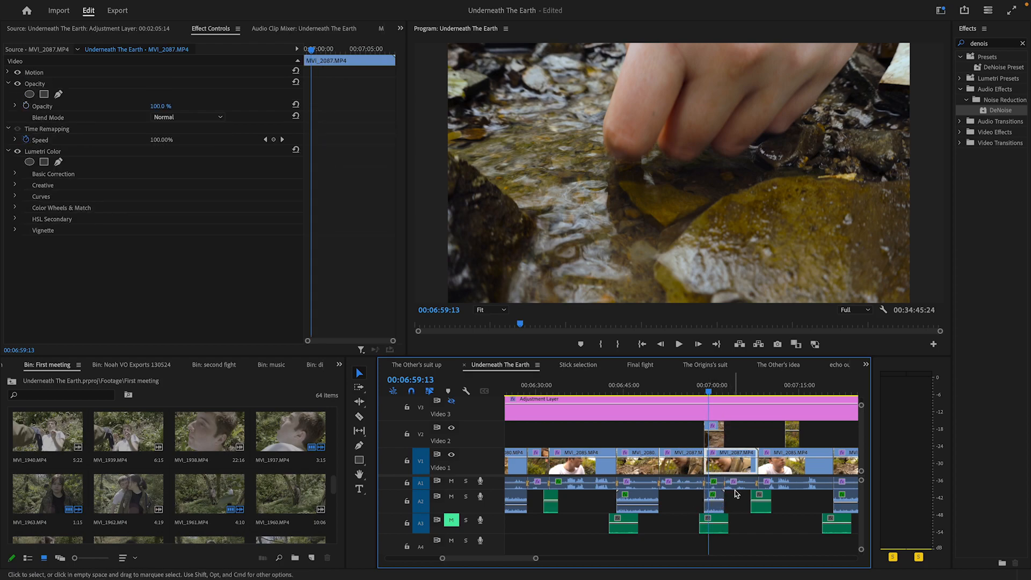
left_click(721, 488)
left_click(719, 486)
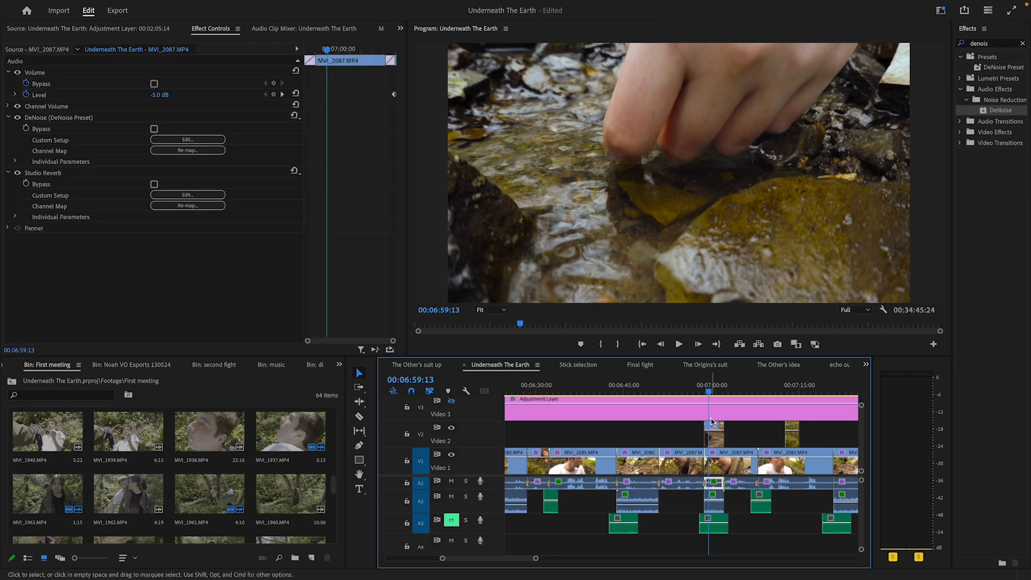
left_click(713, 394)
left_click_drag(713, 394, 711, 396)
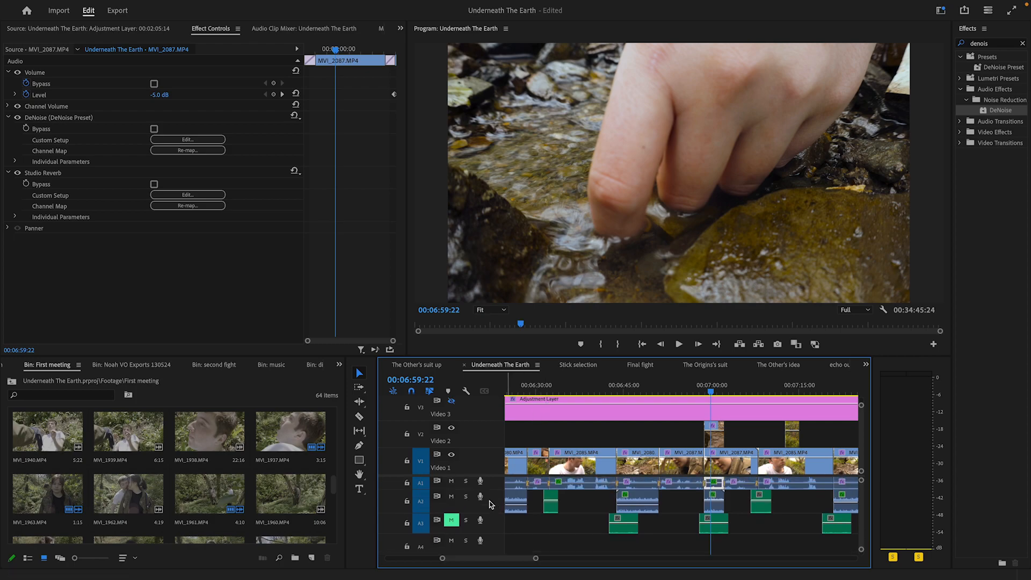
left_click_drag(498, 489, 498, 500)
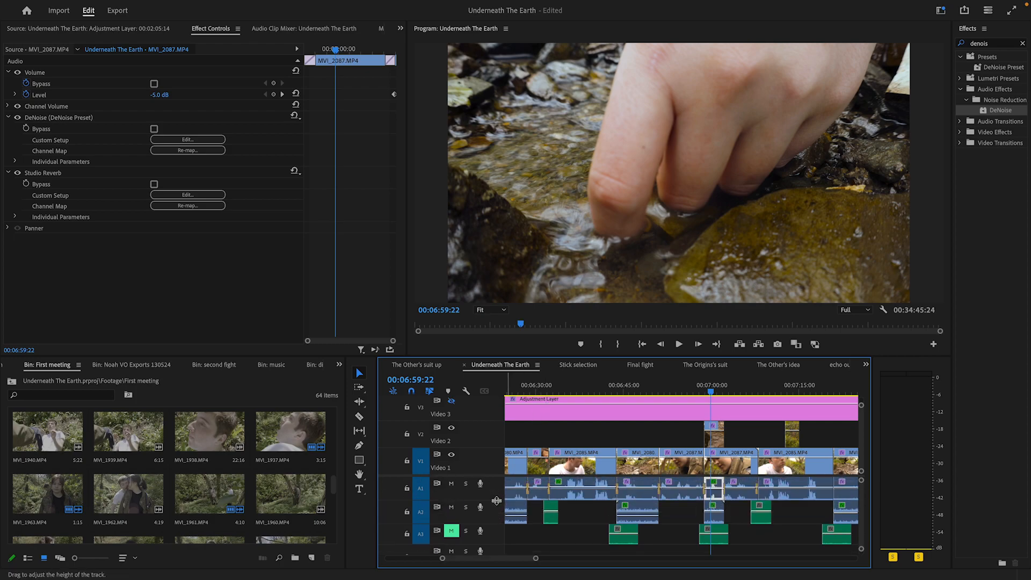
Step: Try splitting MVI_2085.MP4 at 00:07:12:09 and at the cutaway's end, removing the middle section from Video 1
left_click_drag(710, 392, 782, 397)
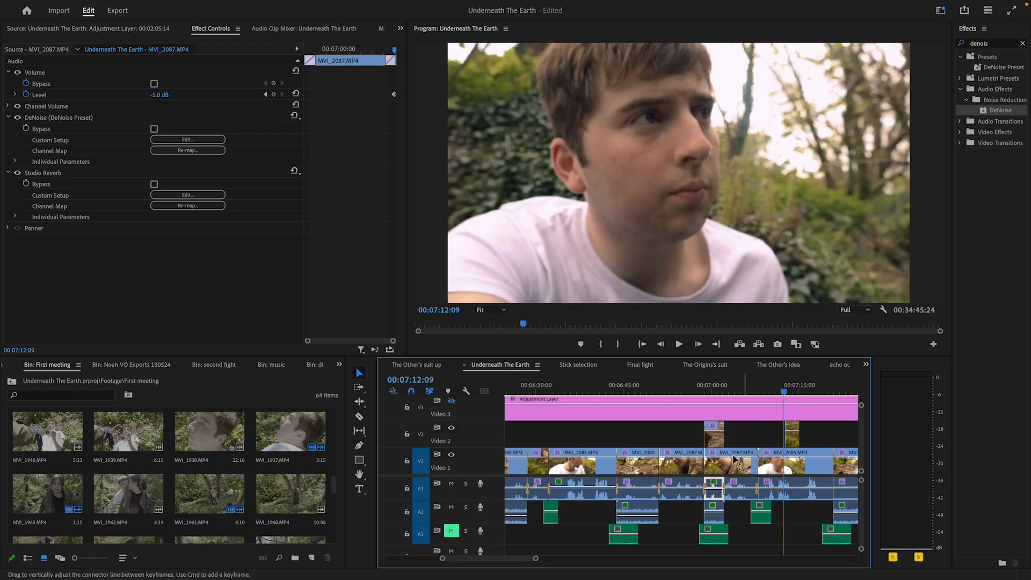
left_click(358, 417)
left_click(785, 463)
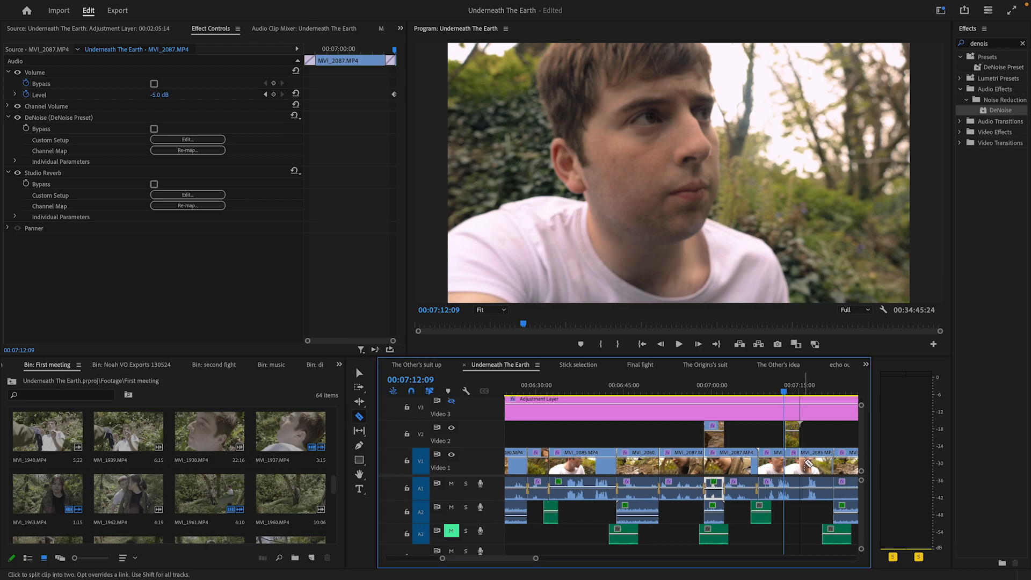
left_click(805, 462)
left_click(359, 373)
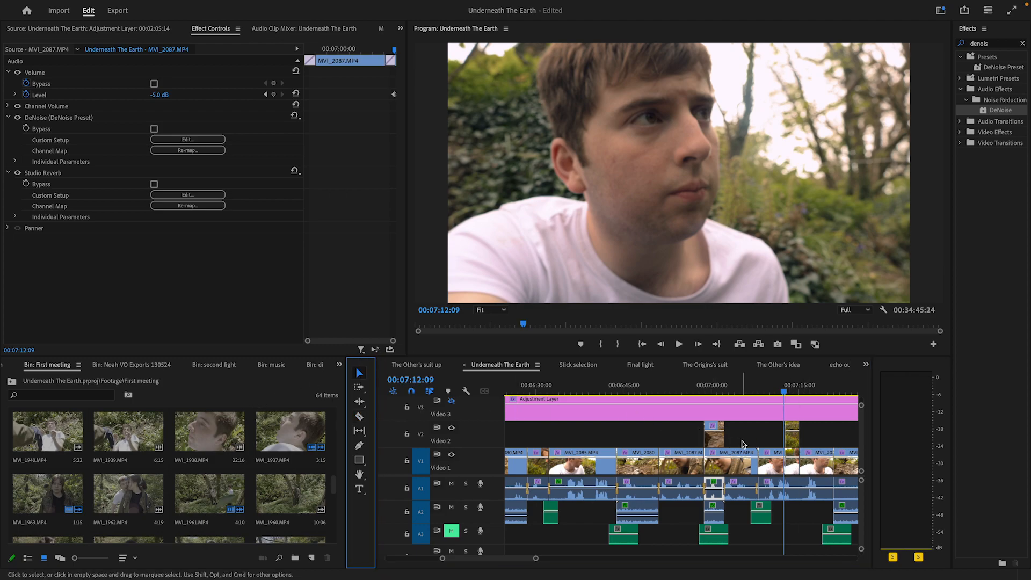
left_click(791, 469)
key("Delete")
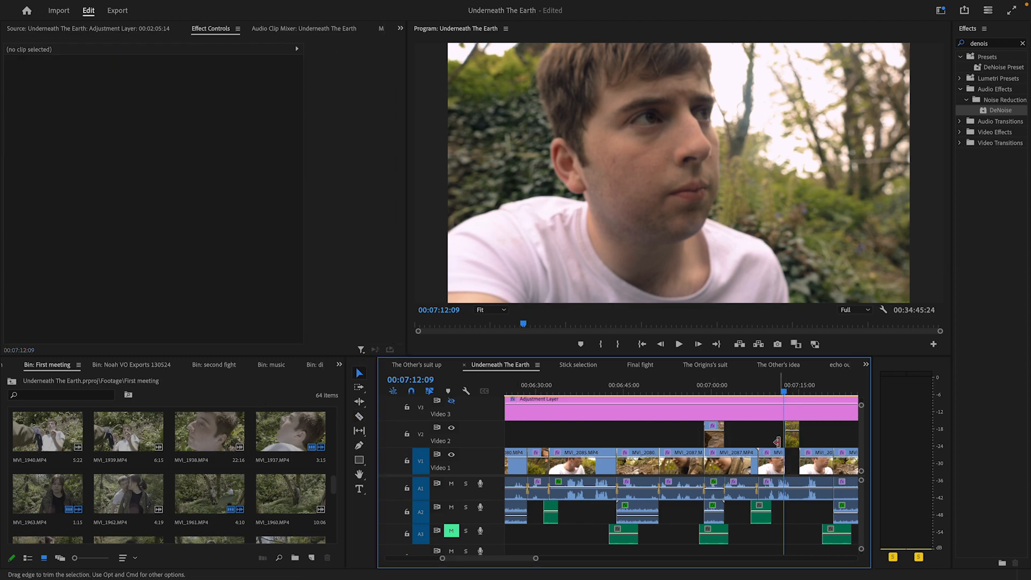
Step: Try moving the MVI_2082.MP4 cutaway from Video 2 into the Video 1 gap, and undo the move, removal and splits
left_click(795, 459)
left_click_drag(792, 450, 793, 458)
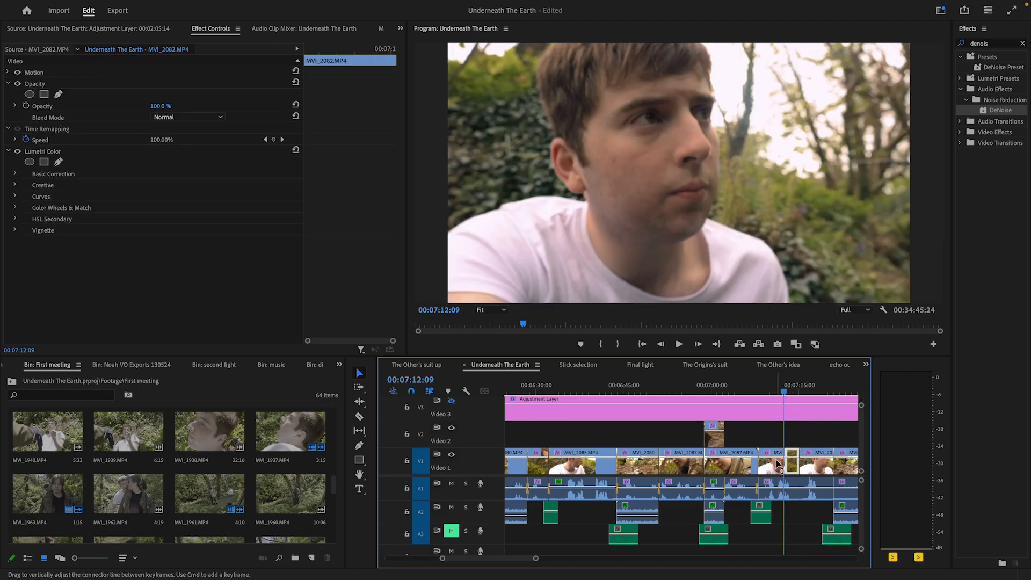
key("super+z")
key("super+z")
key("super+z")
key("super+z")
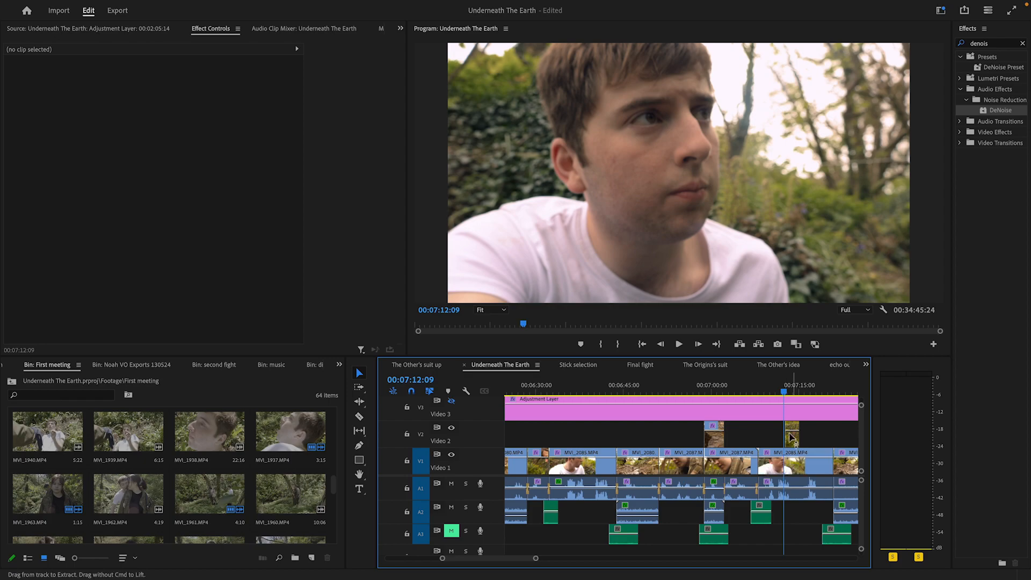
Step: Scrub from the man's close-up at 00:07:18:08 to the woman's close-up at 00:07:35:19
left_click_drag(792, 389, 819, 389)
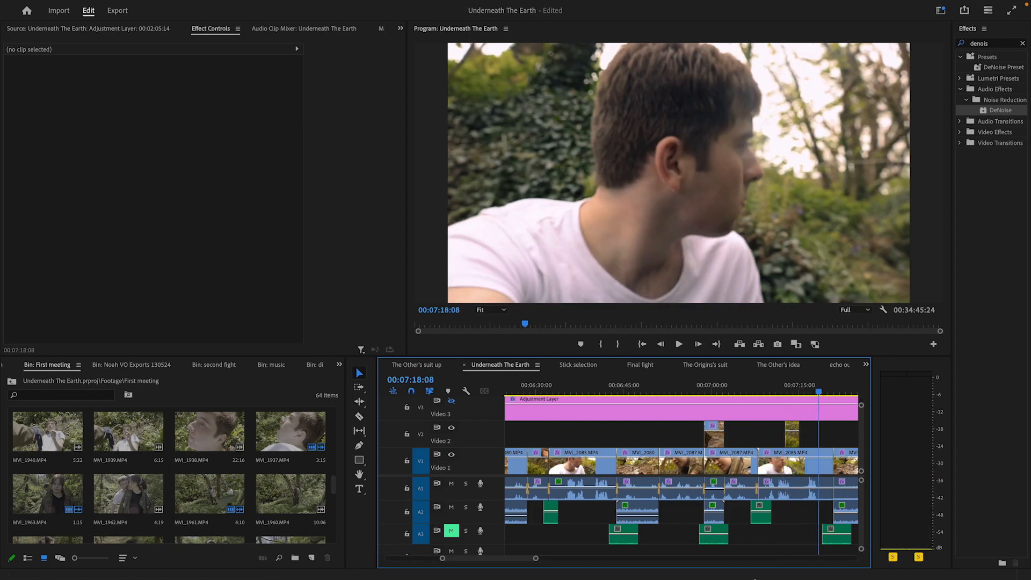
left_click_drag(522, 559, 528, 559)
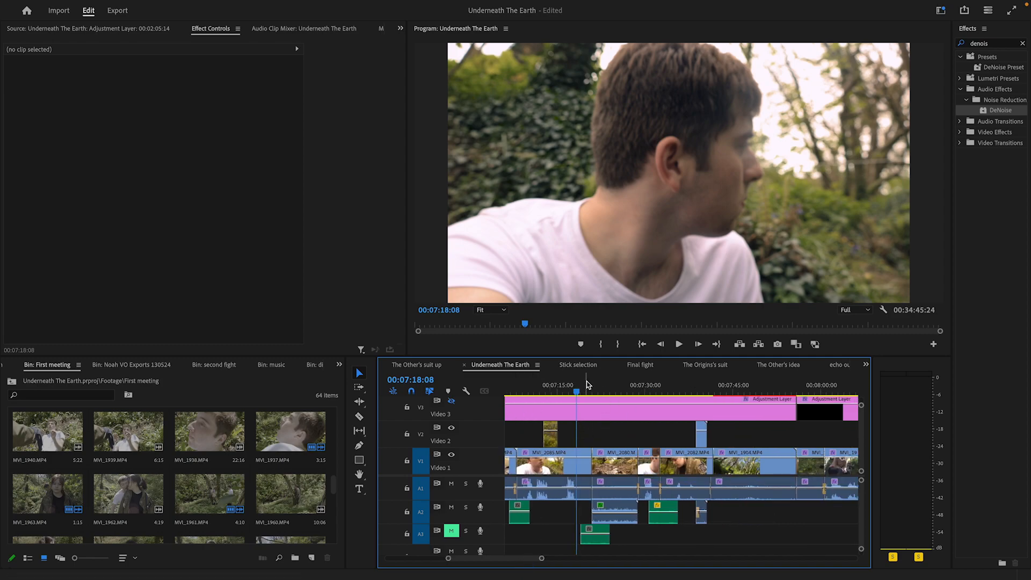
left_click_drag(587, 388, 680, 417)
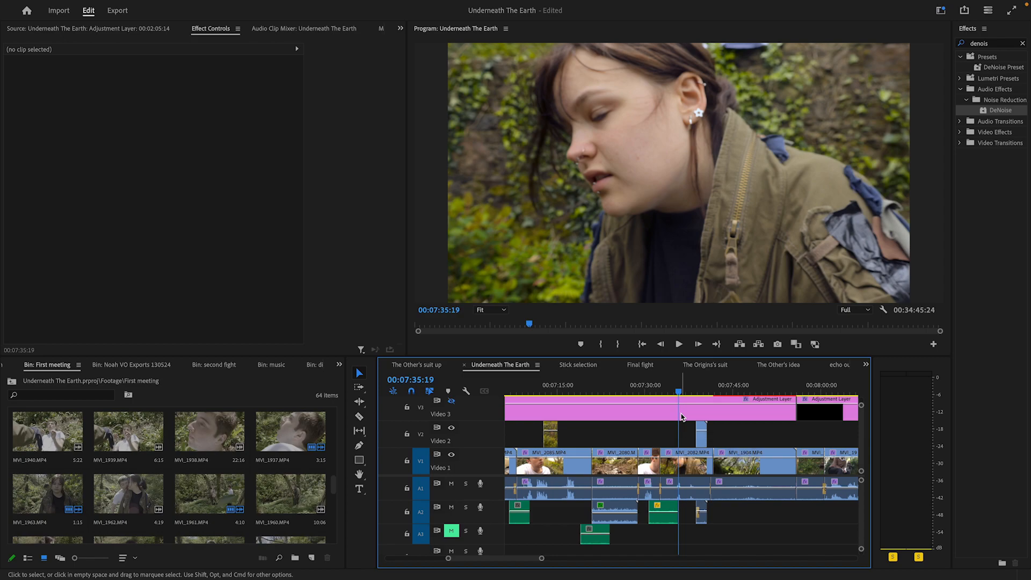
Step: Compare the tree shot between 00:07:45:22 and 00:07:46:08 with the Video 3 adjustment layers shown and hidden, leaving them hidden
left_click(738, 383)
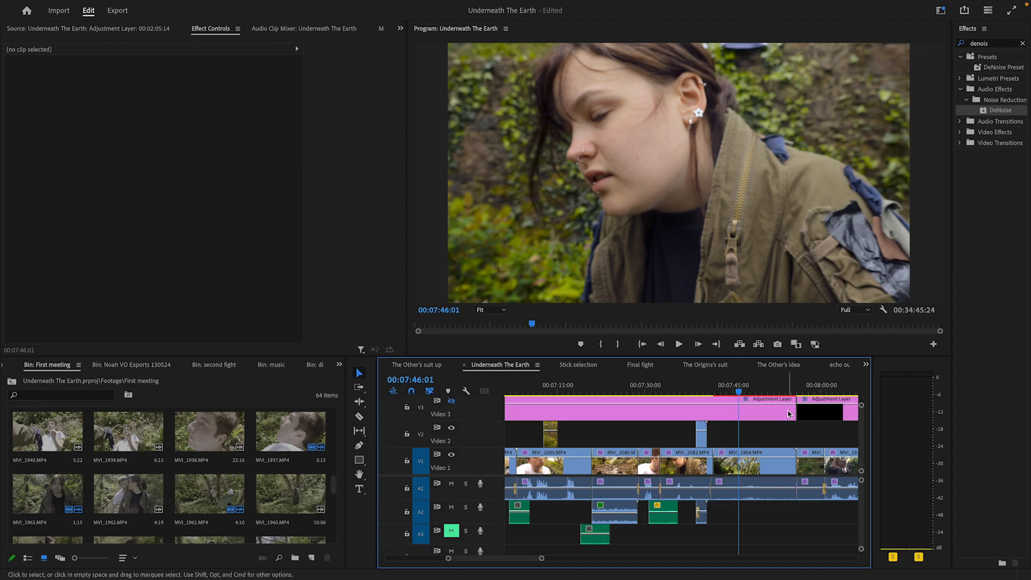
left_click(741, 388)
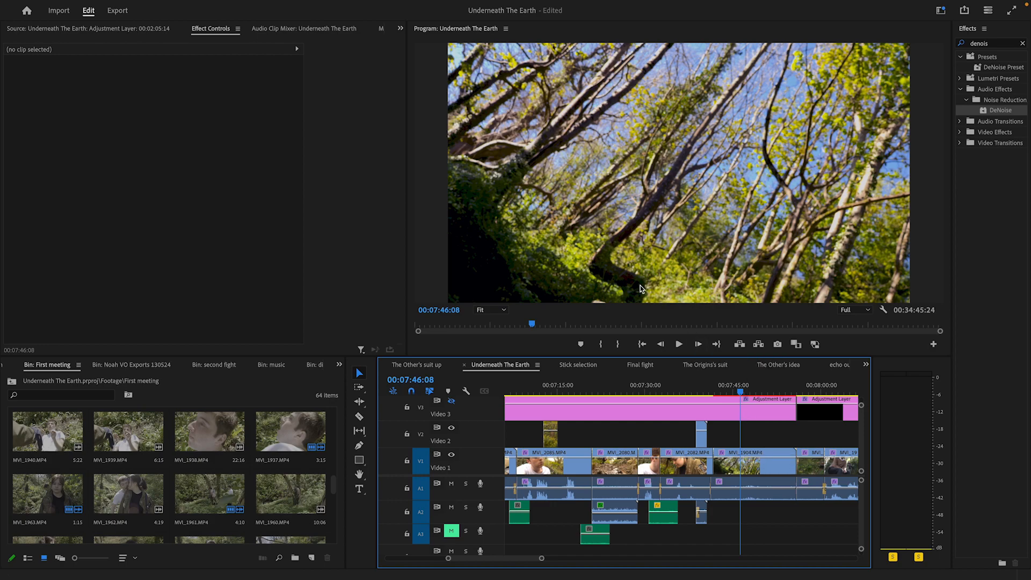
left_click(451, 400)
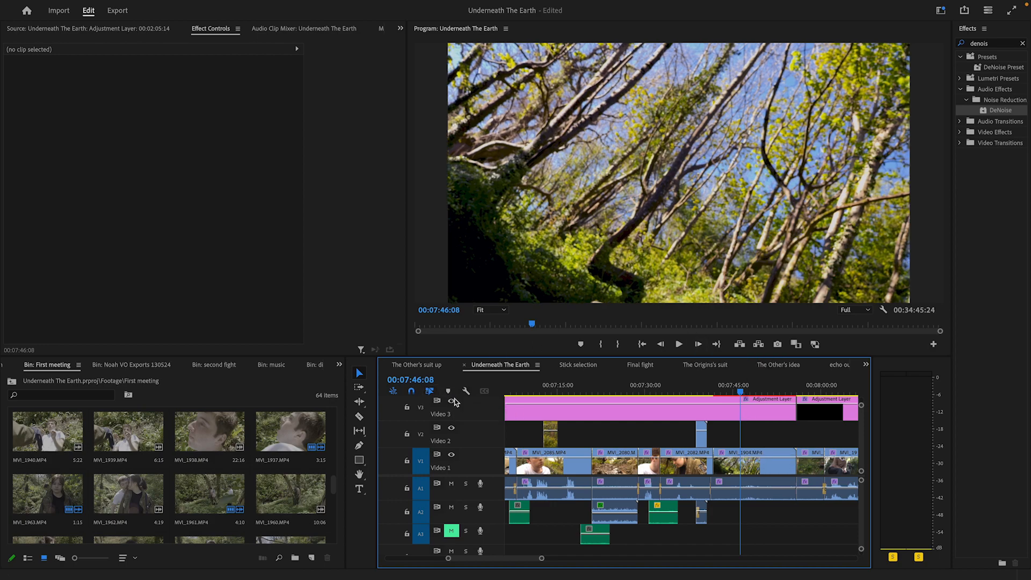
left_click(738, 387)
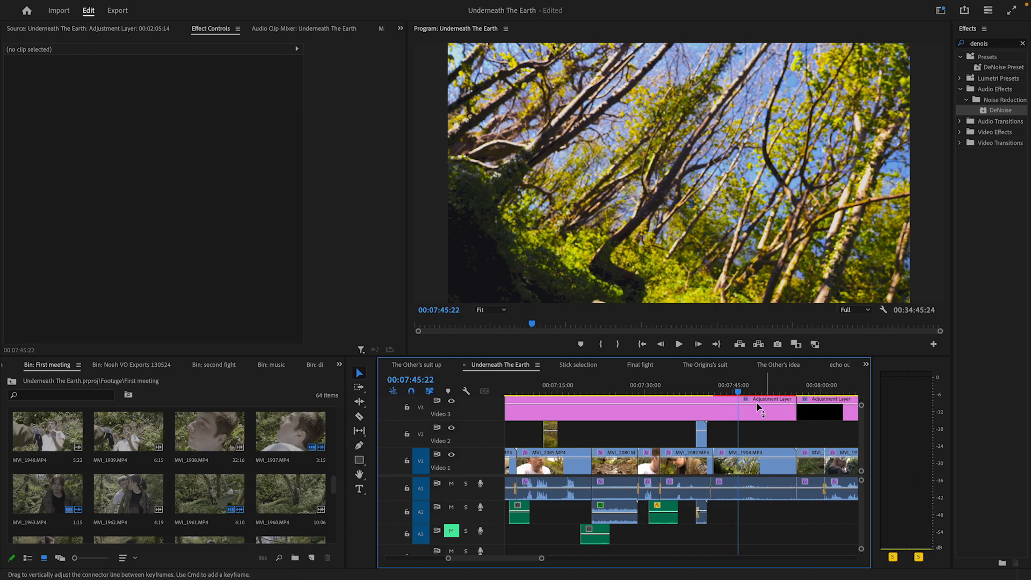
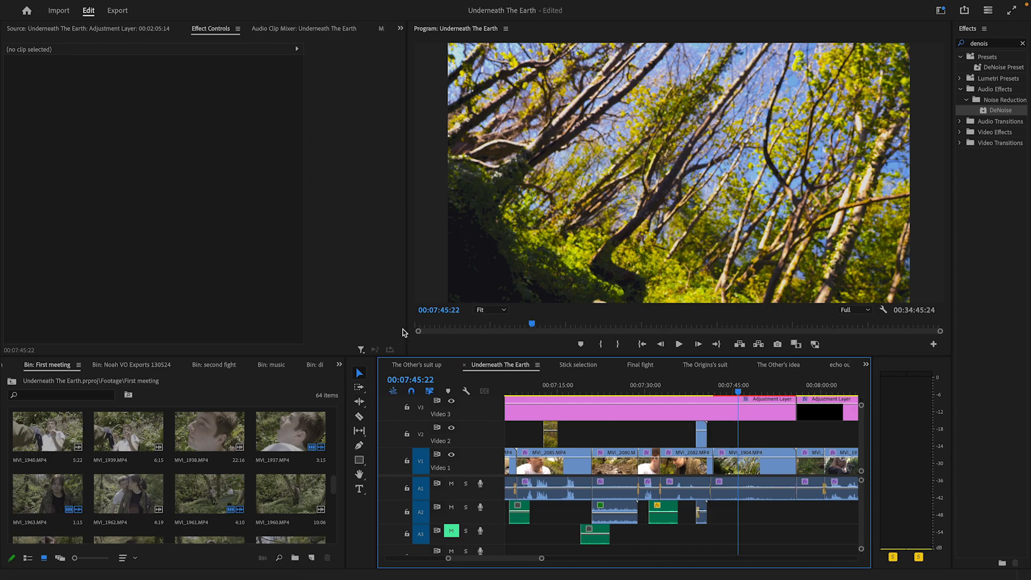
left_click(450, 401)
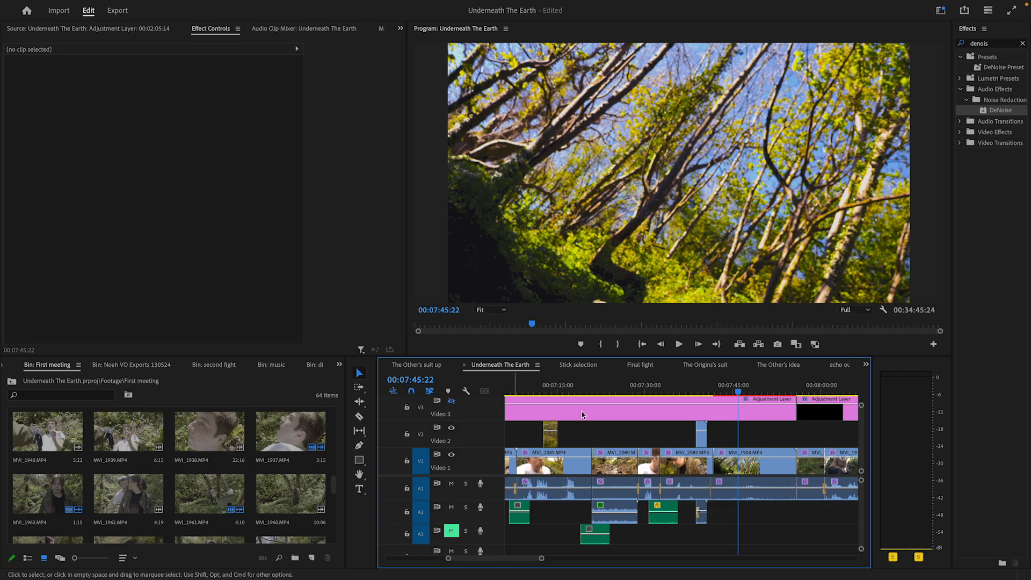
Step: Scrub from the wide woodland shot at 00:07:59:06 to the tree trunk shot at 00:08:20:23
left_click_drag(751, 385, 816, 406)
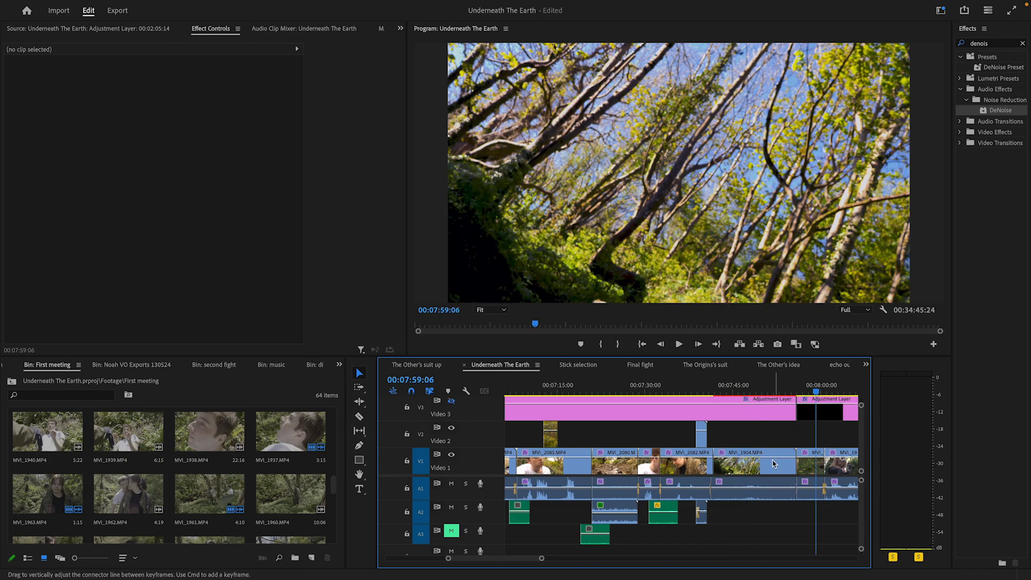
scroll(530, 564, "right", 5)
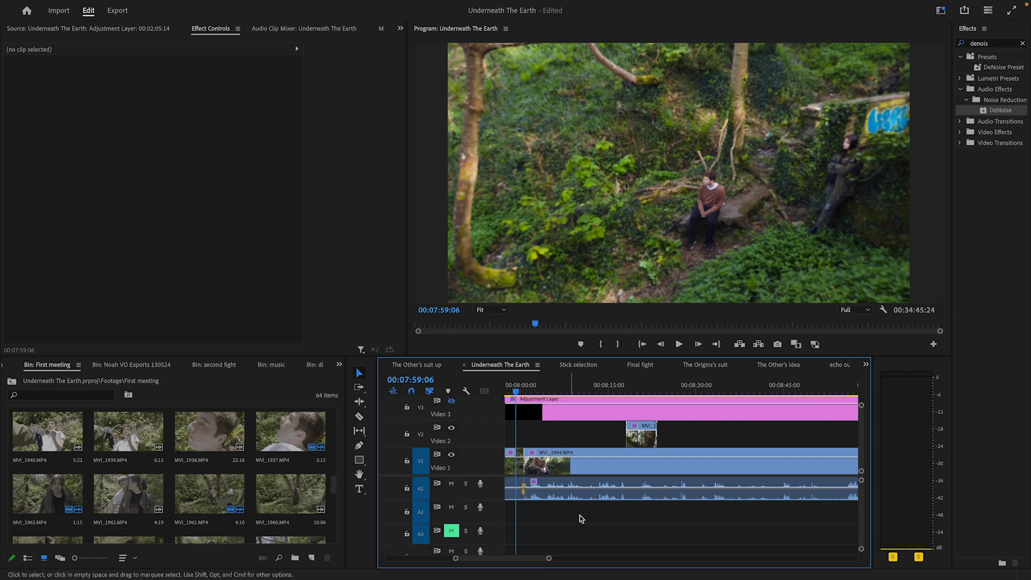
left_click(594, 384)
left_click_drag(598, 421, 643, 431)
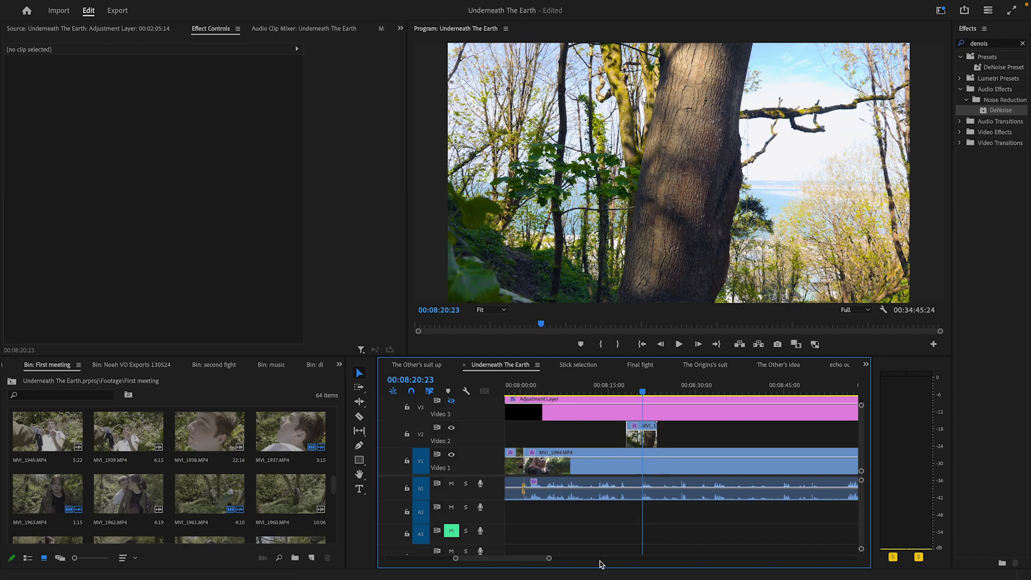
Step: Scrub through the woodland conversation to 00:09:47:15 and across the following cuts to 00:10:06:24, viewing them in closer timeline detail
left_click_drag(553, 557, 570, 559)
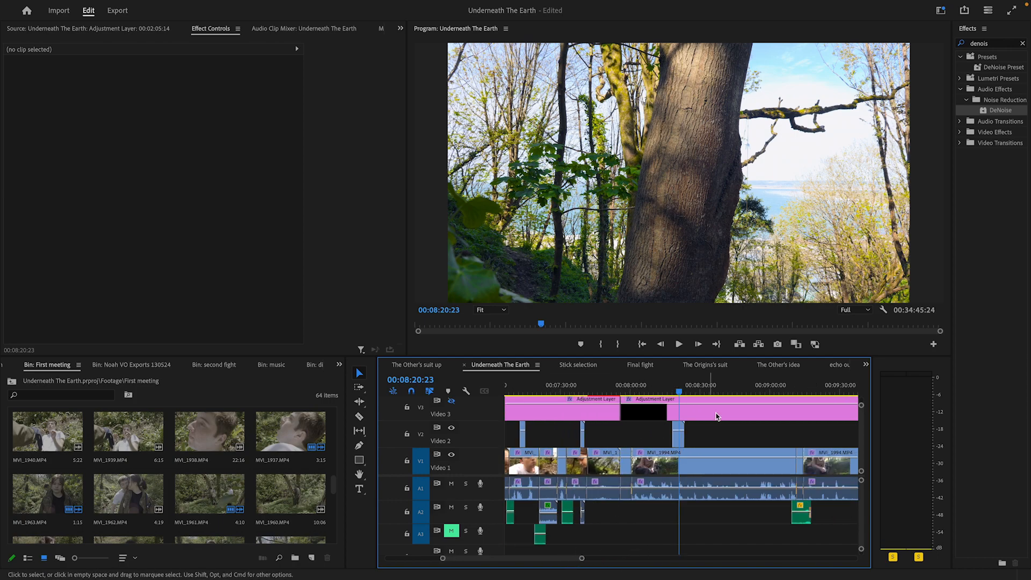
left_click(767, 394)
left_click_drag(772, 398, 803, 407)
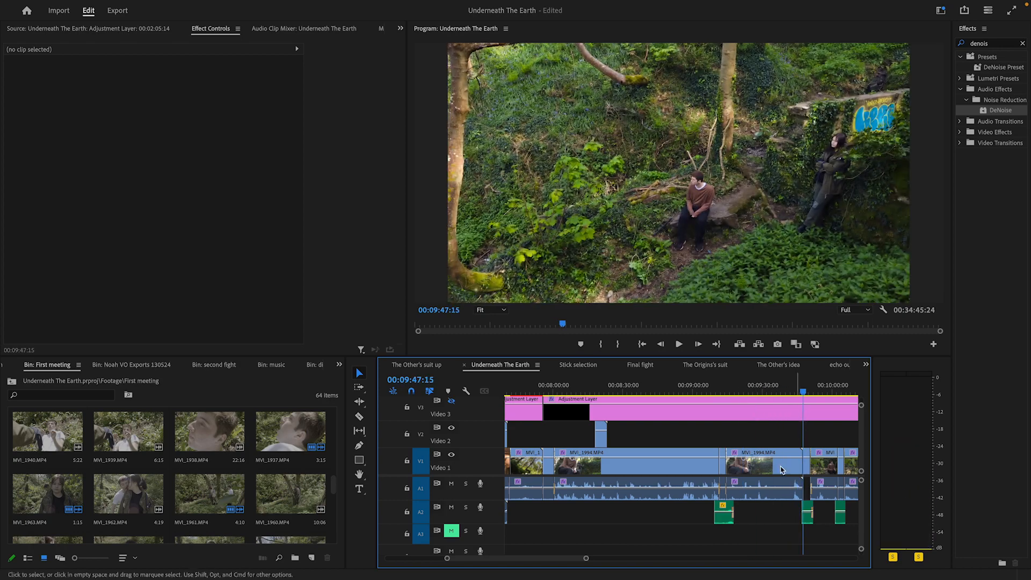
left_click_drag(445, 558, 482, 571)
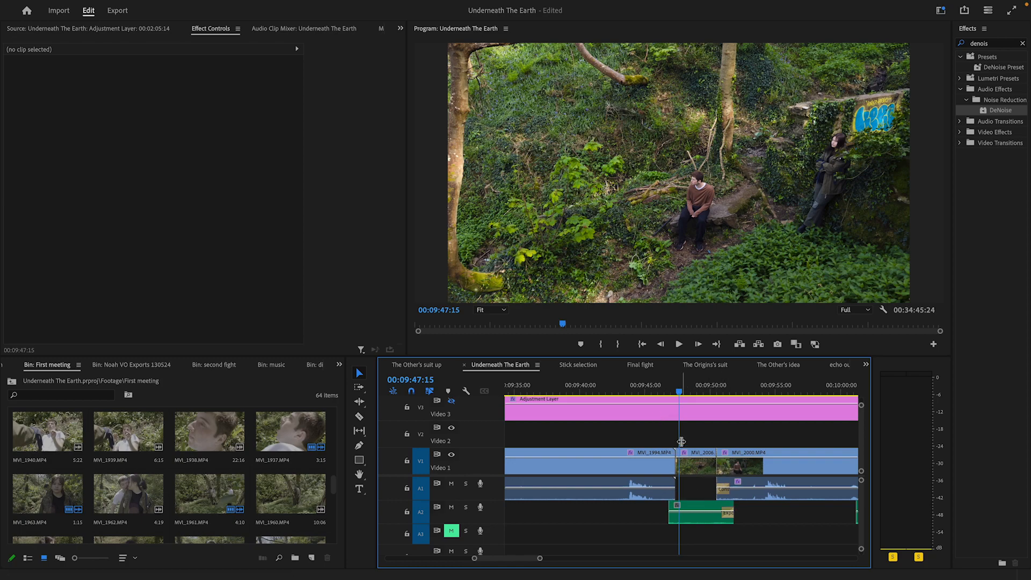
left_click_drag(679, 390, 742, 481)
left_click_drag(758, 398, 815, 416)
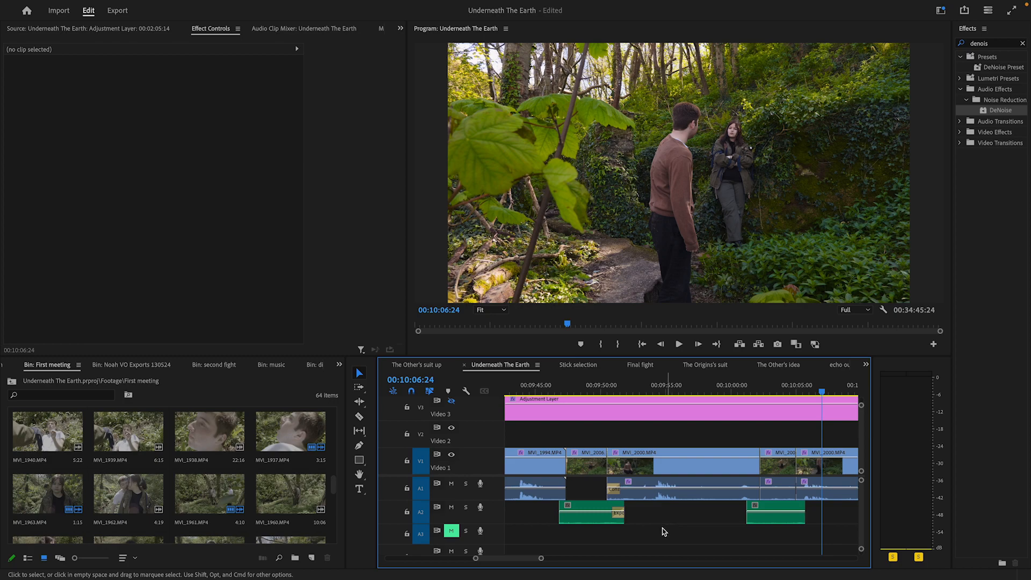
Step: Review the woodland conversation from the wide shot at 00:10:04:16 to the man in the foreground at 00:10:27:13
left_click_drag(530, 554, 538, 557)
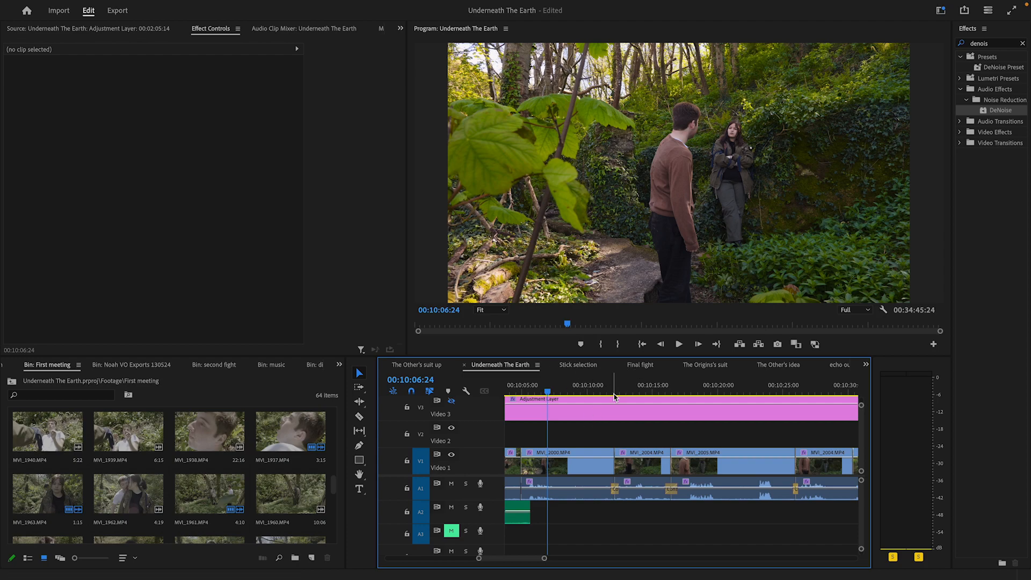
left_click(515, 401)
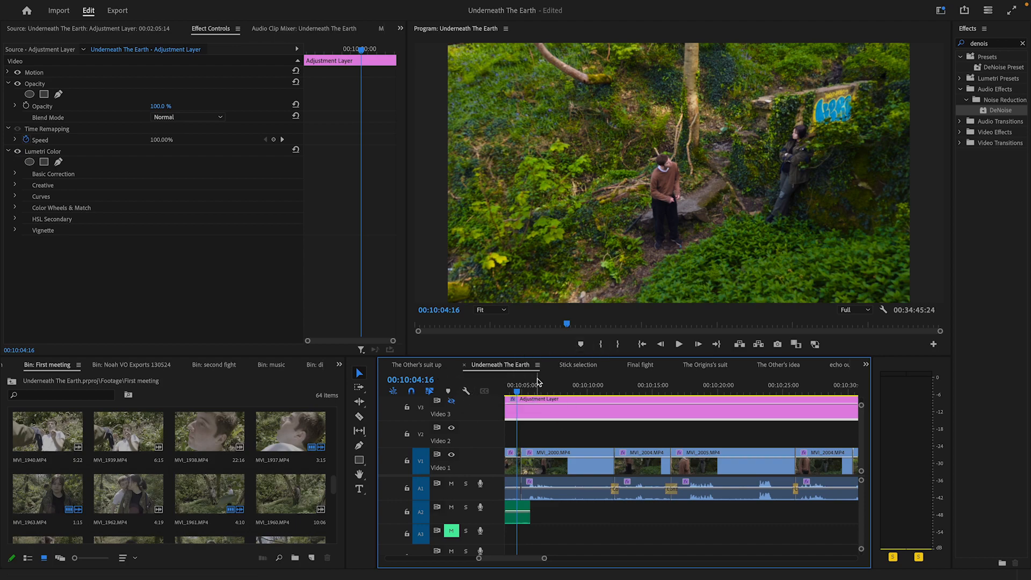
left_click_drag(538, 383, 615, 391)
left_click_drag(627, 385, 727, 407)
key("space")
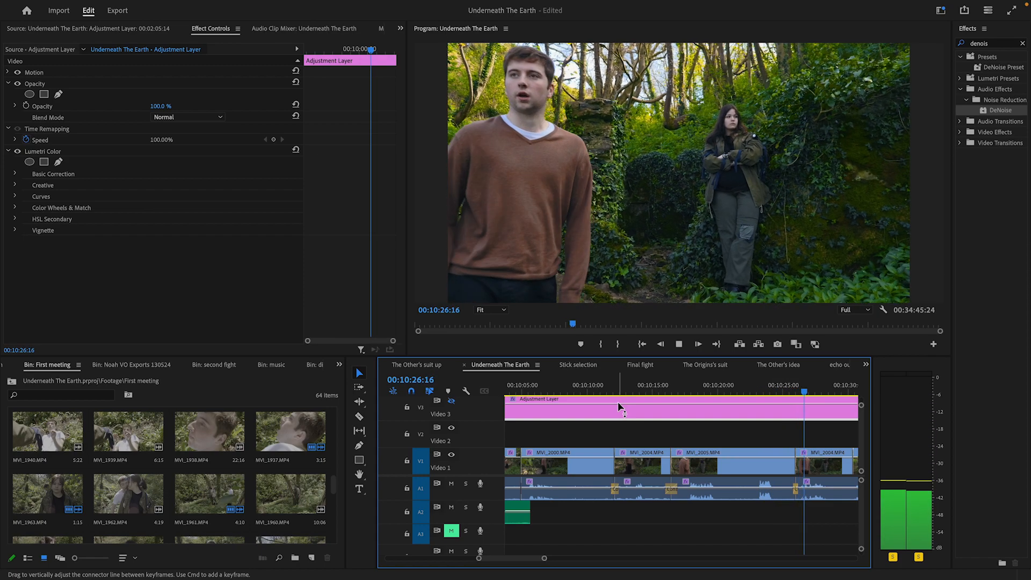
key("space")
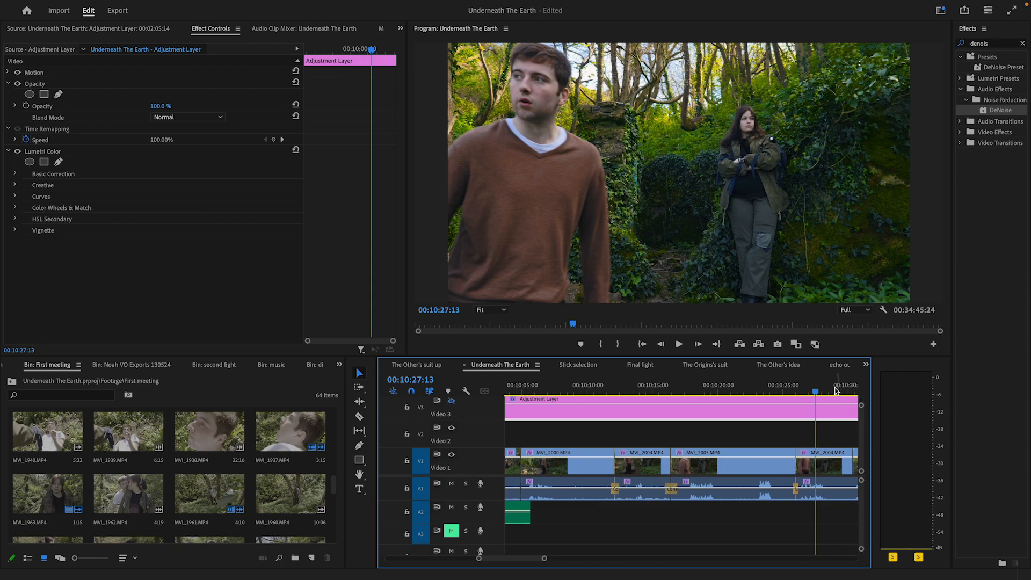
Step: Replay the man's foreground shot to 00:10:27:14, scrub back to 00:10:27:04 and view the clips from 00:10:30 onward
left_click_drag(811, 390, 789, 388)
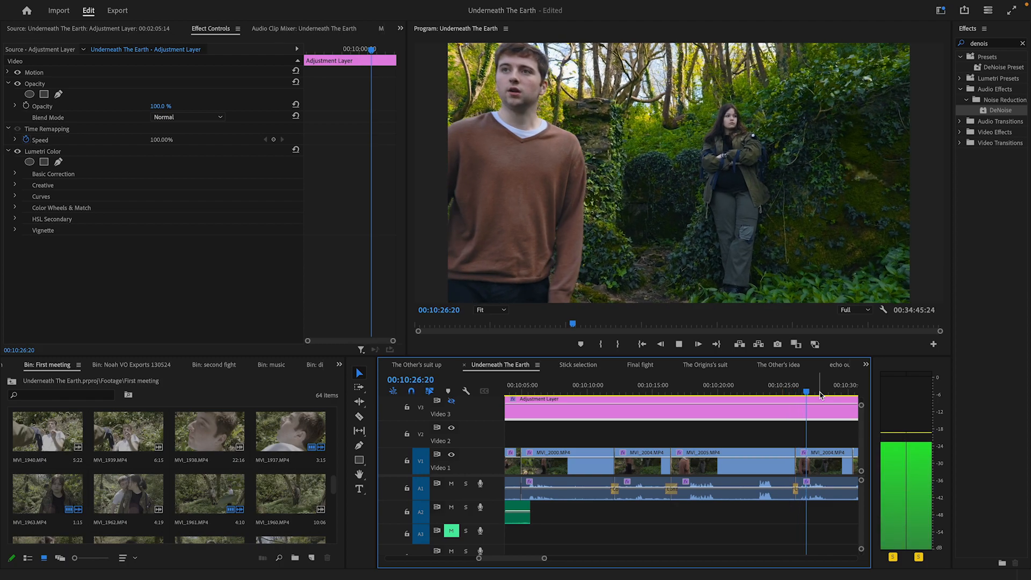
key("space")
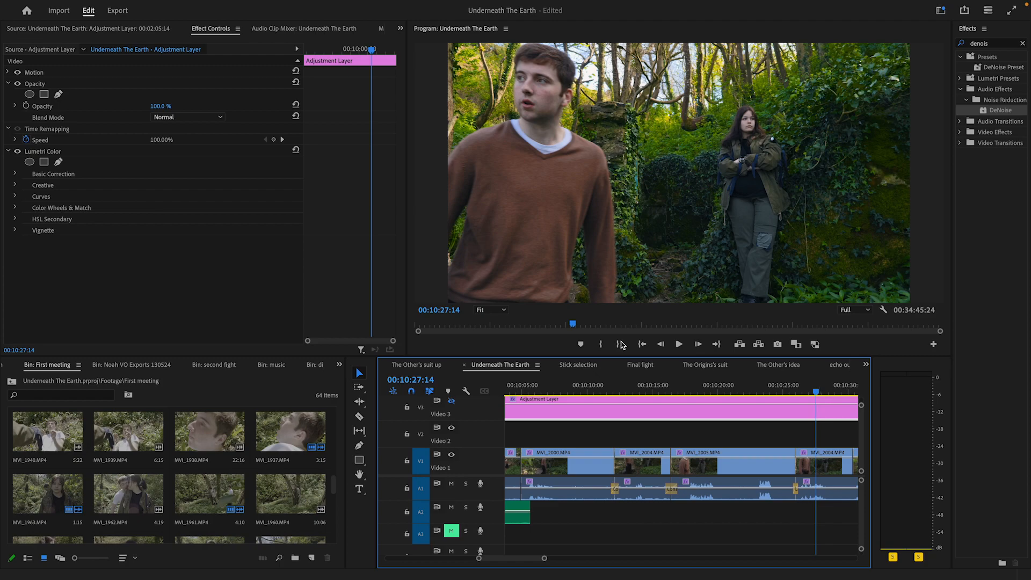
left_click_drag(768, 378, 819, 400)
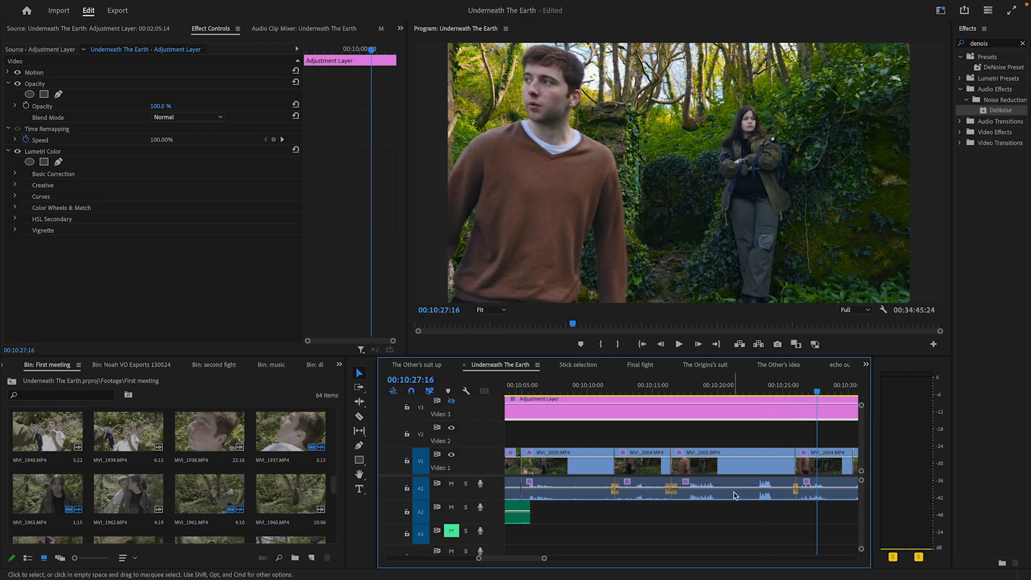
mouse_move(811, 390)
left_mouse_down()
mouse_move(790, 392)
mouse_move(811, 392)
left_mouse_up()
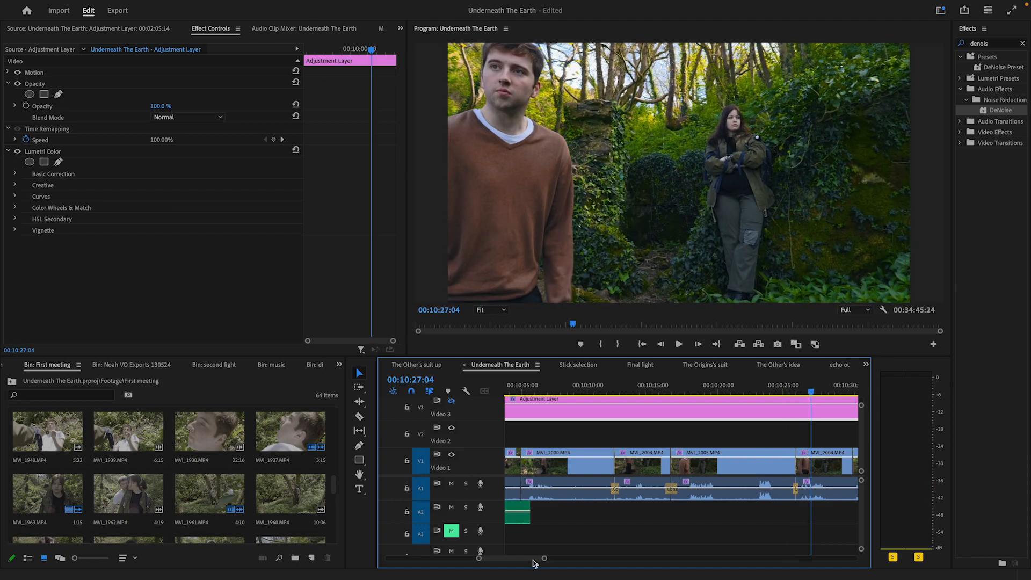
scroll(533, 558, "down", 4)
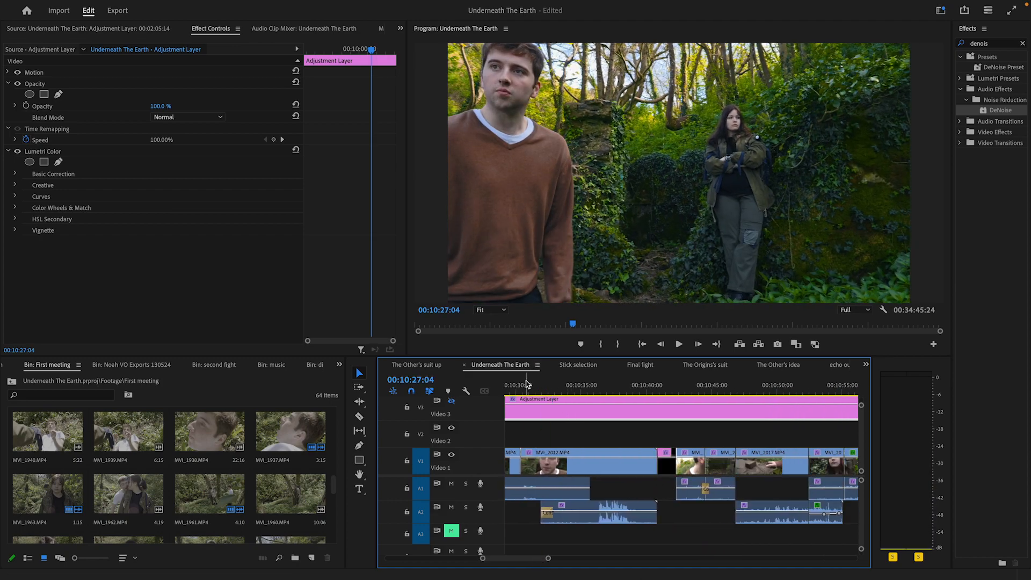
Step: Play the man's close-up from 00:10:30:14 to 00:10:31:20 and select the preceding MVI_2004.MP4 clip
left_click_drag(523, 386, 526, 436)
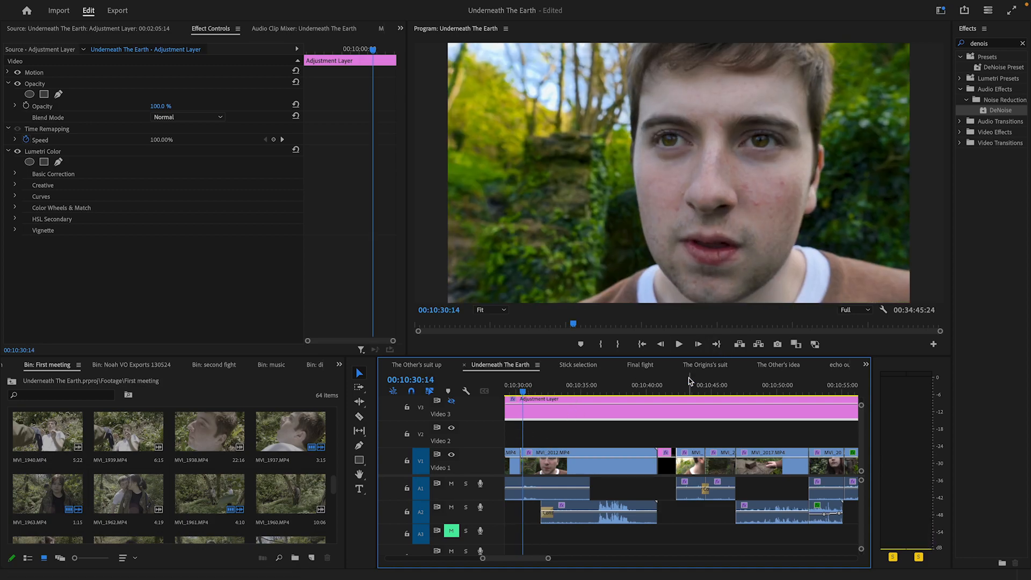
left_click(678, 347)
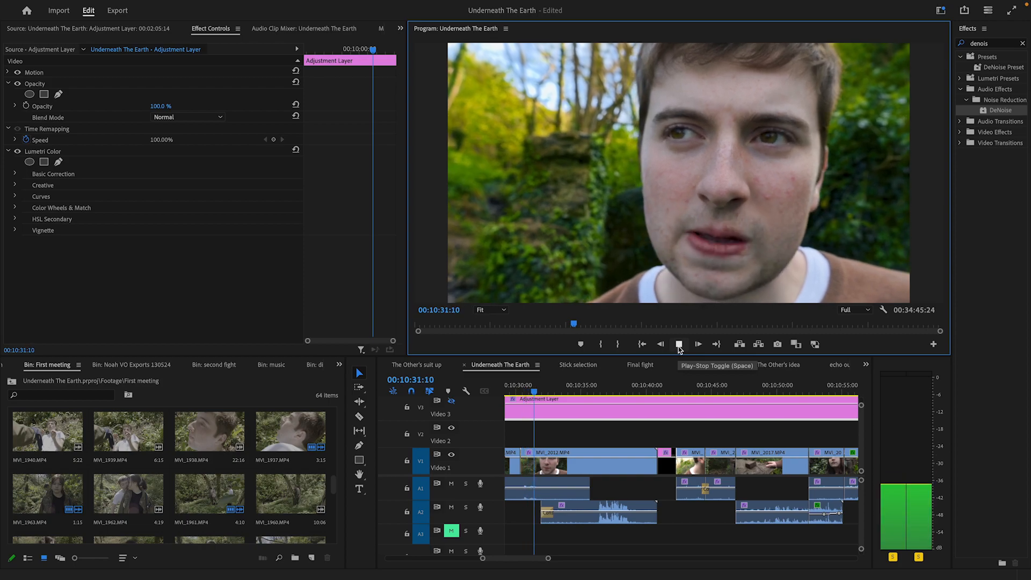
left_click(678, 347)
left_click_drag(488, 559, 488, 559)
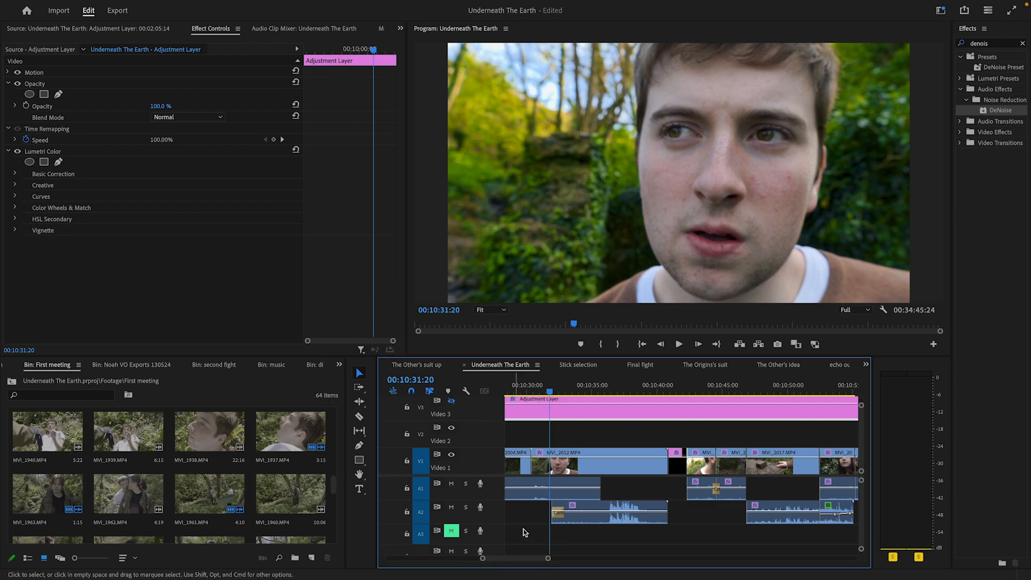
left_click(521, 472)
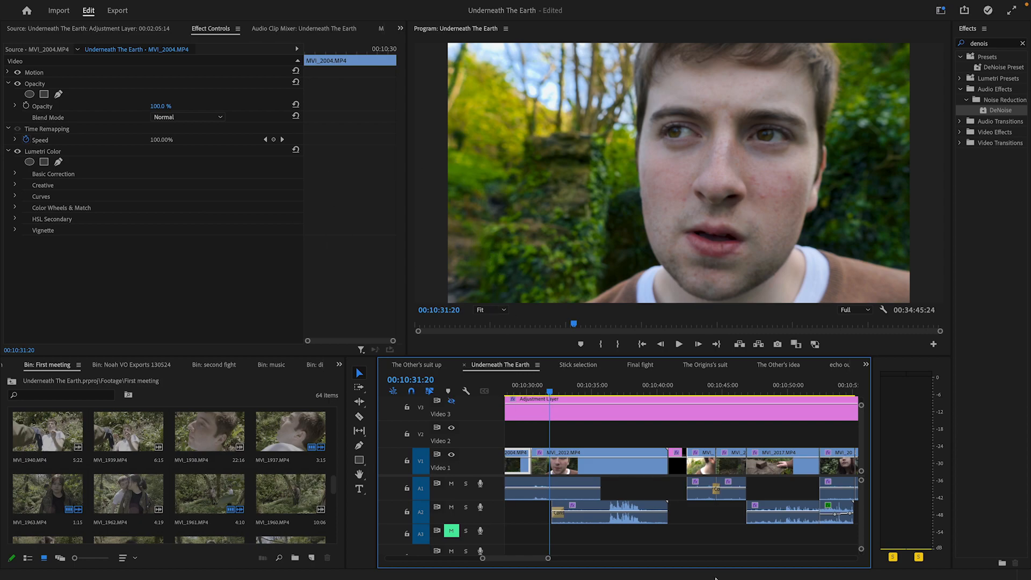
Step: Scrub through the man's close-up to the dramatic black screen at 00:10:41:14 and review the following shot up to 00:10:44:11
left_click_drag(608, 382, 659, 389)
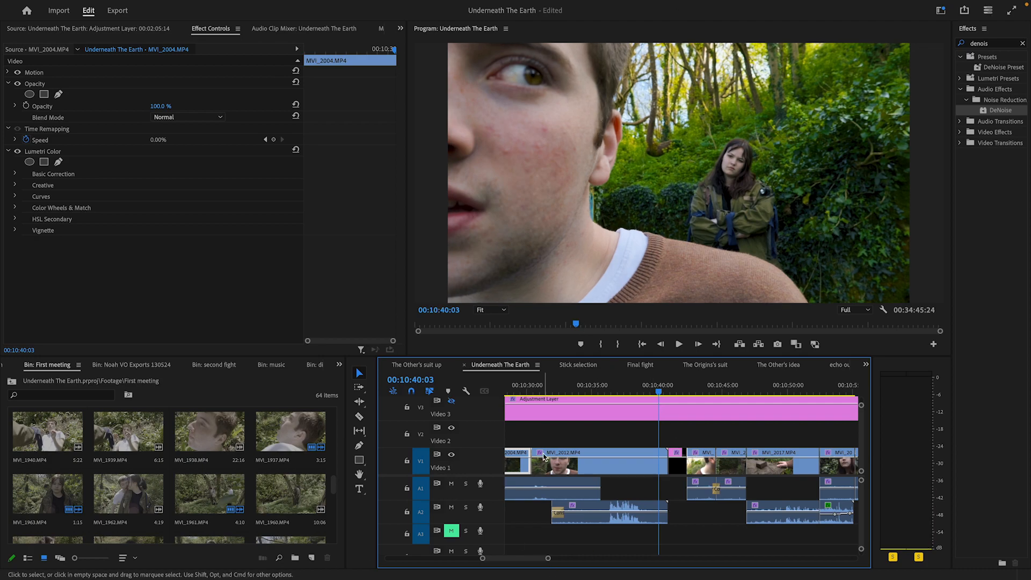
left_click_drag(509, 384, 677, 396)
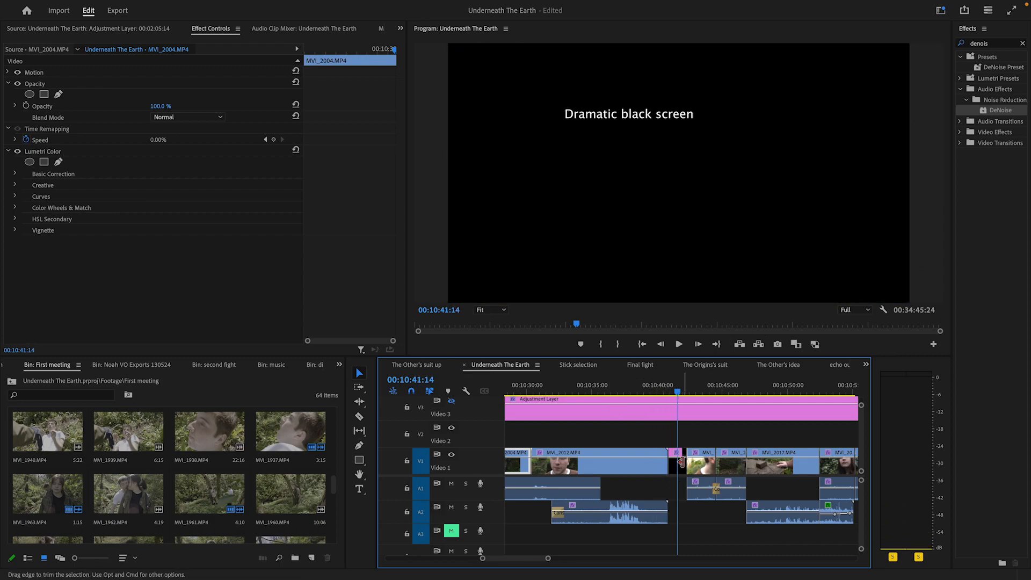
mouse_move(677, 396)
left_mouse_down()
mouse_move(667, 395)
mouse_move(684, 395)
left_mouse_up()
key("space")
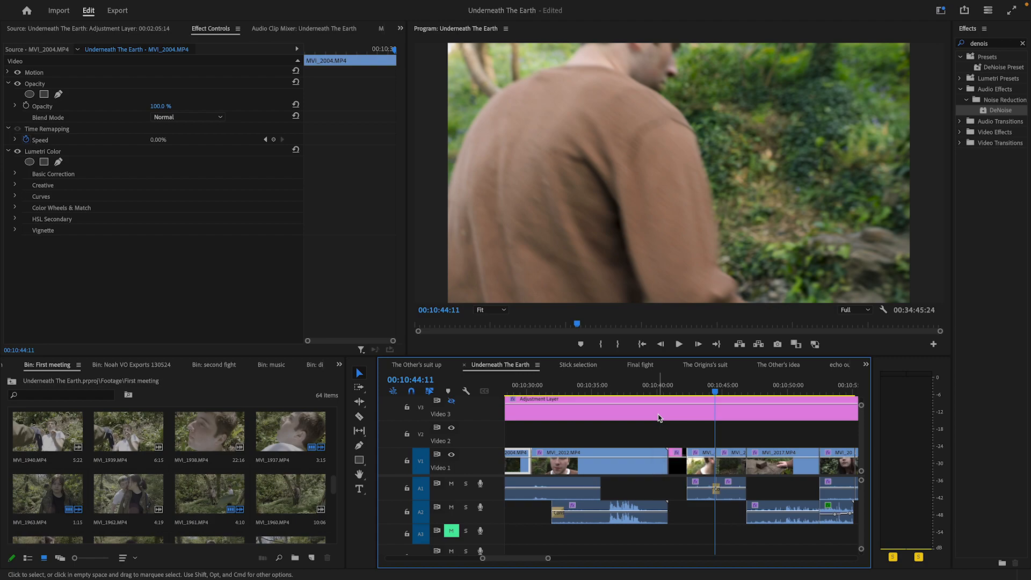
mouse_move(850, 8)
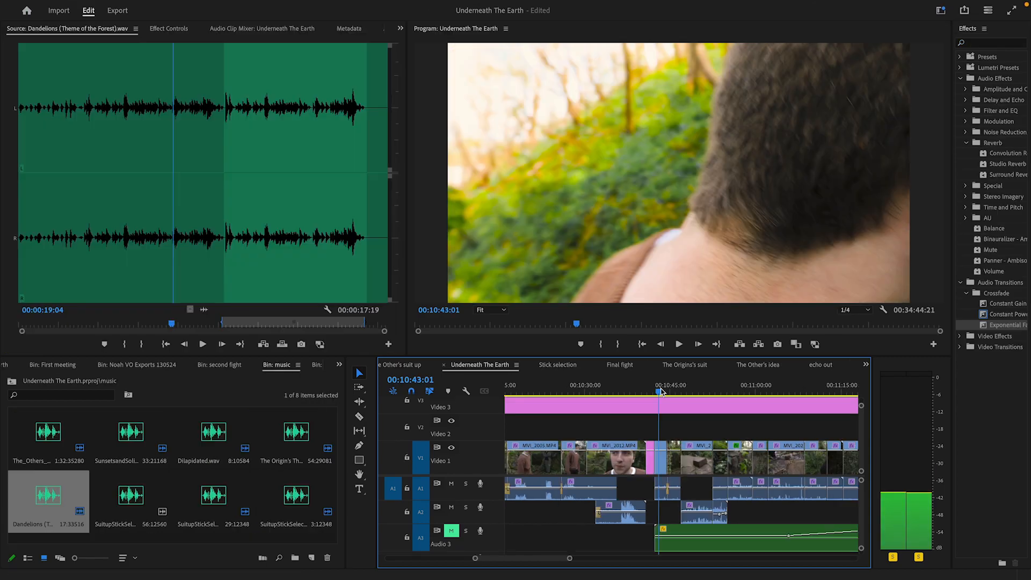
Step: Review the hand-on-stone shots from 00:10:48:06 to 00:10:50:24 with the warmer grade
left_click_drag(669, 393, 685, 393)
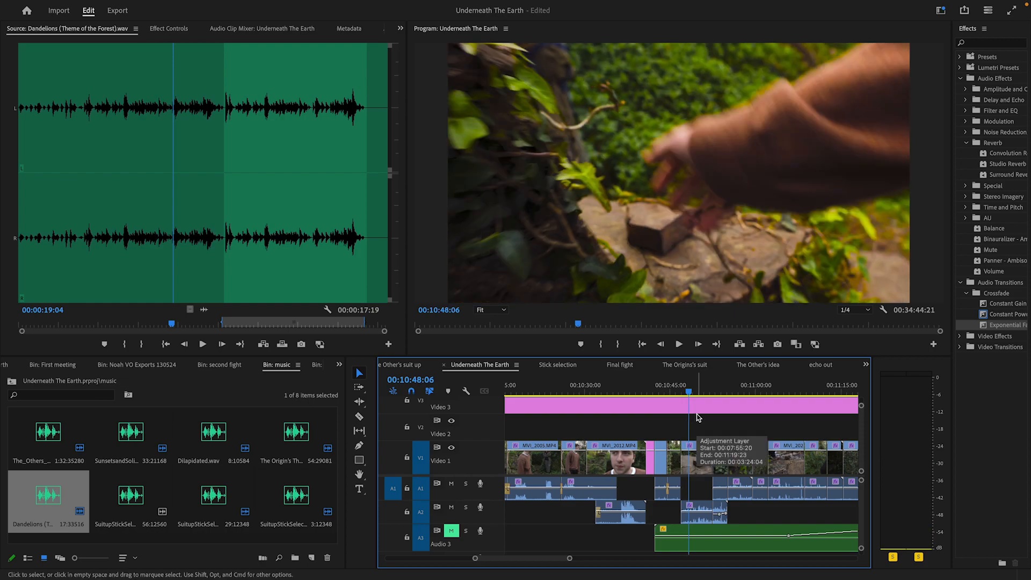
key("space")
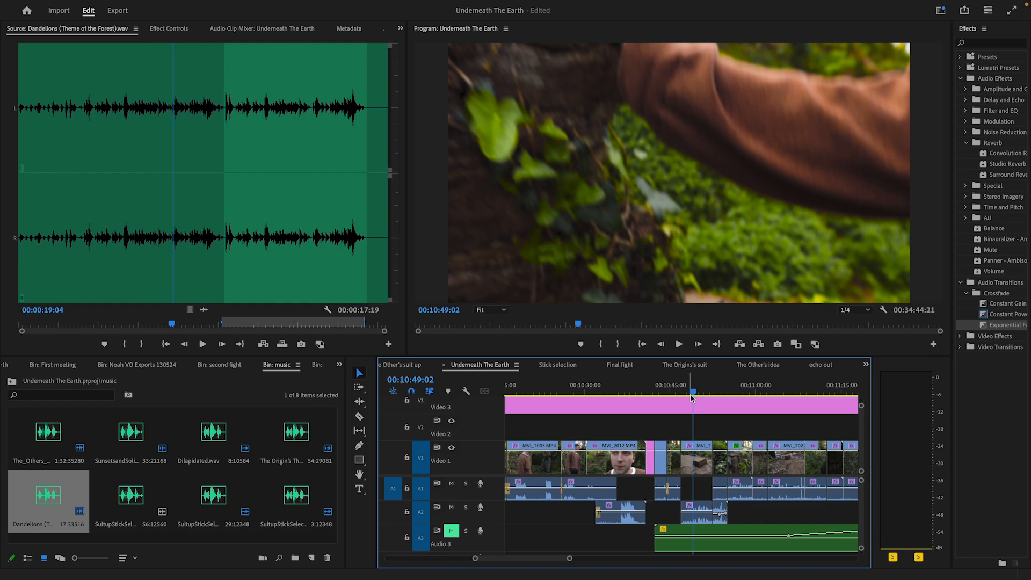
key("space")
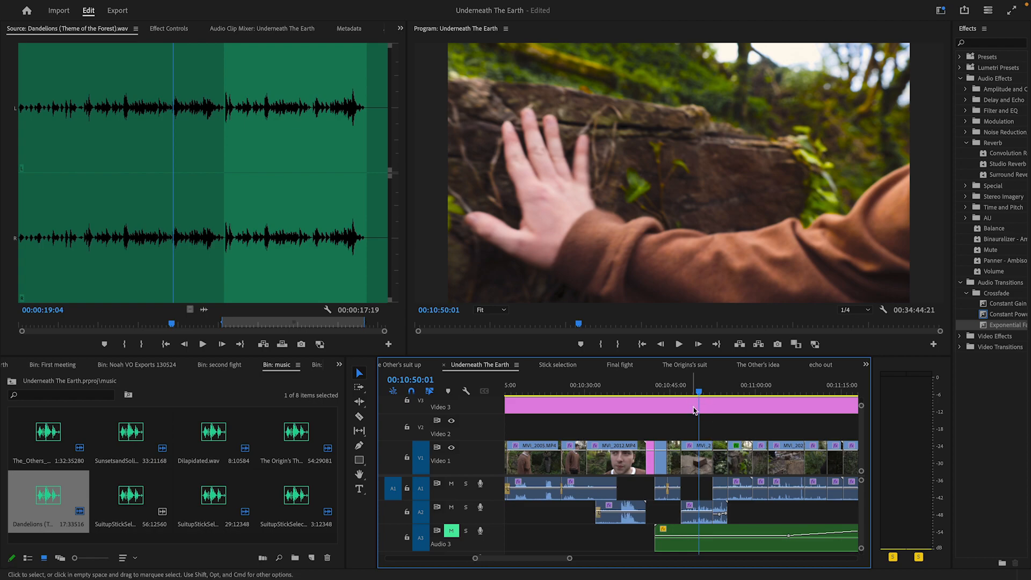
left_click_drag(698, 395, 728, 393)
left_click(703, 390)
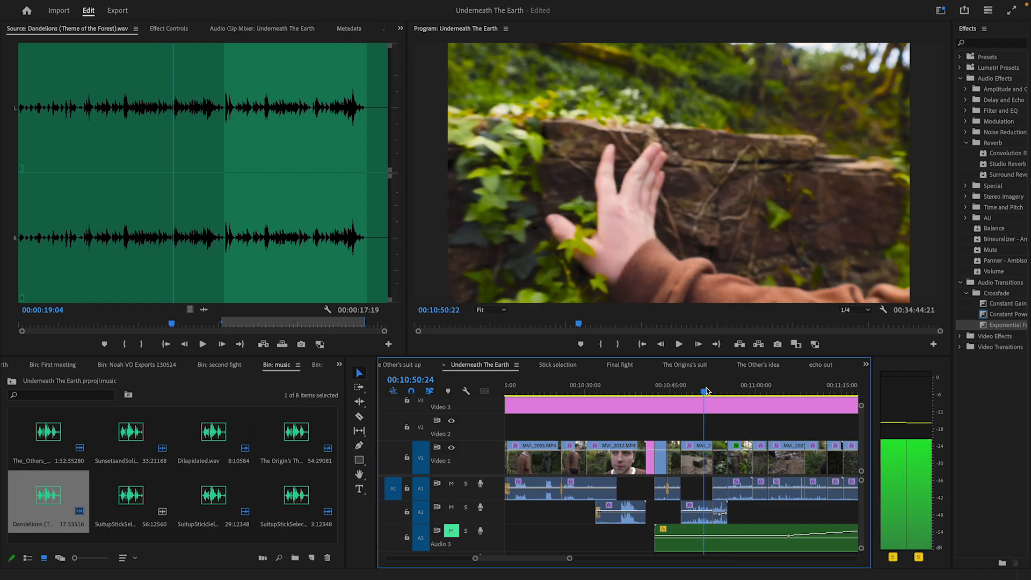
Step: Play the sequence from 00:10:50:24 past the outstretched arm shot to the woman's close-up at 00:11:04:20
left_click(678, 344)
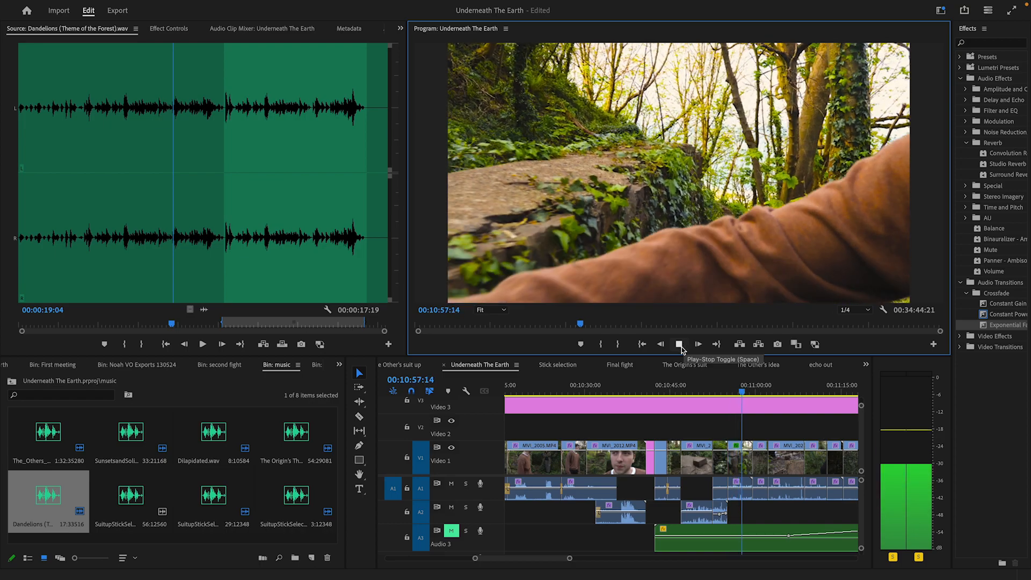
key("space")
left_click(762, 423)
key("space")
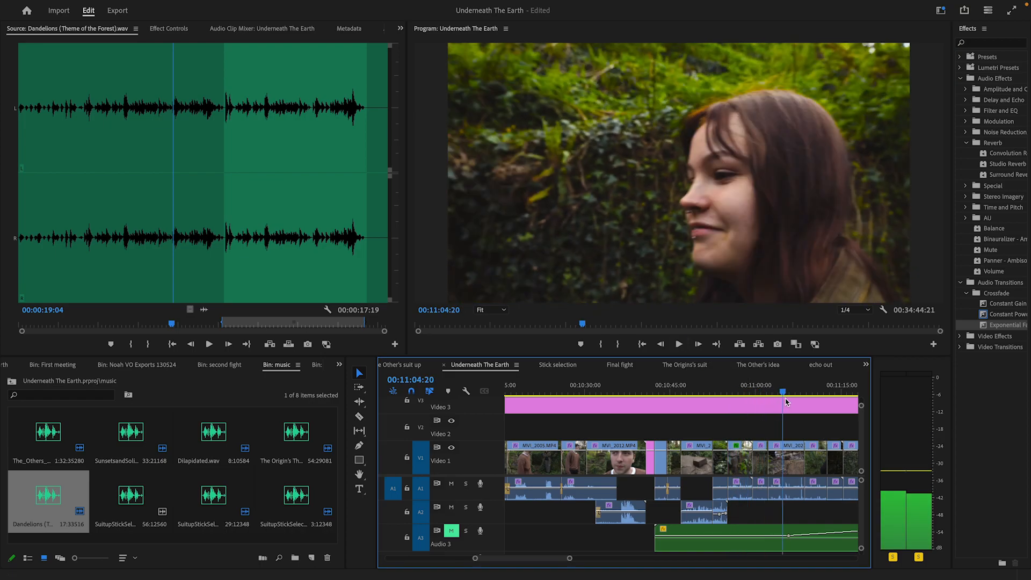
Step: Replay the woman's close-up from 00:11:00:02 to 00:11:01:08
left_click_drag(761, 420, 756, 420)
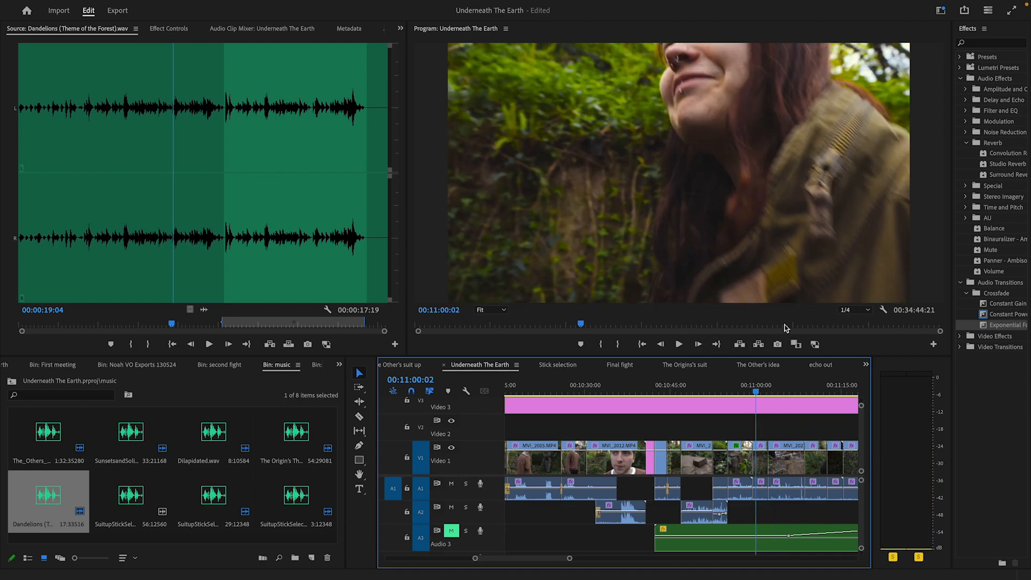
key("space")
key("space")
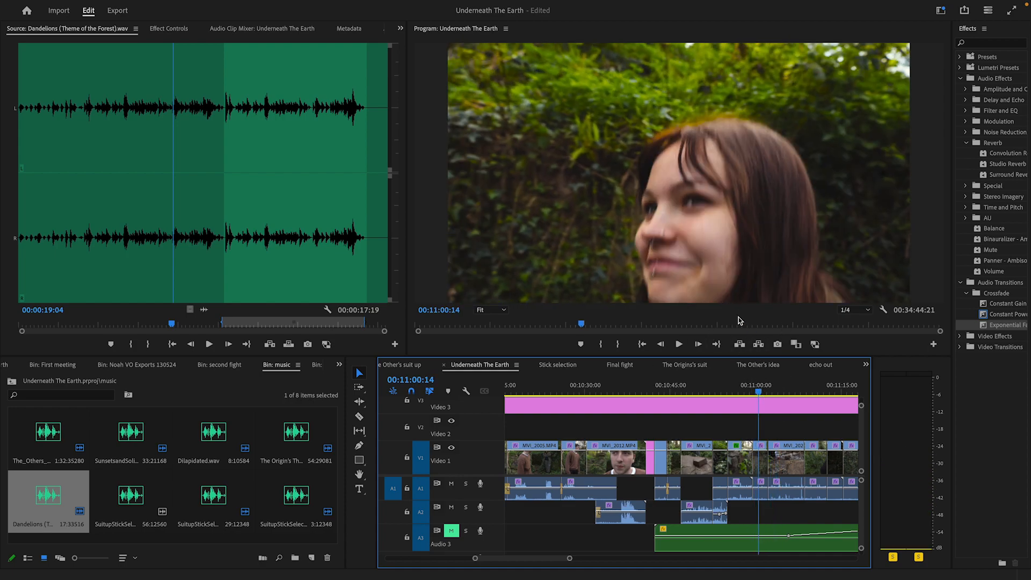
mouse_move(762, 392)
left_mouse_down()
mouse_move(776, 394)
mouse_move(760, 392)
left_mouse_up()
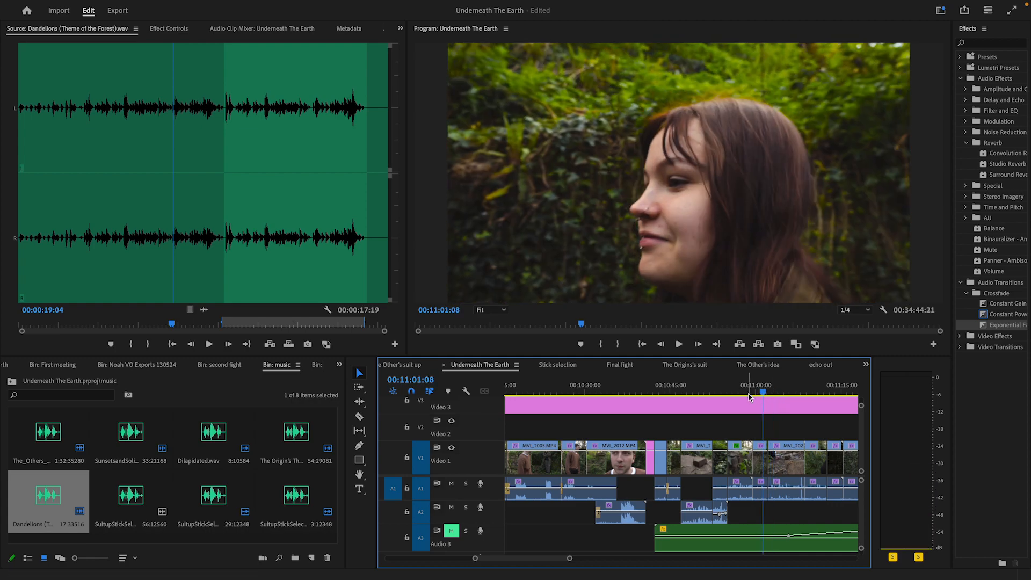
Step: Scrub from the man's back shot at 00:11:10:24 to the seated woodland conversation at 00:11:22:05
left_click_drag(569, 558, 582, 557)
left_click_drag(683, 392, 718, 402)
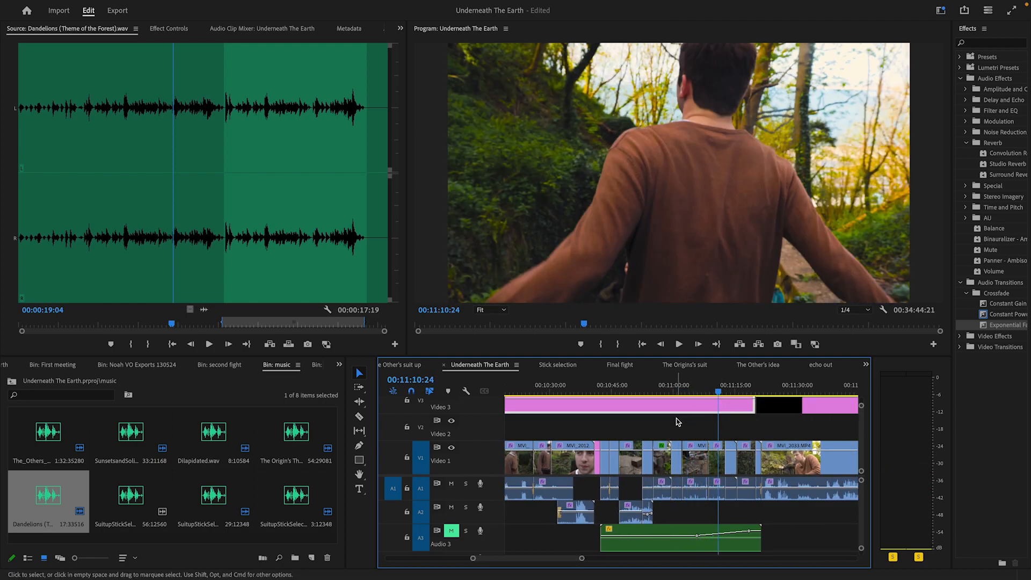
left_click_drag(719, 390, 767, 407)
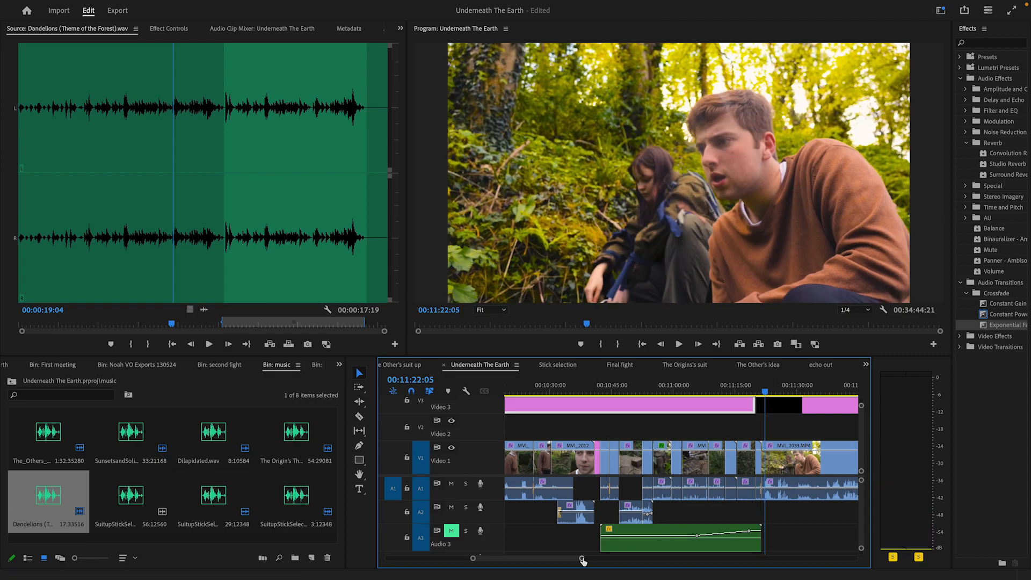
Step: Scrub the seated conversation from 00:11:22:05 through 00:11:48:02 to the woman's profile shot at 00:12:24:10
scroll(577, 558, "right", 5)
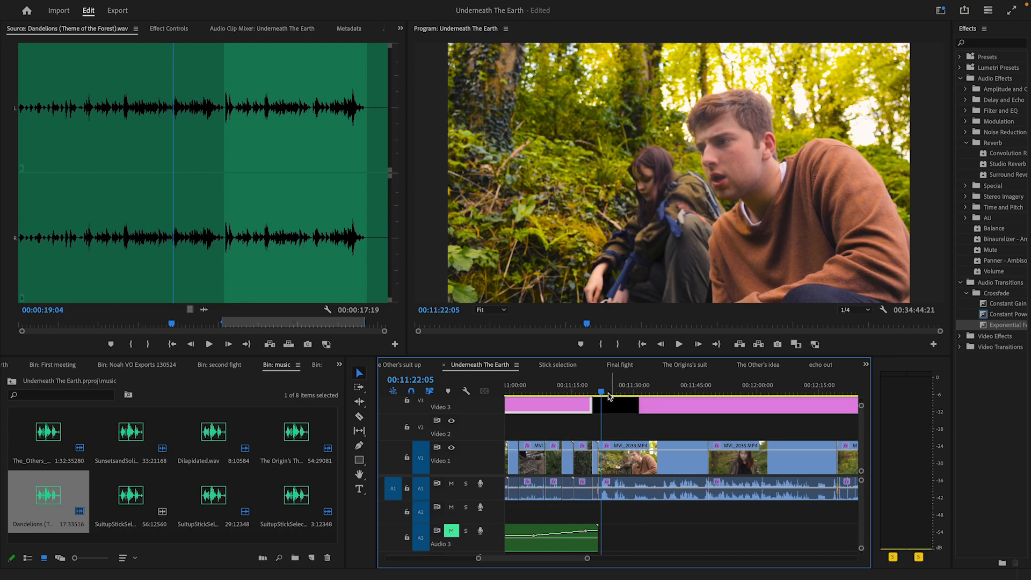
left_click_drag(603, 395, 708, 418)
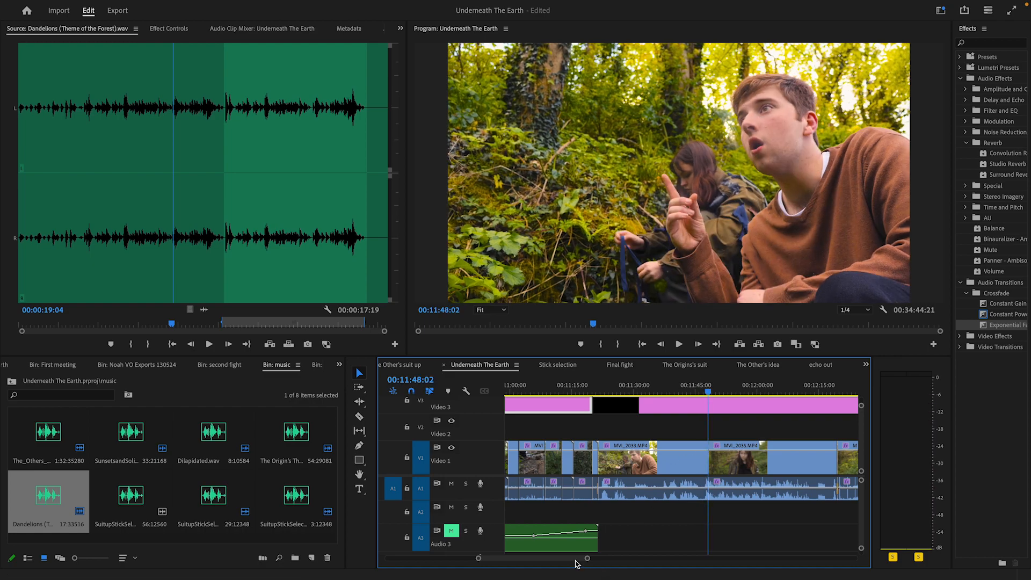
left_click_drag(575, 563, 579, 562)
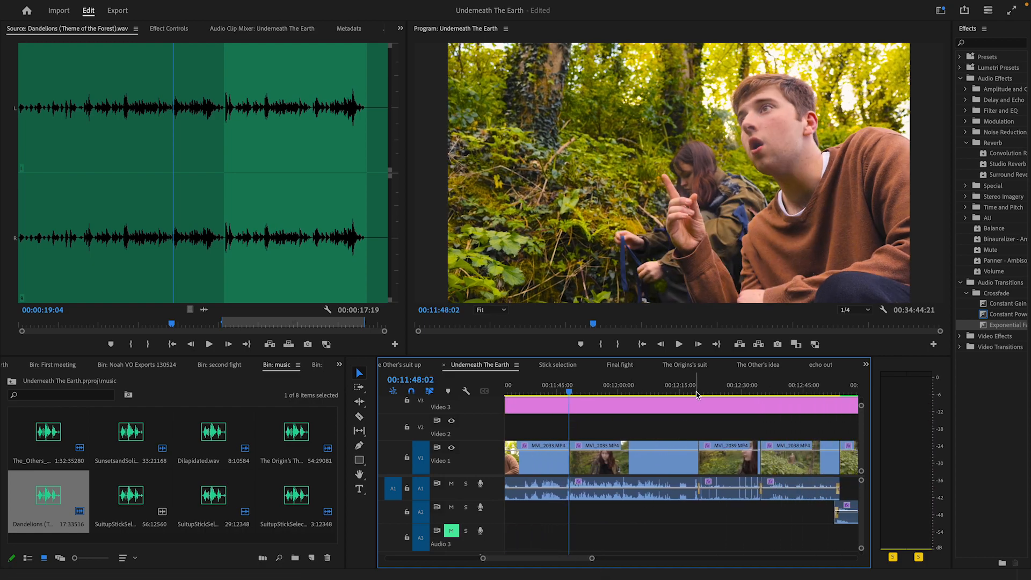
left_click_drag(697, 394, 717, 395)
scroll(584, 559, "down", 5)
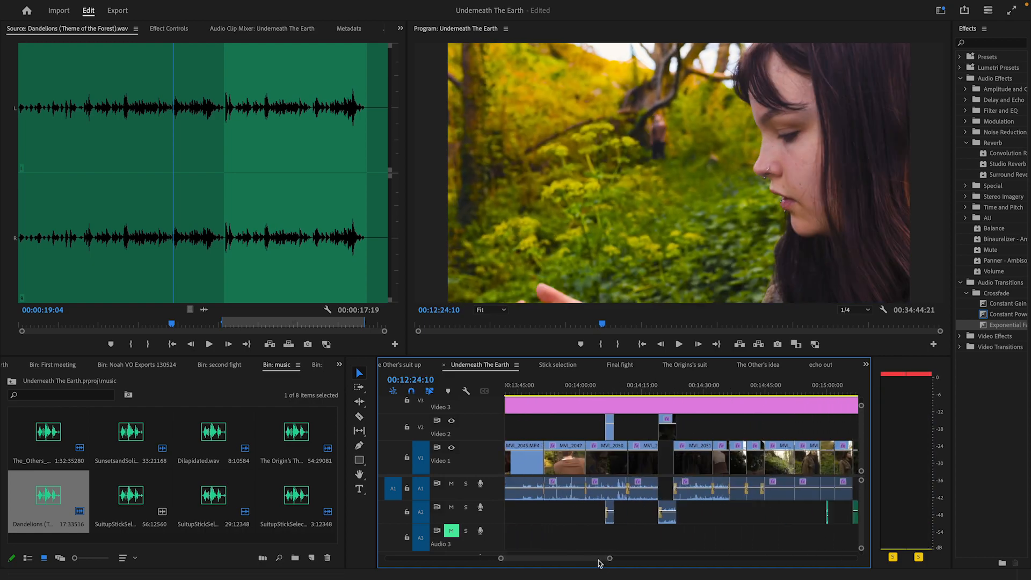
Step: Examine the run of clips following 00:12:24:10 in a wider timeline view, marking out the range without keeping it selected
left_click_drag(603, 558, 643, 558)
left_click_drag(685, 482, 755, 449)
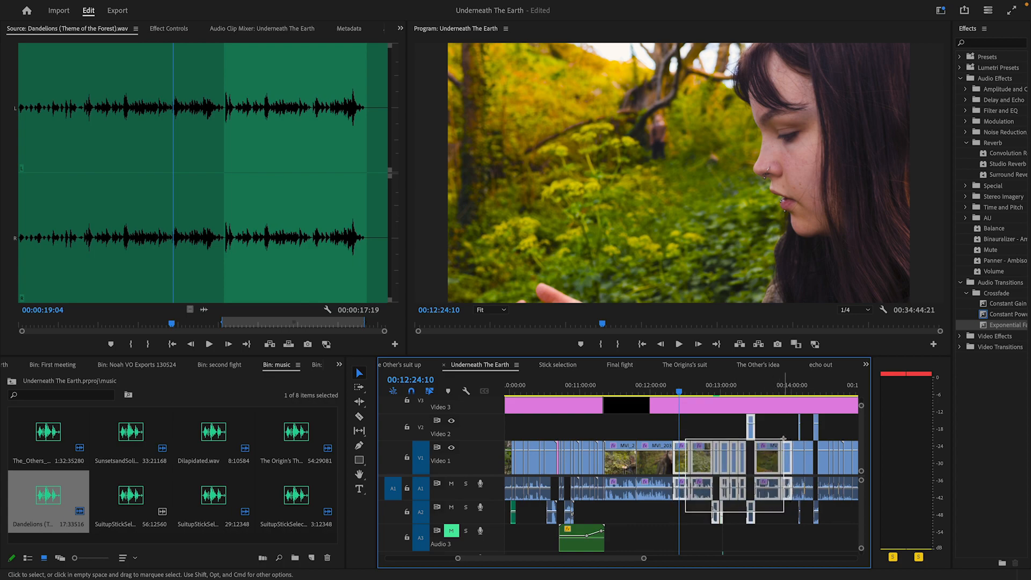
left_click_drag(784, 438, 681, 515)
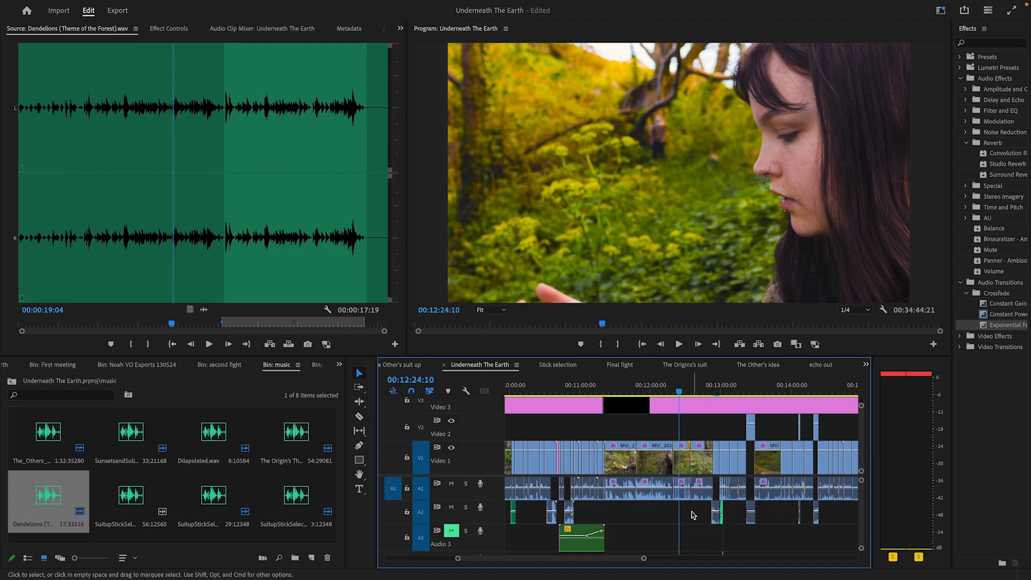
left_click_drag(458, 560, 514, 558)
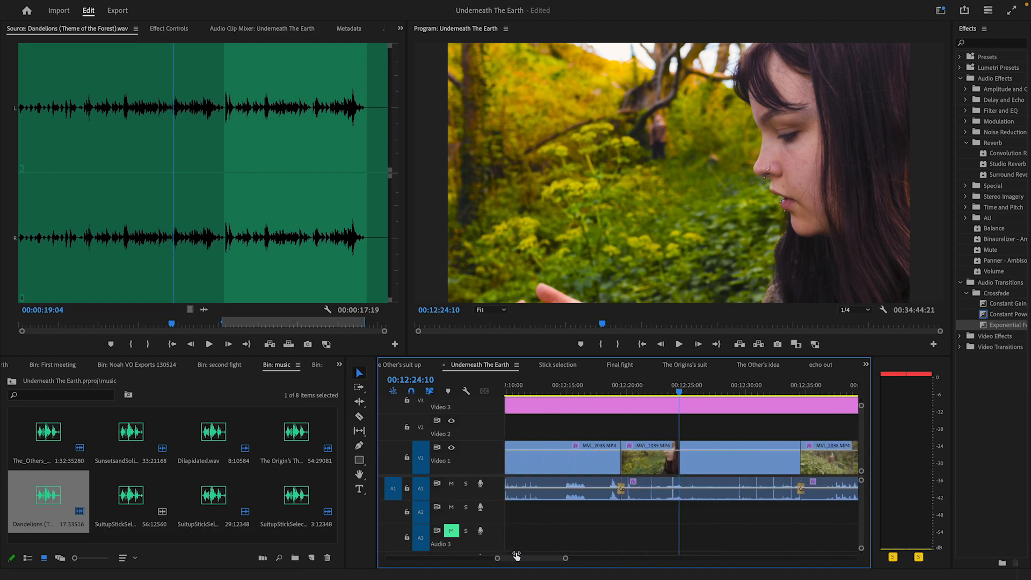
Step: Scrub from the woman's profile shot through 00:13:02:06 and 00:13:18:08 to the shot of both characters at 00:14:57:02
left_click_drag(692, 396, 849, 430)
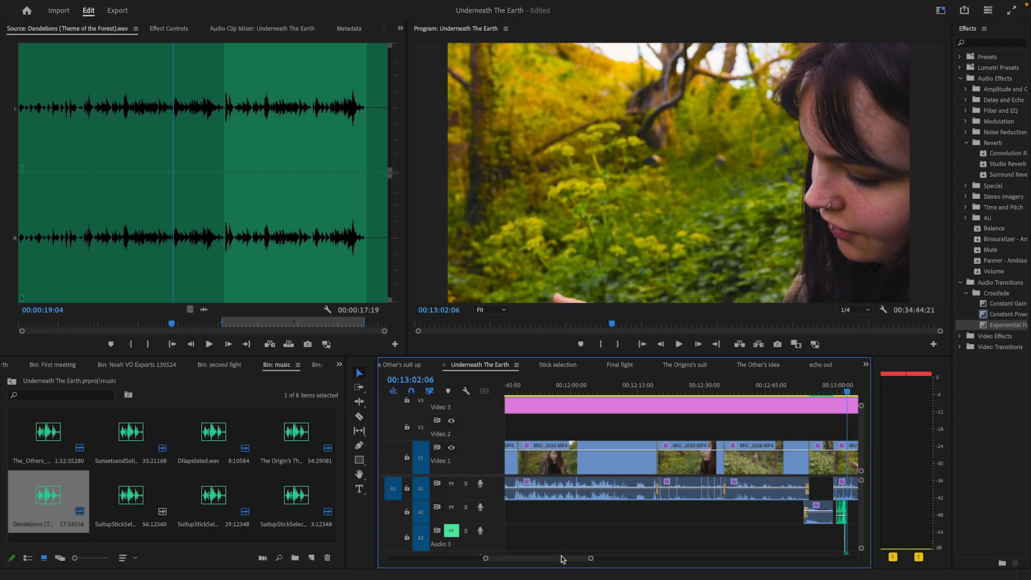
left_click_drag(561, 558, 571, 560)
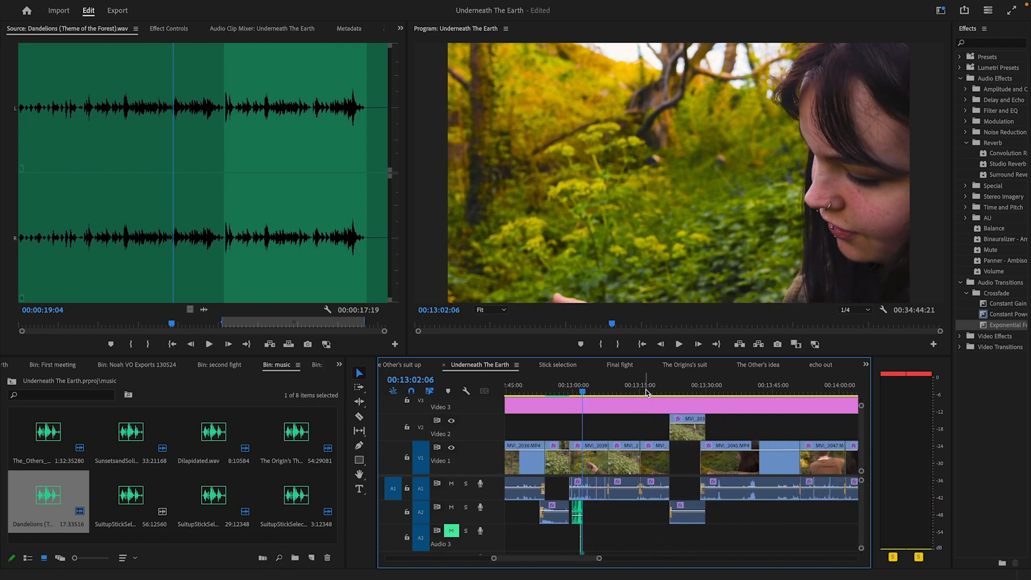
left_click_drag(651, 393, 655, 393)
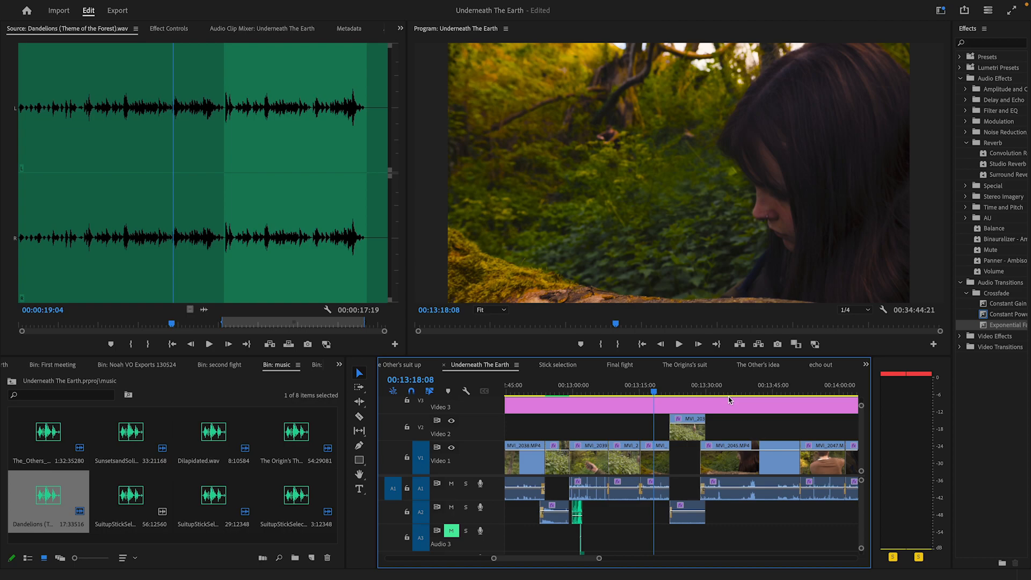
left_click_drag(729, 392, 783, 446)
mouse_move(561, 562)
left_mouse_down()
mouse_move(528, 563)
mouse_move(543, 560)
left_mouse_up()
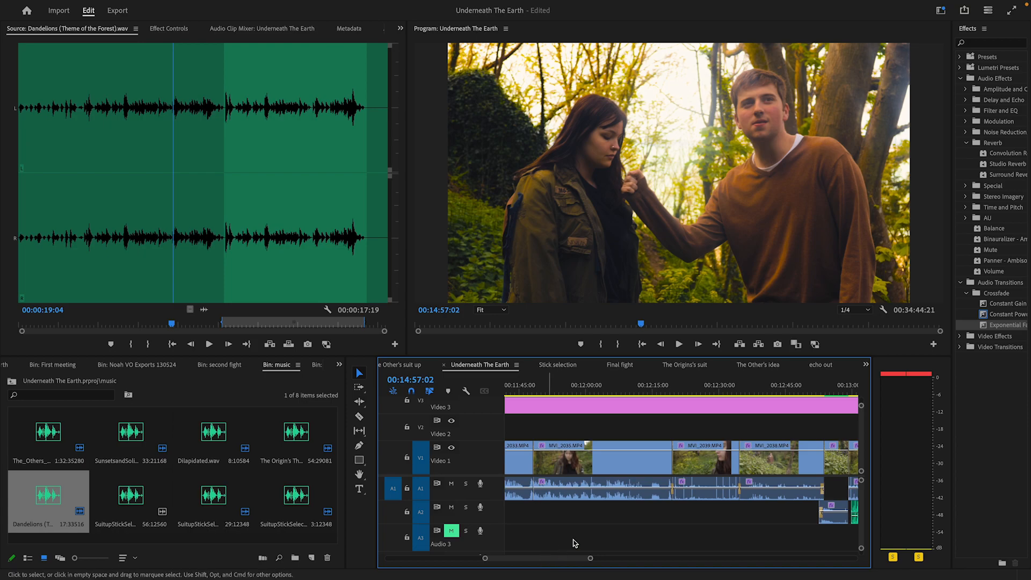
Step: Return to the wide woodland shot at 00:12:42:16 and review it through 00:12:51:06 to 00:12:59:01
mouse_move(759, 388)
left_mouse_down()
mouse_move(611, 389)
mouse_move(774, 390)
left_mouse_up()
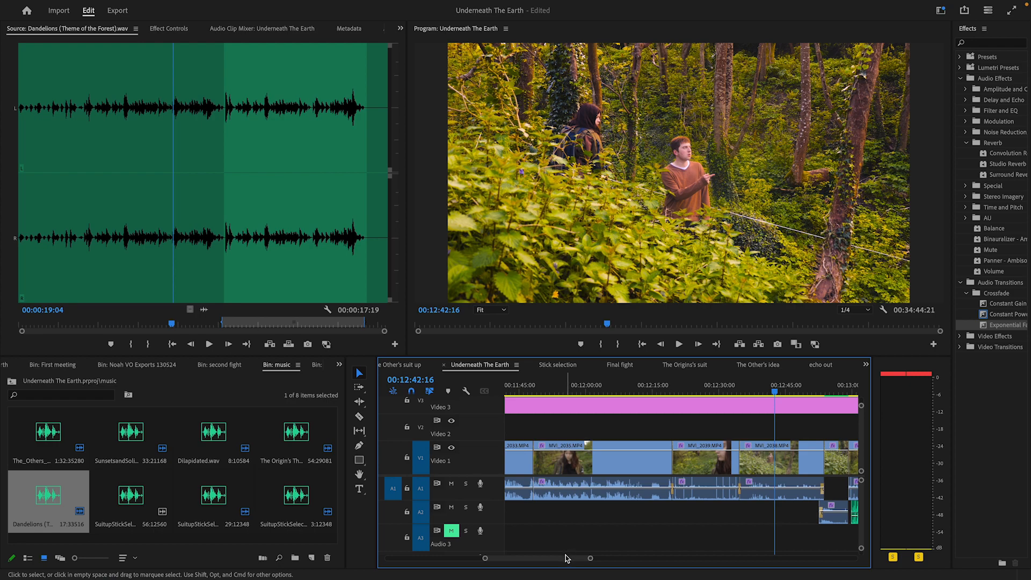
scroll(565, 558, "right", 5)
left_click(723, 387)
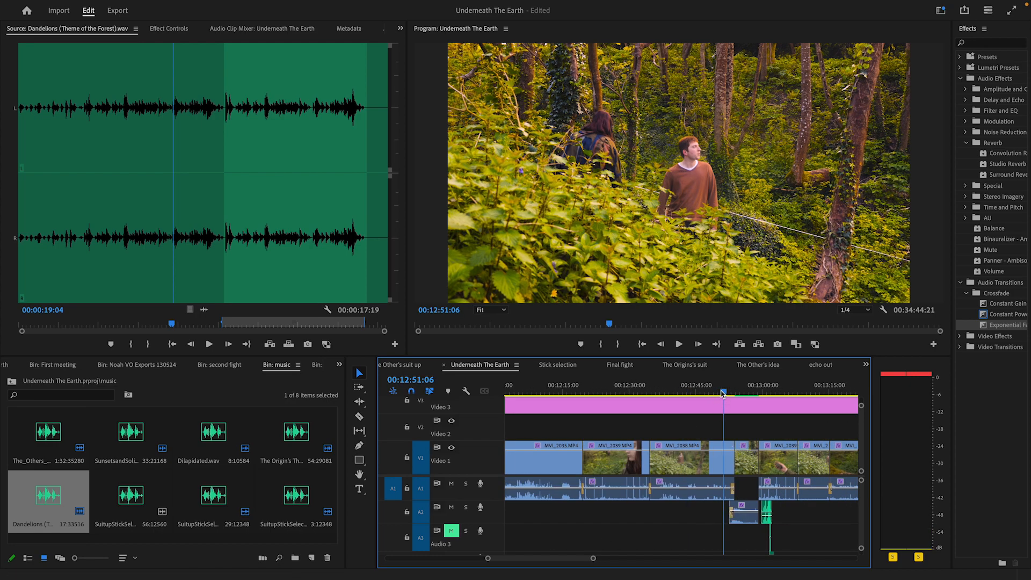
left_click_drag(722, 394, 719, 392)
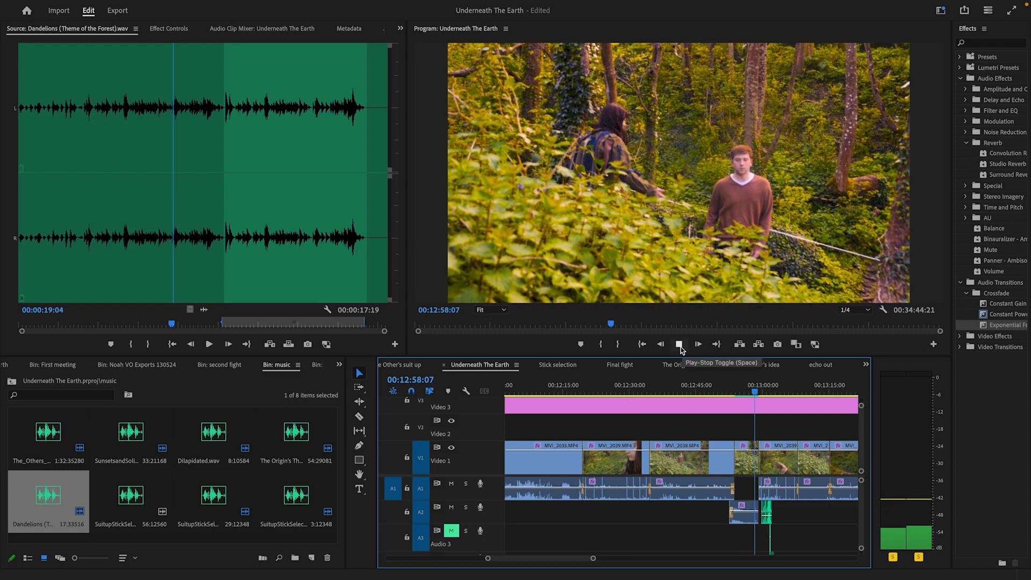
left_click(679, 344)
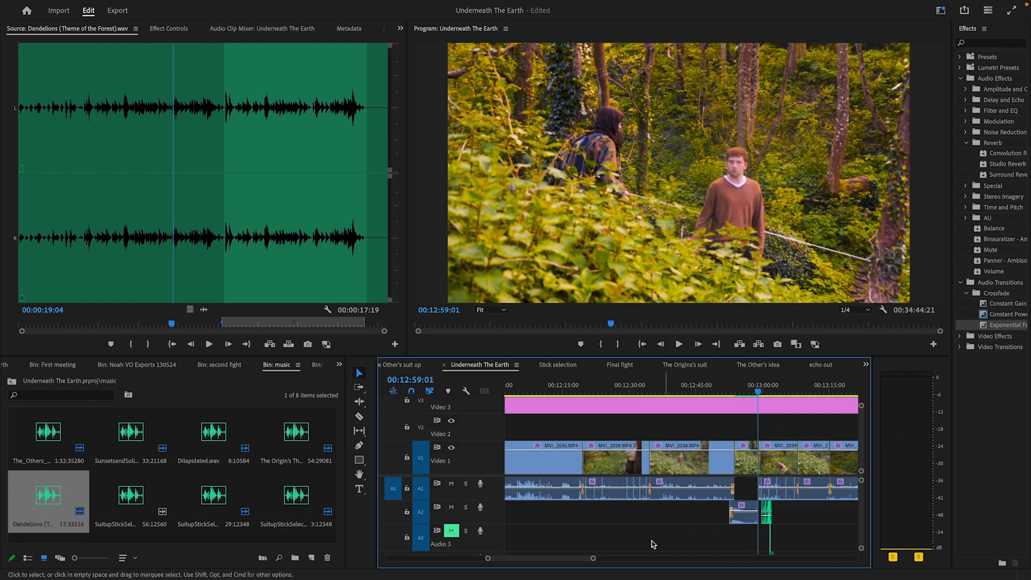
left_click_drag(580, 559, 584, 560)
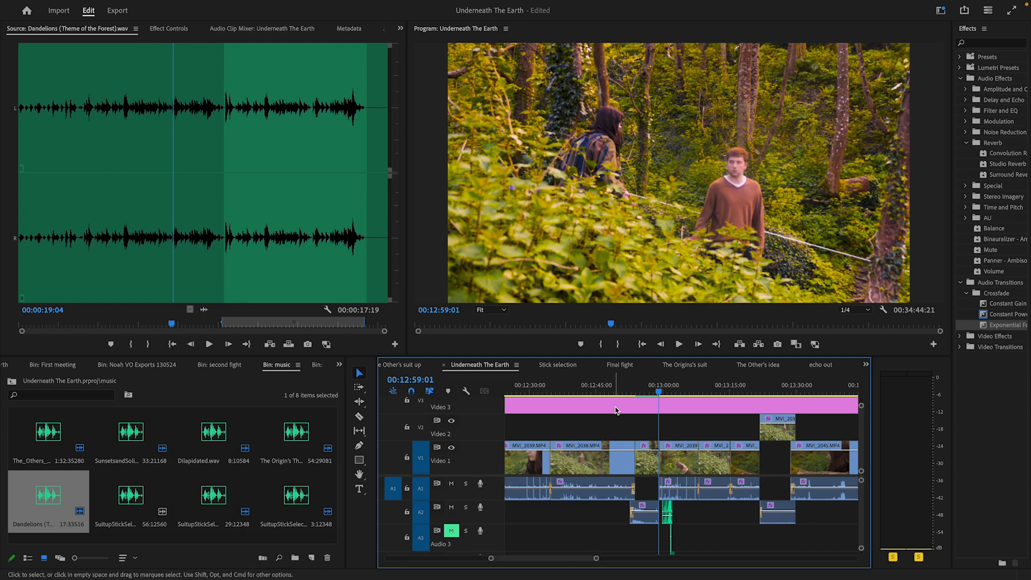
Step: Compare the wide woodland shot at 00:12:55:16 with the woman's close-up at 00:13:04:00, then play from 00:12:56:21 to 00:12:59:10
left_click_drag(596, 389, 643, 473)
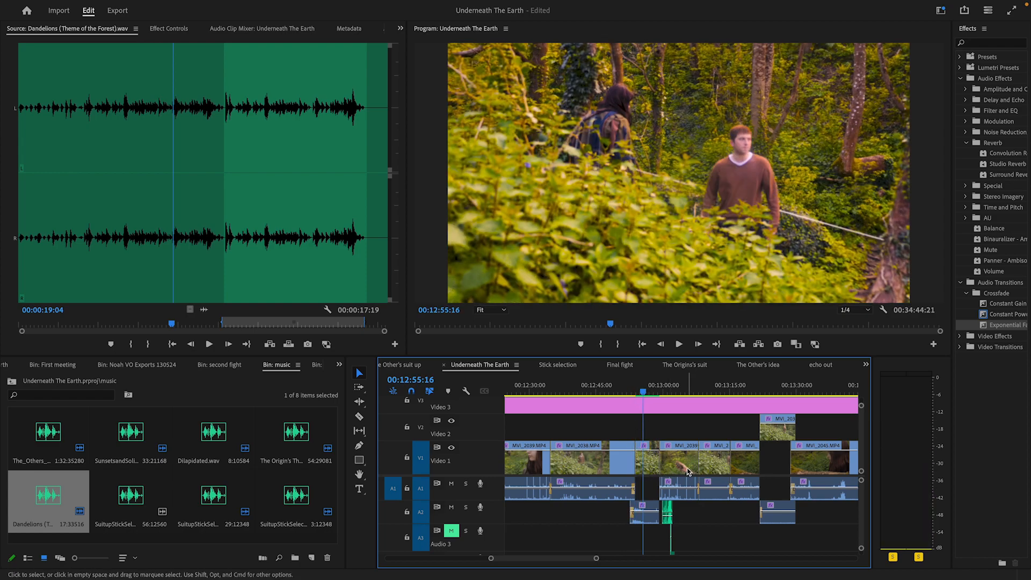
left_click(680, 385)
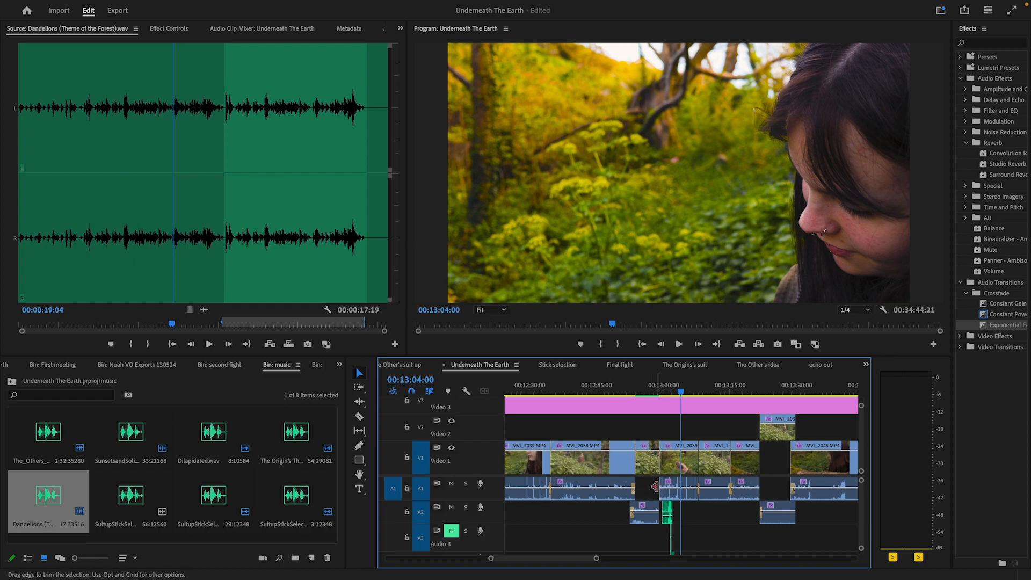
left_click(649, 392)
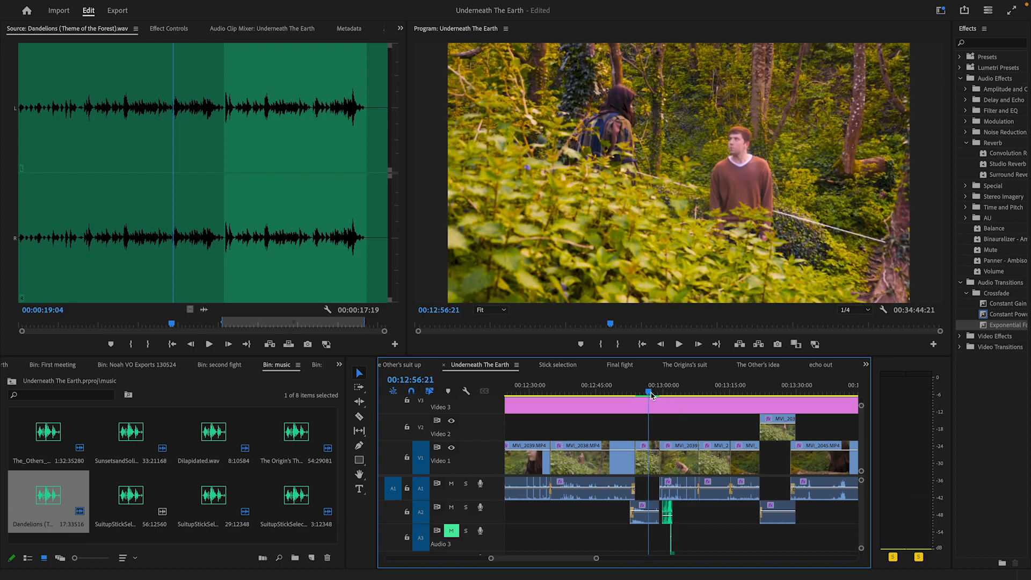
key("space")
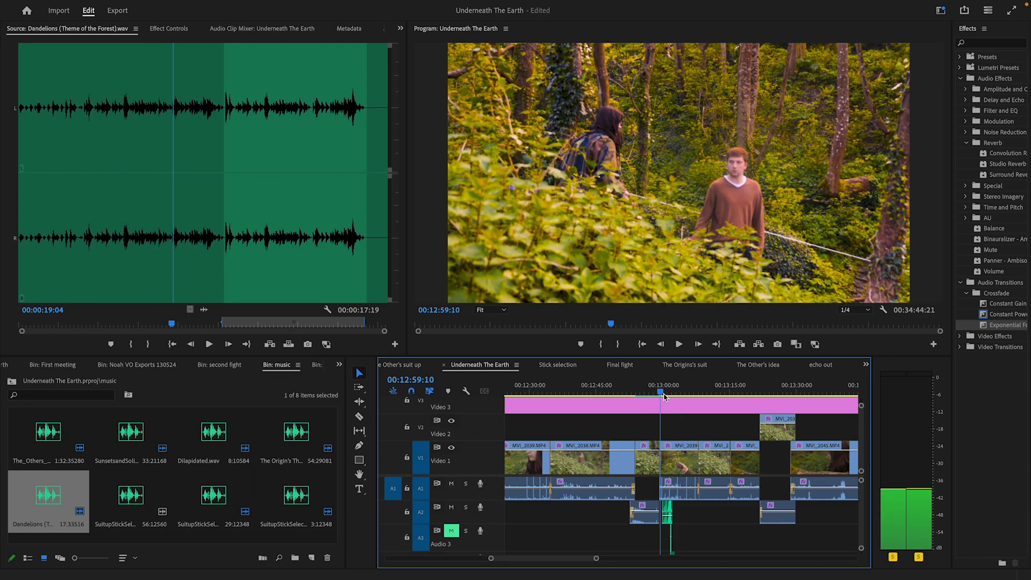
key("space")
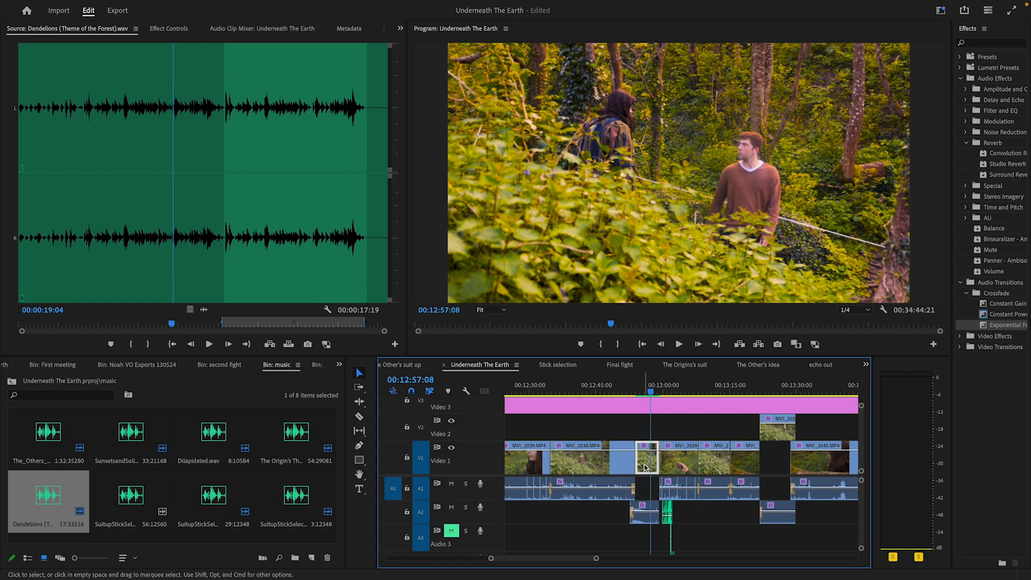
Step: Disable the Warp Stabilizer effect on the MVI_2036.MP4 clip and play the unstabilised shot from around 00:12:57:02
left_click(163, 34)
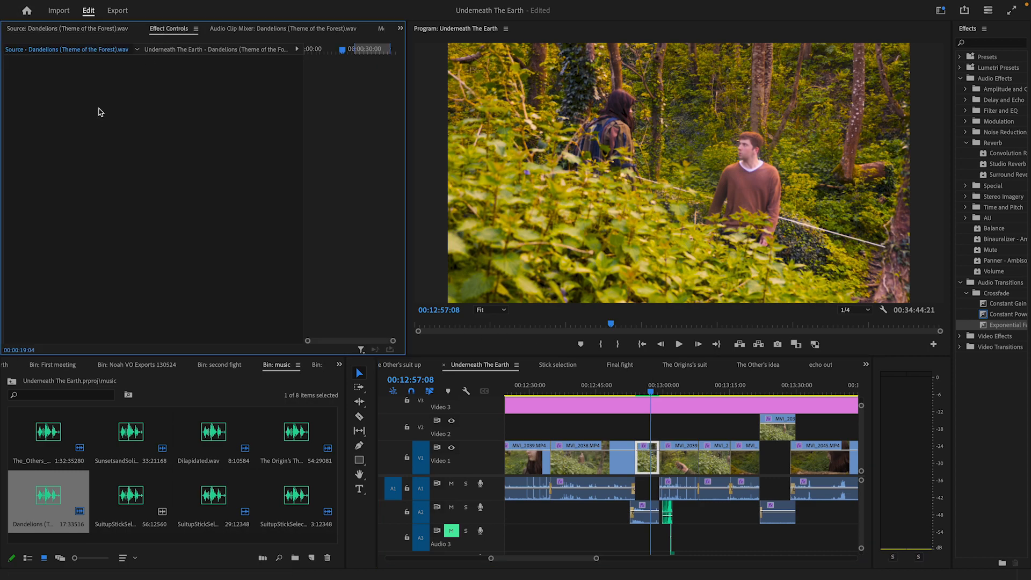
left_click(644, 467)
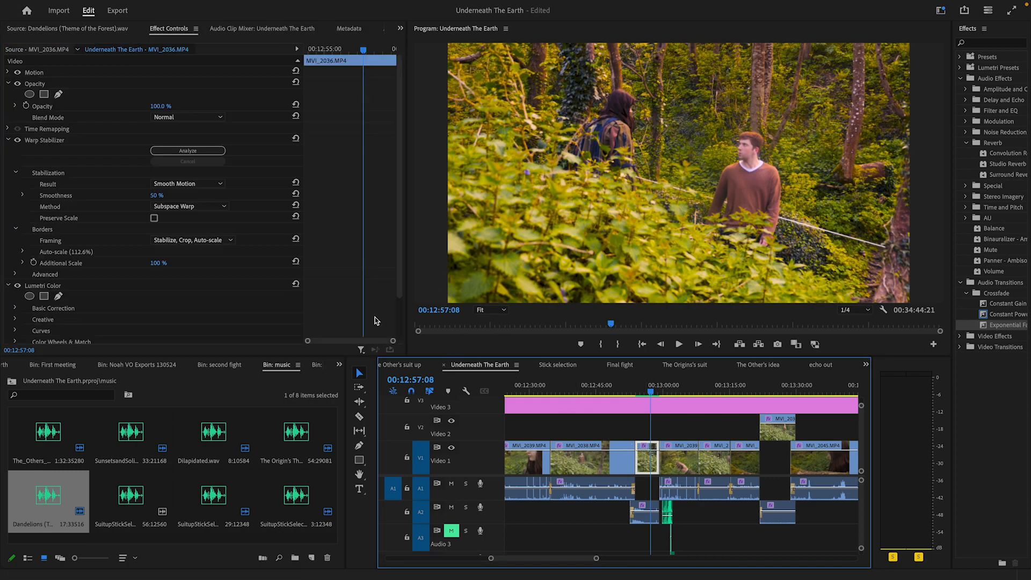
left_click(18, 141)
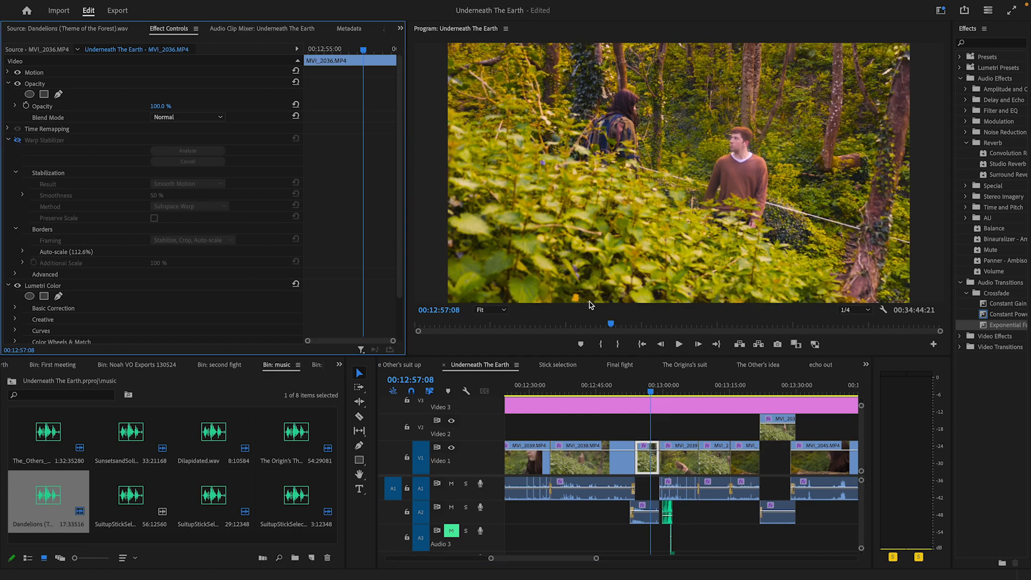
left_click(652, 387)
key("space")
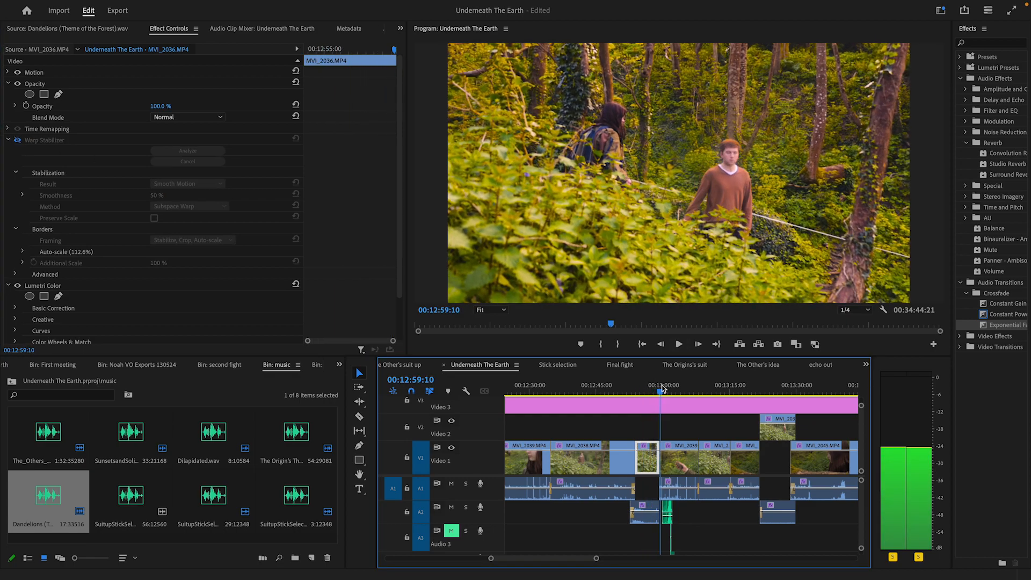
left_click(650, 387)
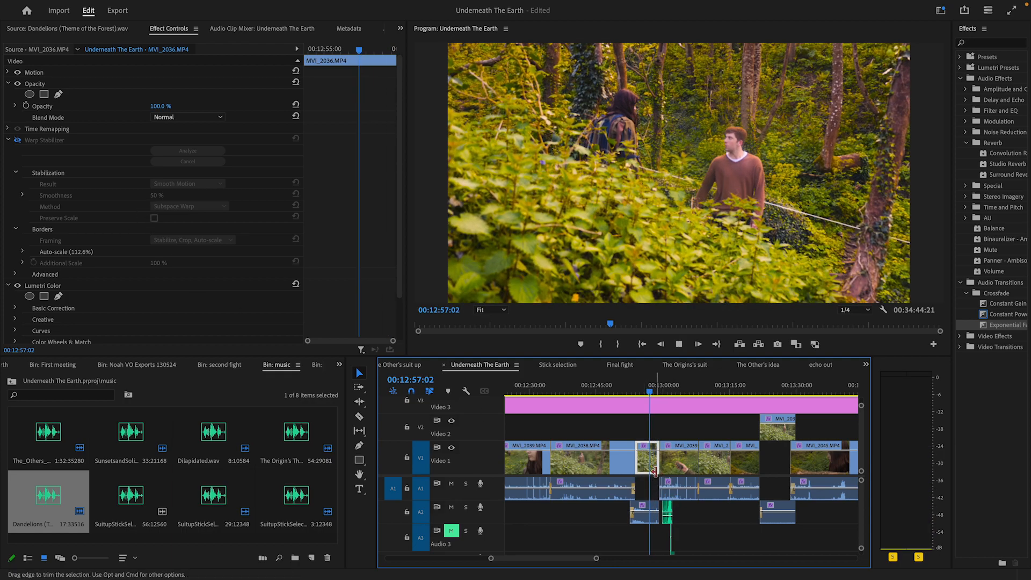
key("space")
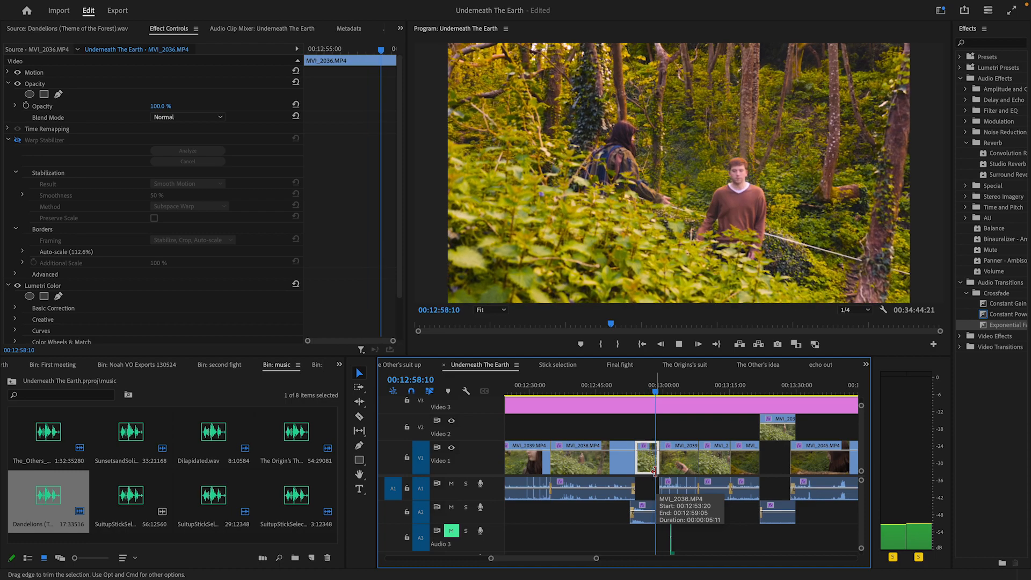
key("space")
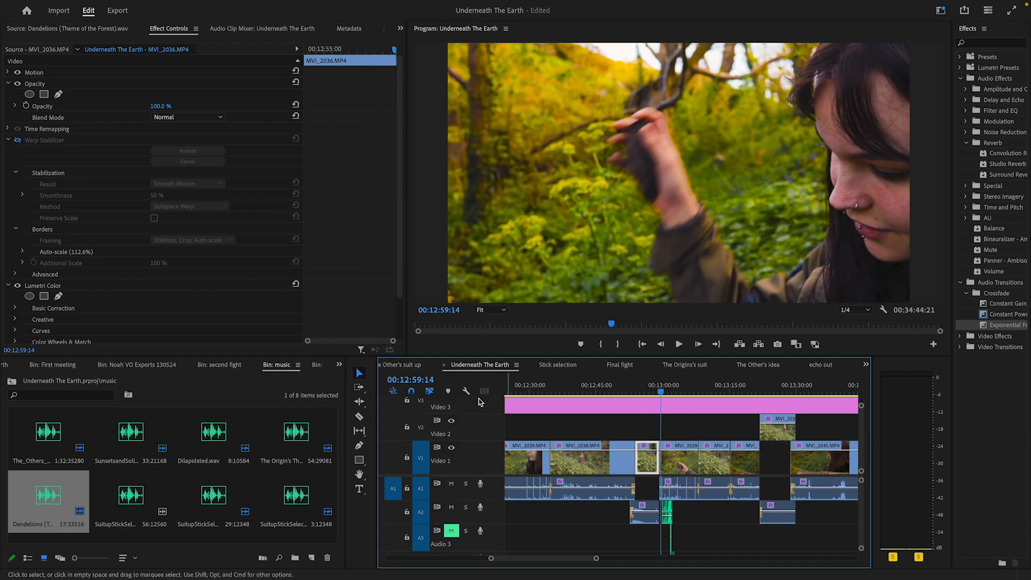
Step: Re-enable Warp Stabilizer on MVI_2036.MP4 and replay the stabilised shot from 00:12:57:14 through 00:13:04:23
left_click(16, 140)
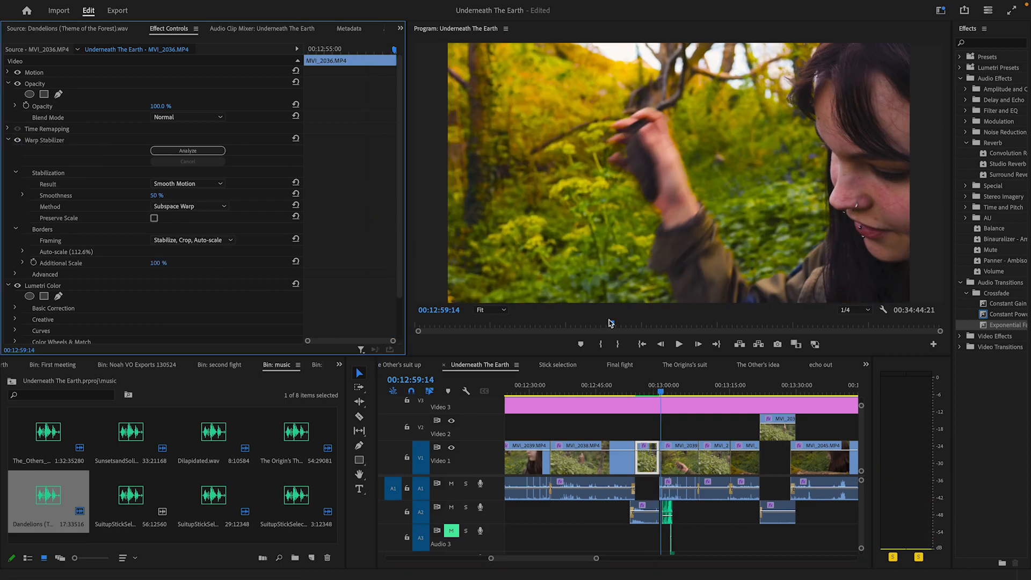
left_click_drag(651, 389, 653, 395)
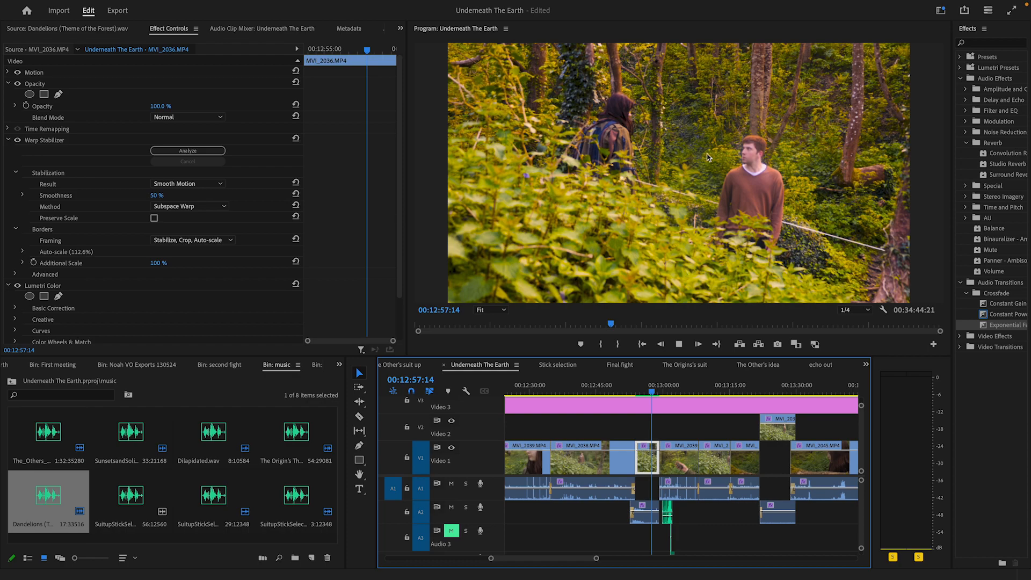
key("space")
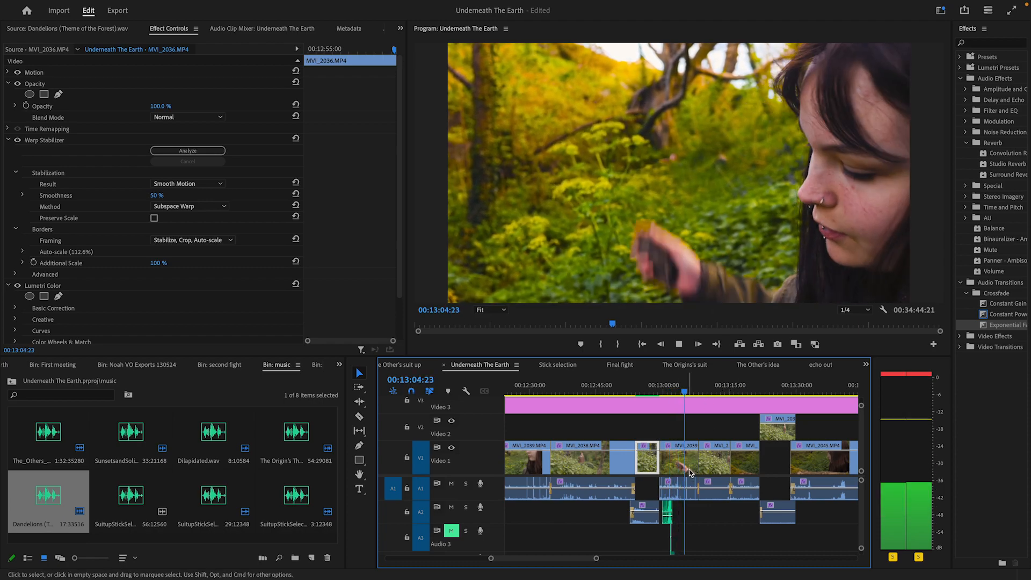
Step: Review the woodland clips from 00:13:09:17, playing through 00:13:16:10 and scrubbing to the wide shot at 00:13:27:08
left_click(698, 390)
left_click_drag(698, 388, 708, 428)
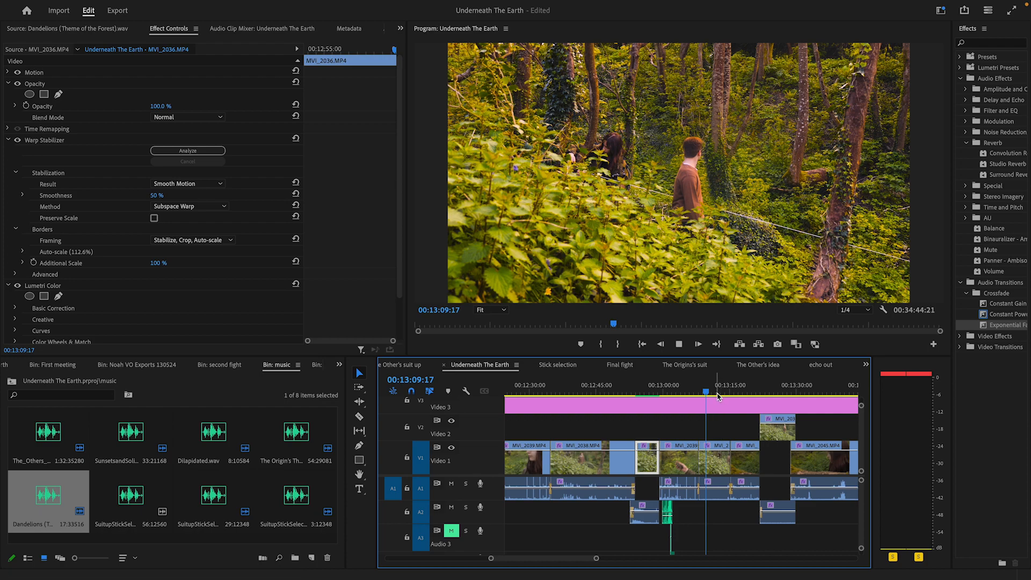
key("space")
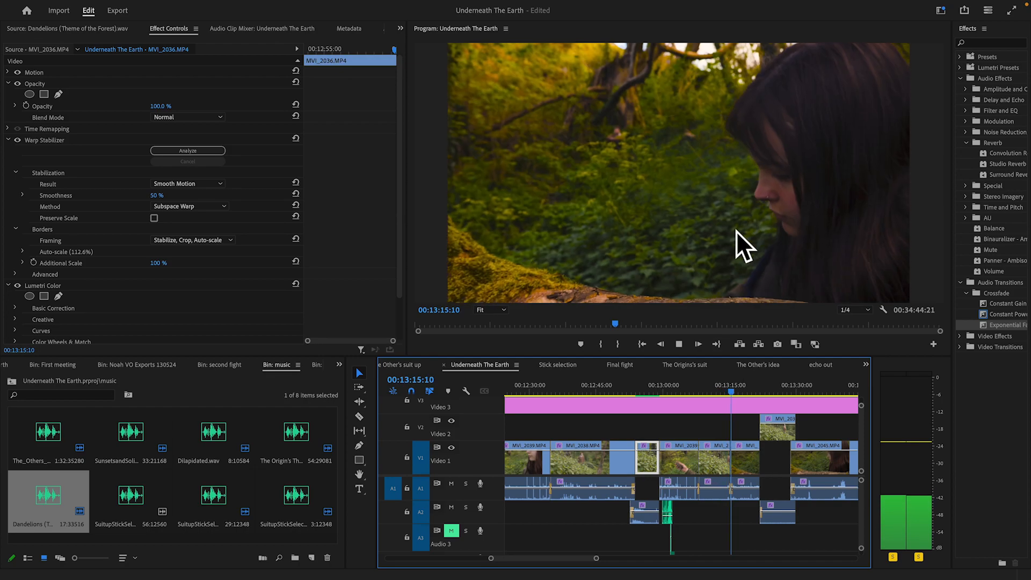
key("space")
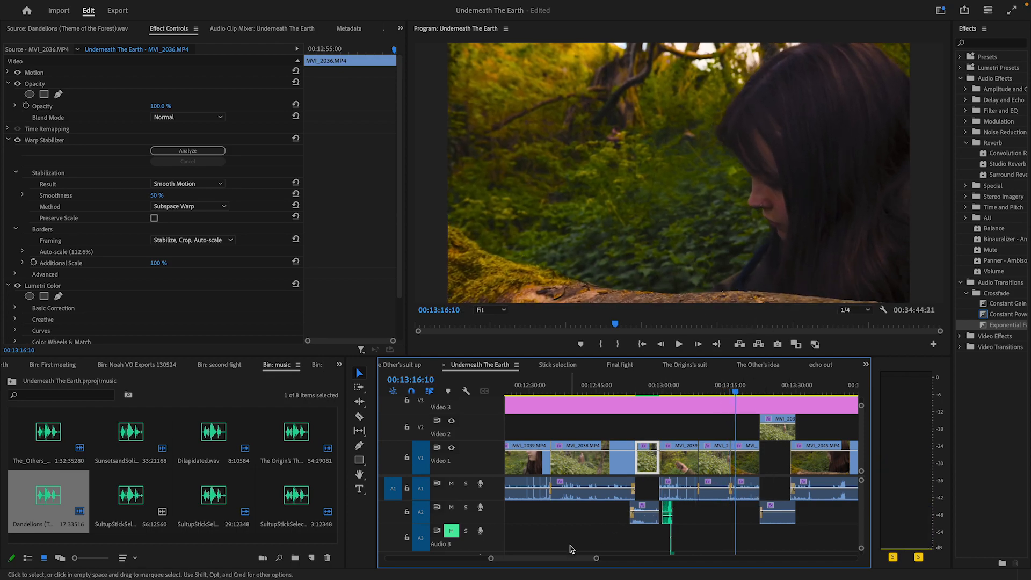
left_click_drag(738, 392, 784, 414)
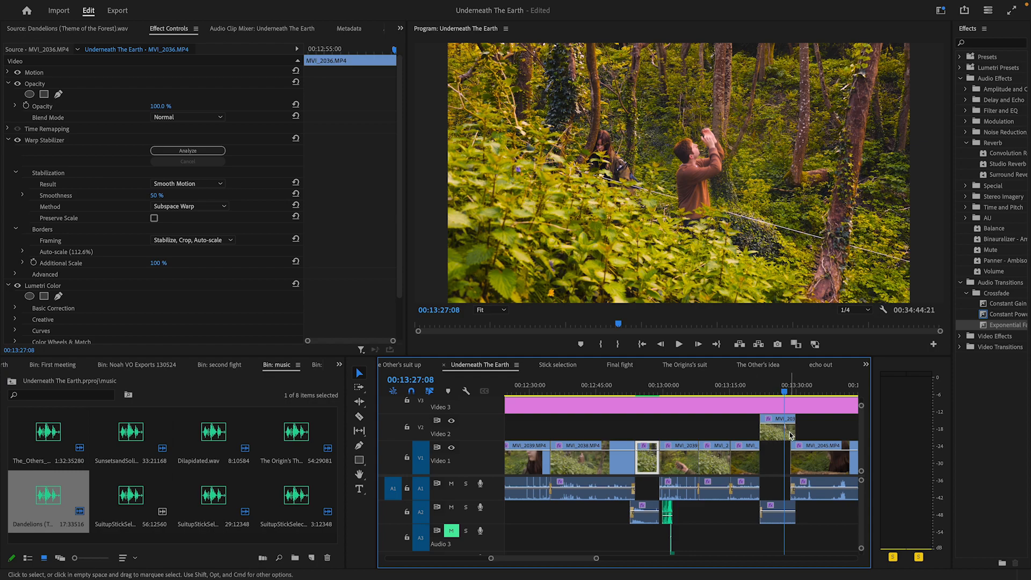
Step: Review the string-tying scene from 00:13:58:04, playing the dark wall shot from 00:14:05:13 and leaving no clip selected
left_click_drag(780, 388, 693, 447)
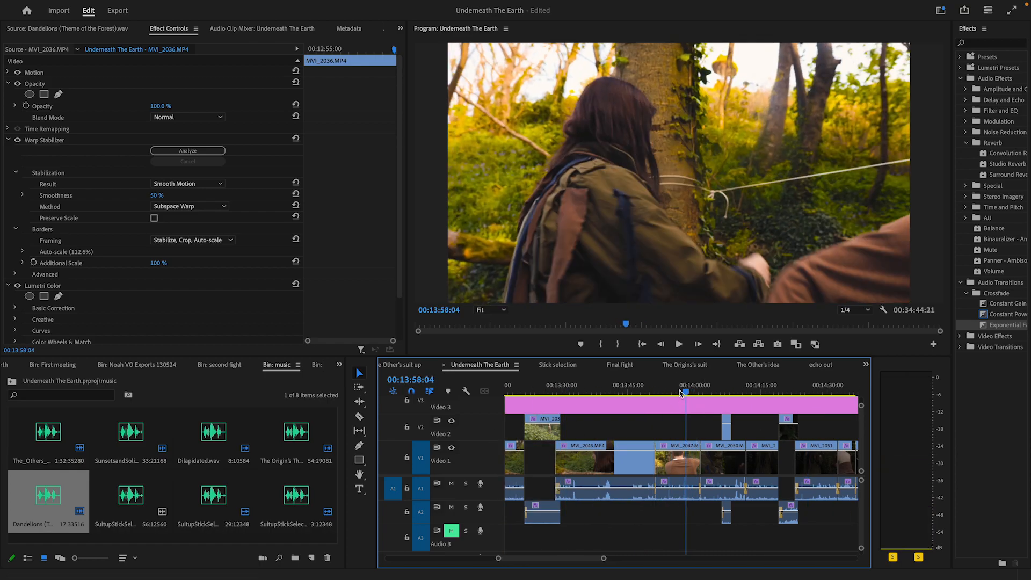
left_click_drag(681, 393, 720, 407)
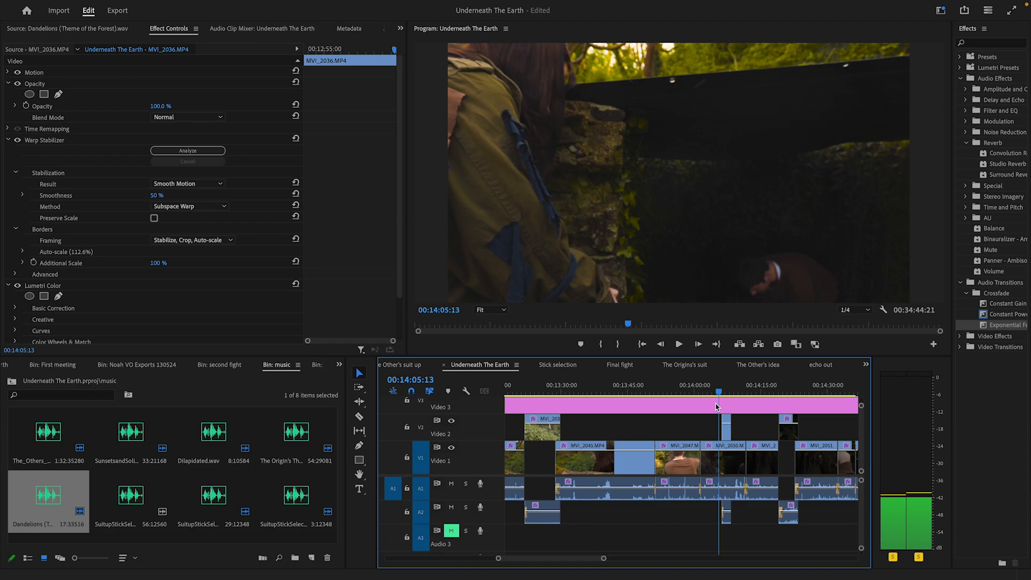
left_click(679, 343)
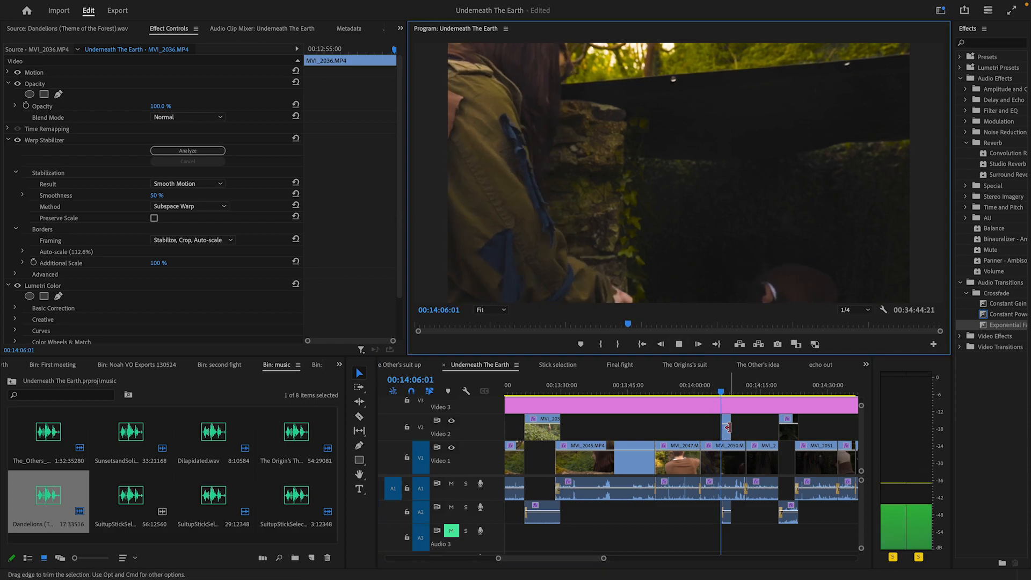
left_click(690, 463)
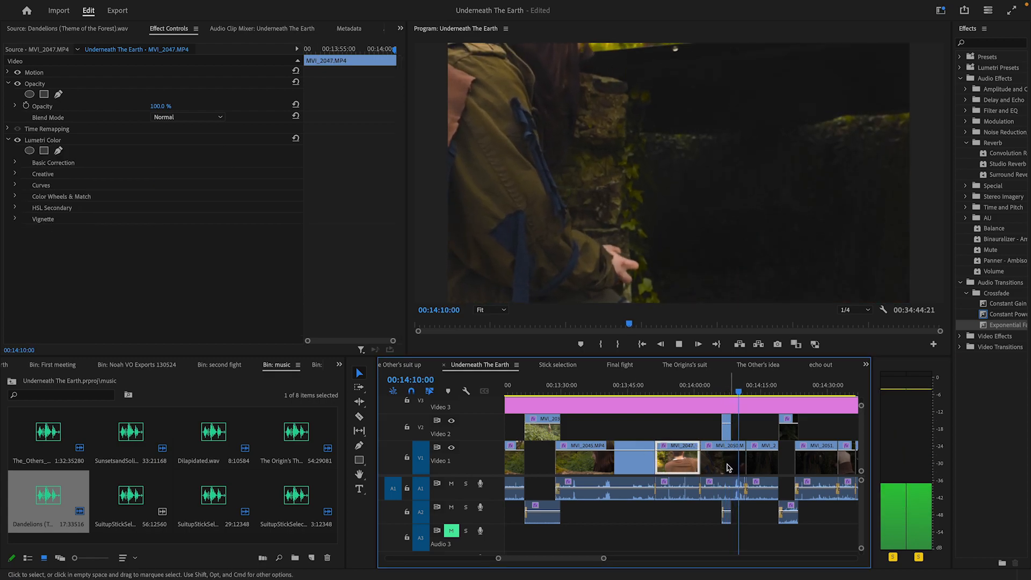
left_click(716, 434)
left_click(702, 433)
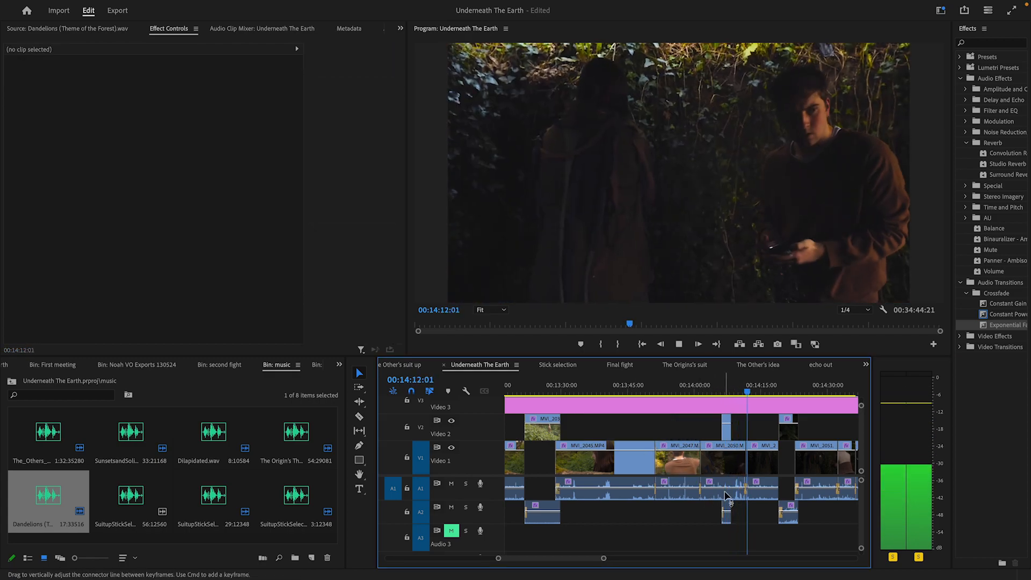
Step: Return to the cutaway at 00:14:06:00 and play it to the shot of both characters at the tree at 00:14:06:21
key("Up")
key("Up")
key("Up")
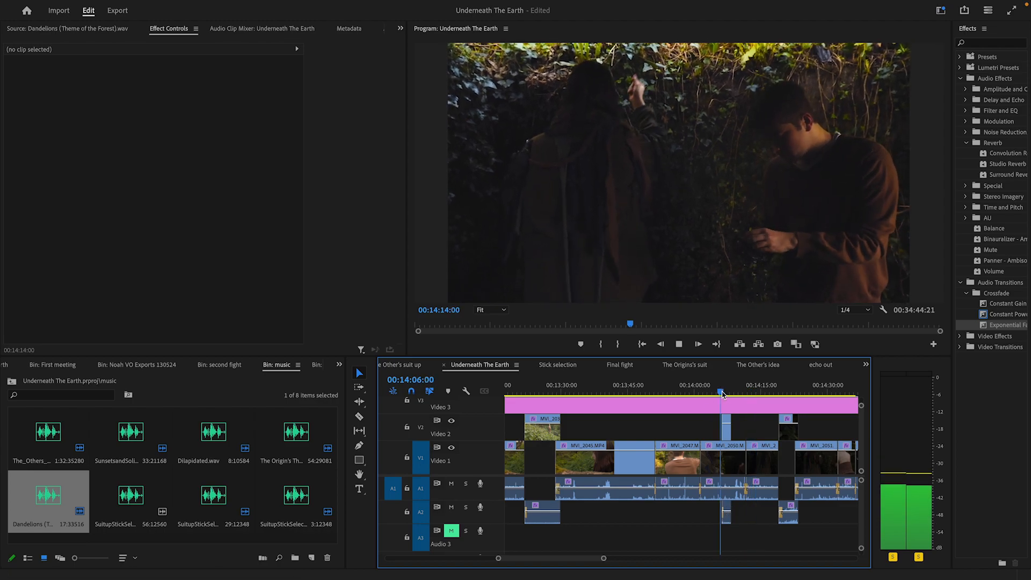
key("space")
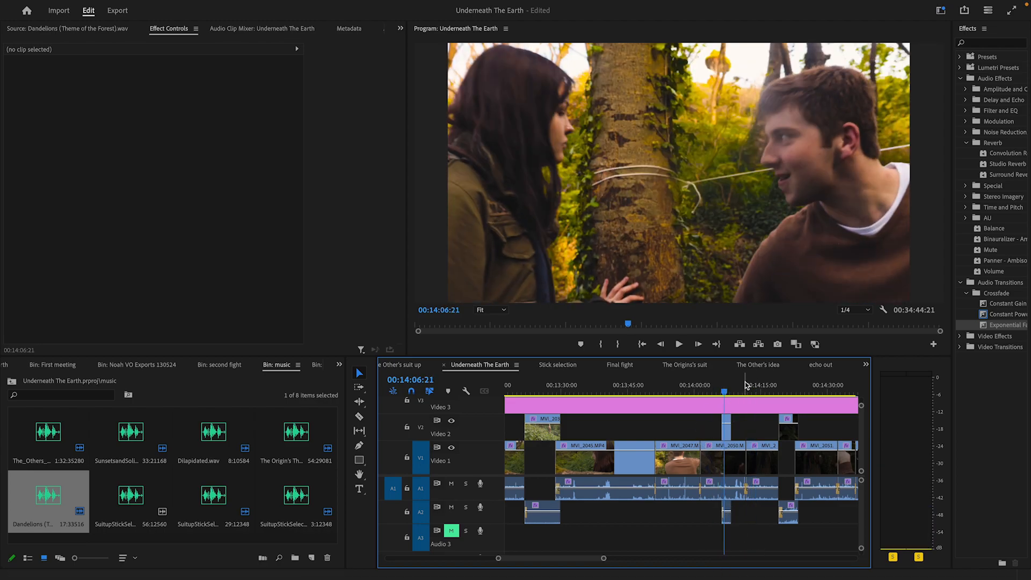
Step: Scrub to the ivy wall shot at 00:14:16:16 and play through the hand close-up to 00:14:24:01
left_click_drag(746, 385, 767, 406)
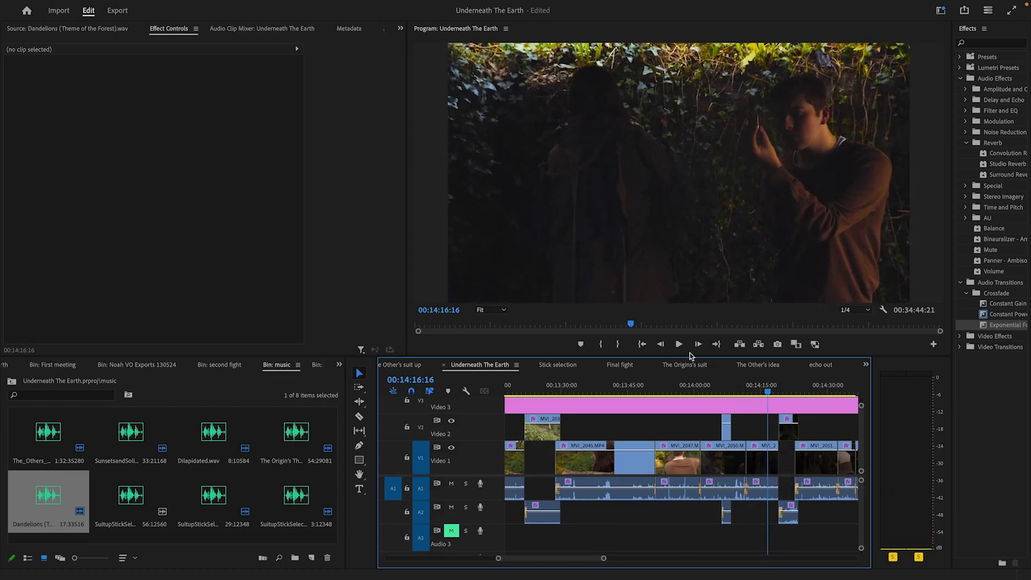
left_click(678, 345)
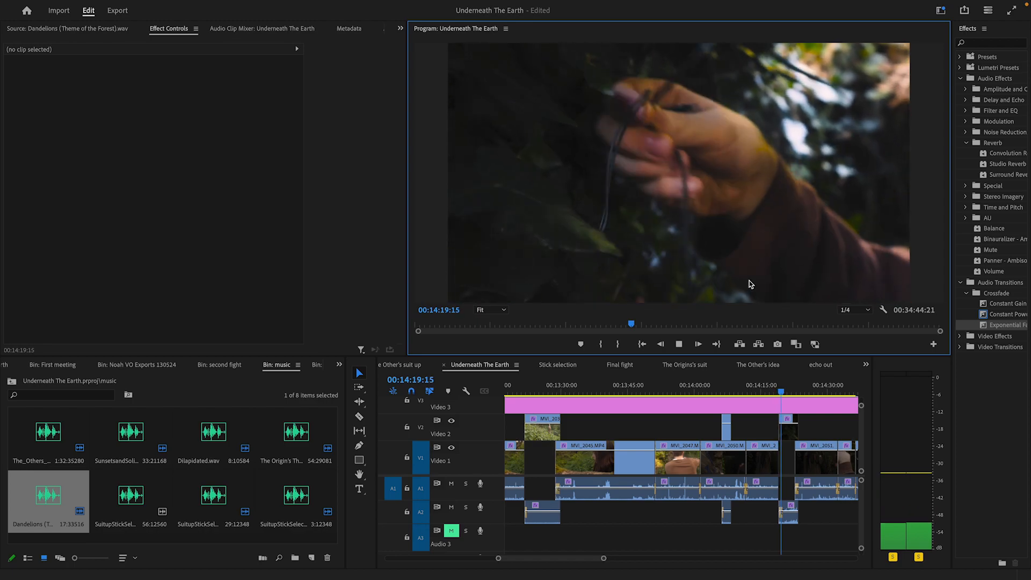
left_click(685, 347)
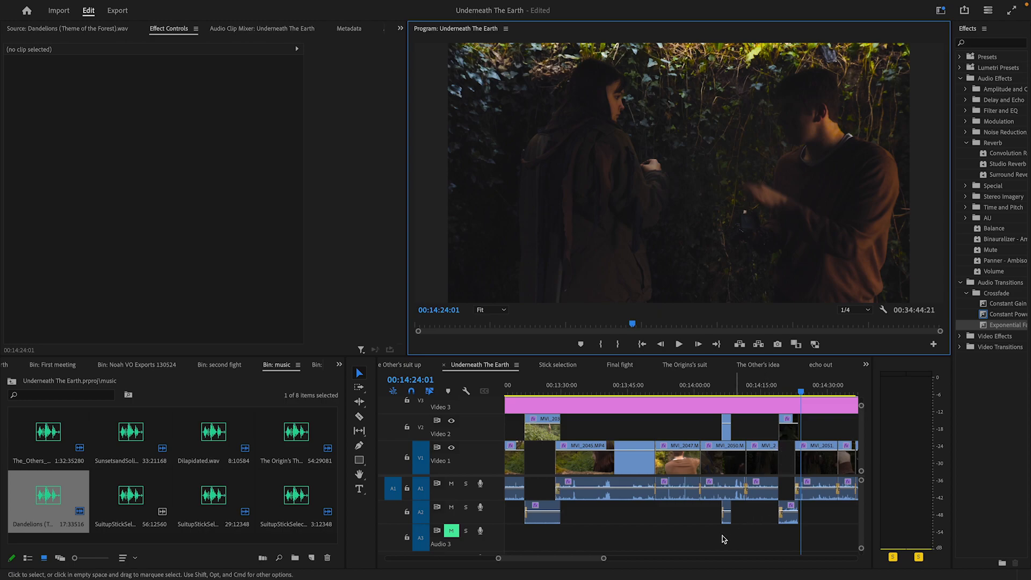
Step: Review the scene from 00:14:46:23, playing the spark effect shot to 00:14:51:23 and the confrontation from 00:14:58:22 to 00:15:04:13
left_click(605, 560)
left_click_drag(613, 562, 617, 558)
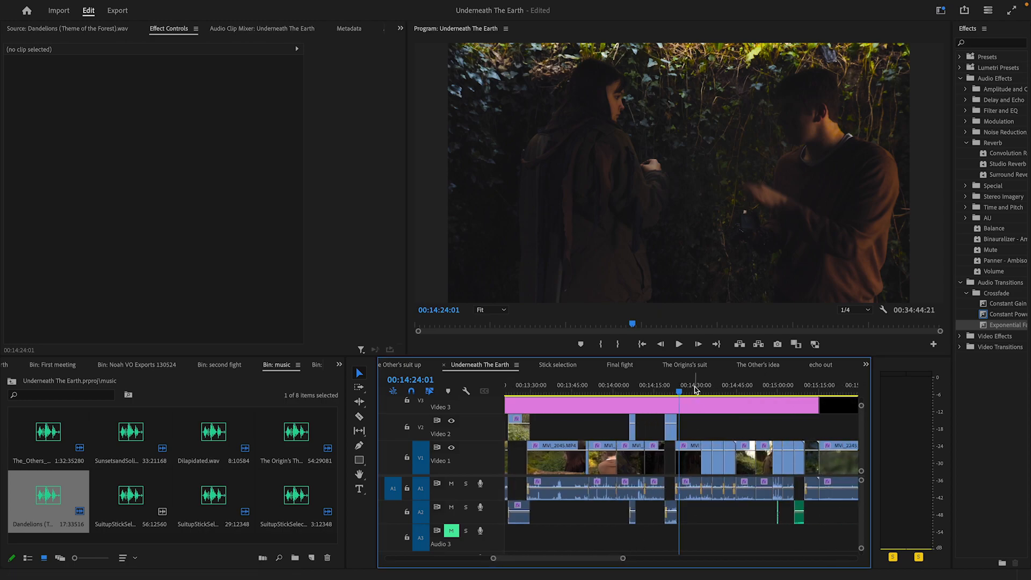
left_click(712, 387)
left_click_drag(715, 387, 738, 392)
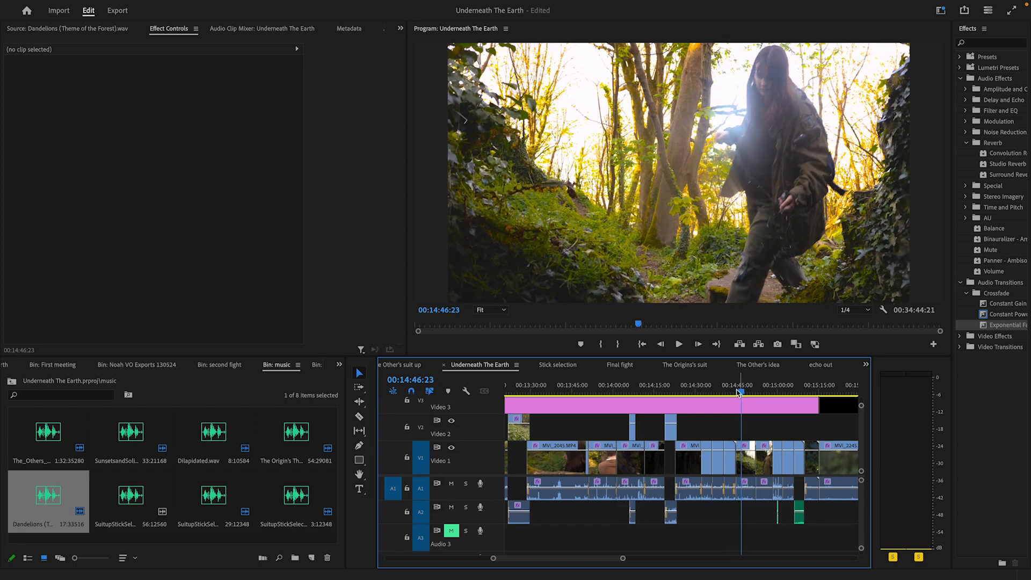
left_click(679, 346)
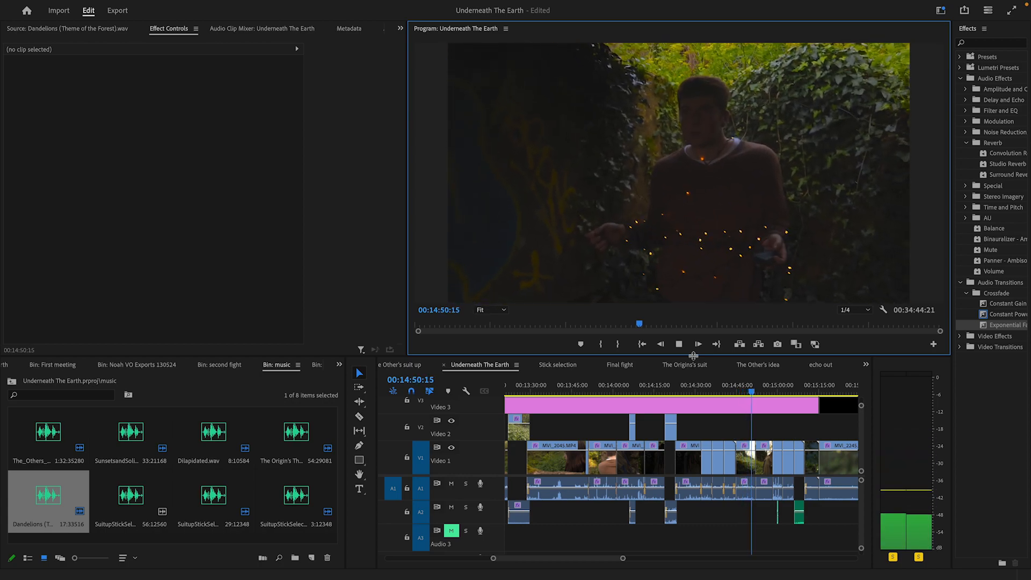
left_click(677, 344)
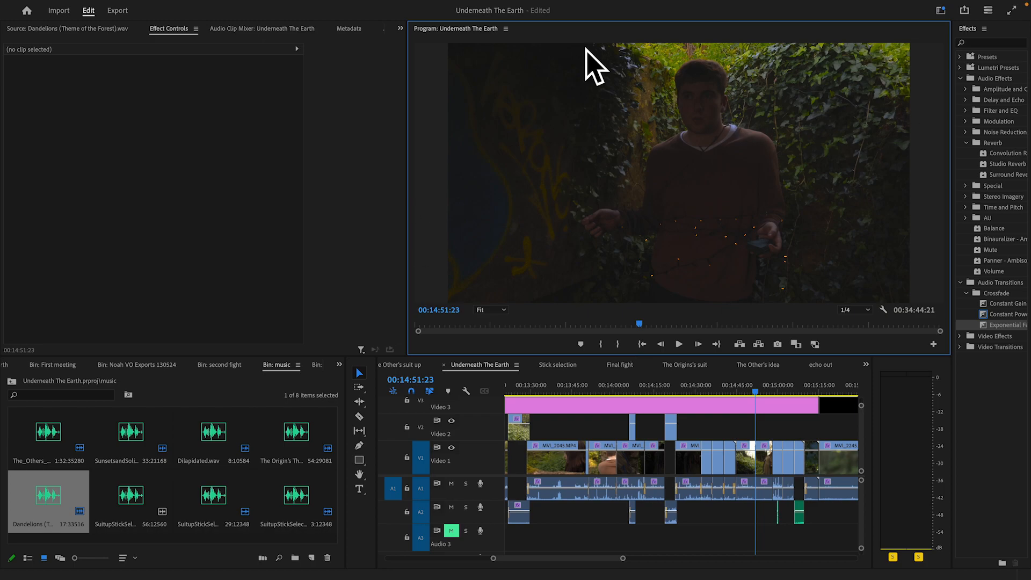
left_click_drag(755, 394, 775, 398)
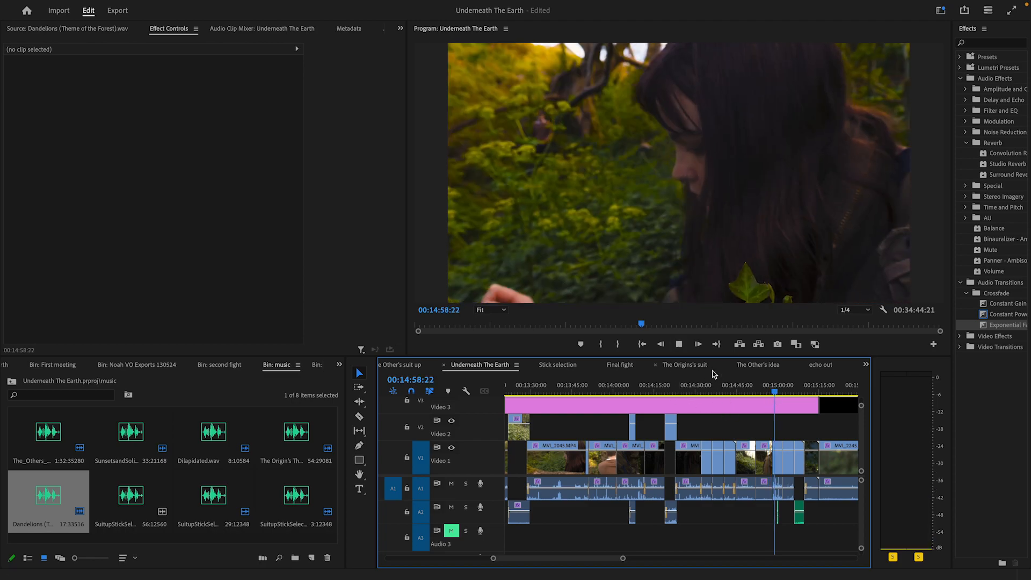
key("space")
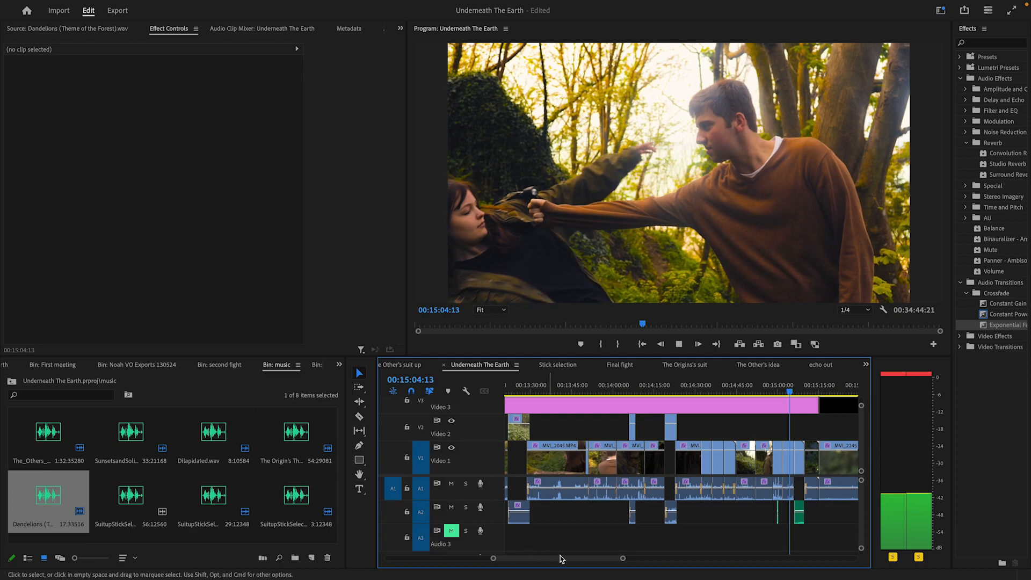
Step: Scrub to the wide woodland shot with the tarp, select clip MVI_2245.MP4 and play it from 00:15:33:07
key("space")
left_click_drag(565, 558, 570, 559)
left_click_drag(673, 390, 727, 417)
left_click(743, 456)
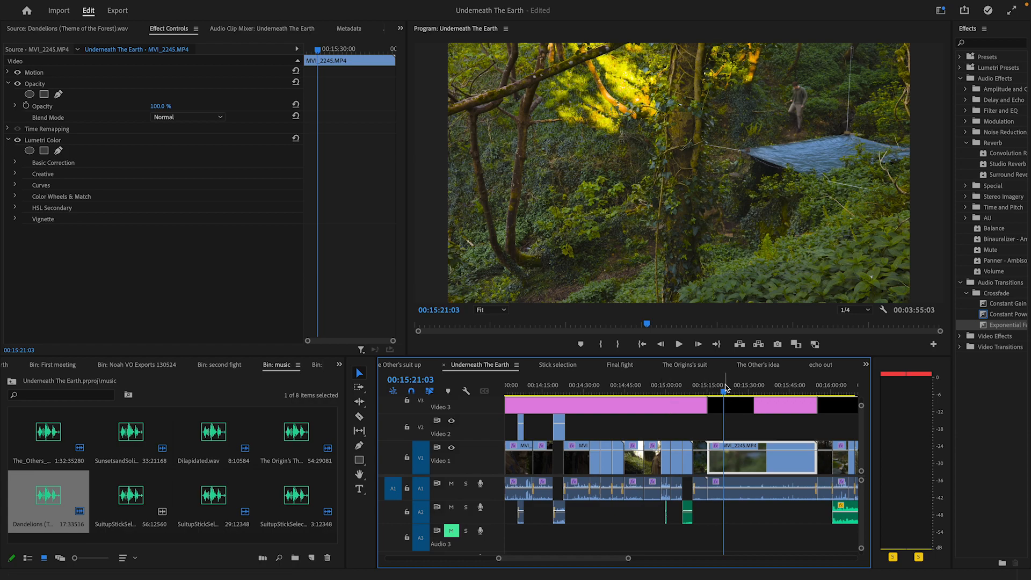
left_click_drag(726, 388, 751, 411)
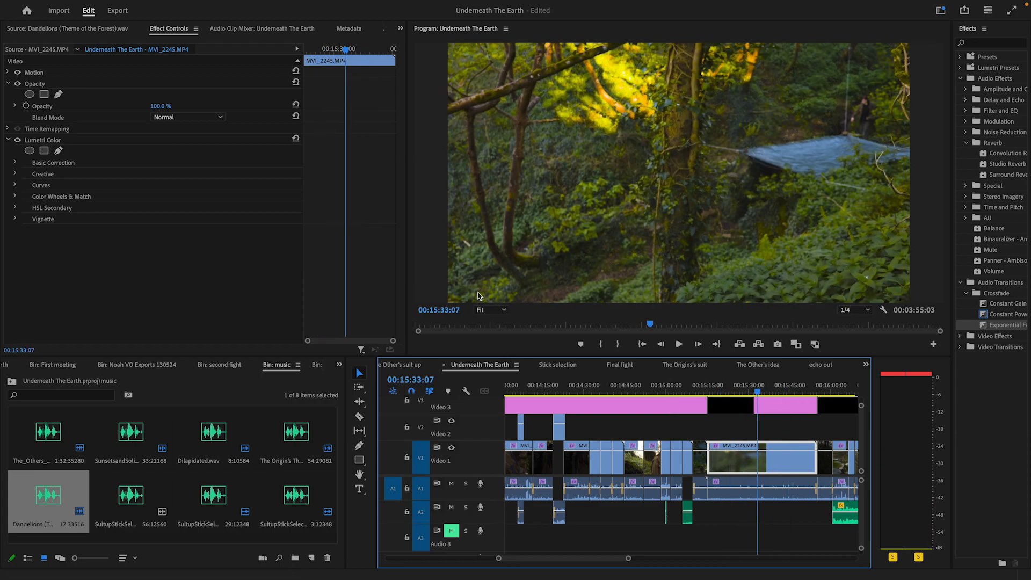
left_click(681, 344)
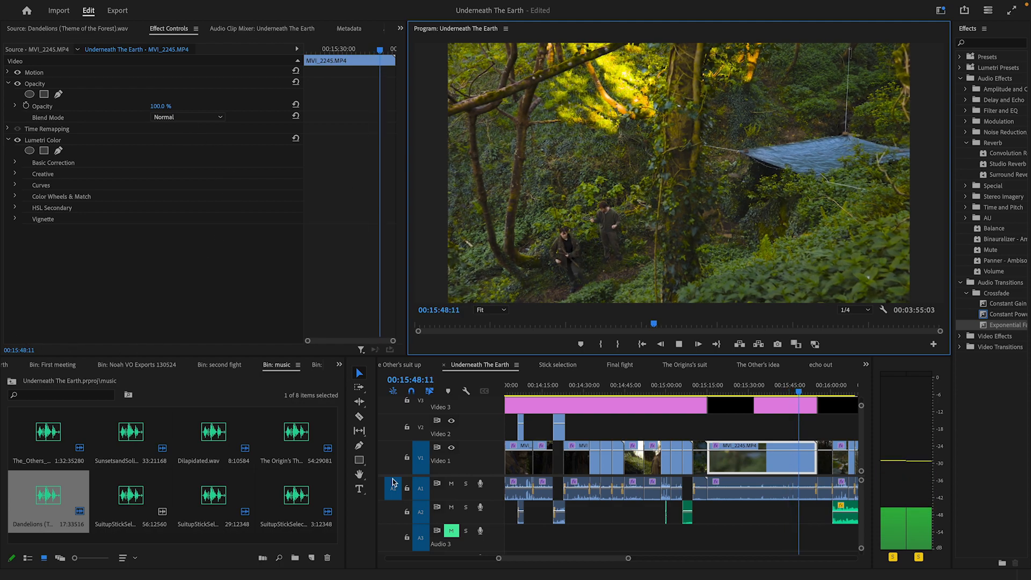
Step: Stop playback at 00:15:50:21 and mute the Audio 2 track
left_click_drag(612, 559, 614, 558)
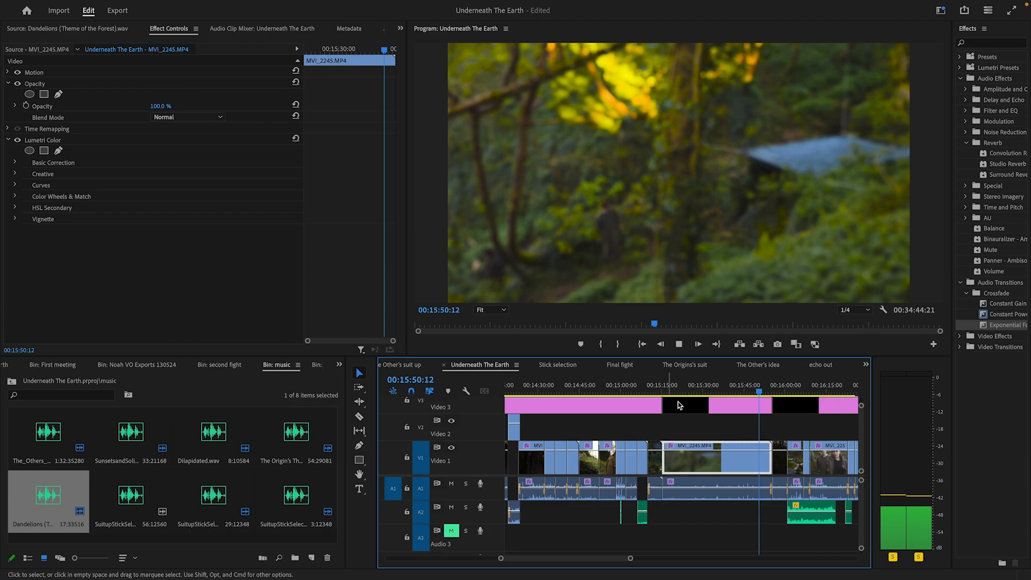
key("space")
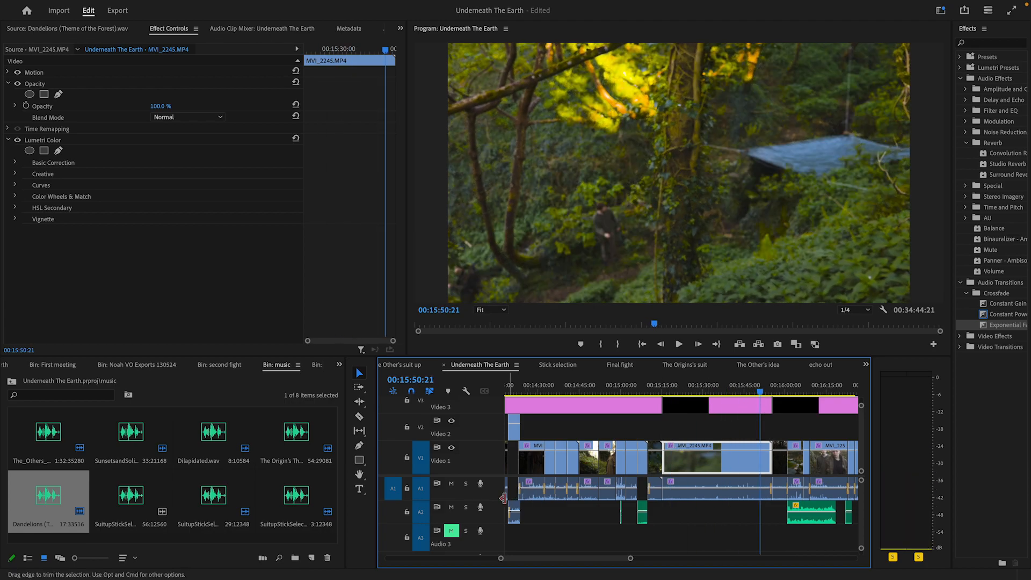
left_click(452, 507)
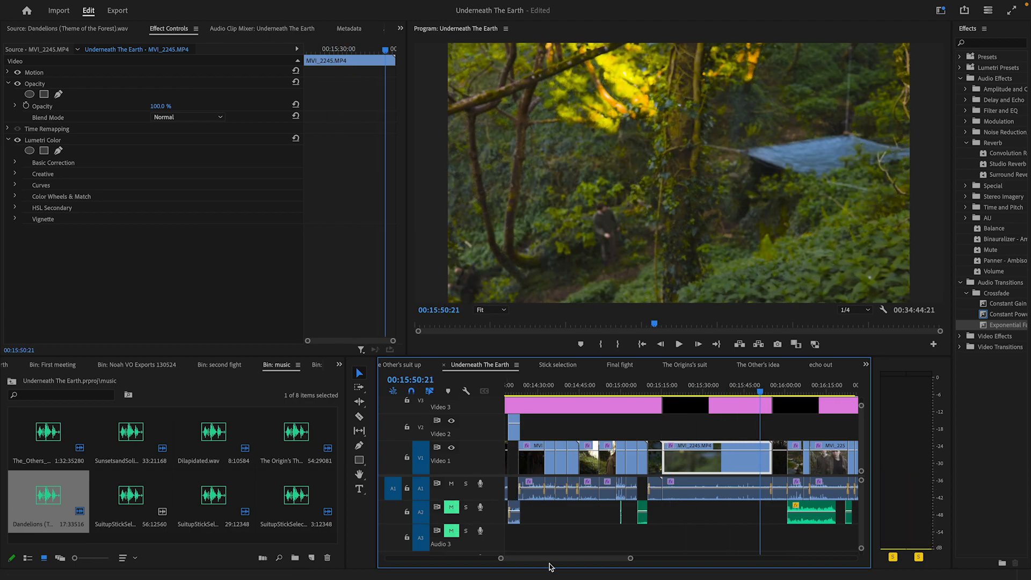
Step: Scrub from the leaf close-up at 00:16:03:05 to 00:16:20:20 and play the path scene through to 00:16:31:14
left_click_drag(554, 563, 562, 565)
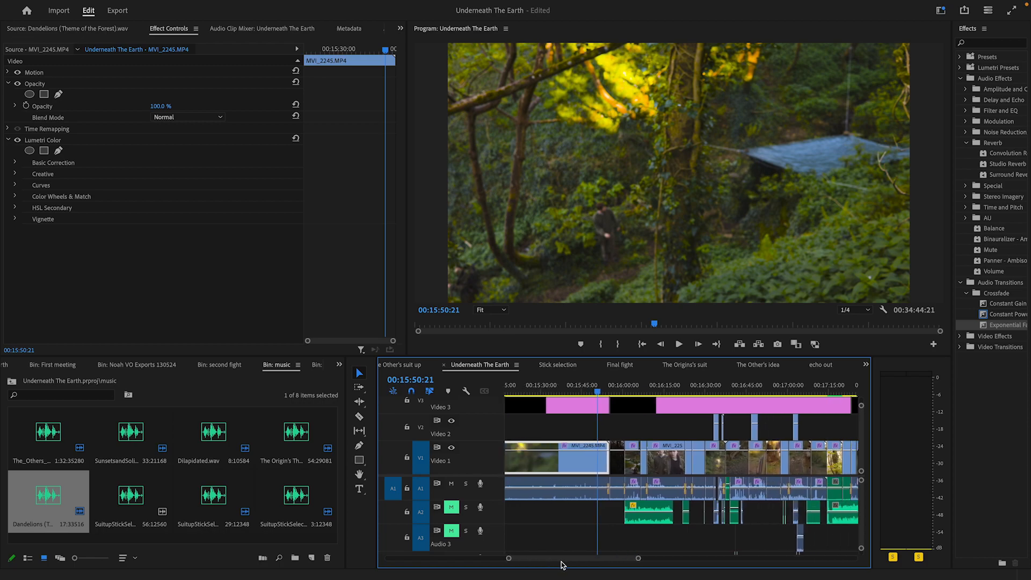
left_click_drag(636, 387, 632, 388)
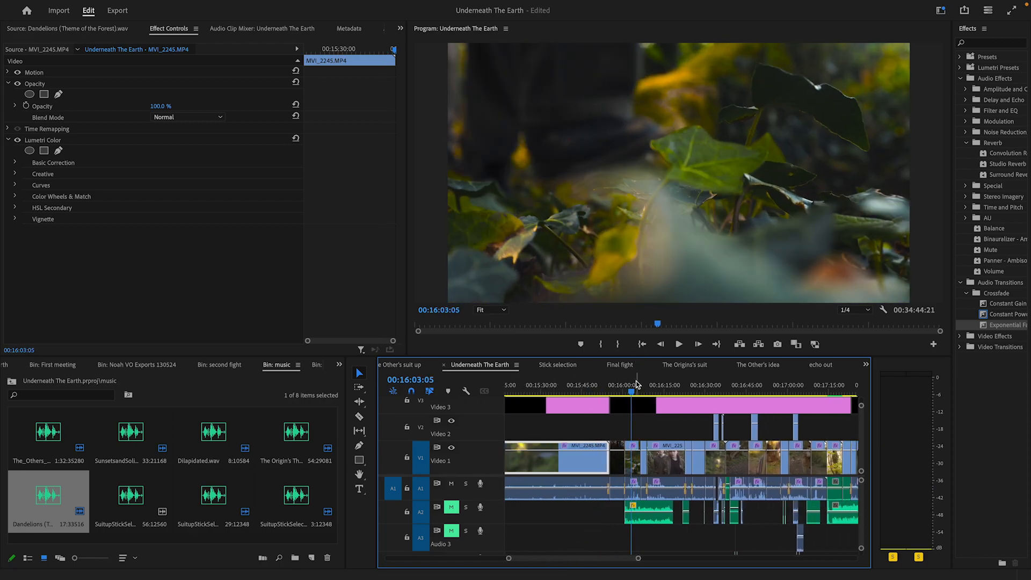
left_click_drag(636, 385, 695, 417)
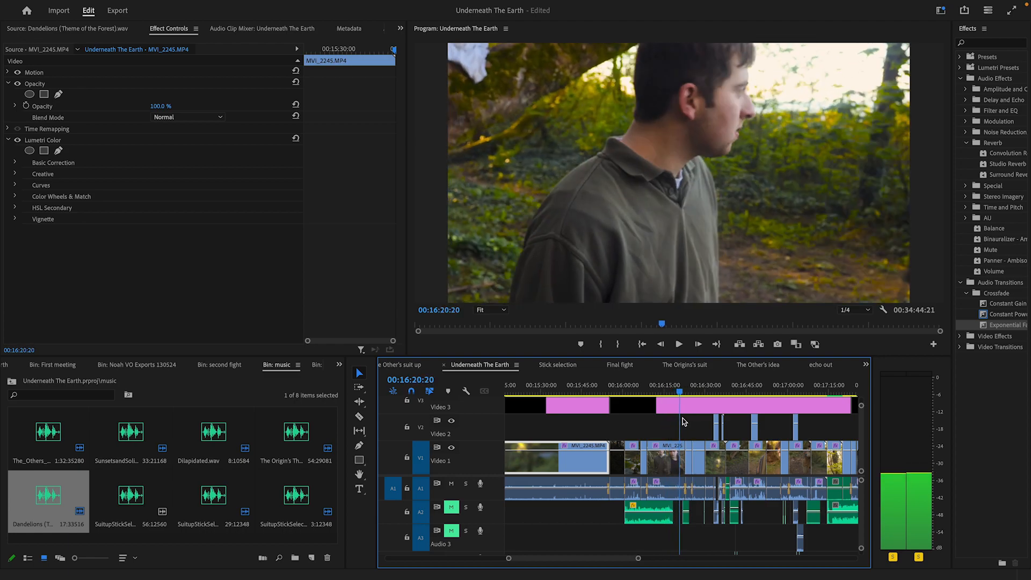
left_click(675, 355)
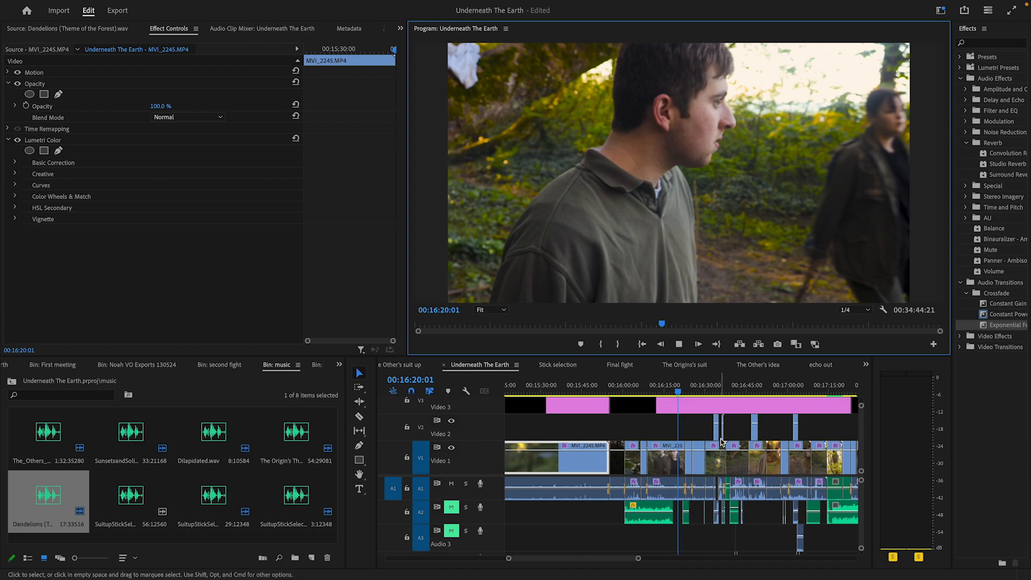
key("space")
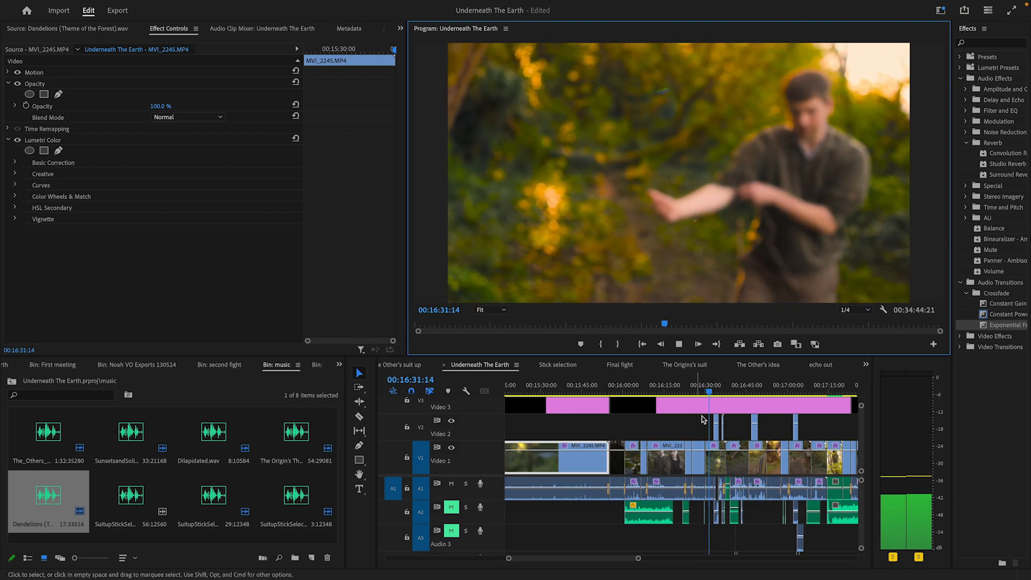
Step: Review the path confrontation from 00:16:38:16 to 00:16:53:03, then play from 00:16:57:15 to 00:17:06:01
left_click_drag(707, 394, 727, 397)
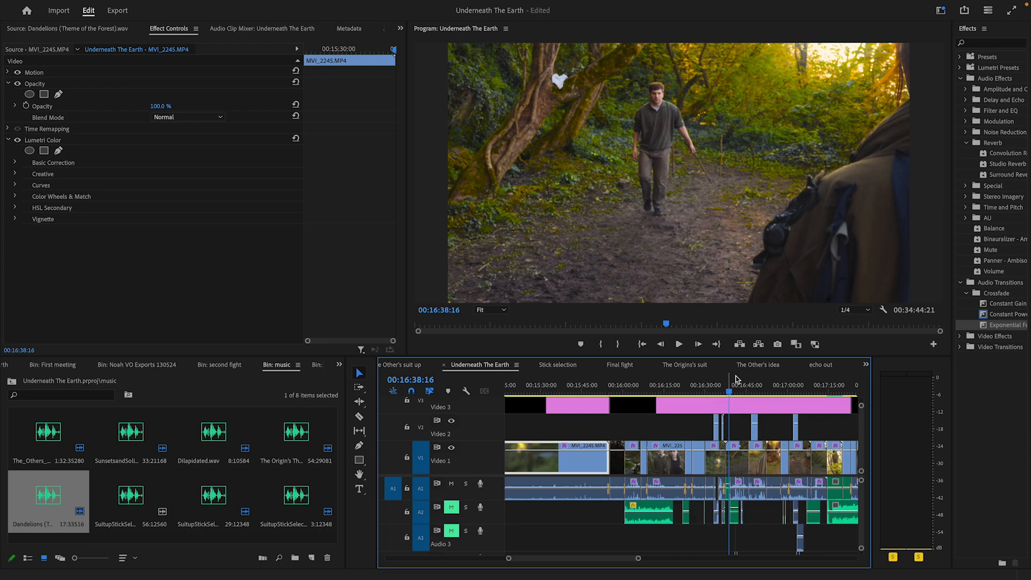
left_click(680, 344)
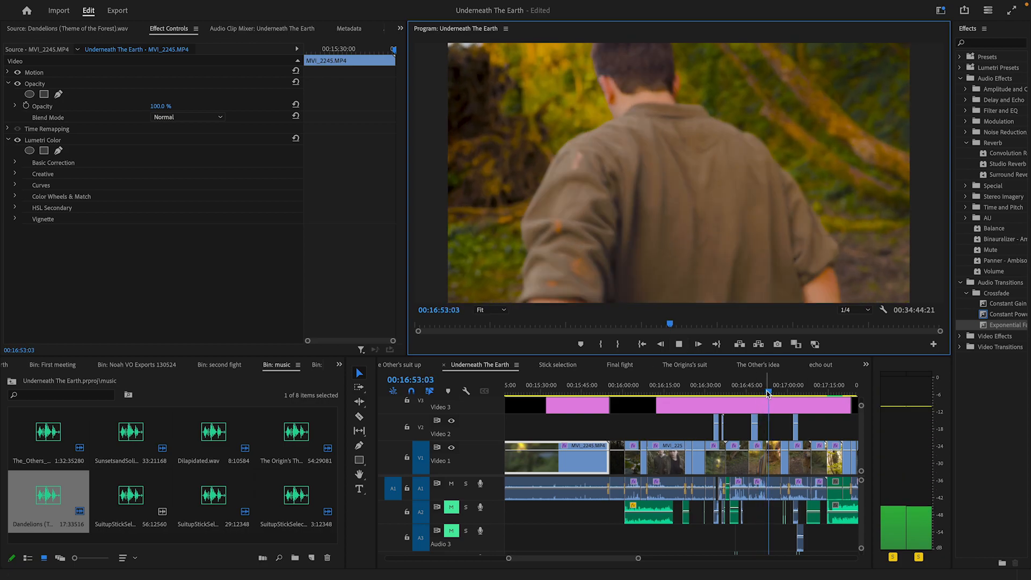
left_click(782, 392)
mouse_move(782, 392)
left_mouse_down()
mouse_move(798, 396)
mouse_move(781, 395)
left_mouse_up()
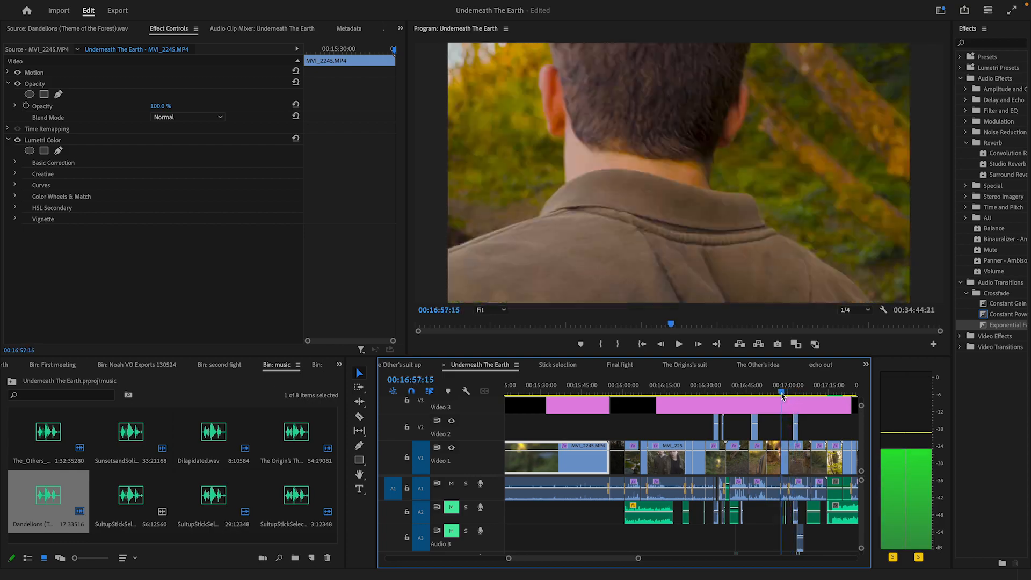
left_click(681, 345)
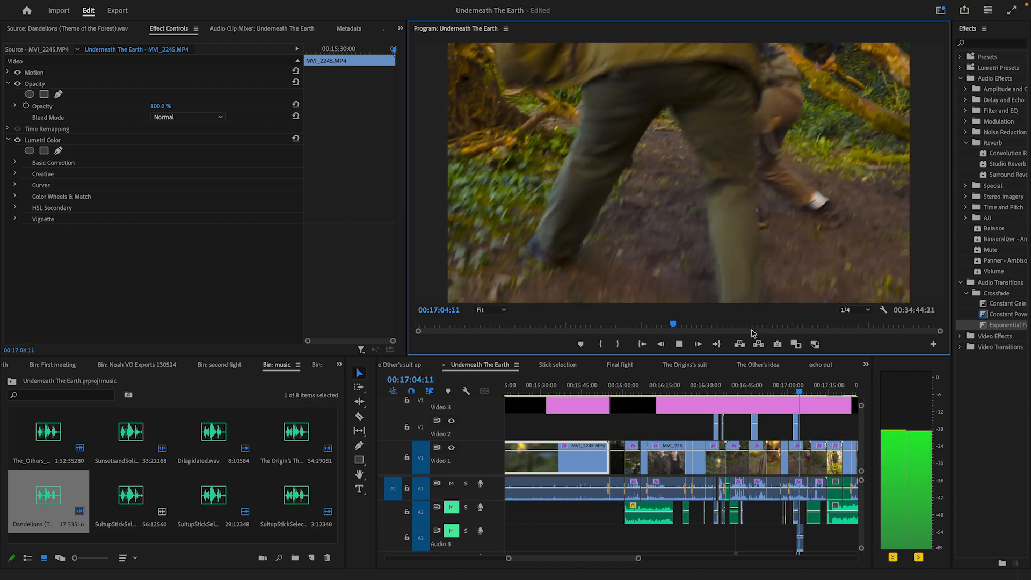
left_click(687, 344)
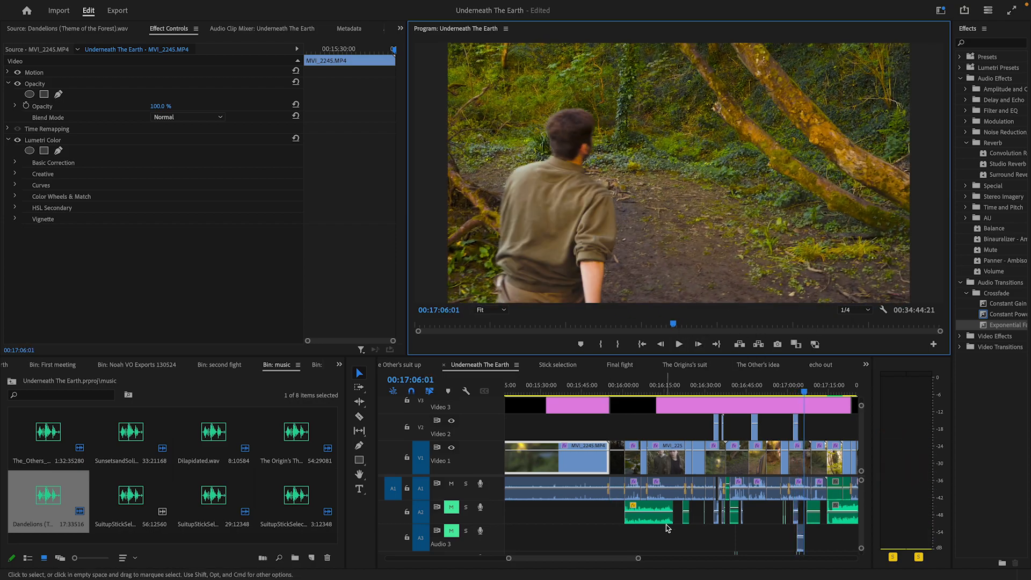
Step: Scrub through the bright tree shot at 00:17:21:09 and the tarp shot from 00:17:24:17 to 00:17:34:16
left_click_drag(626, 555, 632, 557)
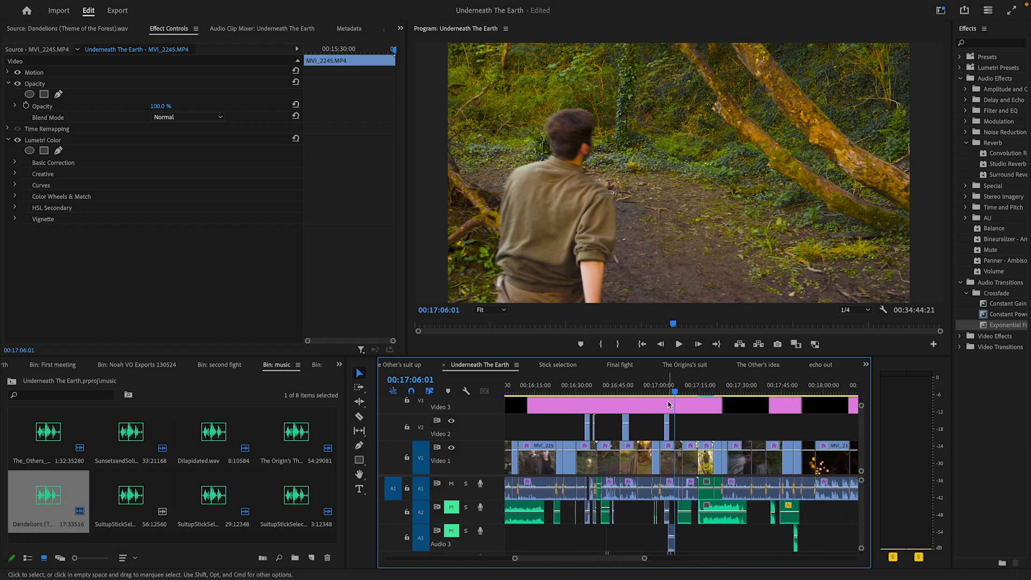
left_click_drag(682, 395, 719, 407)
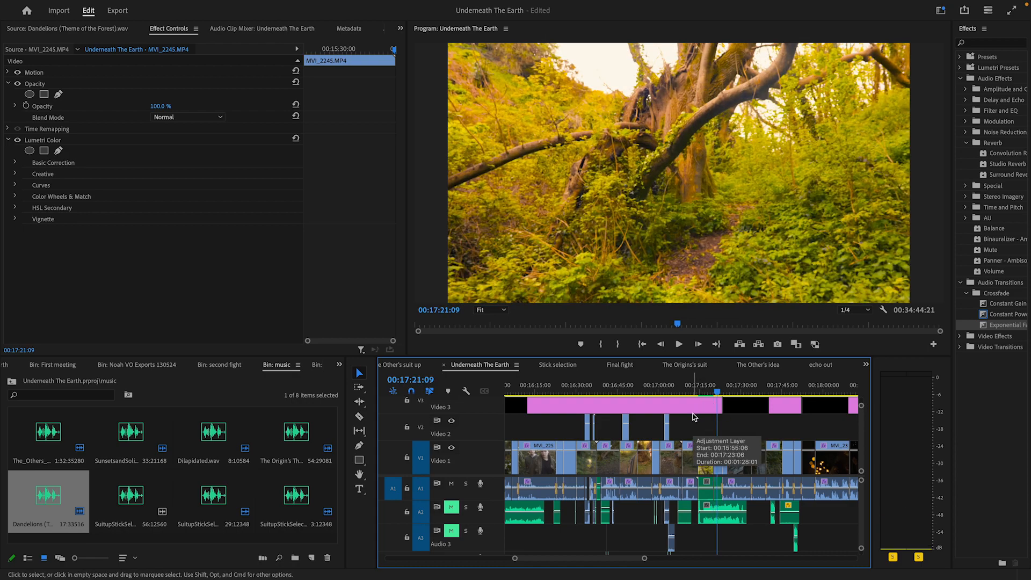
left_click_drag(718, 391, 728, 394)
left_click(726, 394)
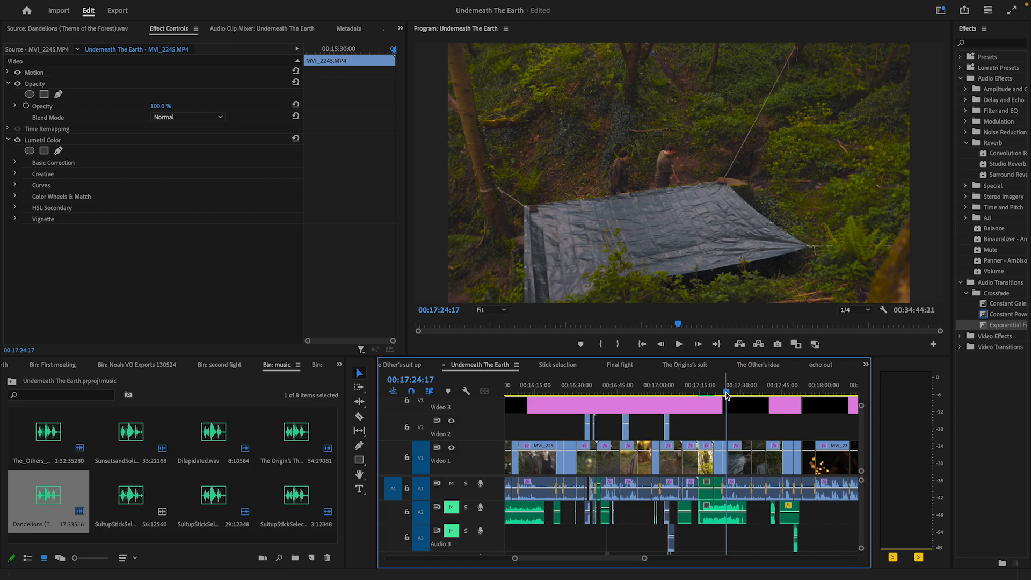
left_click_drag(725, 393, 753, 401)
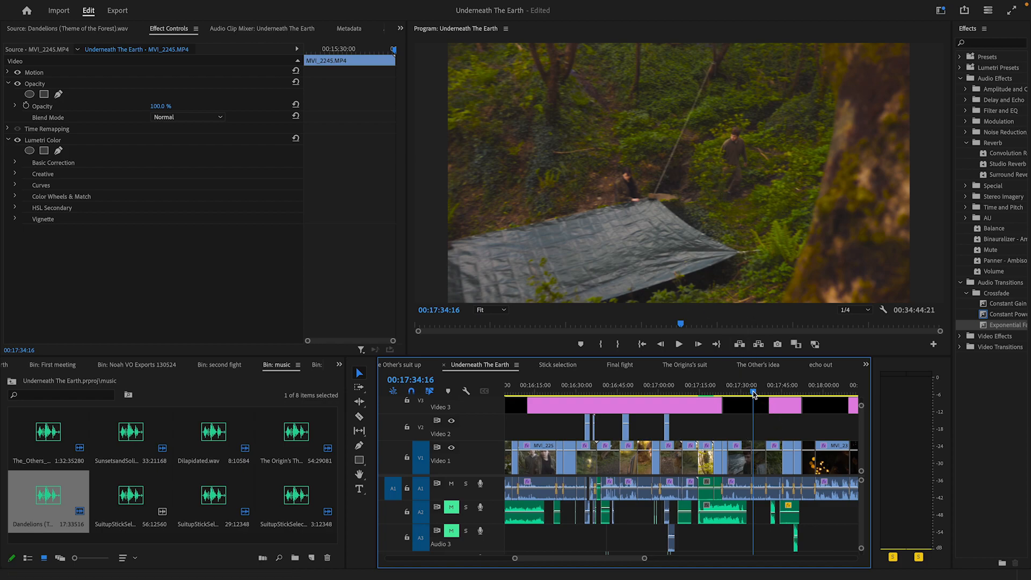
Step: Scrub to the shot from behind at 00:17:40:15 and play through to the profile close-up at 00:17:44:06
left_click_drag(753, 395, 769, 398)
left_click(679, 344)
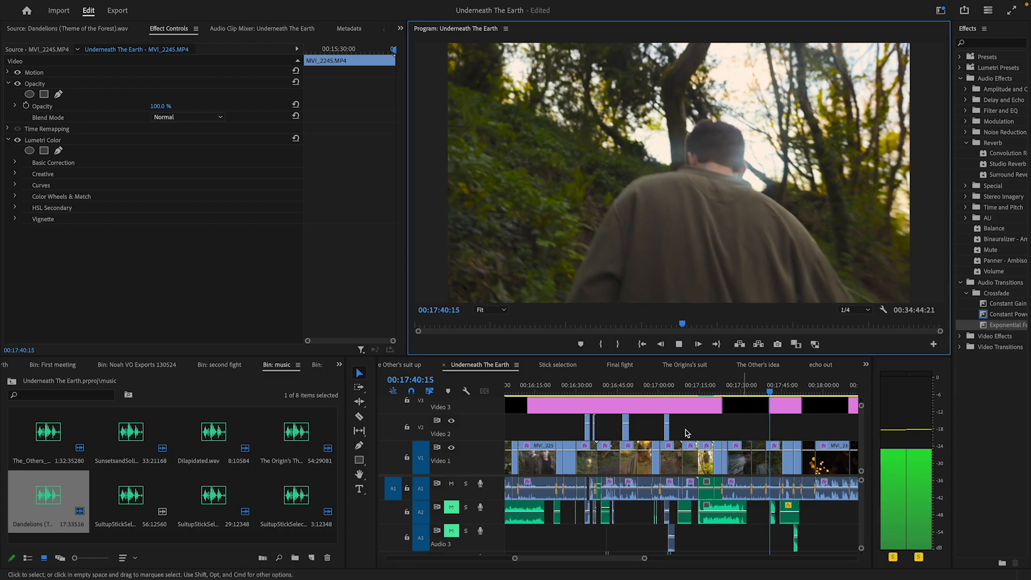
left_click(678, 344)
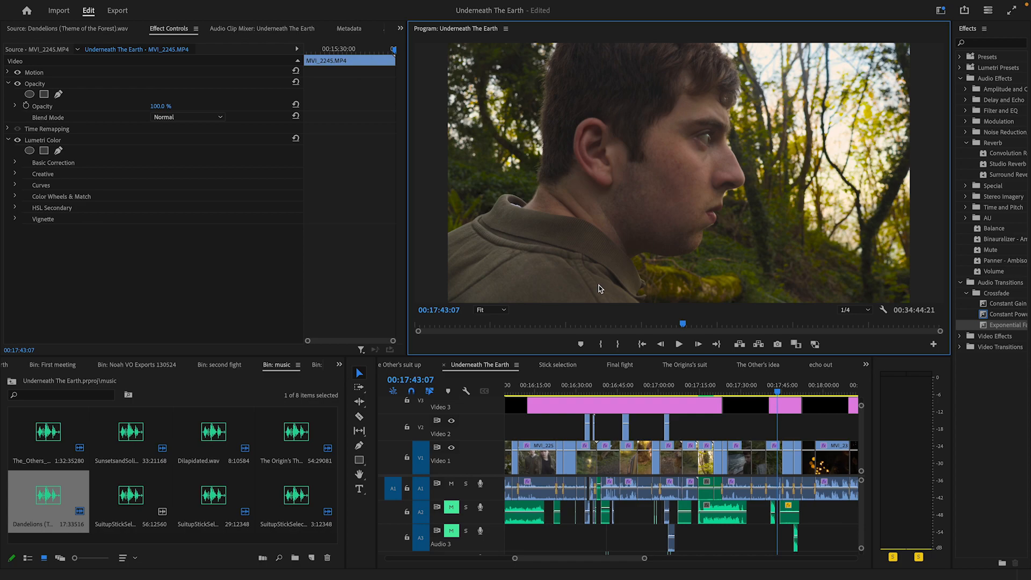
left_click(777, 391)
key("space")
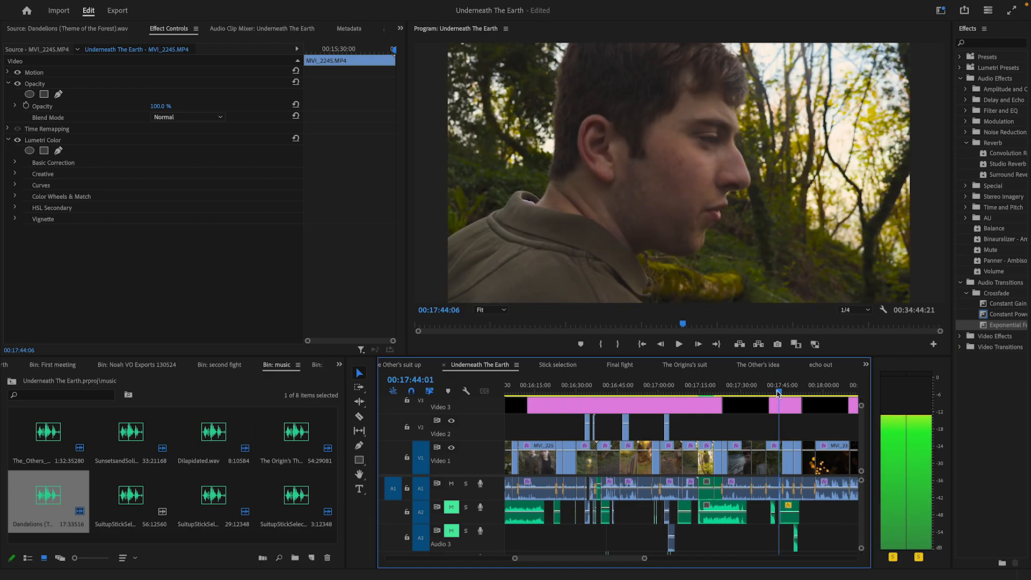
Step: Scrub past the profile close-up and play into the campfire shot, stopping at 00:17:54:00
left_click_drag(778, 393, 794, 395)
left_click(684, 346)
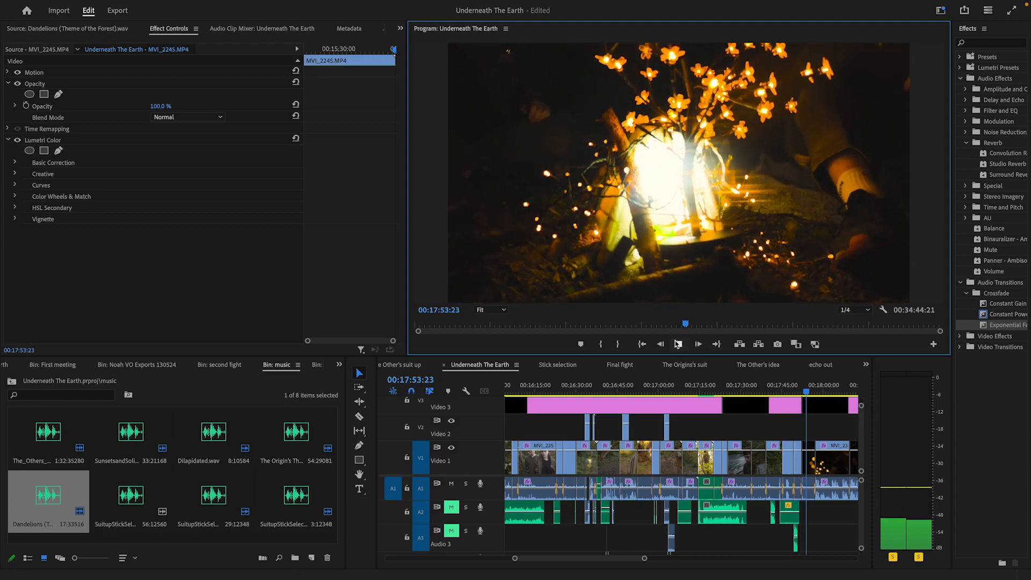
left_click(677, 343)
Step: Go to the distant campfire shot at 00:19:02:14 and scrub back through the firelit close-up to 00:18:45:13
left_click(615, 559)
left_click(623, 564)
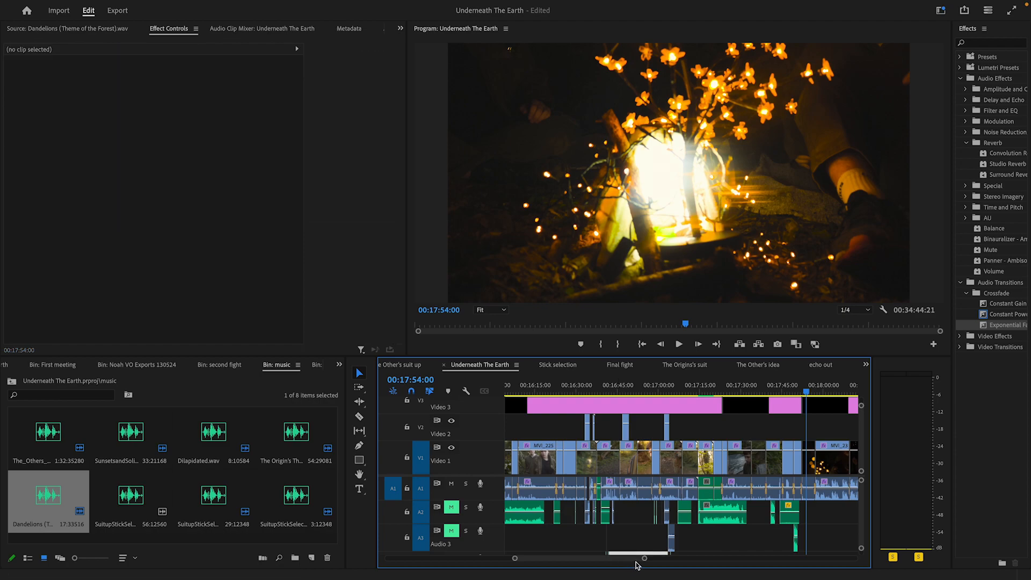
scroll(635, 561, "down", 6)
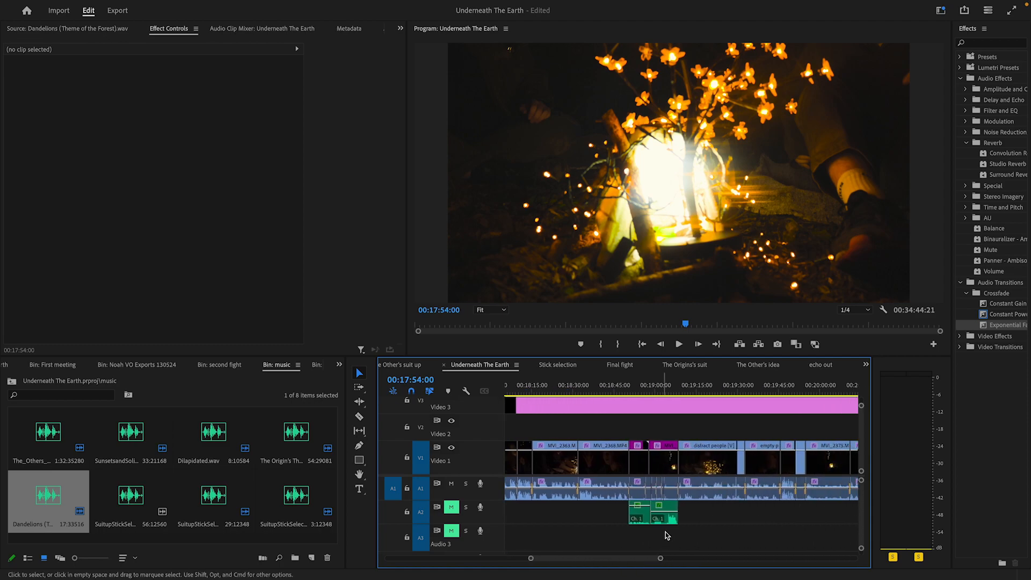
left_click(663, 391)
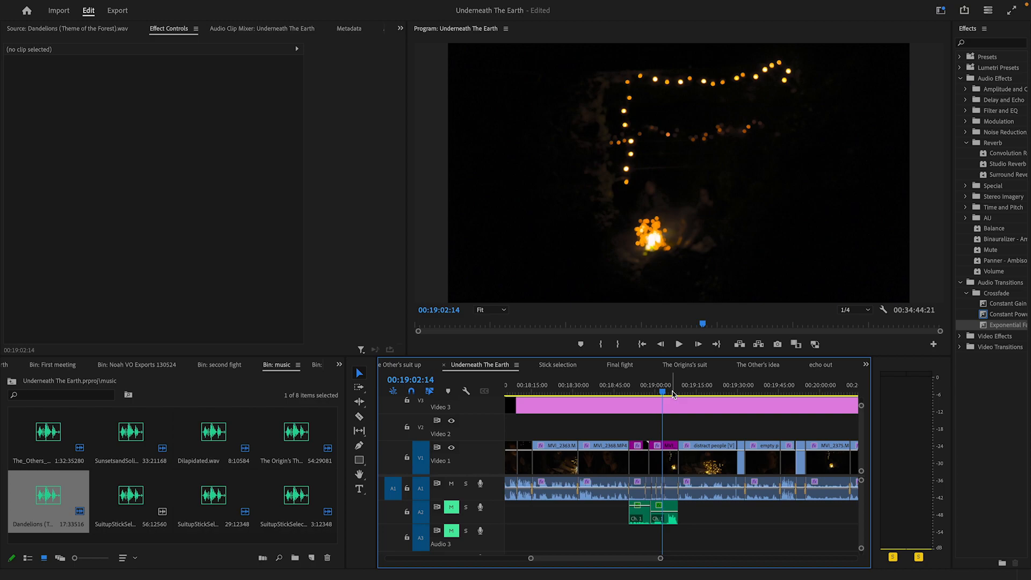
left_click_drag(647, 390, 626, 418)
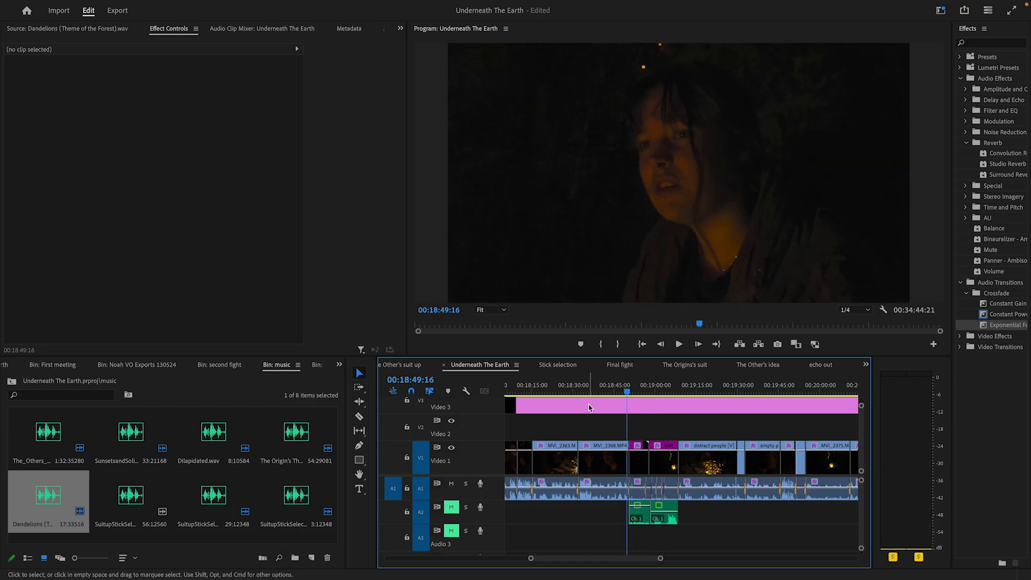
left_click(625, 390)
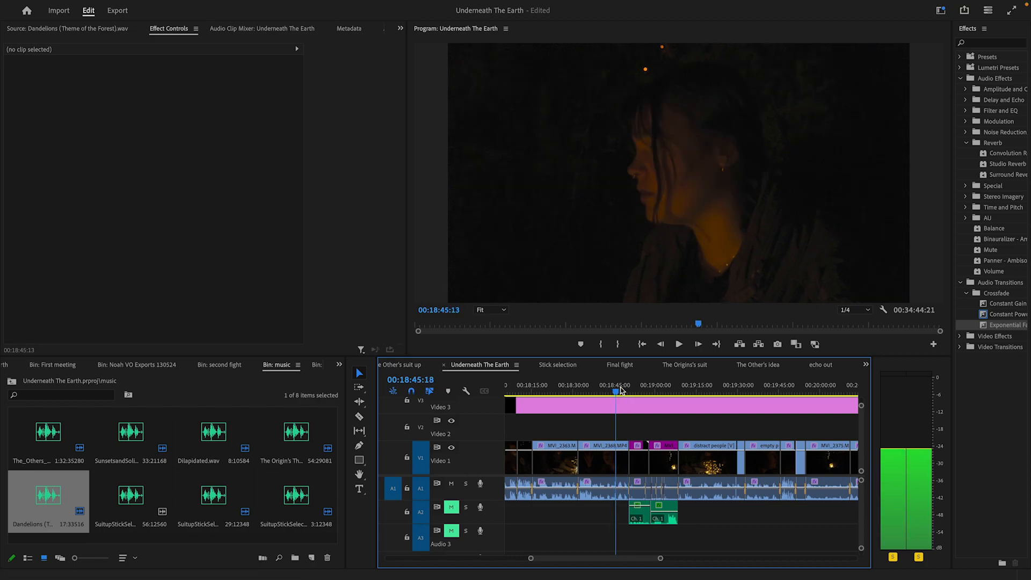
Step: Inspect the night clips MVI_2376.MP4 and MVI_2375.MP4, playing the distant campfire shot from 00:19:02:09 to 00:19:03:03
left_click_drag(627, 390, 661, 401)
key("Down")
left_click(664, 470)
left_click(634, 463)
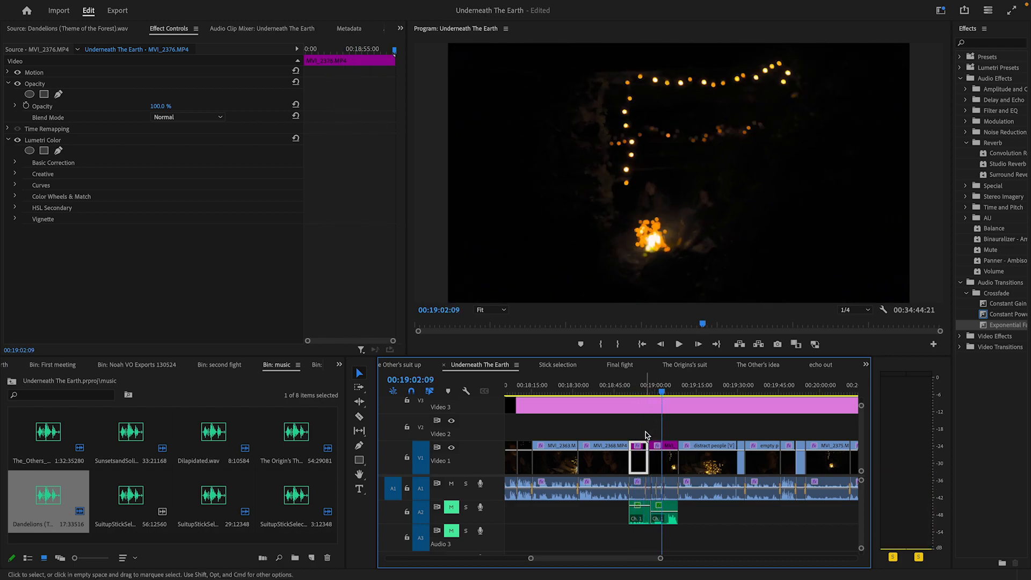
left_click(656, 458)
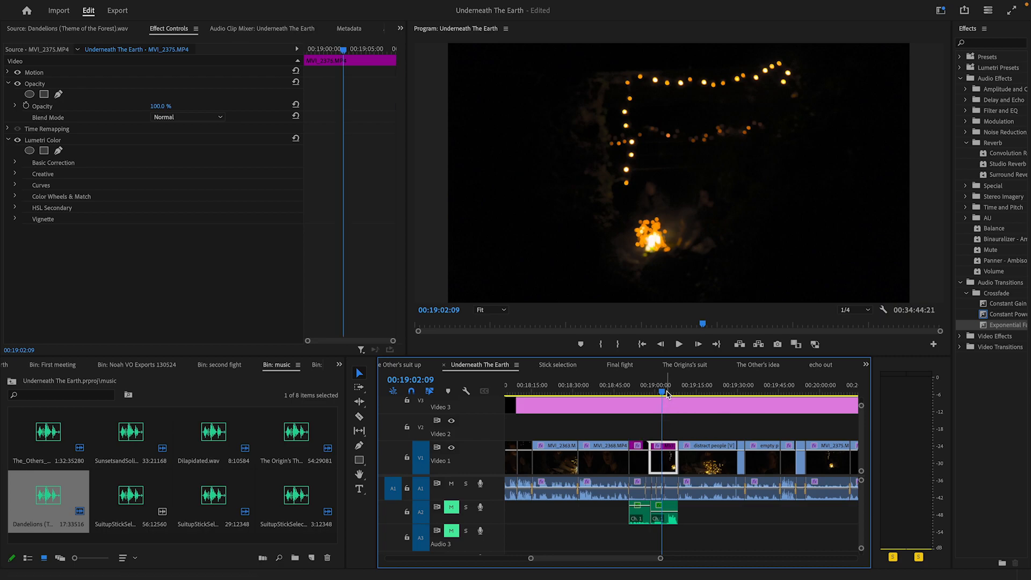
key("space")
key("space")
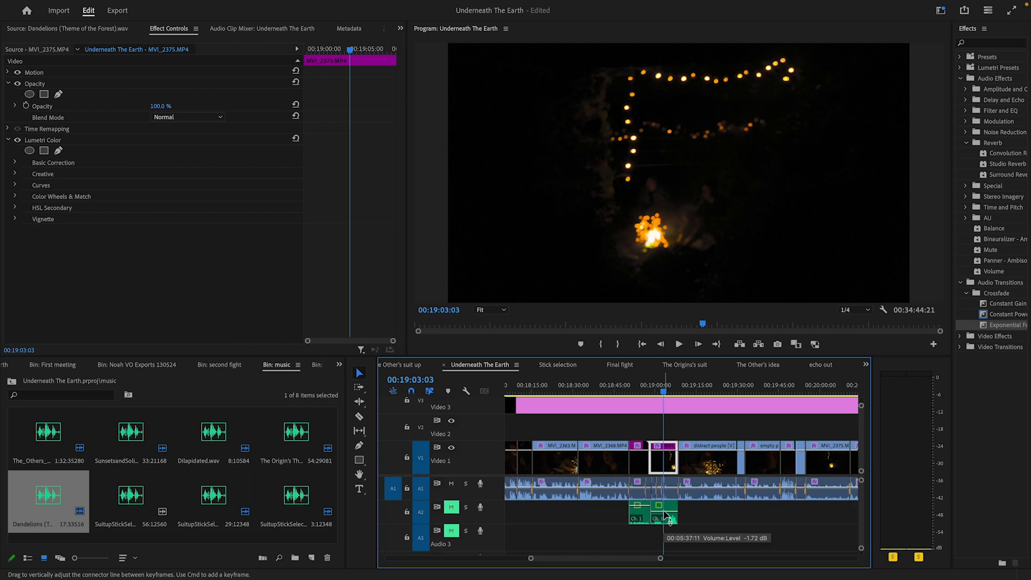
Step: Scrub to 00:19:15:07, select the distract people clip and toggle its masked Lumetri Color effect to compare the grade
left_click_drag(679, 391, 709, 398)
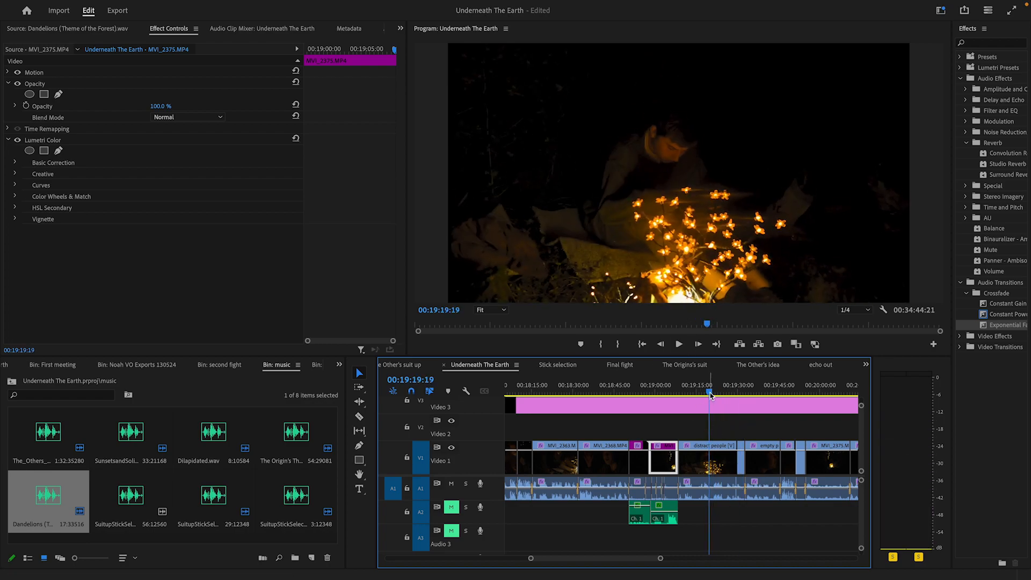
left_click_drag(710, 395, 697, 396)
left_click(708, 459)
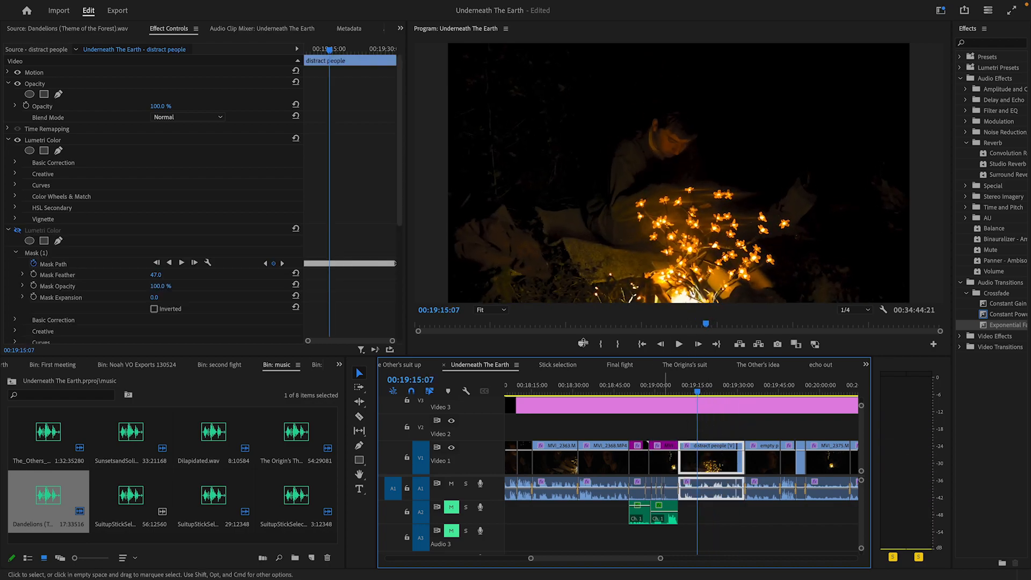
left_click(16, 230)
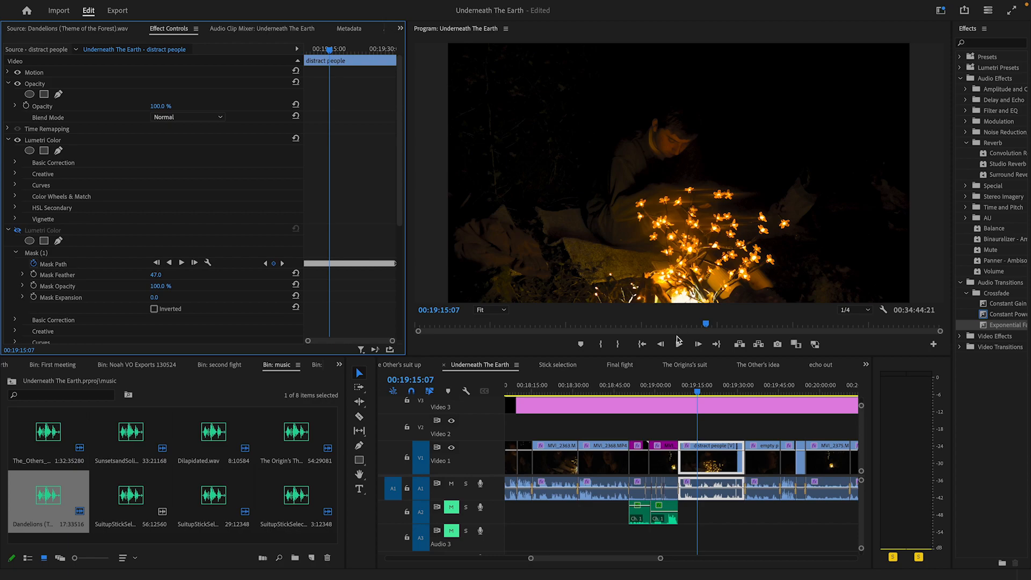
Step: Move ahead in the distract people clip to 00:19:22:03 and turn its masked Lumetri Color effect back on
left_click(699, 391)
key("space")
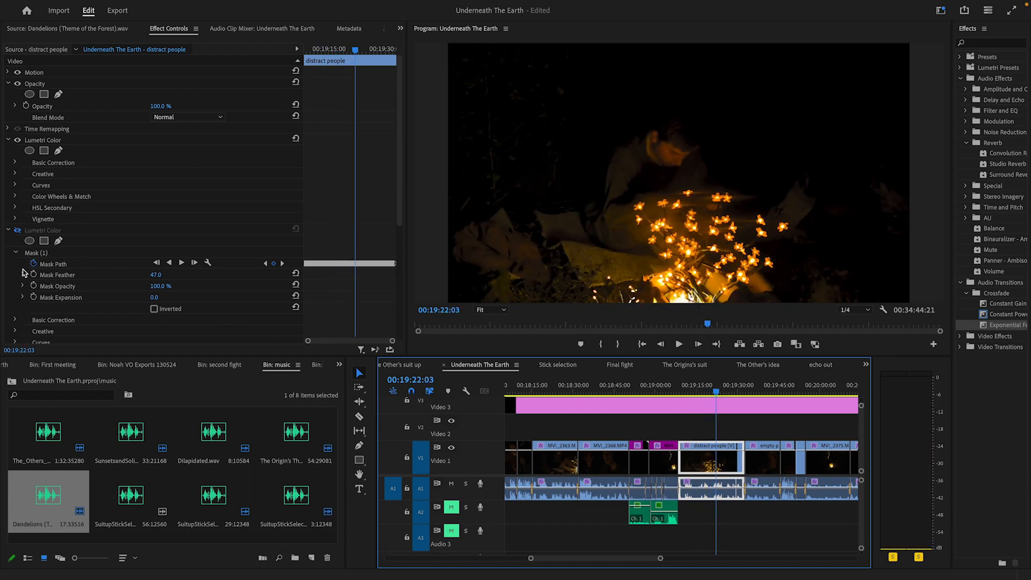
left_click(18, 231)
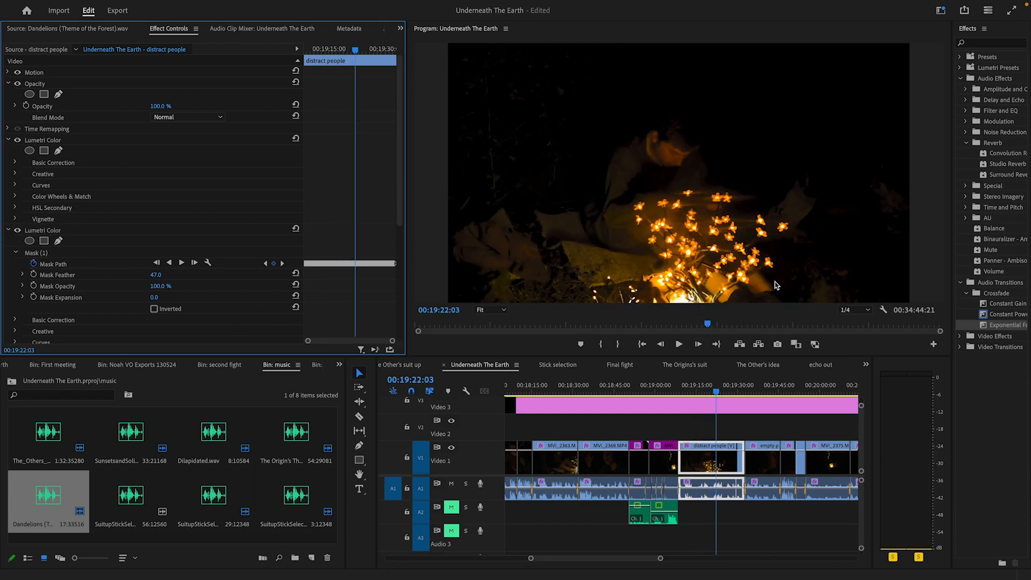
Step: Scrub past the campfire clips to the dark night shot at 00:20:16:08 and mute the Audio 4 track
left_click_drag(707, 394, 858, 406)
mouse_move(607, 384)
left_mouse_down()
mouse_move(543, 382)
mouse_move(597, 387)
left_mouse_up()
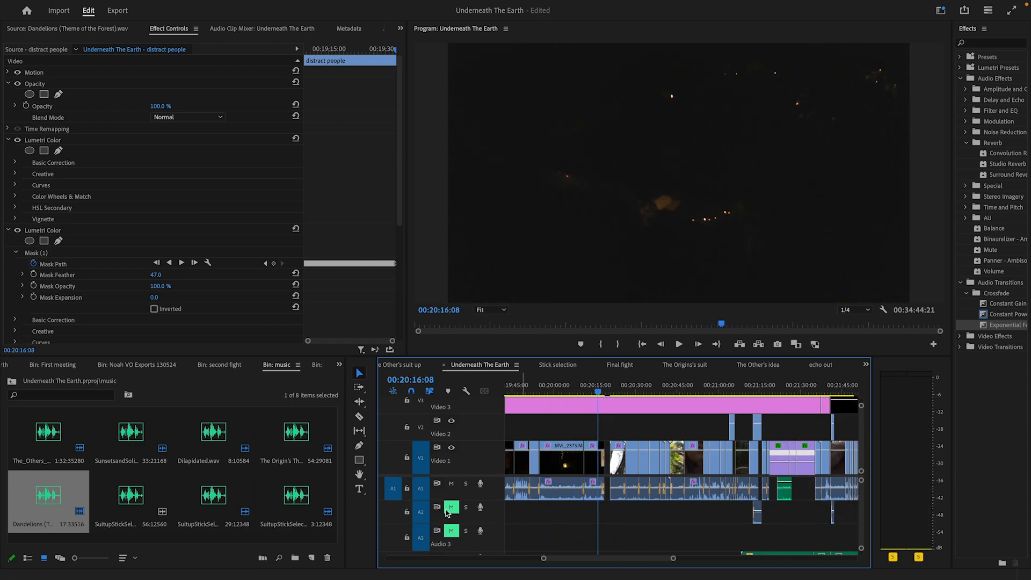
scroll(464, 507, "down", 1)
scroll(464, 508, "down", 1)
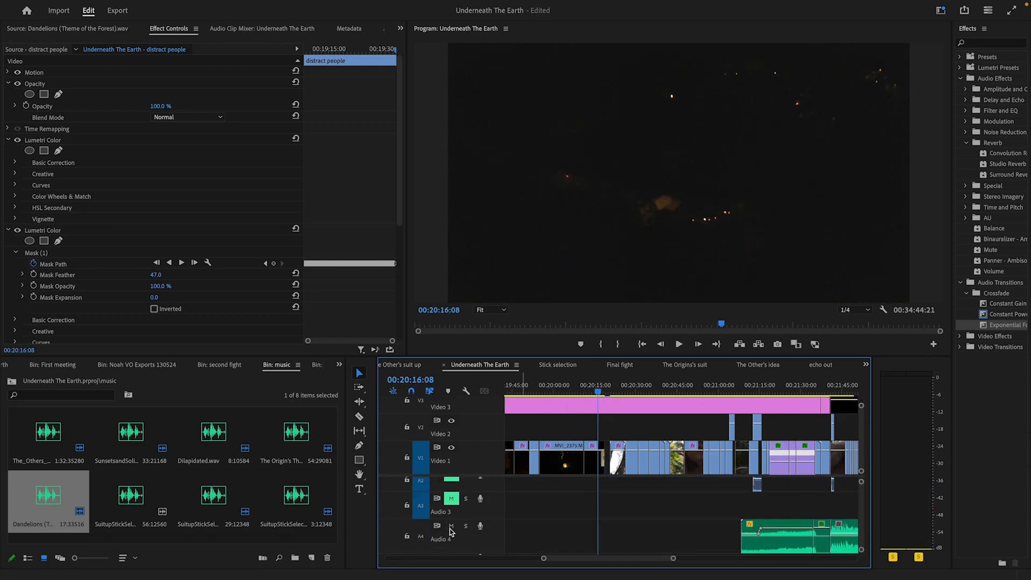
Step: Scrub back to the distant campfire shot with string lights at 00:20:07:08 and check the adjustment layer on Video 3
left_click(565, 384)
left_click_drag(565, 383, 573, 415)
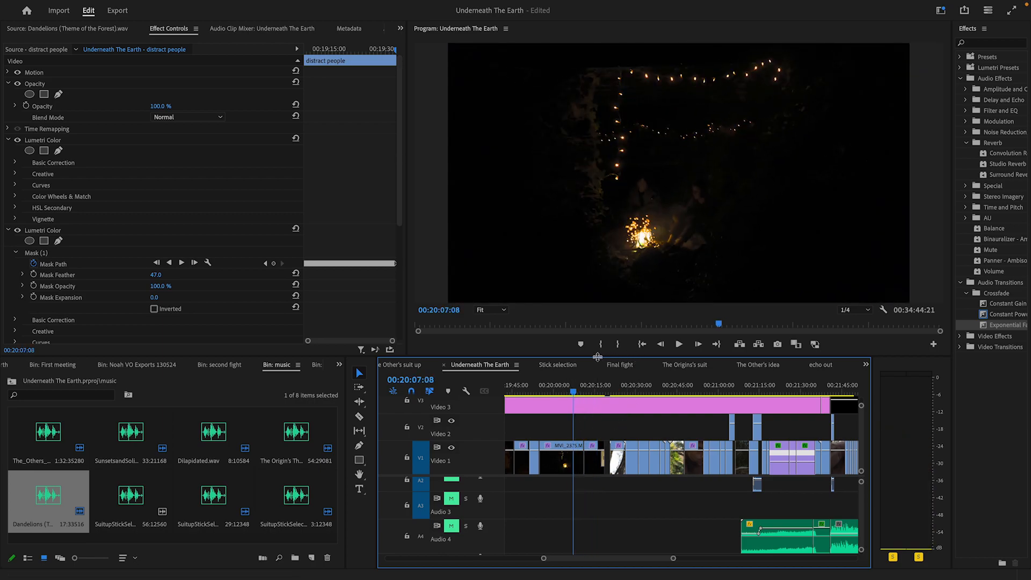
scroll(468, 424, "up", 3)
scroll(455, 426, "down", 1)
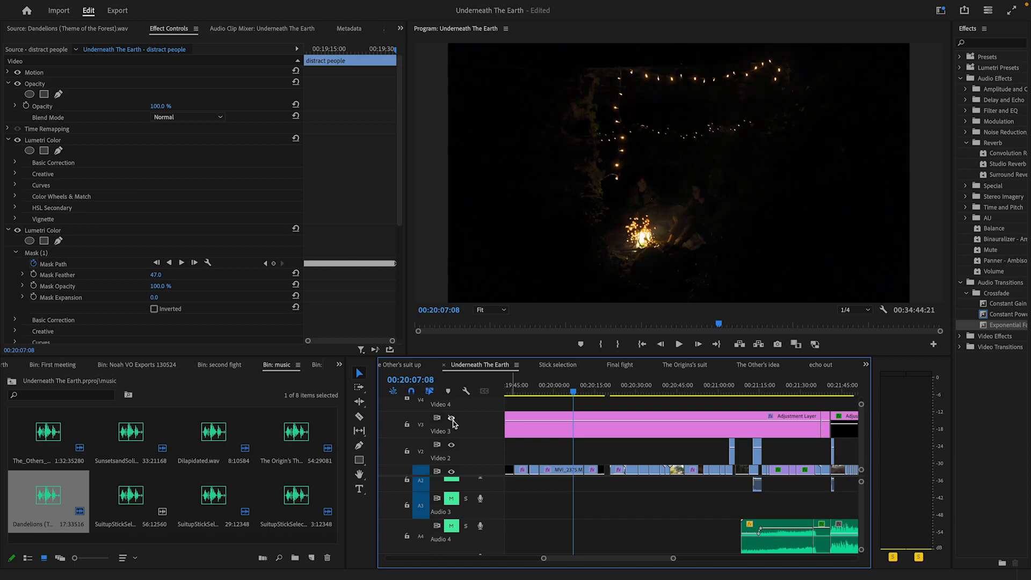
Step: Scrub to the dark shot at 00:20:16:13 and play across the cut into the sunlit woodland shot
left_click_drag(577, 394, 598, 395)
scroll(585, 435, "down", 2)
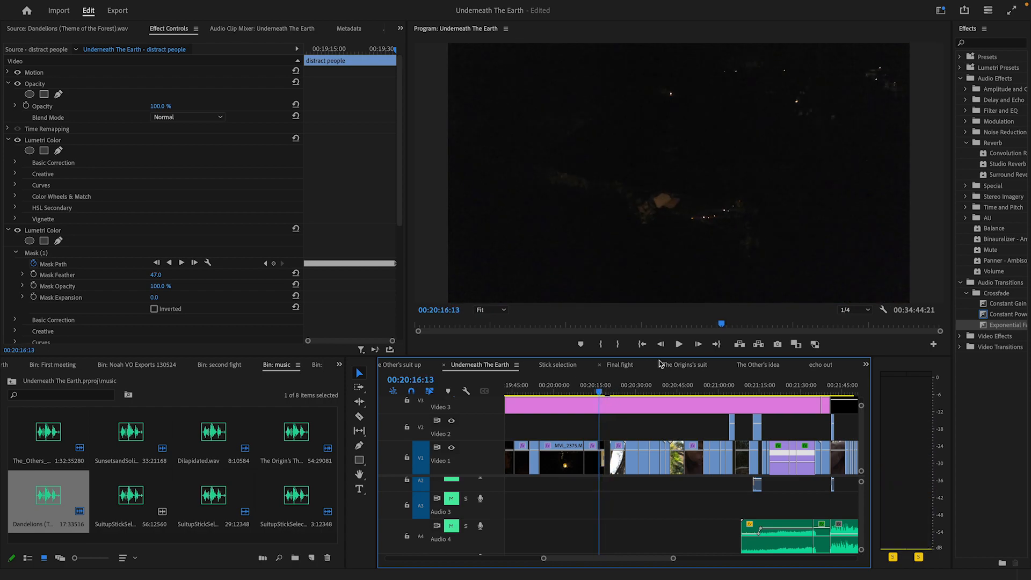
key("space")
scroll(625, 499, "up", 2)
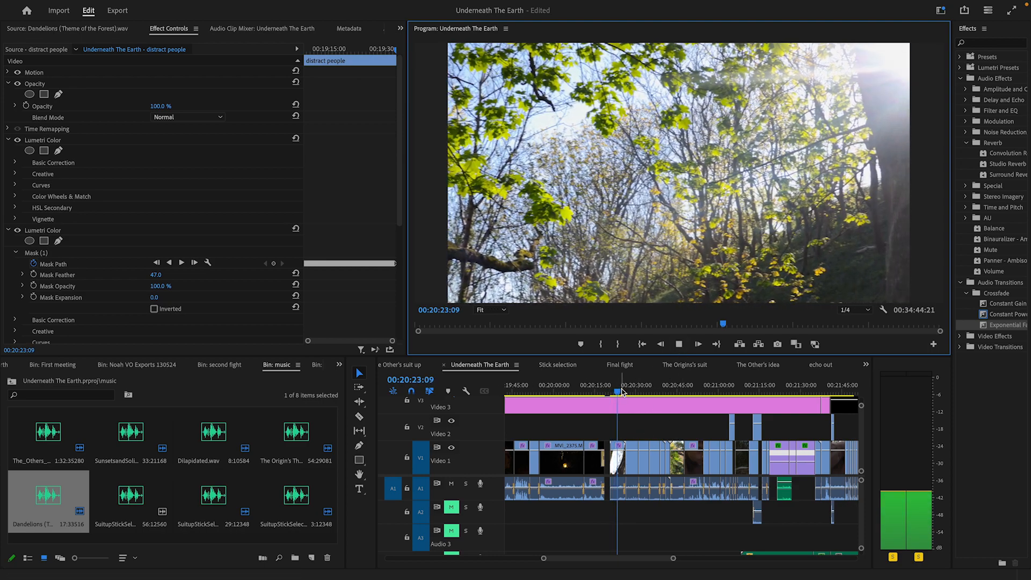
Step: Review the daylight shots of the man in the brown top through the cut to the woman seated on the wall, around 00:20:34 to 00:20:41
left_click(649, 391)
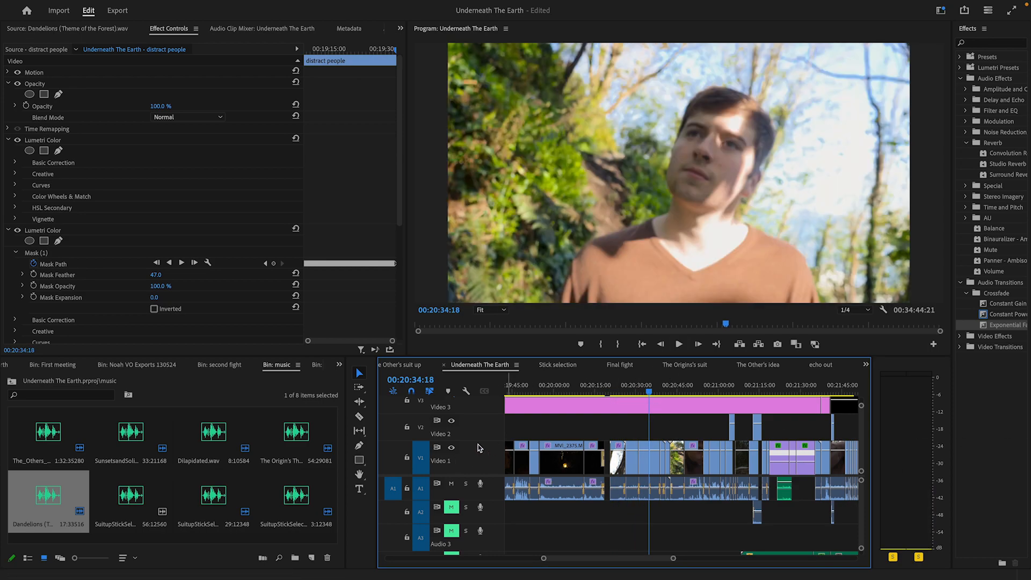
right_click(478, 447)
key("Escape")
left_click_drag(653, 391, 632, 393)
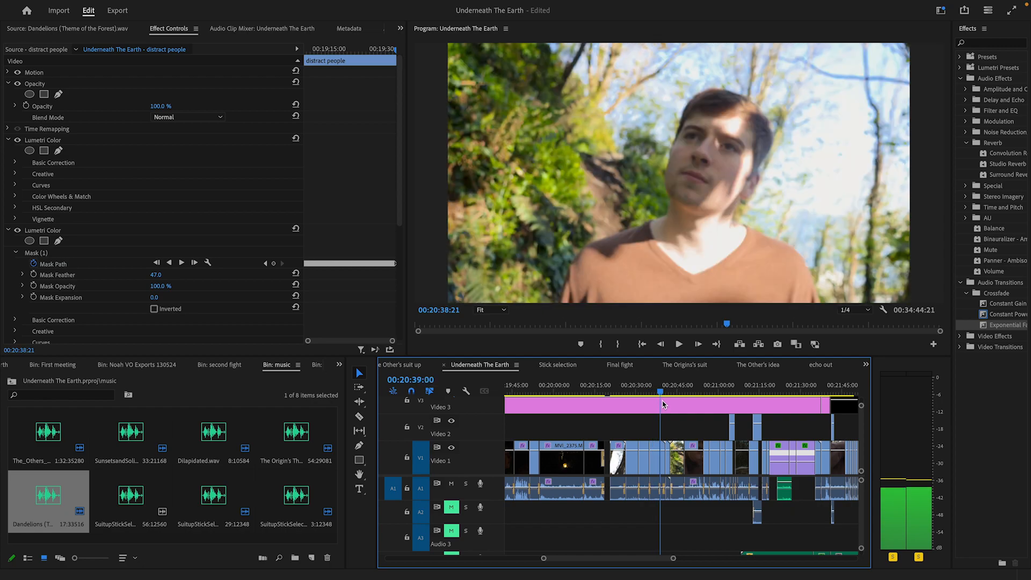
key("space")
left_click(678, 345)
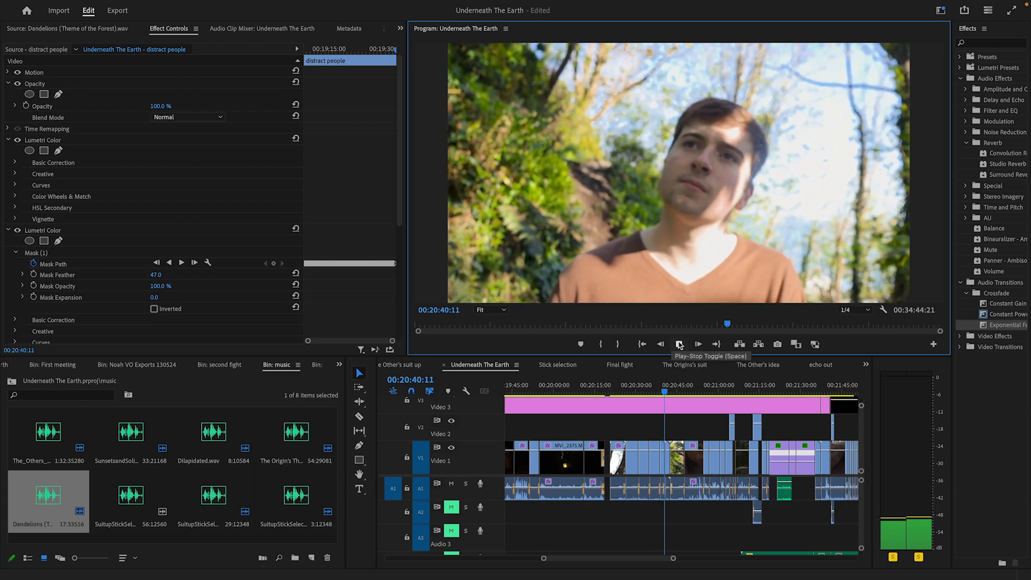
key("space")
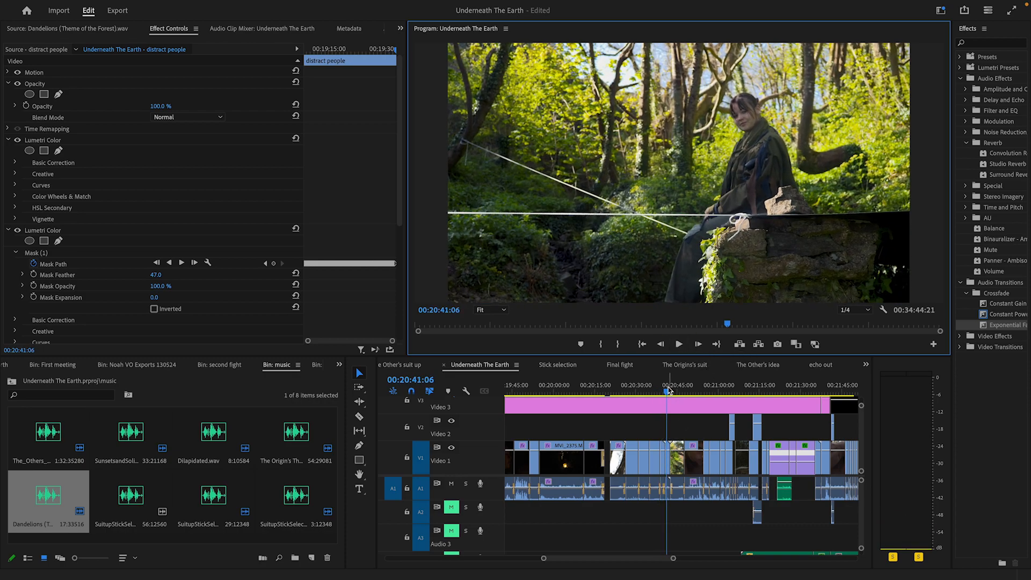
mouse_move(668, 391)
left_mouse_down()
mouse_move(657, 391)
mouse_move(668, 398)
left_mouse_up()
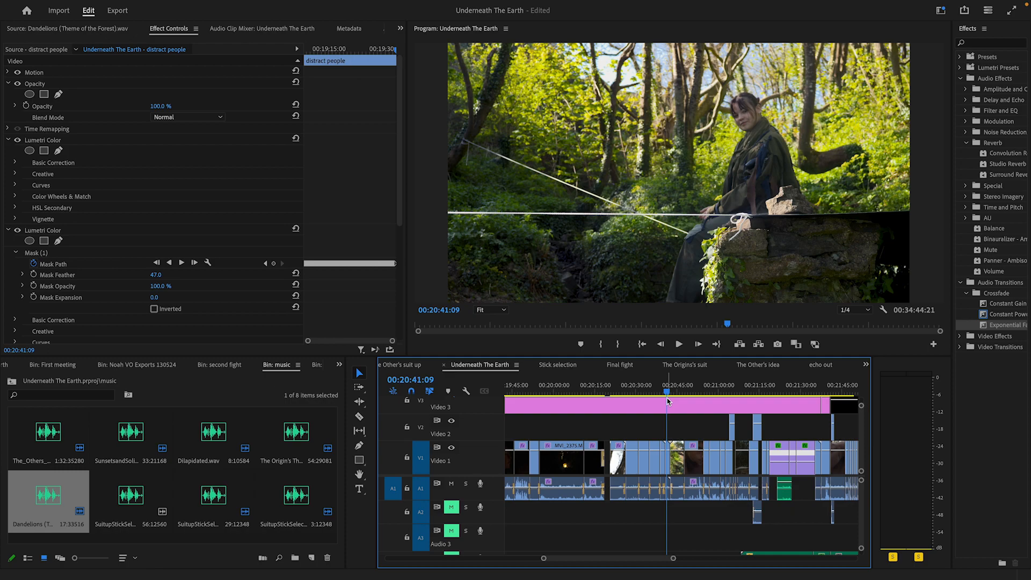
Step: Replay the woman's waving shot from about 00:20:38 to 00:20:41, checking where she lowers her hand
left_click_drag(667, 394, 659, 396)
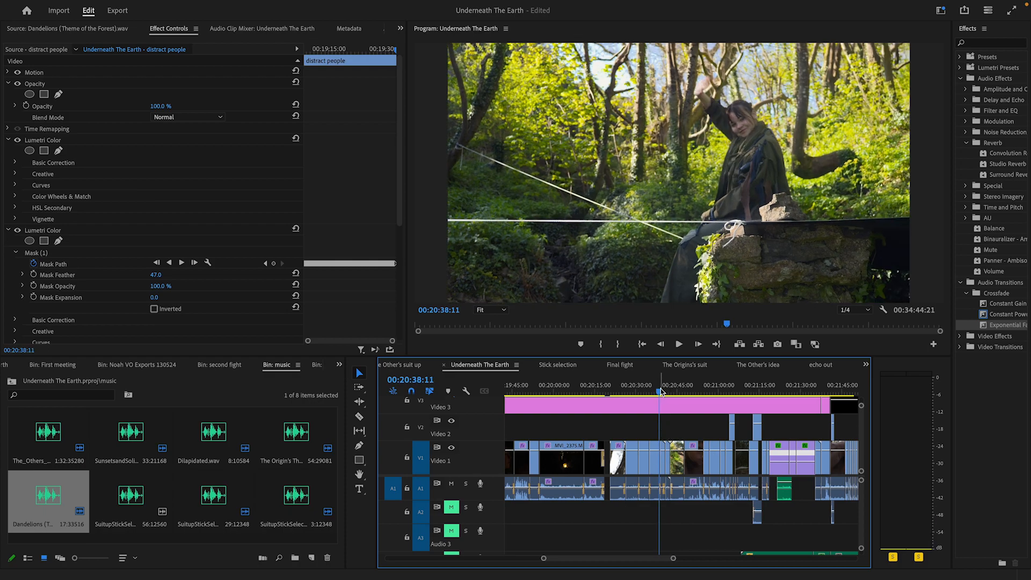
key("space")
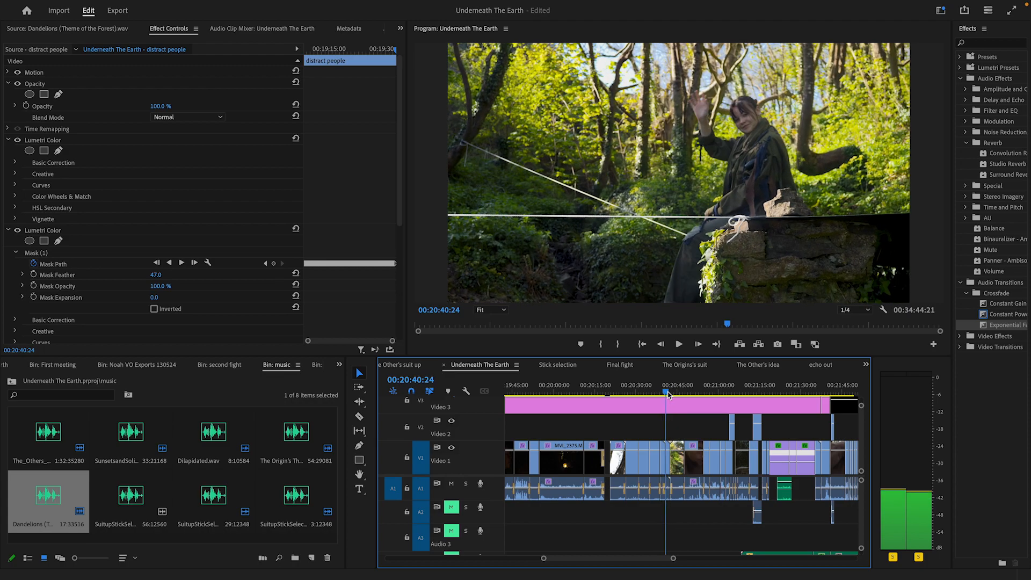
key("space")
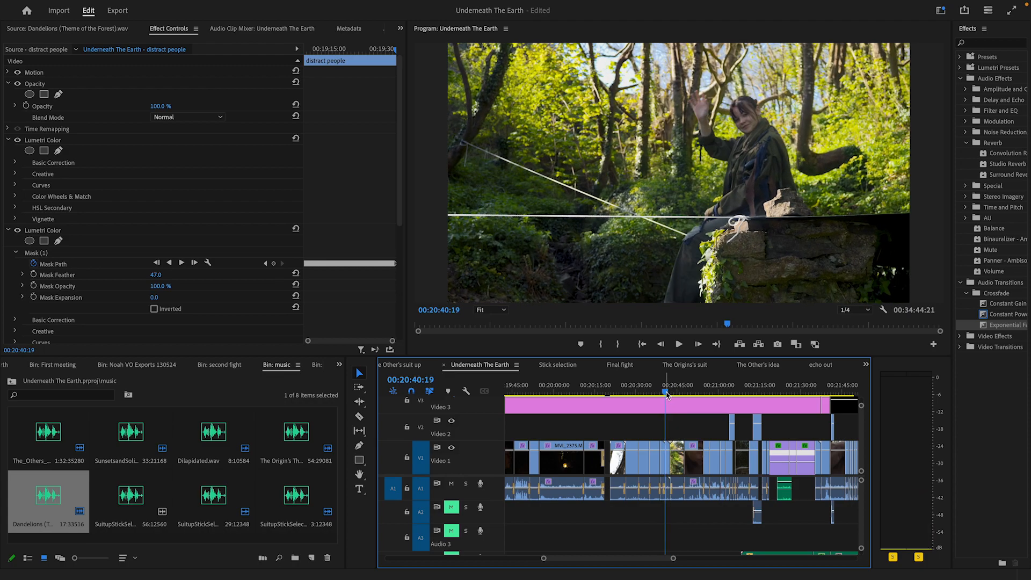
key("space")
key("space")
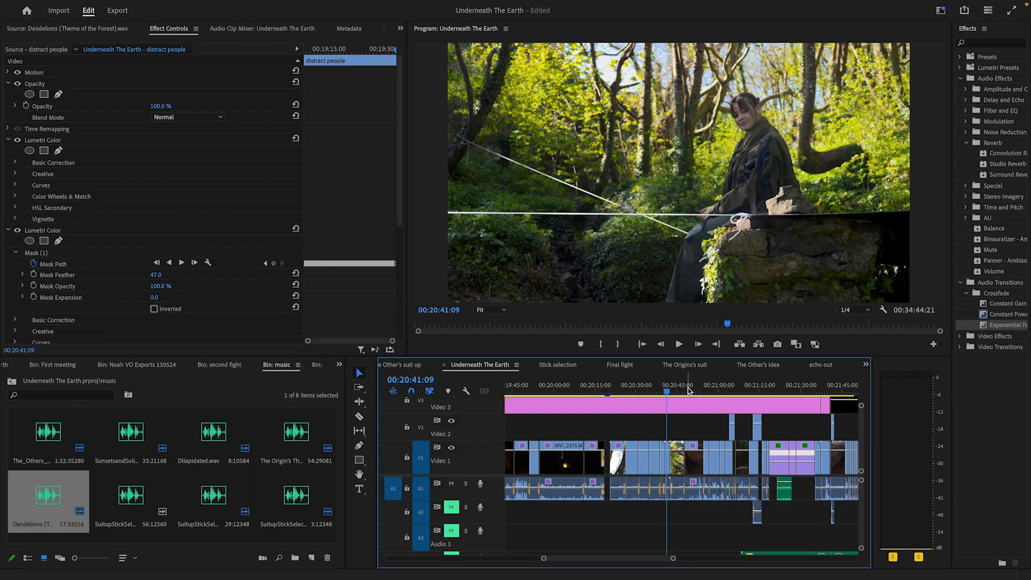
Step: Scrub ahead to the man turning his head at about 00:20:55 and select the MVI_2387 clip there
left_click_drag(675, 393, 691, 392)
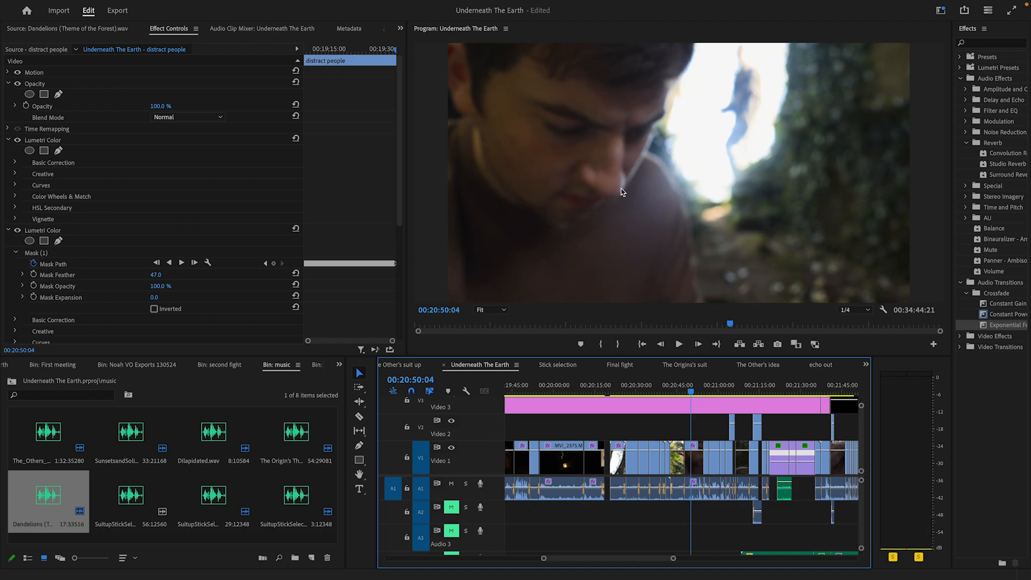
left_click_drag(692, 391, 705, 393)
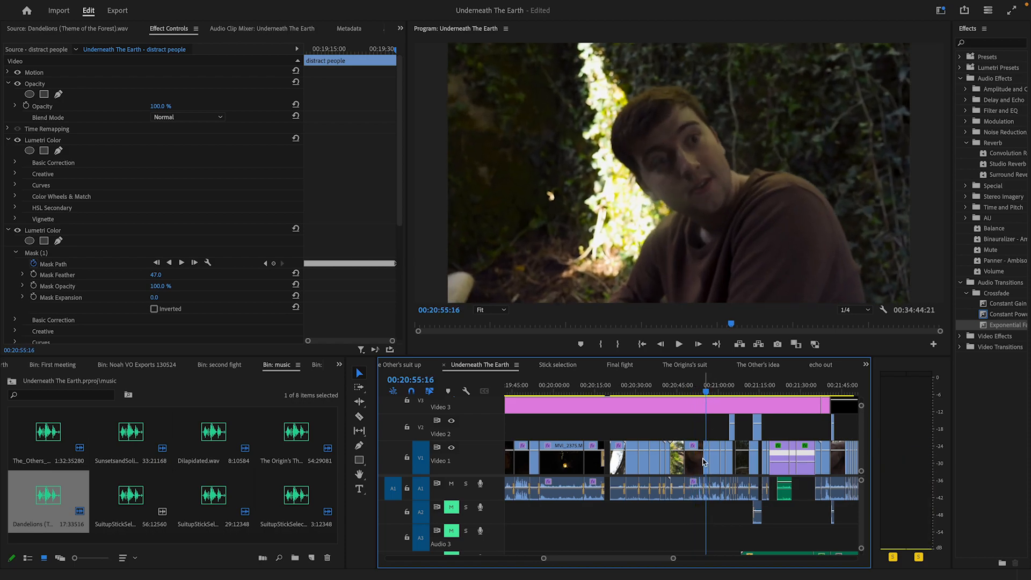
left_click(707, 466)
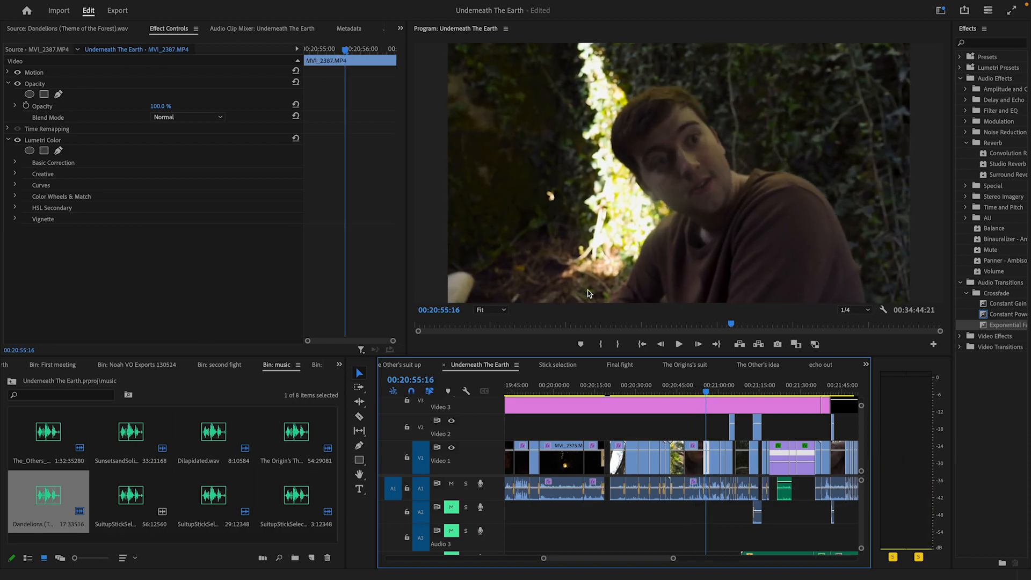
Step: Scrub through the man's close-ups and the shots of hands over the sticks, up to about 00:21:16
left_click_drag(708, 393, 725, 393)
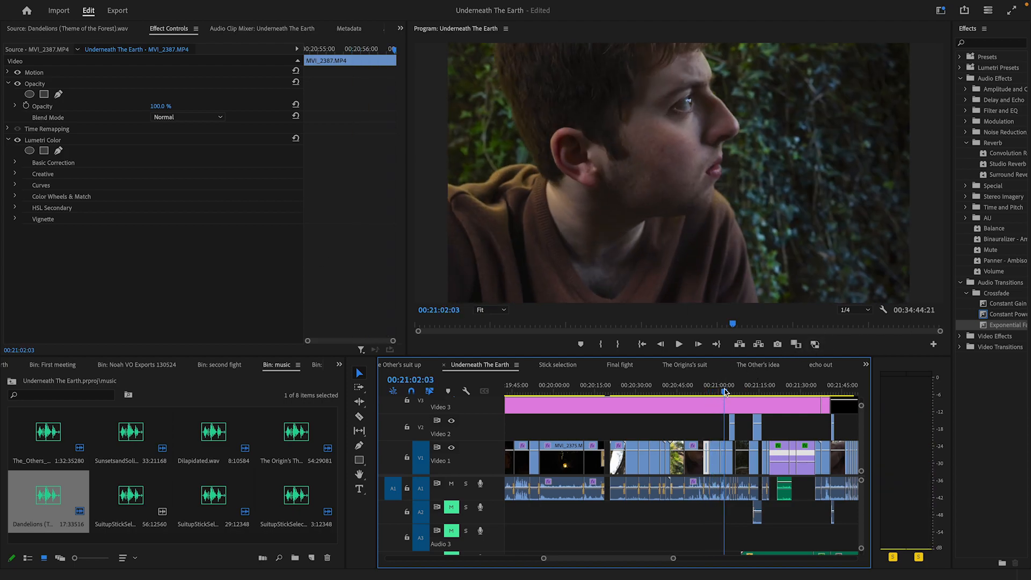
left_click_drag(725, 393, 734, 396)
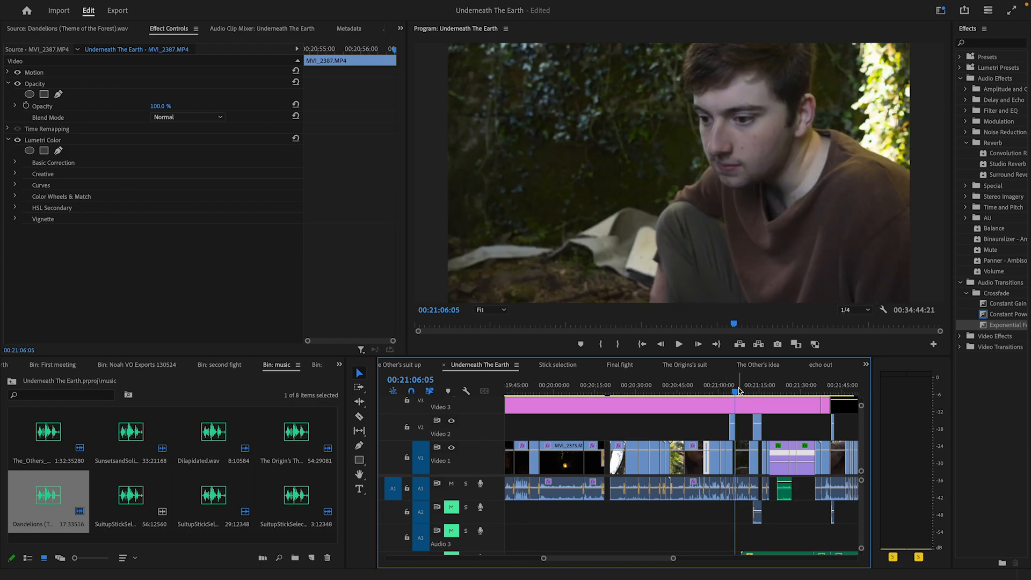
left_click_drag(736, 394, 755, 398)
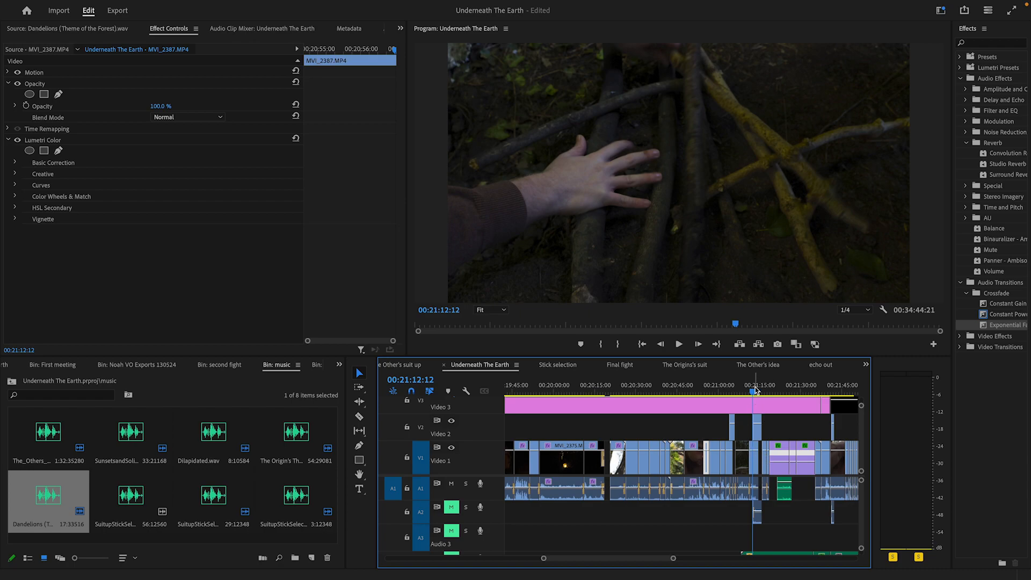
left_click_drag(754, 391, 763, 393)
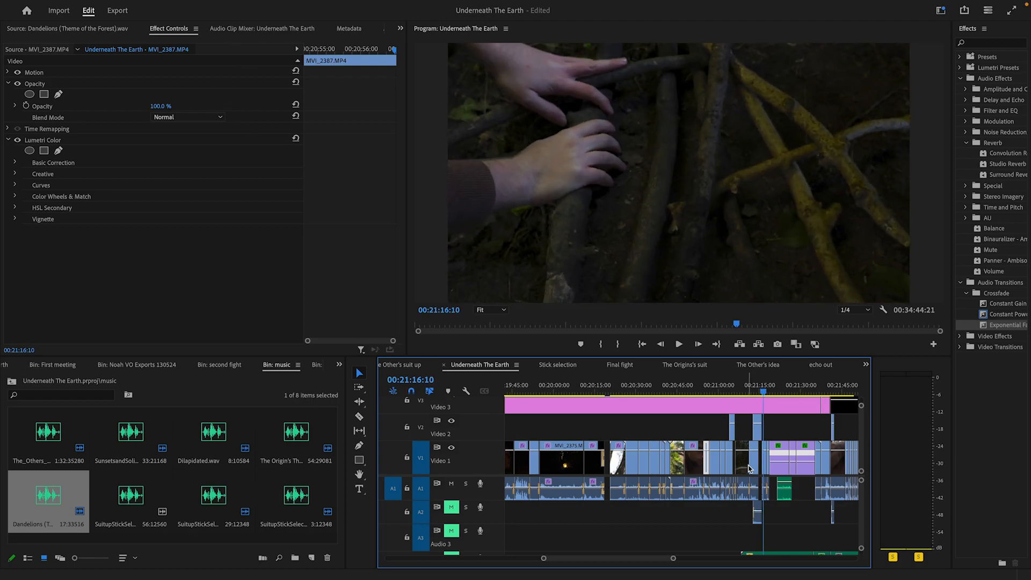
Step: Inspect the Motion keyframes of the MVI_2394 hands clip and preview its first frame at 00:21:16:00
left_click(768, 467)
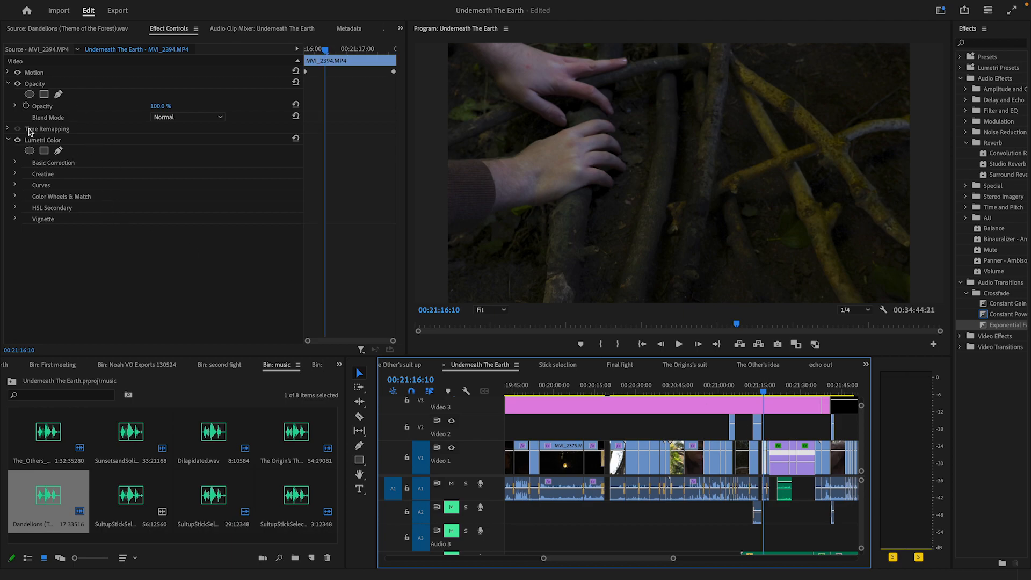
left_click(8, 72)
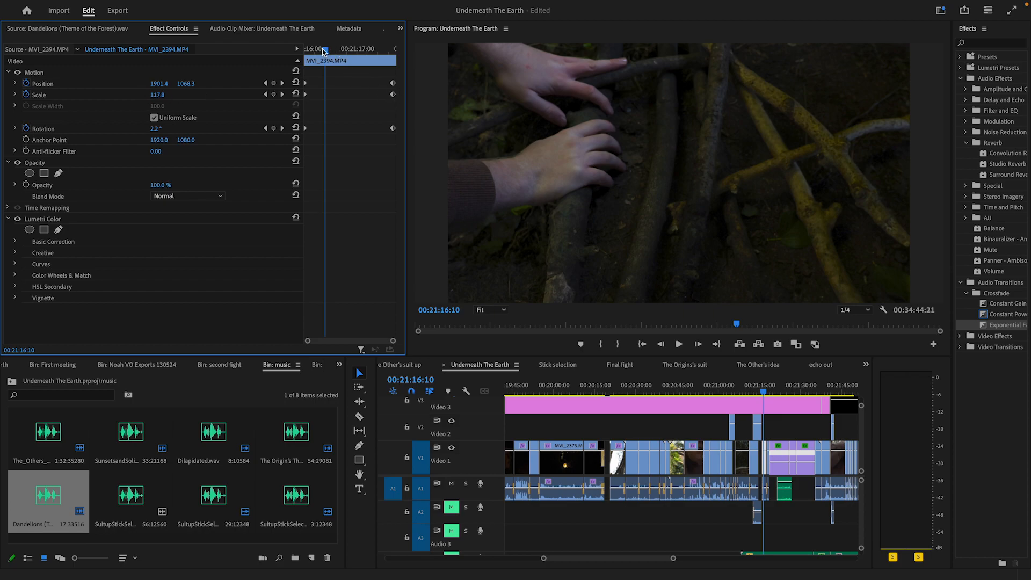
left_click_drag(324, 50, 306, 80)
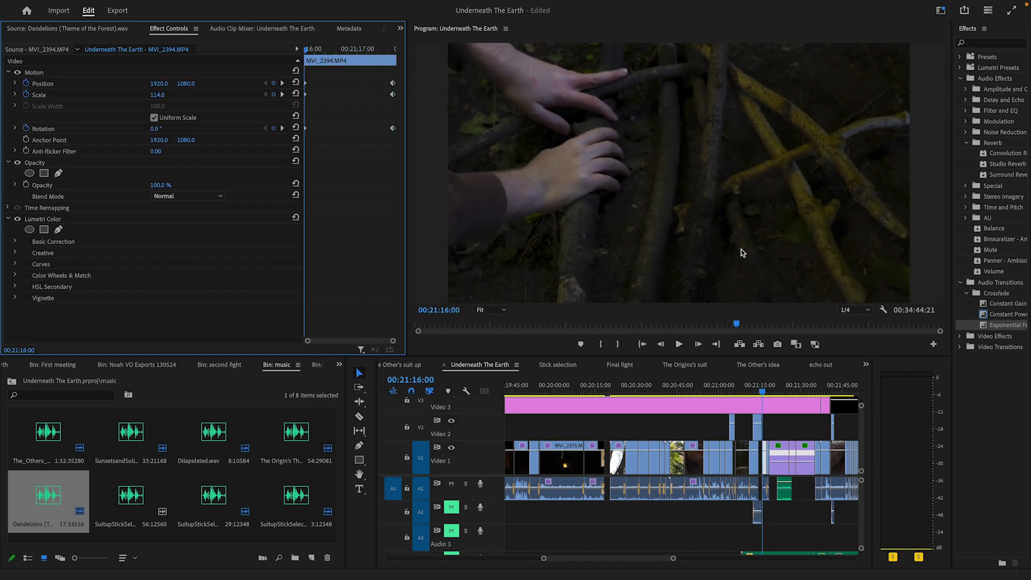
Step: Examine the preceding MVI_2393 clip on Video 2 up close, scrubbing from about 00:21:13 to 00:21:14
left_click_drag(763, 393, 754, 393)
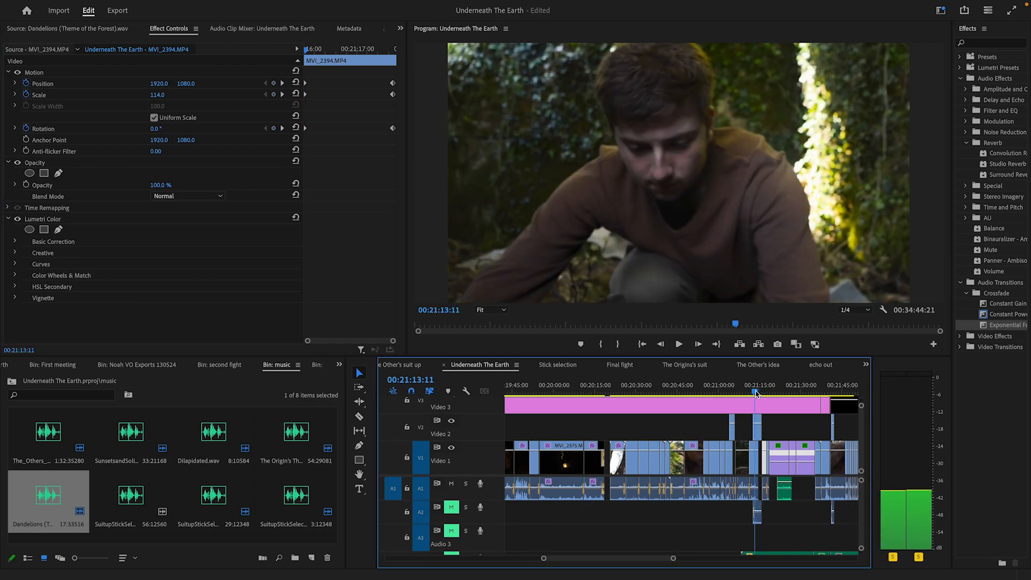
left_click_drag(546, 560, 590, 560)
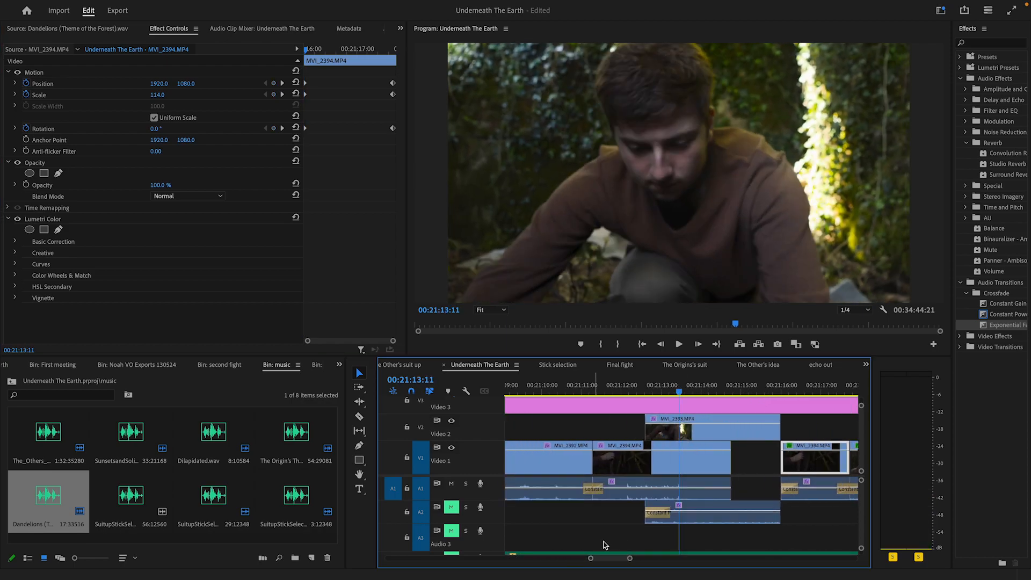
left_click_drag(679, 393, 729, 392)
left_click(672, 418)
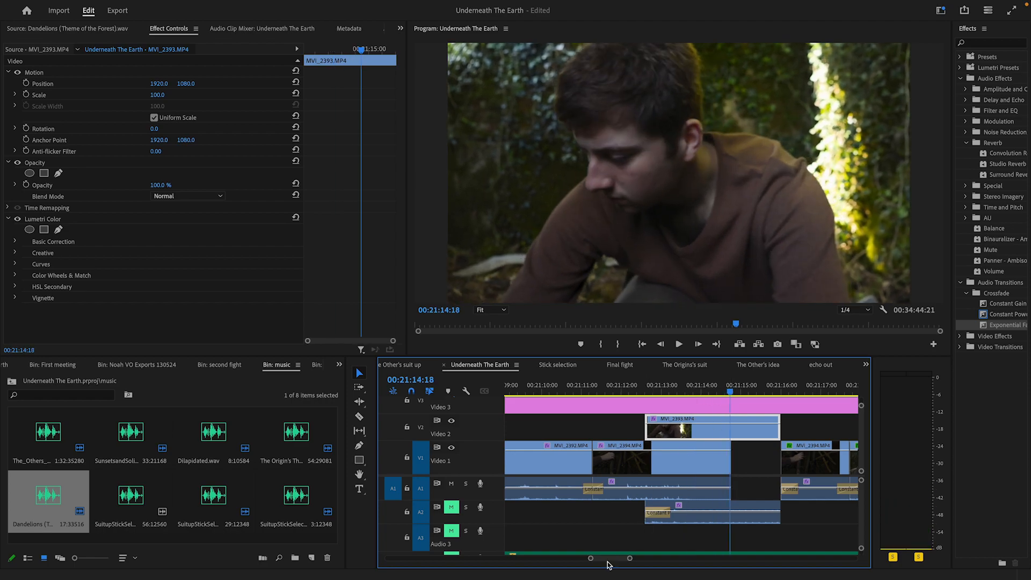
left_click_drag(590, 558, 545, 559)
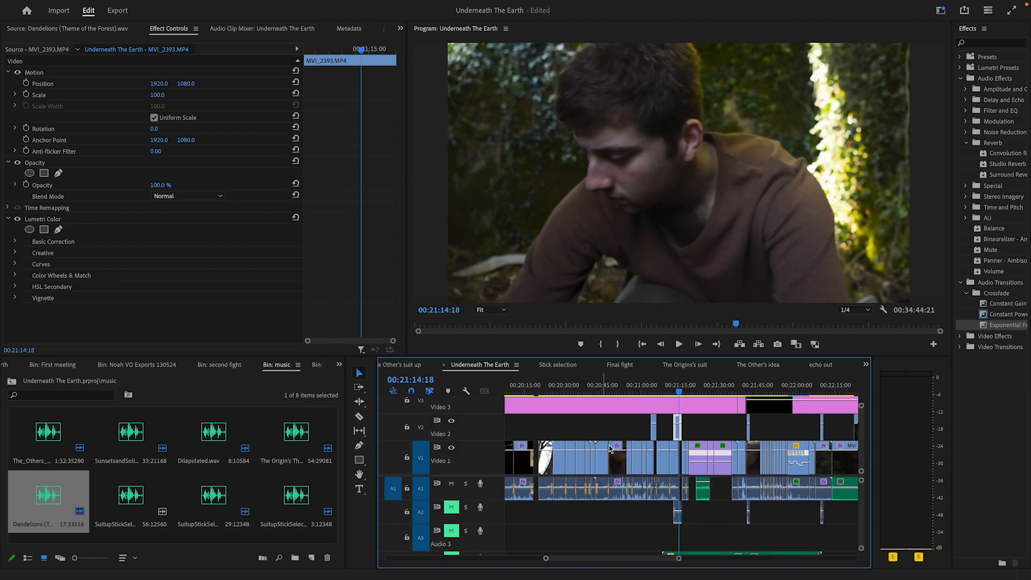
Step: Review the stick shots from about 00:21:28 to 00:21:30 and inspect the effects on the "concrete and stick" audio clip
left_click_drag(681, 393, 713, 392)
scroll(709, 544, "right", 1)
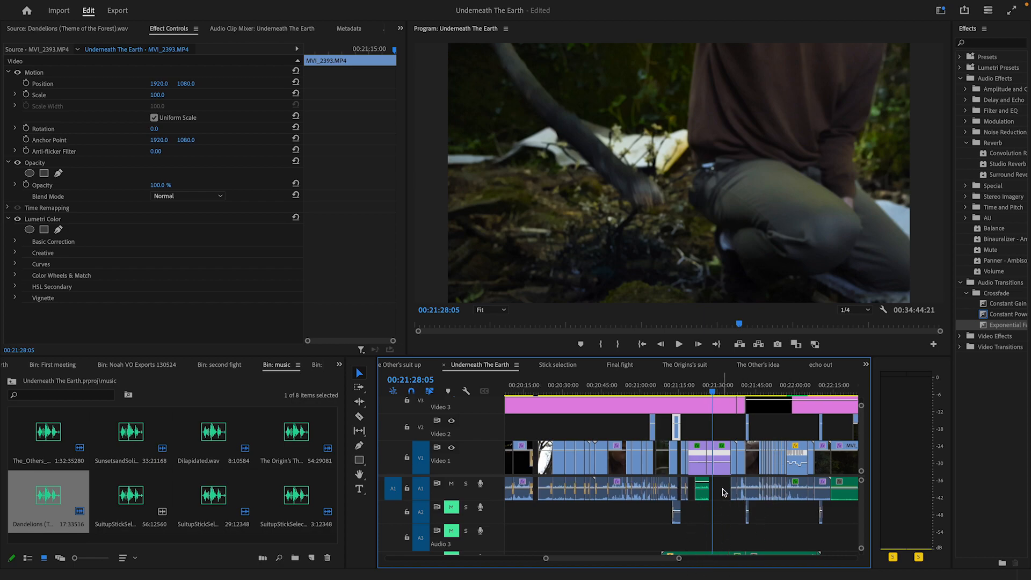
left_click(706, 492)
left_click(701, 492)
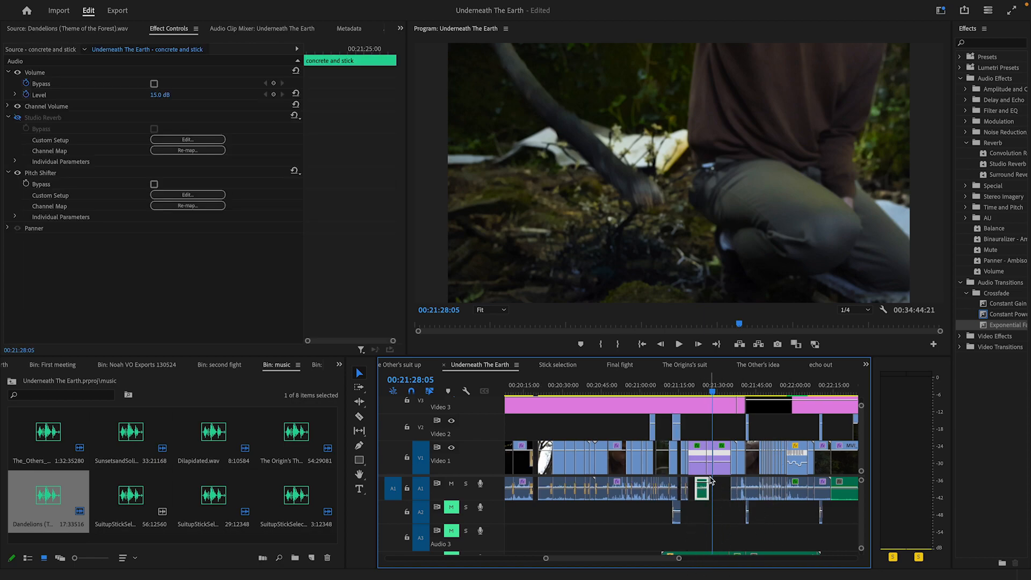
left_click_drag(713, 387, 720, 393)
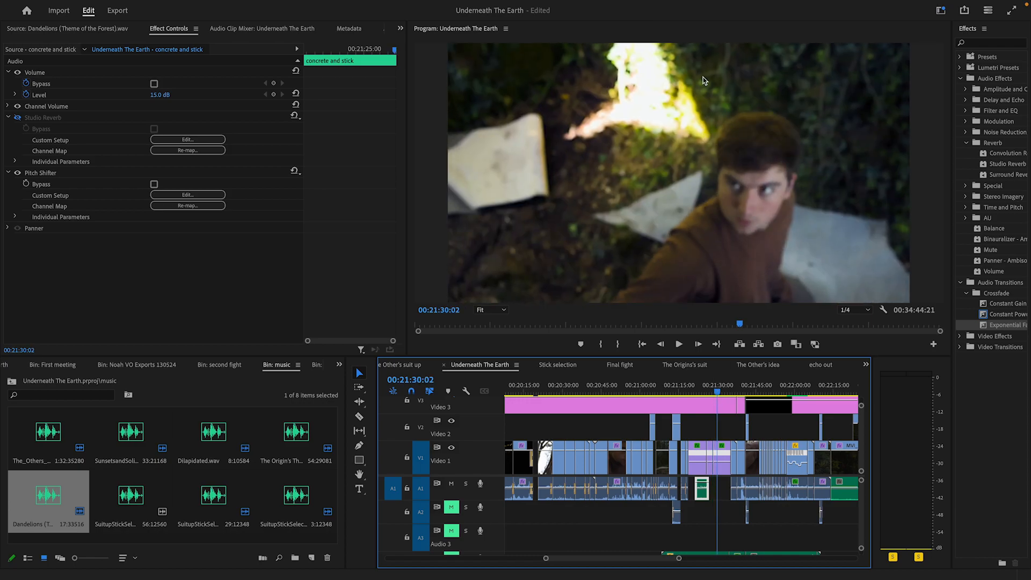
Step: Scrub from the stick shot at 00:21:21 to the arm shots near 00:21:40 and play through to 00:21:42
mouse_move(842, 4)
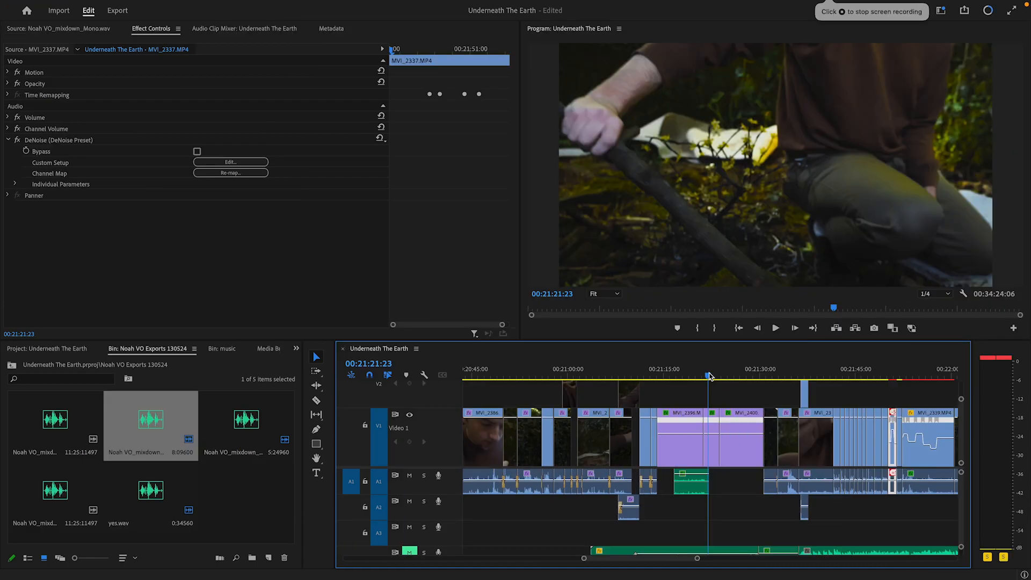
left_click_drag(706, 376, 825, 375)
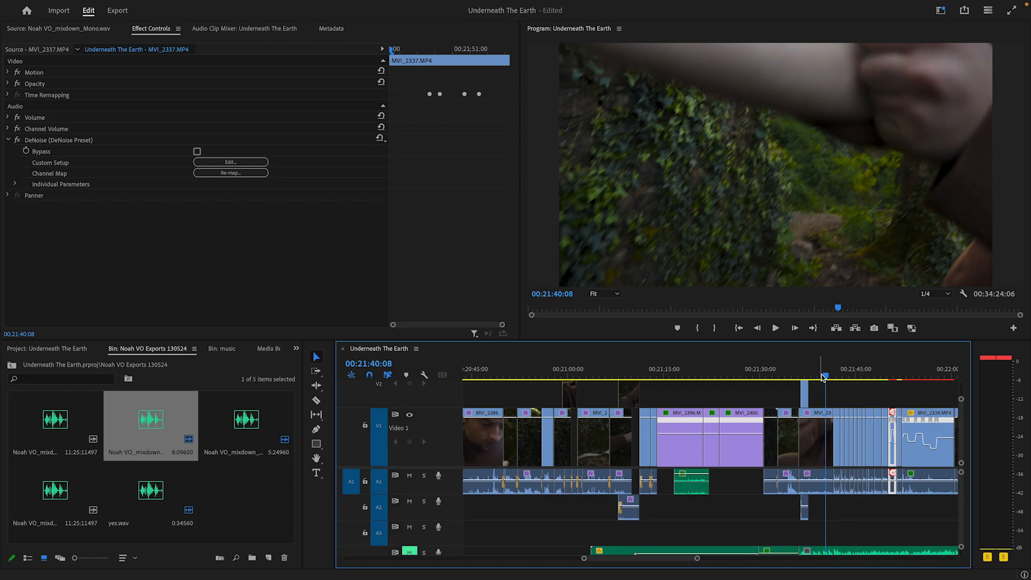
left_click(801, 371)
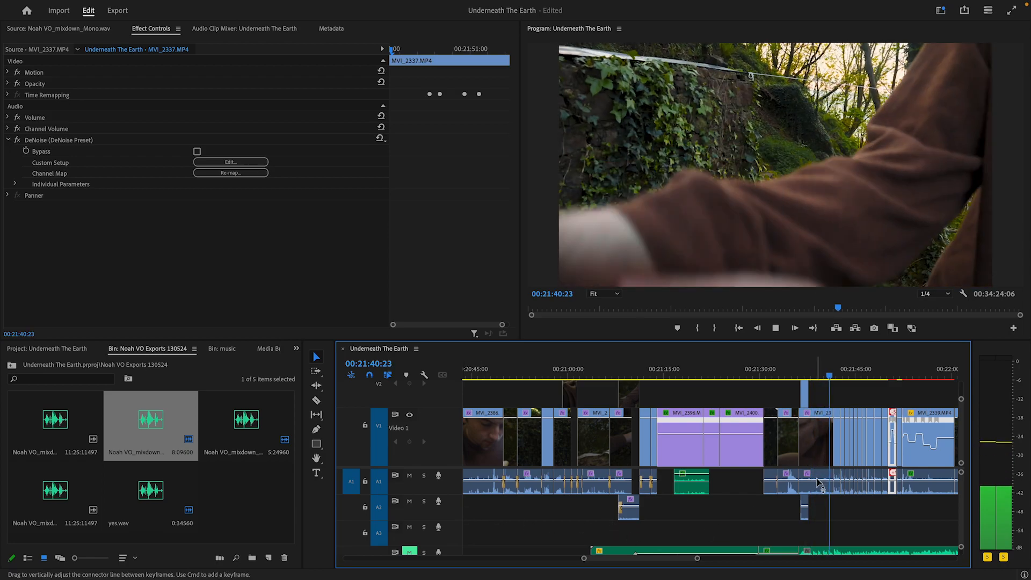
key("space")
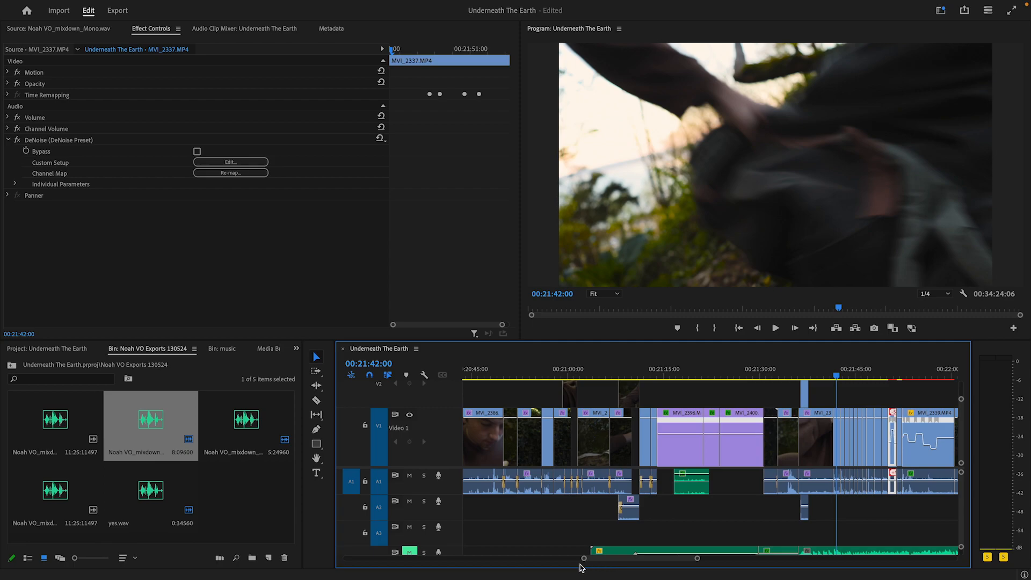
Step: Examine the individual cuts of the suit-up montage up close, playing it from 00:21:42 to about 00:21:48
left_click_drag(585, 560, 622, 559)
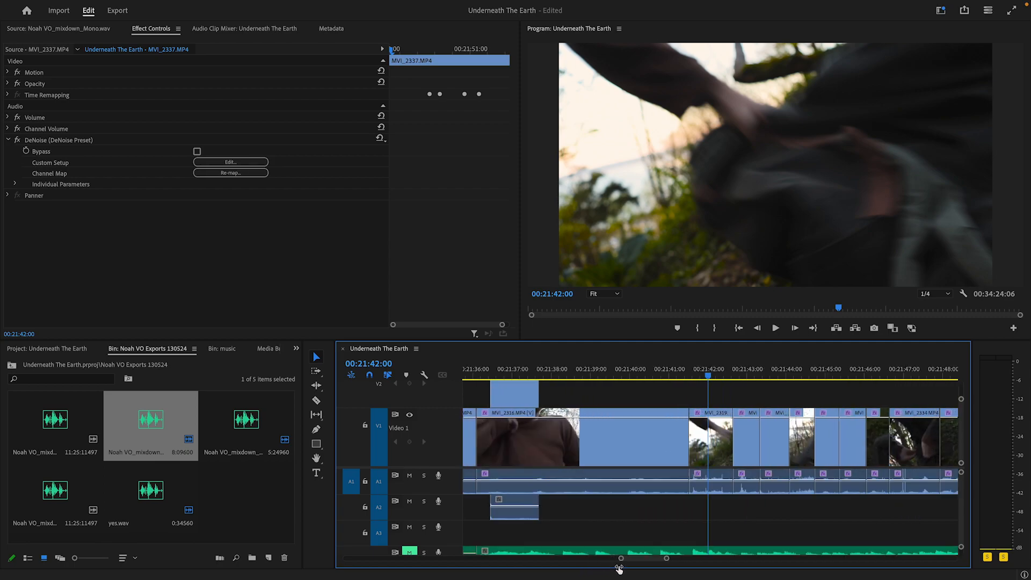
key("space")
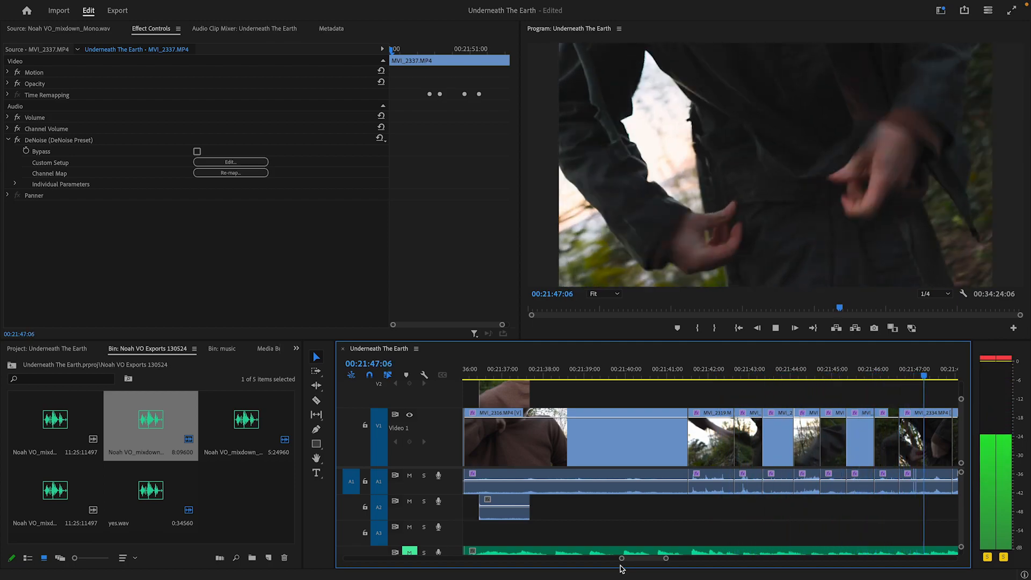
key("space")
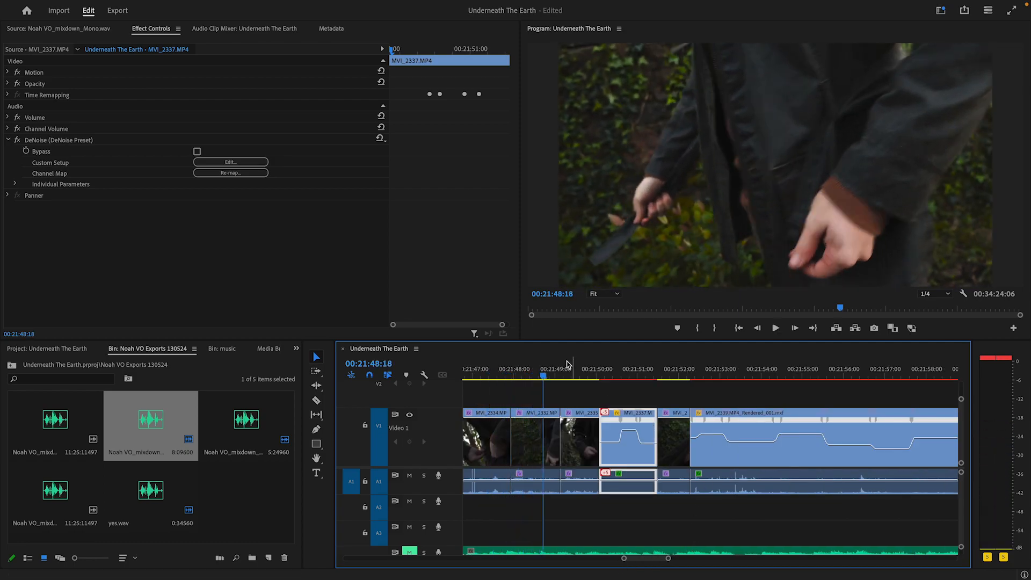
Step: Replay the montage's jacket shots up to about 00:21:49, just before the speed-ramped MVI_2337 clip
left_click_drag(529, 373, 622, 376)
key("space")
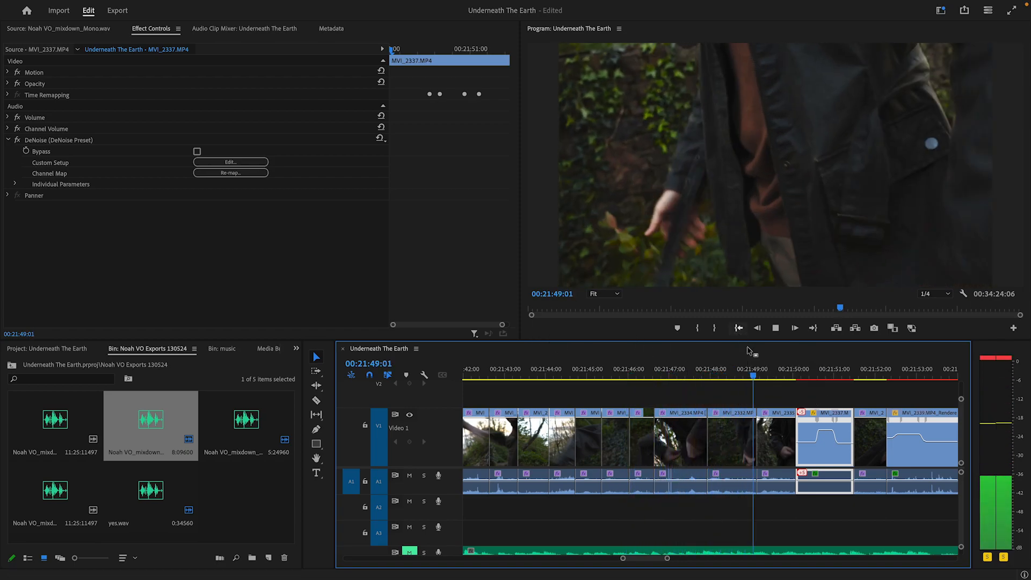
key("space")
scroll(646, 561, "down", 4)
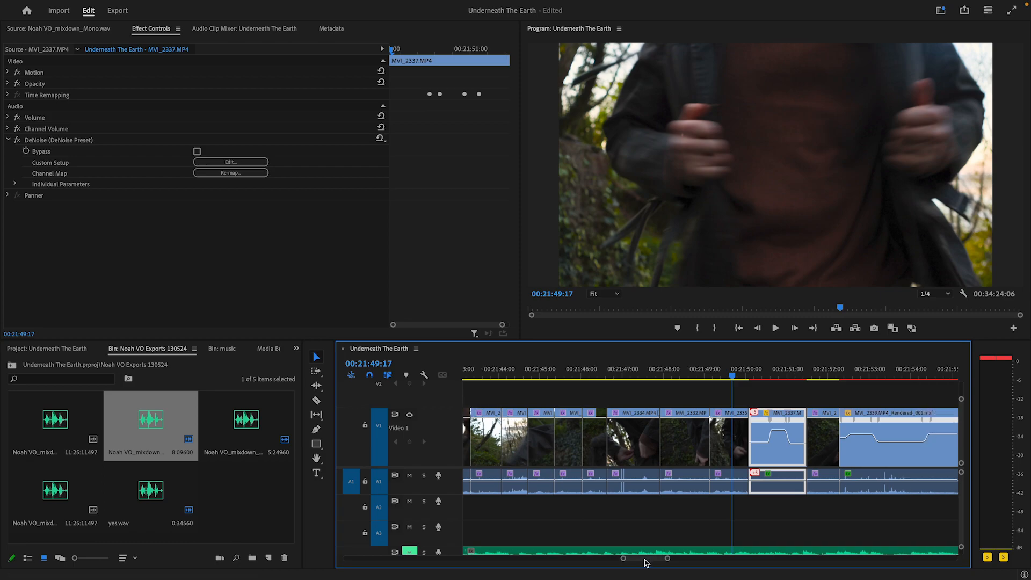
Step: Review the speed-ramped MVI_2337 clip from its start at 00:21:50:02, playing on to 00:21:52:15
scroll(646, 561, "down", 3)
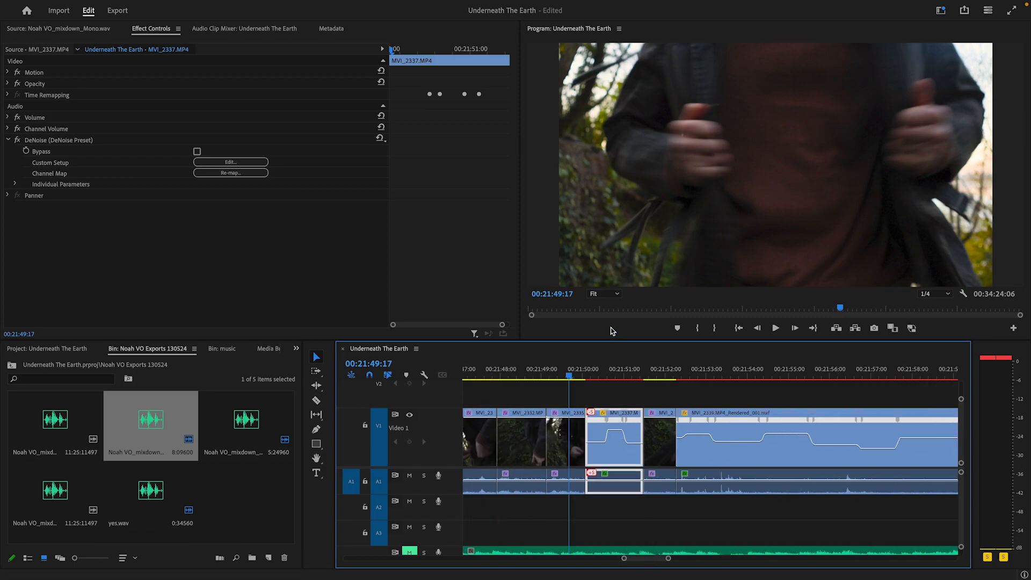
left_click(586, 370)
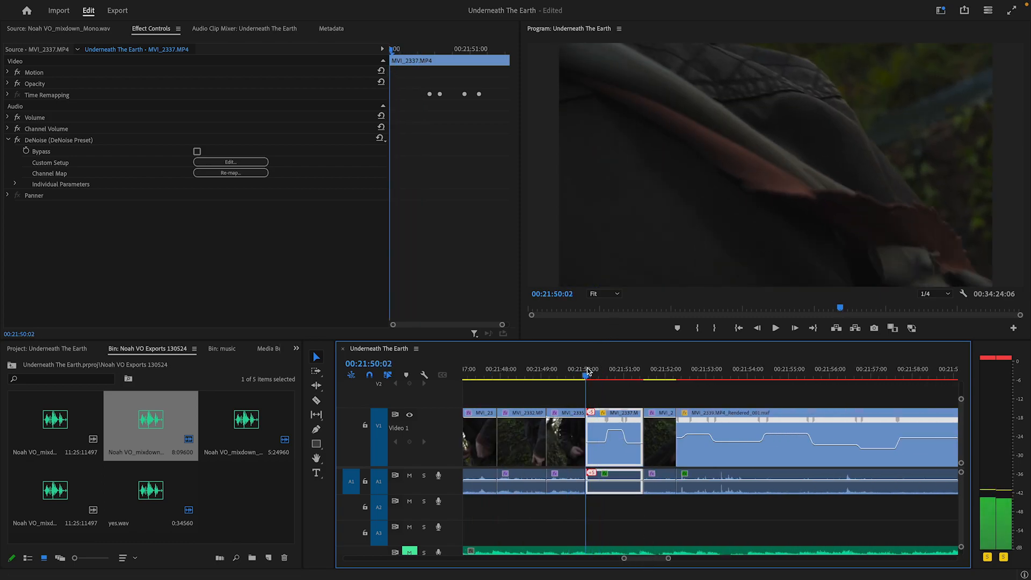
left_click_drag(589, 370, 607, 392)
key("space")
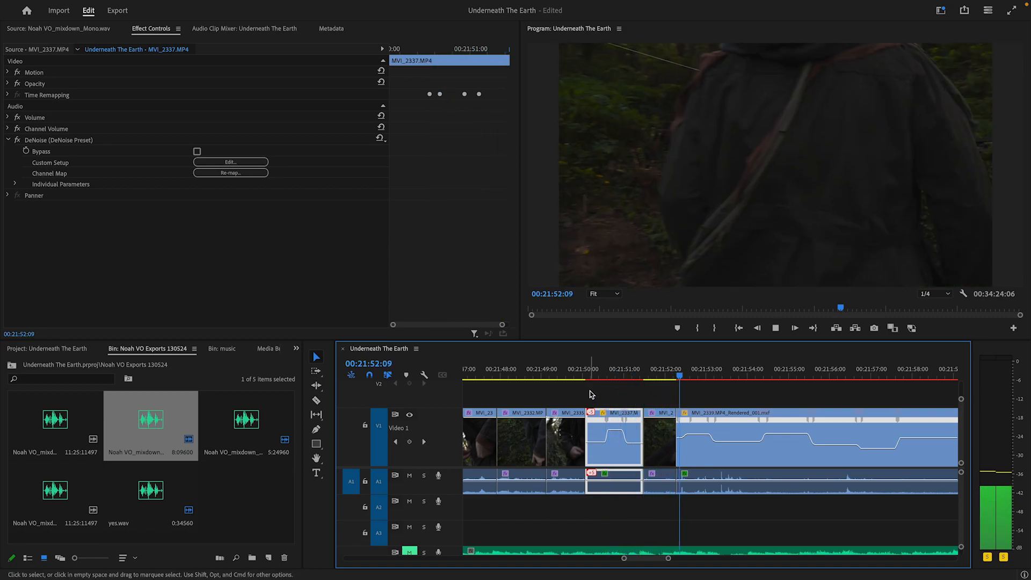
key("space")
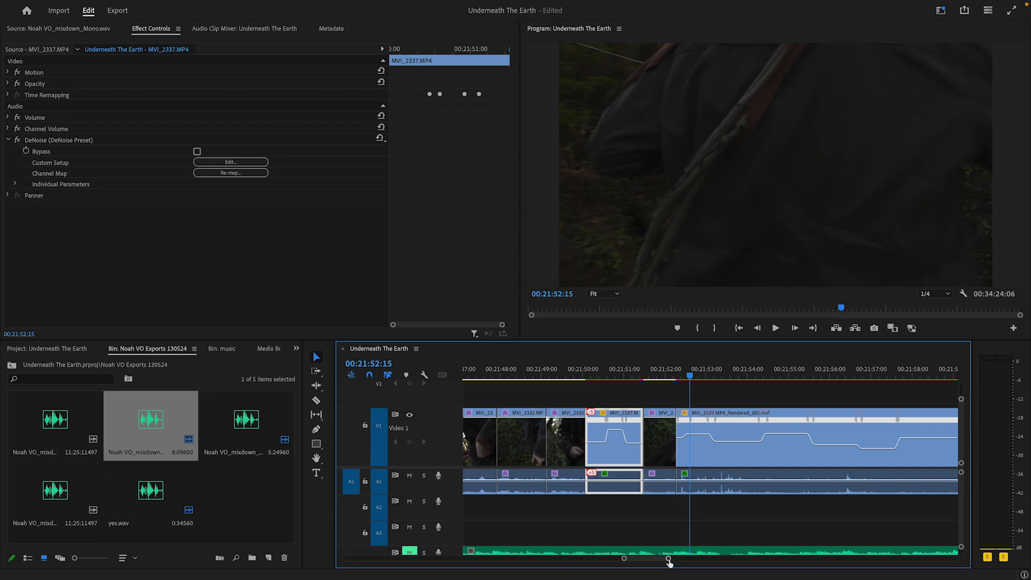
Step: Play through the speed-ramped MVI_2339 rendered clip from about 00:21:52 and on to 00:22:01:13
left_click_drag(669, 559, 687, 559)
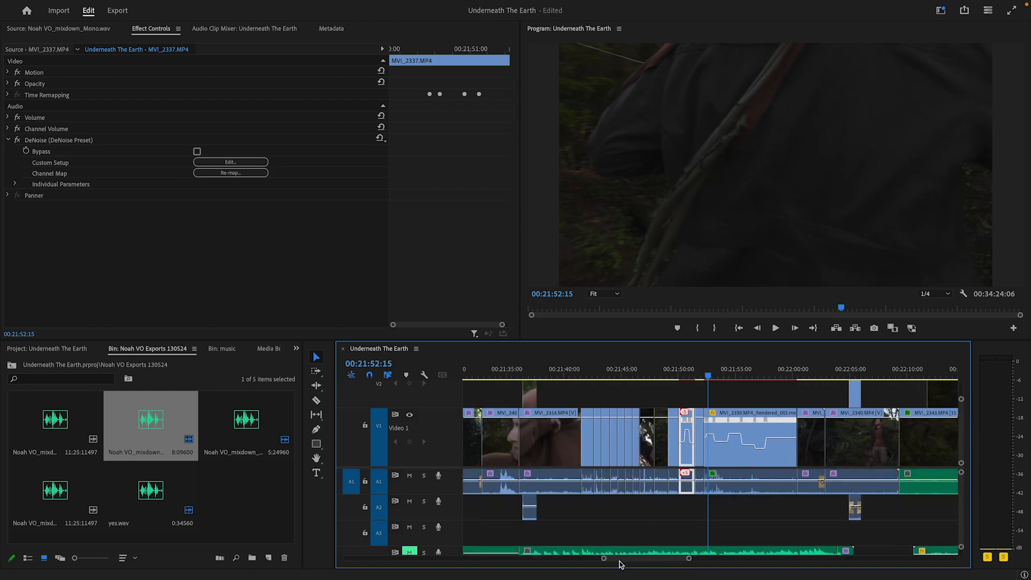
left_click_drag(604, 559, 650, 559)
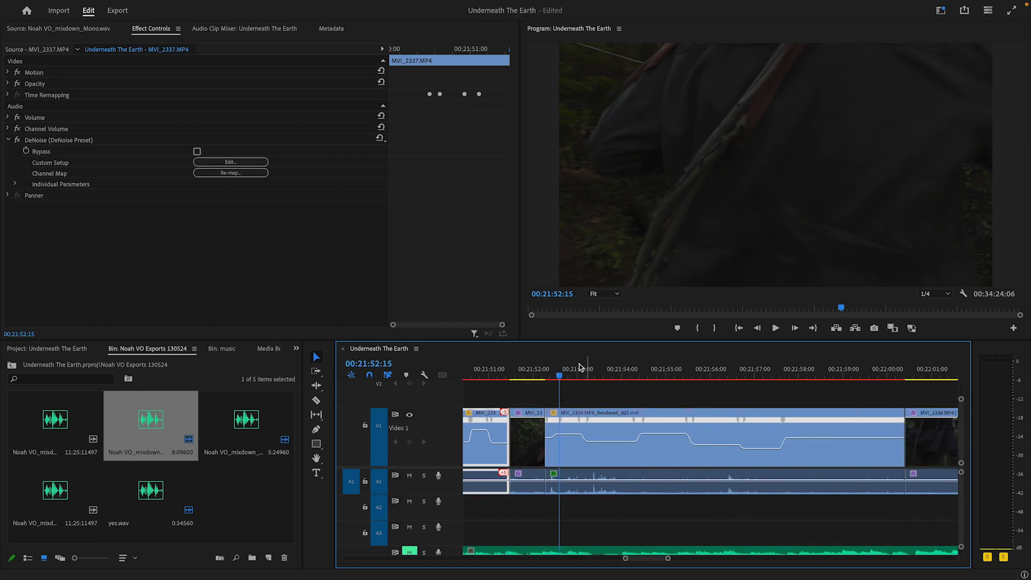
key("space")
left_click(543, 374)
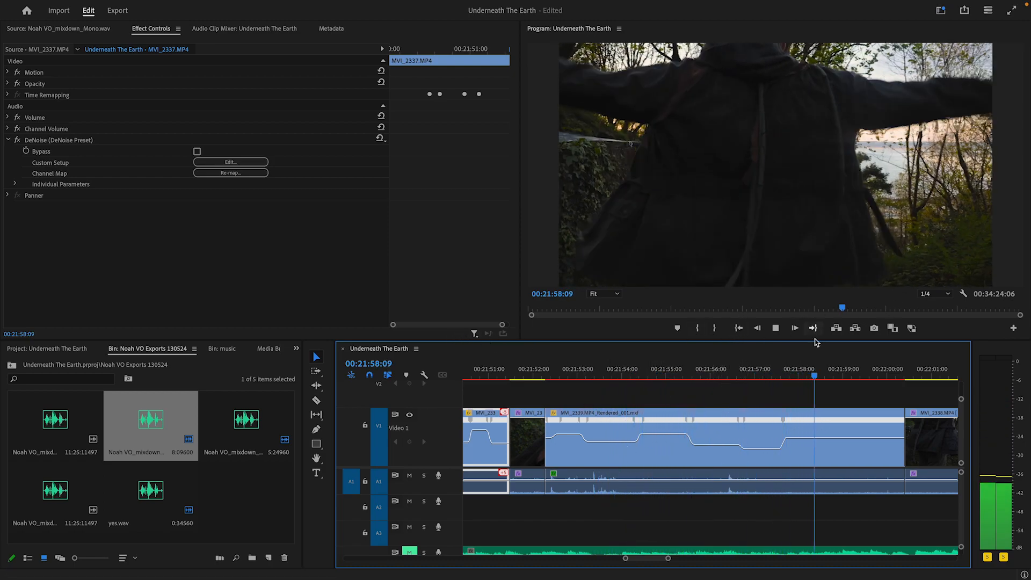
key("space")
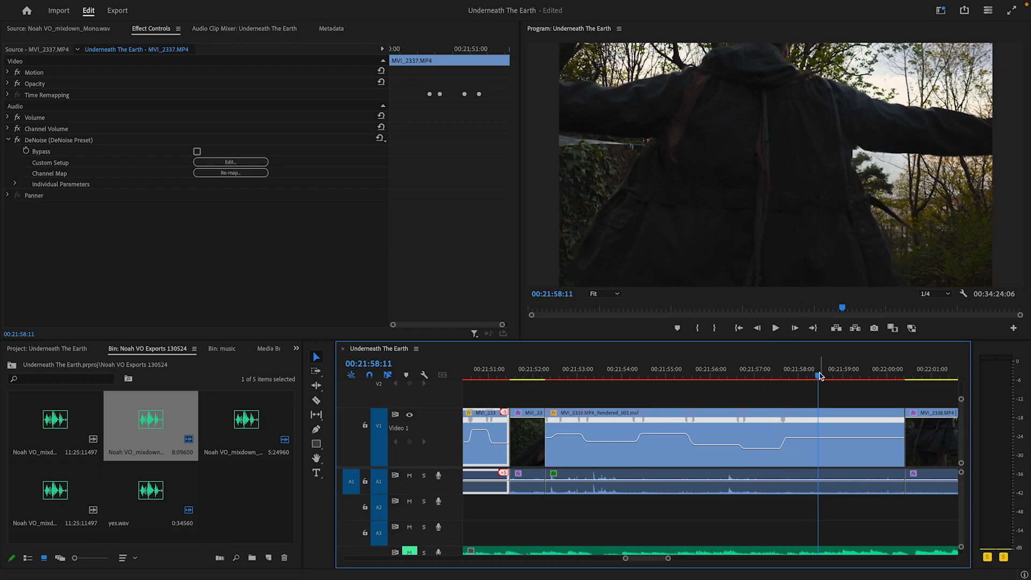
key("space")
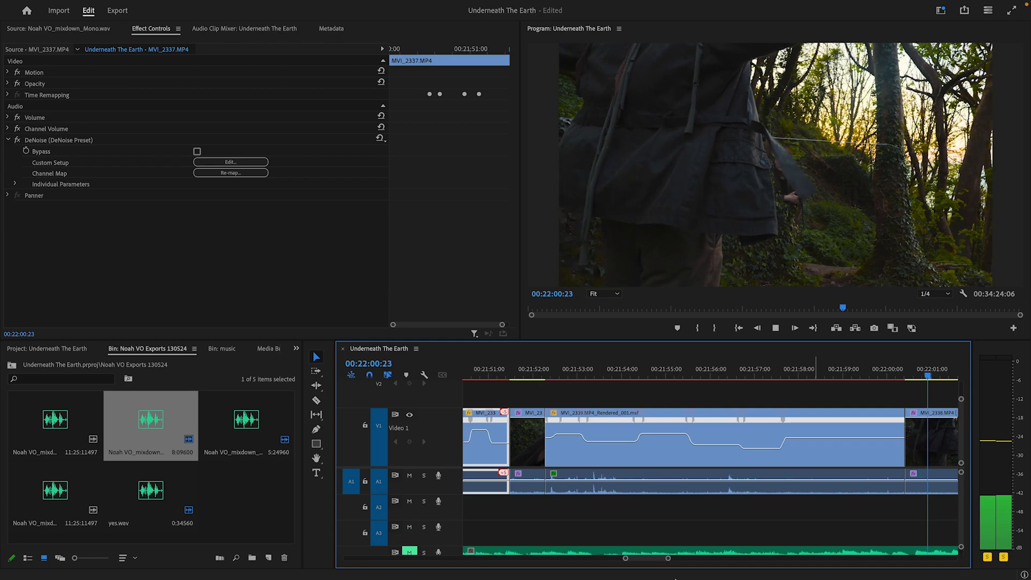
key("space")
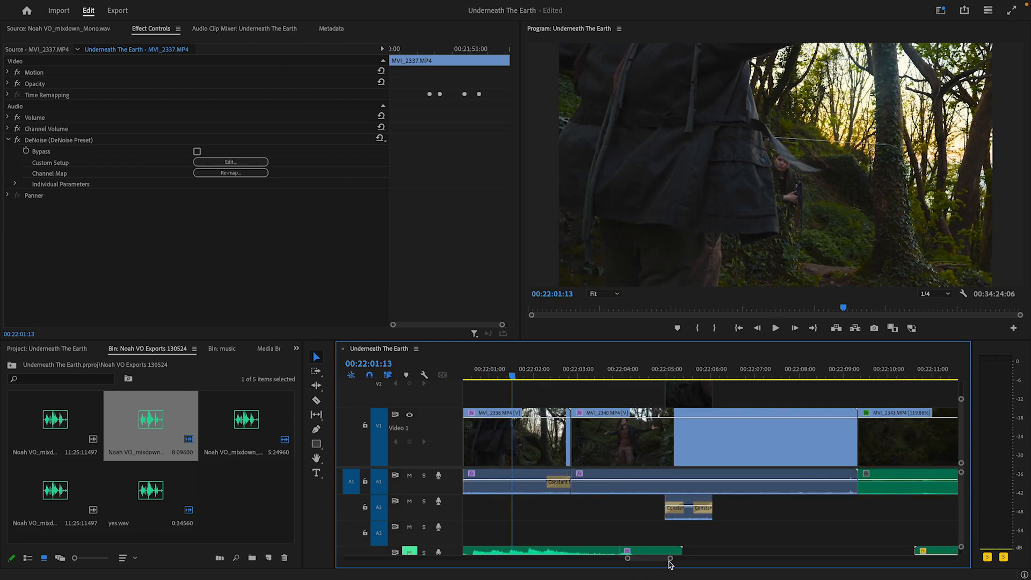
Step: Scrub through the dark forest shots after 00:22:01 and play the start of the fight scene to about 00:22:25
left_click_drag(669, 559, 684, 561)
left_click_drag(776, 371, 572, 416)
left_click(771, 397)
key("space")
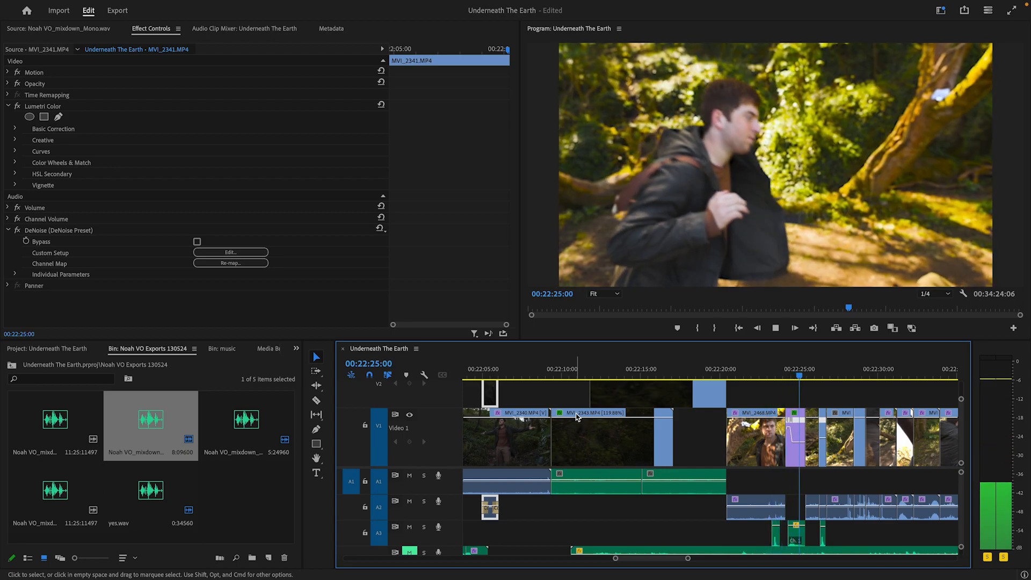
key("space")
Step: Examine the purple speed-ramped fight clip up close, scrubbing from its start to 00:22:25:21
scroll(618, 561, "up", 6)
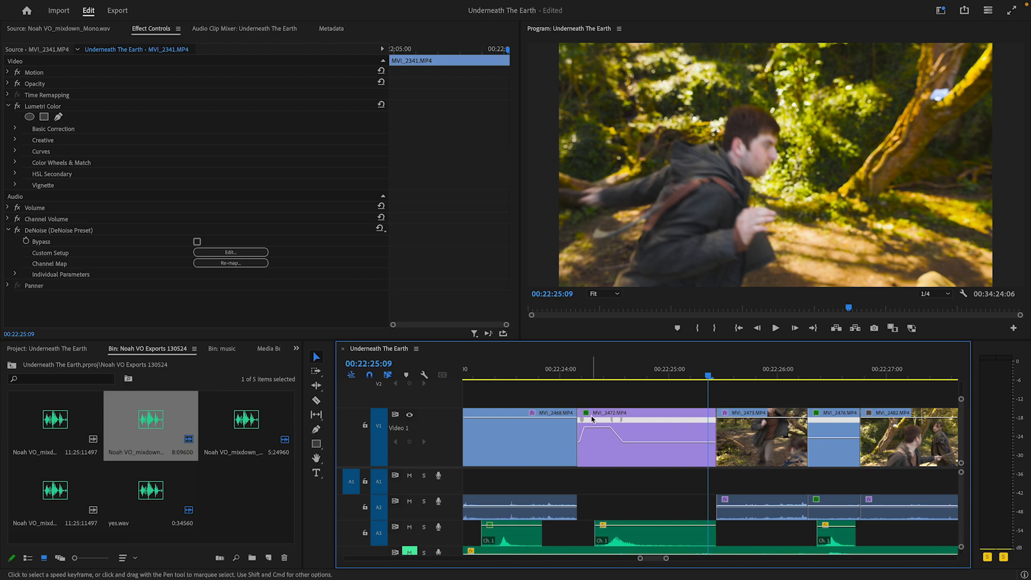
left_click(582, 374)
left_click_drag(585, 377, 751, 440)
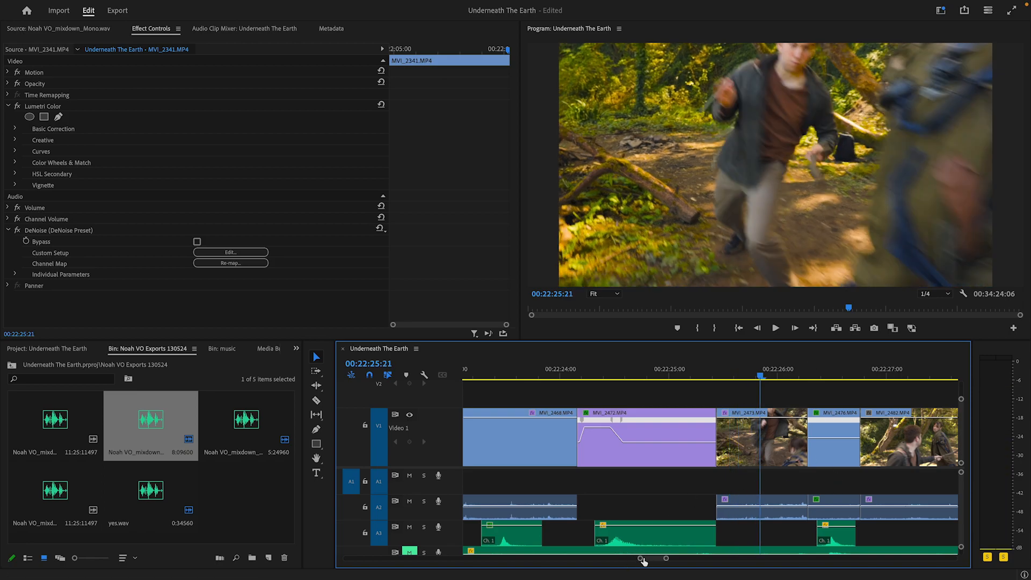
Step: Play the fight sequence from 00:22:25:21 to 00:22:37:24, with the timeline zoomed in on its closing cuts
mouse_move(643, 561)
left_mouse_down()
mouse_move(633, 561)
mouse_move(653, 564)
mouse_move(600, 560)
mouse_move(648, 561)
mouse_move(614, 561)
mouse_move(635, 560)
left_mouse_up()
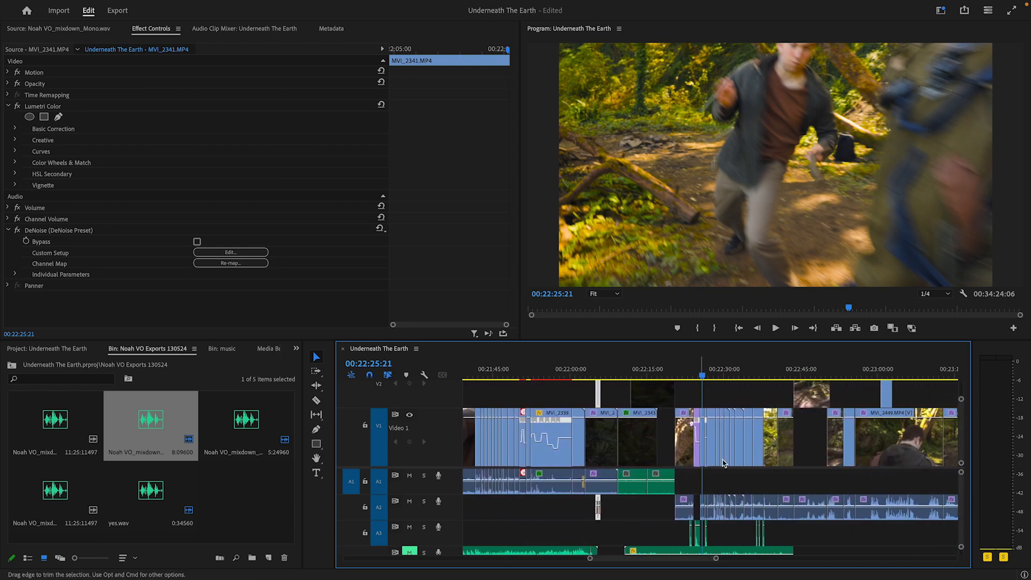
left_click(775, 328)
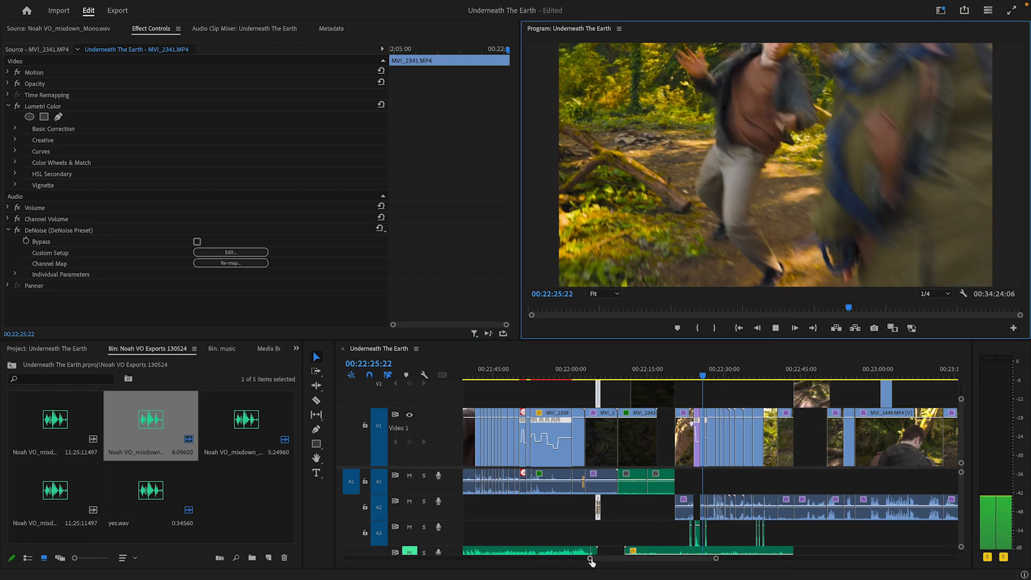
left_click_drag(590, 559, 628, 567)
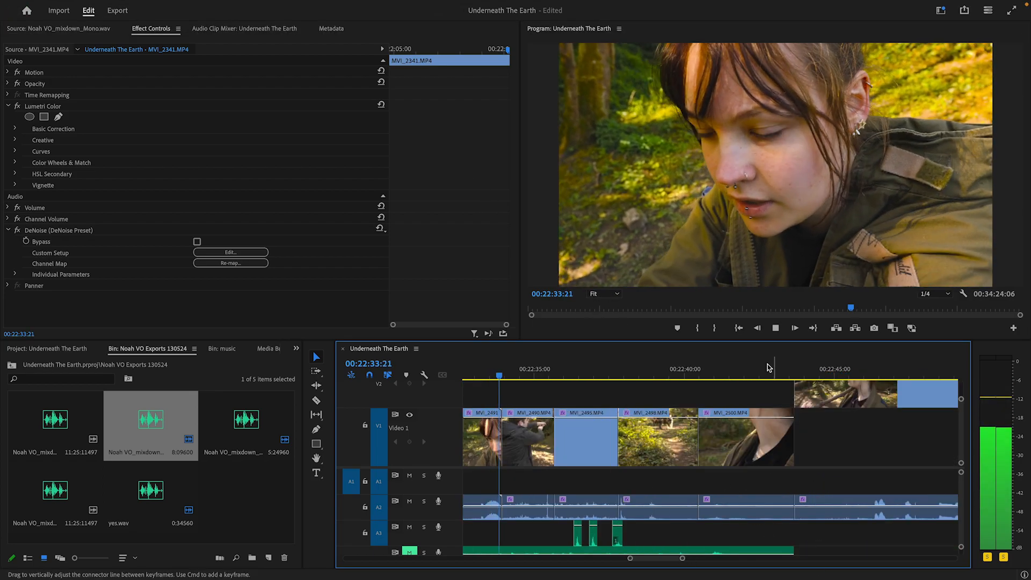
left_click(776, 328)
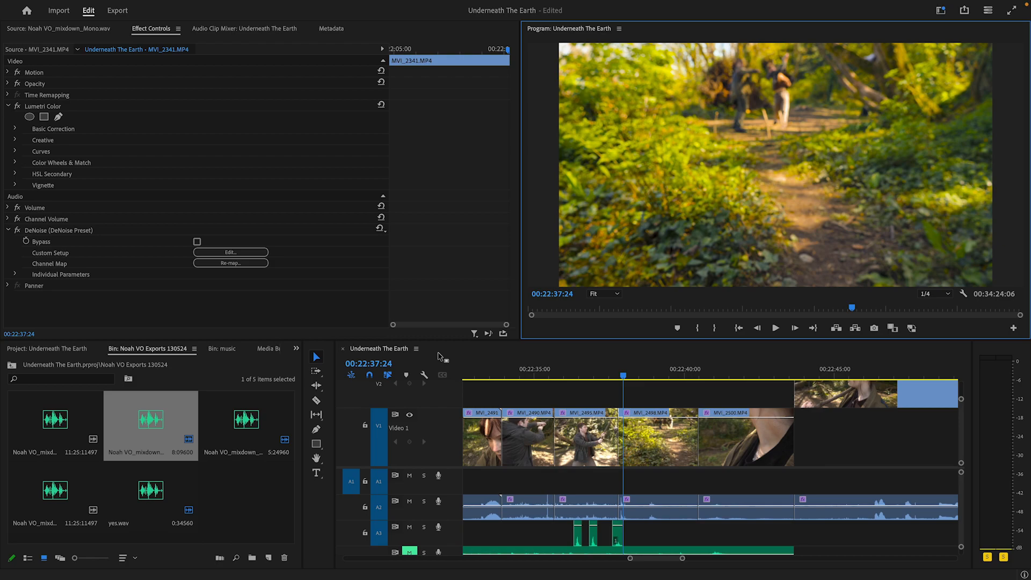
Step: Select the MVI_2495 clip and replay the end of the fight from 00:22:36:18 to 00:22:41:17
left_click(583, 439)
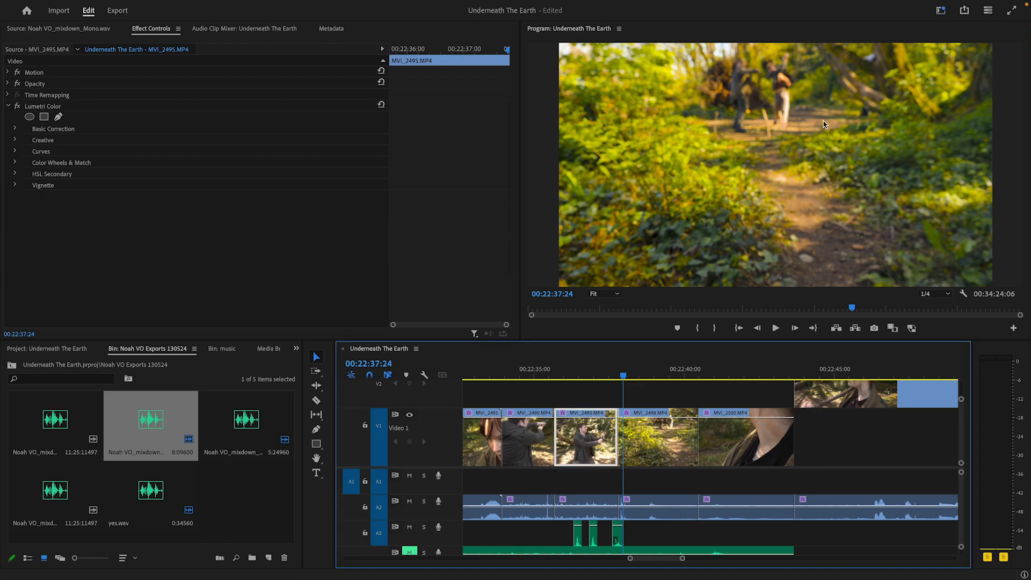
left_click_drag(604, 370, 588, 370)
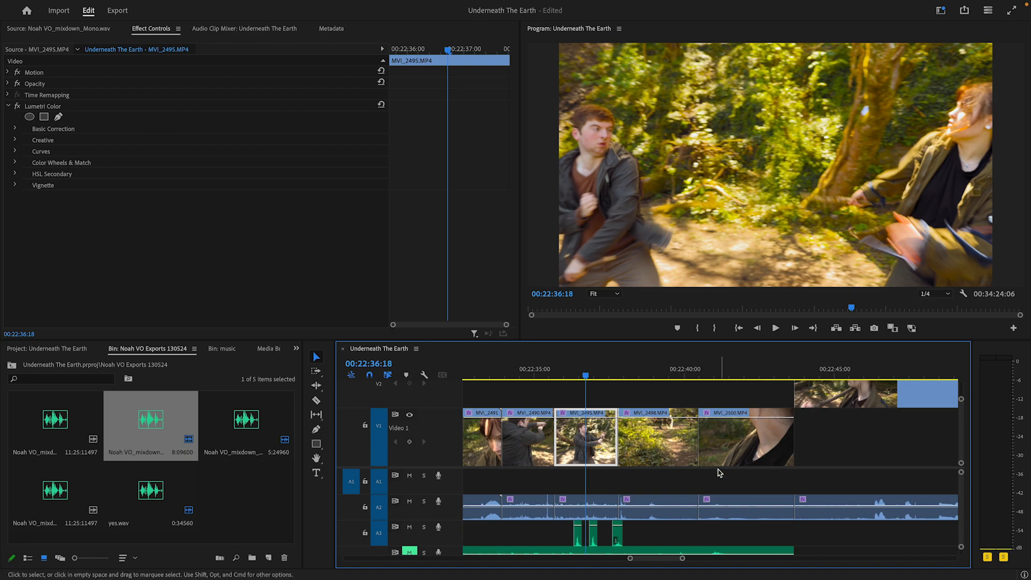
key("space")
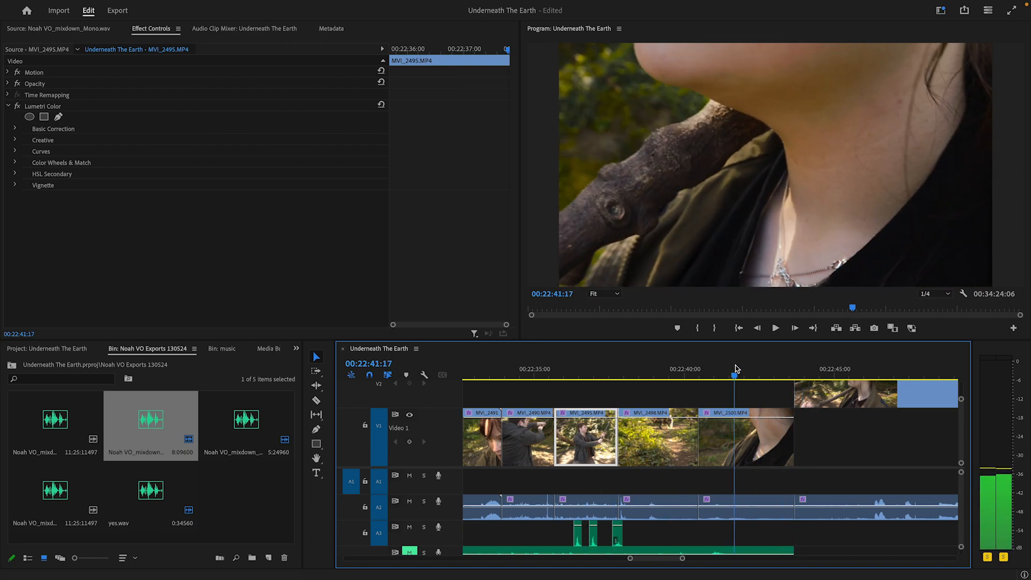
key("space")
Step: Scrub through the dialogue scene from 00:22:41 past 00:23:16 to the speed-ramped MVI_2453 clip after 00:25:00
left_click_drag(682, 560, 717, 558)
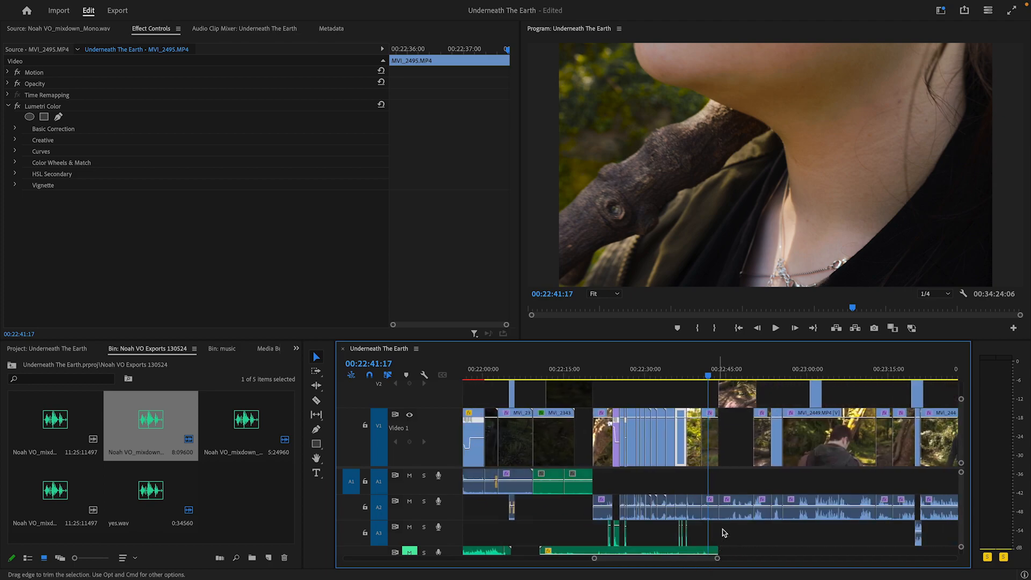
left_click_drag(724, 370, 738, 396)
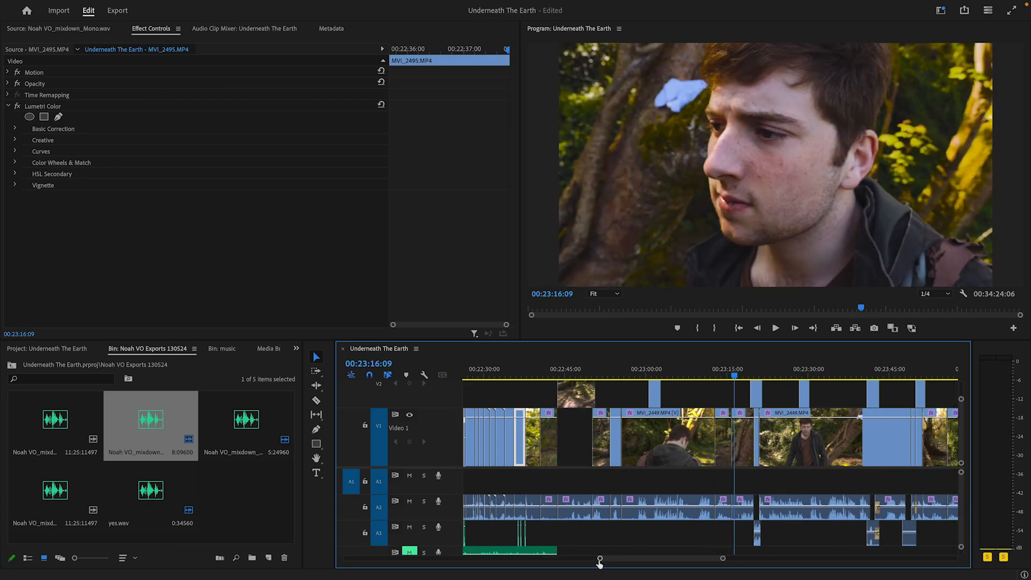
left_click_drag(600, 558, 551, 559)
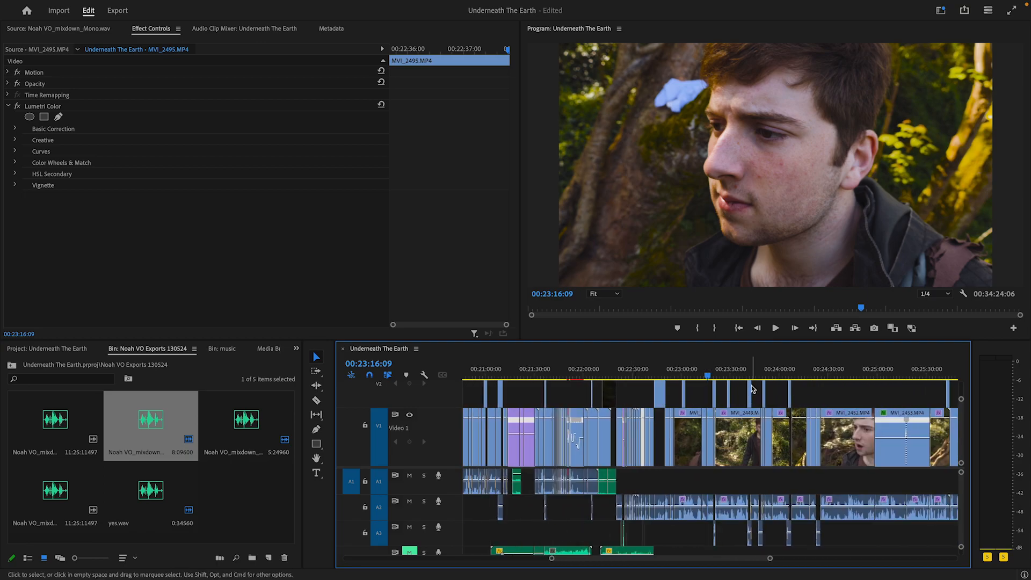
left_click_drag(742, 375, 825, 374)
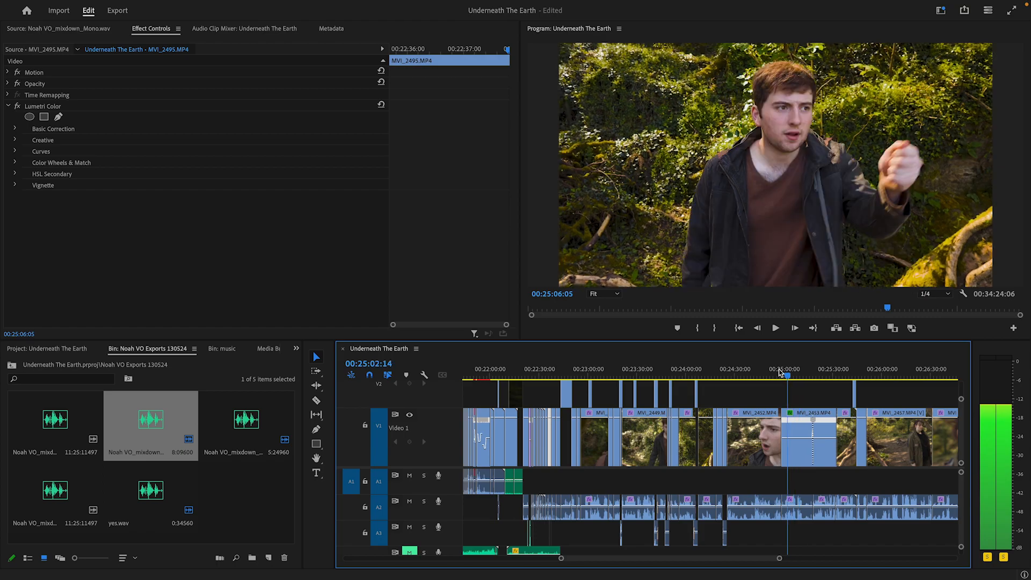
left_click_drag(633, 374, 804, 375)
Step: Examine the brief speed ramp in MVI_2453 near 00:25:18 up close and play the whip pan to 00:25:19:08
left_click_drag(562, 558, 651, 559)
left_click(804, 376)
left_click_drag(804, 375, 809, 378)
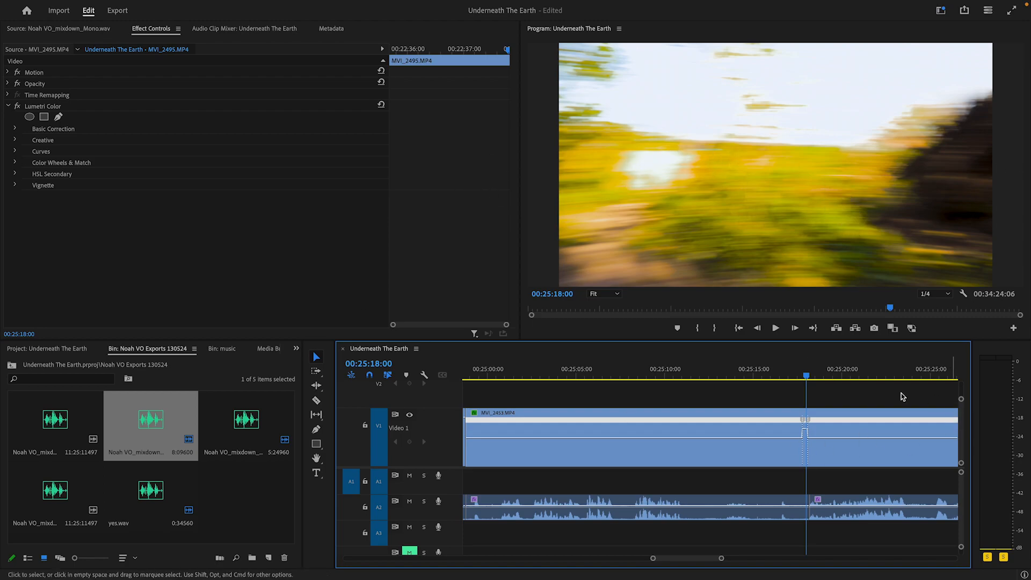
left_click_drag(806, 376, 792, 375)
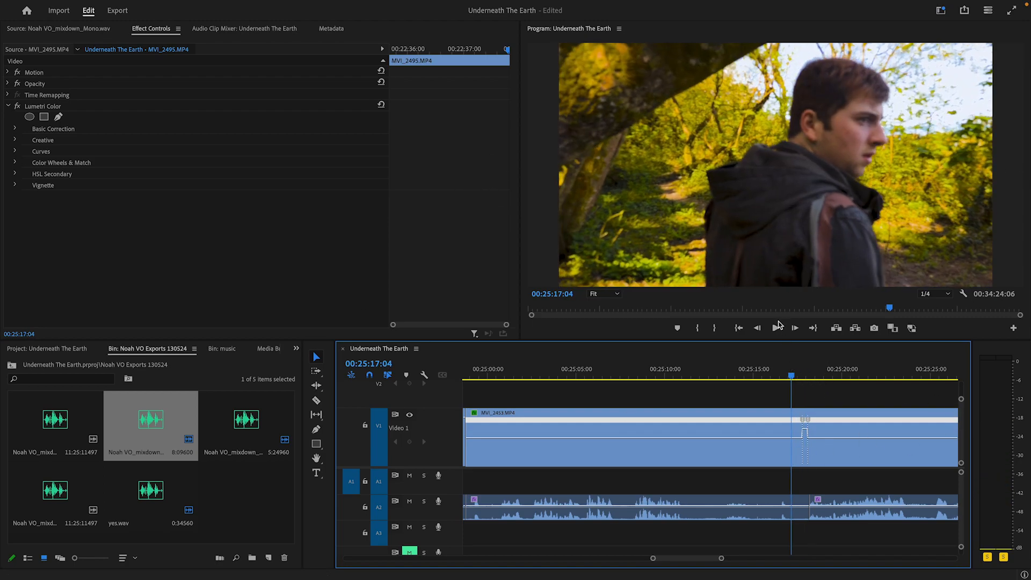
left_click(776, 328)
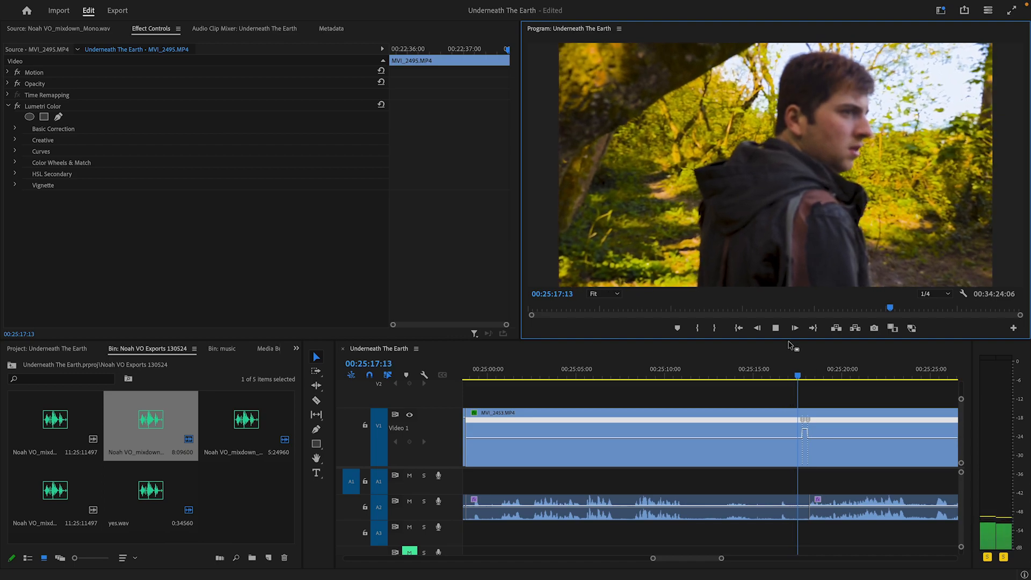
left_click(775, 328)
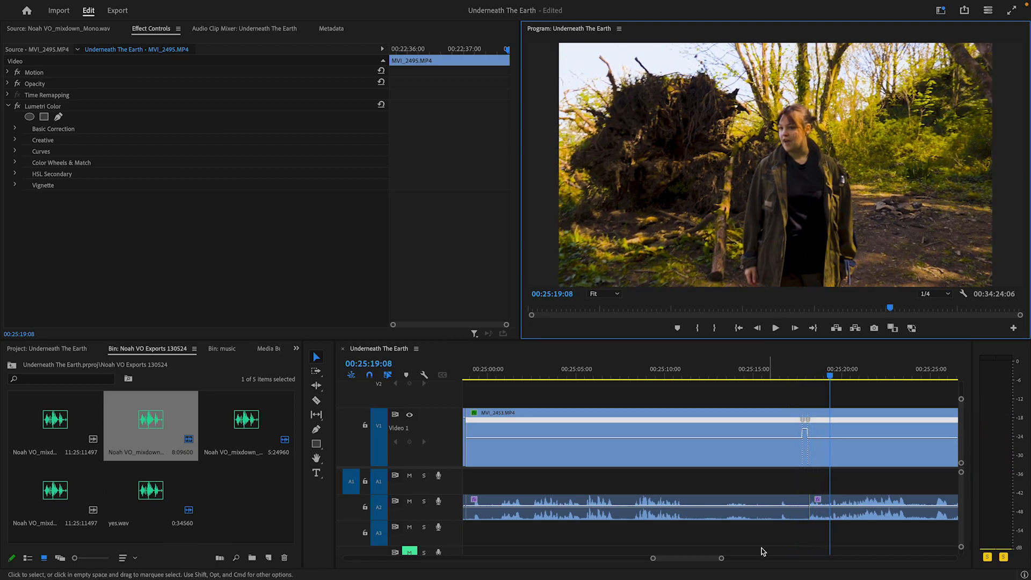
Step: Scrub from 00:25:19 through the remaining forest dialogue to the first sunset montage shots at 00:27:51:04
left_click_drag(721, 559, 743, 559)
mouse_move(787, 369)
left_mouse_down()
mouse_move(921, 371)
mouse_move(794, 372)
mouse_move(805, 371)
left_mouse_up()
left_click_drag(753, 559, 796, 559)
left_click(808, 376)
left_click_drag(811, 378, 836, 376)
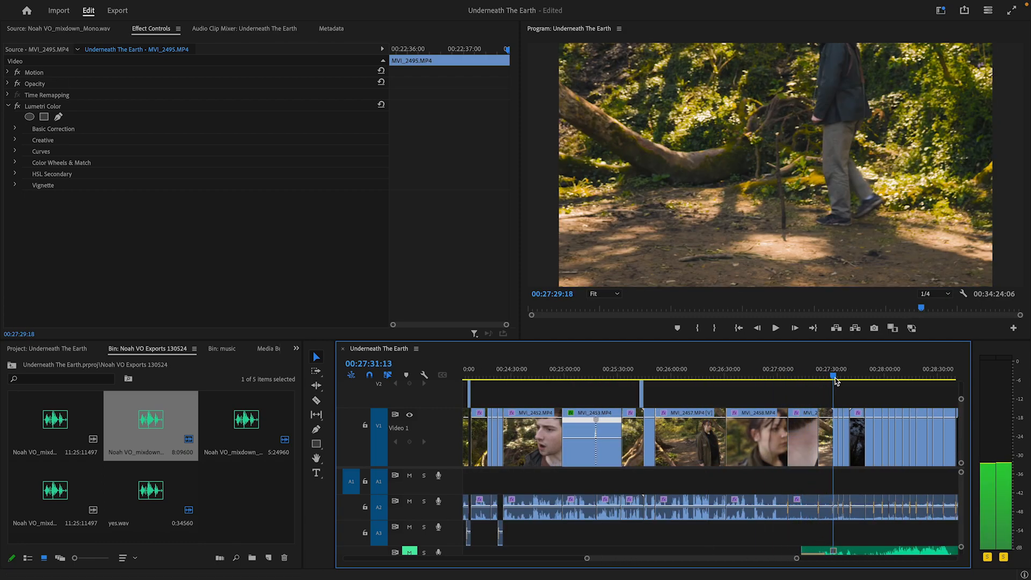
left_click_drag(846, 420, 869, 463)
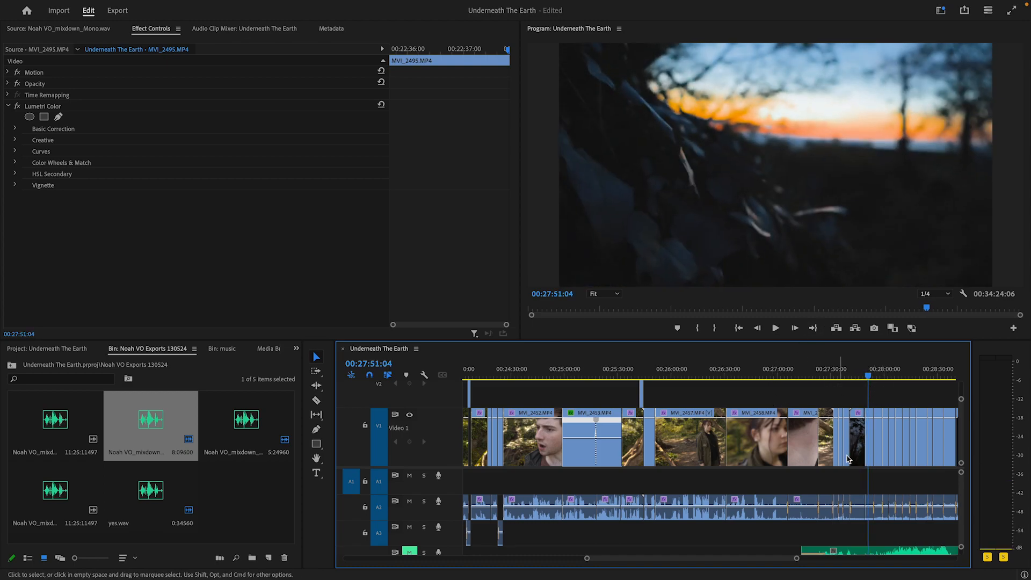
Step: Review the sunset montage cuts up close, moving through 00:28:01 and 00:28:08 to 00:28:30:18
scroll(735, 561, "down", 5)
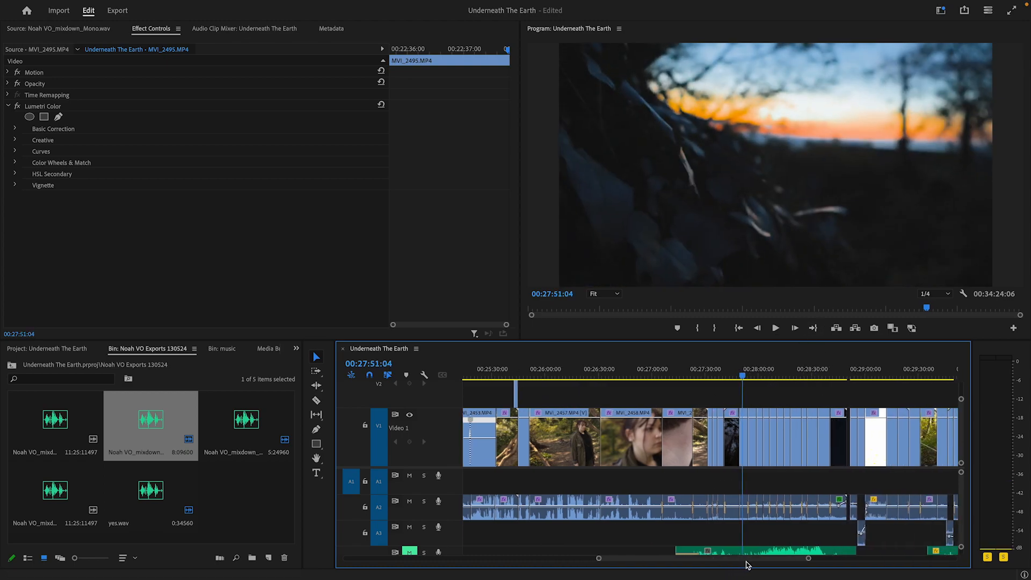
left_click_drag(606, 560, 670, 559)
left_click_drag(741, 375, 802, 379)
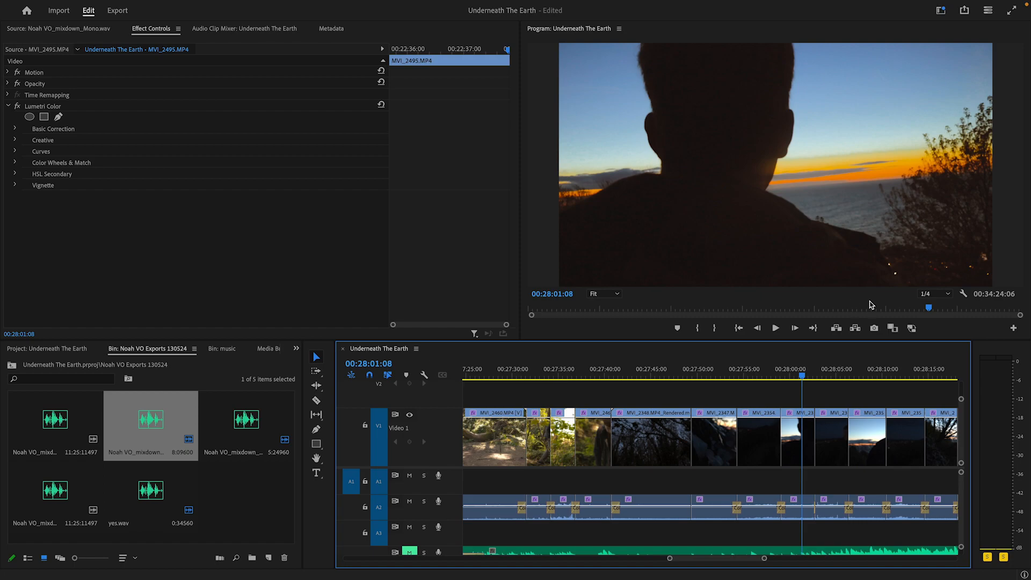
left_click(866, 375)
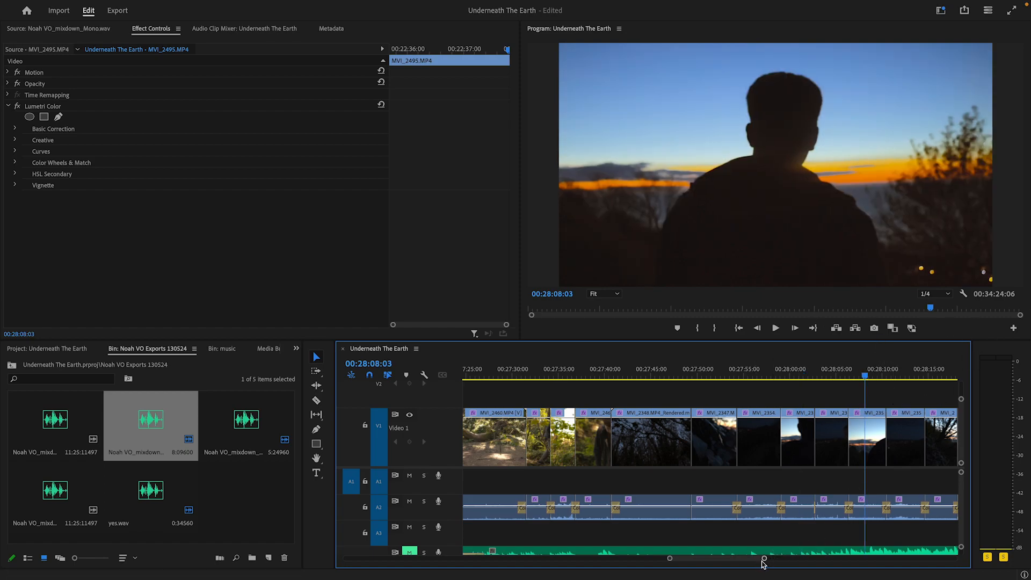
left_click_drag(764, 559, 775, 560)
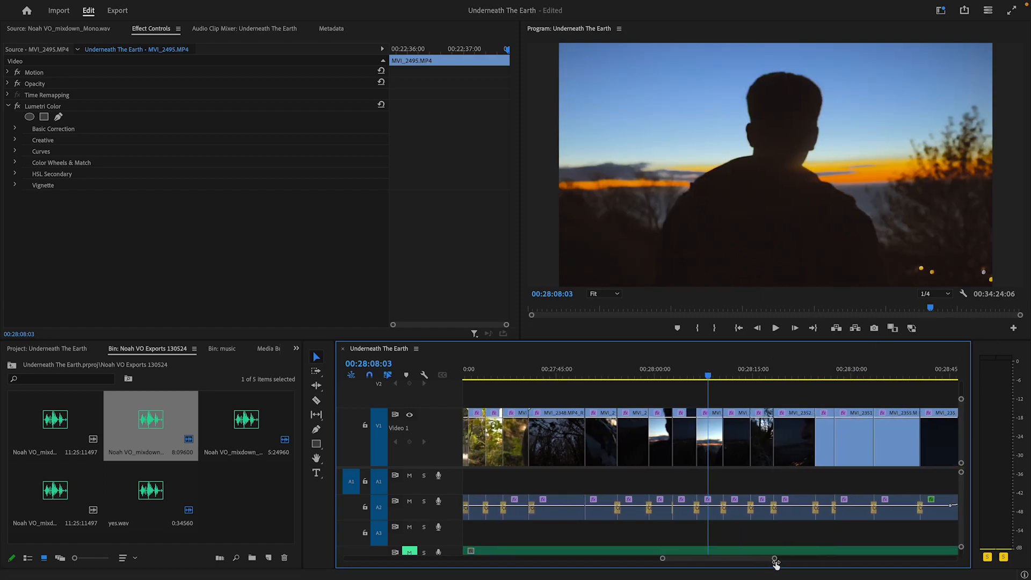
left_click(851, 369)
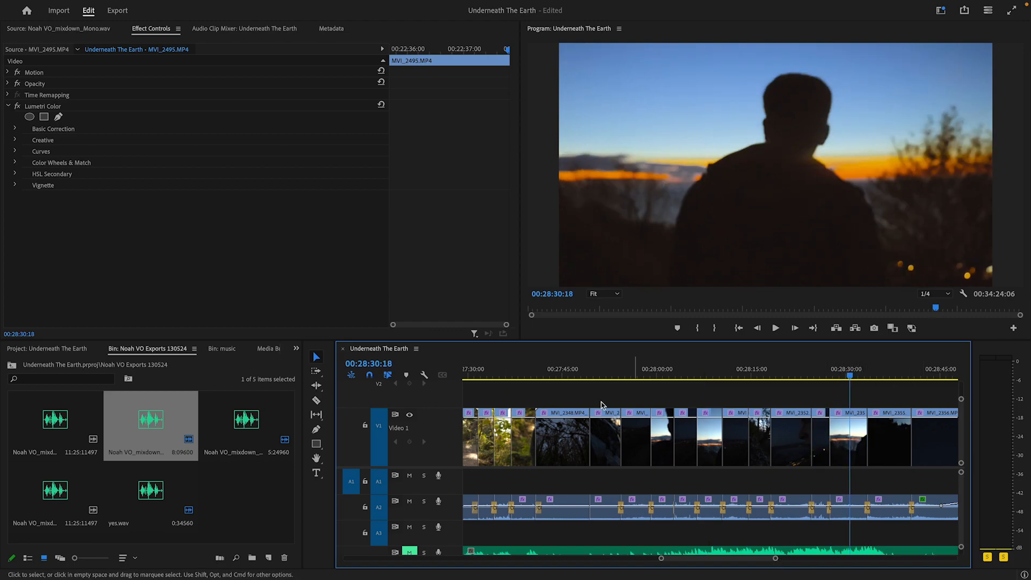
Step: Review the sunset montage cuts again between 00:28:01:16, 00:28:07:00 and 00:28:30:16
left_click(687, 370)
left_click(699, 370)
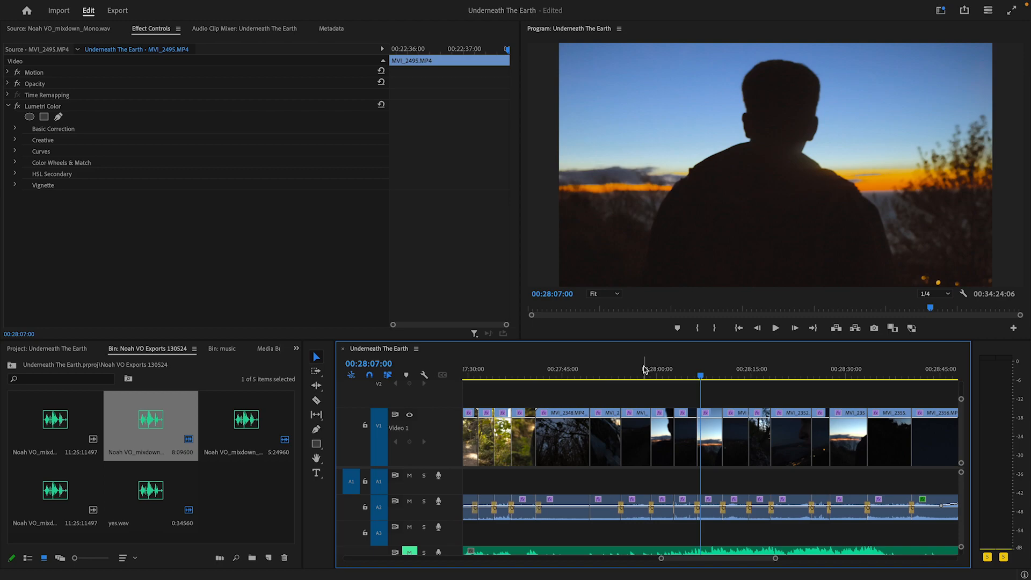
left_click(671, 372)
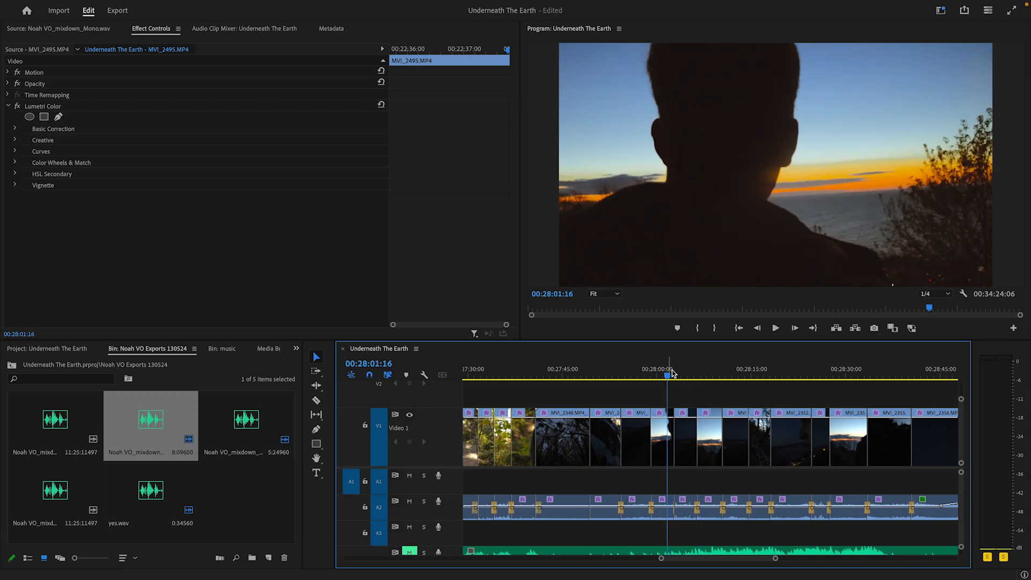
left_click(740, 370)
left_click(711, 370)
left_click(851, 373)
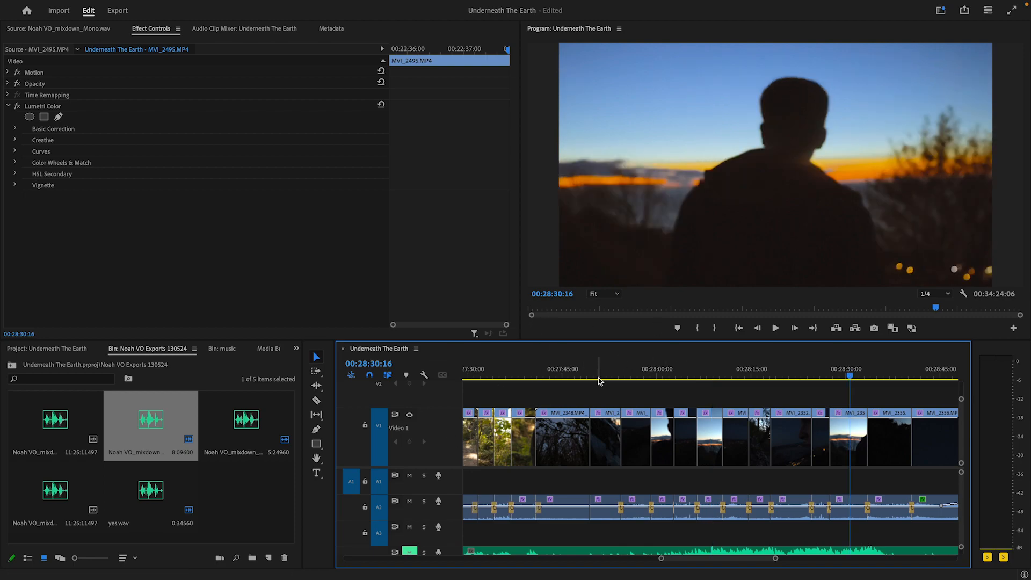
Step: Play the final sunset clip MVI_2356 from around 00:28:45 towards the black gap at 00:28:50:06
left_click_drag(645, 376, 612, 377)
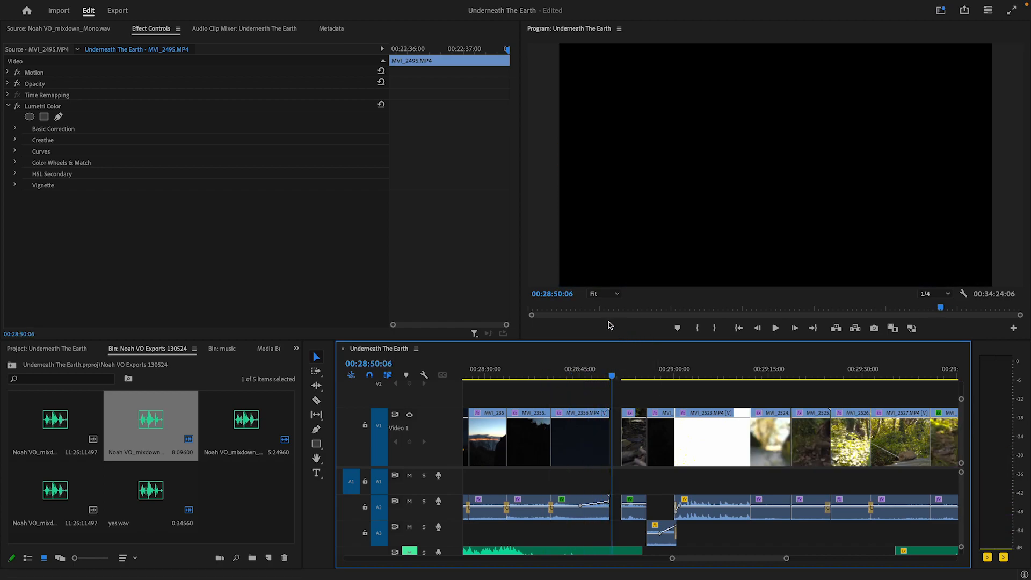
left_click(580, 378)
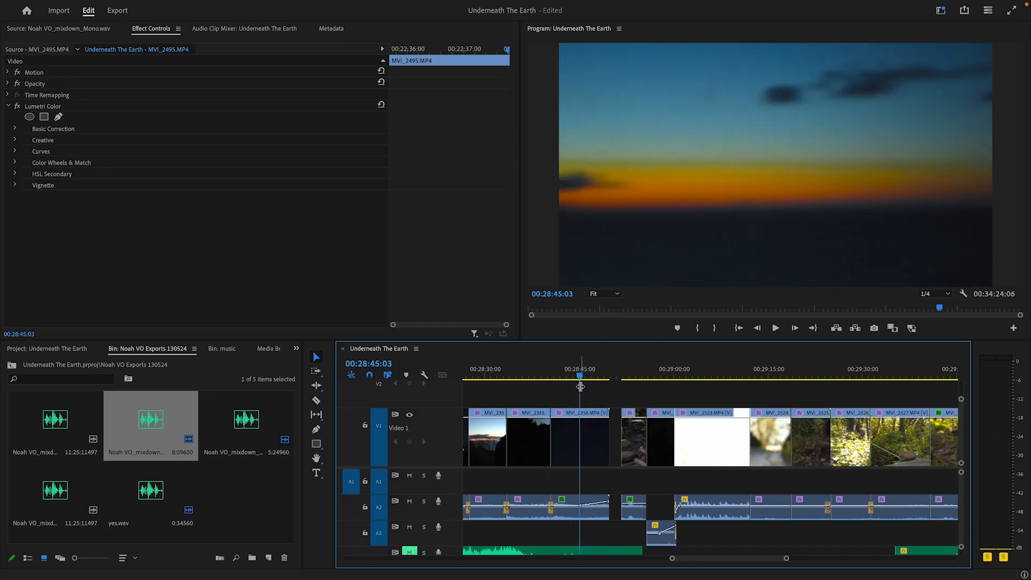
key("space")
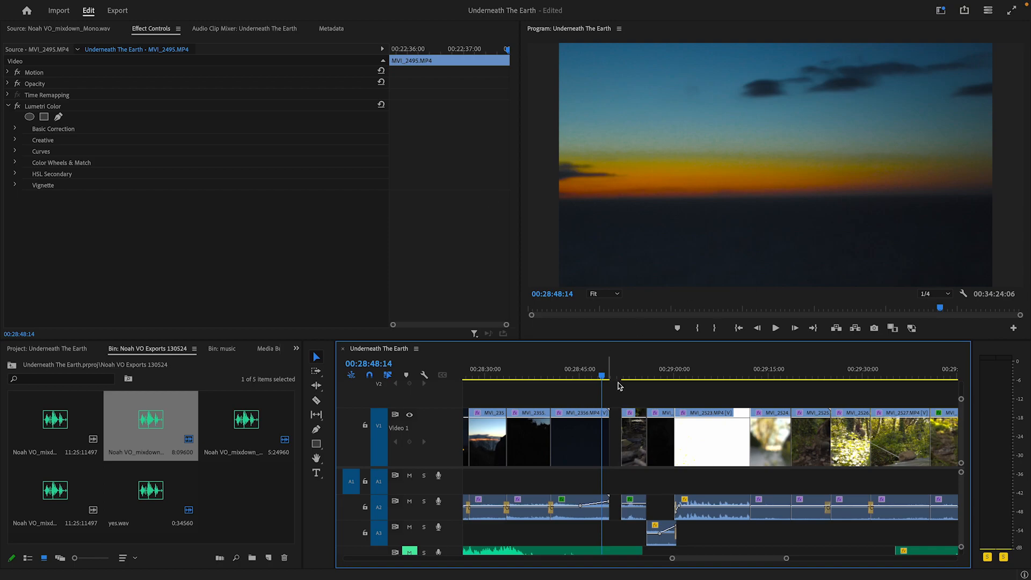
key("space")
left_click(589, 375)
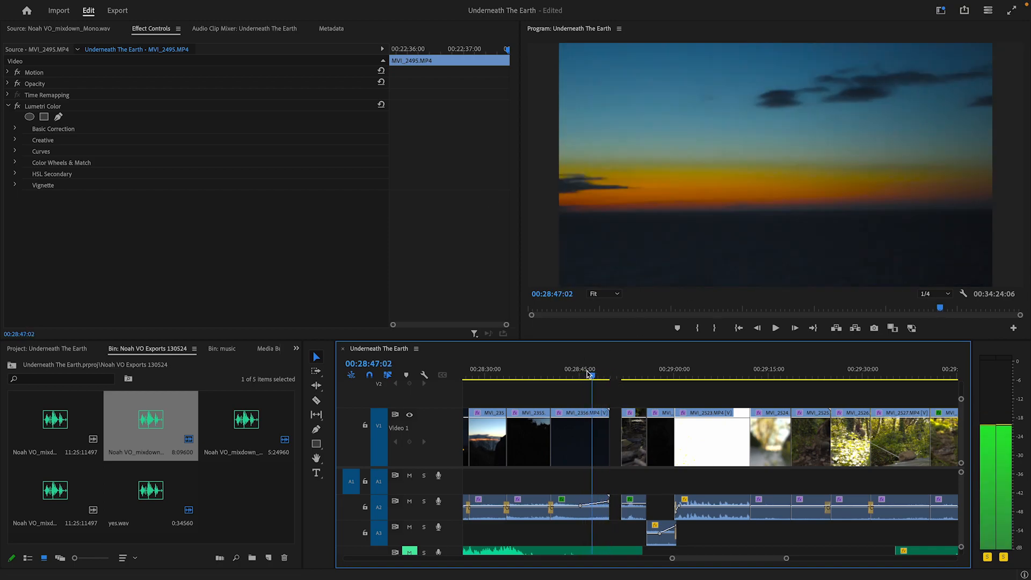
left_click(583, 378)
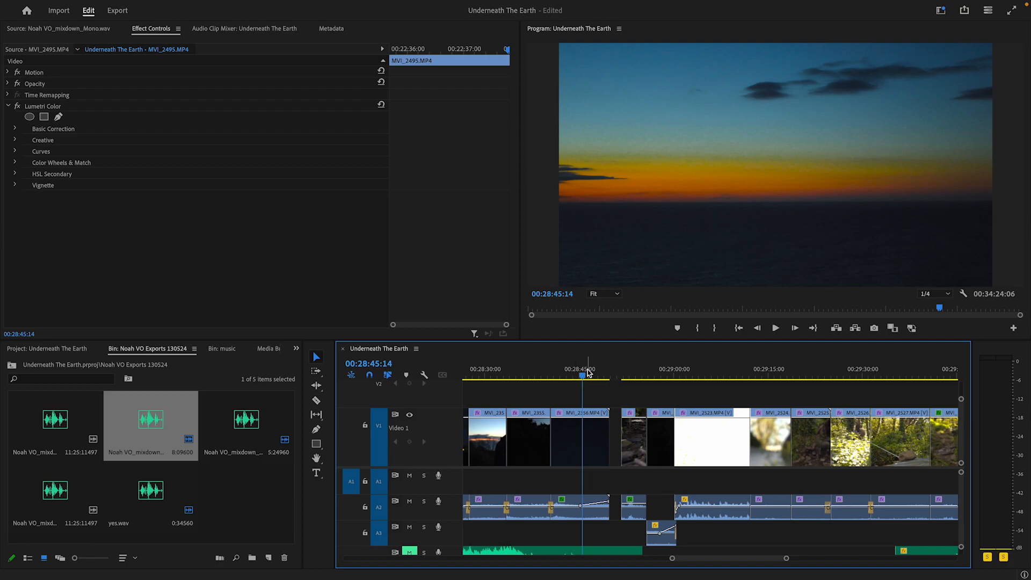
left_click(569, 375)
key("space")
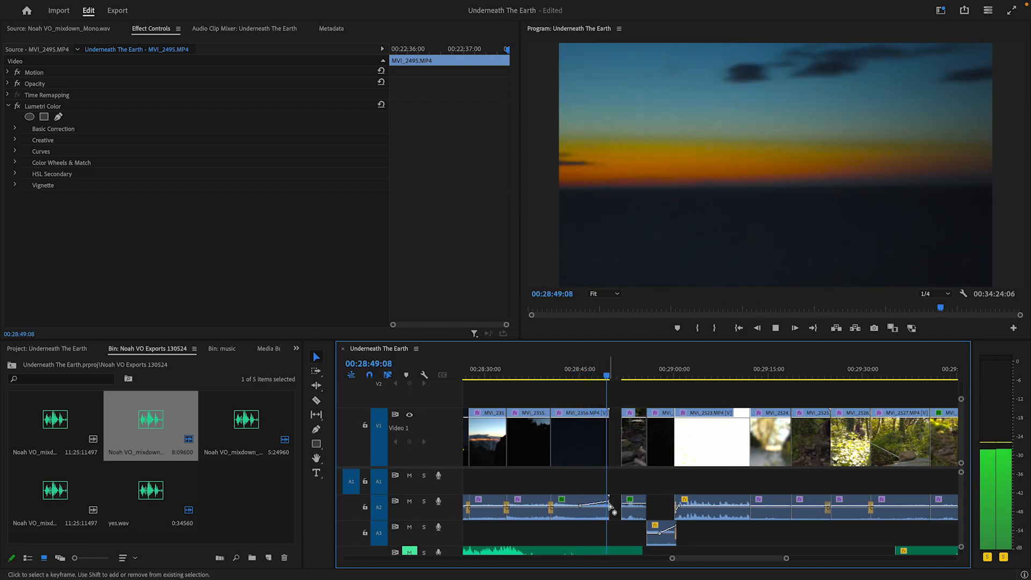
Step: Inspect the audio fade at the end of MVI_2356 and play the following forest shots to 00:29:02:05
left_click(611, 507)
left_click_drag(608, 503, 580, 391)
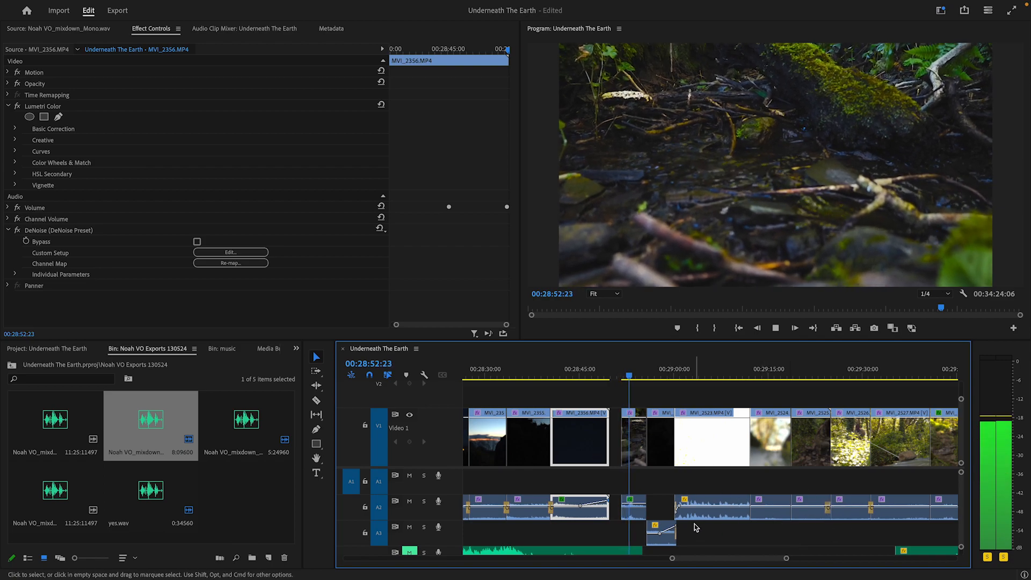
left_click(664, 375)
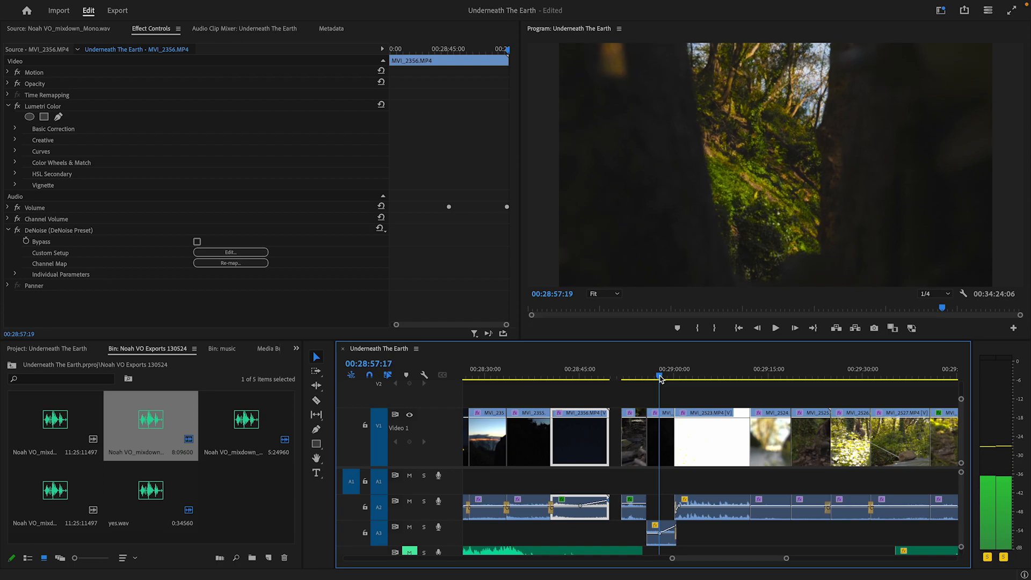
key("space")
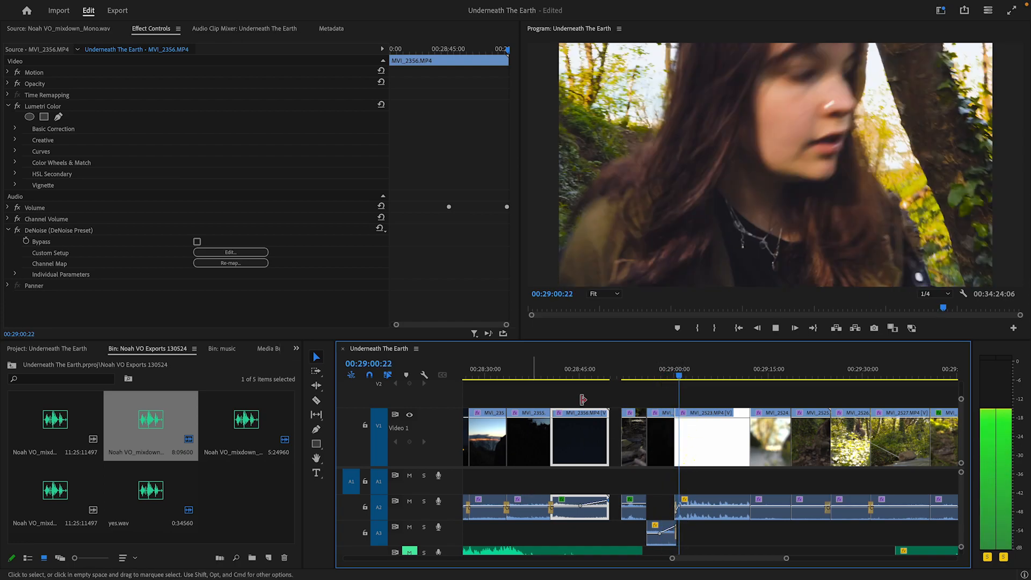
left_click(776, 328)
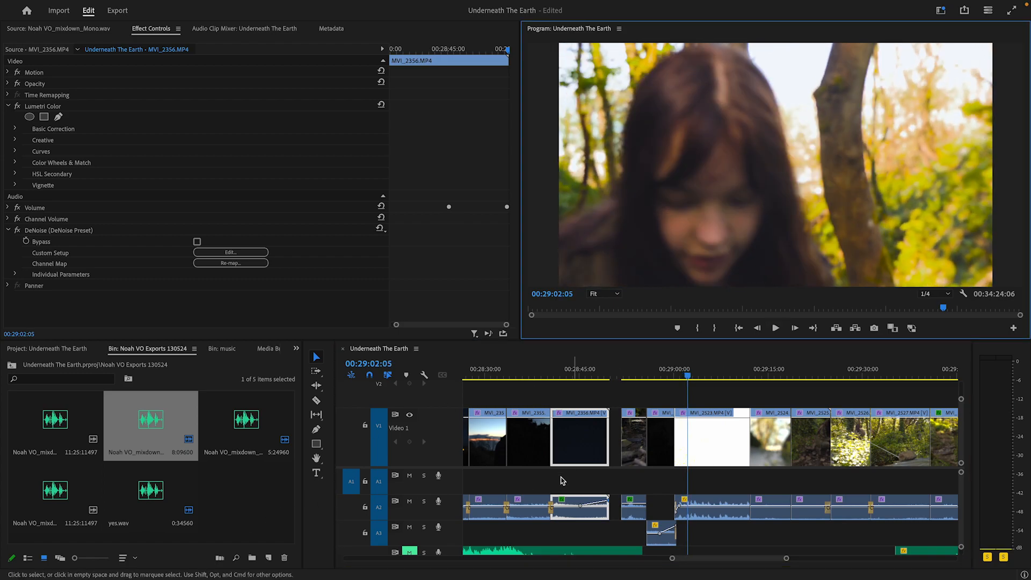
Step: Toggle the visibility of the Video 3 adjustment layer to compare the grade at 00:29:02:05
scroll(439, 424, "up", 5)
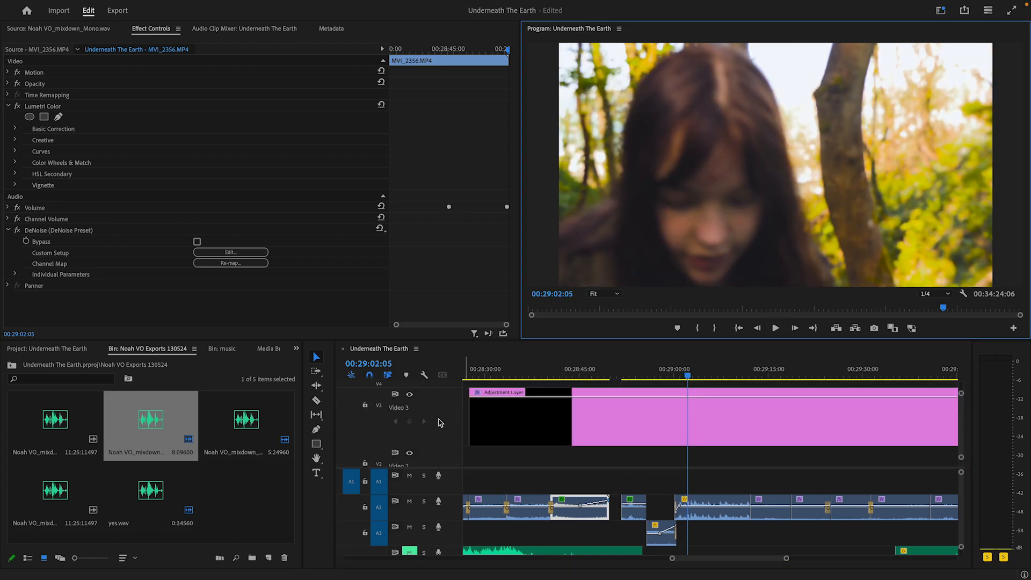
left_click(410, 396)
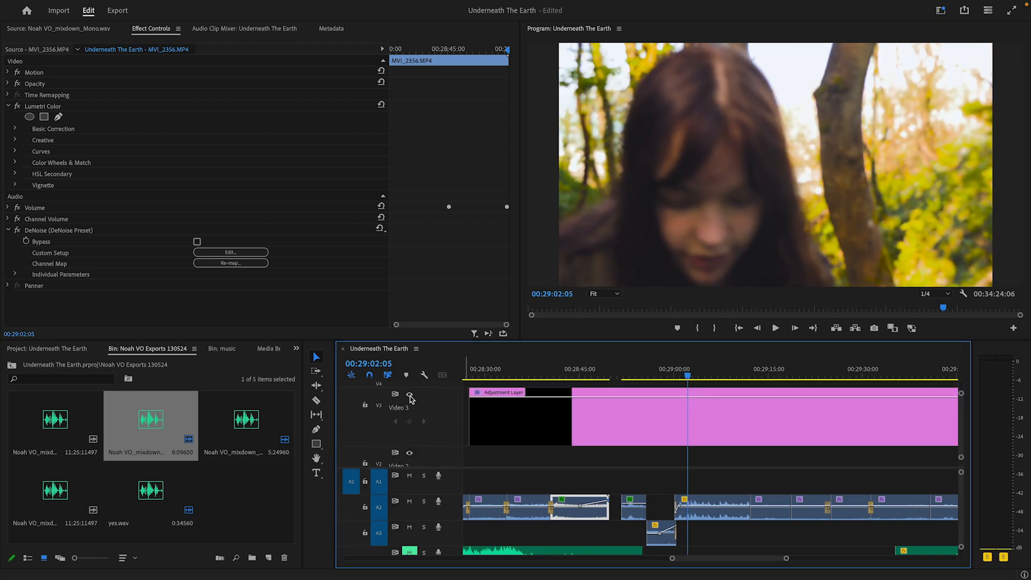
left_click(410, 395)
left_click(410, 396)
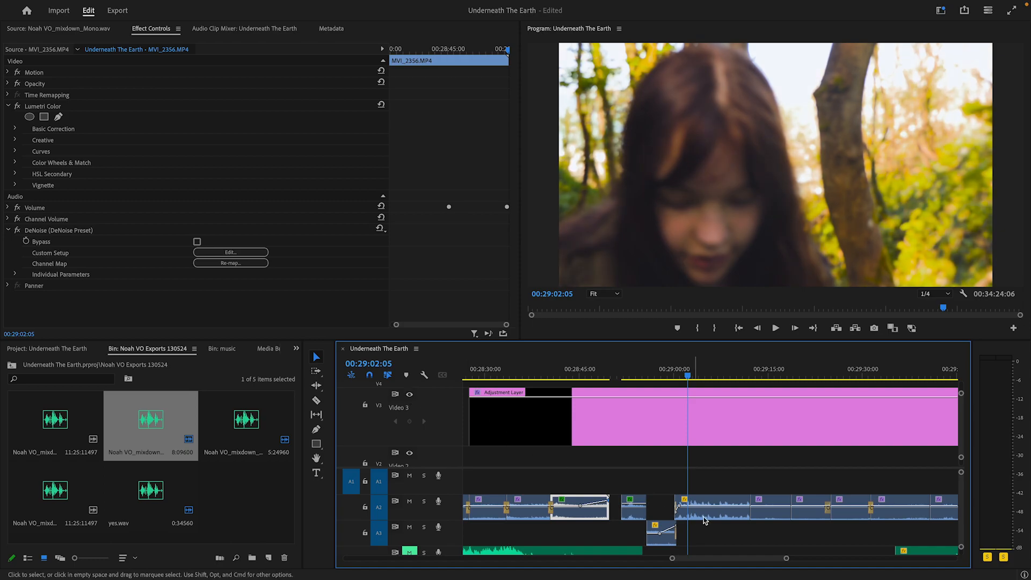
scroll(709, 489, "down", 4)
scroll(708, 489, "up", 4)
scroll(676, 448, "down", 5)
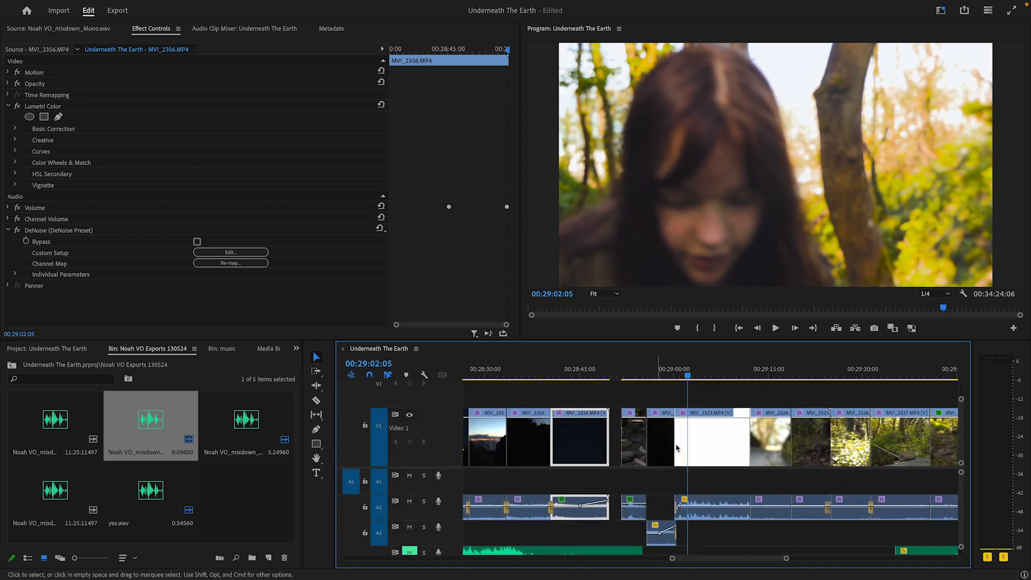
Step: Scrub through the forest scene from 00:29:02:05 past 00:29:23:13 and 00:29:45:21 to 00:29:47:13
left_click_drag(678, 385, 821, 384)
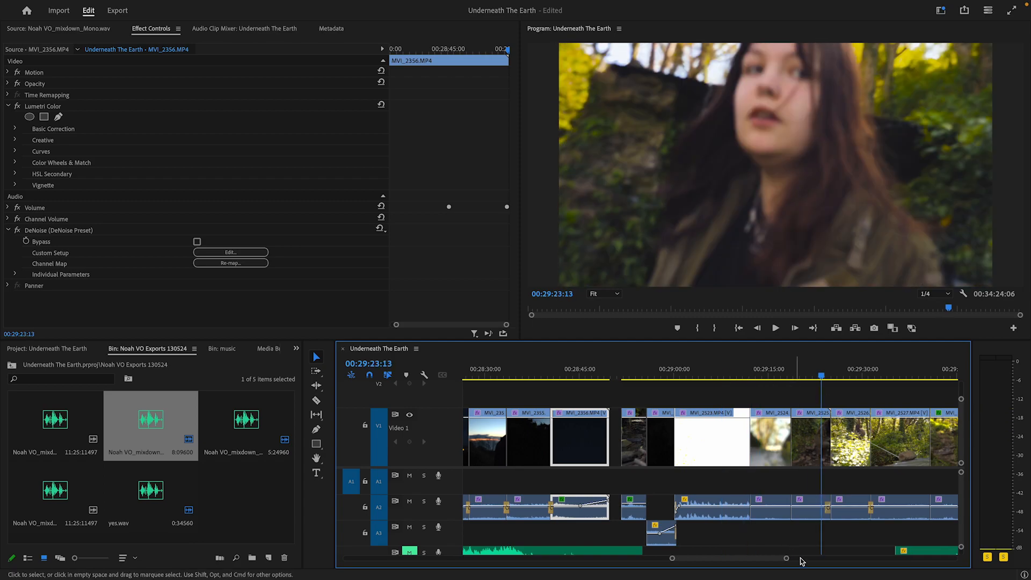
left_click_drag(787, 560, 811, 560)
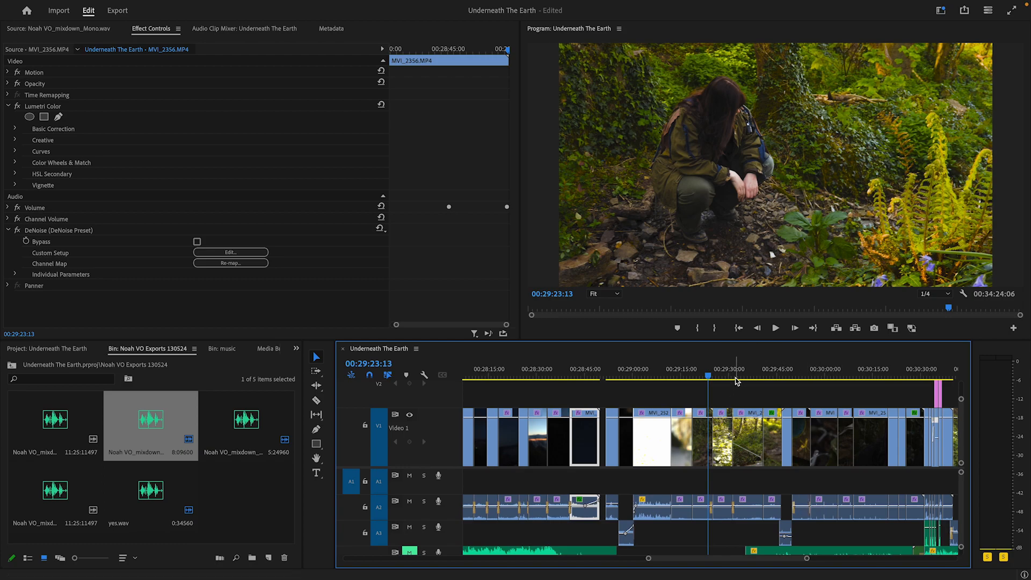
left_click_drag(756, 373, 780, 451)
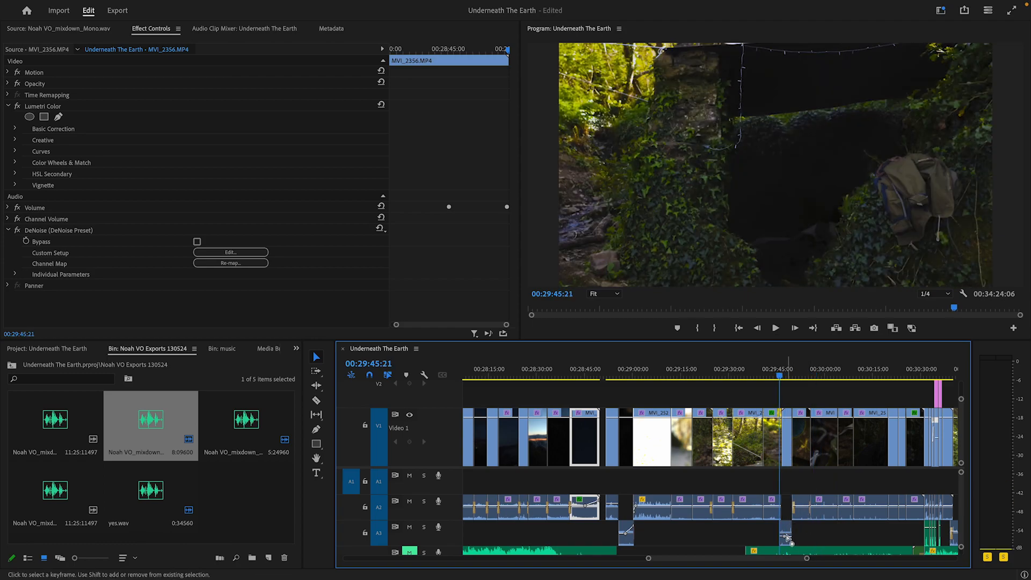
left_click(784, 379)
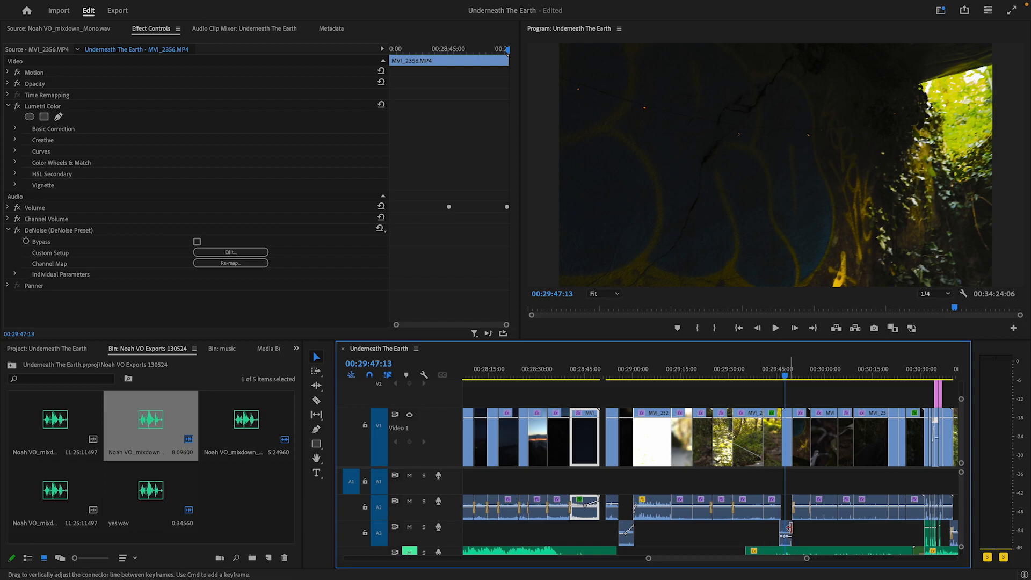
Step: Review the fast-cut coat sequence around 00:30:31:07 and 00:30:34:21, continuing to the path shot at 00:30:58:06
left_click_drag(821, 370, 725, 387)
left_click_drag(641, 378, 632, 405)
key("space")
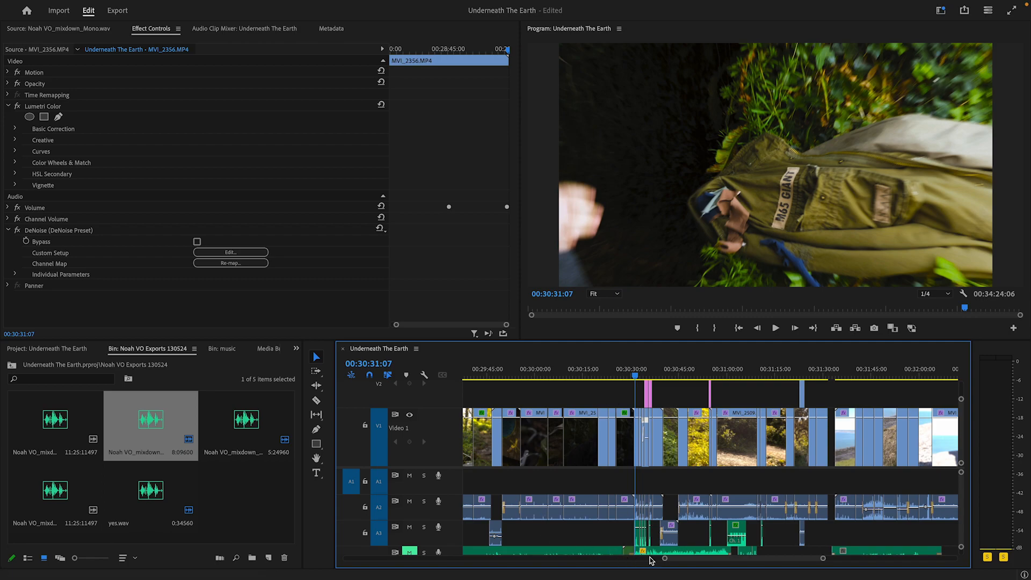
left_click_drag(664, 561, 685, 559)
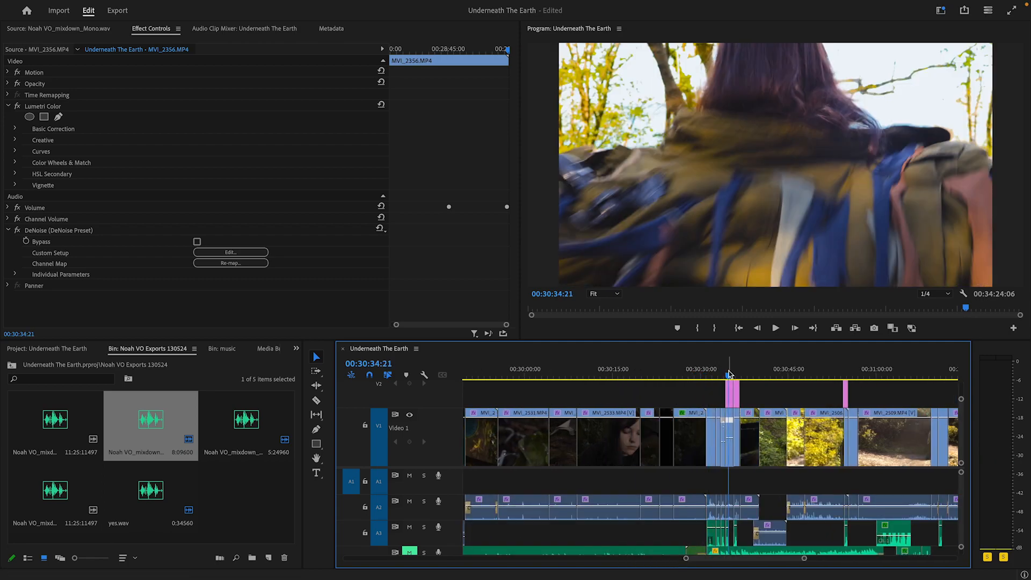
left_click_drag(729, 375, 866, 446)
key("minus")
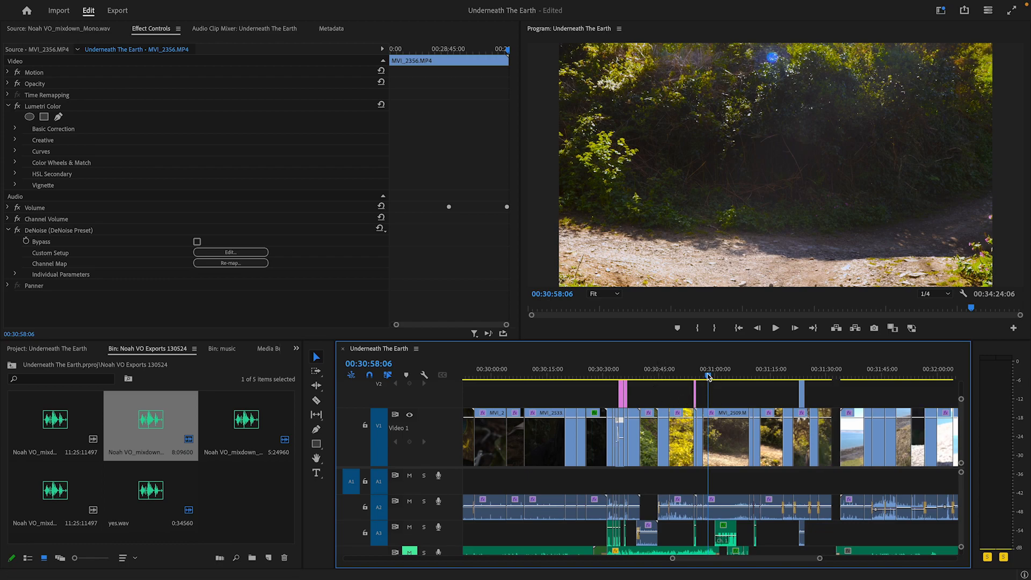
Step: Scrub through the coastal path scenes from 00:30:58:06, across the black gap at 00:31:32:05, to the clifftop close-up at 00:32:26:01
left_click_drag(708, 377, 818, 379)
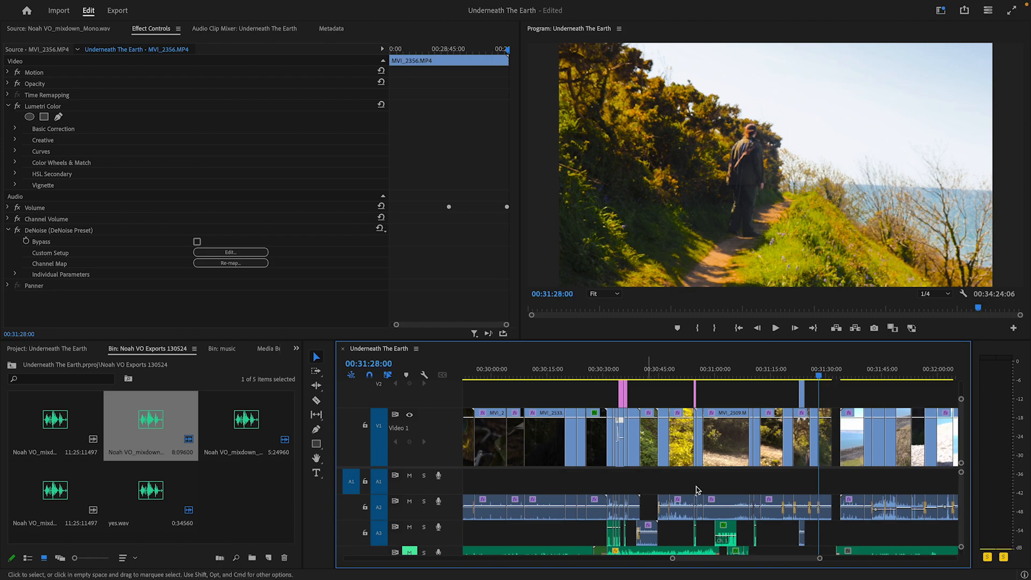
mouse_move(821, 378)
left_mouse_down()
mouse_move(730, 391)
mouse_move(846, 405)
mouse_move(833, 376)
left_mouse_up()
left_click(831, 376)
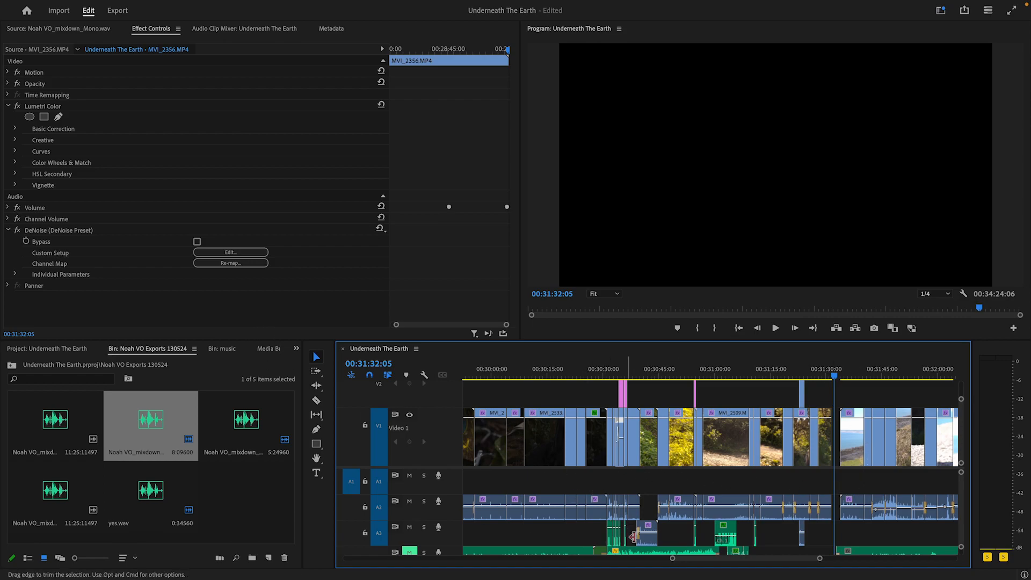
left_click_drag(711, 562, 726, 562)
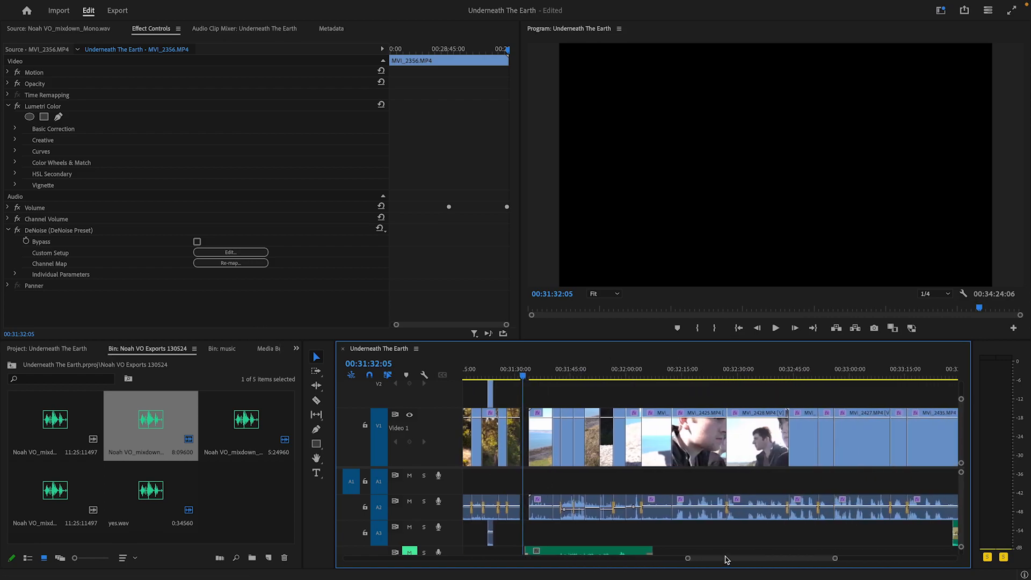
left_click_drag(561, 369, 597, 368)
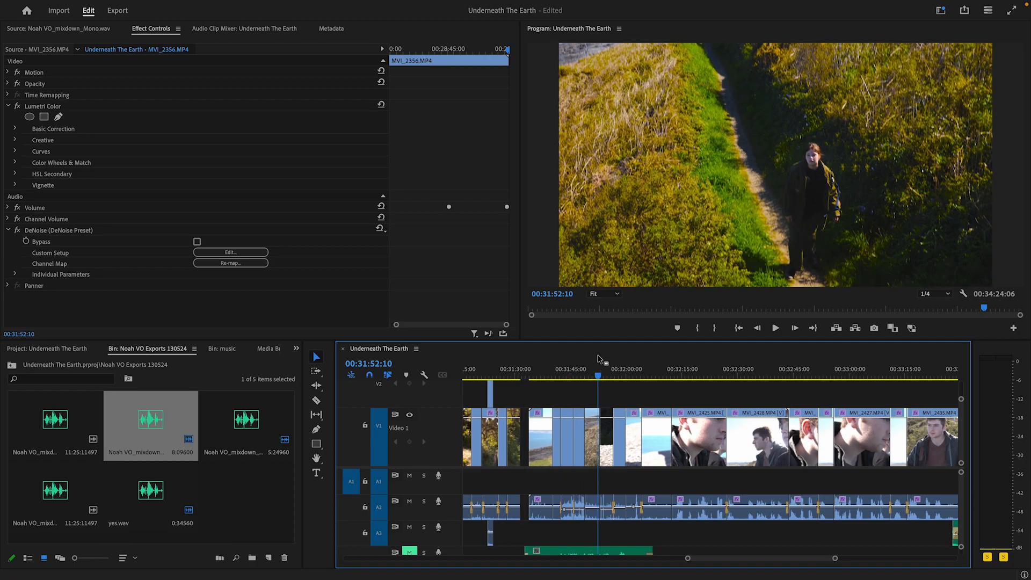
left_click_drag(630, 365, 722, 370)
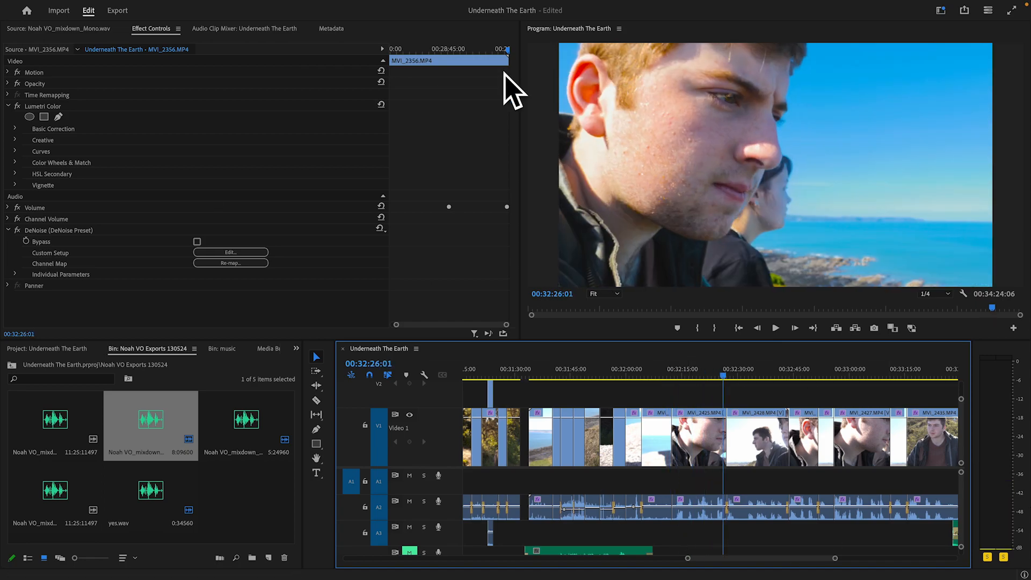
Step: Scrub through the clifftop dialogue from 00:32:26:01 to the wide shot at 00:33:45:12
right_click(529, 63)
left_click(776, 264)
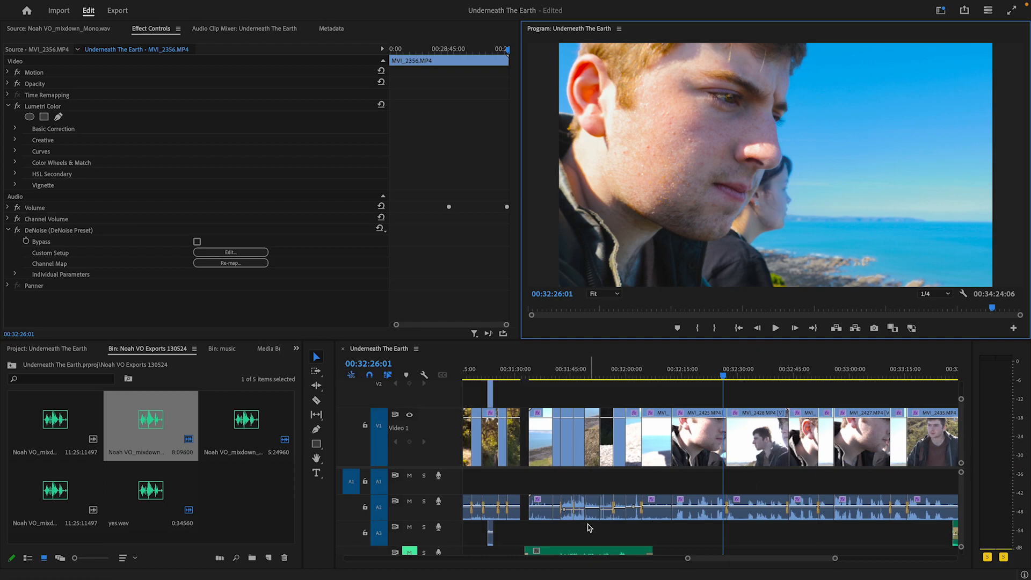
left_click_drag(742, 370, 784, 412)
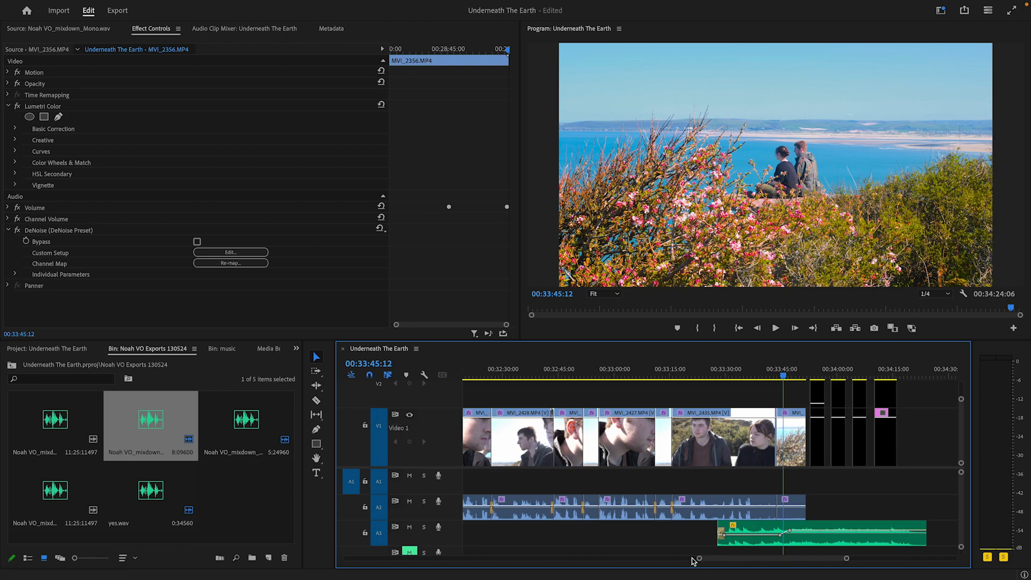
Step: Return to the opening leaf shot at 00:00:06:16 and show the first minute of the timeline in detail
left_click_drag(699, 558, 522, 561)
left_click_drag(638, 560, 397, 556)
left_click(465, 374)
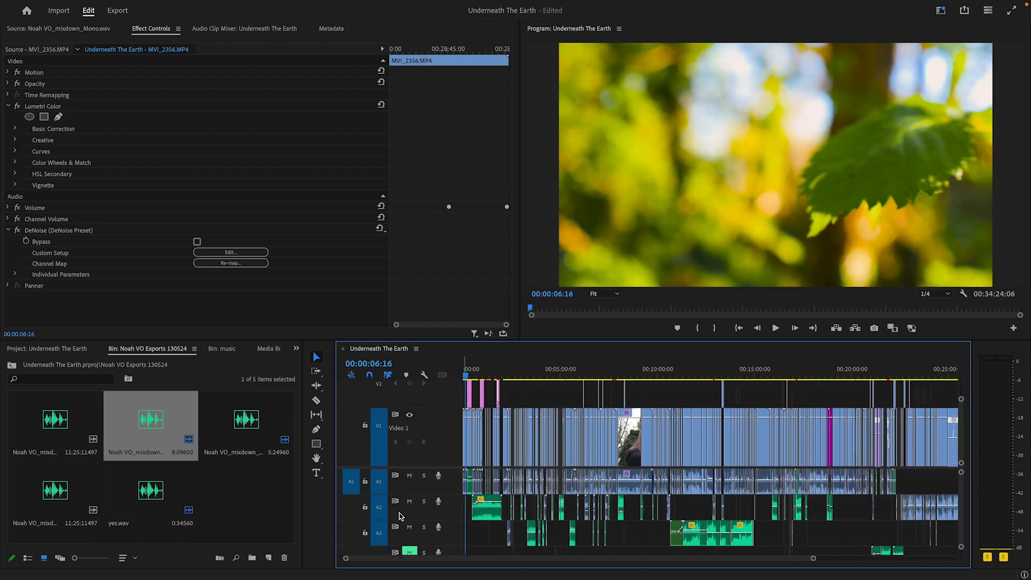
left_click_drag(345, 559, 526, 579)
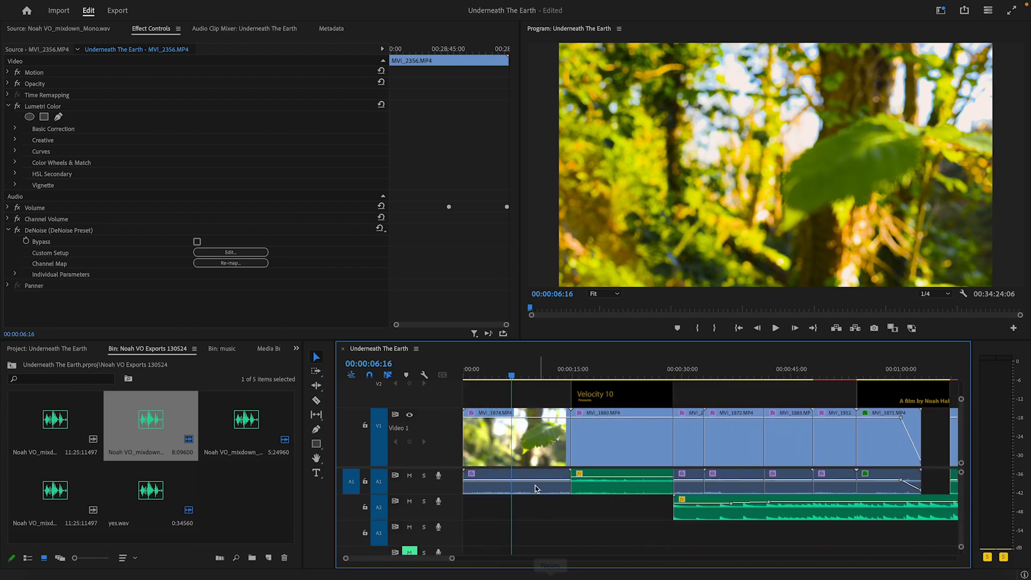
Step: Hide the Video 3 adjustment layer track to view the opening leaf shot at 00:00:06:16 without its grade
scroll(394, 448, "up", 3)
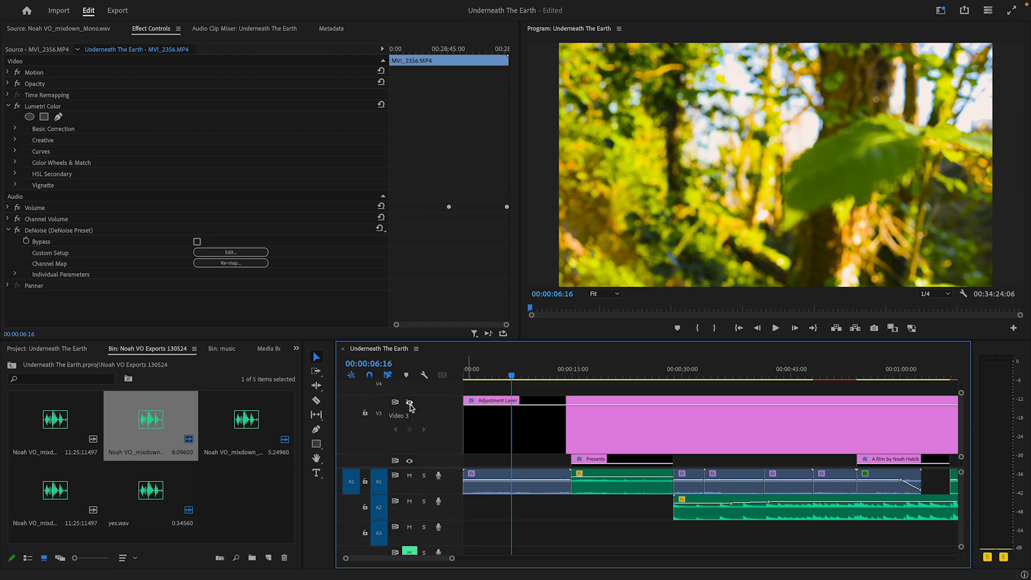
left_click(409, 403)
scroll(539, 449, "down", 4)
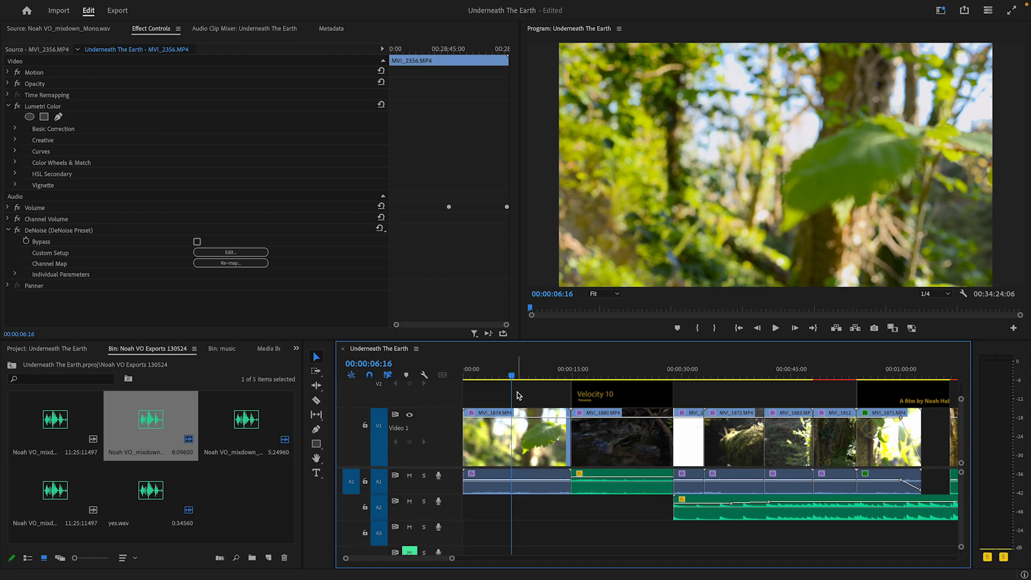
Step: Scrub through the opening without its adjustment-layer grade, past the Velocity 10 title at 00:00:18:14, to the dark woodland shot at 00:01:15:22
left_click(559, 370)
left_click(599, 371)
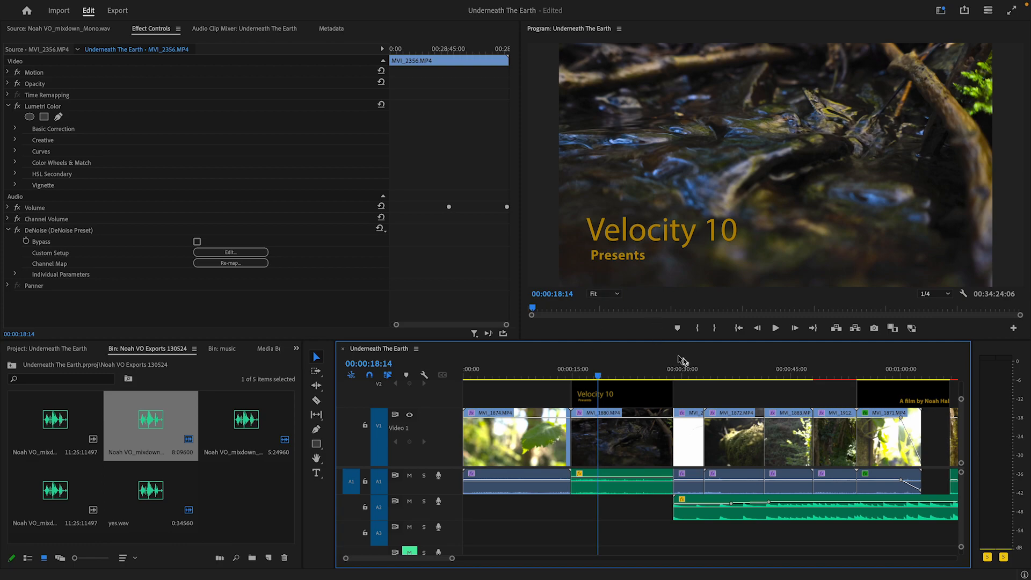
left_click_drag(690, 370, 689, 416)
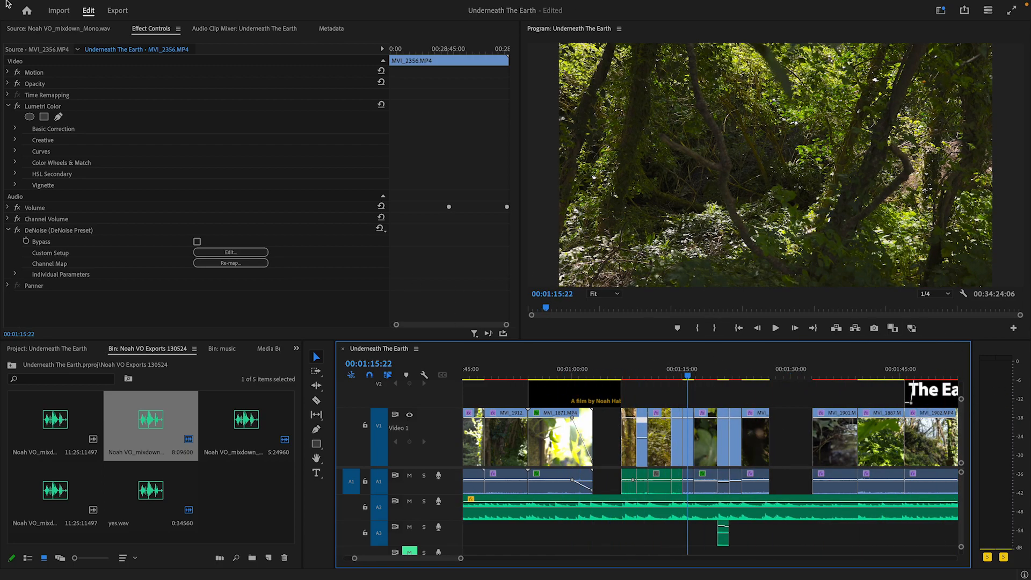
Step: Switch to the Color workspace and set the Lumetri Scopes to show a luma waveform beside an RGB parade
left_click(940, 10)
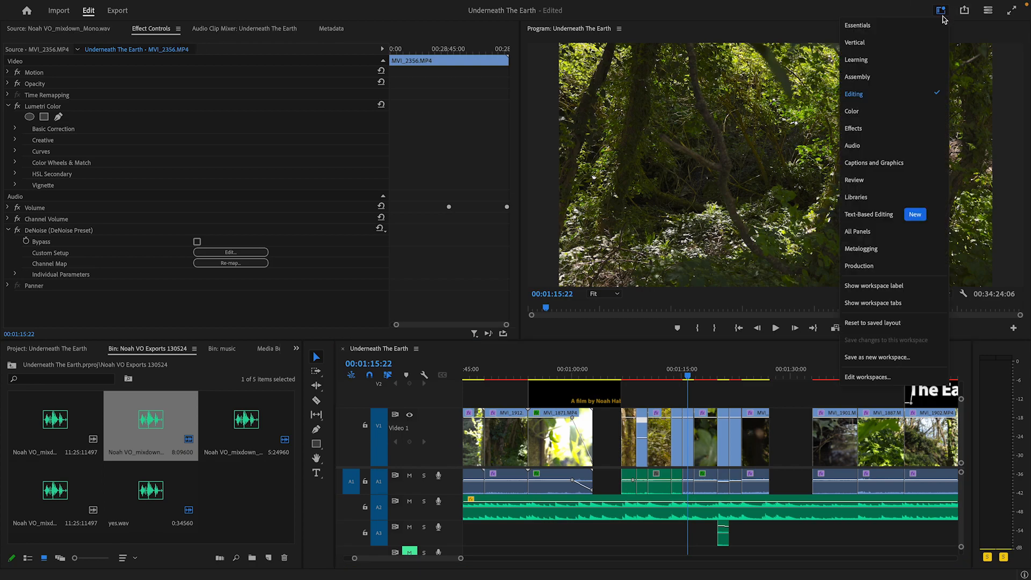
key("Return")
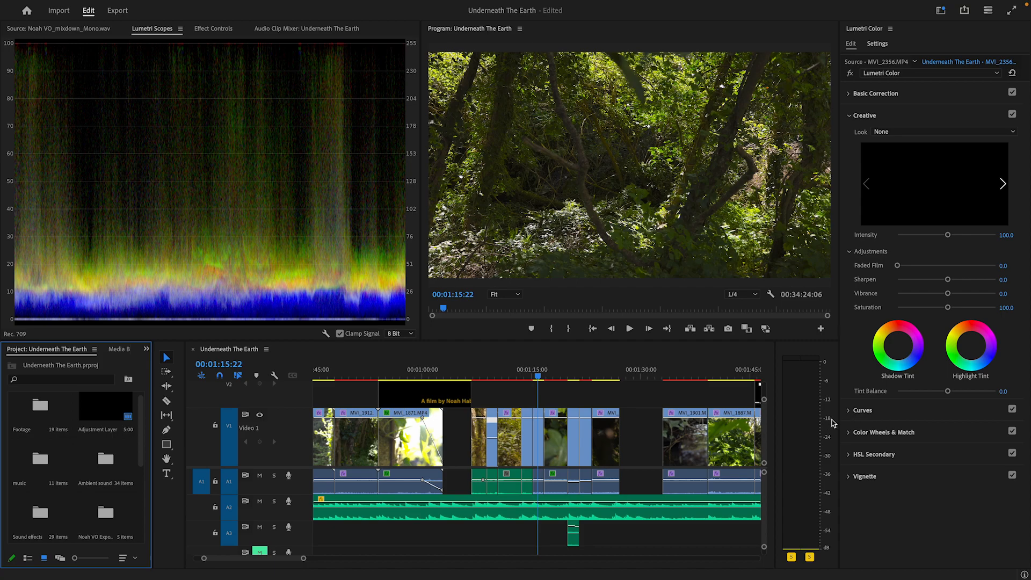
right_click(162, 253)
left_click(185, 260)
right_click(180, 272)
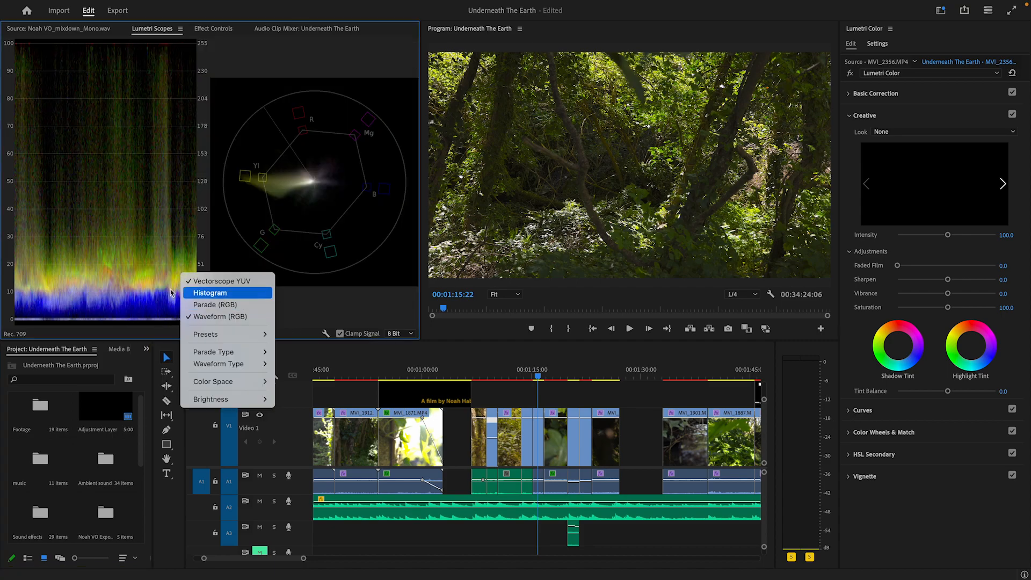
left_click(189, 305)
right_click(175, 264)
left_click(200, 272)
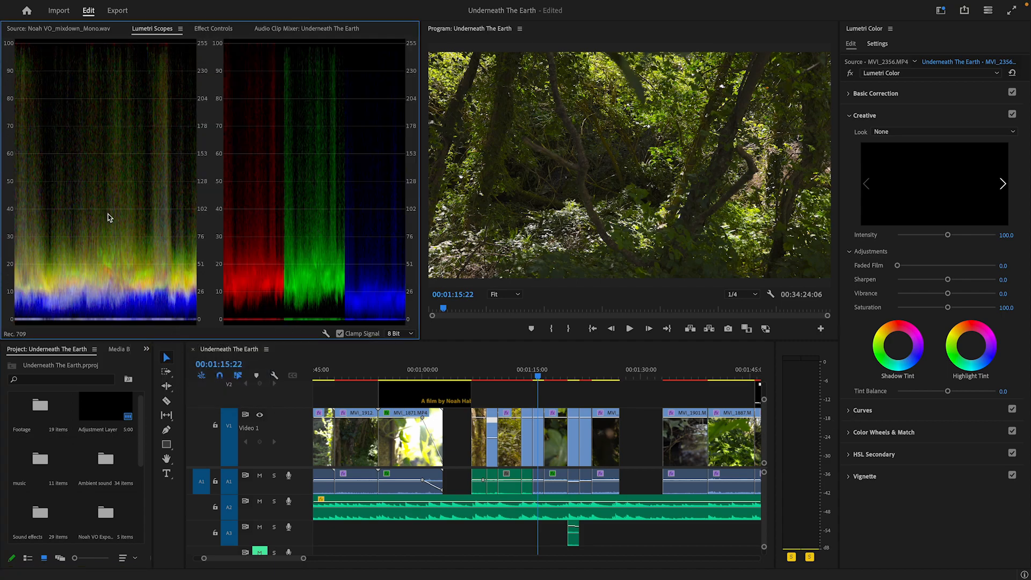
right_click(161, 237)
left_click(265, 338)
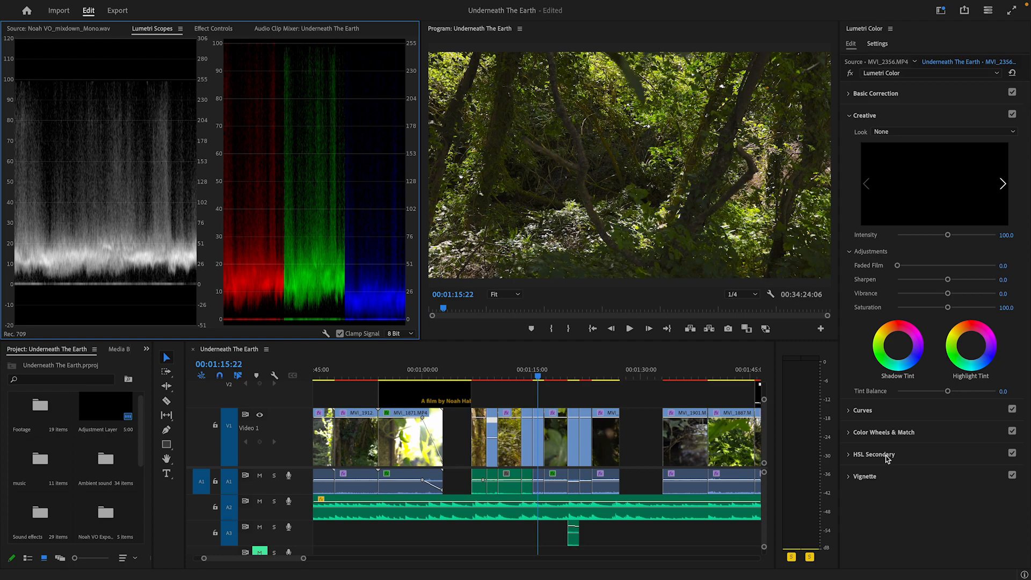
Step: Show the Color Wheels & Match controls for the MVI_1914 clip and play the sequence from 00:01:15:22
left_click(847, 433)
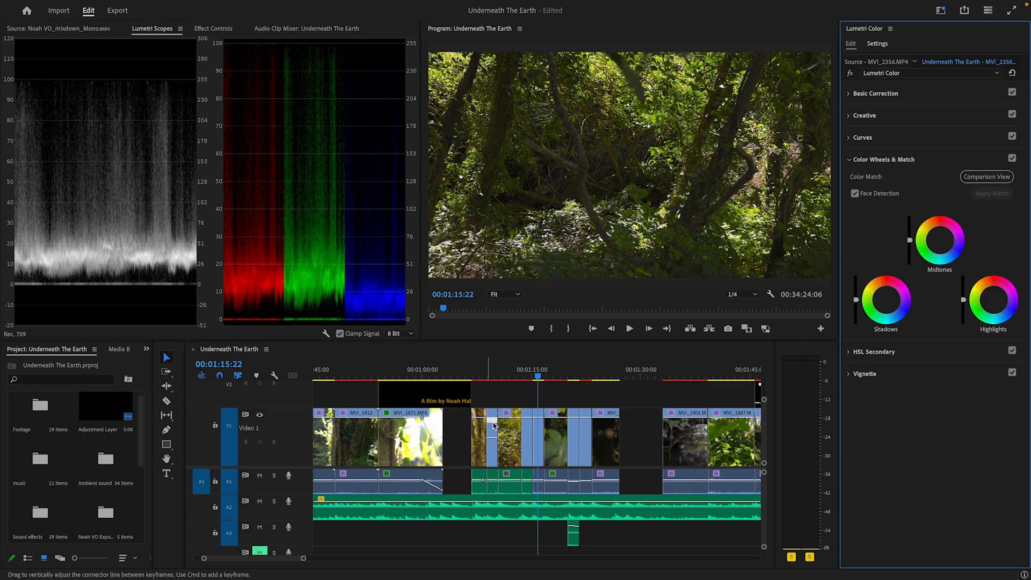
left_click(540, 437)
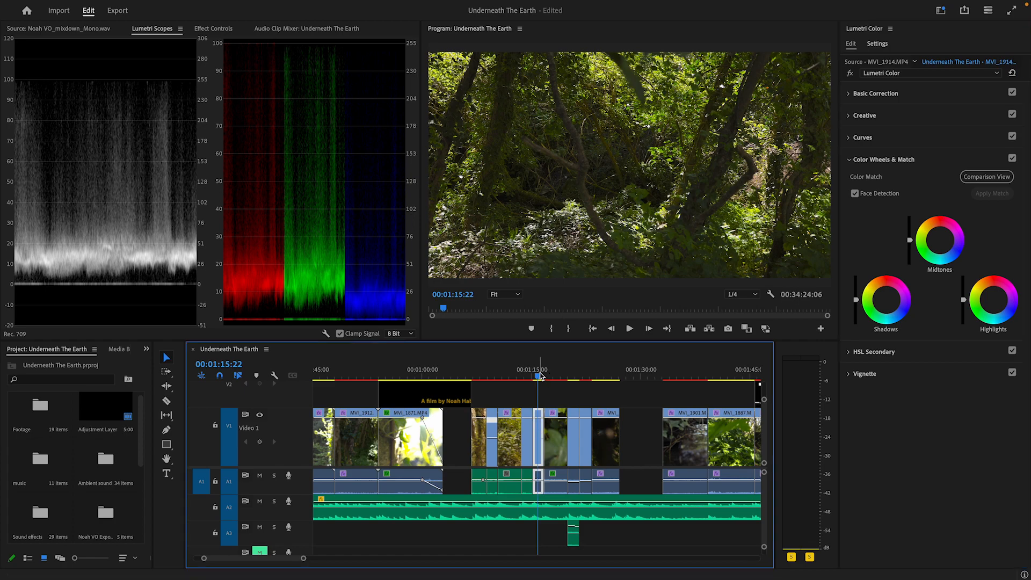
key("space")
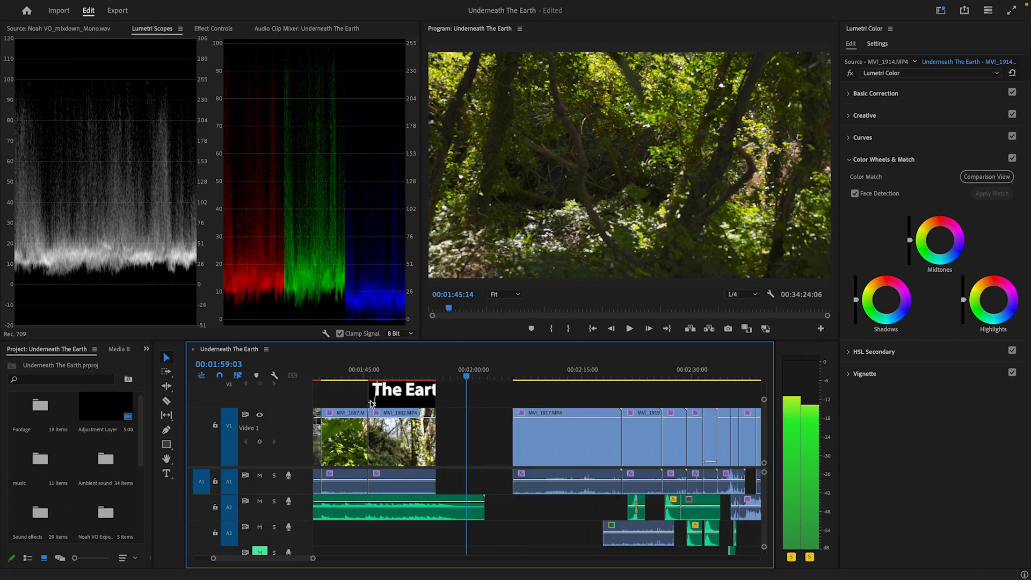
Step: Check the scopes on the leafy shot at 00:01:44:02 and through the woodland shot from 00:02:15:01 to 00:02:20:03
left_click(357, 376)
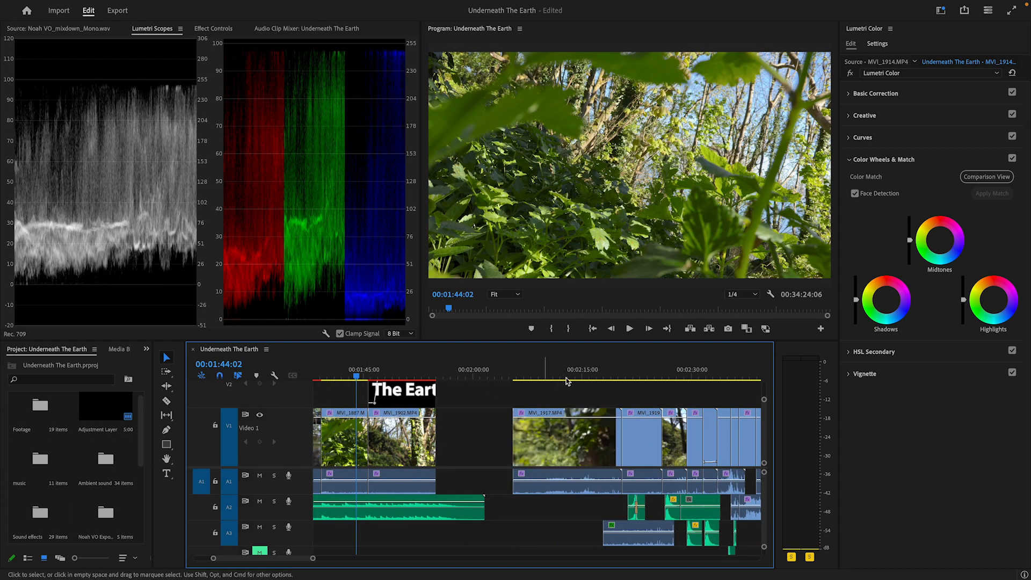
left_click(566, 376)
left_click(581, 376)
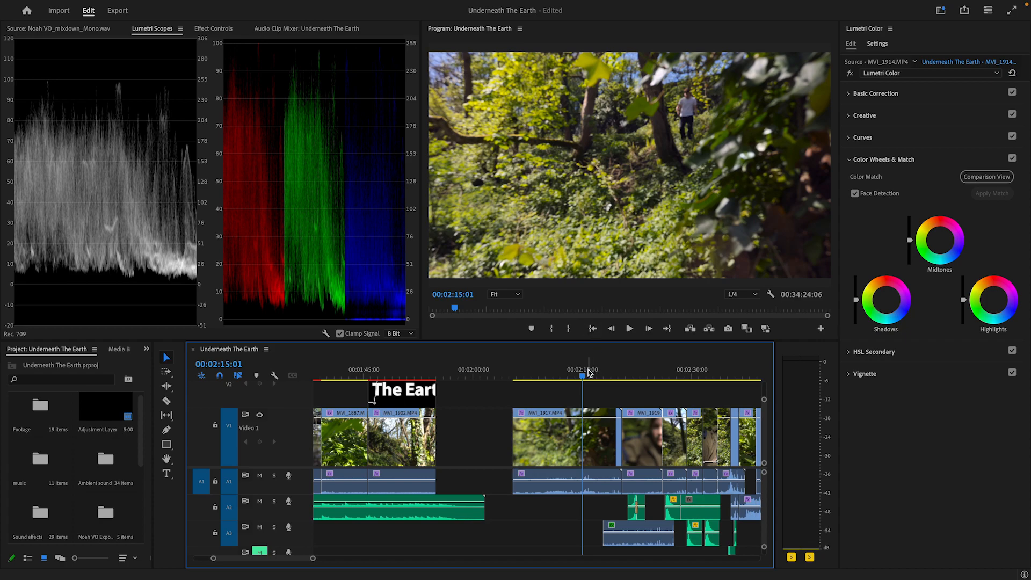
left_click_drag(584, 374, 619, 375)
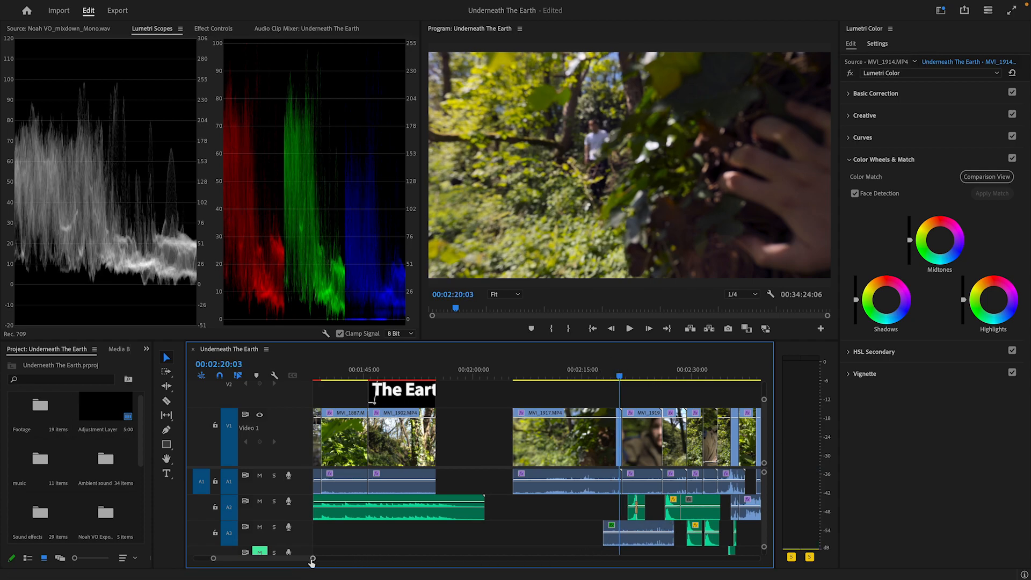
Step: Adjust the timeline's visible range and view the character close-ups at 00:02:22:23 and 00:02:32:22
left_click_drag(311, 559, 416, 558)
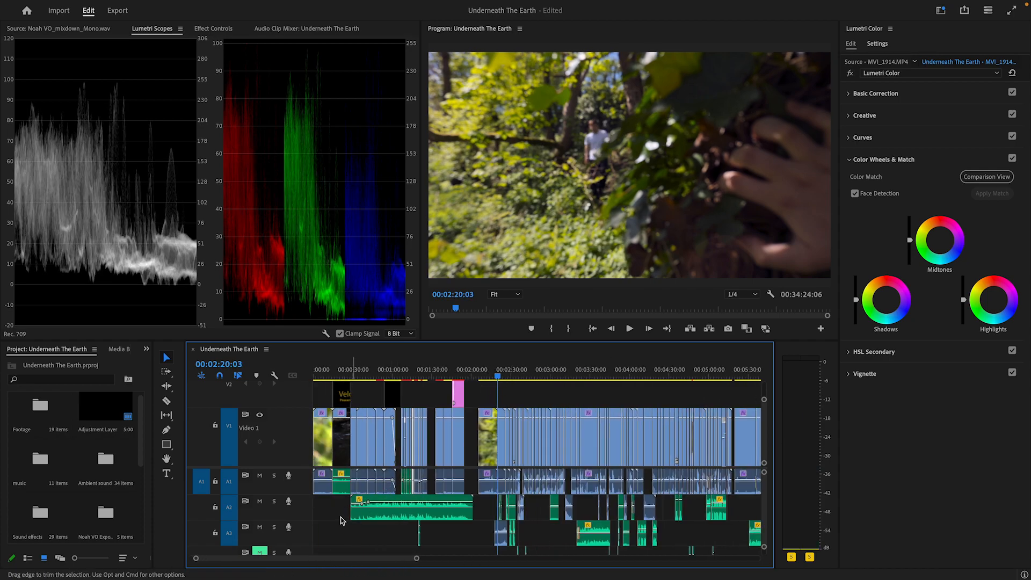
left_click_drag(197, 559, 241, 563)
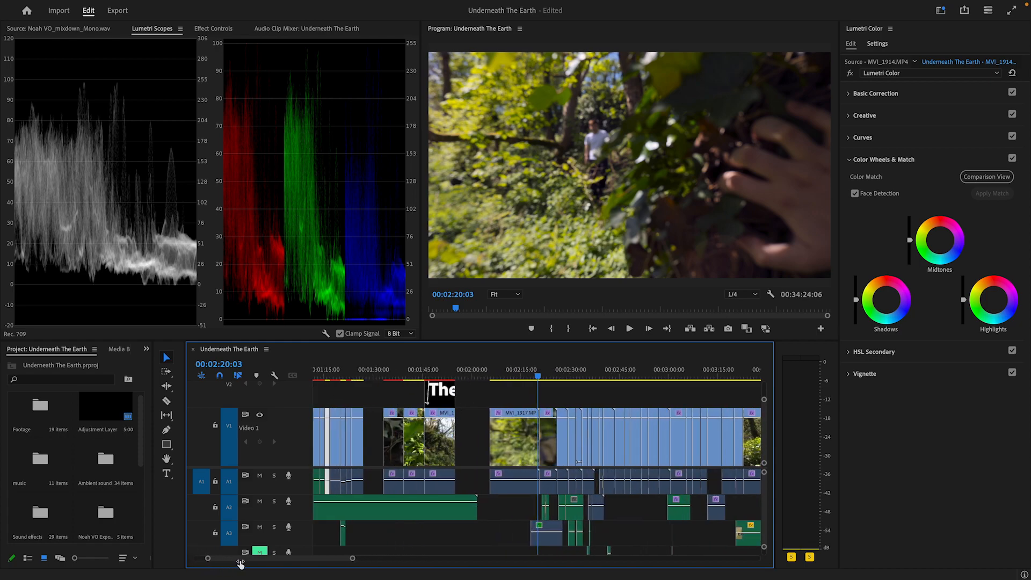
left_click(552, 369)
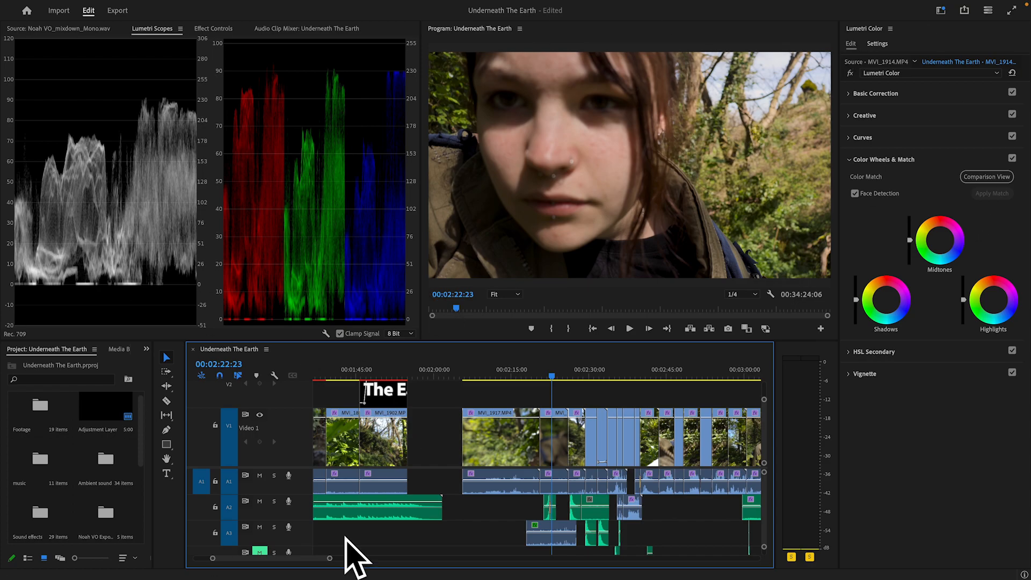
left_click_drag(606, 373, 603, 418)
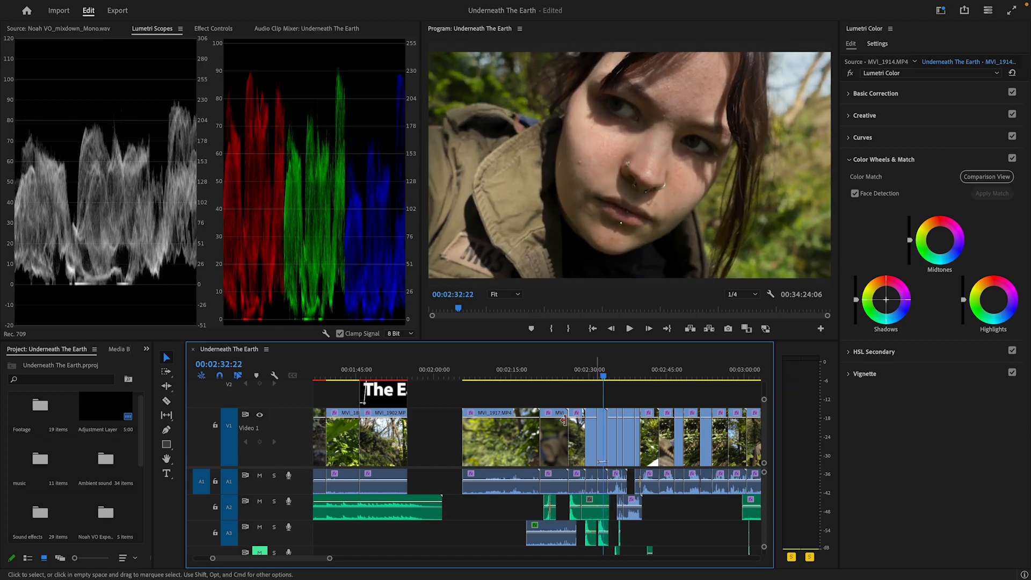
Step: Play the sequence from 00:02:31:03 through the close-up to the undergrowth shot at 00:02:33:16
left_click(594, 371)
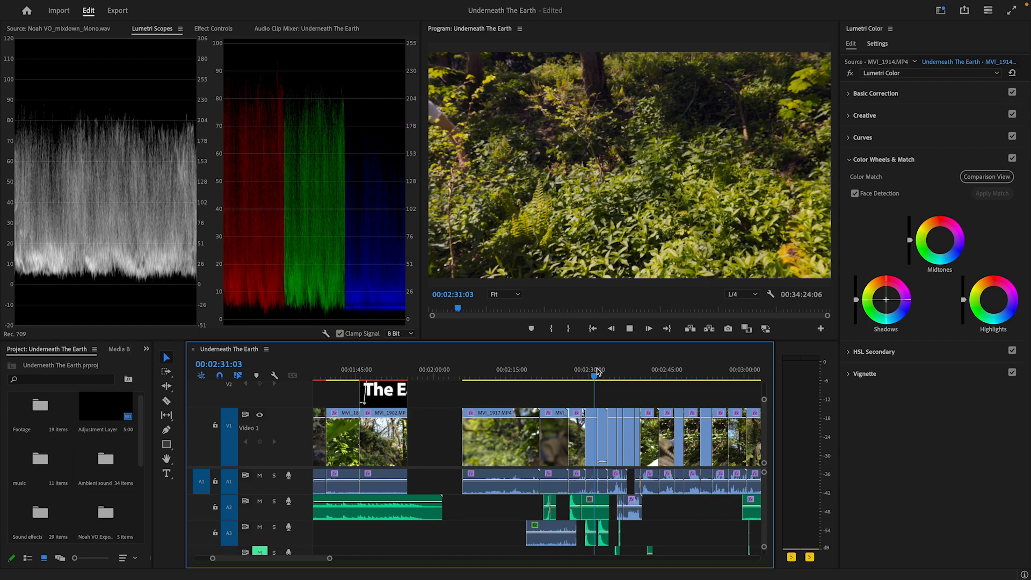
key("space")
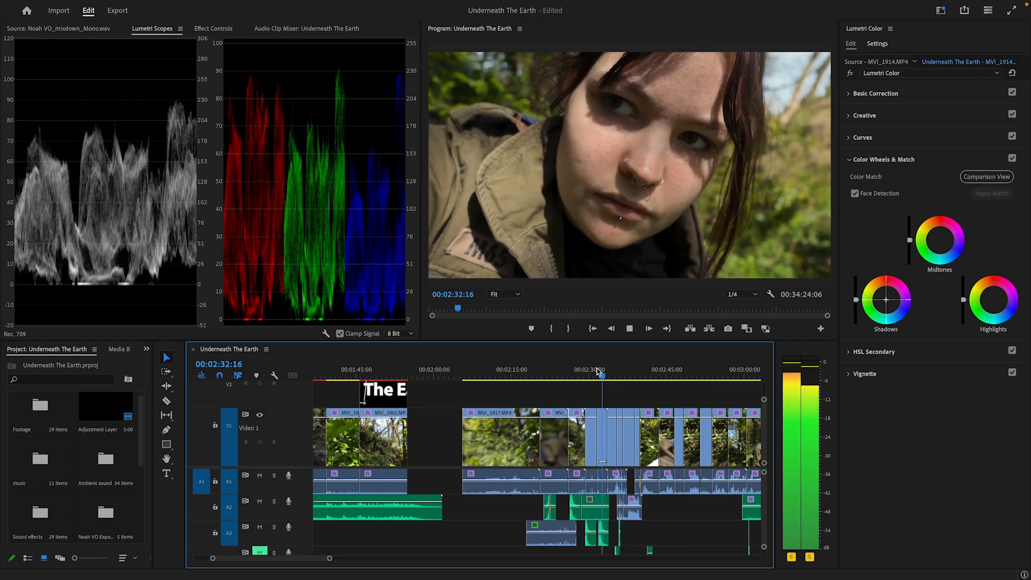
key("space")
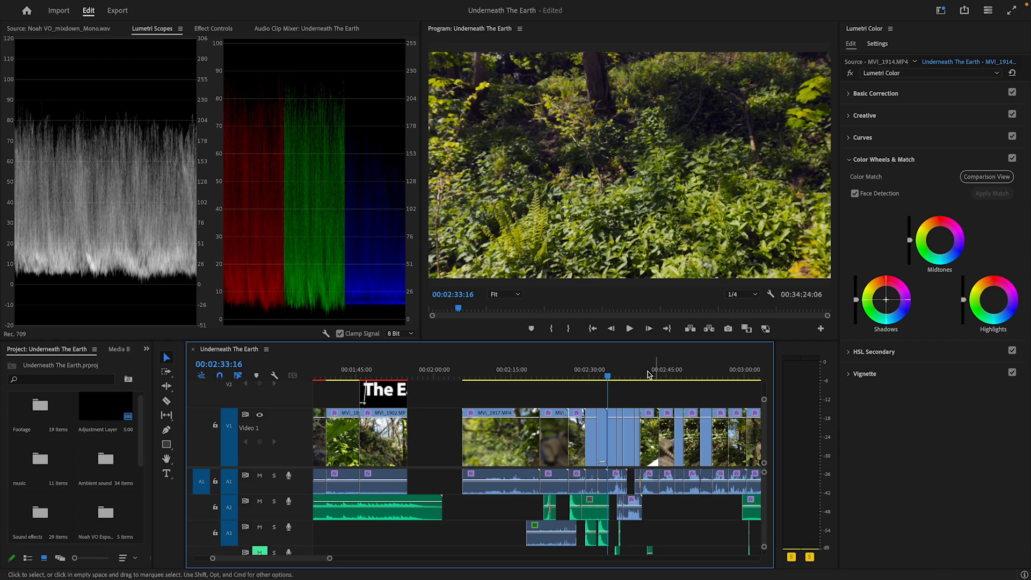
Step: Scrub ahead to the wide woodland shot at 00:04:06:24 and select its MVI_2106 clip
left_click_drag(648, 374, 392, 408)
left_click_drag(392, 372, 651, 369)
left_click(373, 443)
left_click(662, 461)
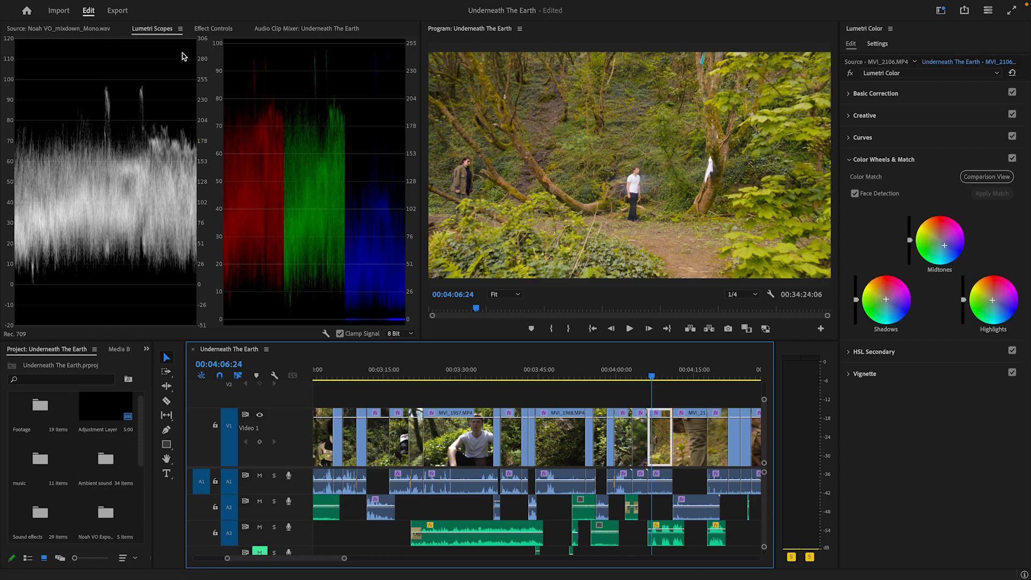
Step: Toggle the Lumetri Color effect on the MVI_2106 clip to compare the shot with and without its correction
left_click(203, 29)
left_click(19, 106)
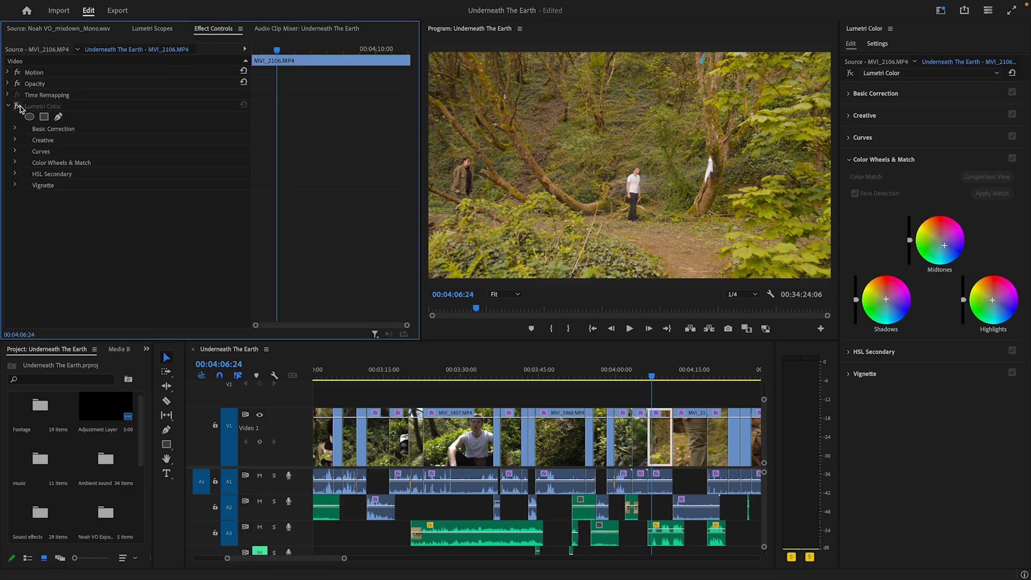
left_click(19, 105)
left_click(20, 106)
left_click(17, 106)
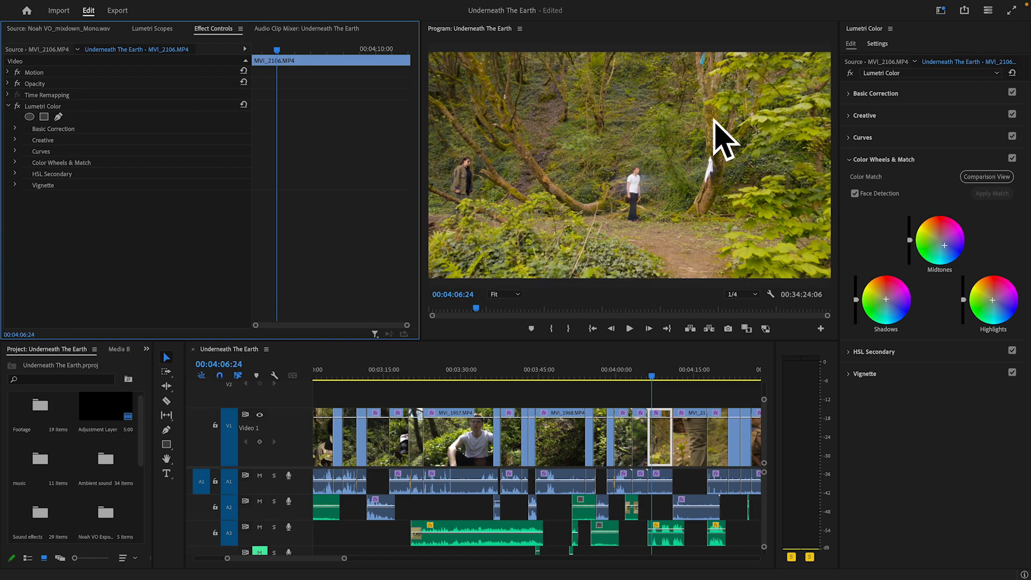
left_click(18, 106)
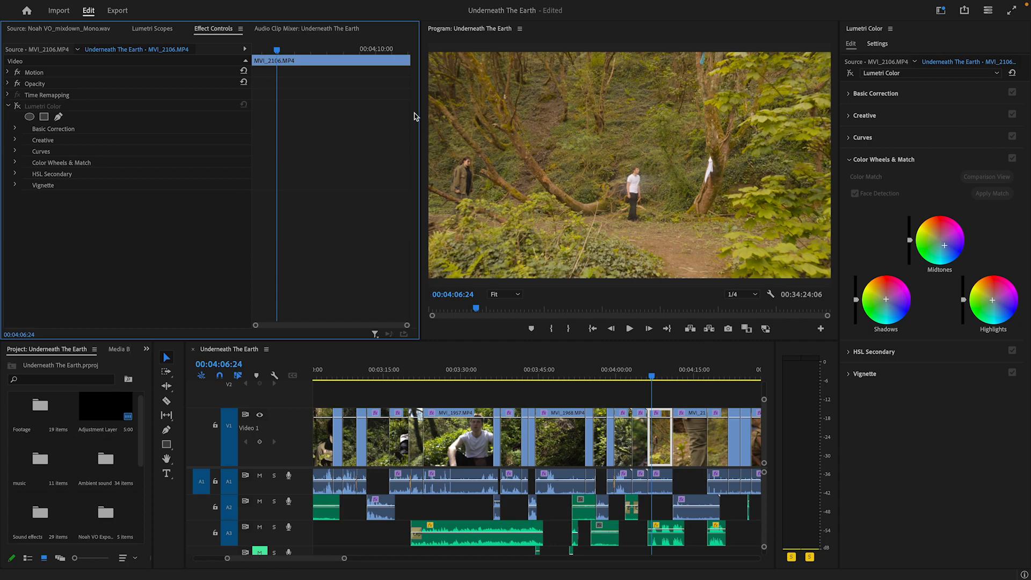
Step: Scrub to 00:31:32:00, return to the close-up at 00:06:37:07, and stop at the rocky stream shot at 00:06:19:00
left_click_drag(476, 308, 794, 308)
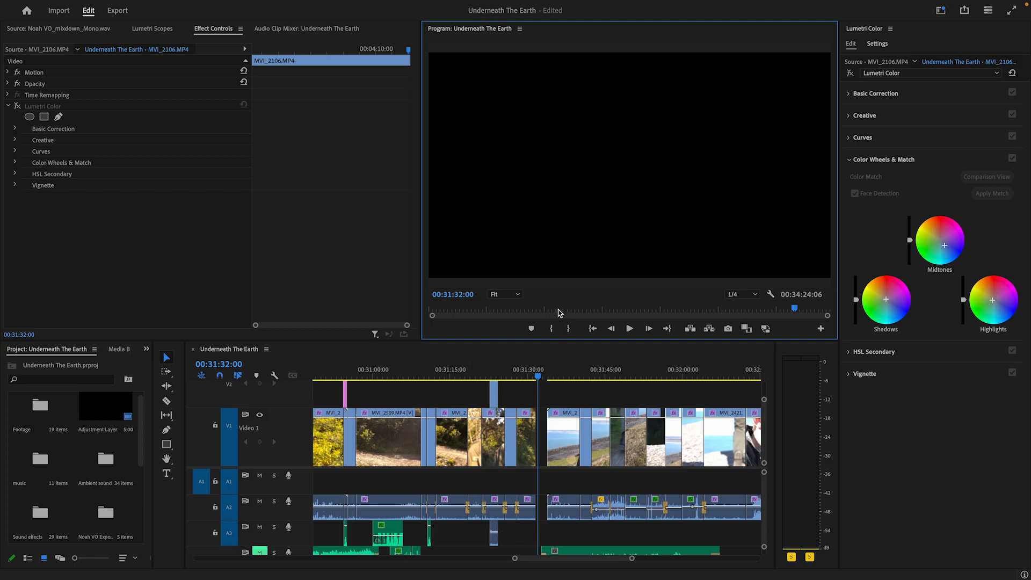
left_click_drag(558, 312, 503, 317)
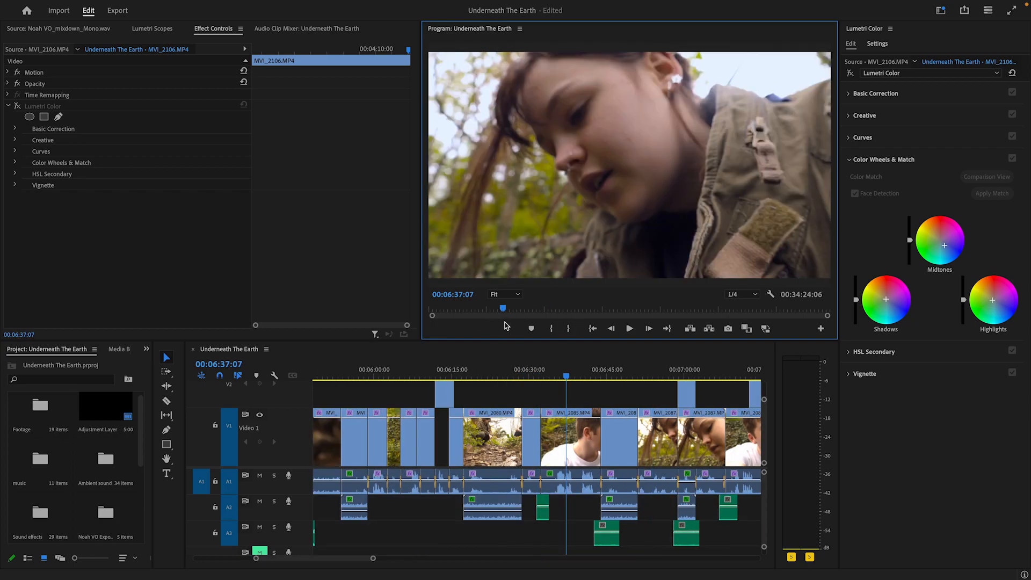
left_click_drag(446, 373, 642, 430)
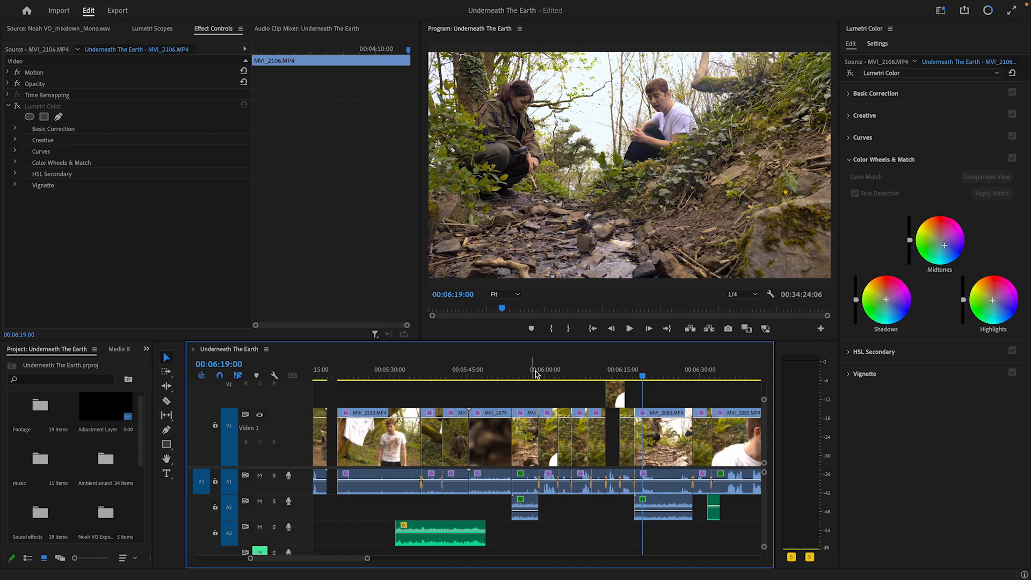
Step: Re-enable Lumetri Color on the MVI_2106 clip and compare the MVI_2080 stream shot with and without its own Lumetri Color effect
left_click(19, 111)
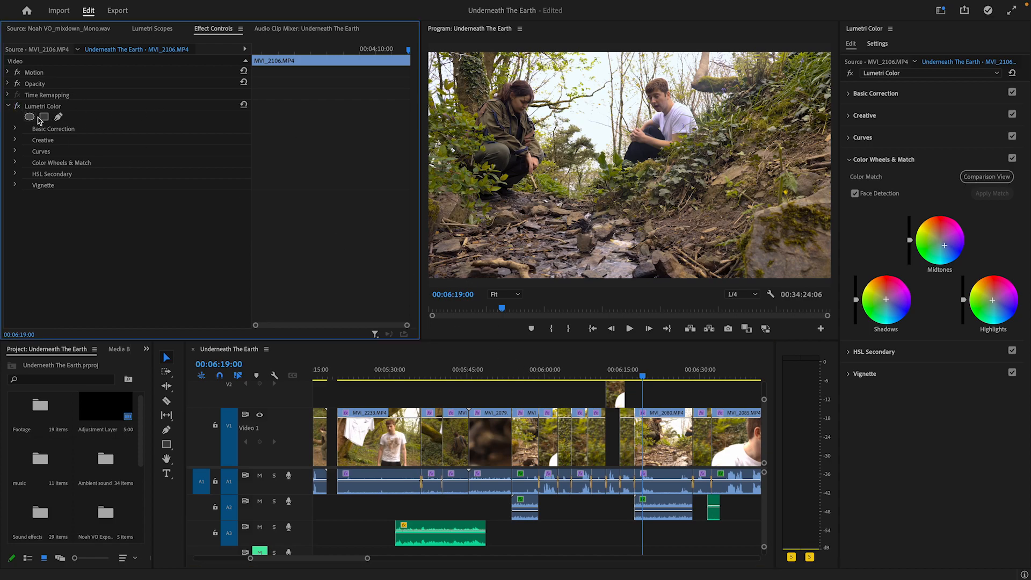
left_click(662, 417)
left_click(15, 108)
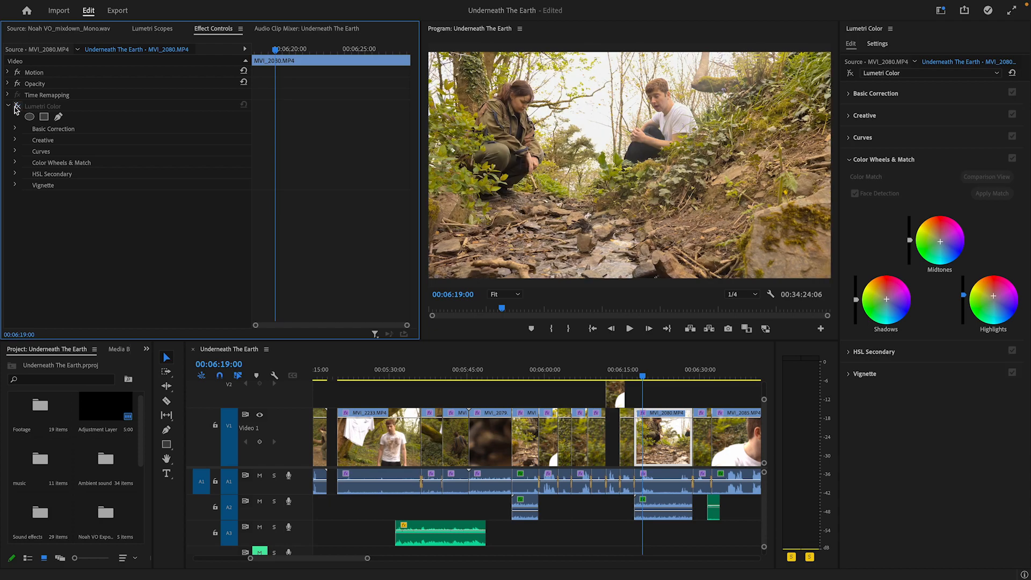
left_click(15, 109)
left_click(15, 109)
left_click(15, 108)
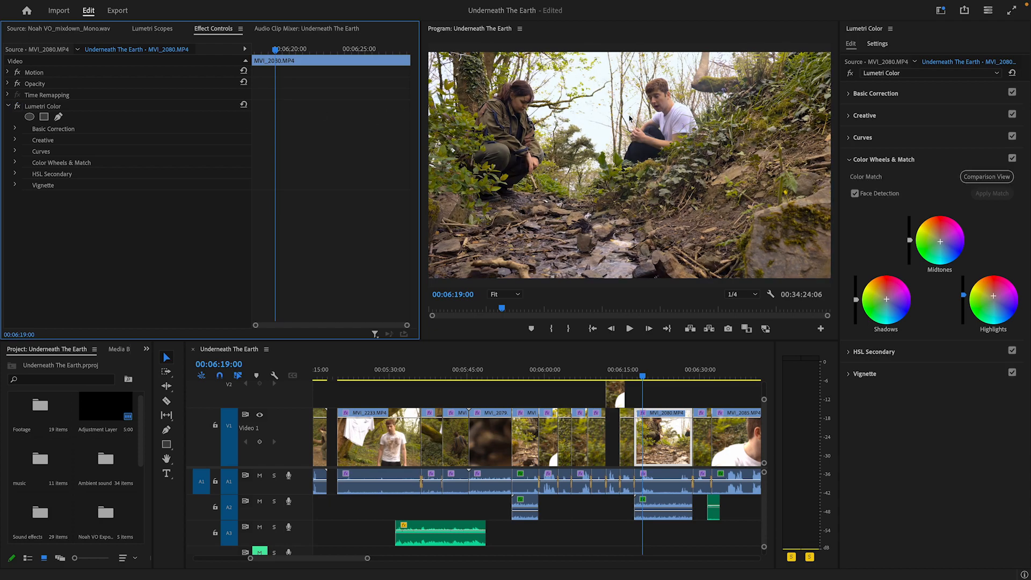
left_click(16, 106)
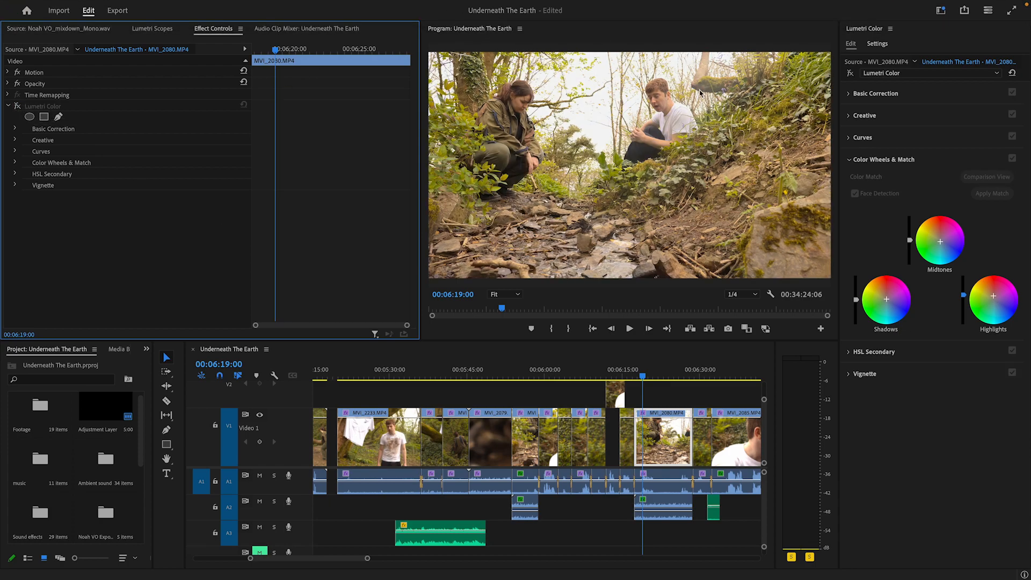
left_click(17, 106)
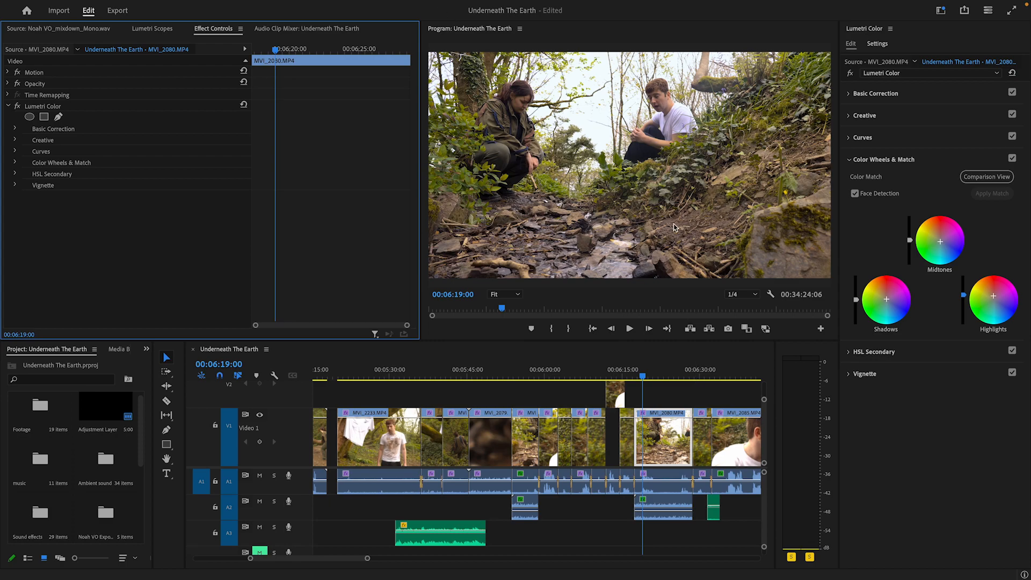
Step: Make the Video 3 adjustment layer track visible again to view the stream shot at 00:06:19:00 with its grade
scroll(262, 400, "up", 2)
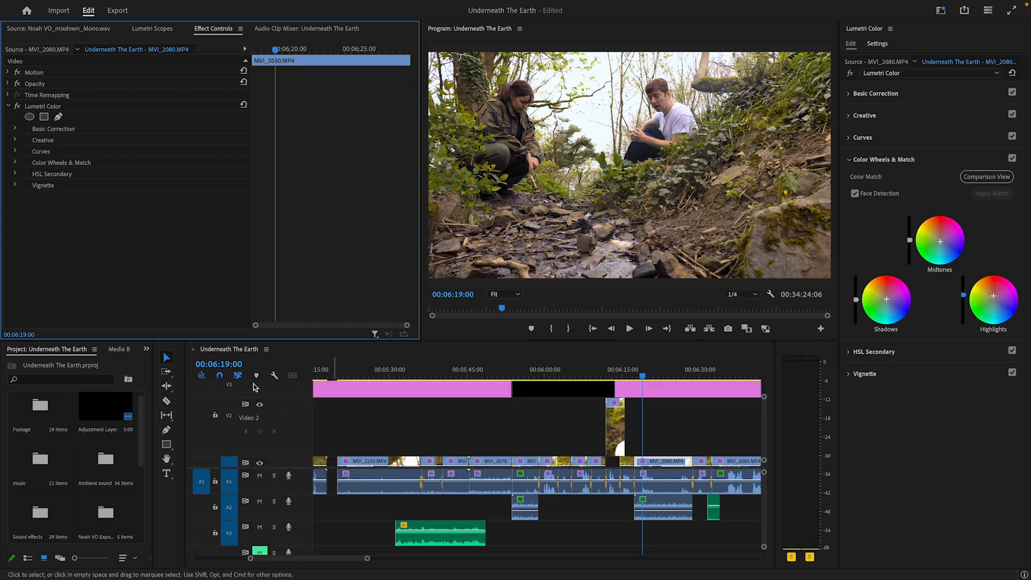
scroll(262, 400, "up", 1)
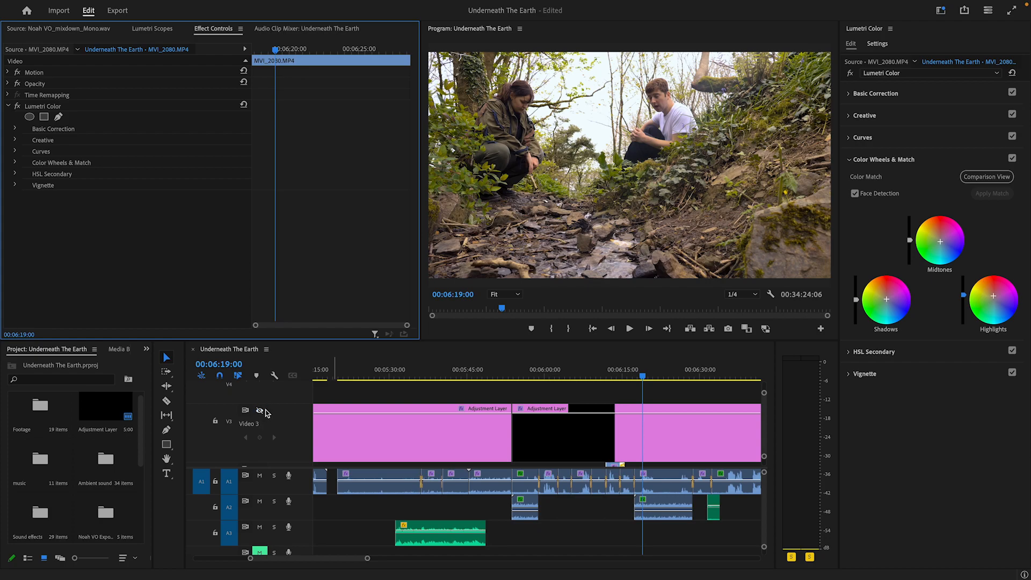
left_click(261, 411)
left_click(263, 410)
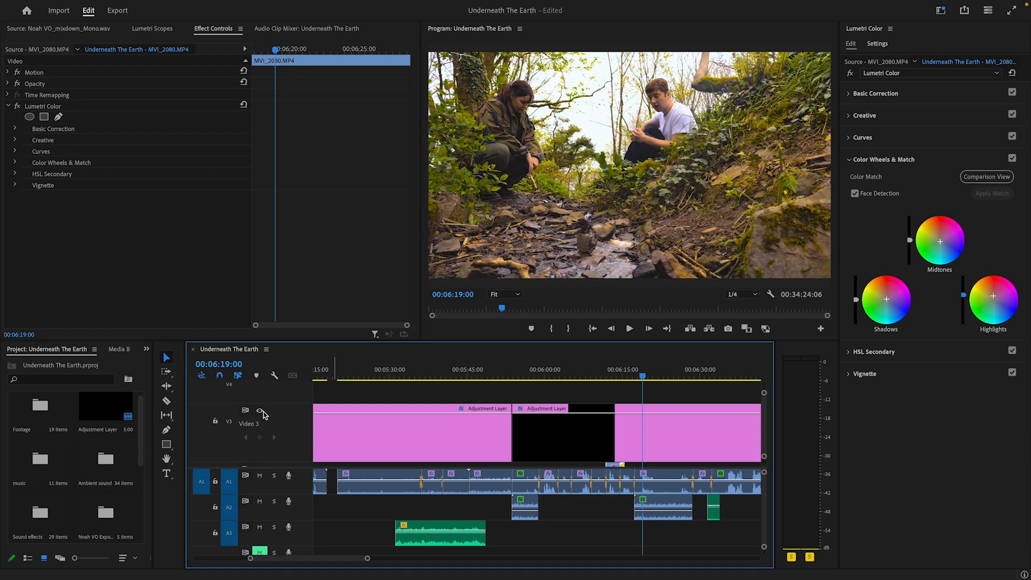
Step: Toggle the Video 3 adjustment layer track to compare the stream shot with and without its grade, leaving the track hidden
left_click(262, 412)
left_click(260, 411)
left_click(260, 410)
scroll(585, 480, "down", 3)
scroll(585, 480, "up", 5)
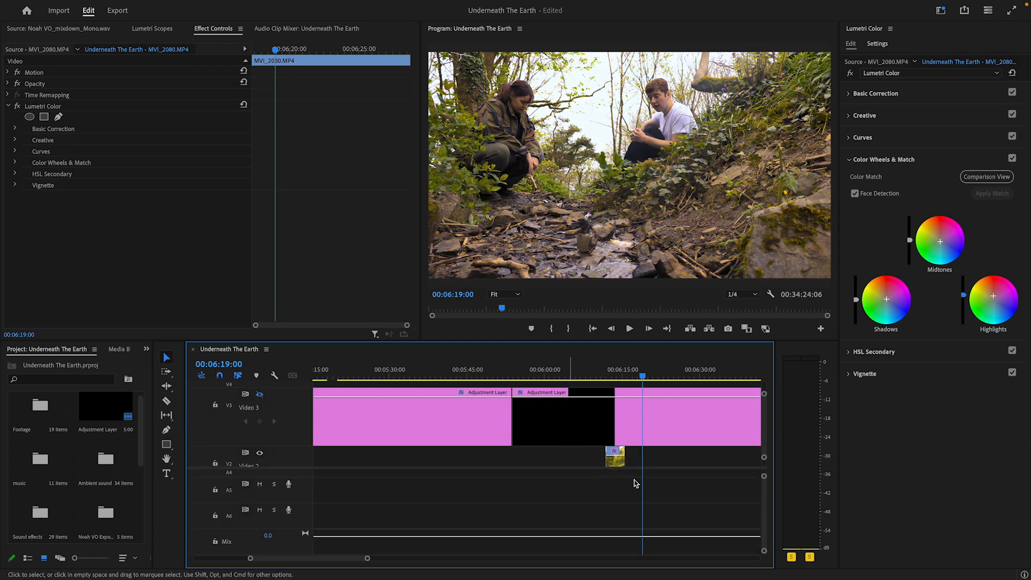
scroll(640, 456, "down", 3)
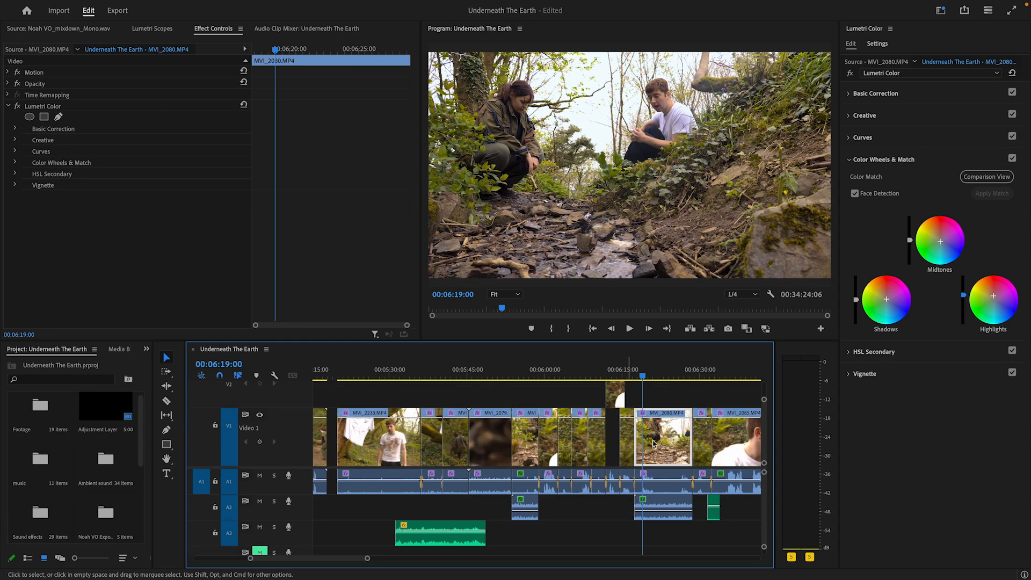
Step: Scrub between the close-ups around 00:07:30:12 and stop on the woman's profile shot at 00:07:34:08
left_click_drag(654, 378, 449, 376)
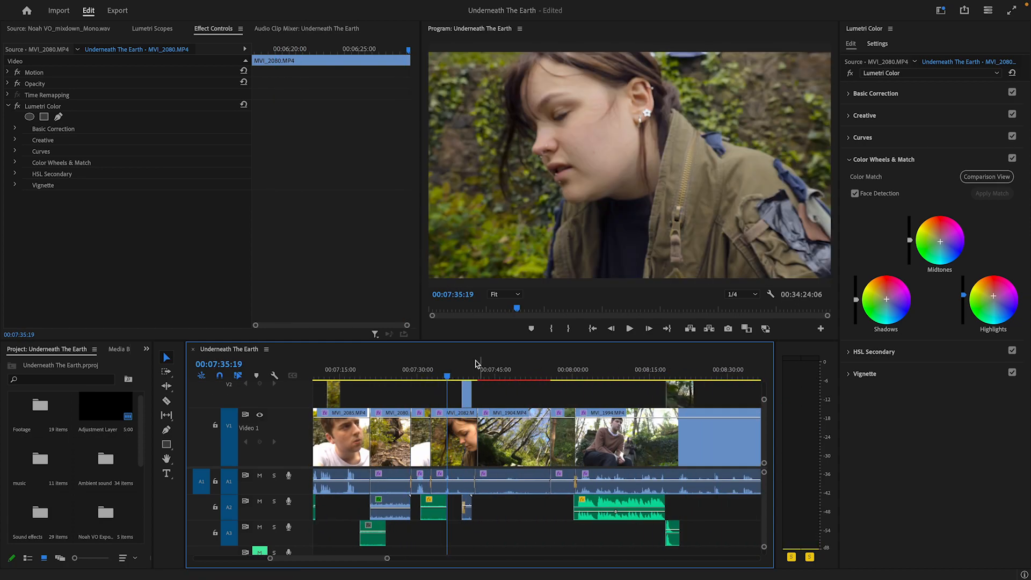
left_click(421, 374)
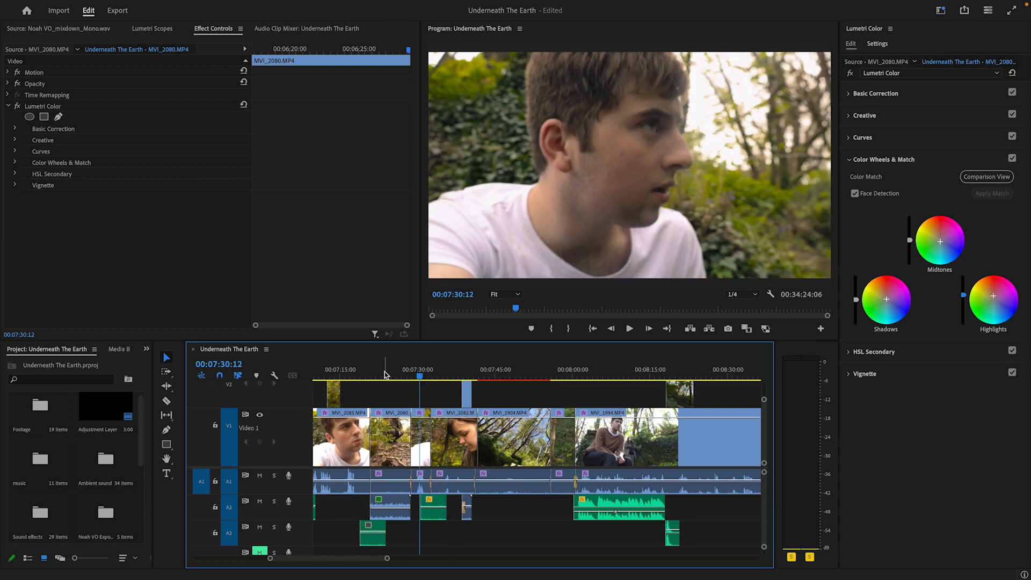
left_click(439, 374)
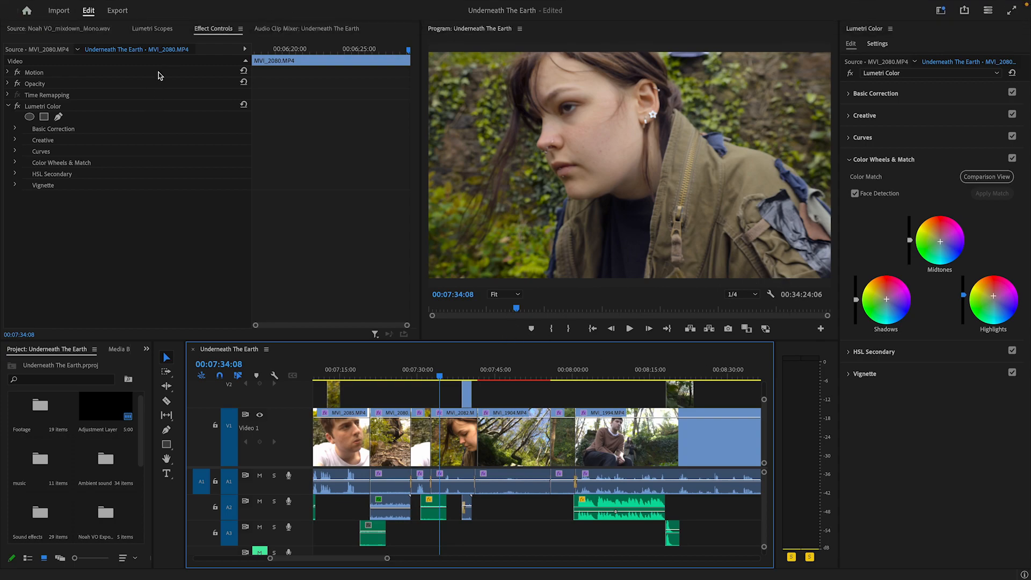
Step: Show the Lumetri Scopes for the MVI_2082 close-up and examine the clip's Basic Correction settings
left_click(154, 29)
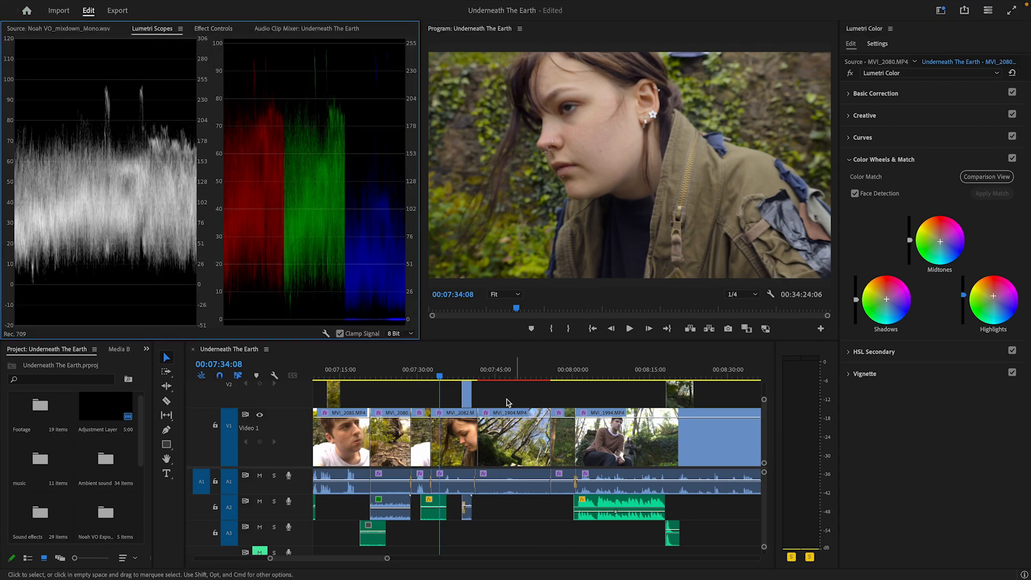
left_click(460, 434)
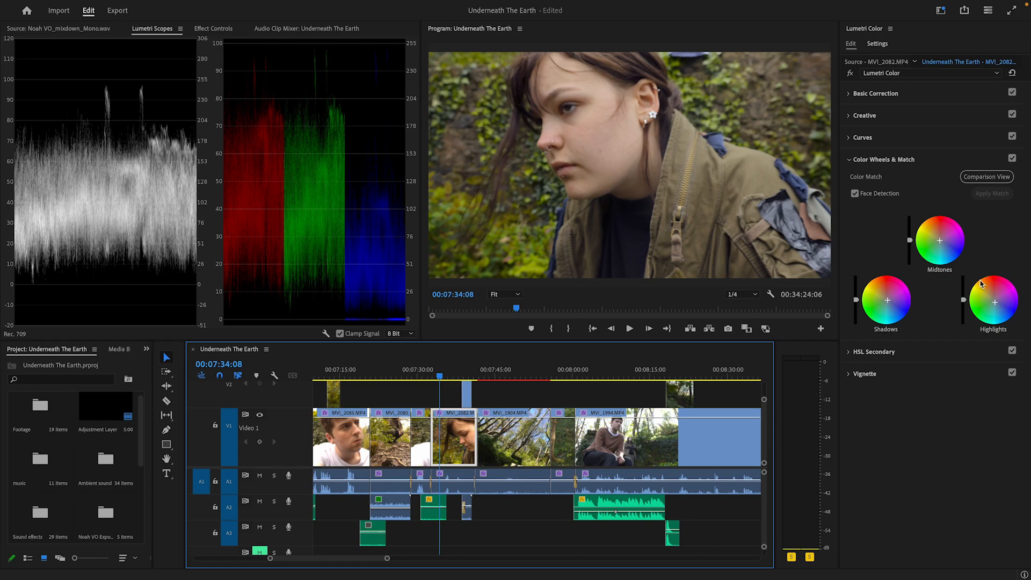
left_click(897, 95)
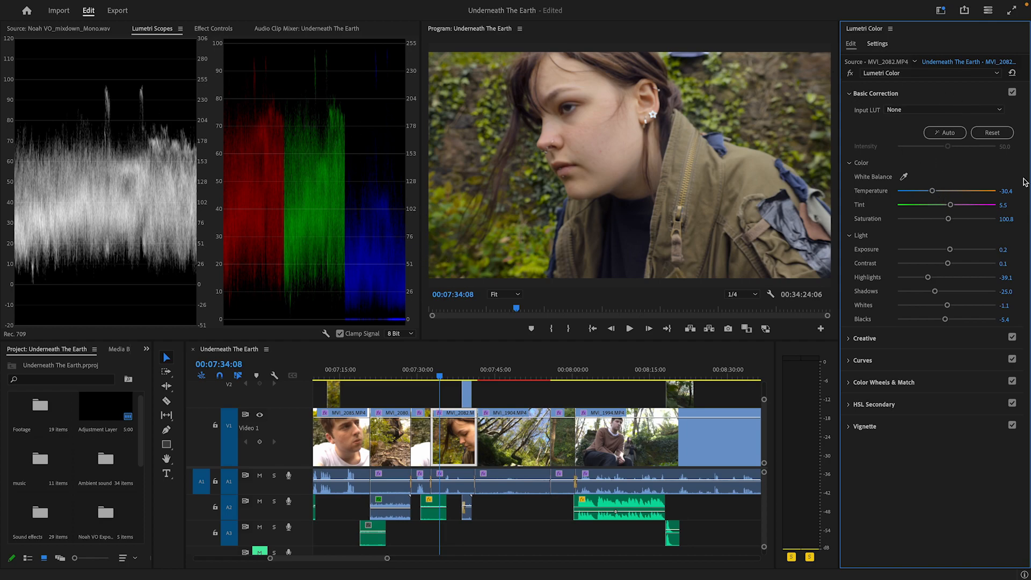
Step: Go to 00:07:48:13, shift the MVI_1904 clip slightly later on Video 1, and undo the move
left_click_drag(474, 375, 513, 375)
left_click_drag(505, 435, 521, 435)
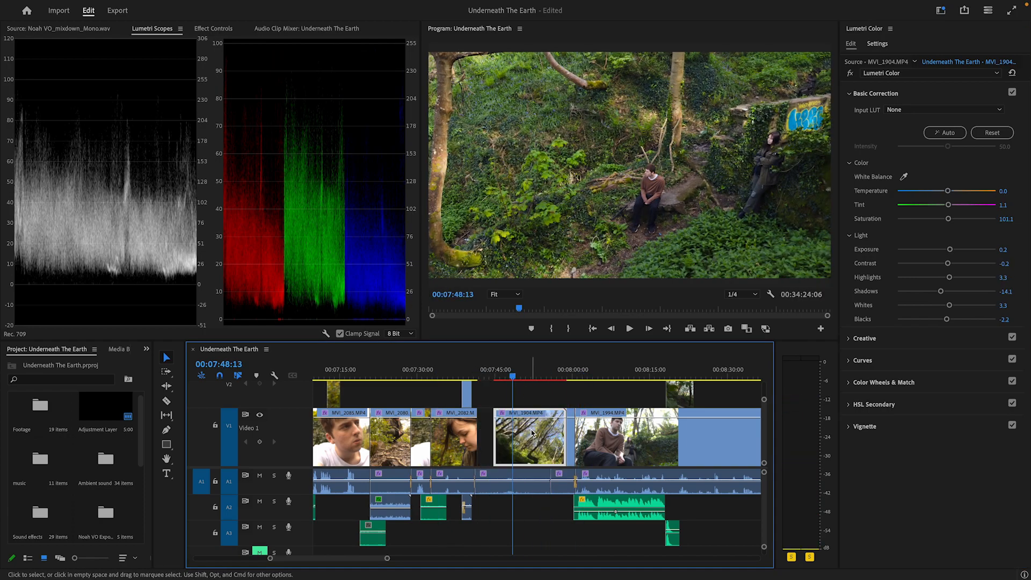
key("super+z")
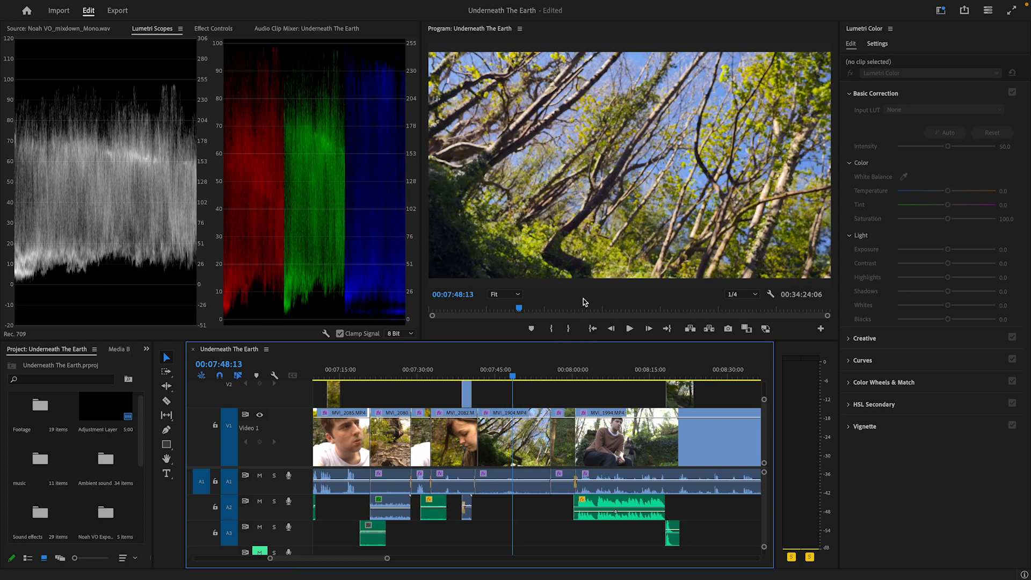
Step: Play the tree shot briefly, scrub on through 00:08:04:23 to 00:09:26:19, and select the MVI_1994 clip there
key("space")
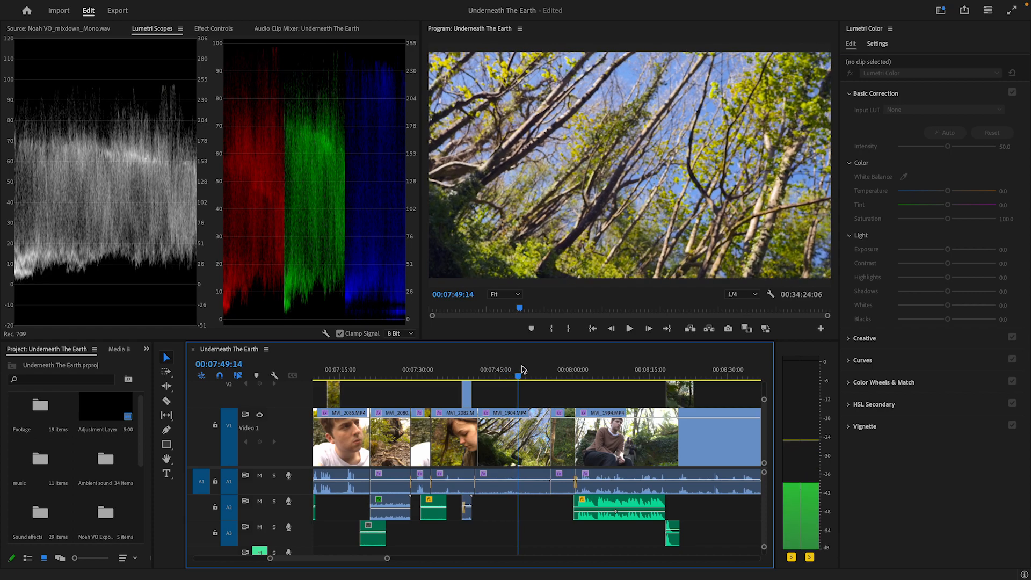
left_click_drag(535, 371, 598, 380)
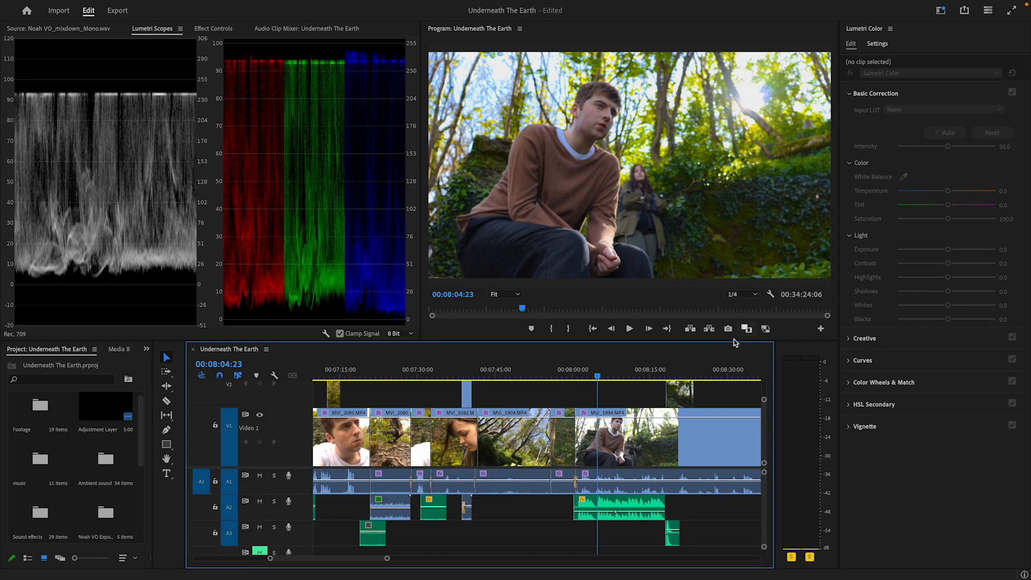
left_click_drag(626, 370, 731, 479)
left_click(722, 445)
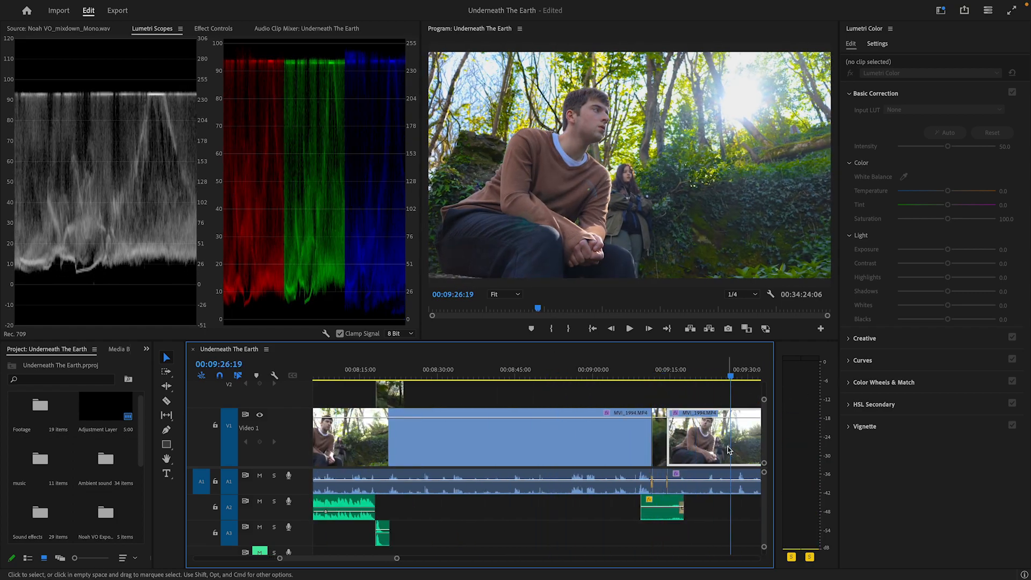
Step: Examine the MVI_1994 shot in the Lumetri Scopes and compare it with and without its Lumetri Color effect
left_click(212, 29)
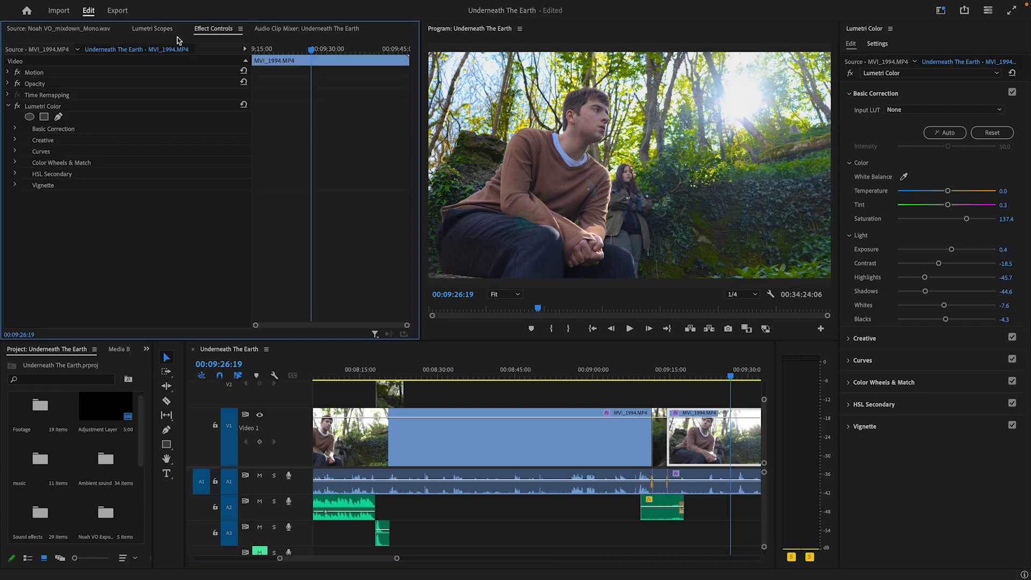
left_click(152, 29)
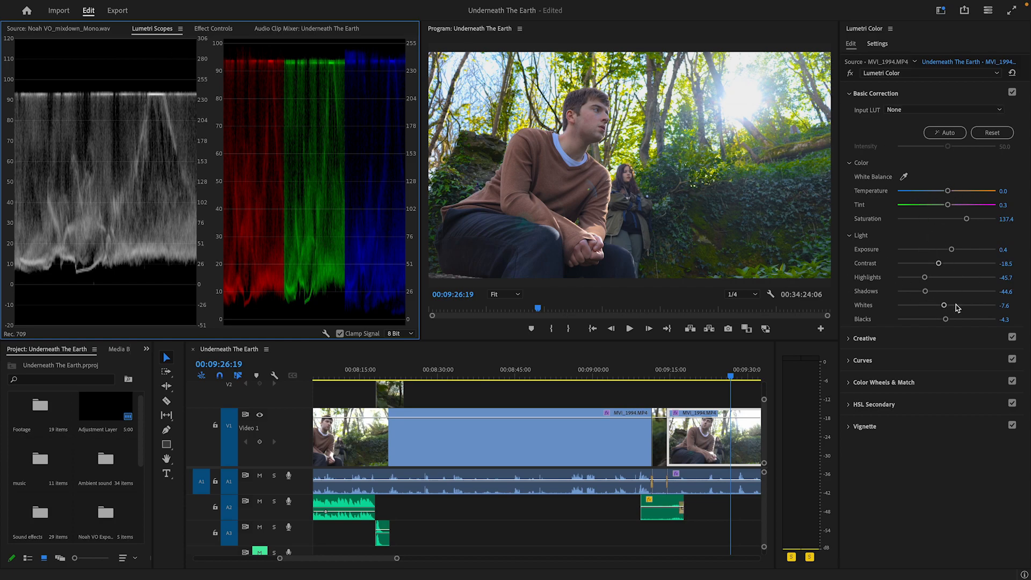
left_click(213, 29)
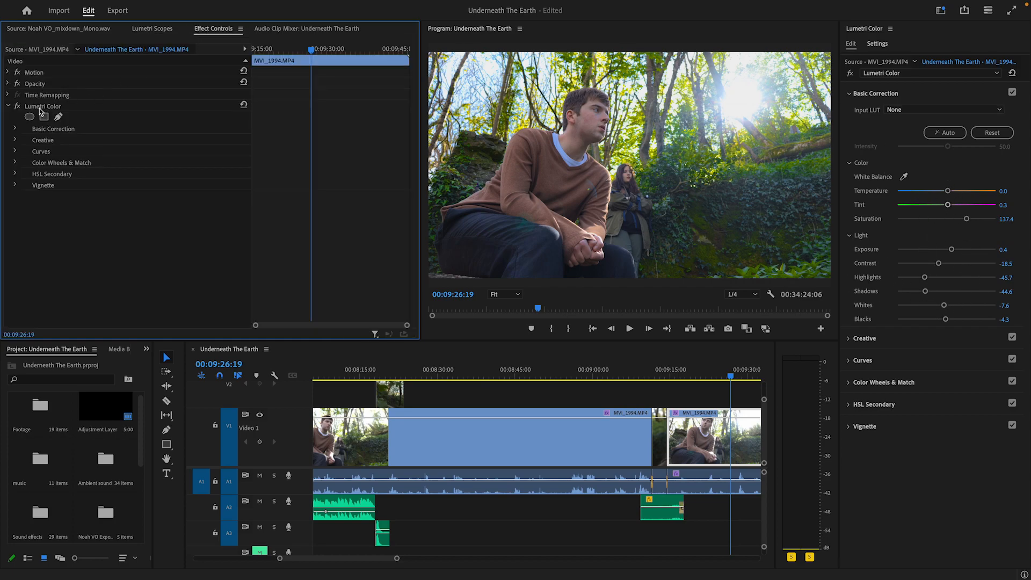
left_click(18, 106)
left_click(18, 106)
left_click(18, 106)
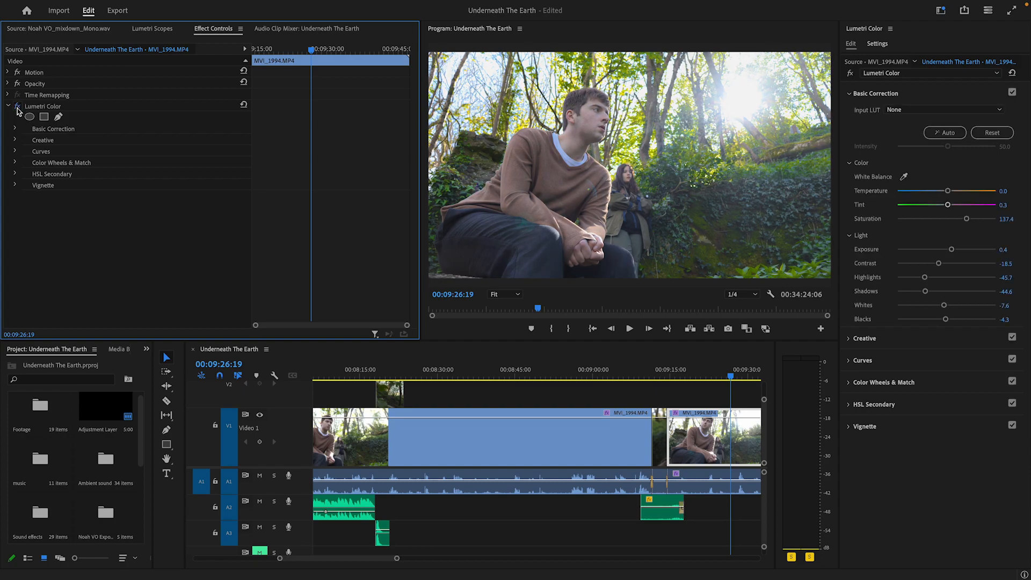
left_click(18, 106)
left_click(18, 107)
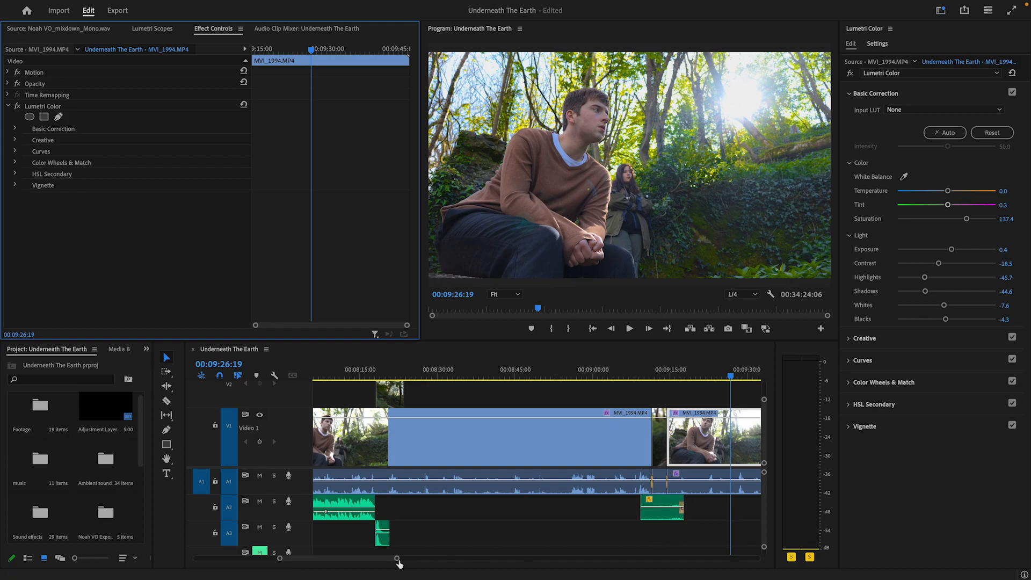
Step: Show a longer stretch of the timeline and review the woodland shots at 00:12:46:15 and 00:13:22:15
left_click_drag(396, 558, 453, 559)
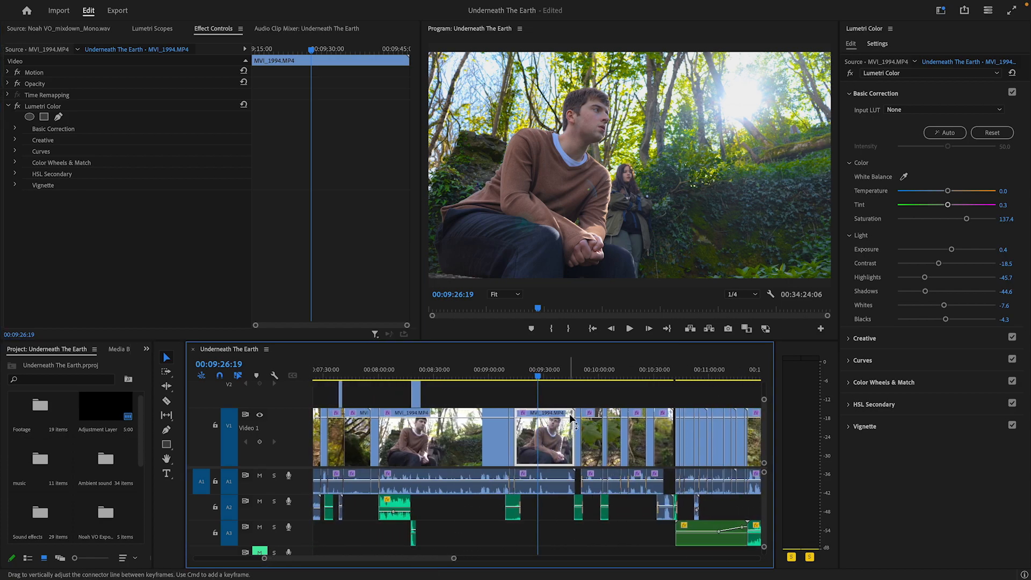
left_click(578, 378)
left_click_drag(578, 378, 654, 385)
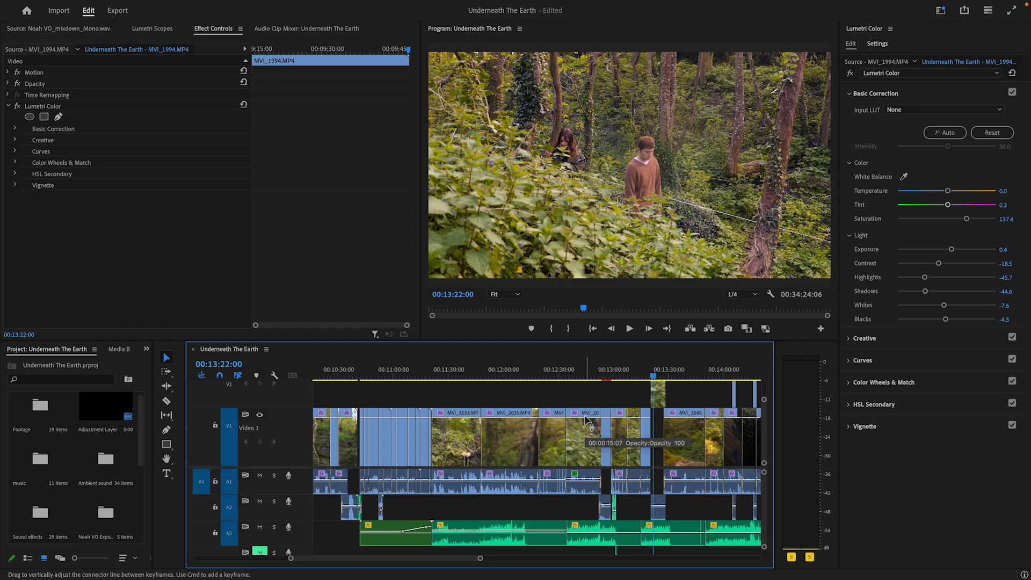
left_click(563, 372)
left_click(588, 373)
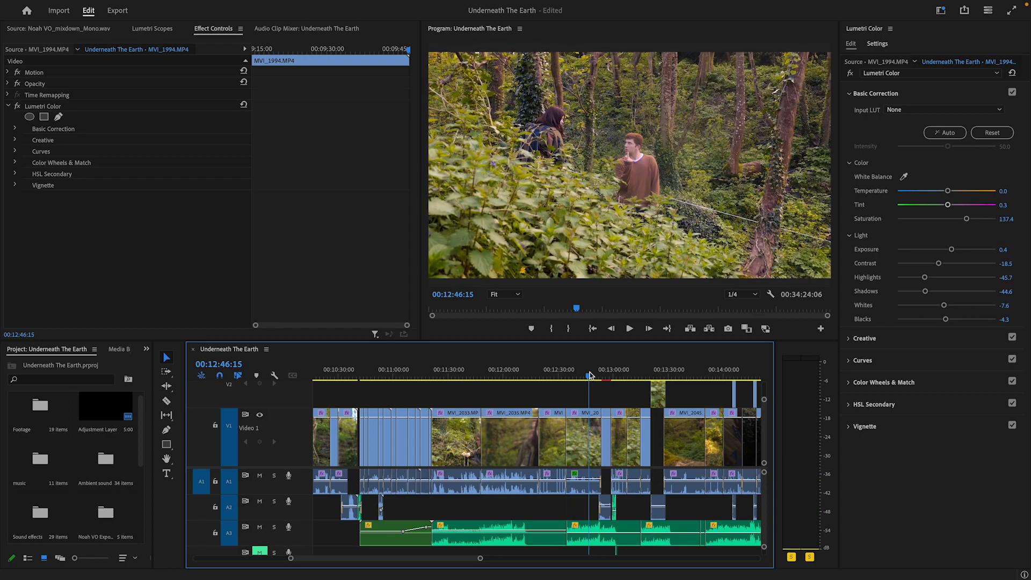
left_click(653, 372)
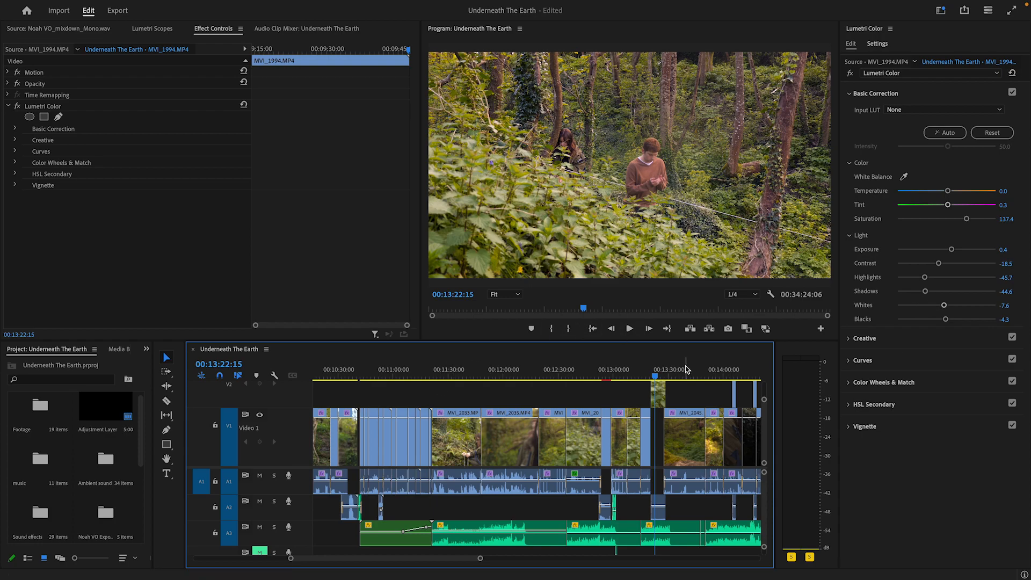
Step: Scrub to the tarp shot at 00:15:24:22 and compare the MVI_2245 clip with and without its Lumetri Color effect
left_click_drag(681, 372, 627, 407)
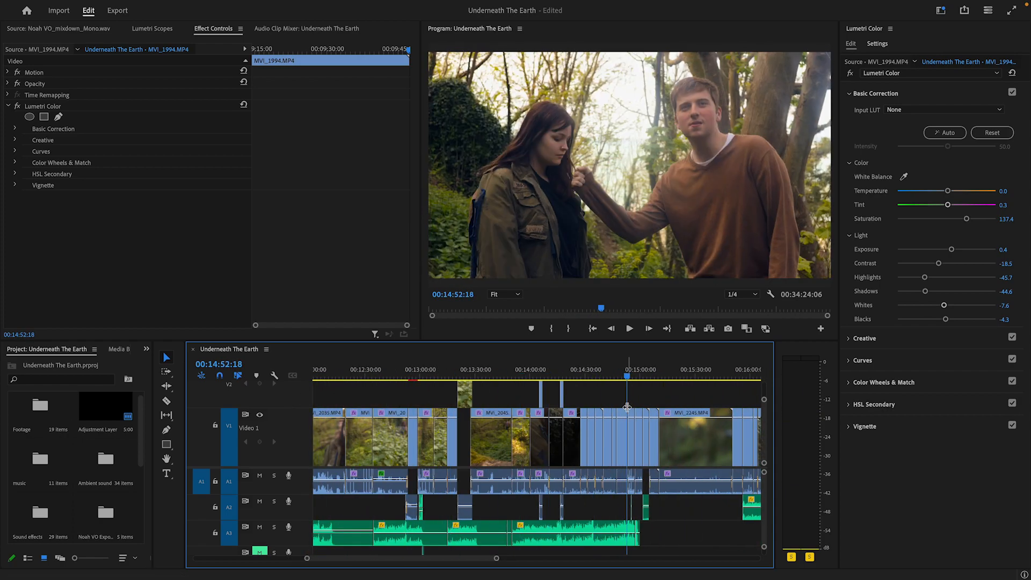
left_click_drag(630, 368, 686, 377)
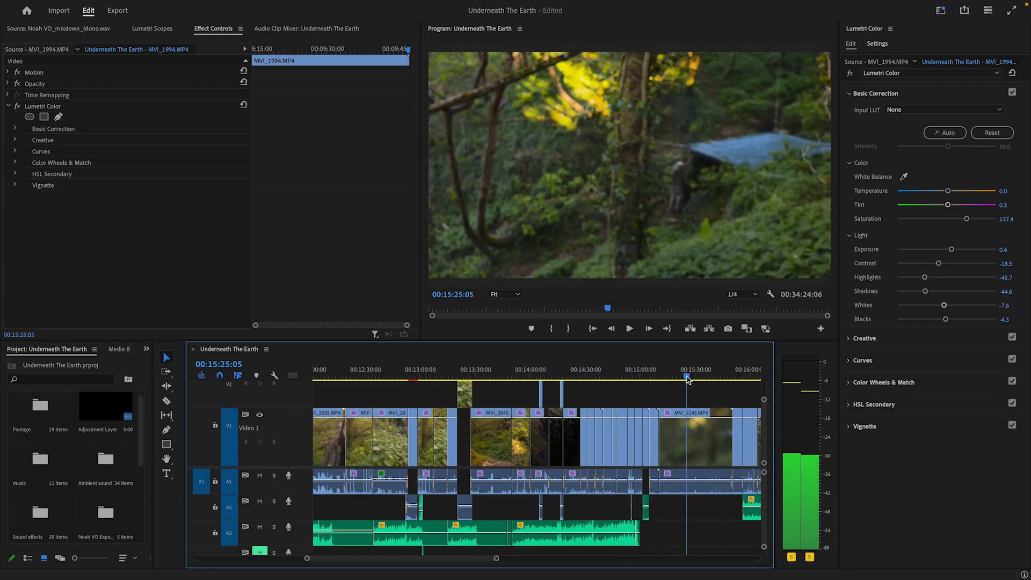
left_click(682, 442)
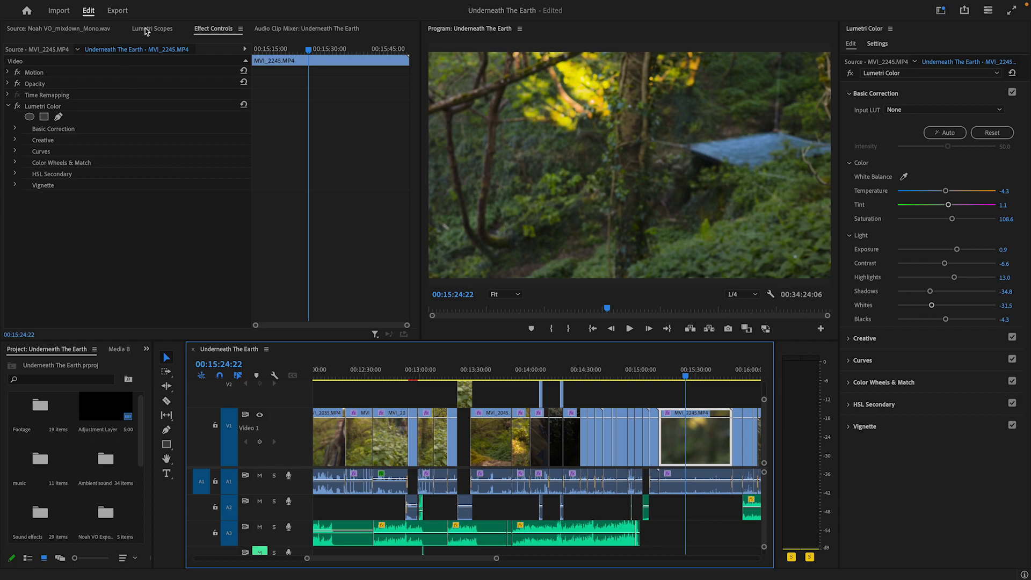
left_click(17, 107)
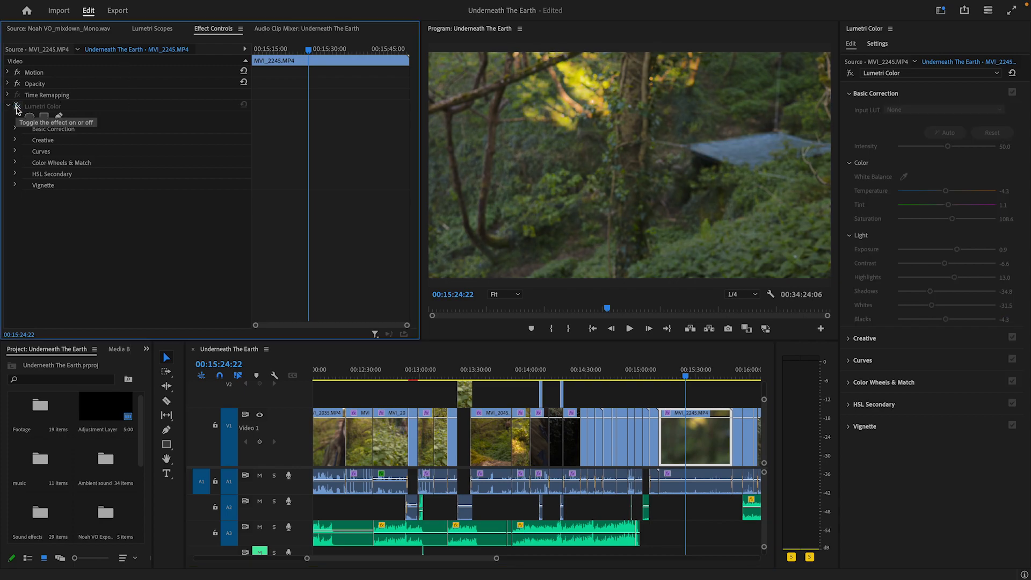
left_click(16, 108)
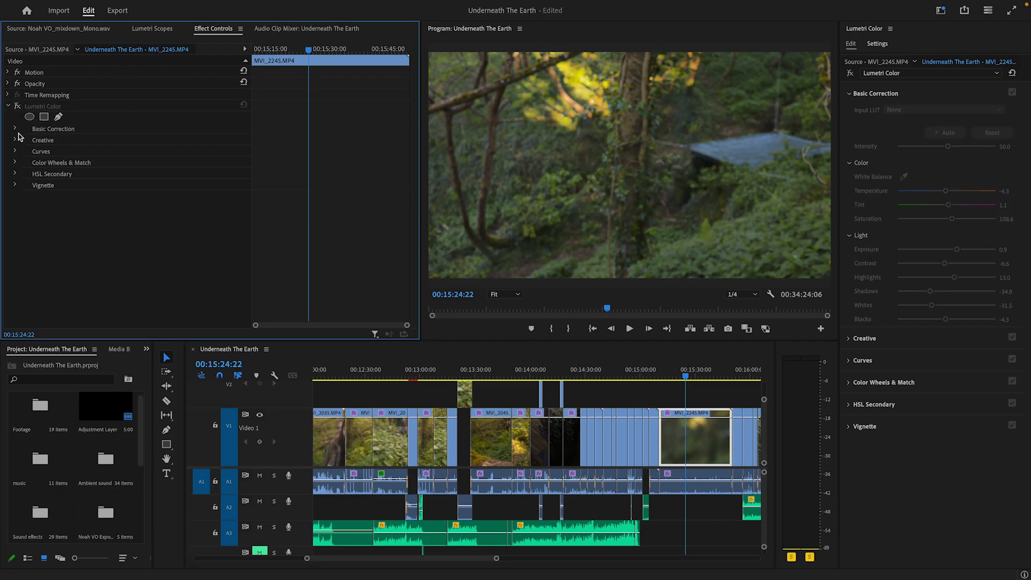
left_click(17, 105)
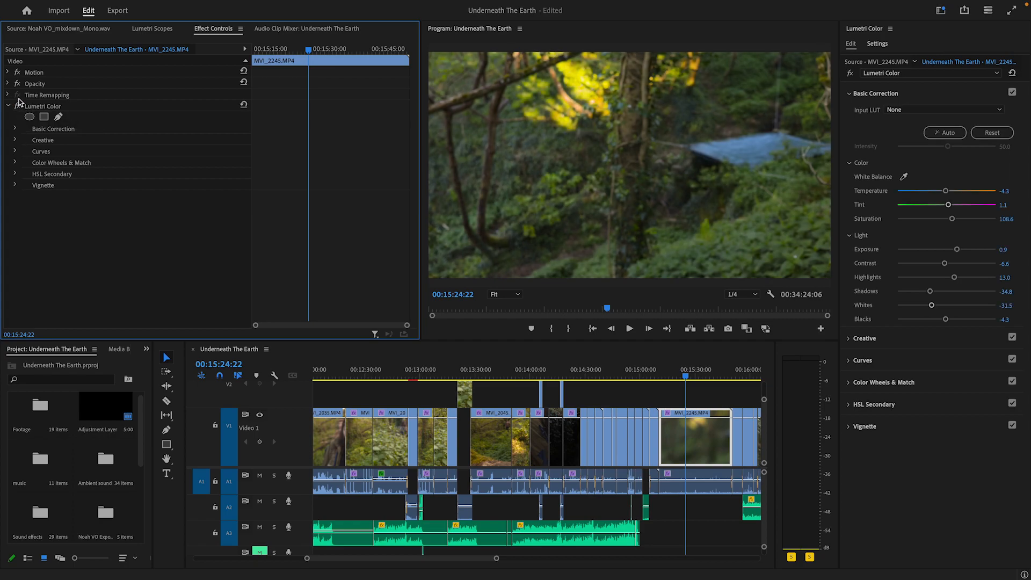
Step: Try resetting Basic Correction on MVI_2245 and raising only Saturation to 137, and undo both changes
left_click(991, 133)
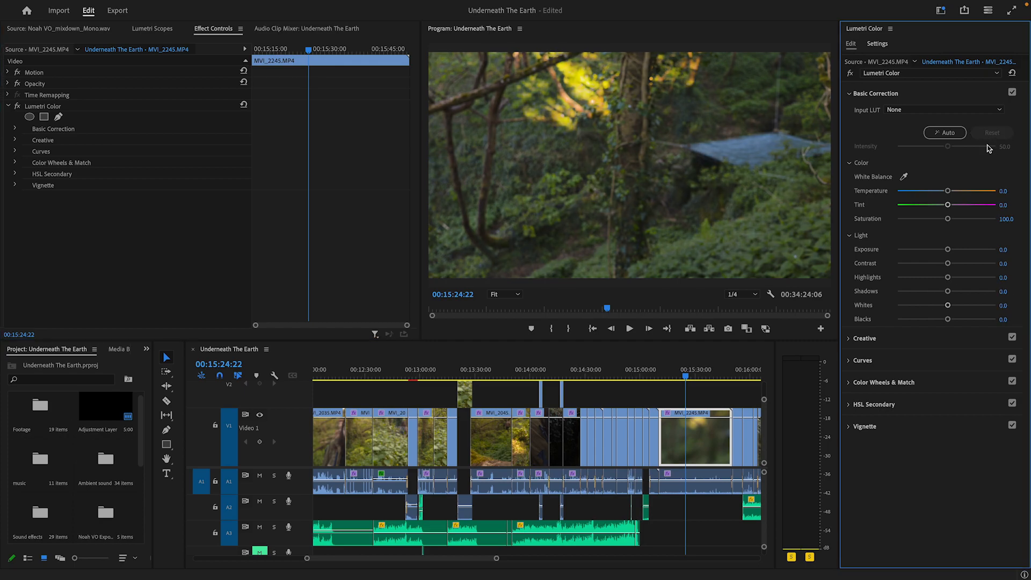
left_click_drag(946, 218, 965, 218)
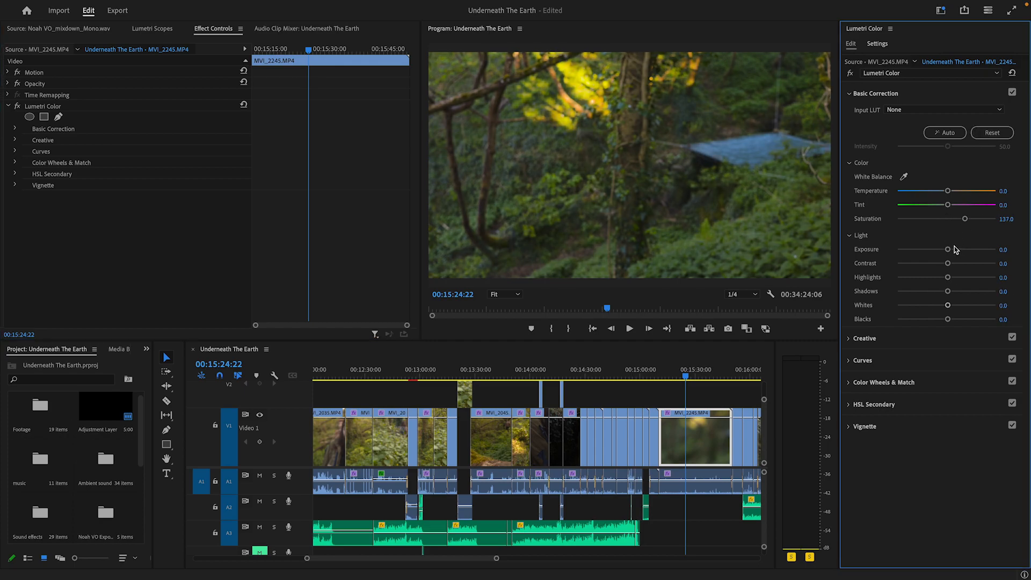
key("ctrl+z")
key("ctrl+z")
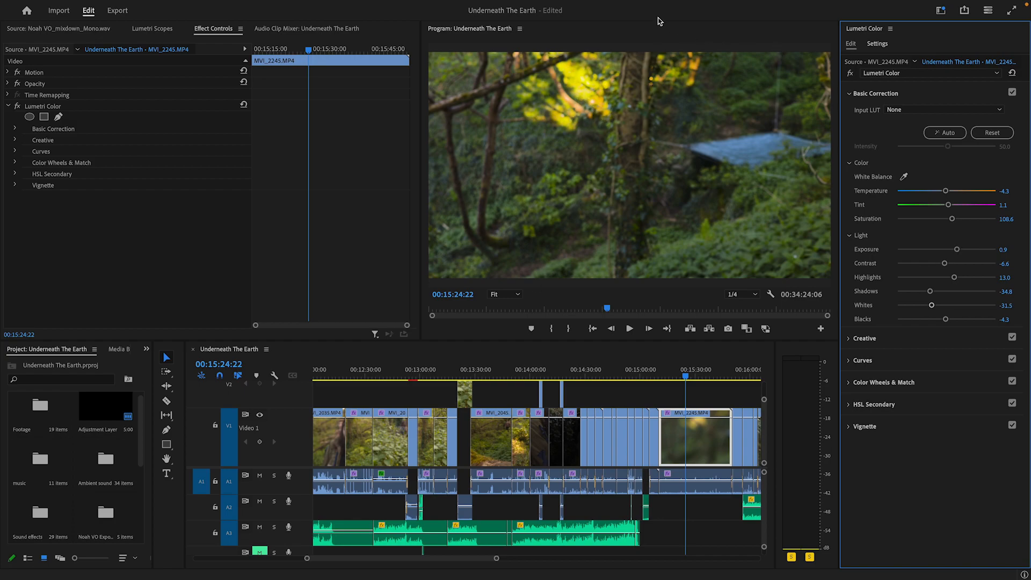
Step: Scrub to the over-the-shoulder shot at 00:16:50:23 and turn off Lumetri Color on the MVI_2282 clip
left_click(741, 376)
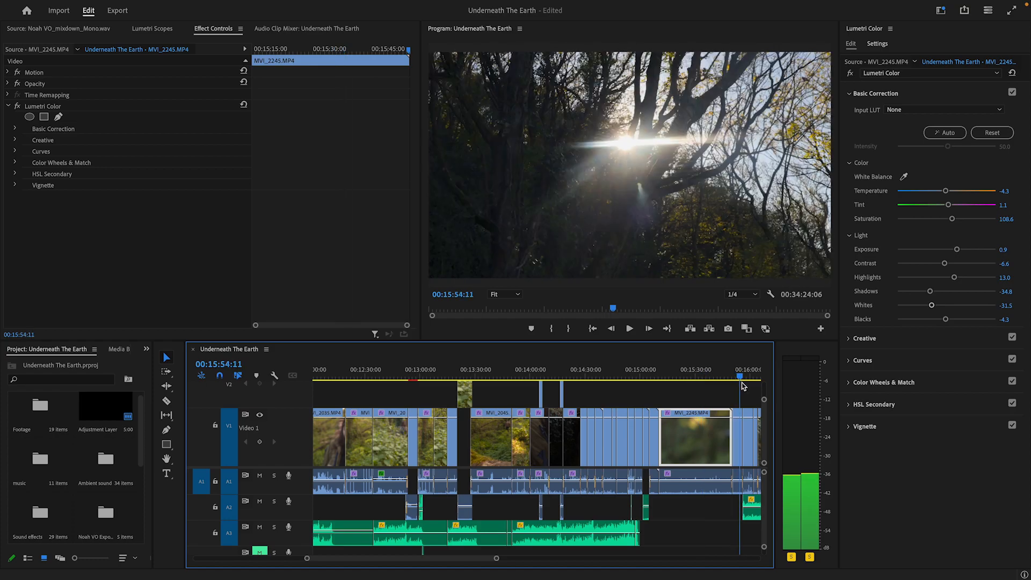
left_click_drag(743, 386, 462, 409)
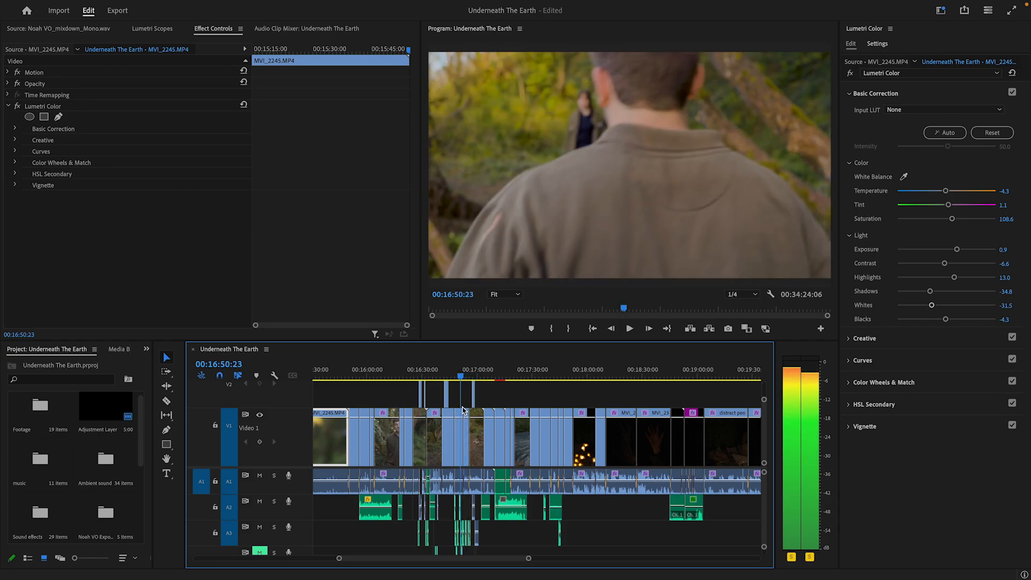
left_click(459, 427)
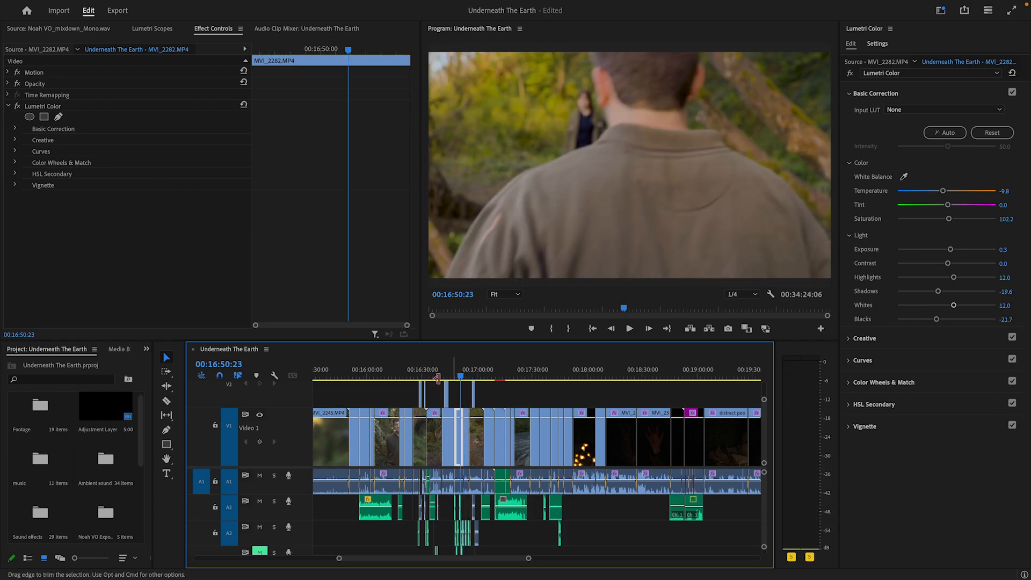
left_click(18, 106)
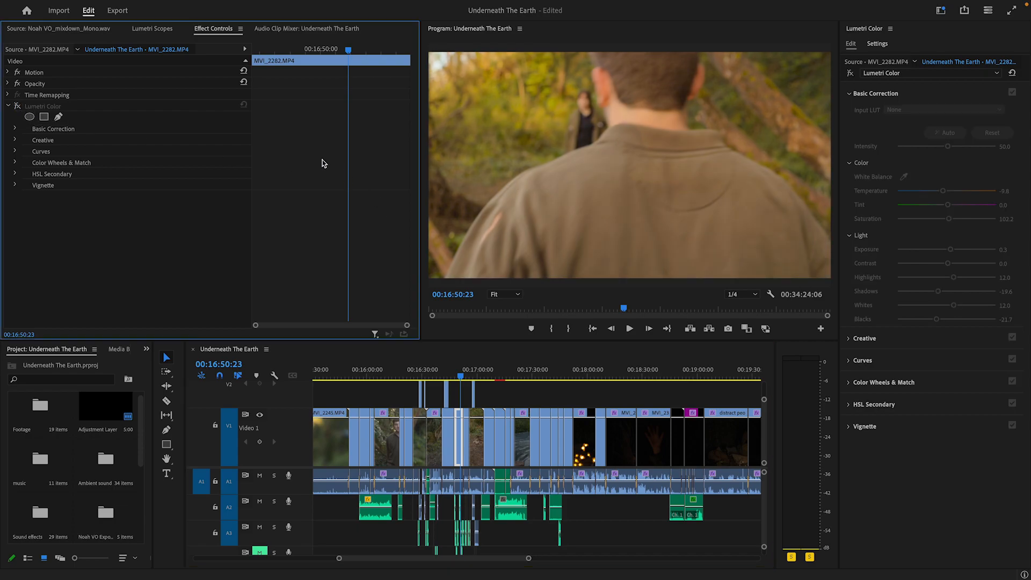
Step: Turn Lumetri Color back on for the MVI_2282 clip and show its Color Wheels & Match settings
left_click(17, 106)
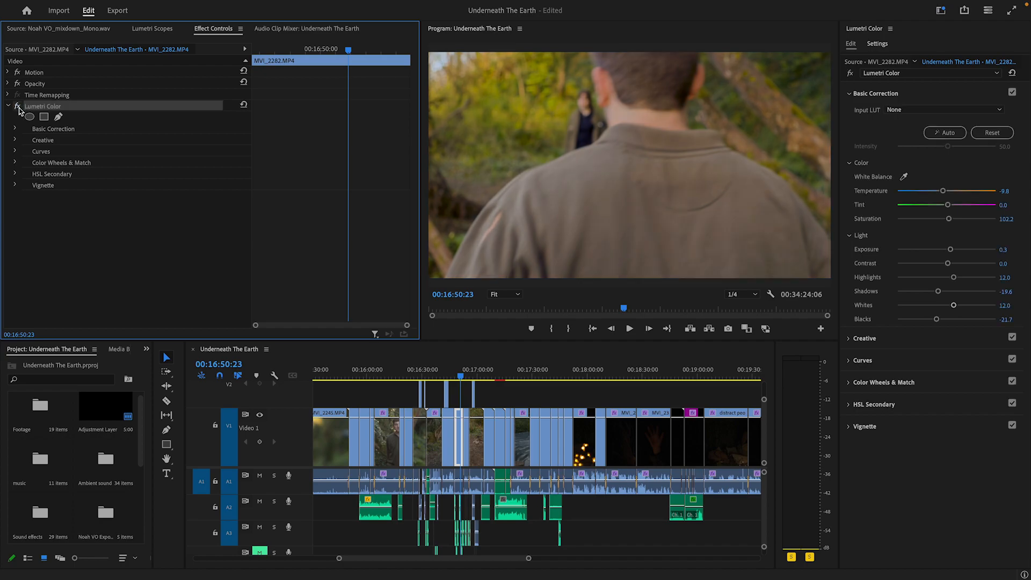
left_click(884, 383)
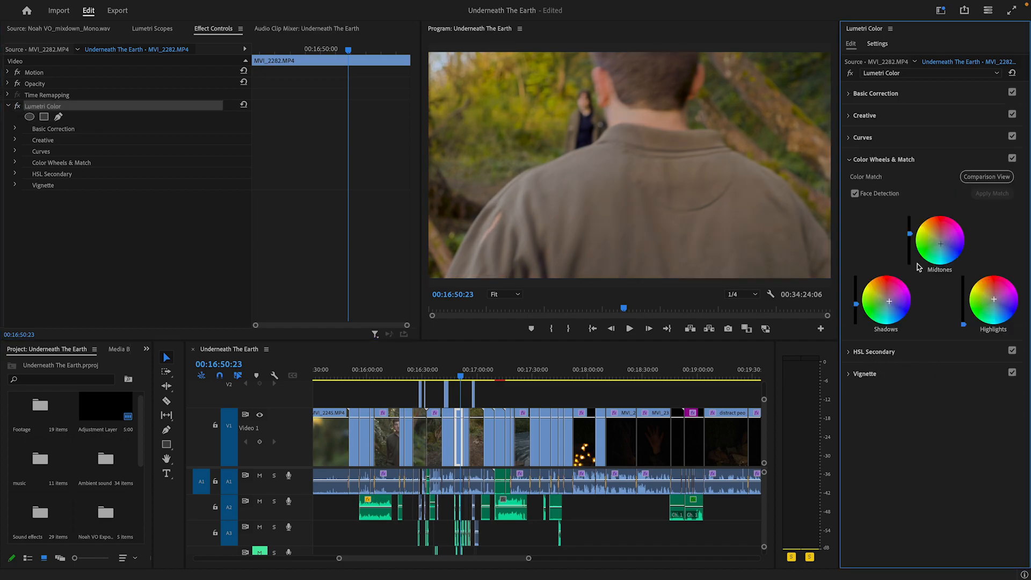
Step: Scrub to the walking-legs shot at 00:16:43:15 and compare MVI_2281 with and without Lumetri Color, checking its Basic Correction values
left_click_drag(465, 376, 446, 371)
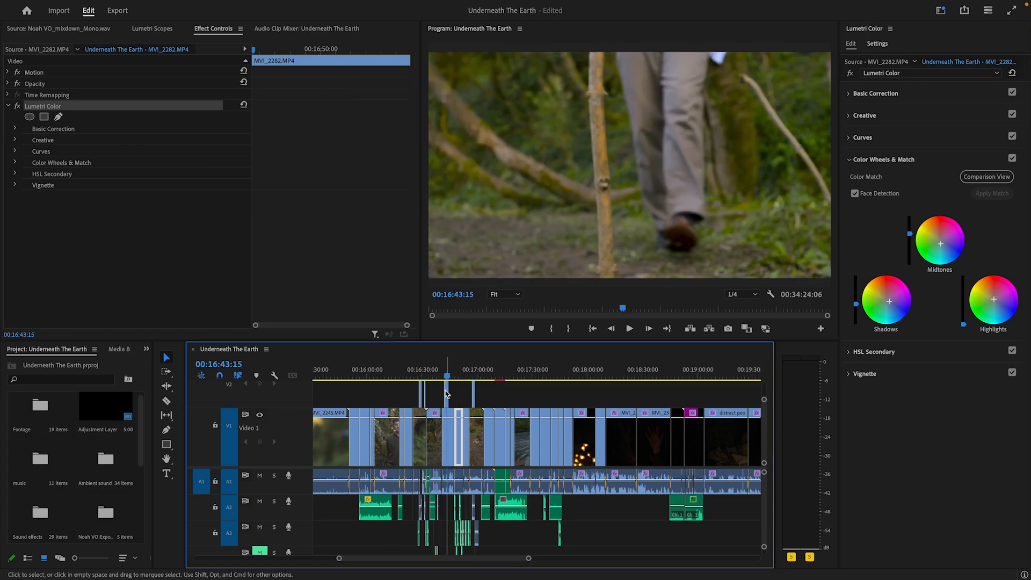
left_click(448, 399)
left_click(447, 397)
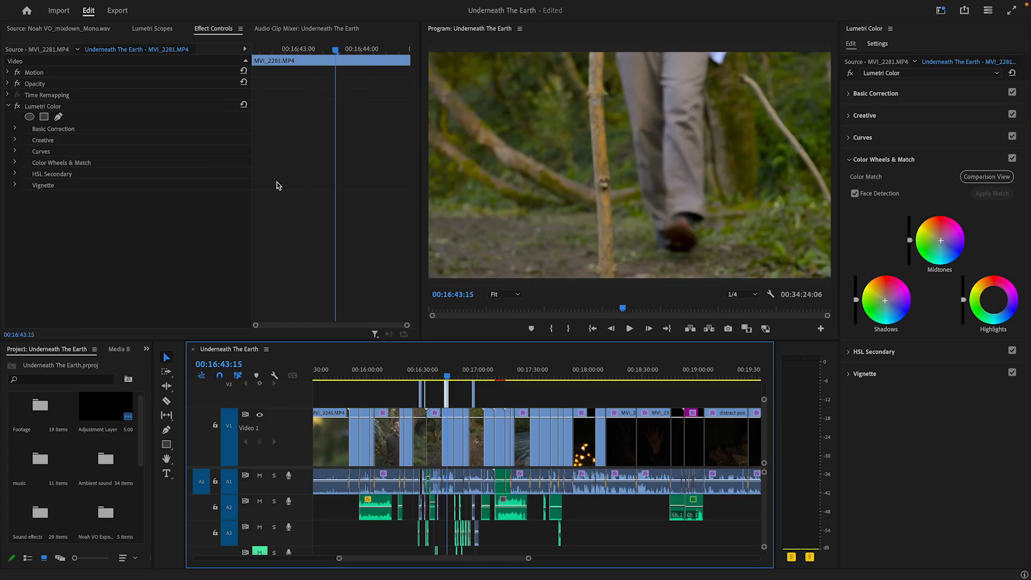
left_click(17, 106)
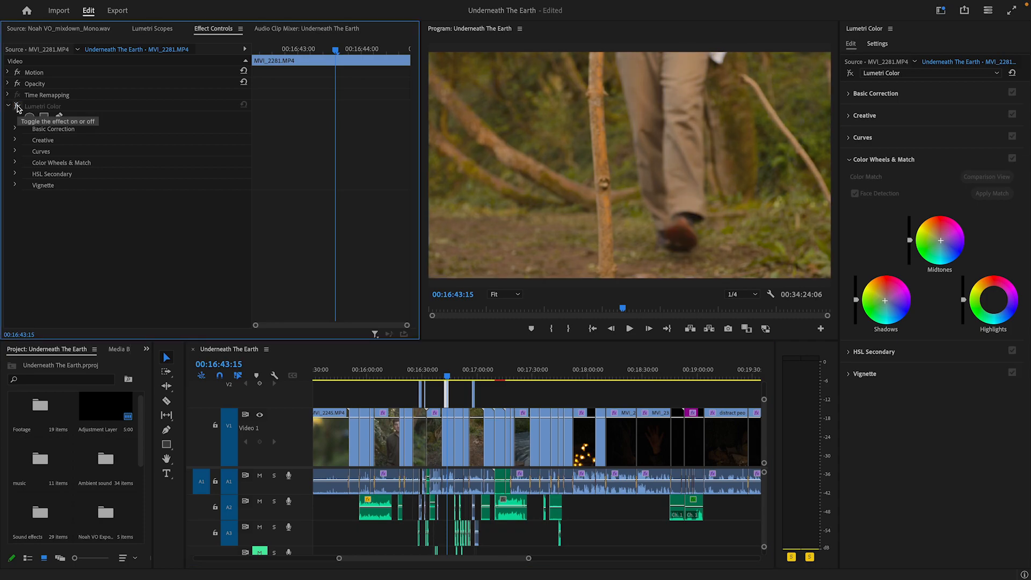
left_click(17, 108)
left_click(17, 107)
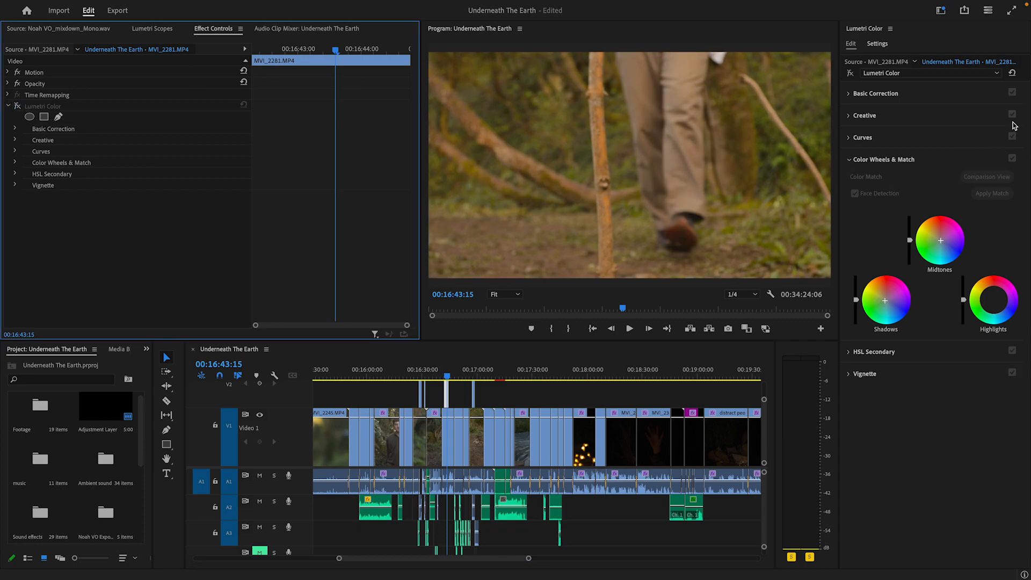
left_click(948, 95)
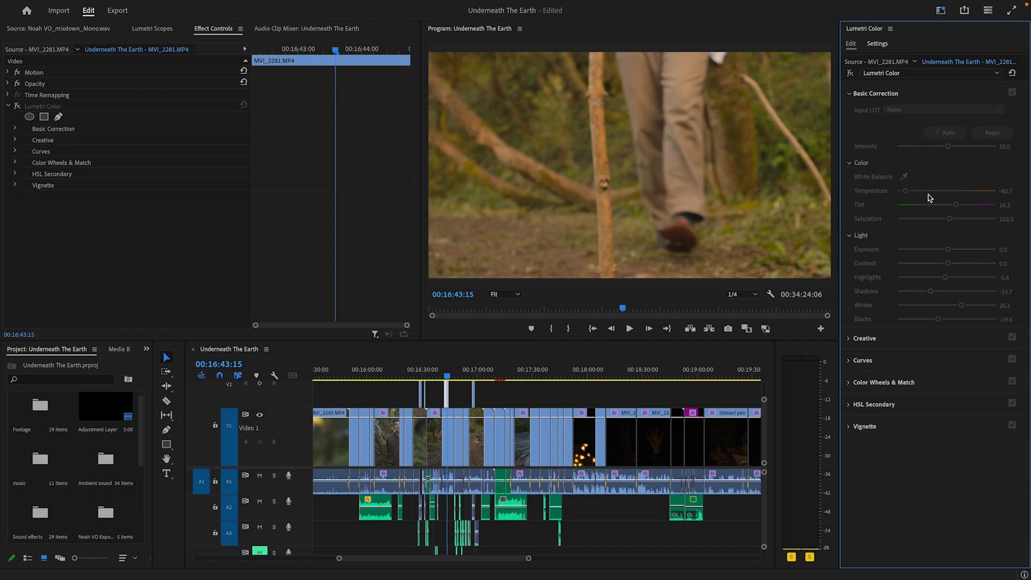
left_click(17, 106)
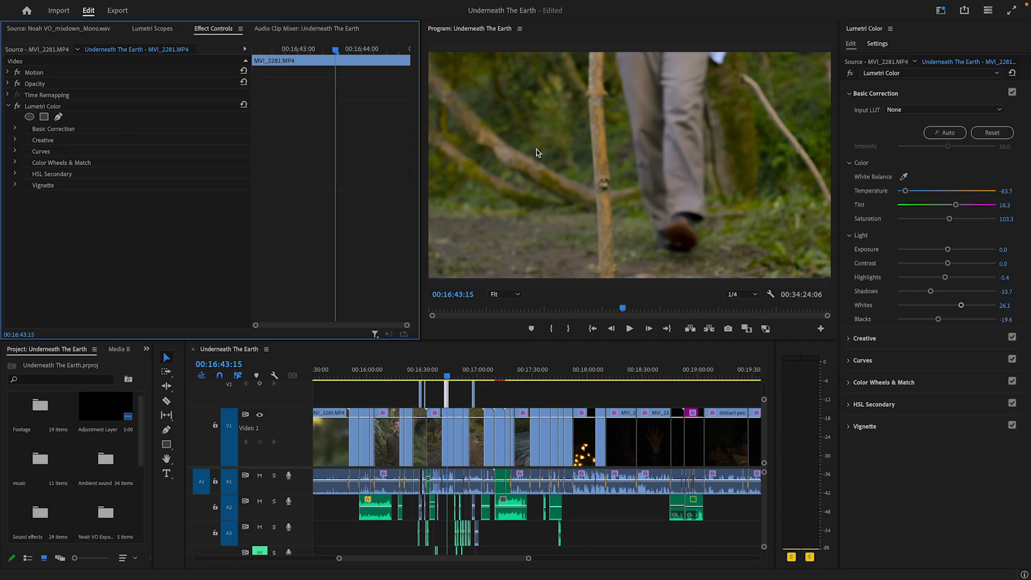
Step: Scrub to the campfire shot at 00:18:25:11, show a longer stretch of the timeline, and inspect the MVI_2363 clip's Basic Correction
left_click(450, 375)
left_click_drag(451, 375, 468, 381)
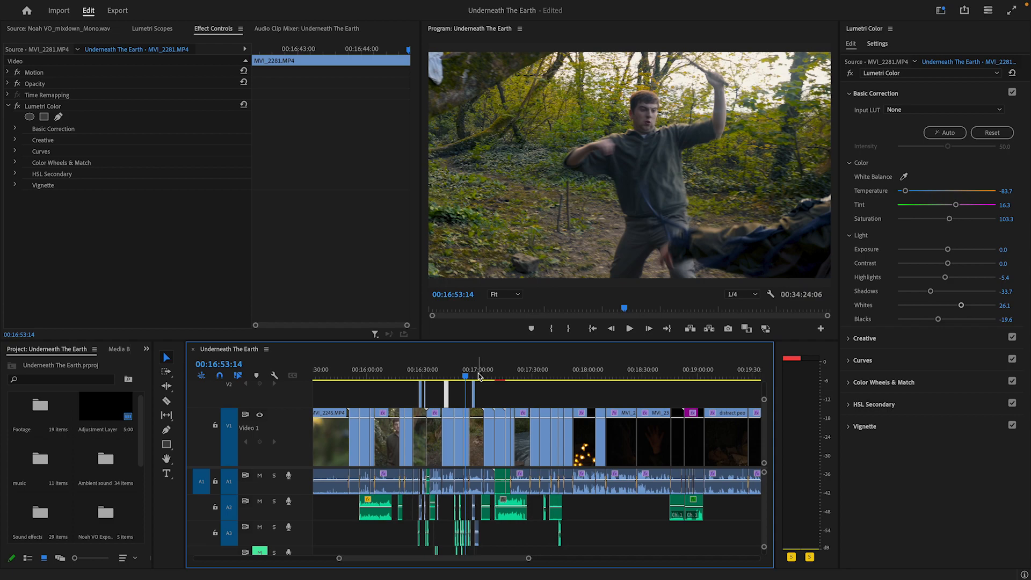
left_click_drag(464, 374, 632, 395)
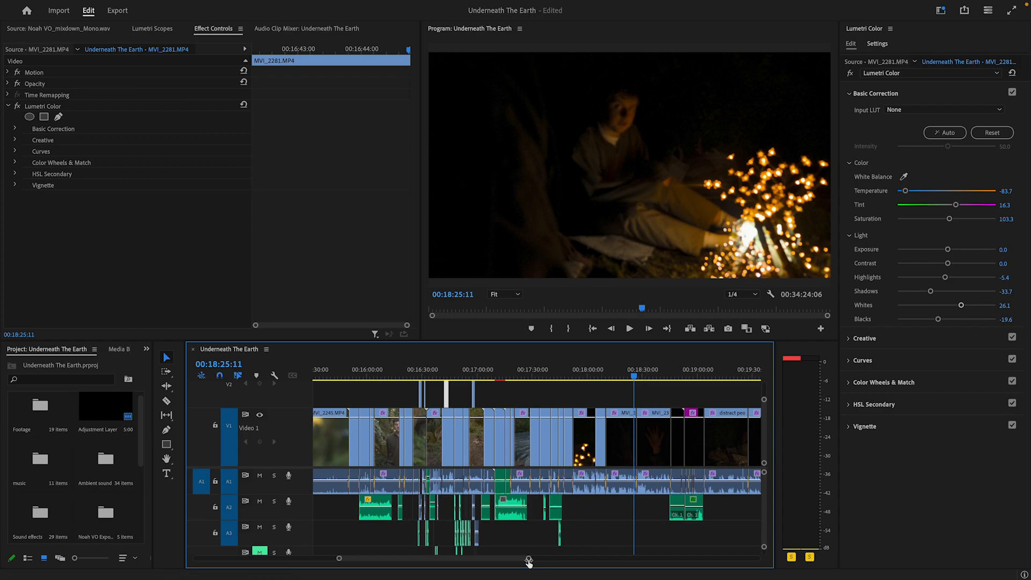
left_click_drag(528, 560, 562, 558)
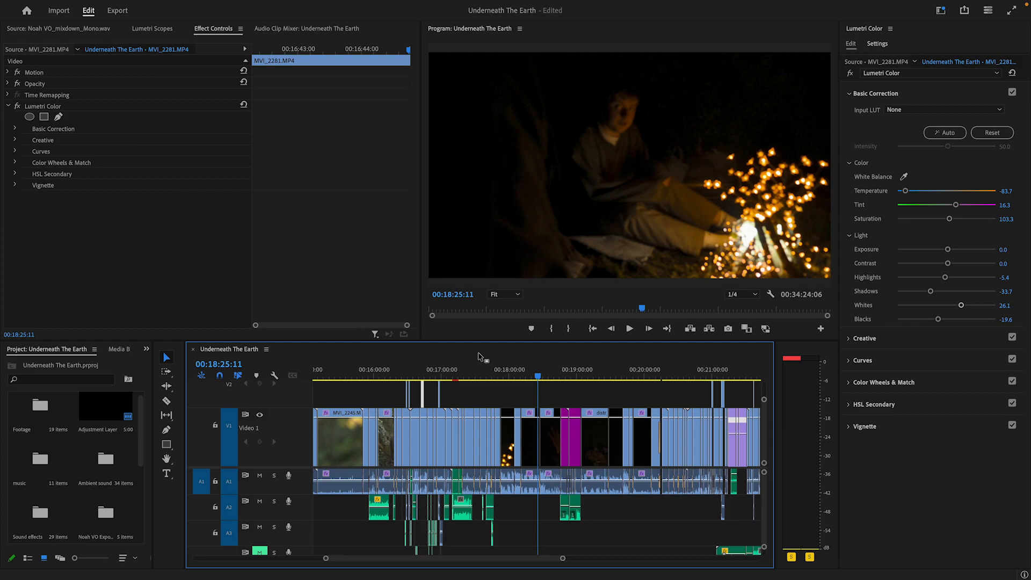
left_click(519, 443)
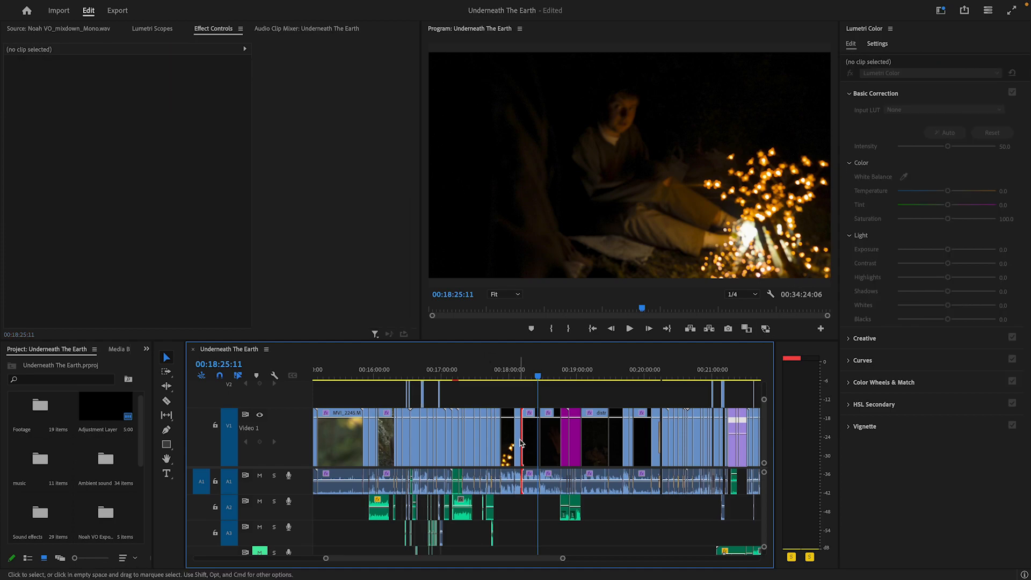
left_click(529, 442)
left_click_drag(945, 319, 980, 333)
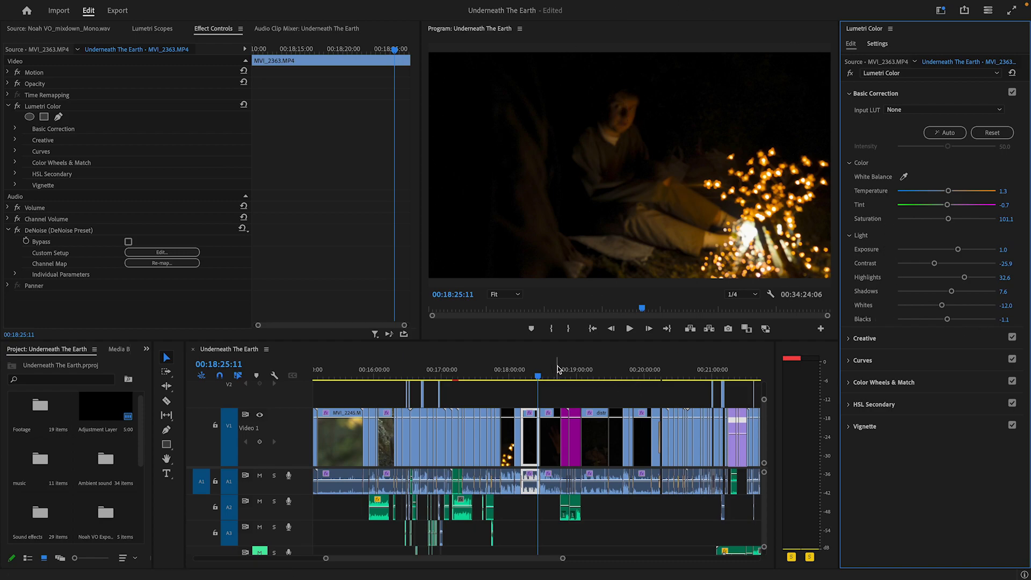
Step: Inspect the Lumetri corrections on the distract people clip at 00:19:20:04 and the MVI_2389 clip at 00:20:52:11
left_click_drag(563, 370, 599, 367)
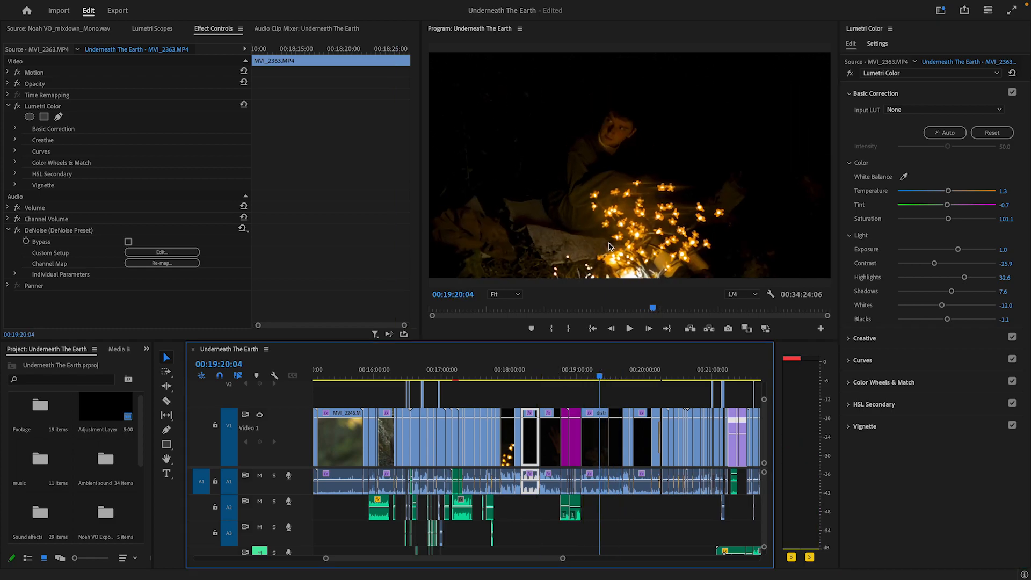
left_click(585, 245)
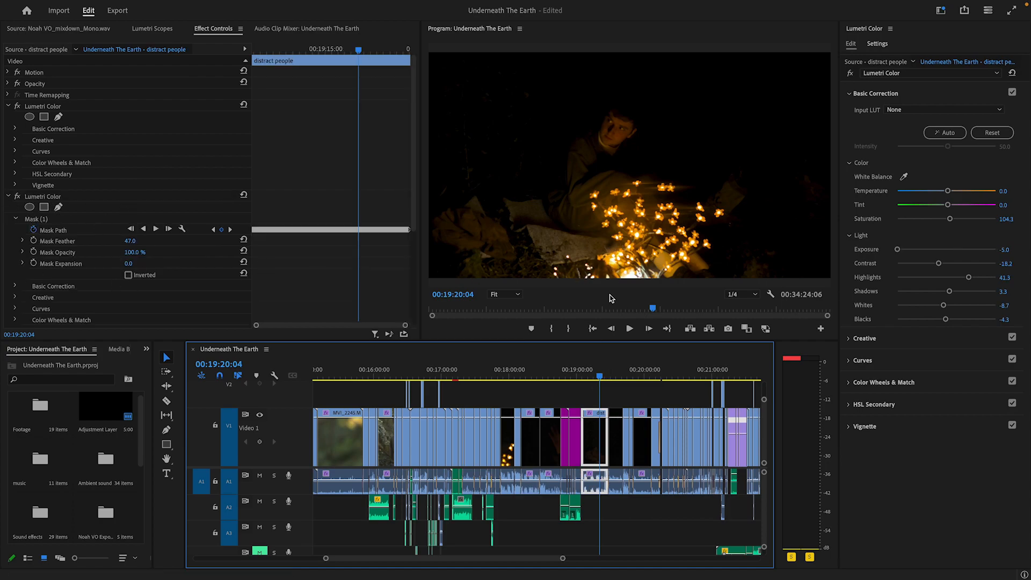
left_click_drag(615, 370, 704, 370)
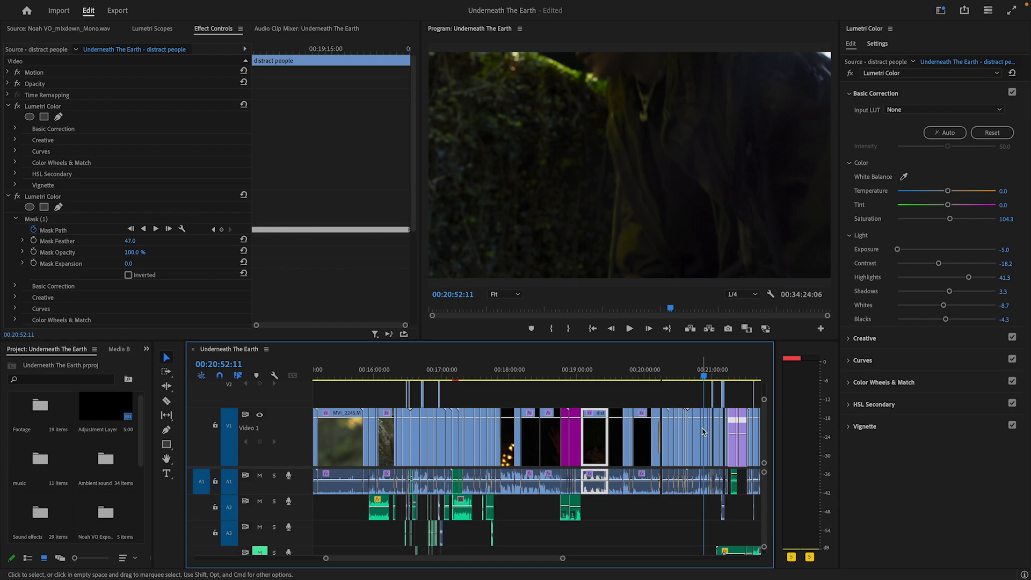
left_click(706, 432)
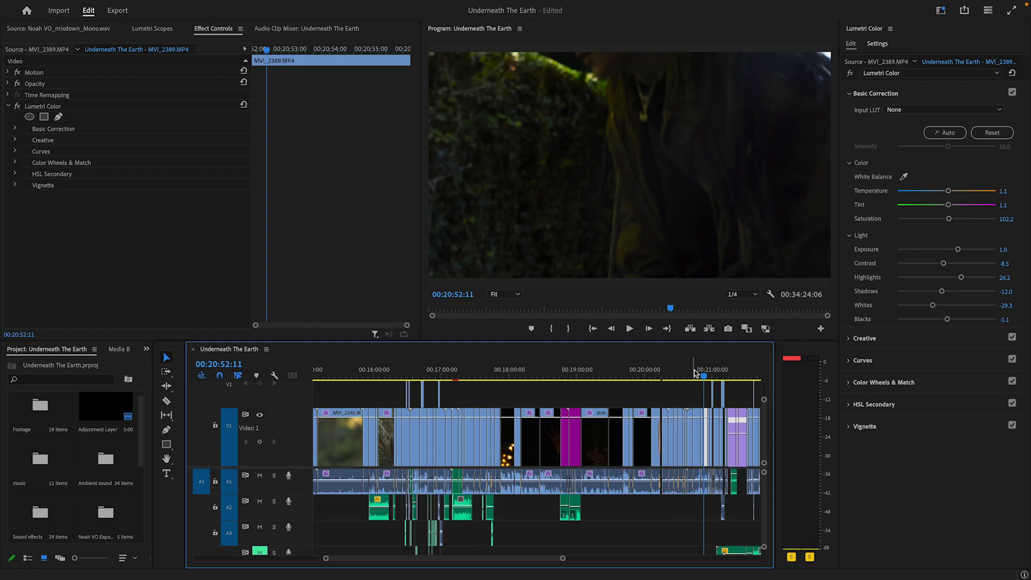
Step: Inspect the MVI_2396 clip's color settings at 00:21:20:01, and scrub on to the raised-stick shot at 00:21:29:13
left_click_drag(695, 372, 736, 377)
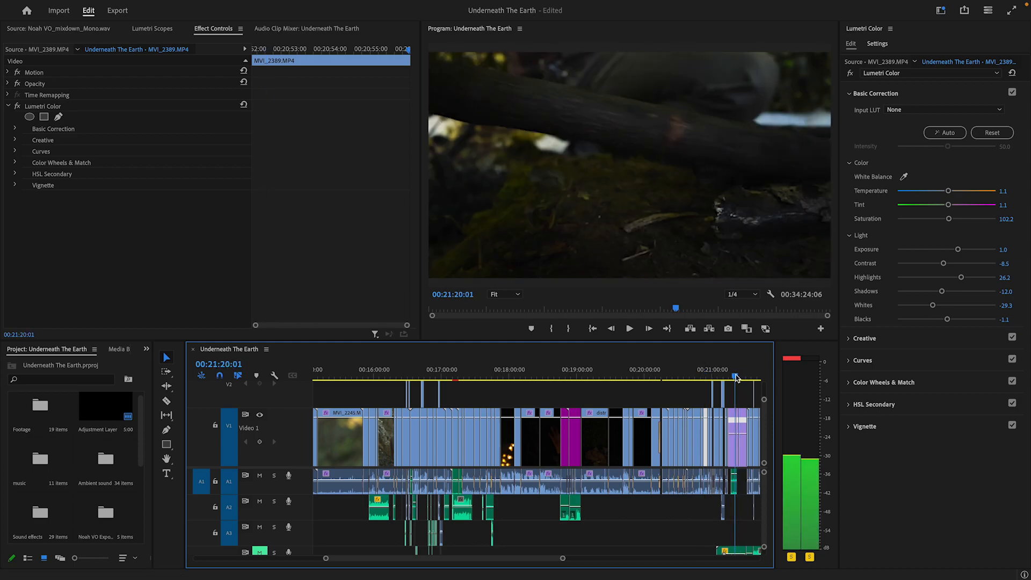
left_click(734, 414)
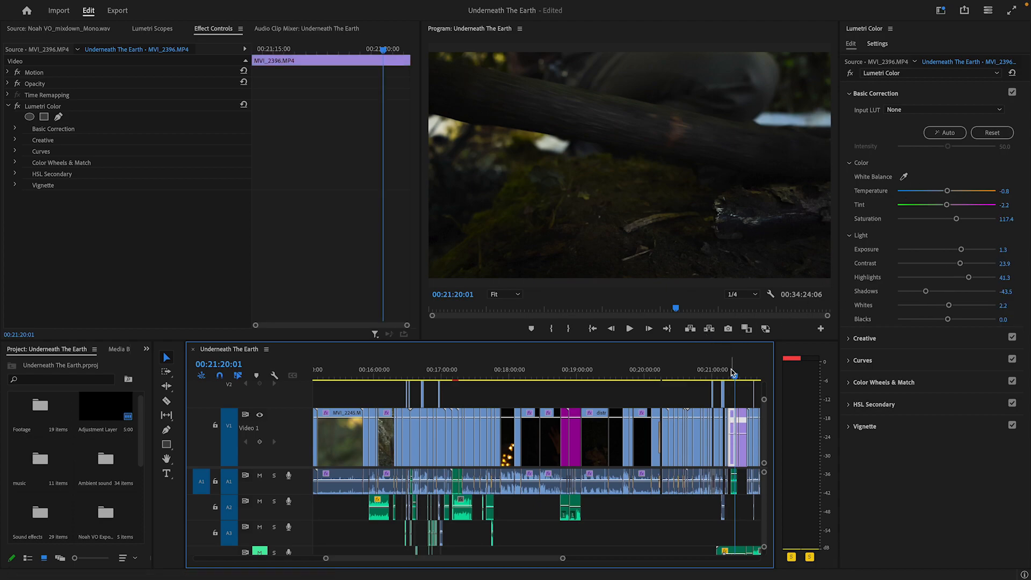
mouse_move(733, 372)
left_mouse_down()
mouse_move(725, 374)
mouse_move(748, 377)
left_mouse_up()
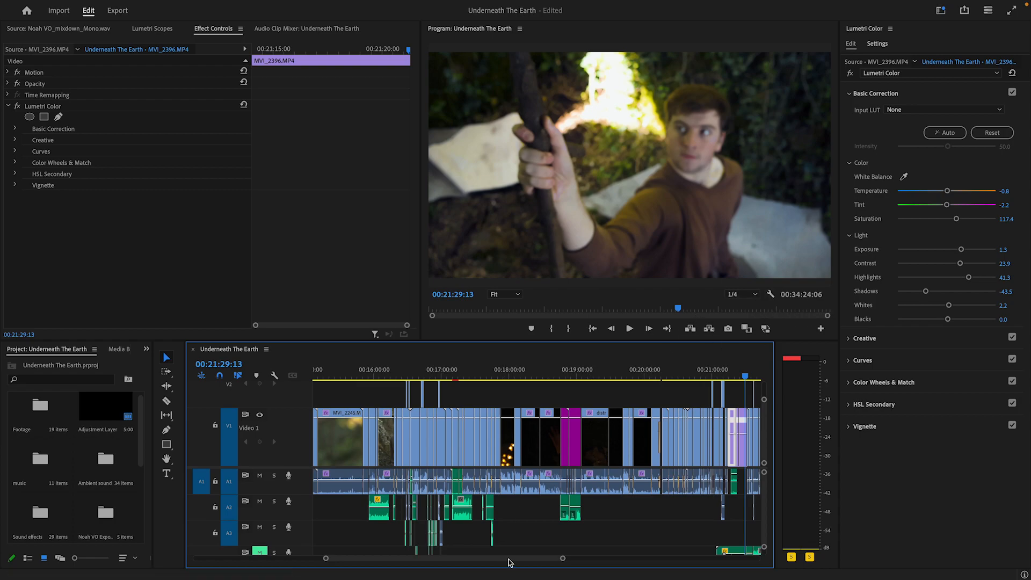
Step: Magnify the following timeline section and review its shots at 00:22:14:16, 00:21:48:18, 00:22:25:08 and 00:22:22:24
left_click_drag(509, 559, 515, 561)
scroll(516, 561, "right", 5)
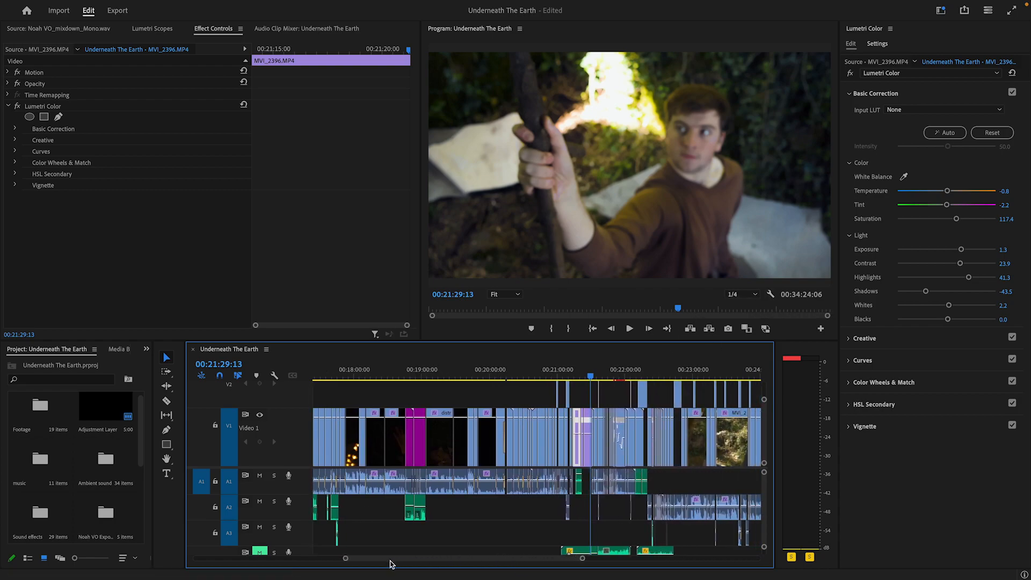
left_click_drag(343, 558, 418, 572)
left_click_drag(602, 375, 624, 353)
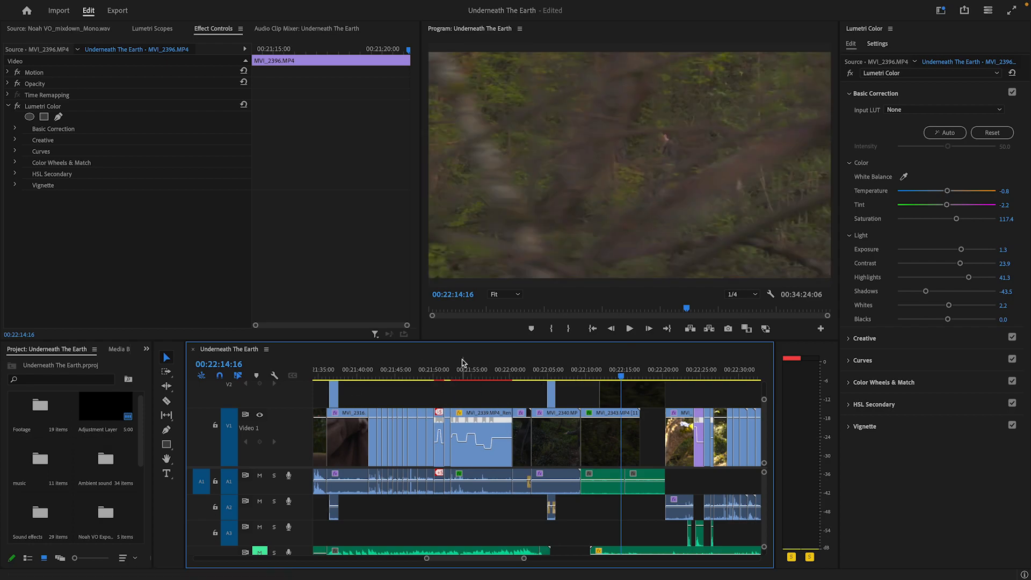
left_click(424, 376)
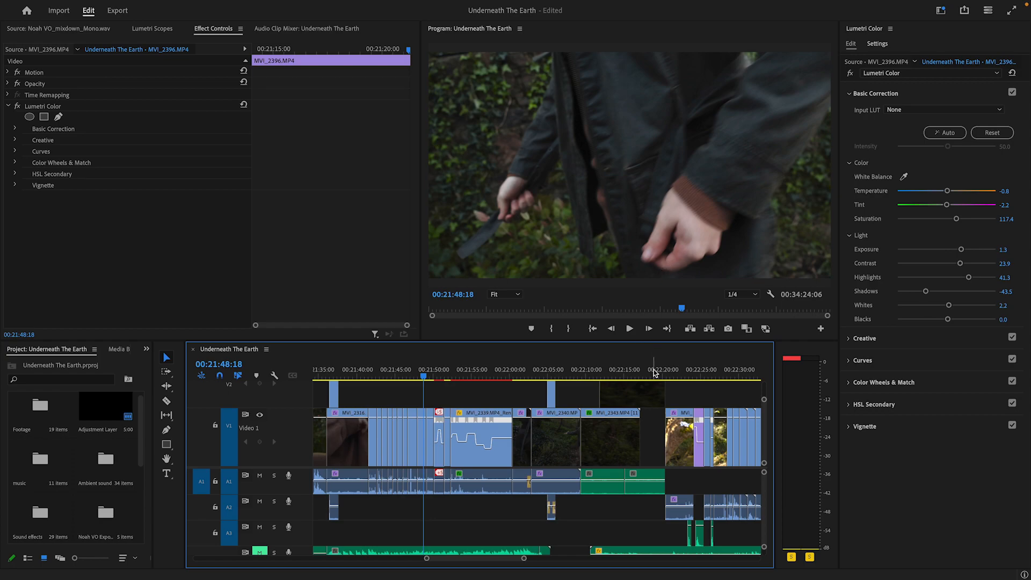
left_click(704, 375)
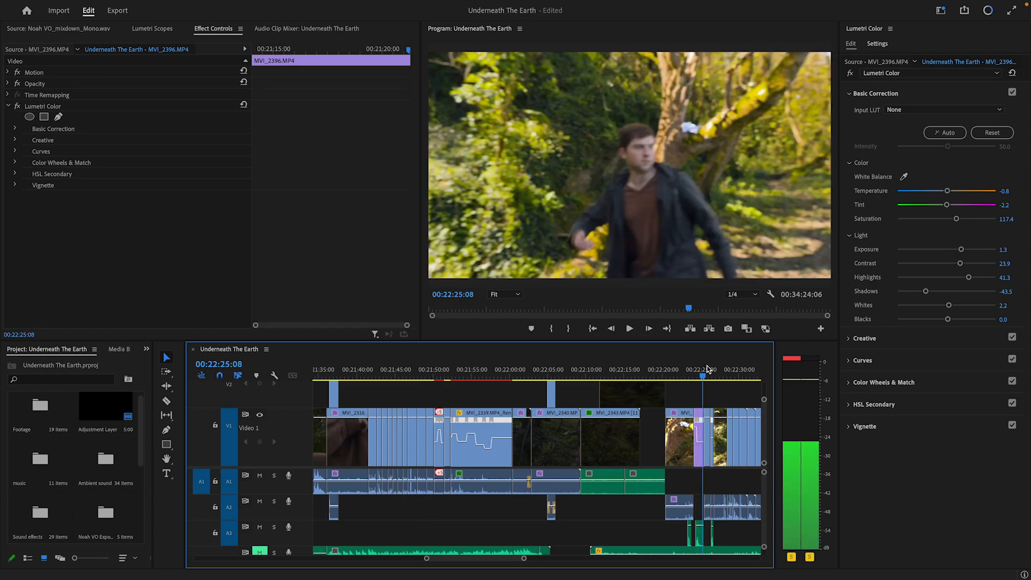
left_click(685, 372)
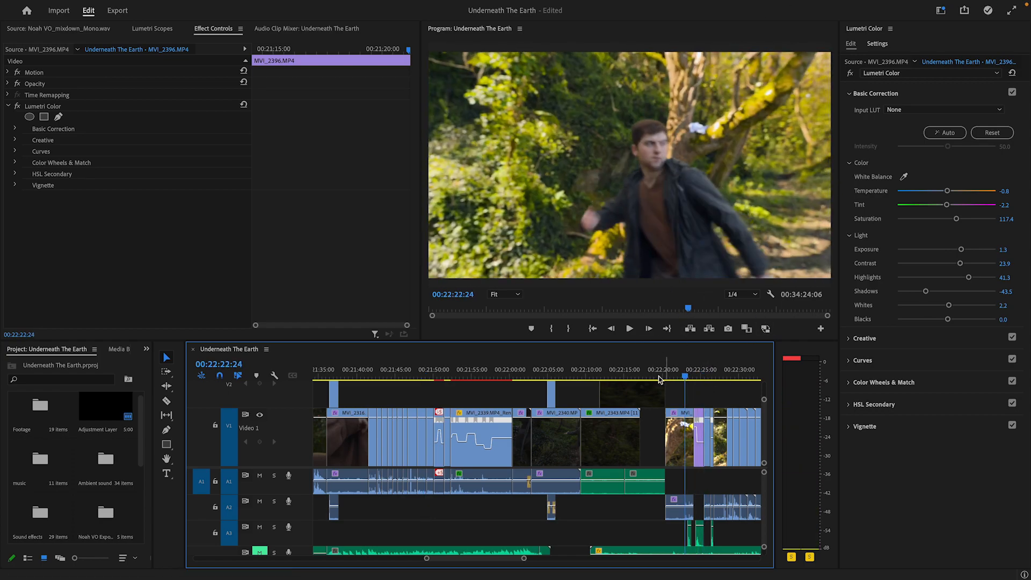
Step: Select the MVI_2468 clip at 00:22:21:24, check its Lumetri Scopes, and compare it with and without Lumetri Color
left_click_drag(426, 558, 443, 559)
left_click_drag(530, 371, 523, 371)
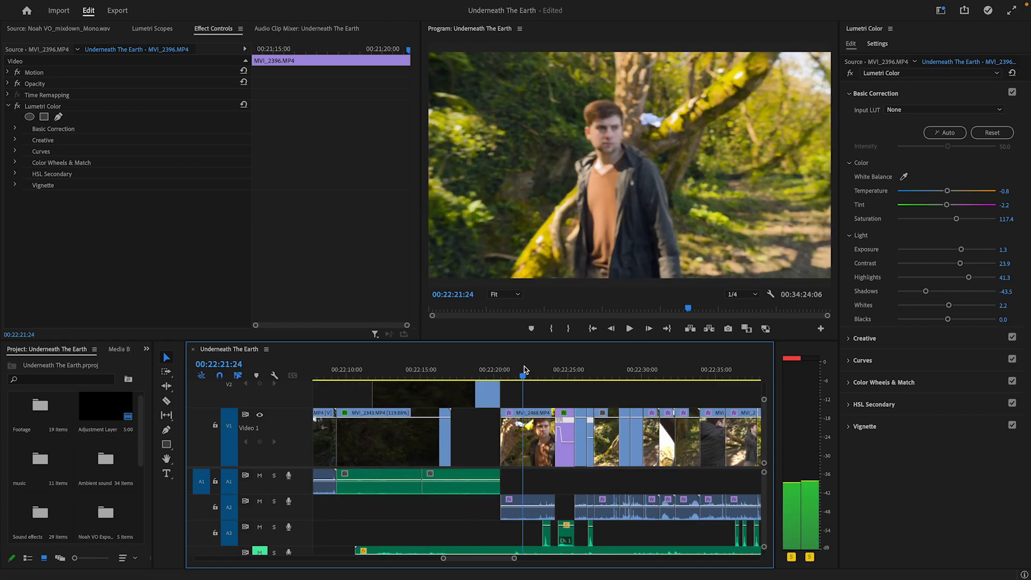
left_click(541, 437)
left_click(143, 30)
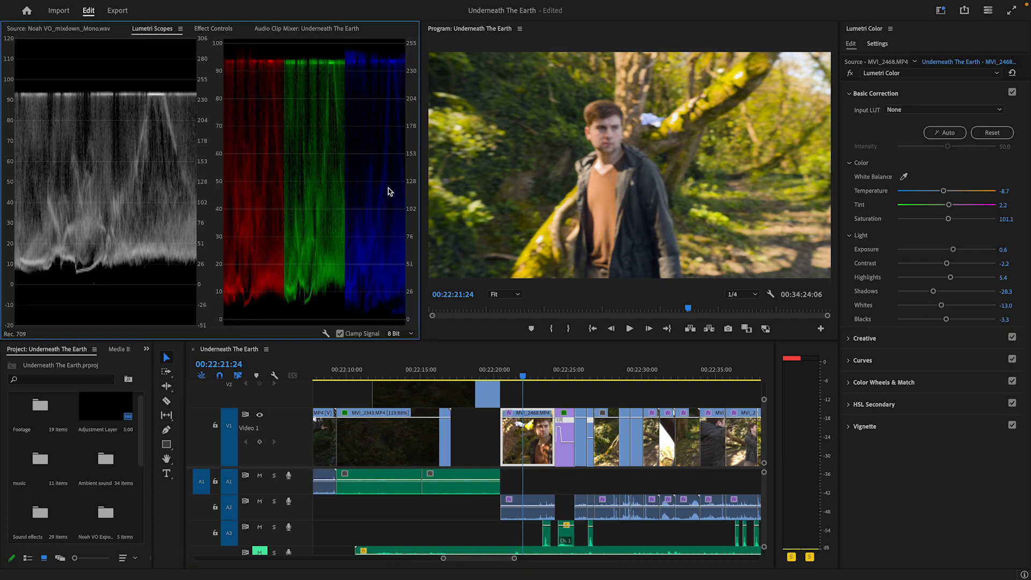
left_click(214, 29)
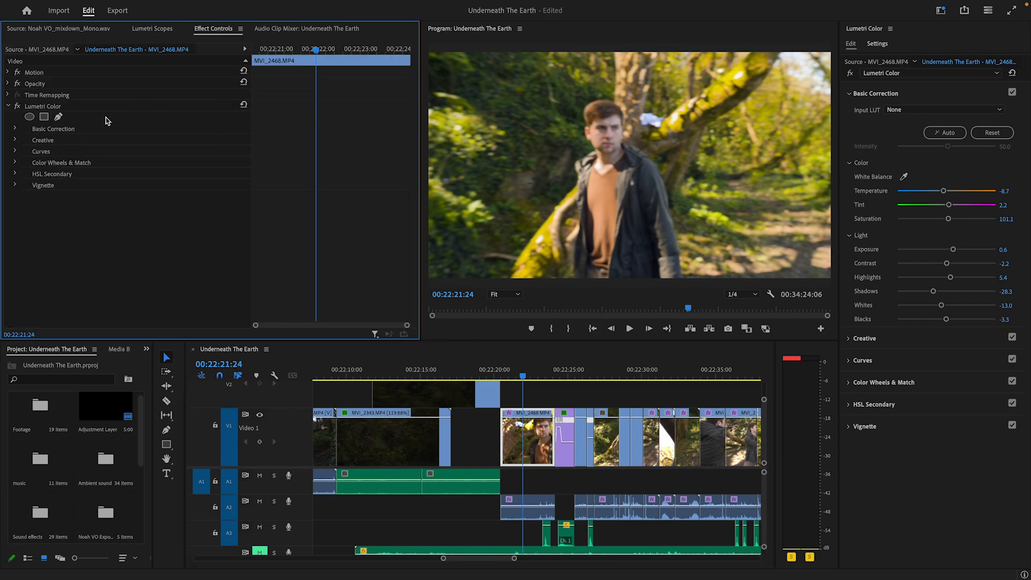
left_click(18, 107)
left_click(18, 107)
Step: Scrub to the arm-swing shot at 00:22:24:11 and compare the MVI_2472 clip with and without its Lumetri Color effect
left_click(523, 373)
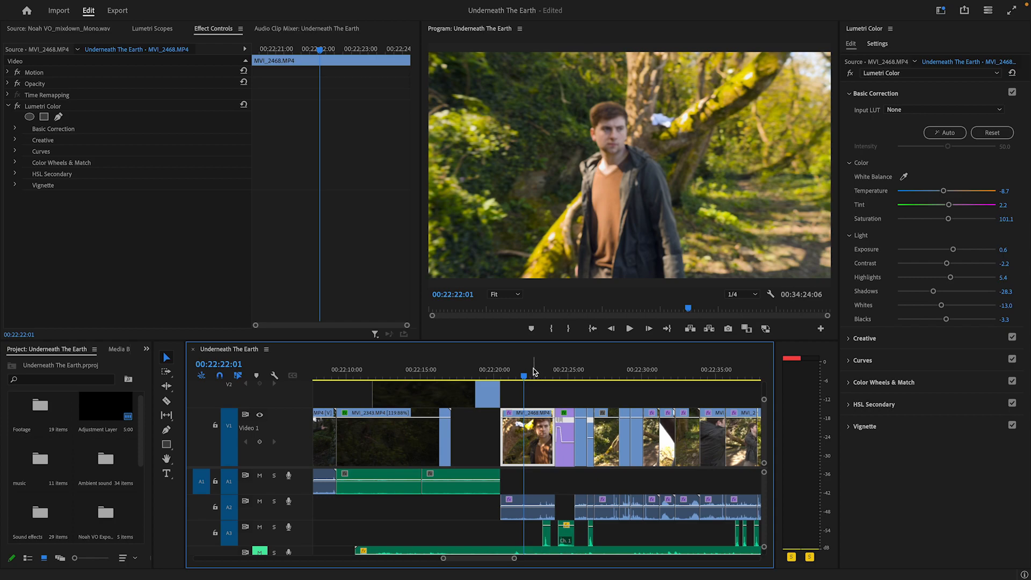
left_click_drag(529, 373, 562, 380)
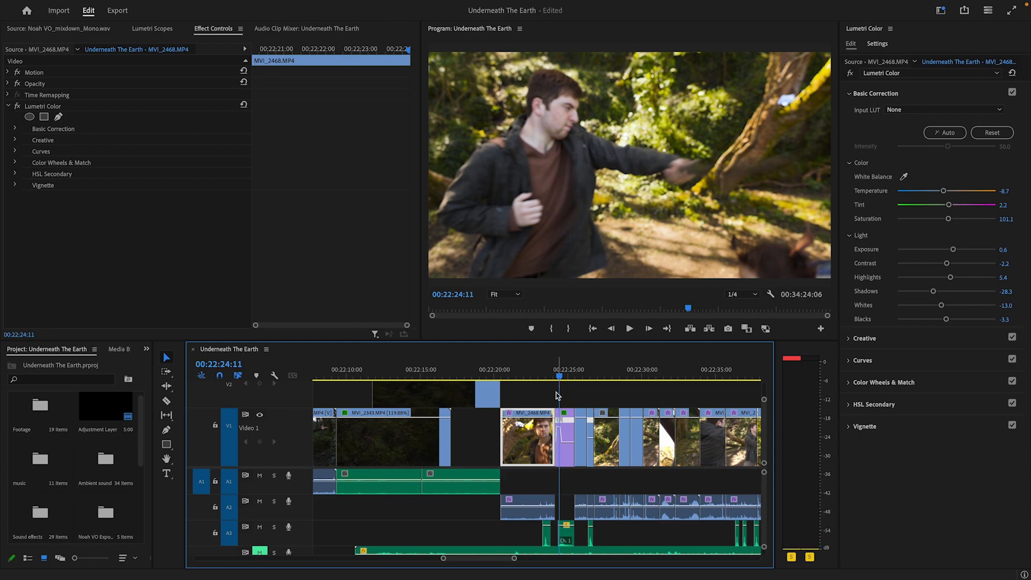
left_click(564, 429)
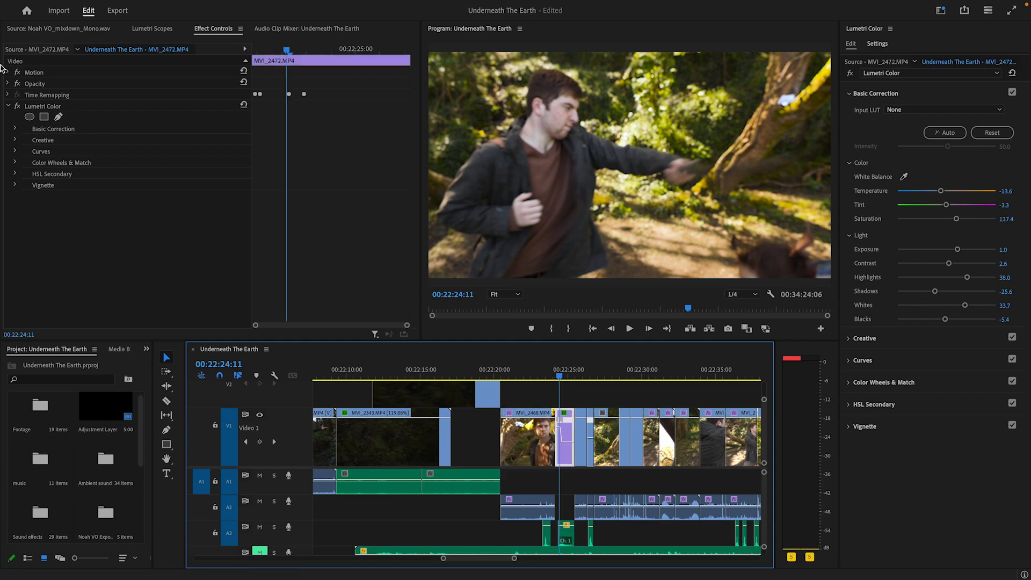
left_click(17, 106)
left_click(25, 107)
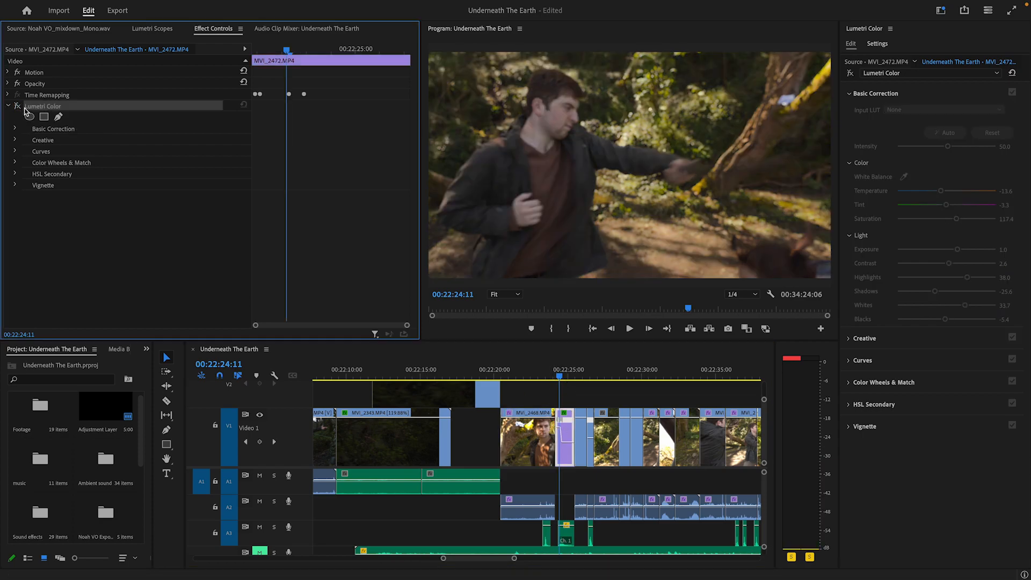
left_click(18, 106)
right_click(113, 122)
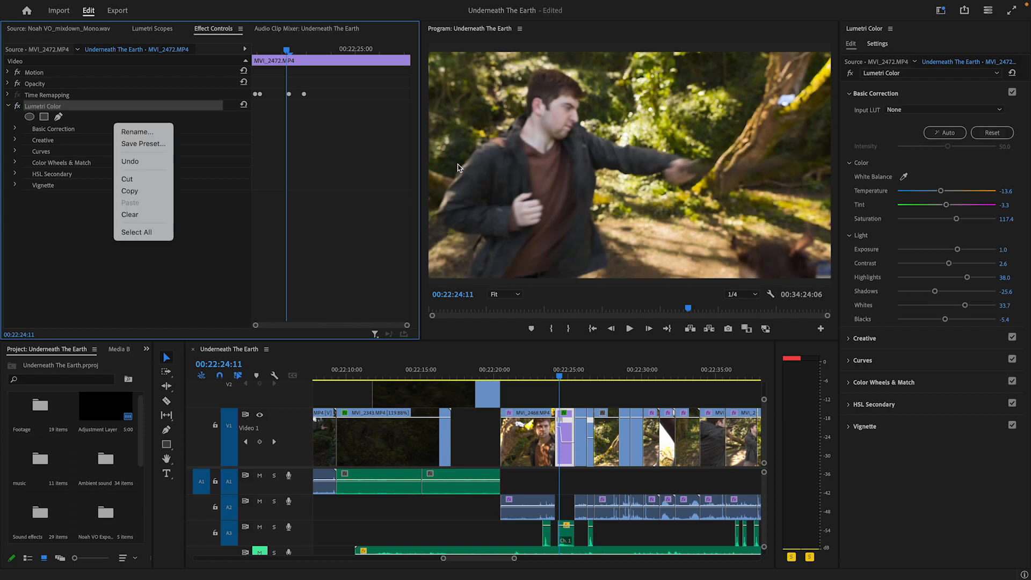
Step: Scrub ahead to review the woodland shot at 00:23:03:23 and the dark branches shot at 00:27:45:13
left_click(534, 367)
left_click_drag(531, 370, 437, 402)
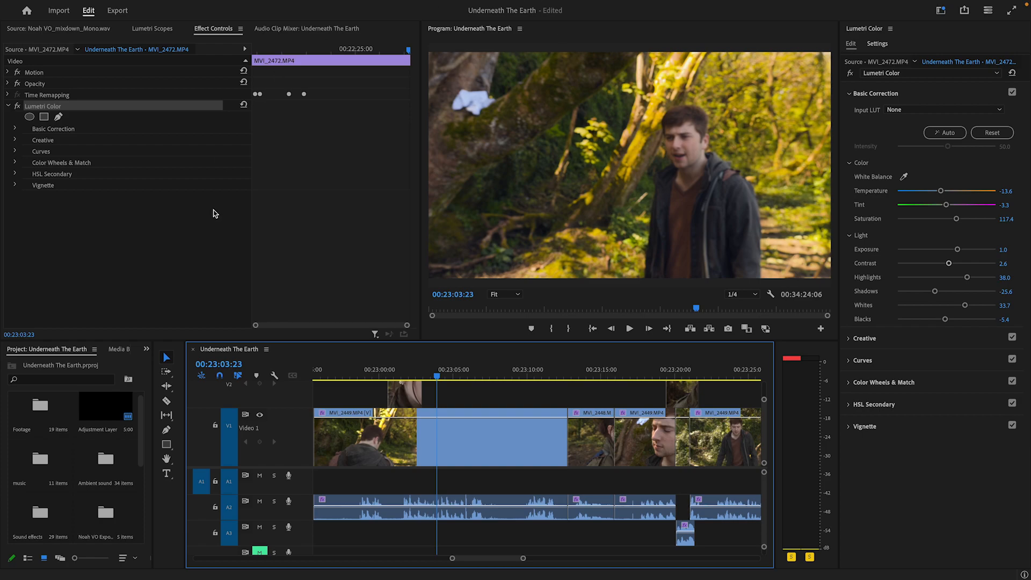
left_click_drag(524, 558, 540, 560)
left_click_drag(557, 369, 403, 429)
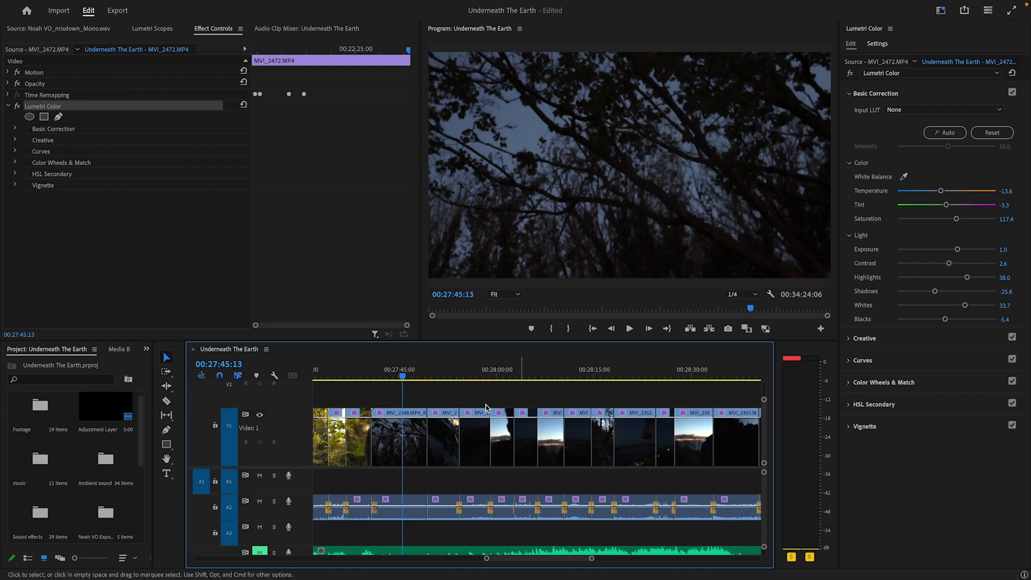
Step: Go to the sunset shot at 00:27:52:17 and bring up the HSL Secondary settings of the MVI_2347 clip
left_click(449, 377)
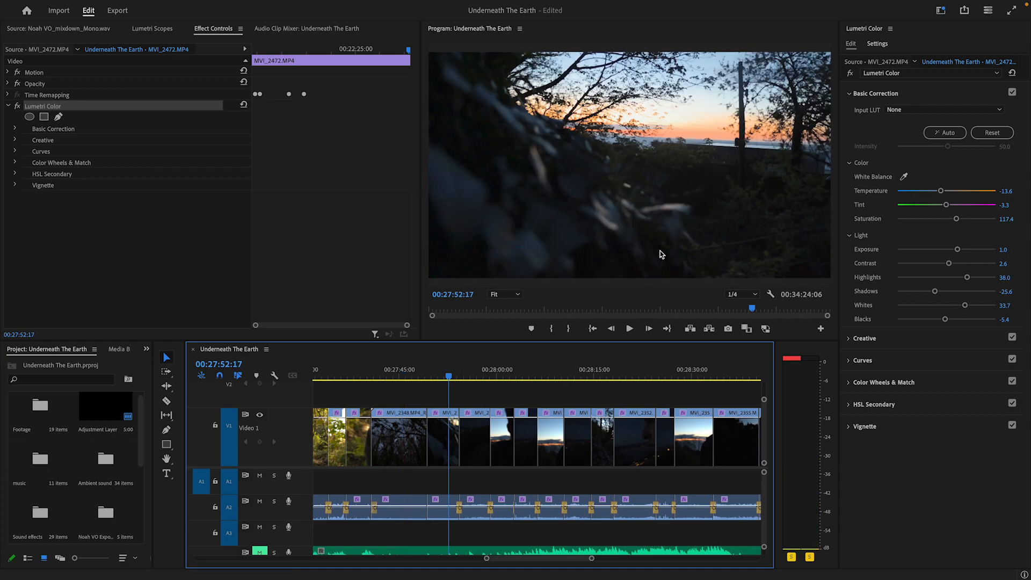
left_click(856, 383)
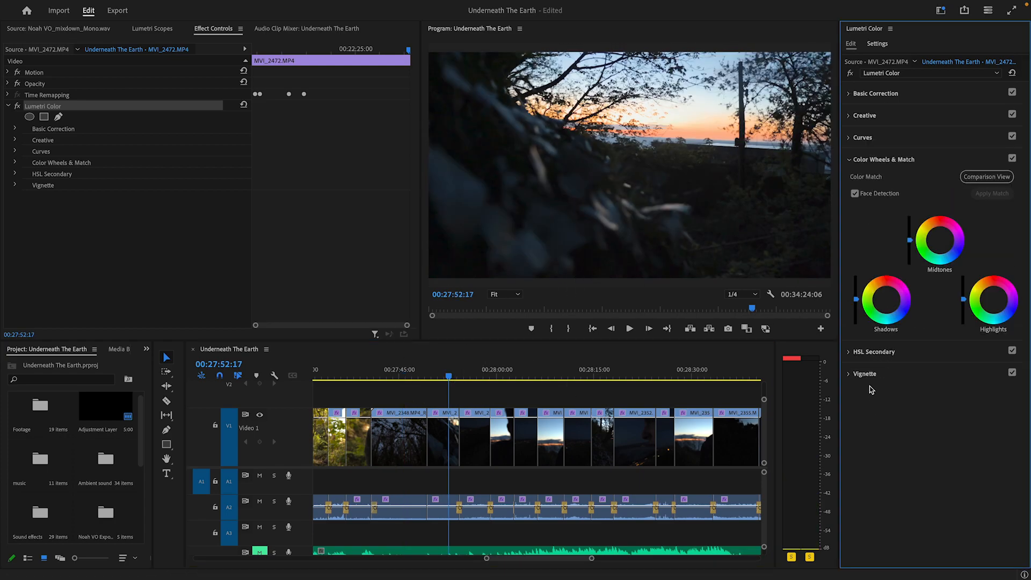
left_click(864, 353)
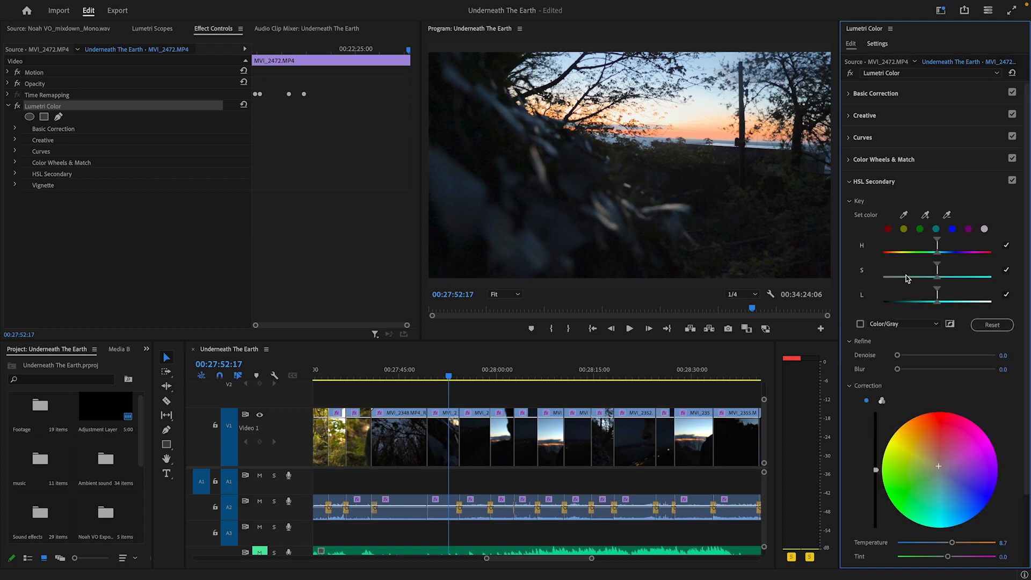
left_click(448, 435)
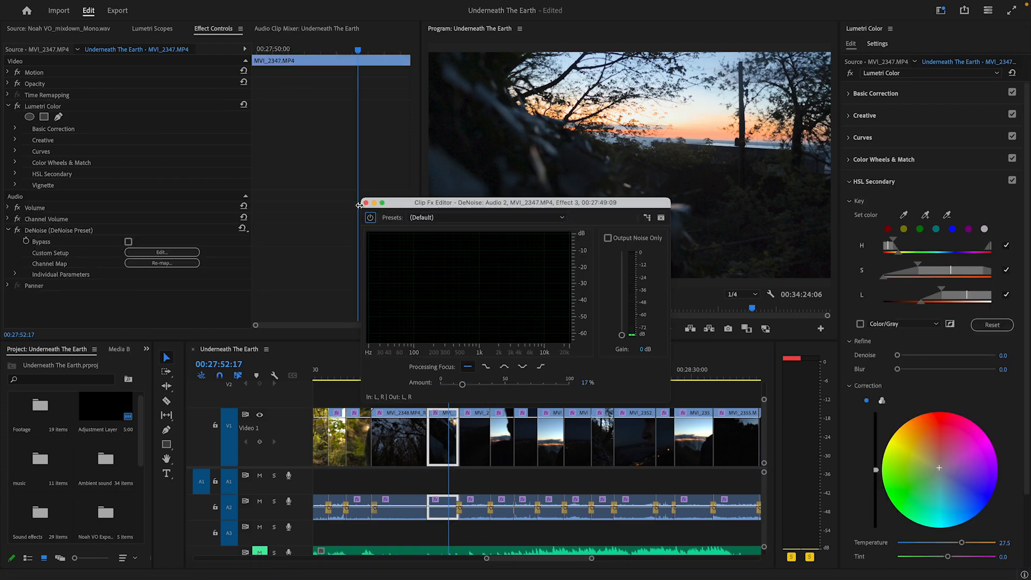
left_click(365, 203)
Step: Preview the MVI_2347 clip's Color/Gray key mask, and try an HSL Secondary temperature of 100 before undoing it
left_click(860, 324)
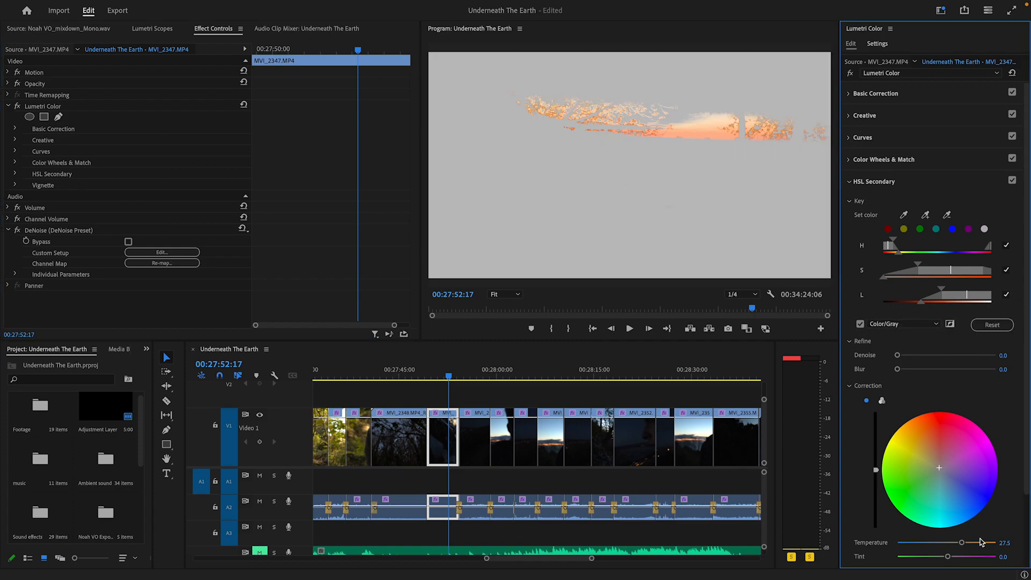
left_click(860, 323)
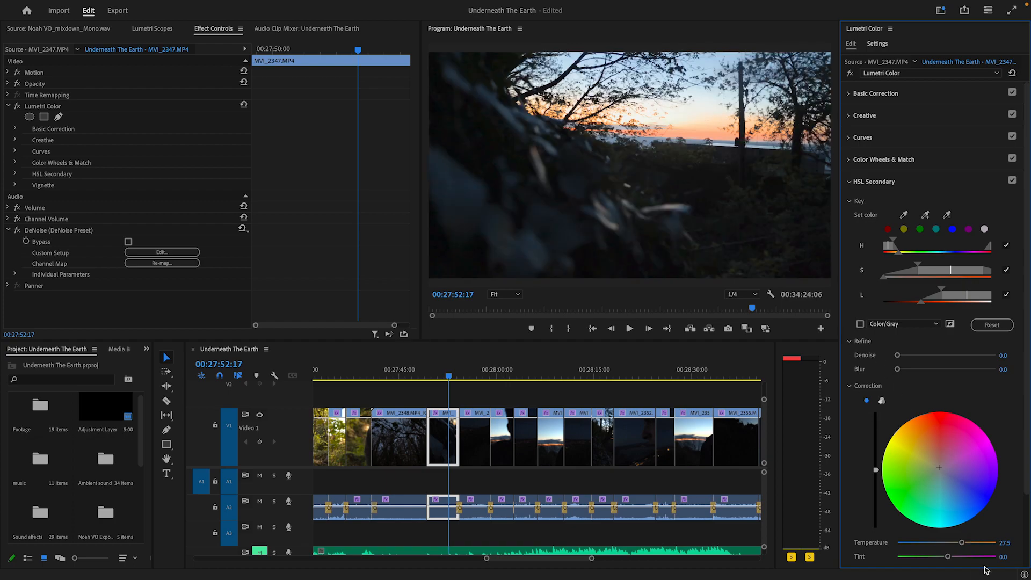
left_click_drag(961, 542, 996, 542)
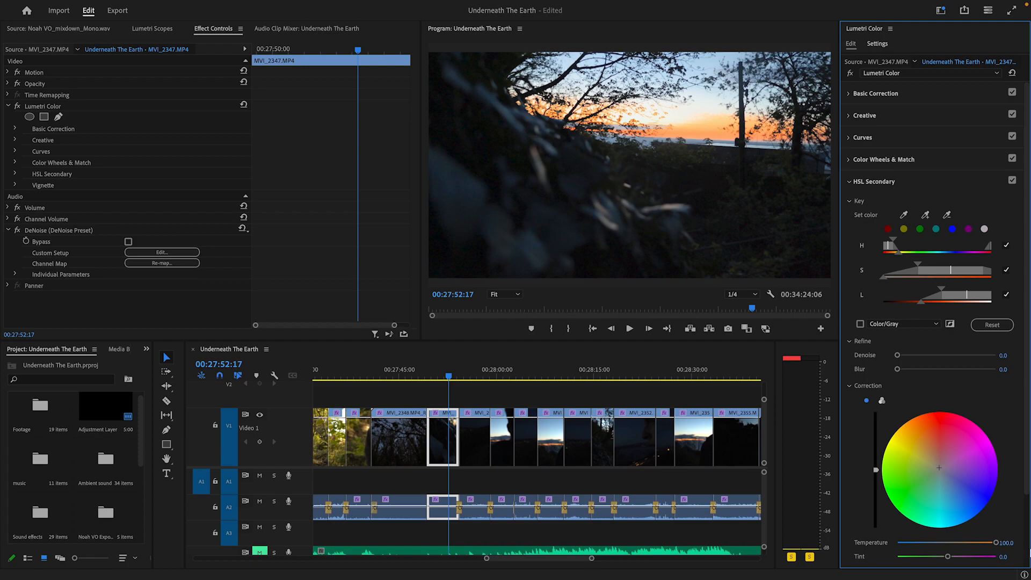
key("super+z")
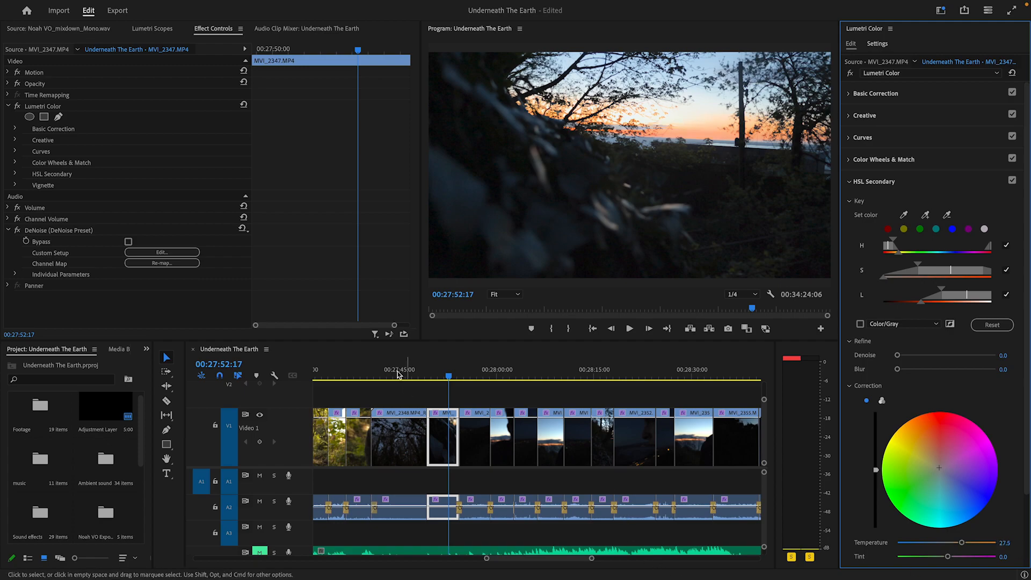
Step: Scrub past 00:27:57:00 to the silhouette shot at 00:28:02:07 and select the MVI_2351 clip
left_click(477, 369)
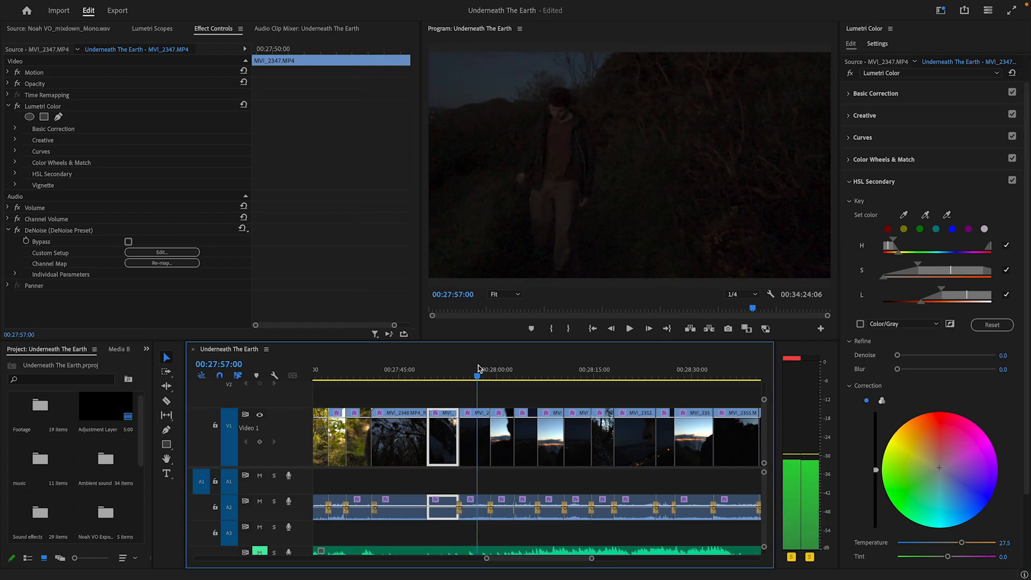
left_click_drag(478, 369, 511, 382)
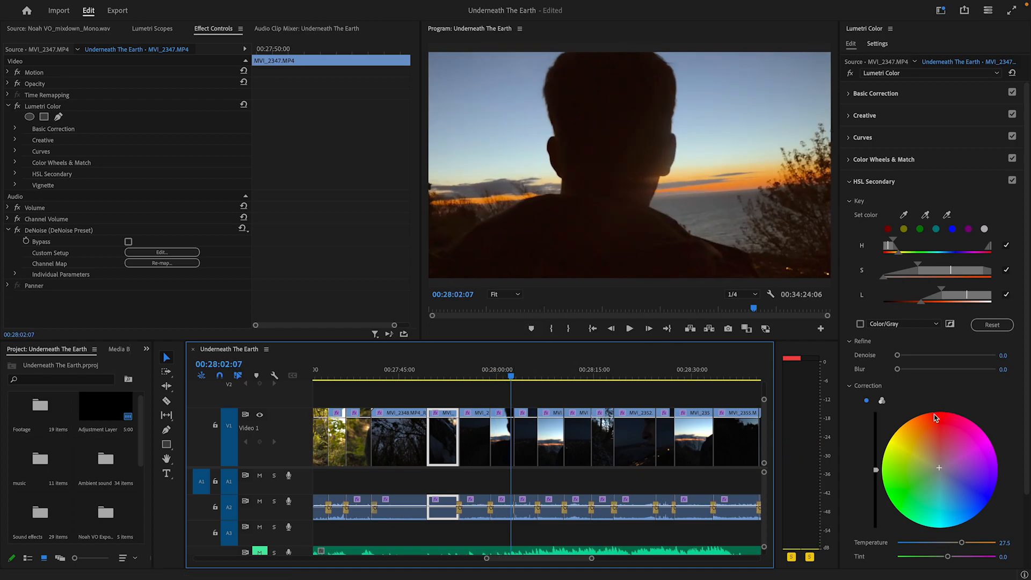
left_click(503, 442)
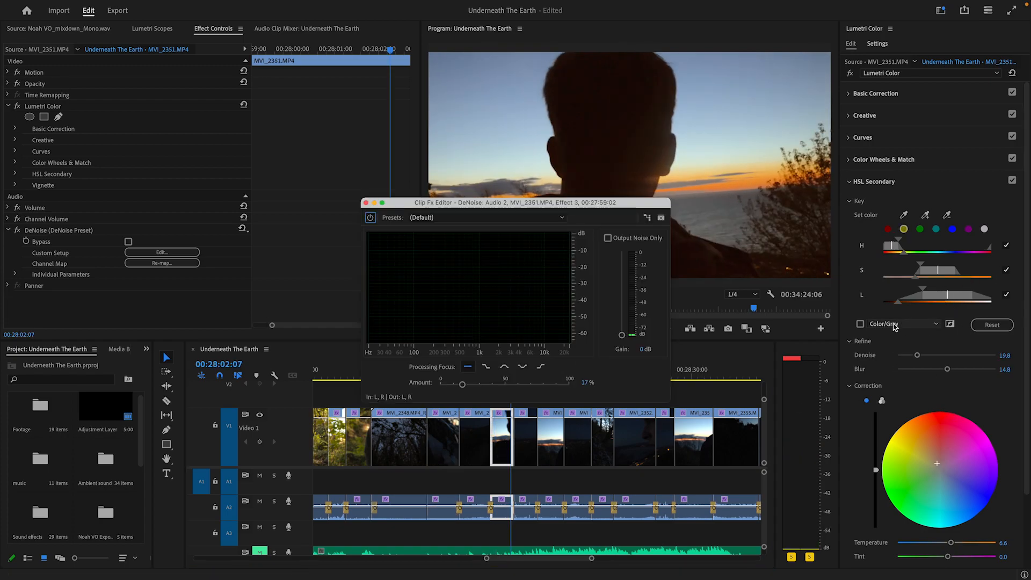
Step: Preview the MVI_2351 clip's Color/Gray key mask, and try an HSL Secondary temperature of 100 before undoing it
left_click(860, 325)
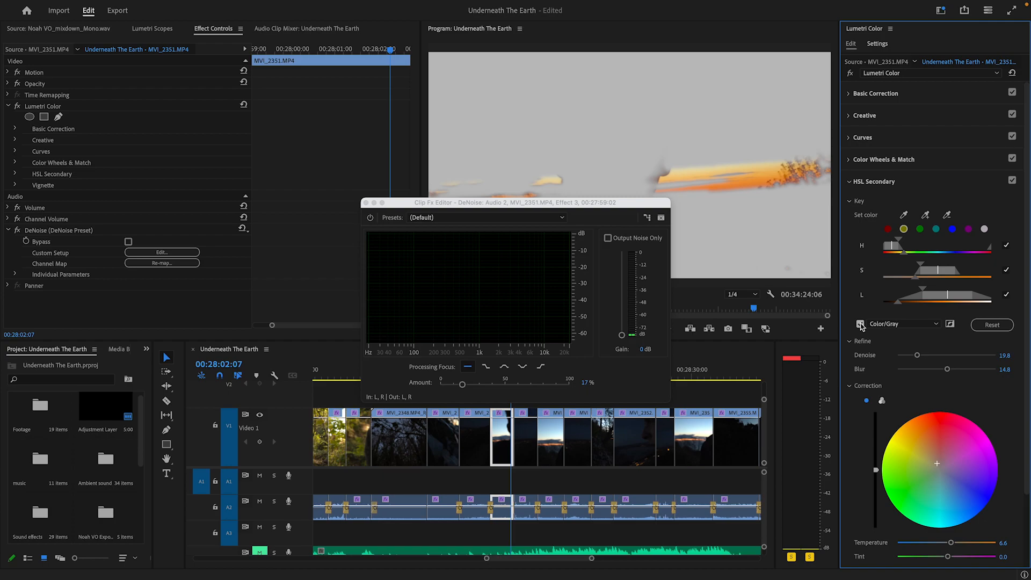
left_click(860, 325)
left_click(366, 203)
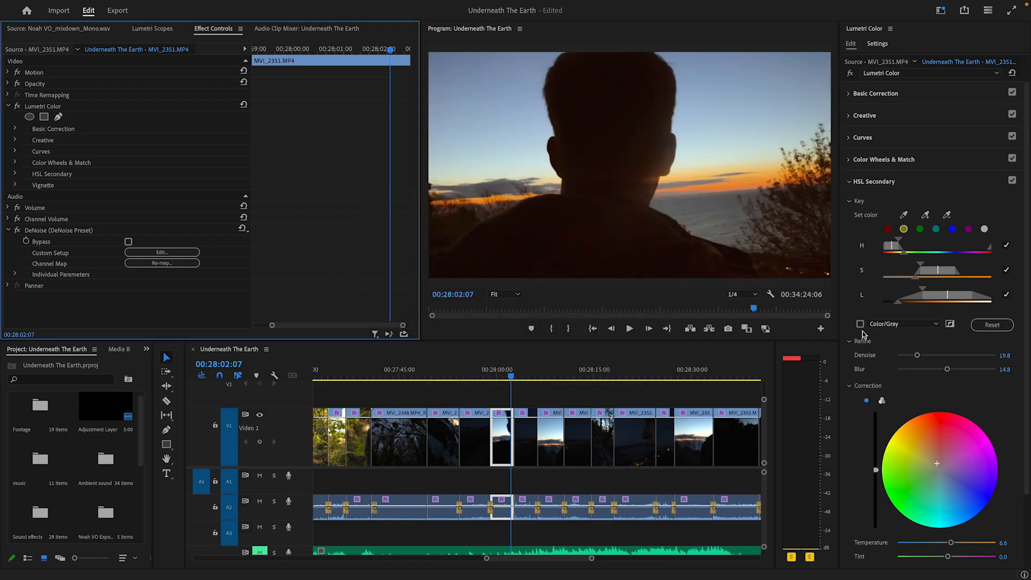
left_click_drag(950, 542, 1029, 534)
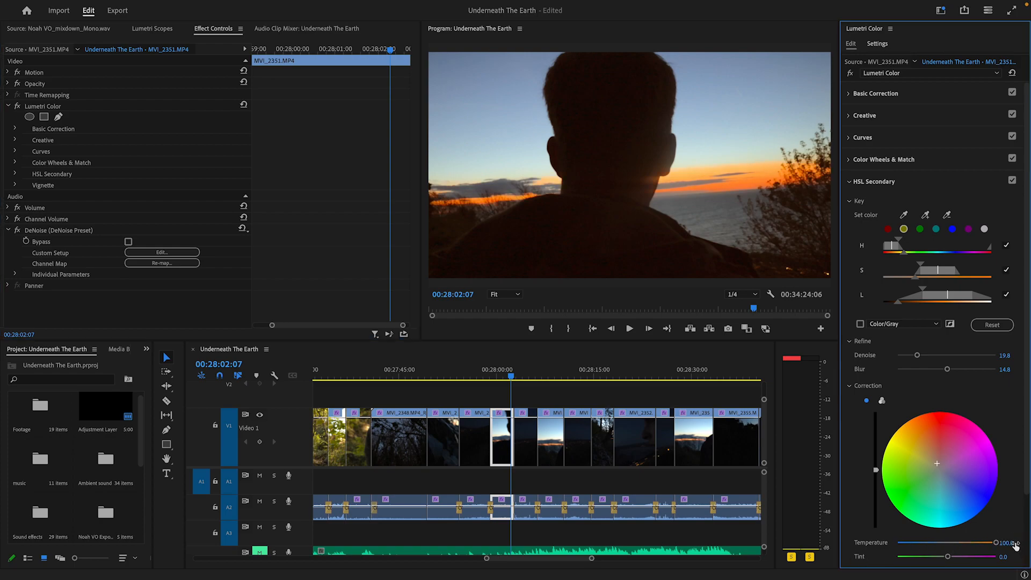
key("ctrl+z")
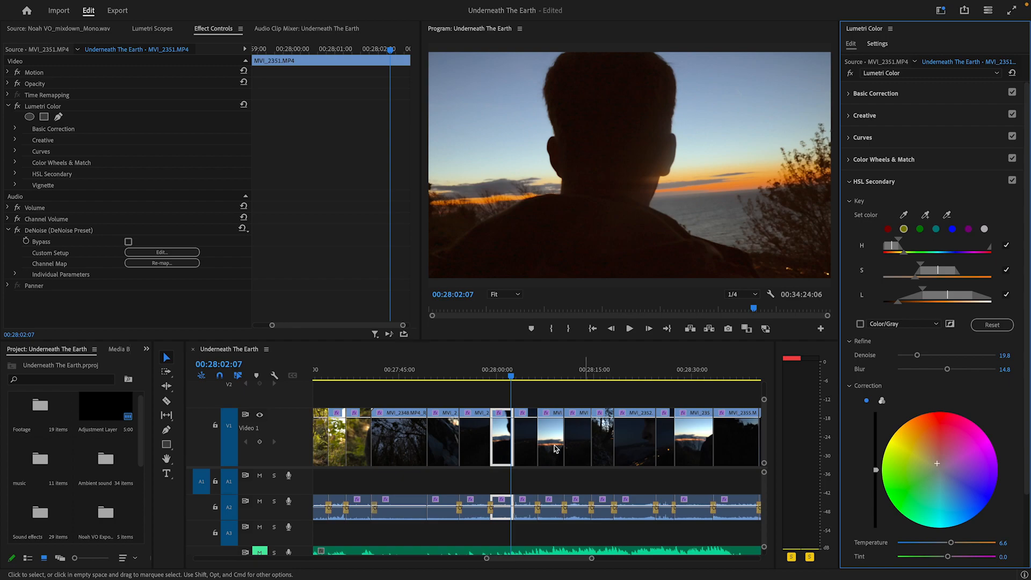
Step: Compare the MVI_2351 silhouette shot repeatedly with and without its Lumetri Color effect, leaving the effect enabled
left_click(17, 106)
left_click(17, 106)
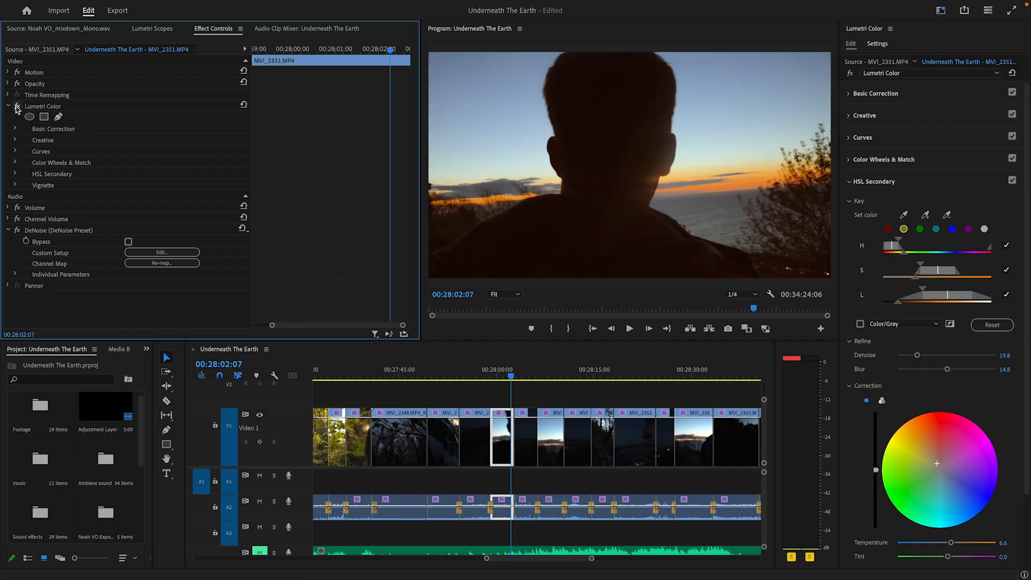
left_click(17, 106)
left_click(17, 106)
left_click(17, 107)
left_click(17, 106)
left_click(18, 106)
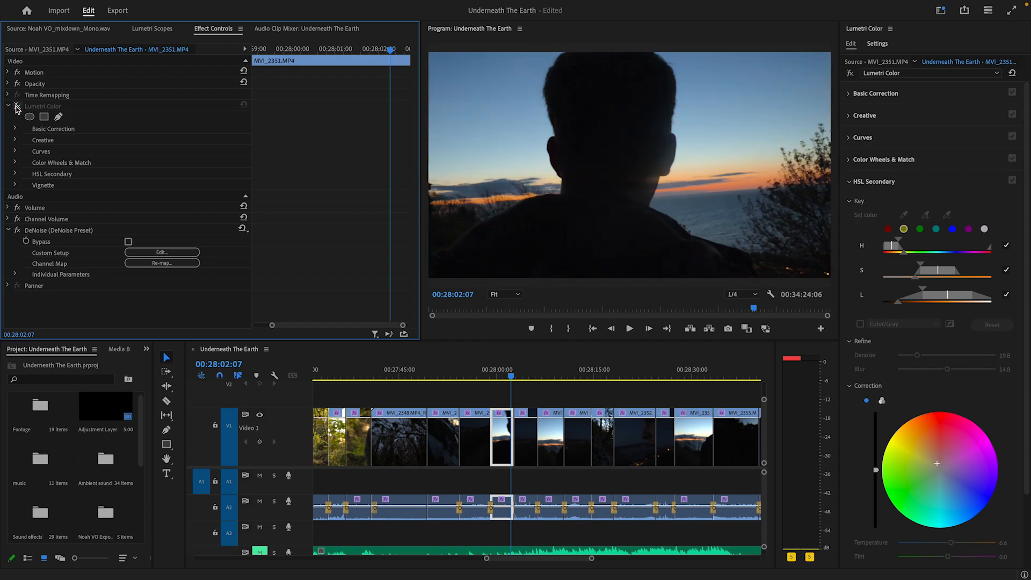
left_click(17, 106)
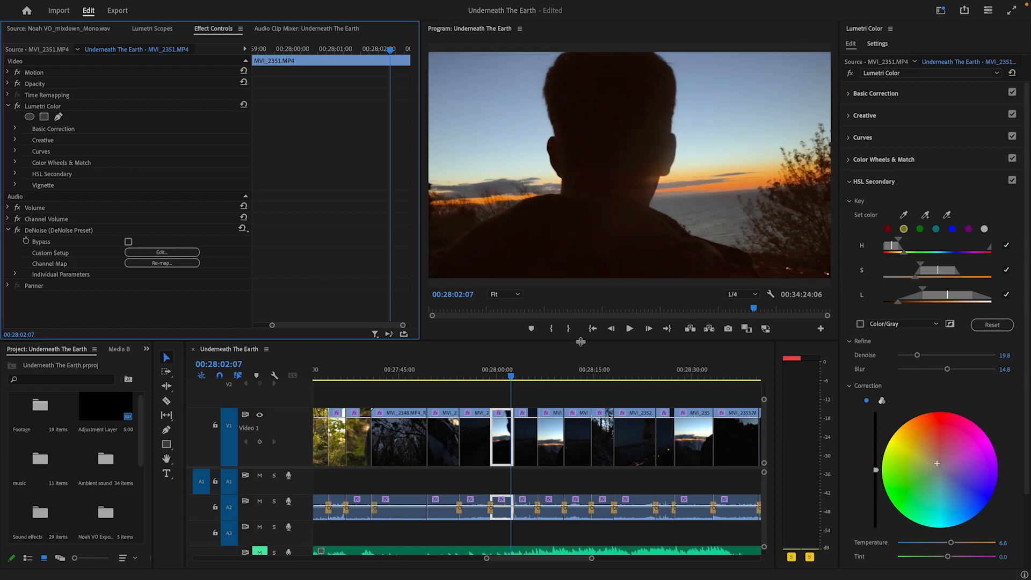
Step: Scrub ahead through the shots at 00:29:01:07 and 00:30:56:19, and return to the dark portrait at 00:30:17:07
left_click_drag(511, 376, 403, 424)
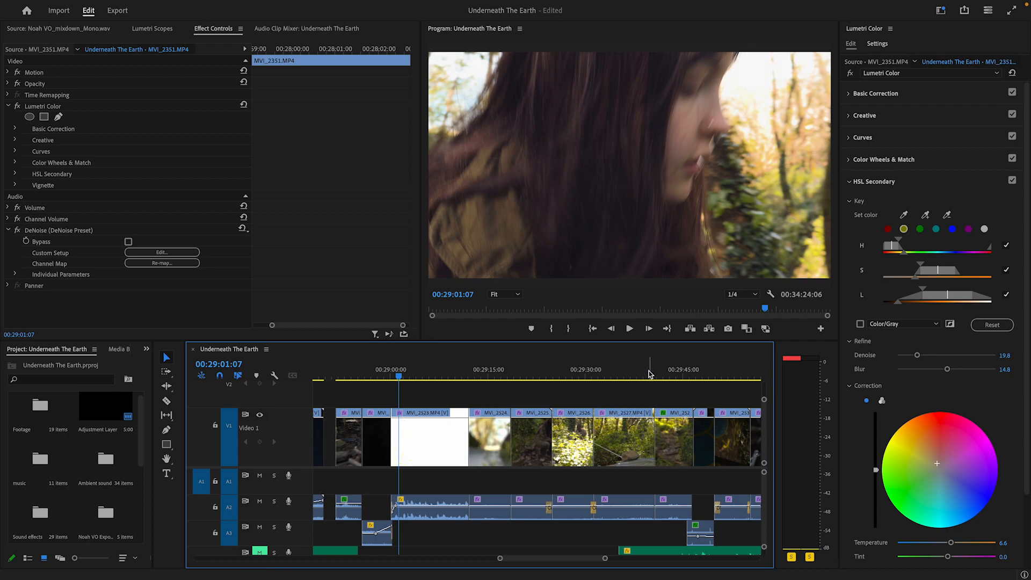
left_click_drag(634, 374, 562, 489)
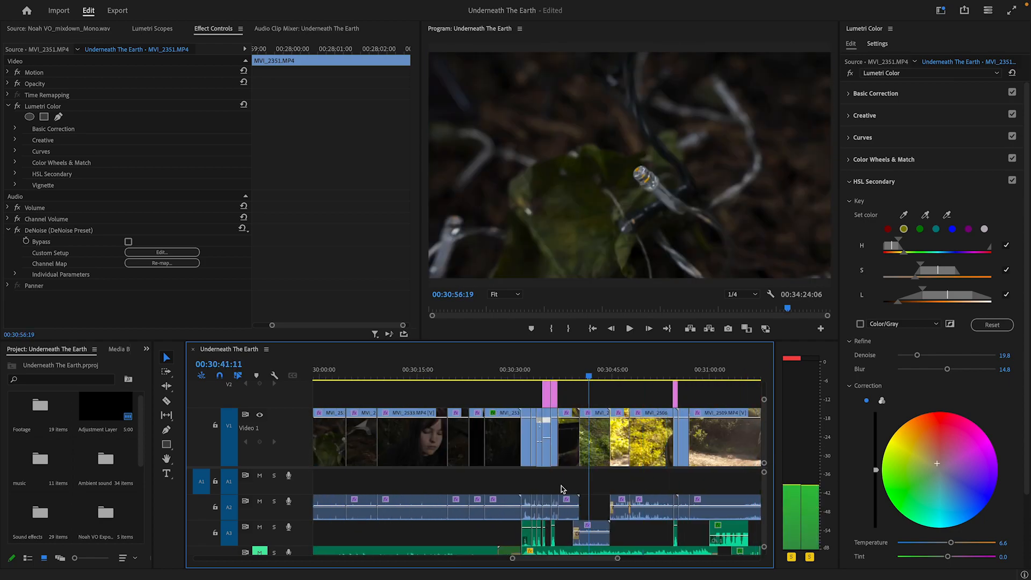
left_click(431, 372)
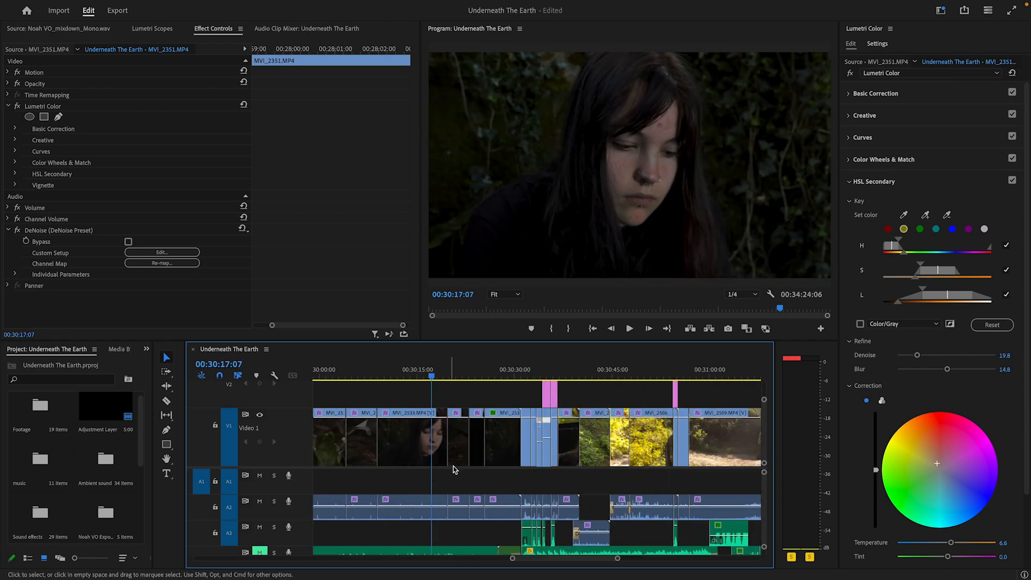
Step: Select the MVI_2533 clip, display its Lumetri Scopes, and preview its HSL Secondary key as a Color/Gray mask
left_click(380, 433)
left_click(164, 31)
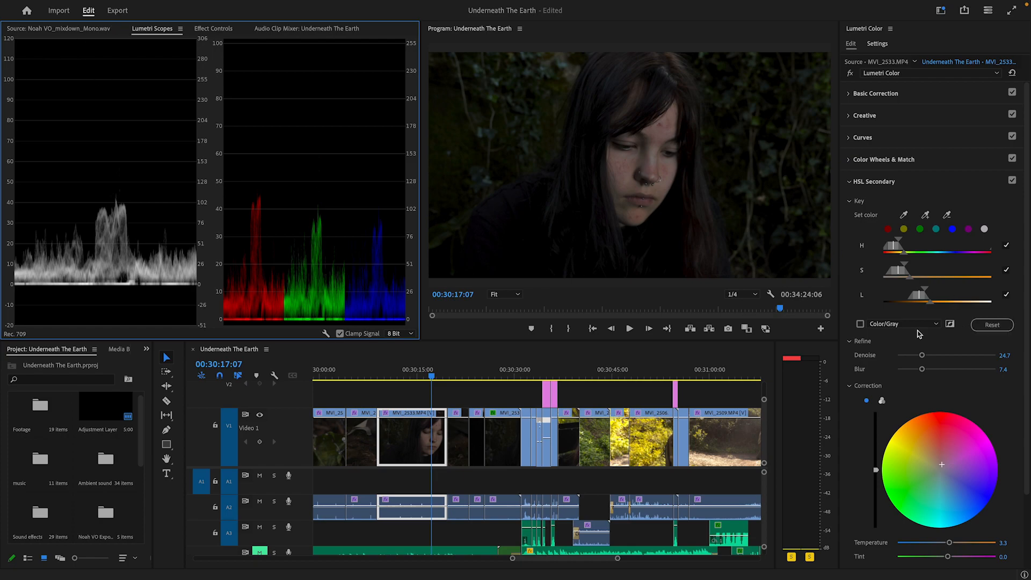
left_click(860, 324)
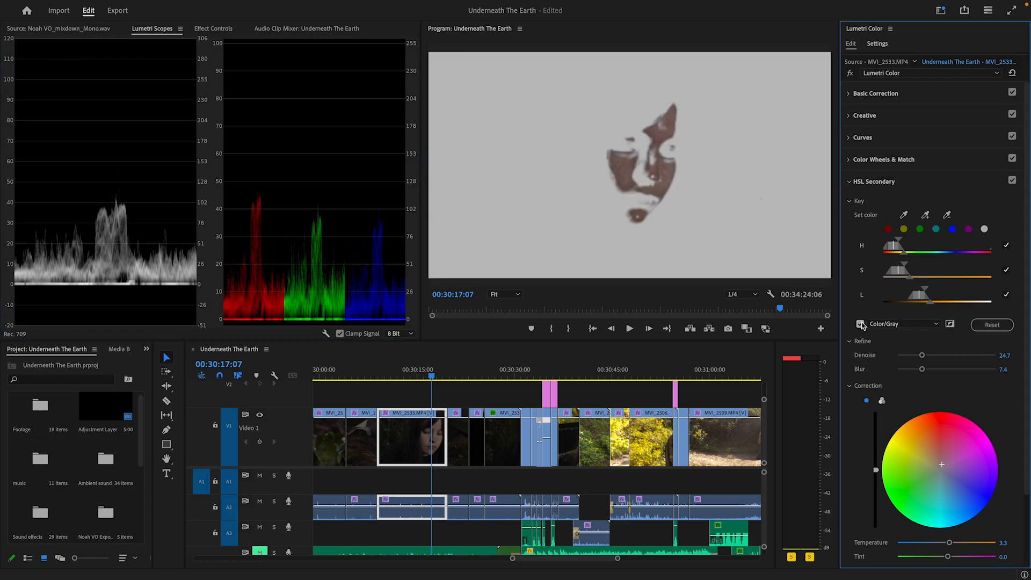
left_click(860, 324)
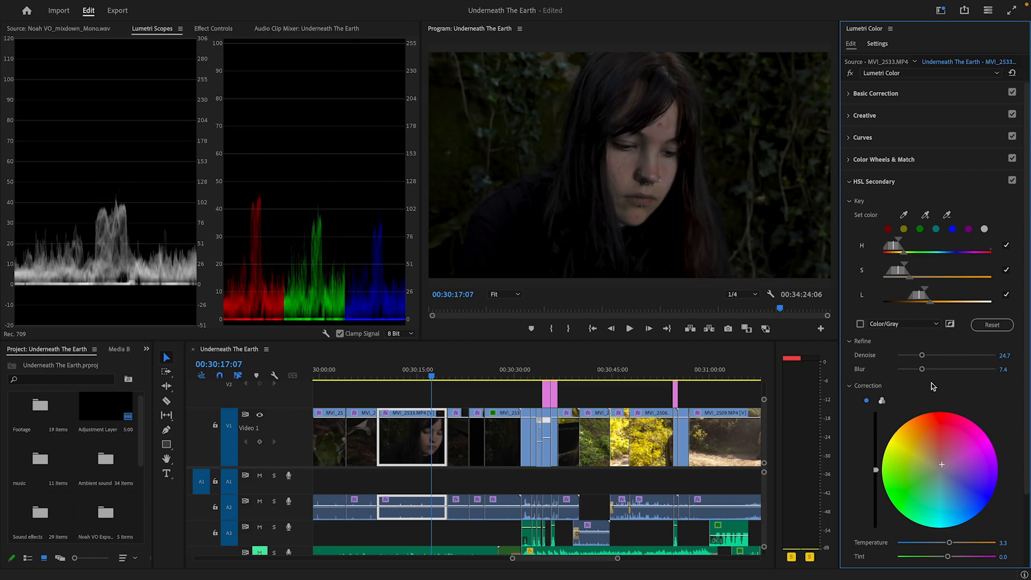
Step: Try an HSL Secondary temperature of 100 on the MVI_2533 portrait, undo it, and set the temperature to 20.7
left_click_drag(949, 545, 1000, 548)
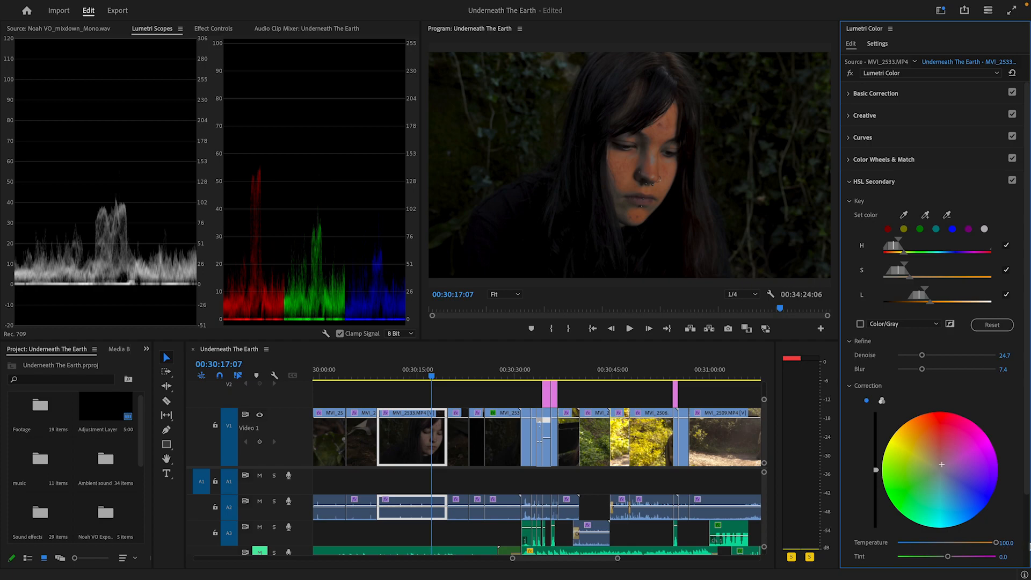
key("ctrl+z")
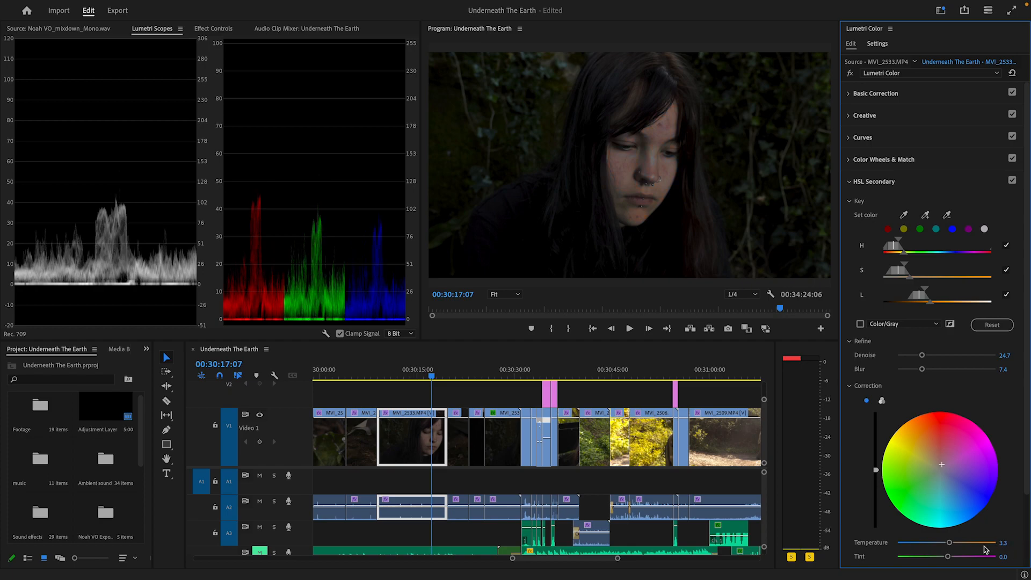
left_click_drag(949, 545, 952, 546)
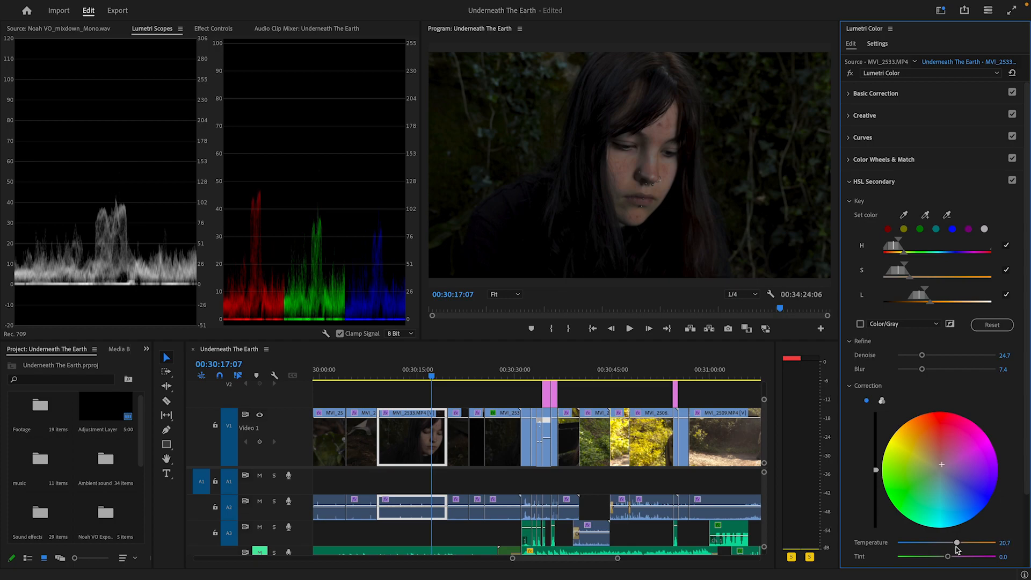
Step: Play through the MVI_2533 portrait and preview its Color/Gray key mask at 00:30:19:03
left_click(430, 371)
key("space")
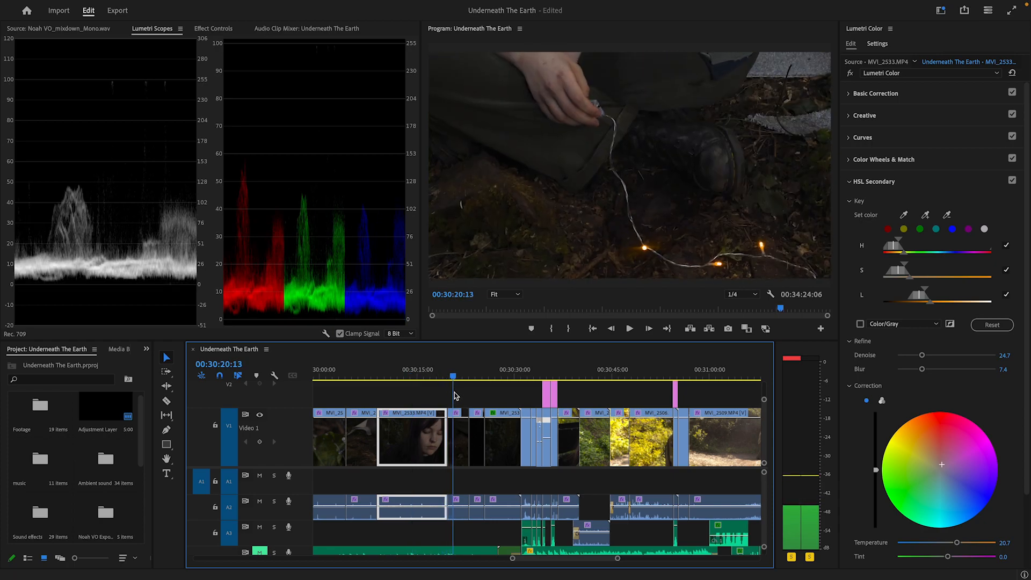
left_click_drag(455, 392, 444, 392)
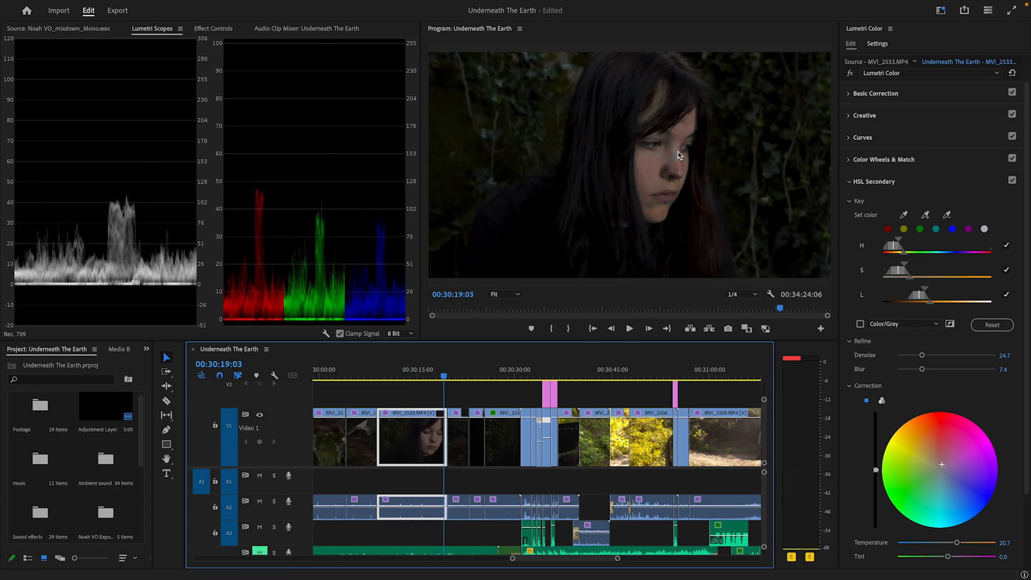
left_click(859, 324)
left_click(860, 323)
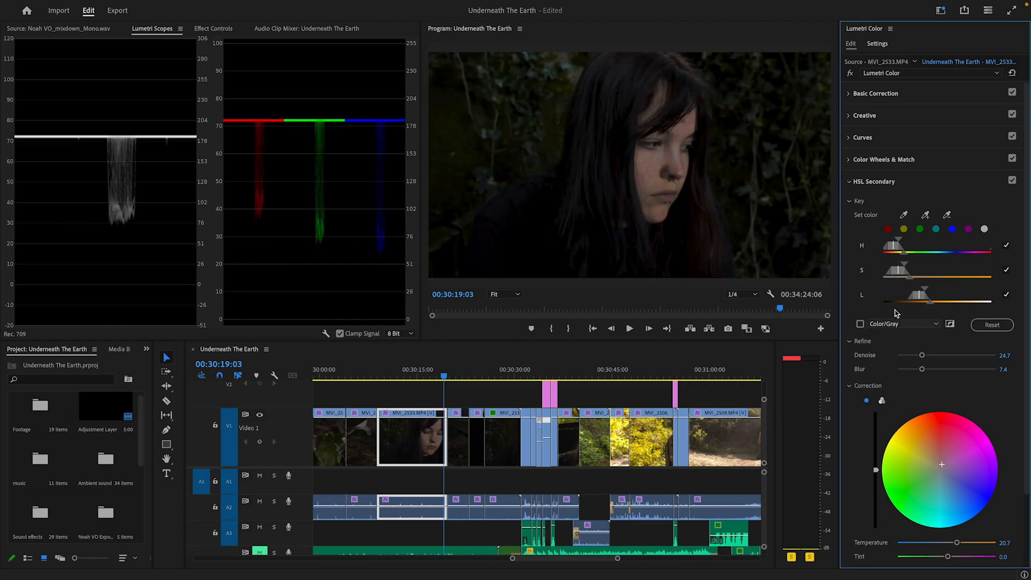
Step: Add two more skin tone samples from the woman's face to the HSL Secondary key, checking the Color/Gray mask after each
left_click(925, 214)
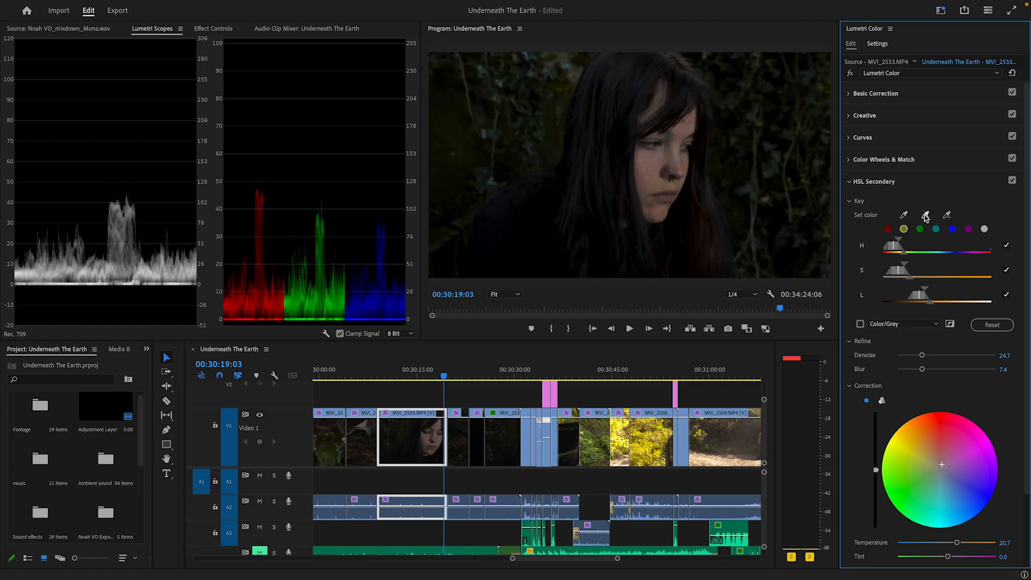
left_click(679, 153)
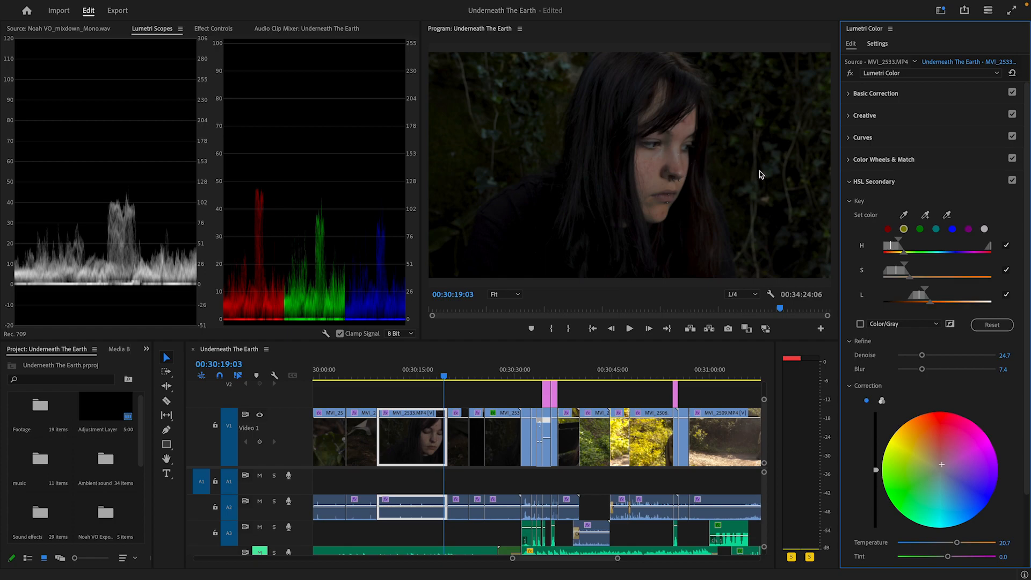
left_click(860, 324)
left_click(860, 324)
left_click(925, 216)
left_click(681, 148)
left_click(860, 324)
left_click(860, 324)
Step: Check the expanded skin key's Color/Gray mask at 00:30:16:08 and return to the portrait at 00:30:18:22
left_click_drag(444, 380, 425, 380)
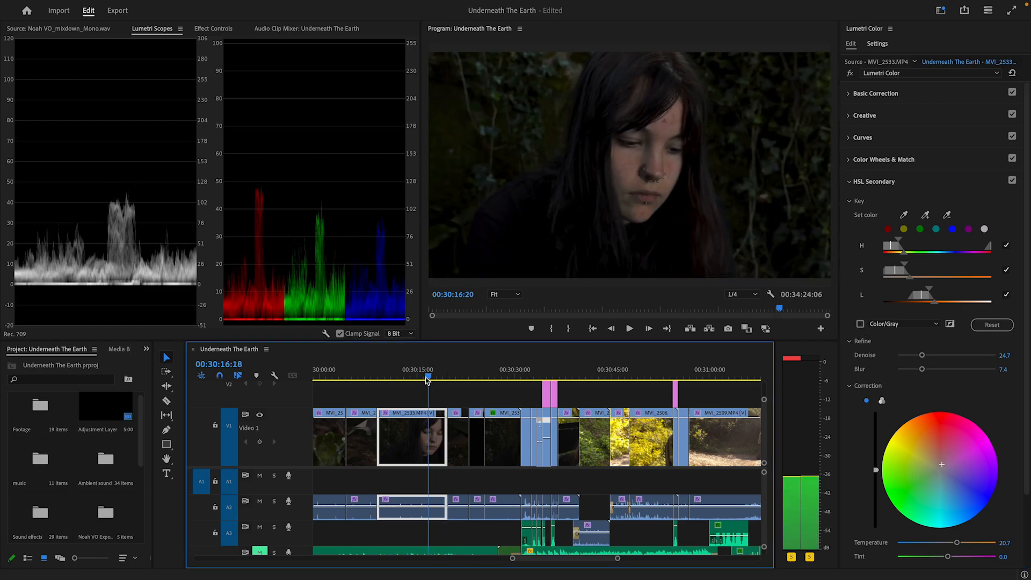
left_click(860, 325)
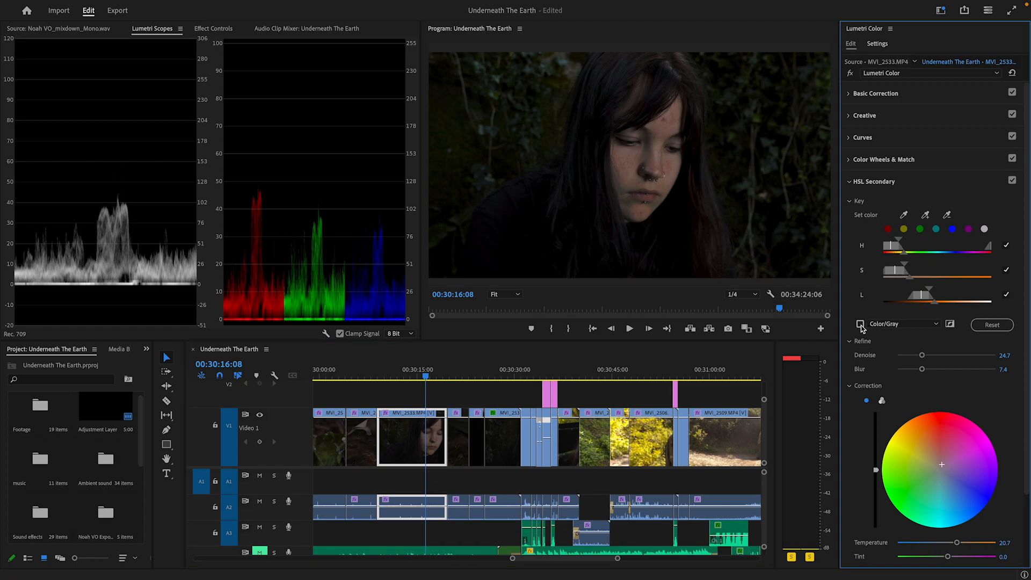
left_click(860, 324)
left_click(860, 324)
left_click(860, 324)
mouse_move(426, 375)
left_mouse_down()
mouse_move(461, 375)
mouse_move(427, 374)
mouse_move(459, 374)
mouse_move(440, 370)
left_mouse_up()
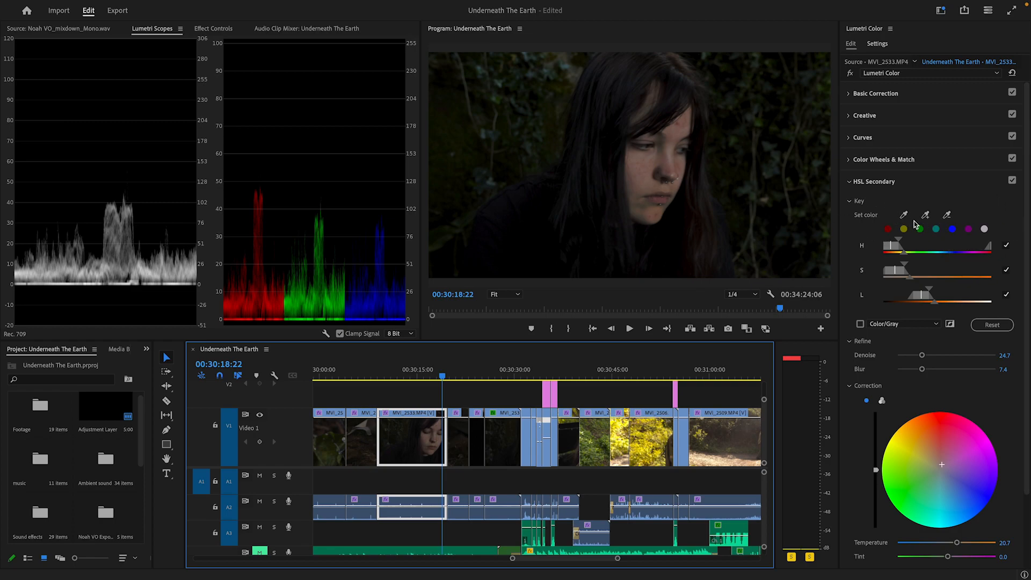
Step: Select the fairy-lights clip MVI_2534 at 00:30:21:11 and preview its HSL Secondary Color/Gray key mask
left_click(459, 375)
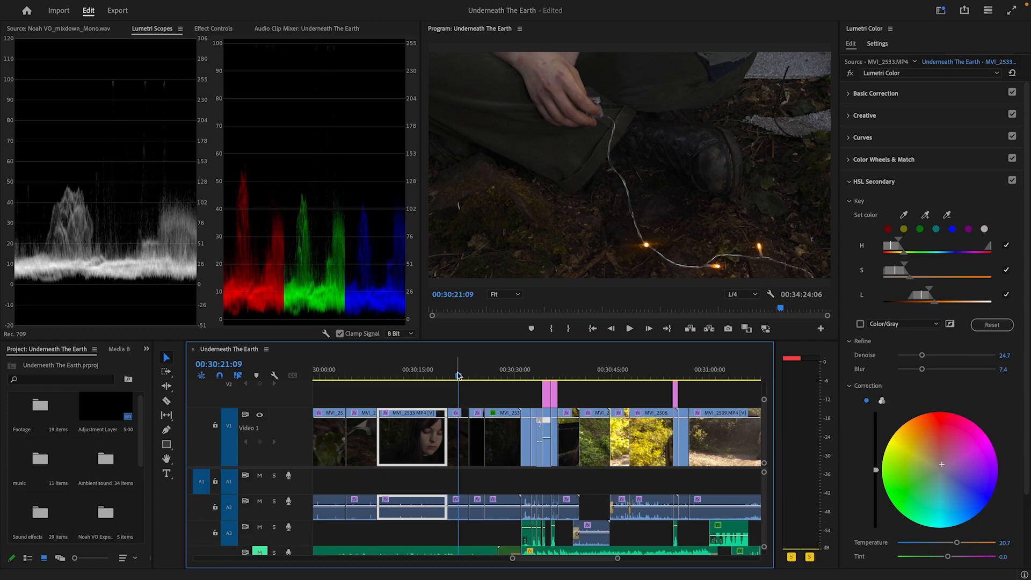
left_click_drag(459, 375, 459, 375)
left_click(457, 430)
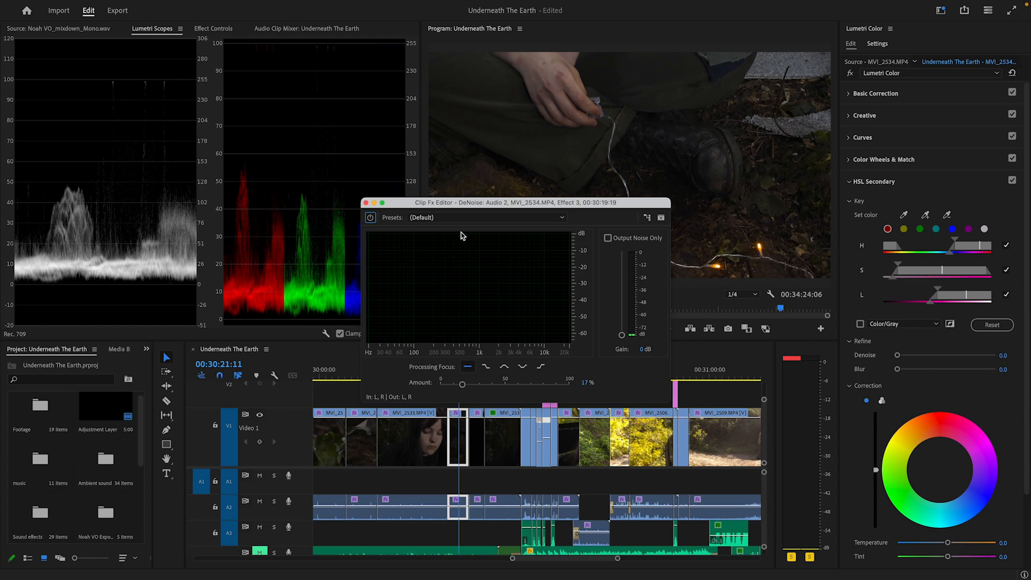
left_click(365, 203)
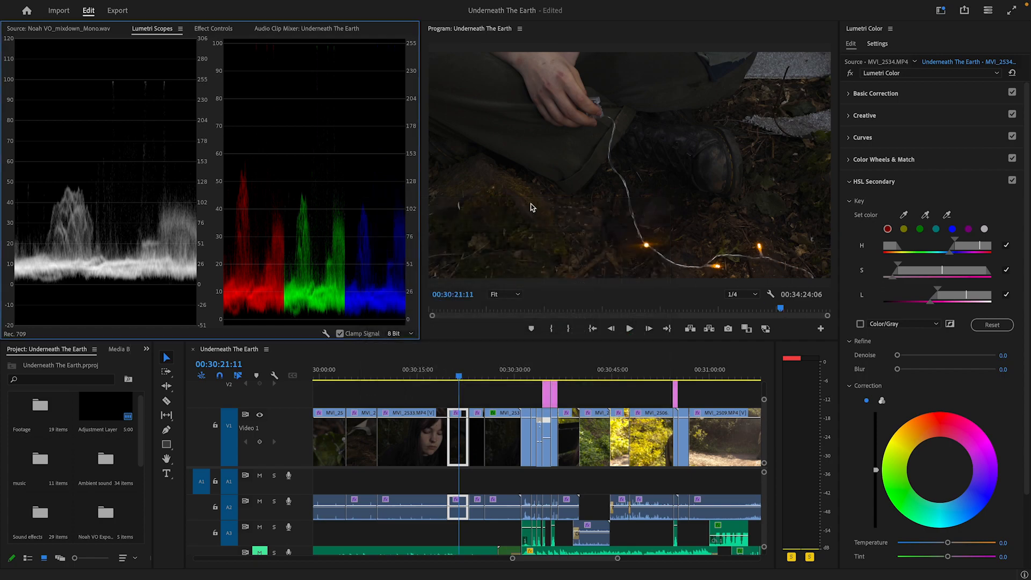
left_click(860, 325)
left_click(860, 324)
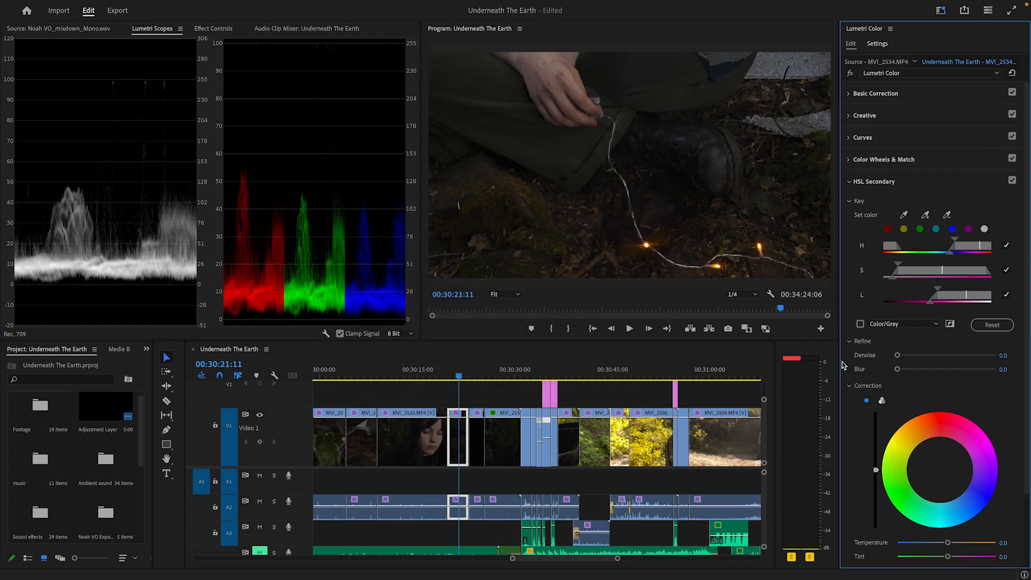
Step: Try an HSL Secondary temperature of 100 on the MVI_2534 clip and undo it
left_click_drag(946, 544, 1029, 539)
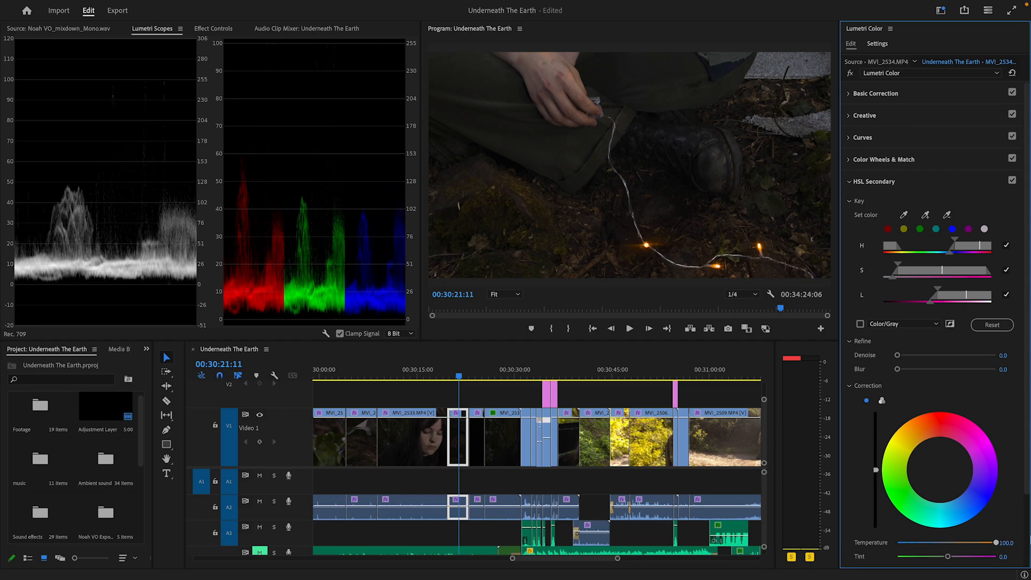
key("super+z")
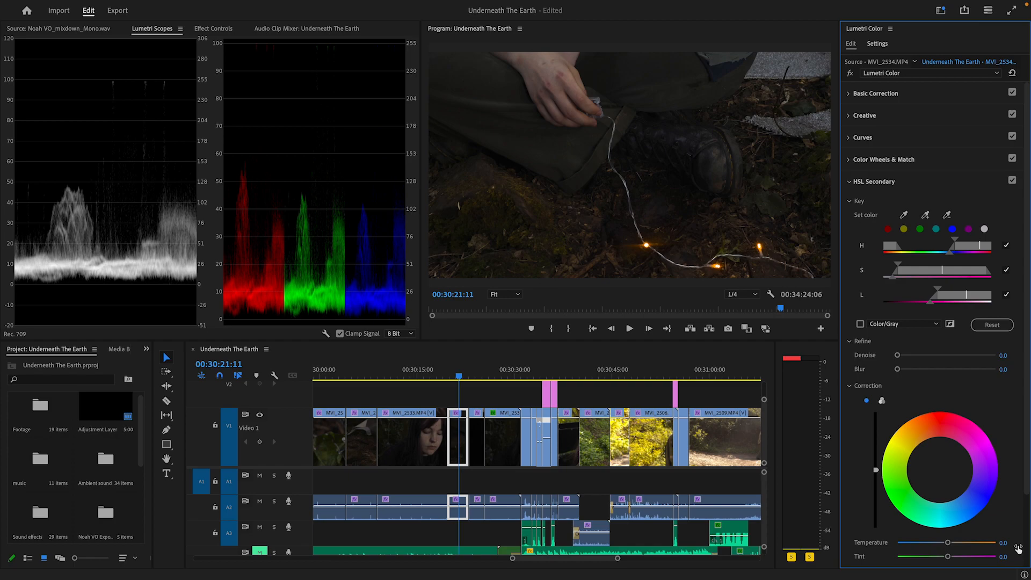
Step: Scrub and play through the whip-motion cuts, stopping on the ivy-covered tree shot at 00:30:32:19
left_click(475, 378)
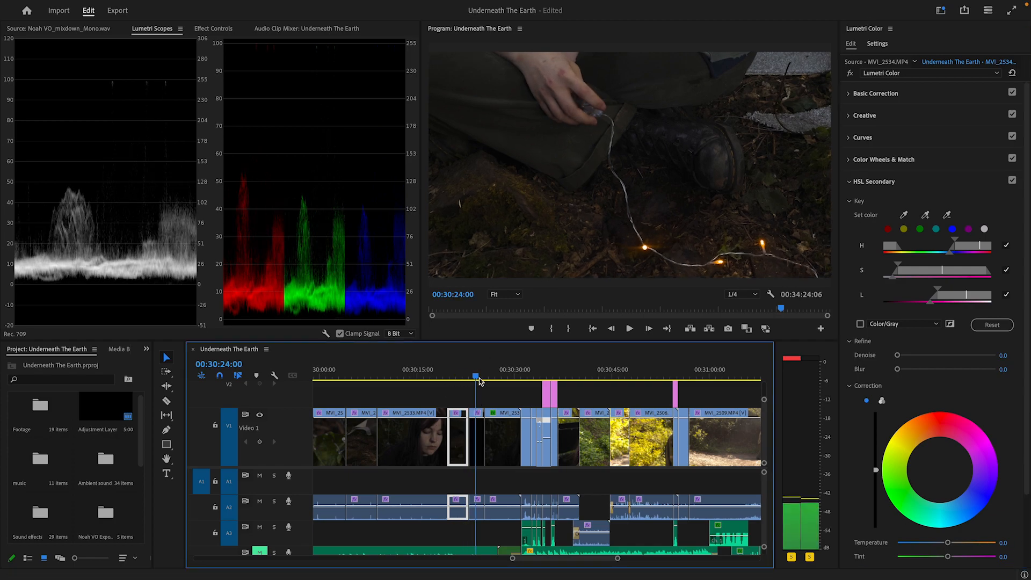
left_click_drag(480, 381, 549, 393)
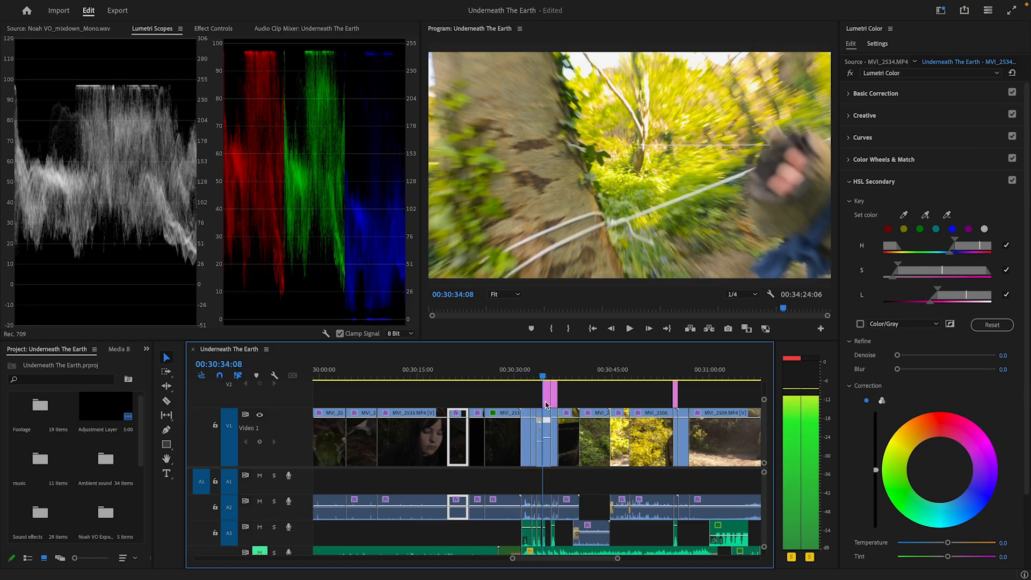
key("Up")
key("Up")
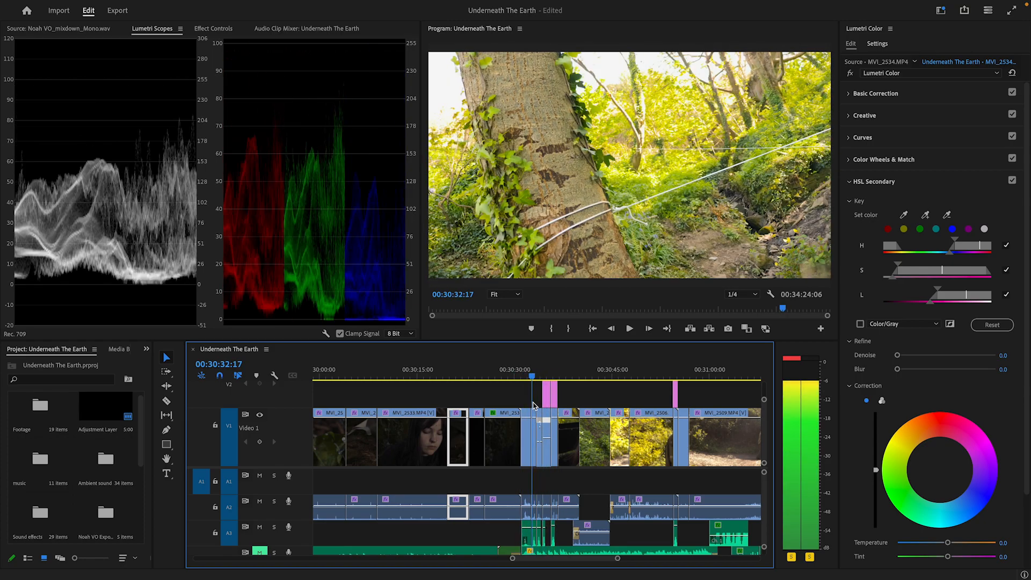
key("space")
key("space")
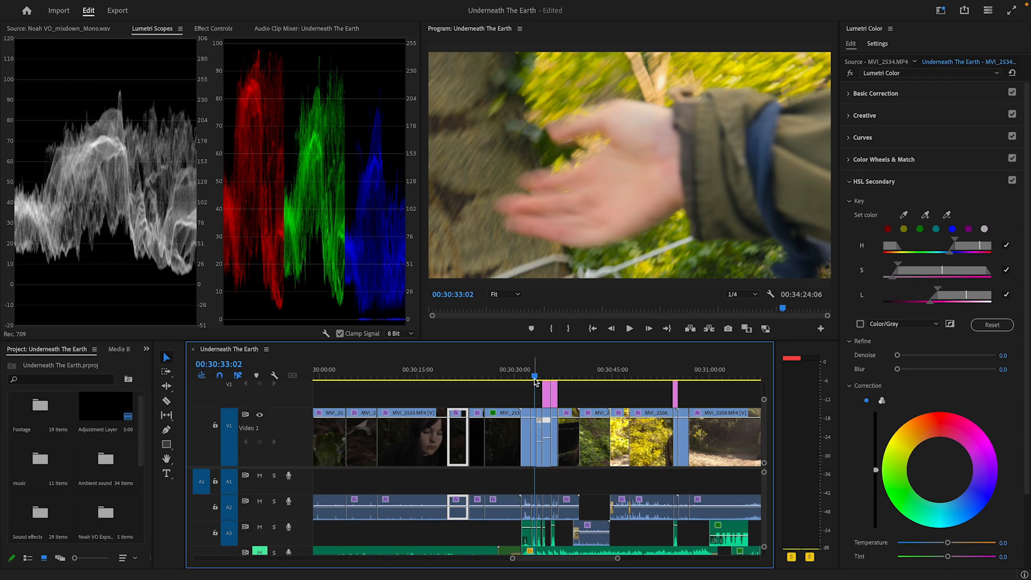
left_click_drag(534, 376, 533, 378)
Step: Display the MVI_2542 tree clip's effect controls and compare the shot with Lumetri Color off and on
left_click(535, 442)
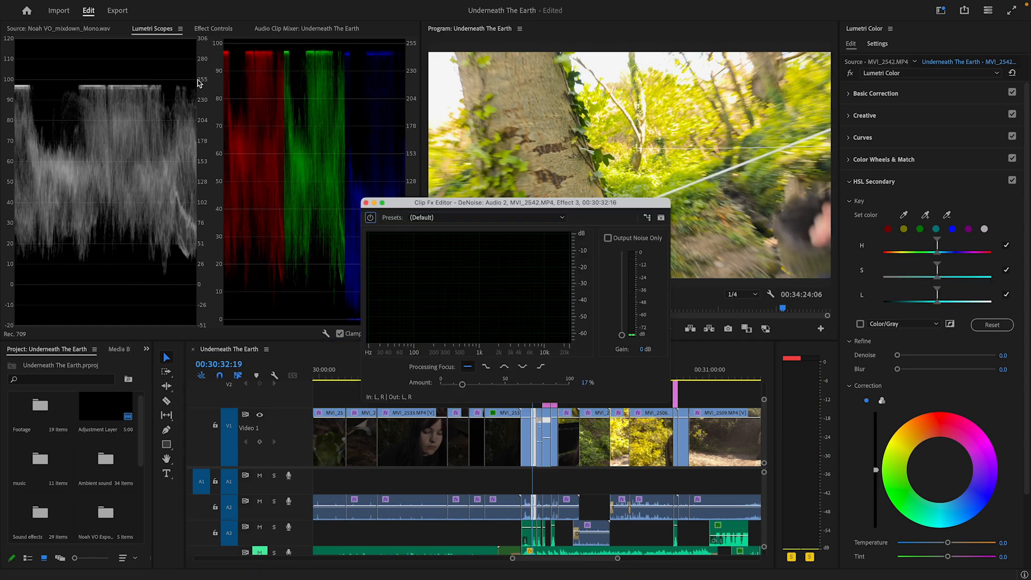
left_click(212, 29)
left_click(367, 203)
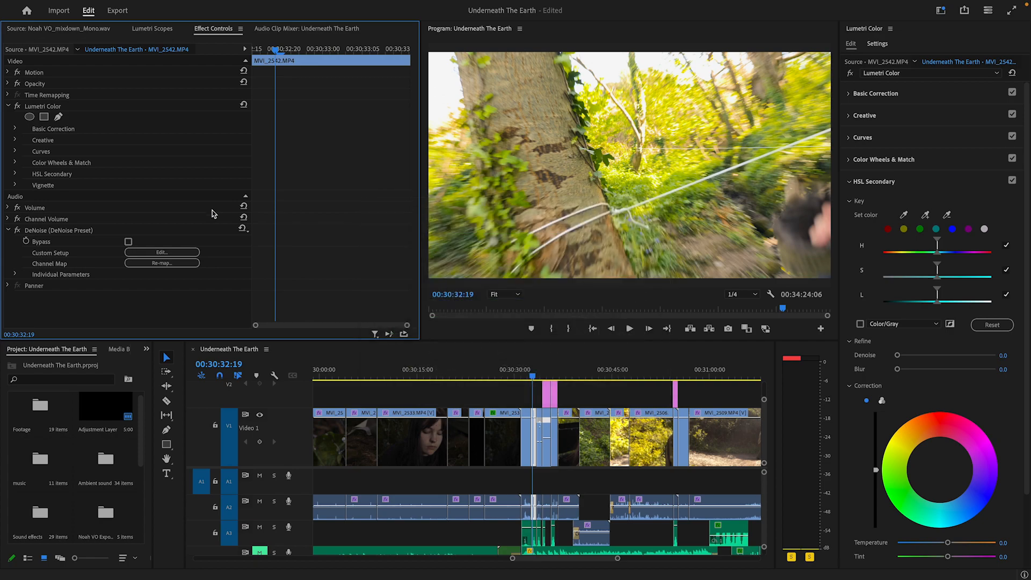
left_click(17, 106)
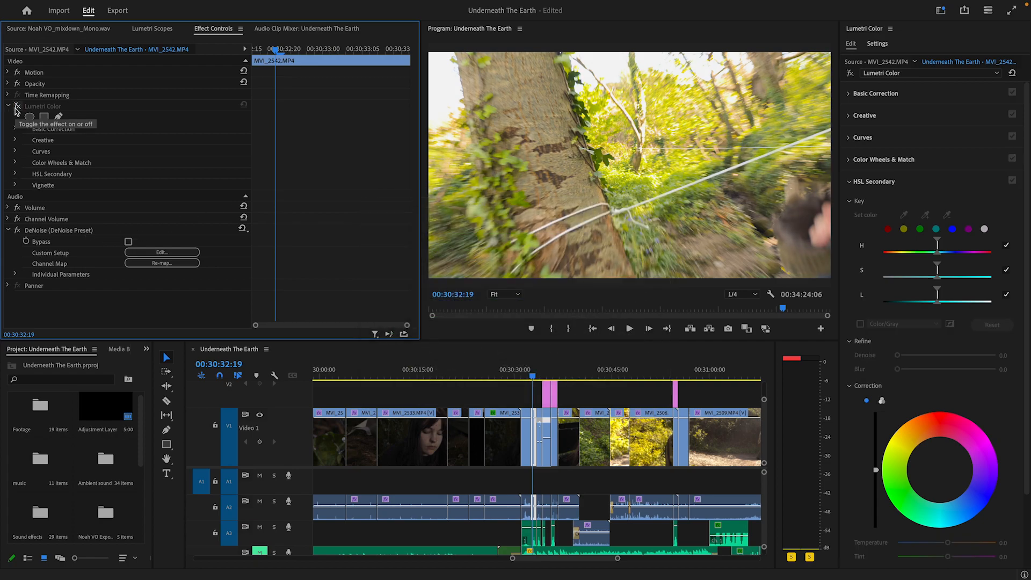
left_click(17, 106)
left_click(17, 106)
left_click(17, 107)
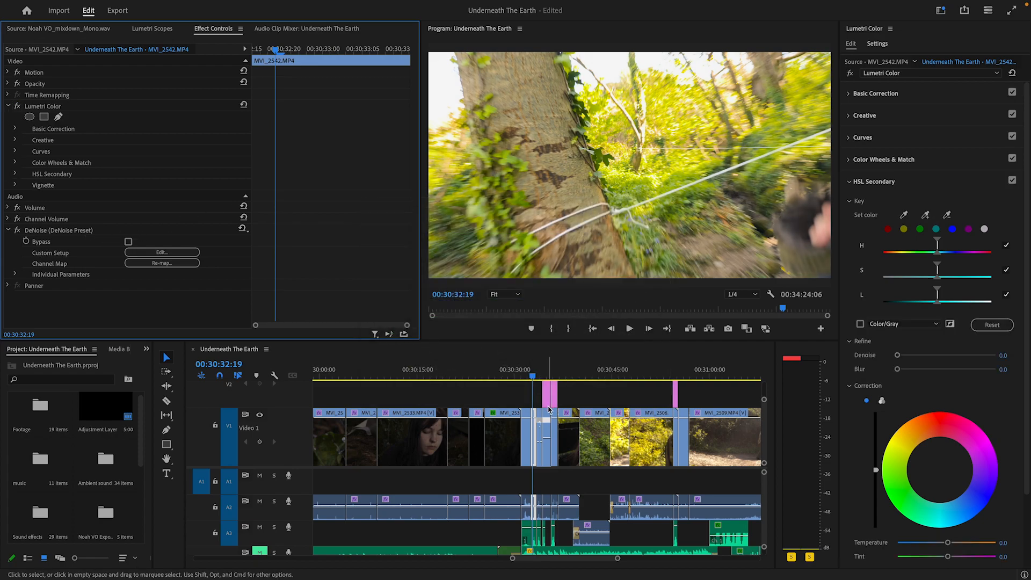
Step: Compare the MVI_2540 jacket shot at 00:30:31:04 with its Lumetri Color effect off and on
left_click(521, 375)
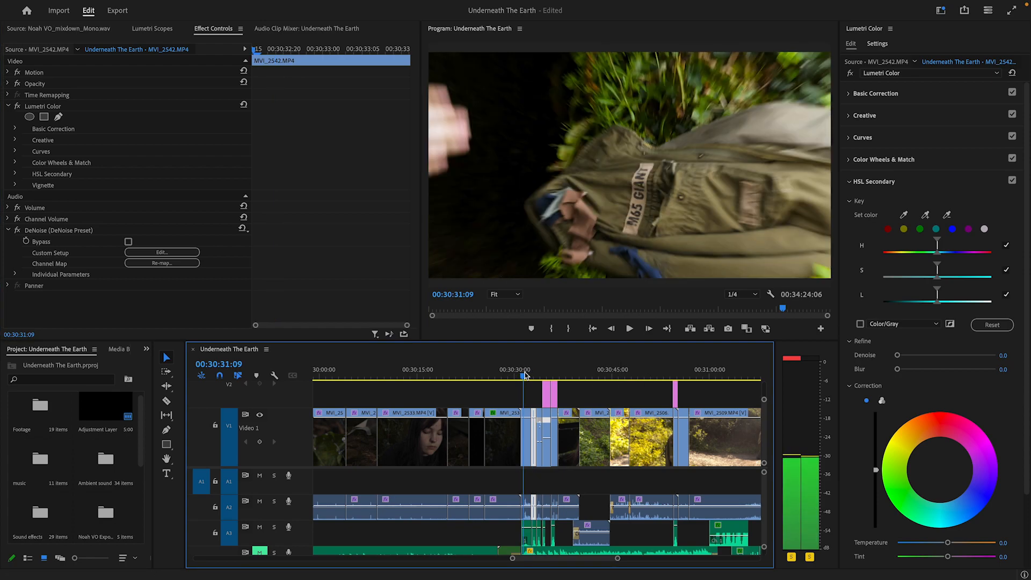
left_click(525, 447)
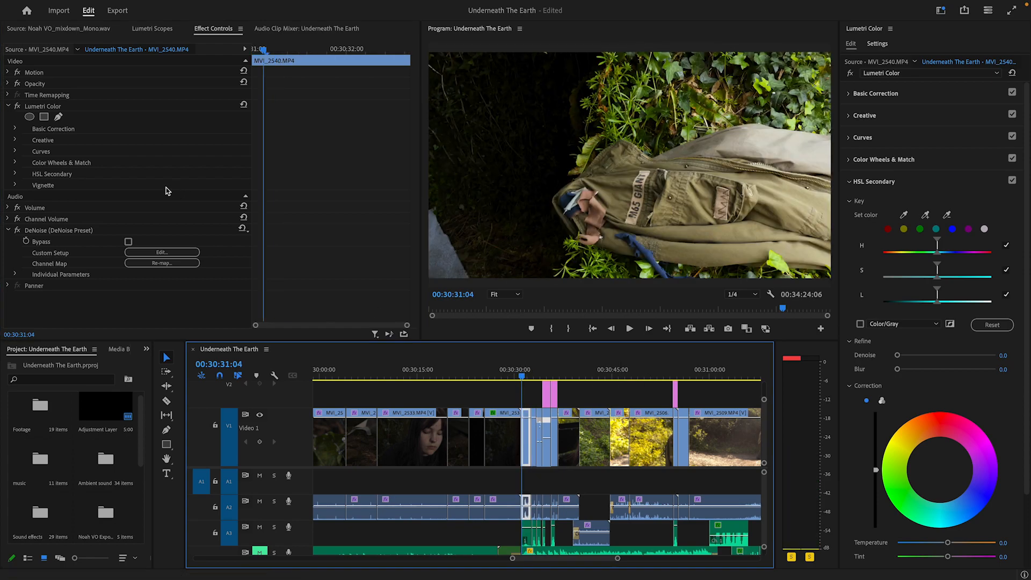
left_click(17, 105)
left_click(17, 105)
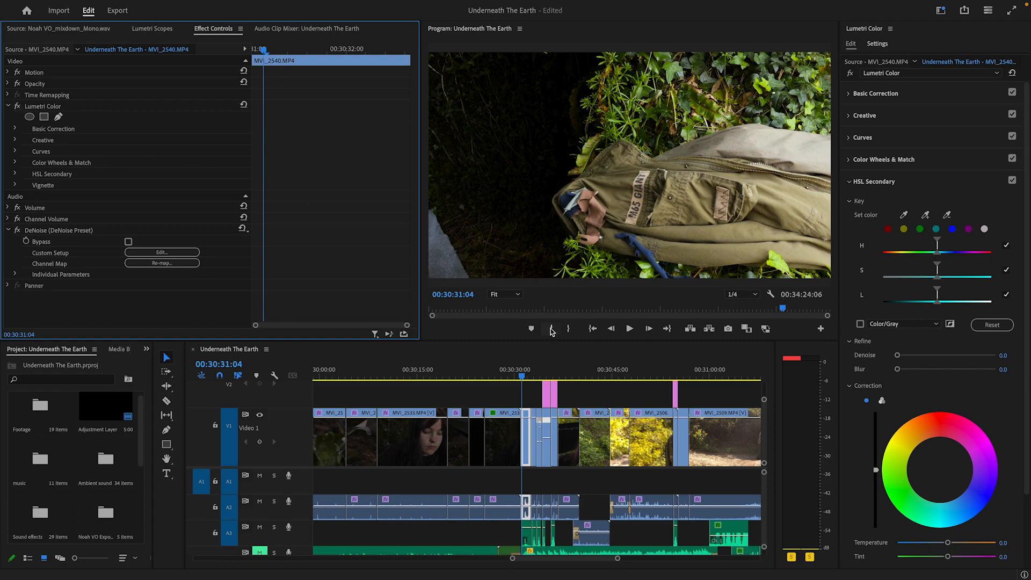
Step: Scrub ahead to the hillside path clip MVI_2406 at 00:31:41:04 and preview its HSL Secondary Color/Gray key mask
left_click(554, 374)
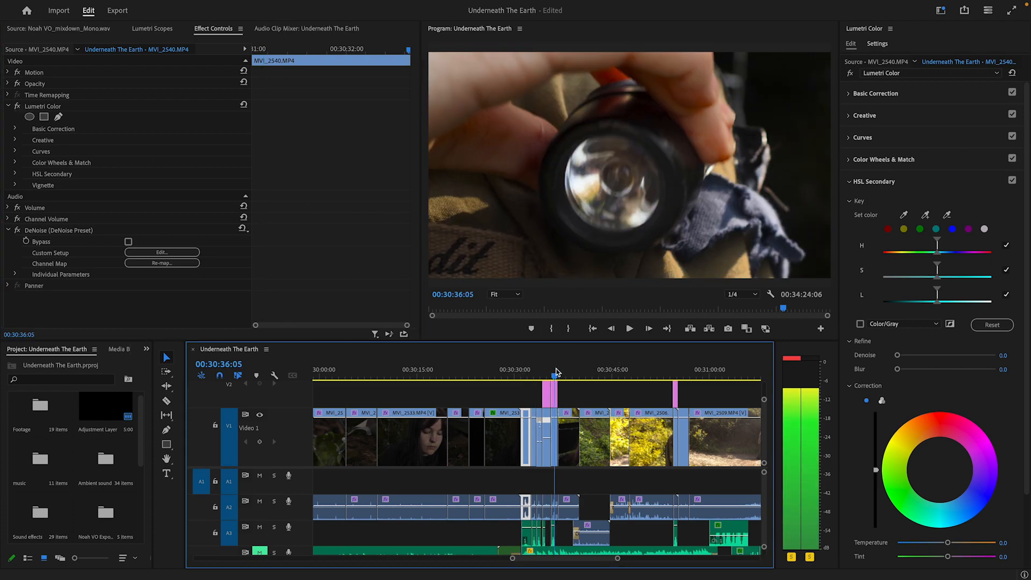
left_click_drag(556, 371, 595, 413)
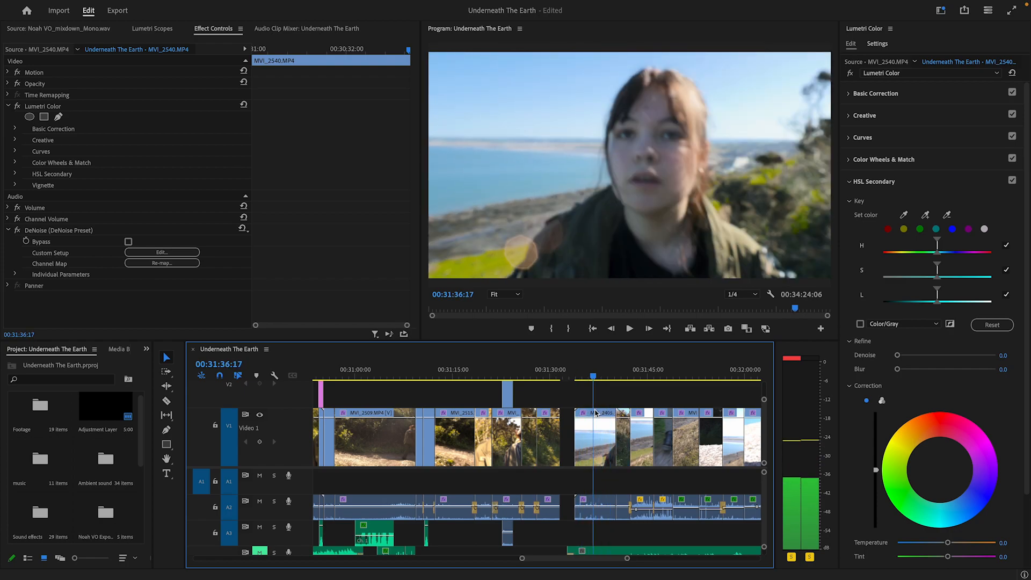
left_click(621, 377)
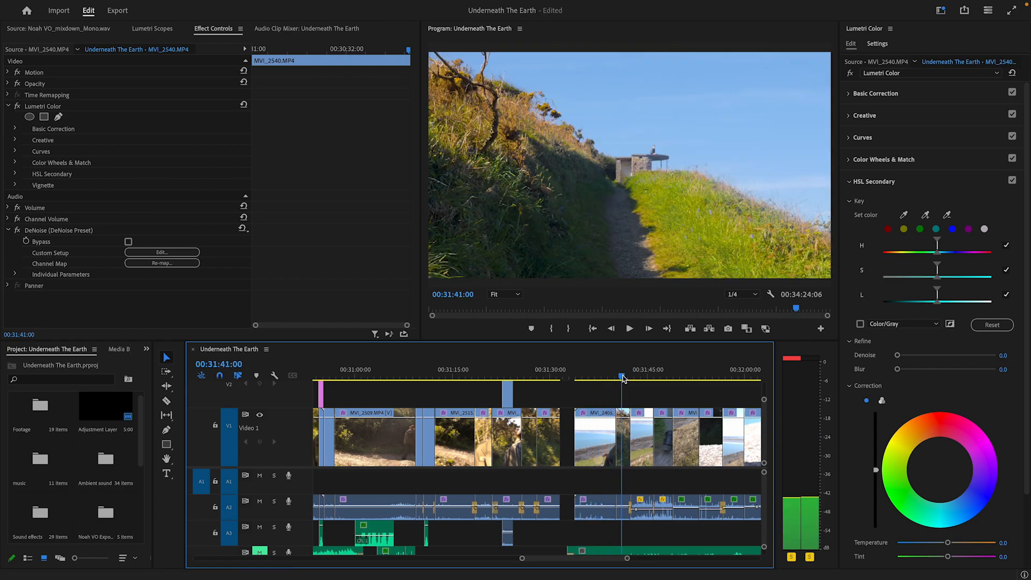
left_click_drag(623, 378, 623, 383)
left_click(628, 431)
left_click(625, 436)
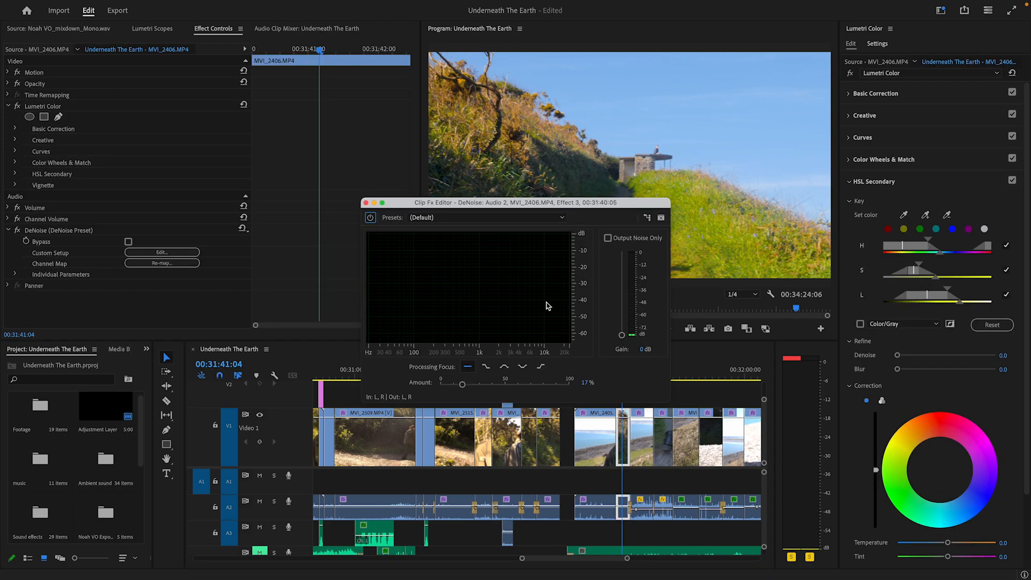
left_click(366, 203)
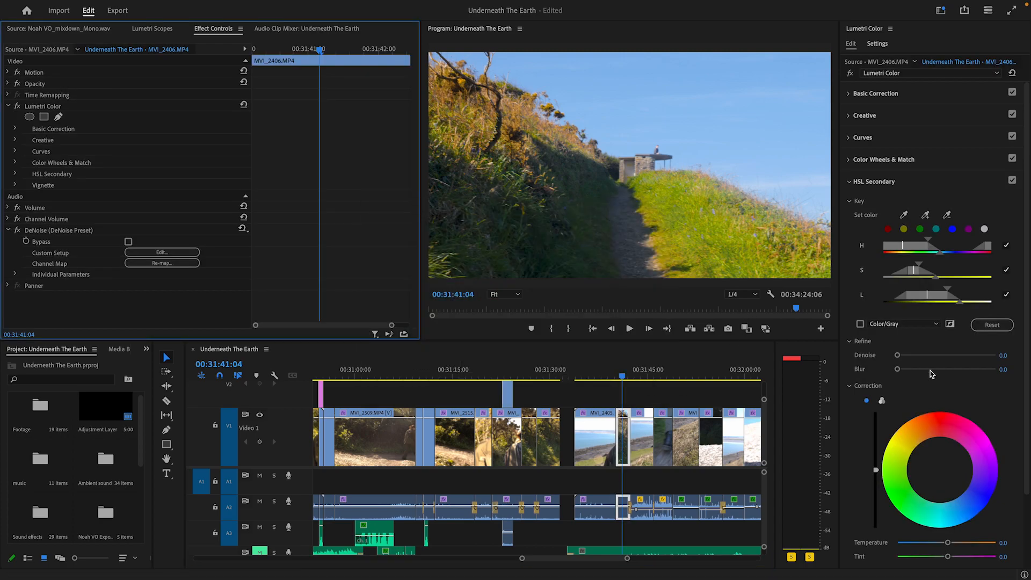
left_click(860, 324)
left_click(860, 326)
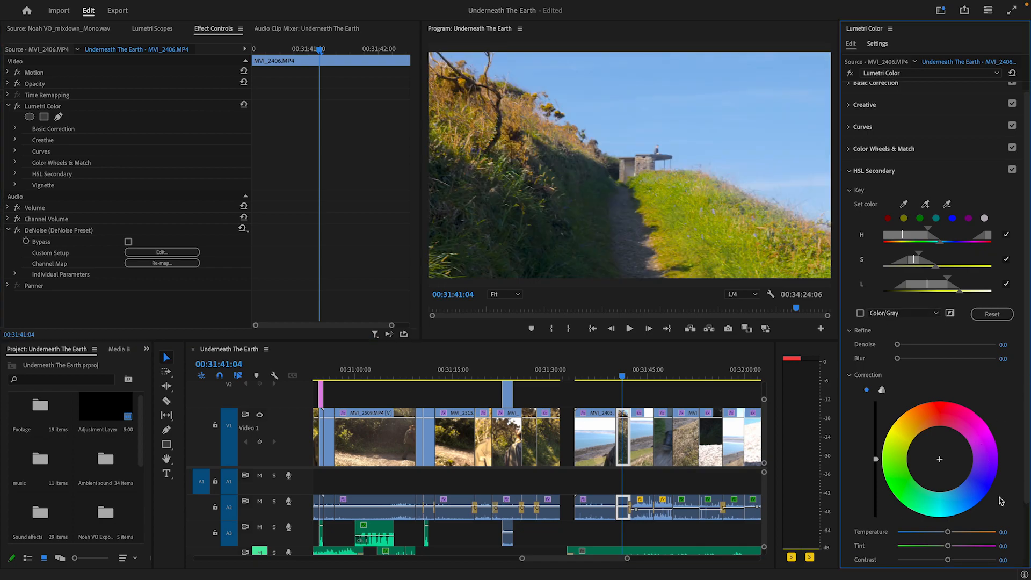
Step: Set the HSL Secondary correction's saturation to 200 and raise its temperature slightly
scroll(1007, 496, "down", 3)
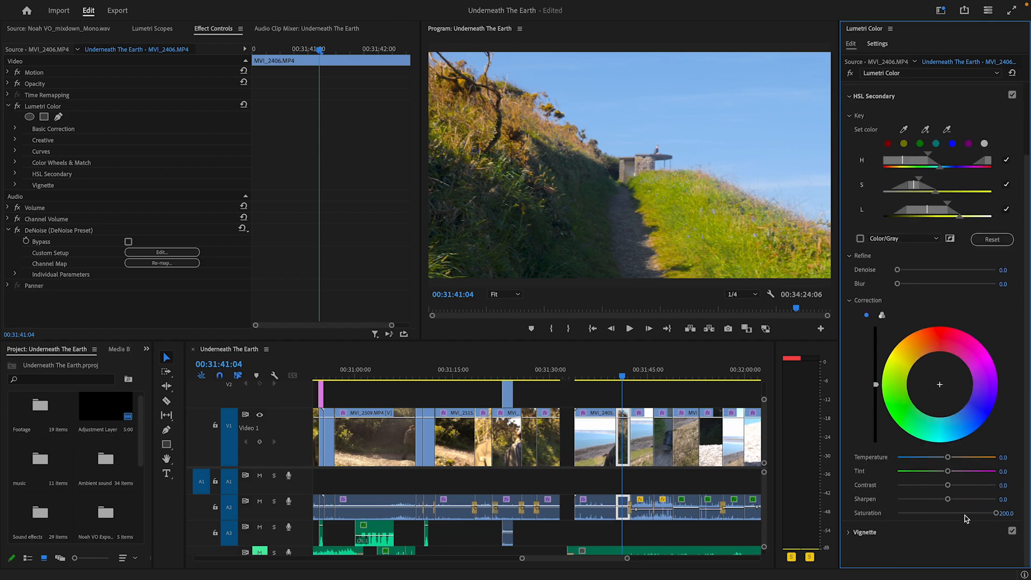
left_click_drag(997, 513, 1030, 507)
left_click_drag(948, 457, 964, 460)
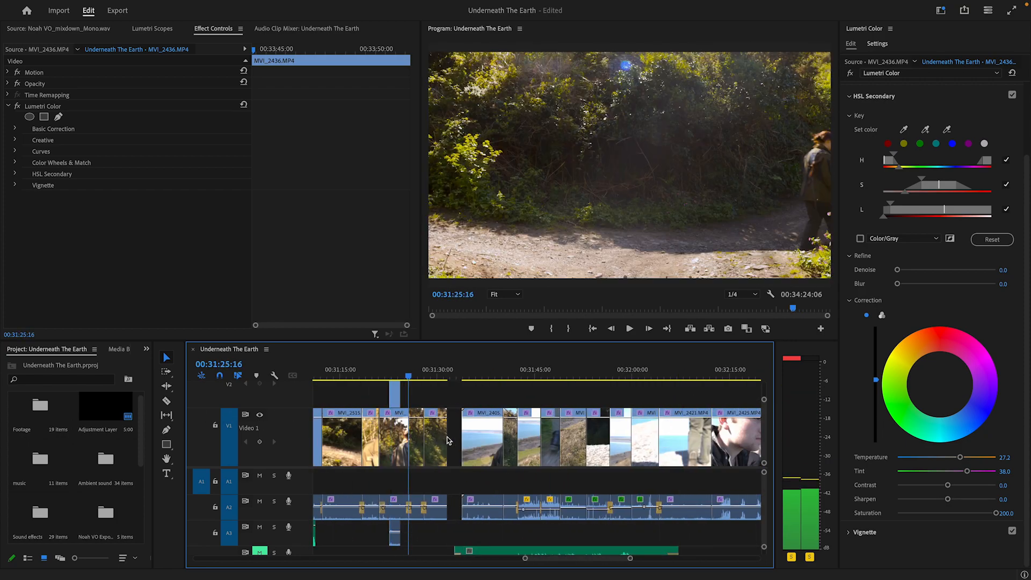
Step: Scrub ahead to the two-person shot MVI_2435 at 00:33:24:06 and check its HSL Secondary Color/Gray key mask
left_click(539, 433)
left_click_drag(538, 431, 635, 392)
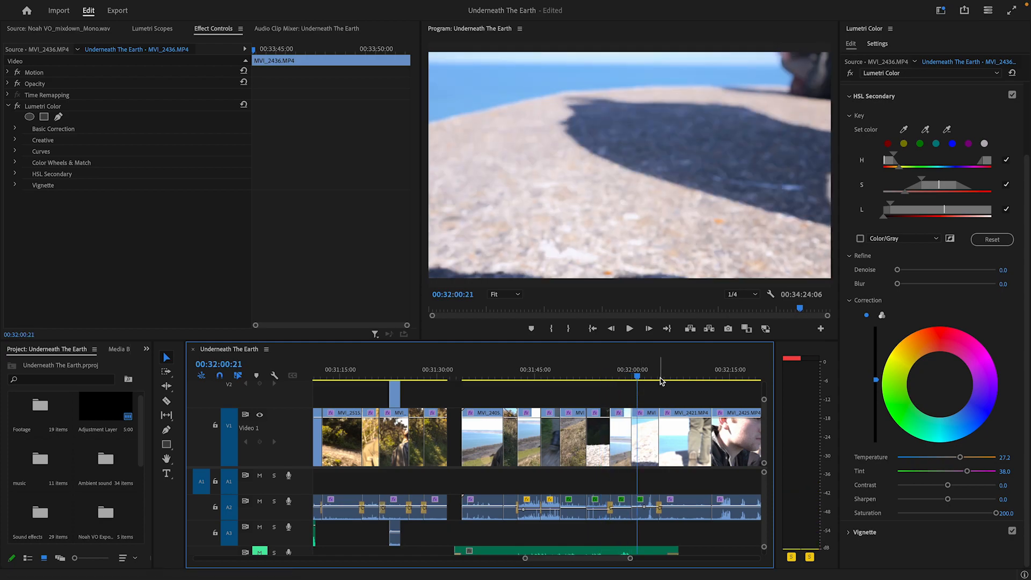
left_click(718, 374)
left_click_drag(739, 375, 639, 397)
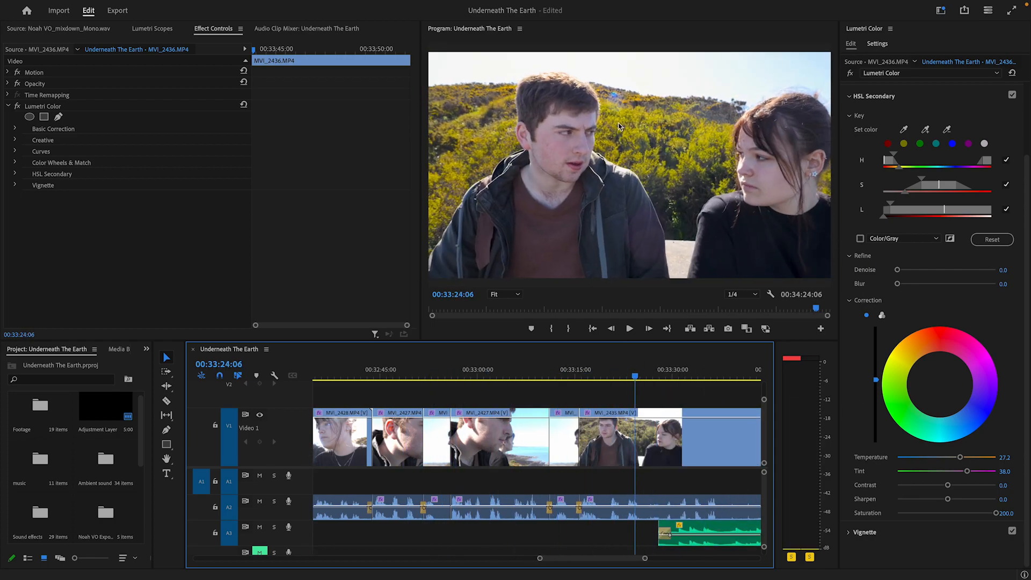
left_click(652, 441)
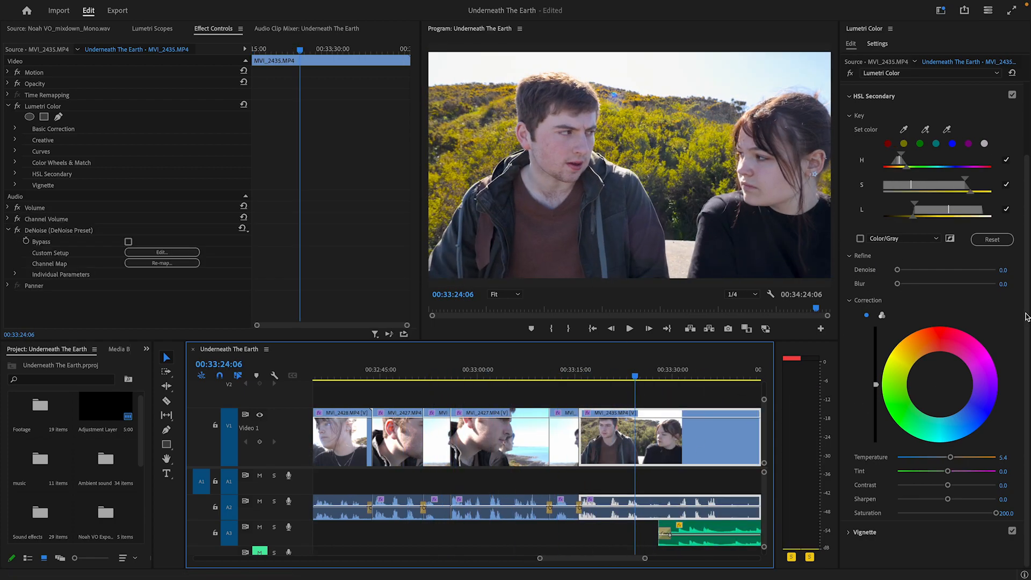
left_click(860, 238)
left_click(860, 238)
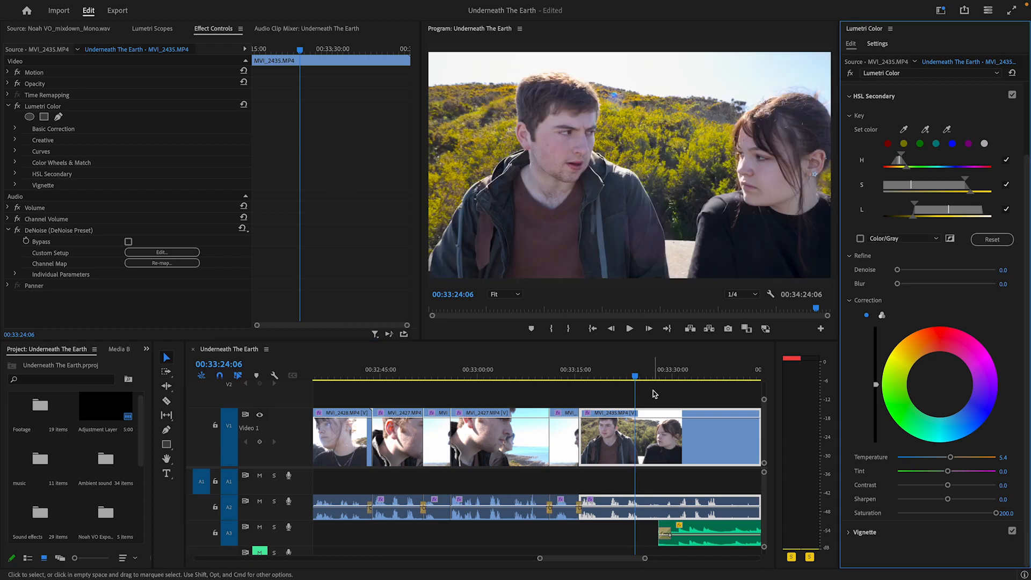
Step: Select the blossom clip MVI_2436 at 00:33:46:03 and compare the graded image with its Color/Gray key mask
left_click_drag(657, 374, 436, 456)
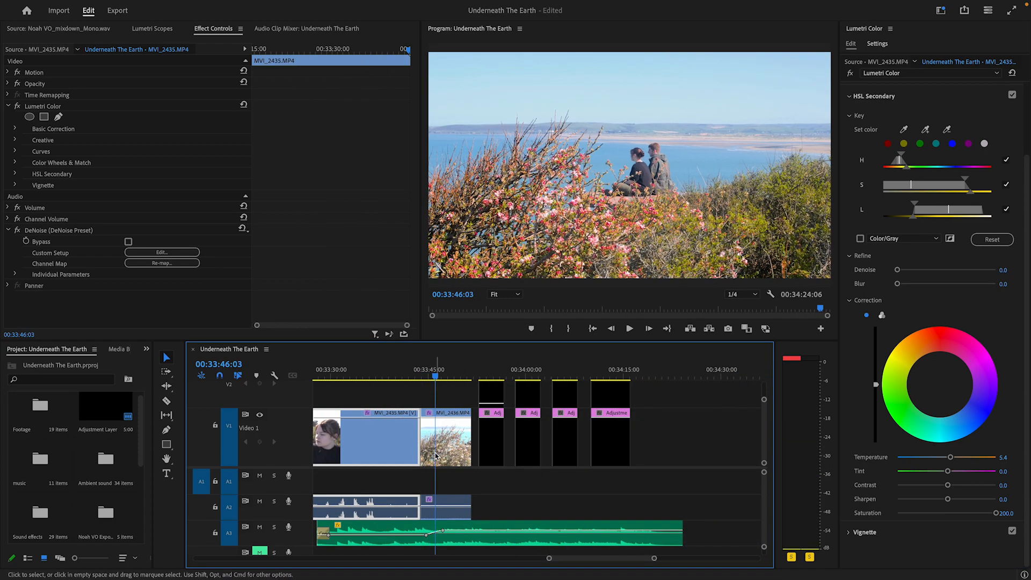
left_click(435, 456)
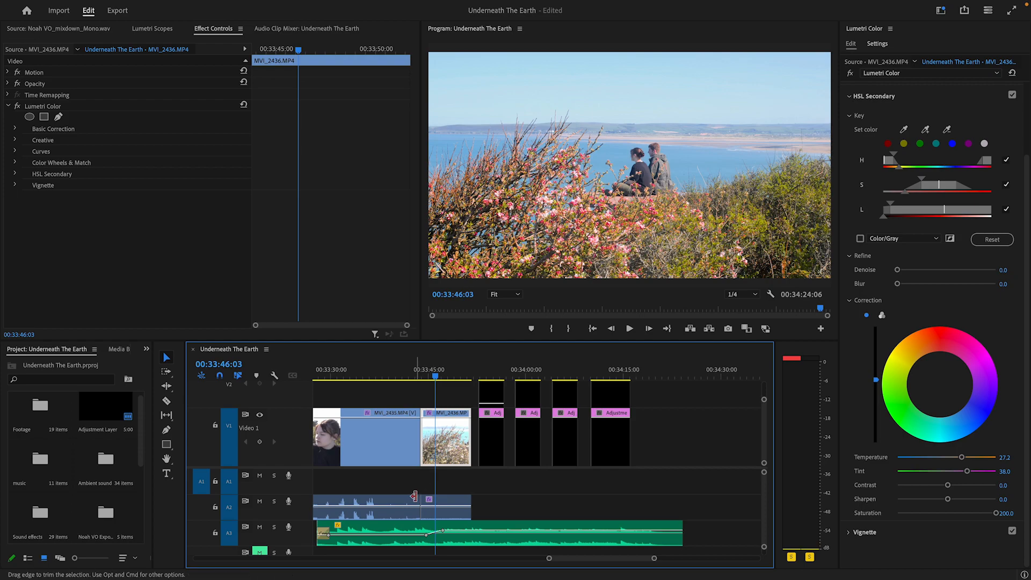
left_click(861, 245)
left_click(860, 239)
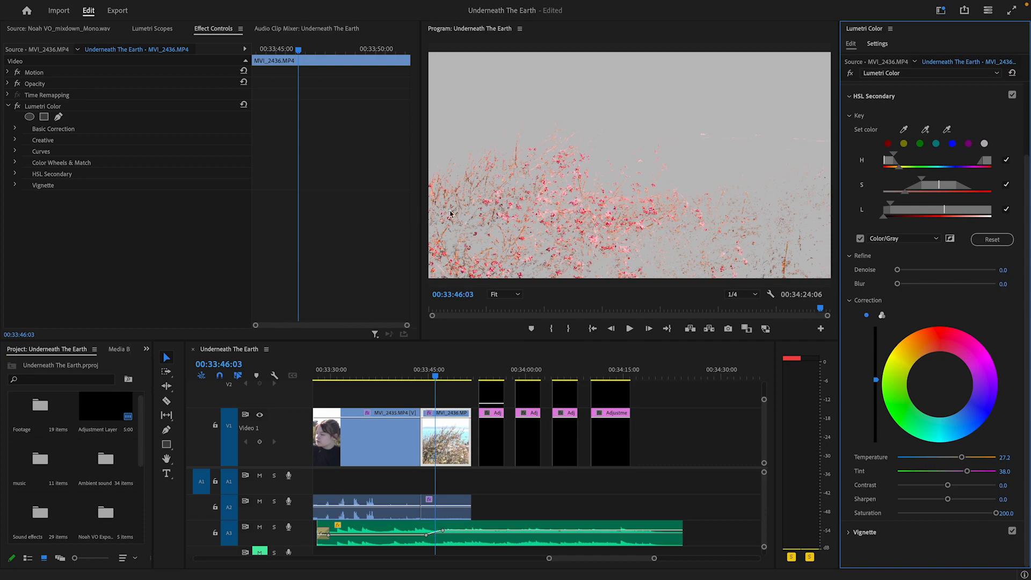
left_click(860, 239)
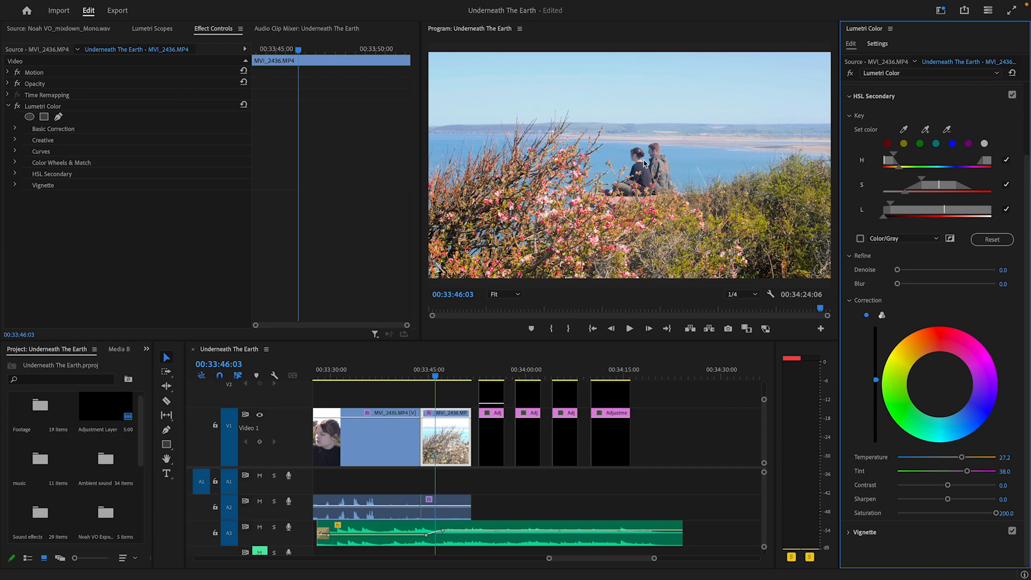
left_click(860, 238)
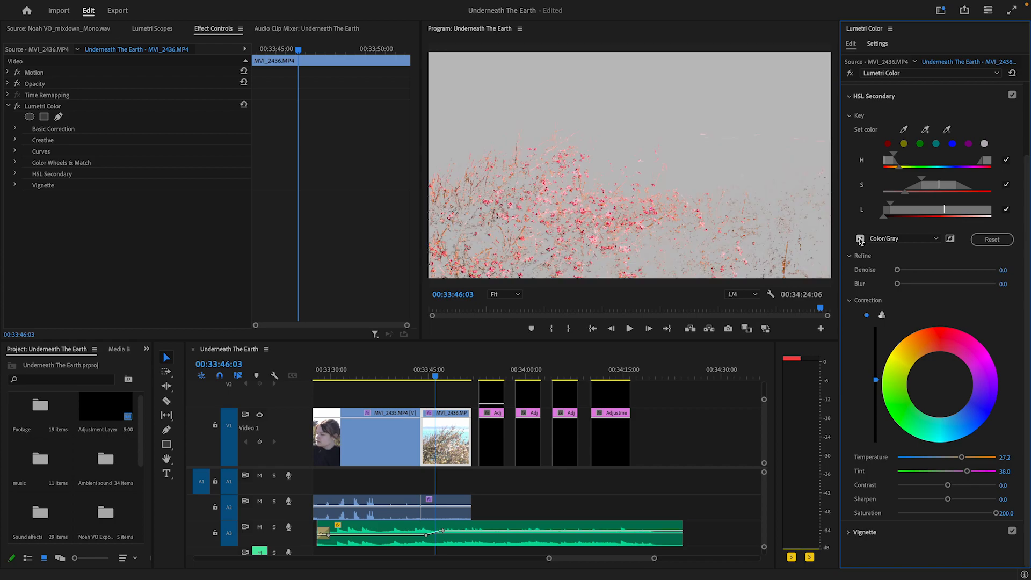
left_click(859, 238)
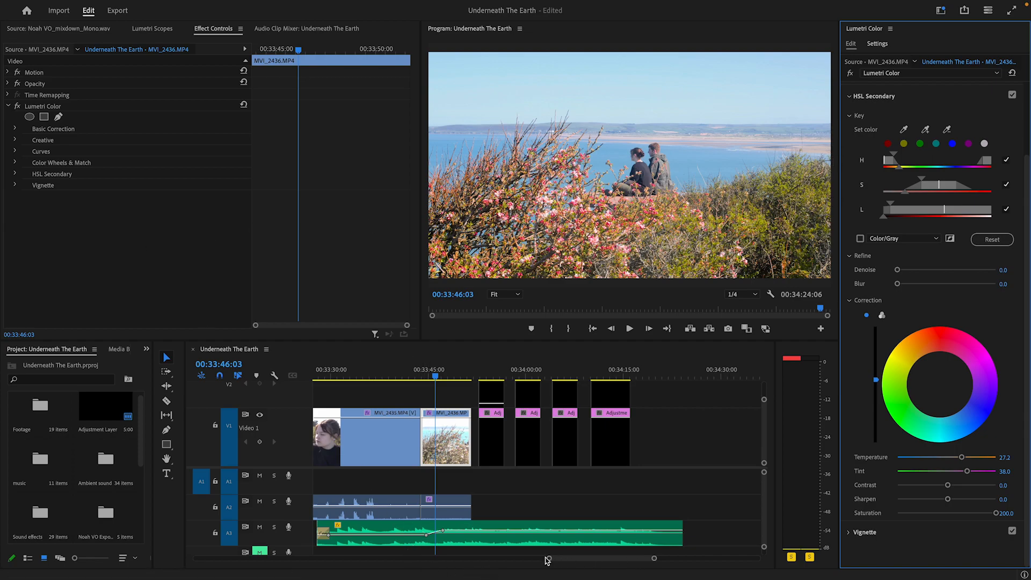
Step: Return to the sequence start and compare the leaf shot with the Video 3 adjustment layer track hidden and shown
left_click_drag(548, 560, 215, 555)
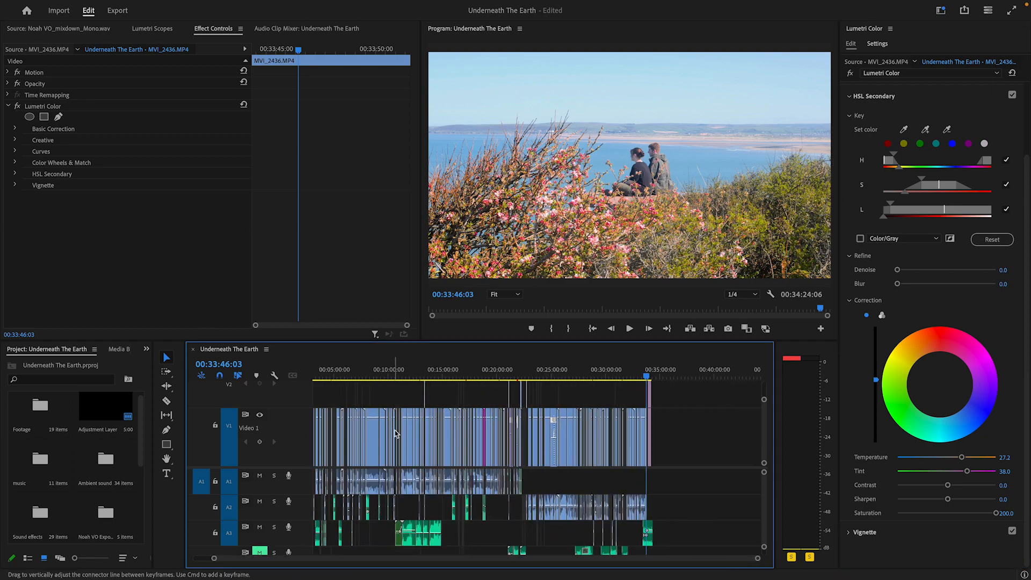
scroll(414, 449, "up", 3)
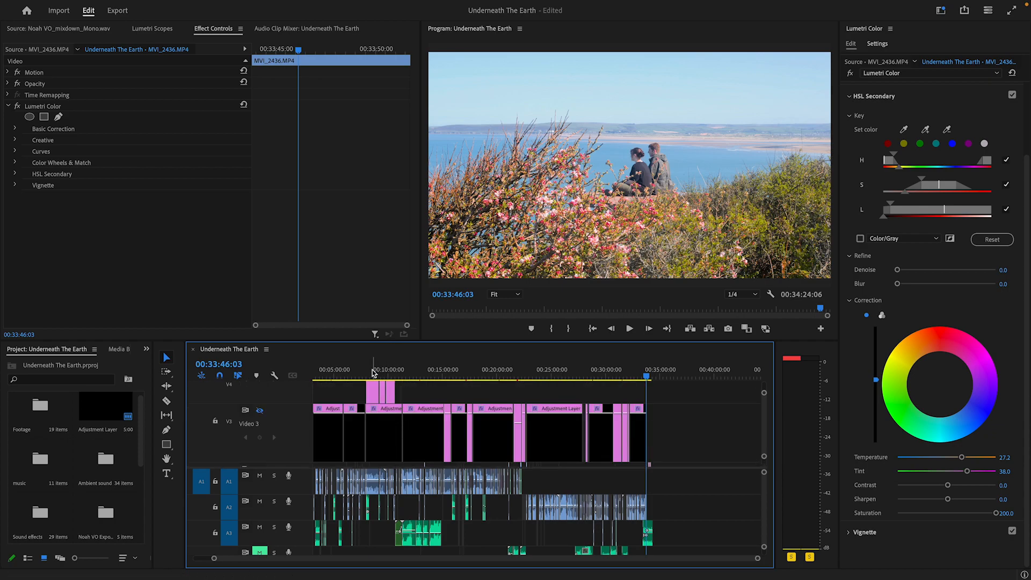
key("Home")
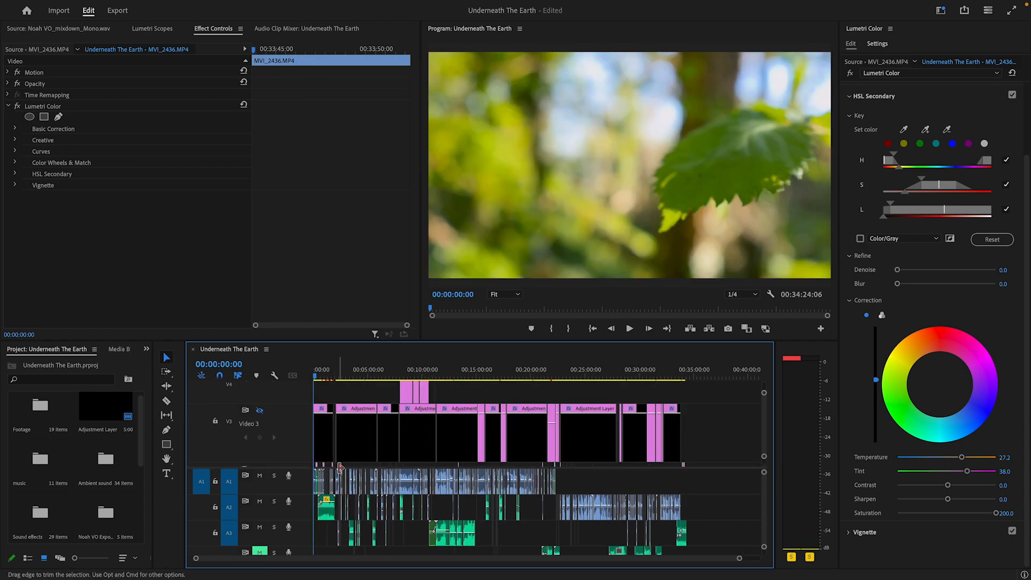
scroll(325, 438, "down", 4)
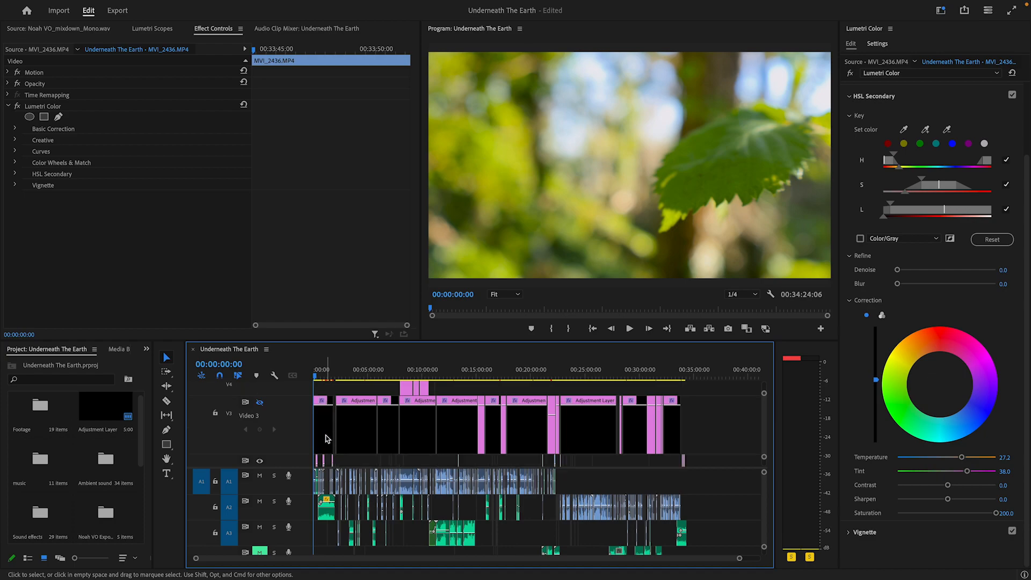
scroll(326, 438, "down", 1)
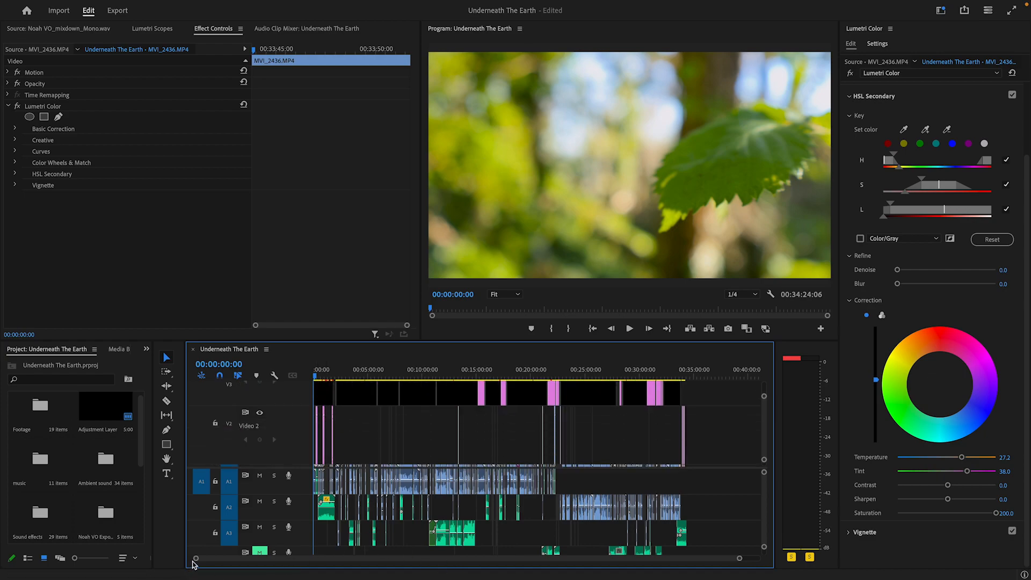
left_click_drag(195, 560, 409, 563)
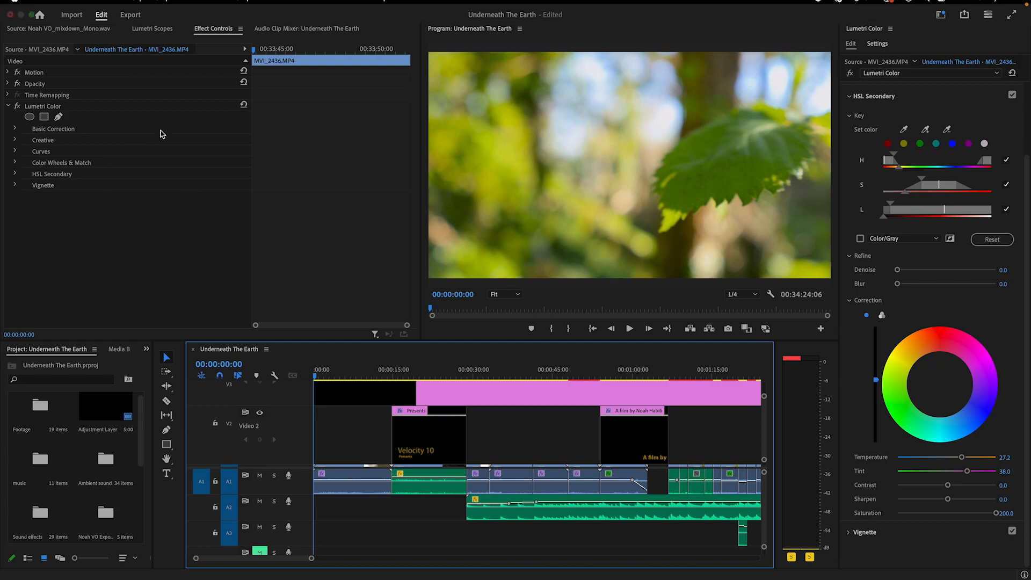
scroll(247, 422, "up", 3)
scroll(257, 427, "down", 1)
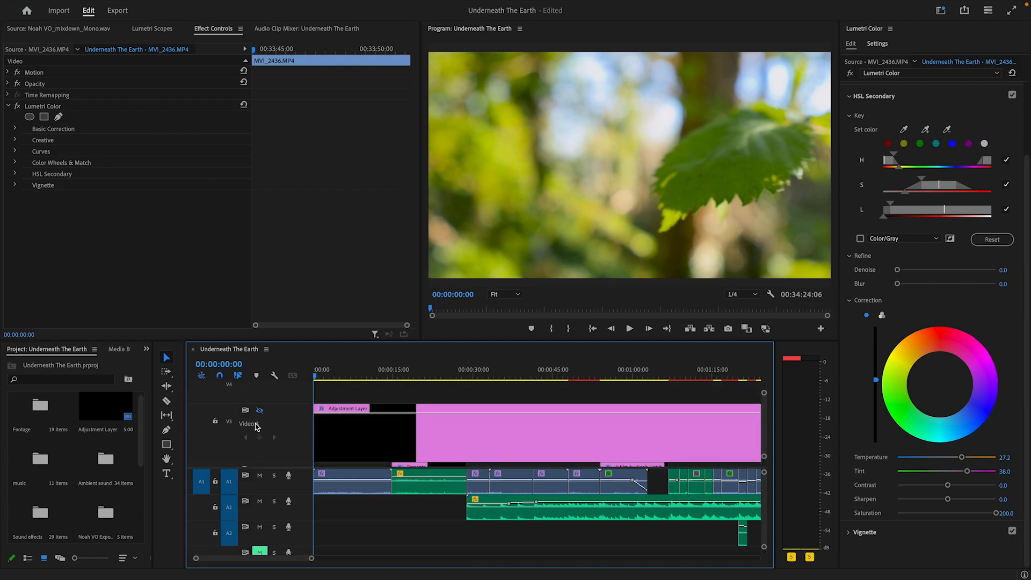
left_click(260, 411)
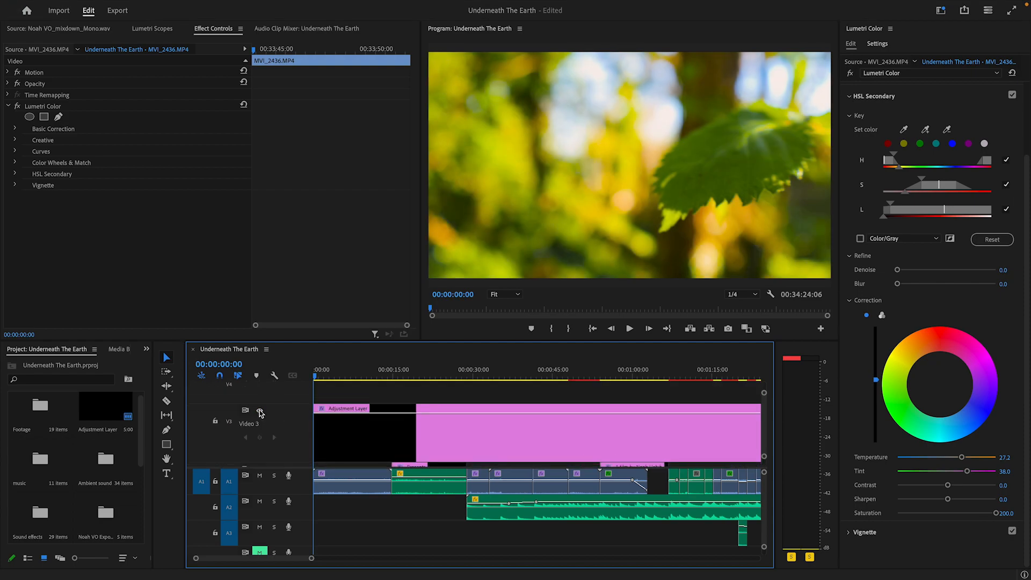
left_click(259, 411)
Step: Scrub to the seated forest shot at 00:08:12:15 and compare it with the Video 3 and Video 4 adjustment tracks off and on
left_click_drag(648, 375, 517, 393)
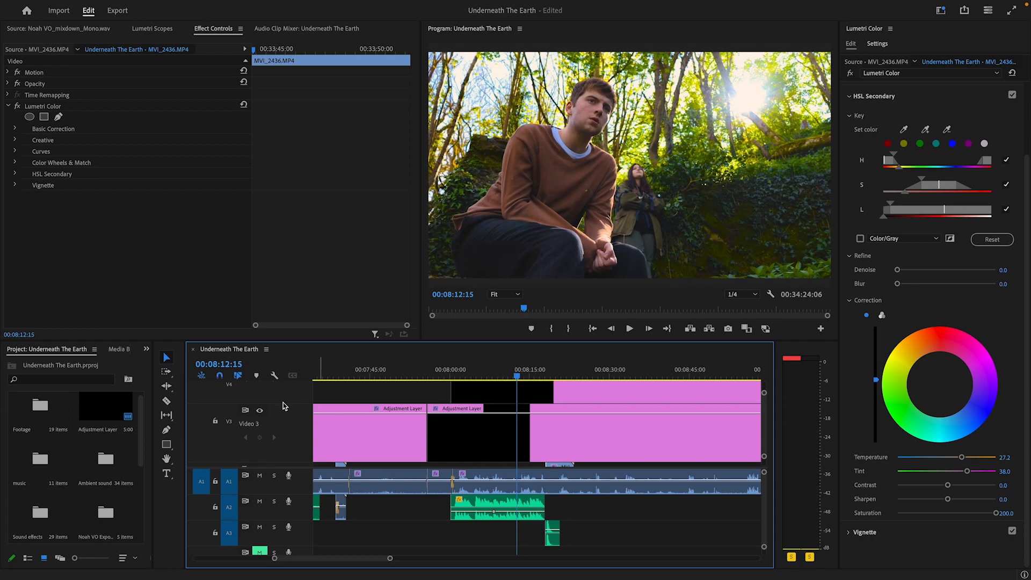
left_click(261, 411)
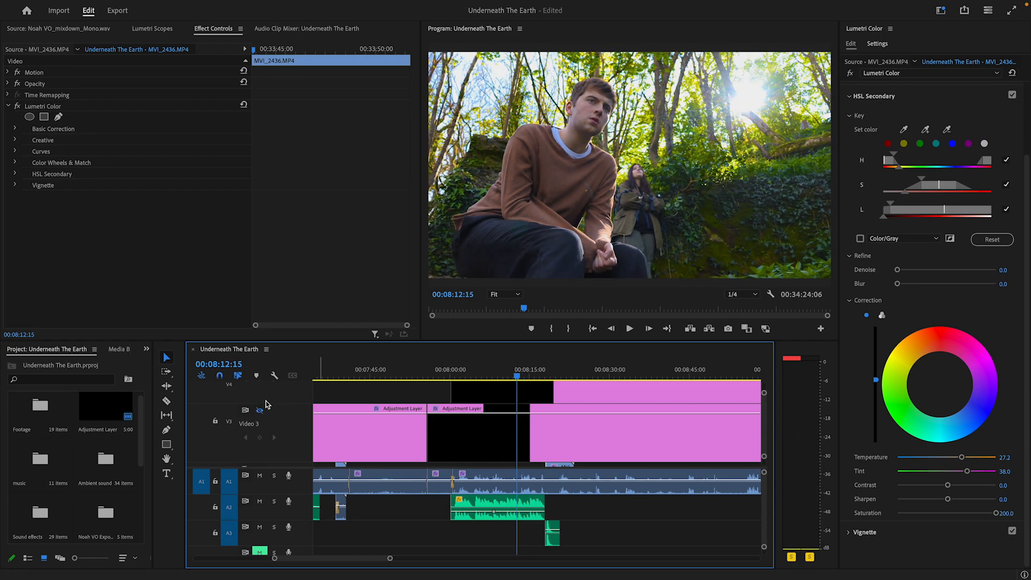
scroll(266, 403, "up", 3)
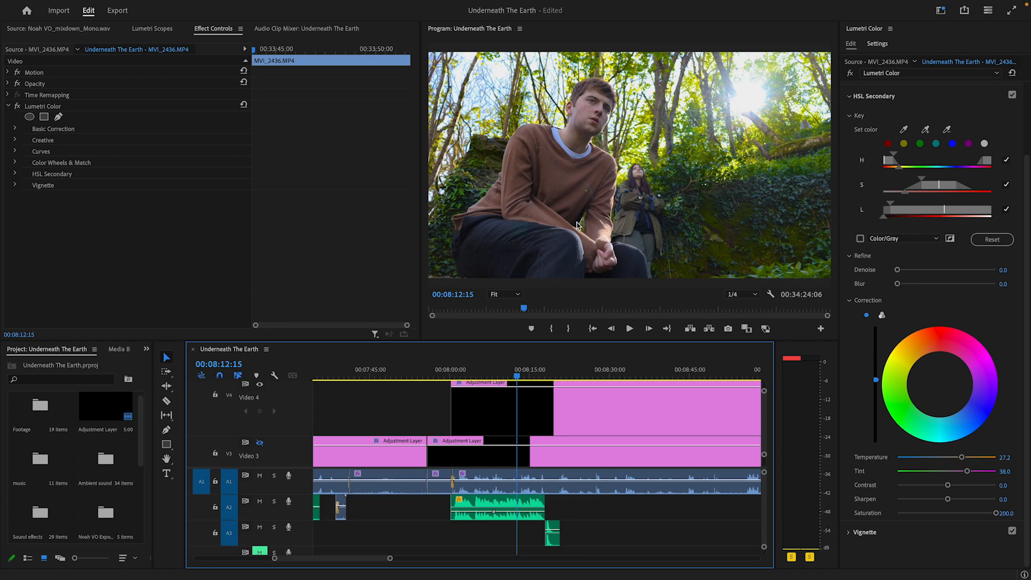
left_click(259, 384)
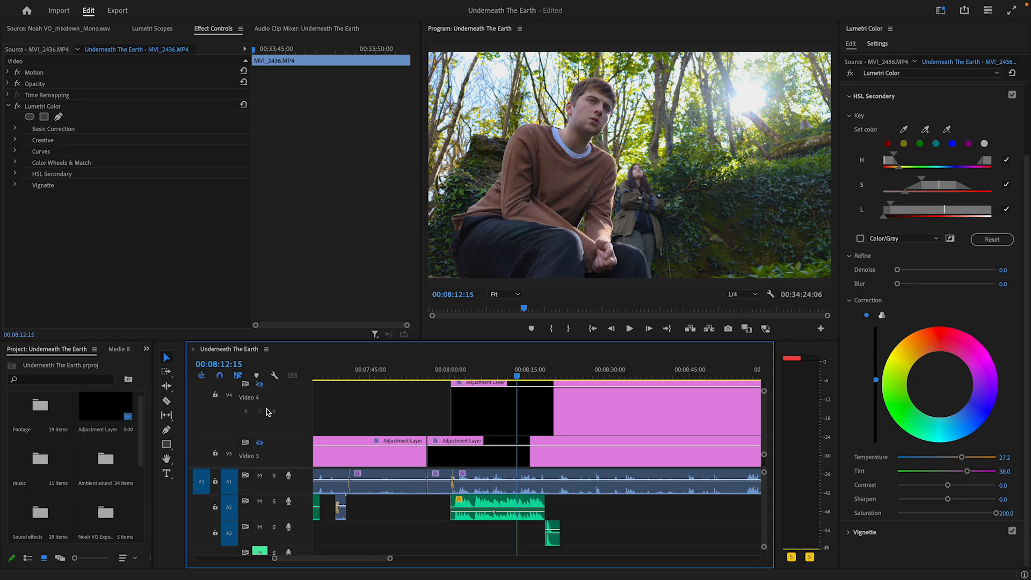
left_click(260, 442)
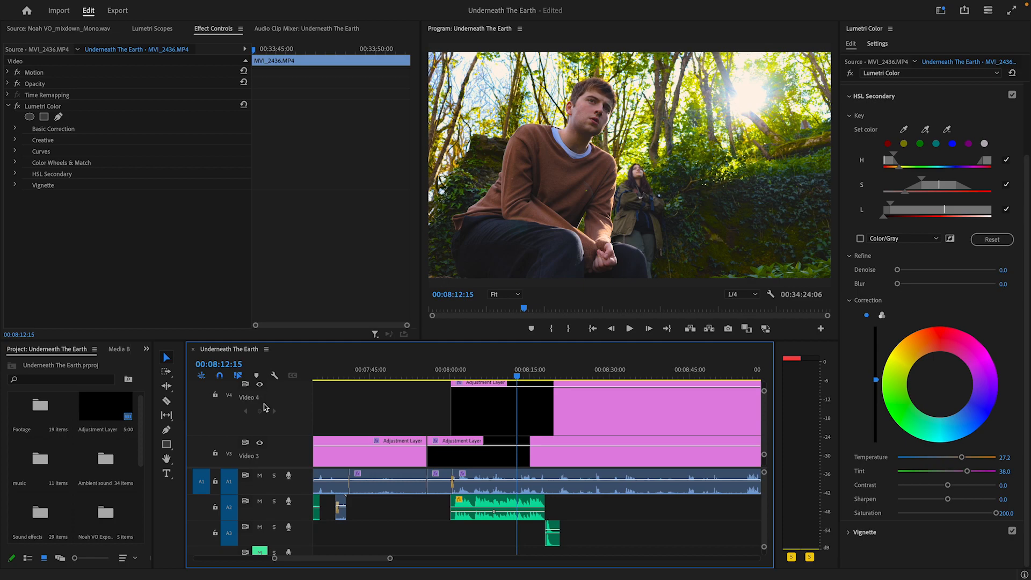
left_click(259, 444)
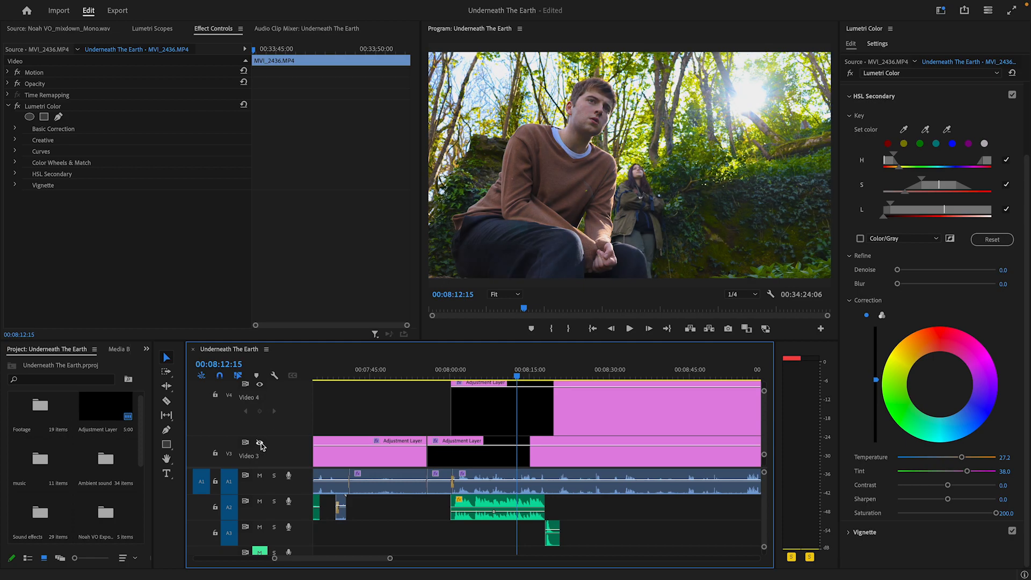
left_click(260, 444)
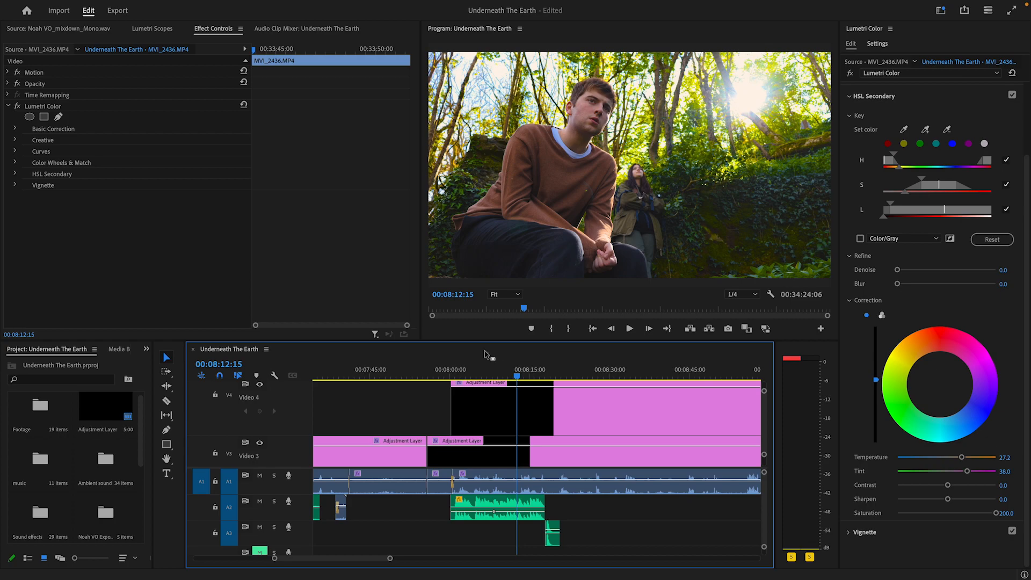
Step: Select the Video 4 adjustment layer over the seated shot and check its HSL Secondary Color/Gray key mask
left_click(524, 474)
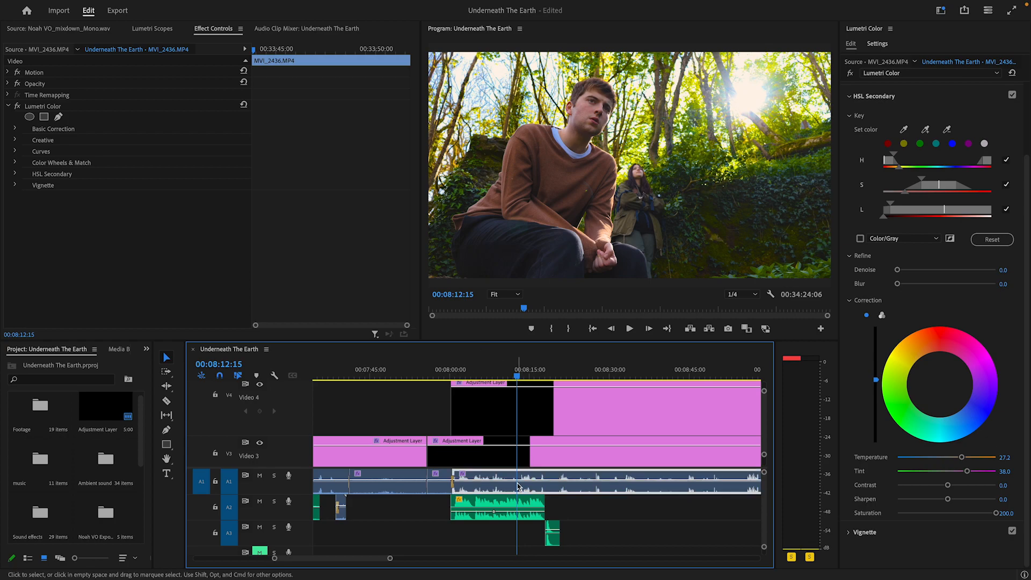
left_click(551, 411)
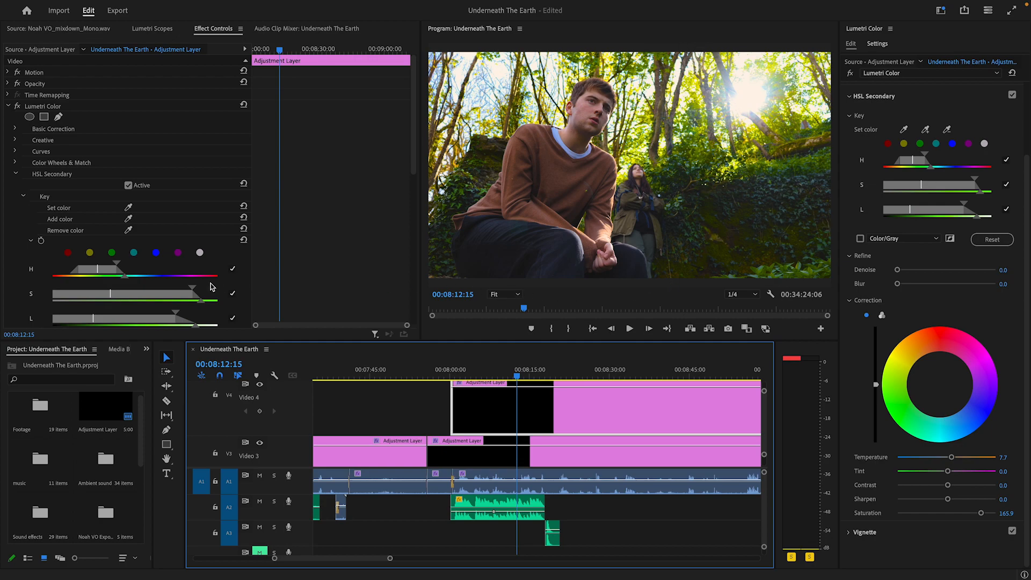
left_click(860, 238)
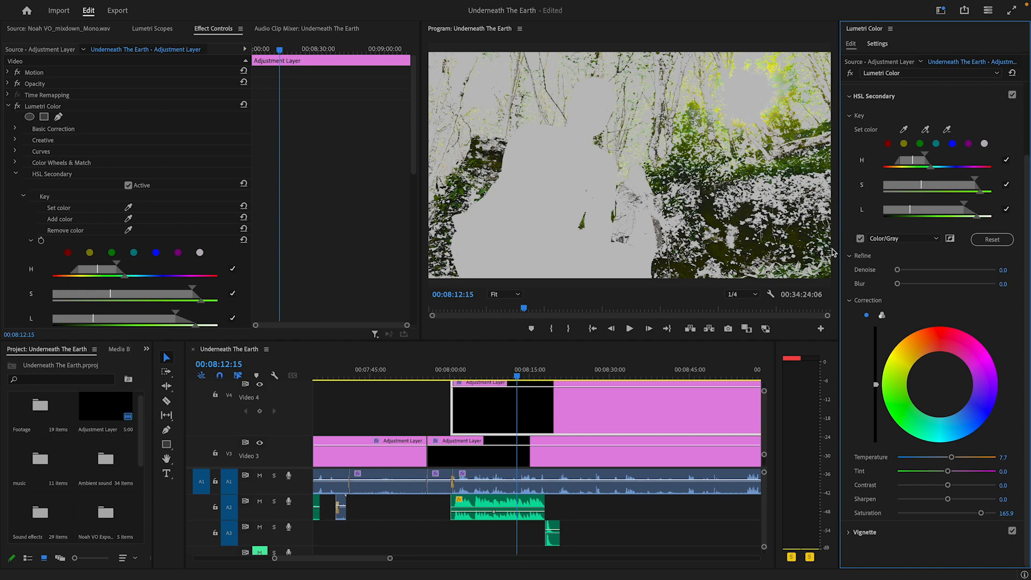
left_click(860, 238)
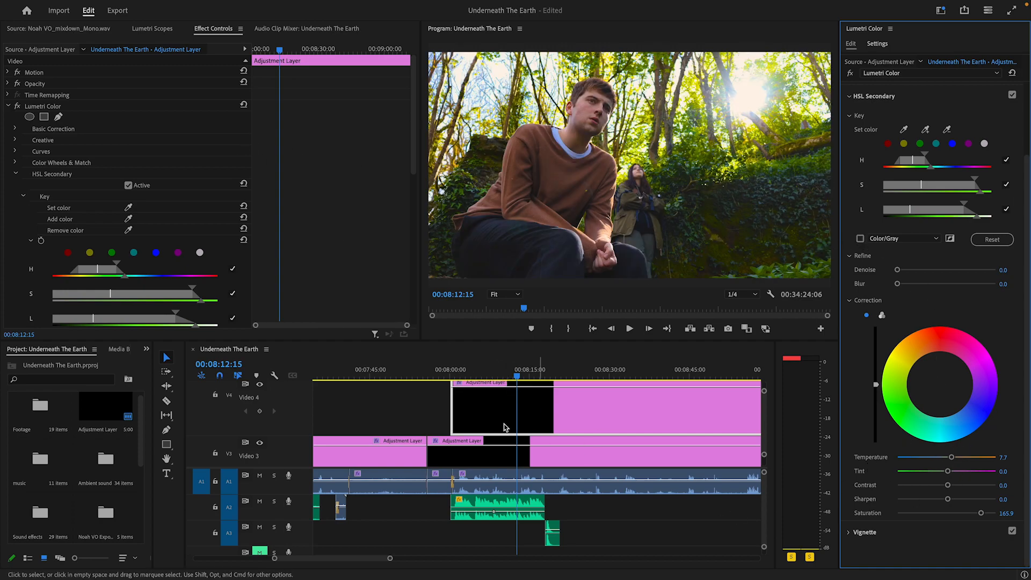
left_click(860, 238)
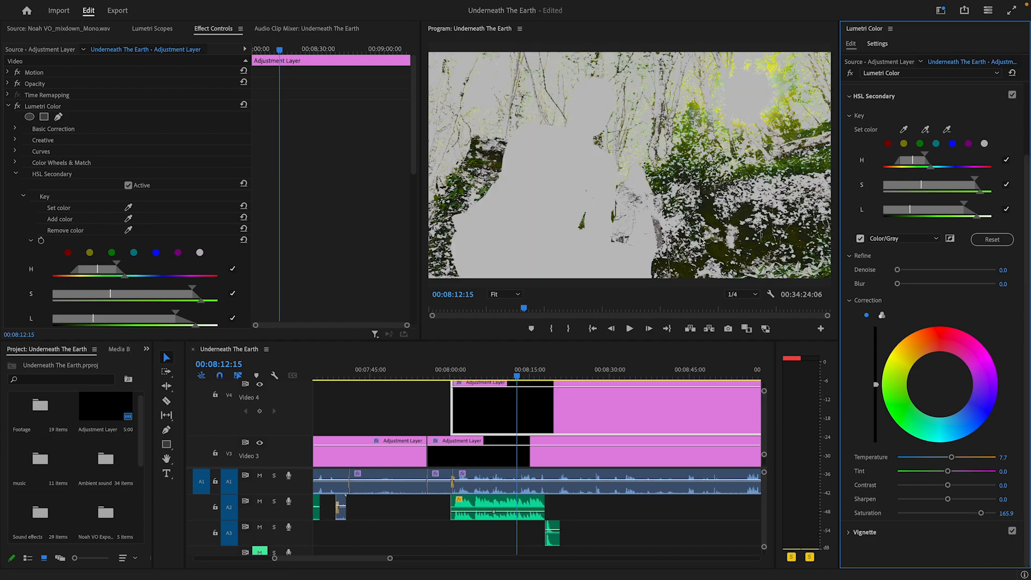
left_click(860, 239)
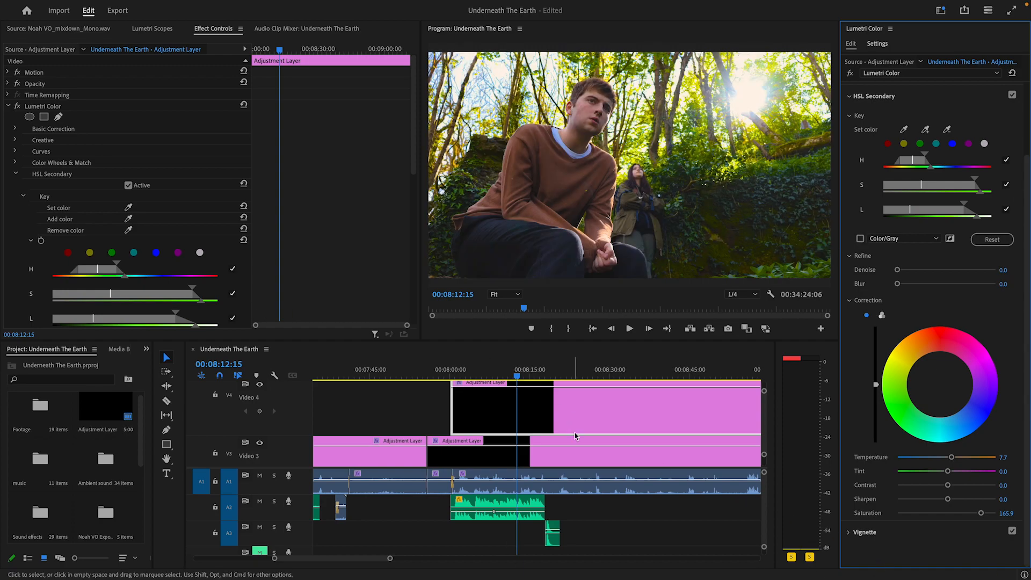
Step: Select the Video 3 adjustment layer below it and review its RGB and Hue Saturation curves
left_click(576, 454)
scroll(925, 291, "up", 3)
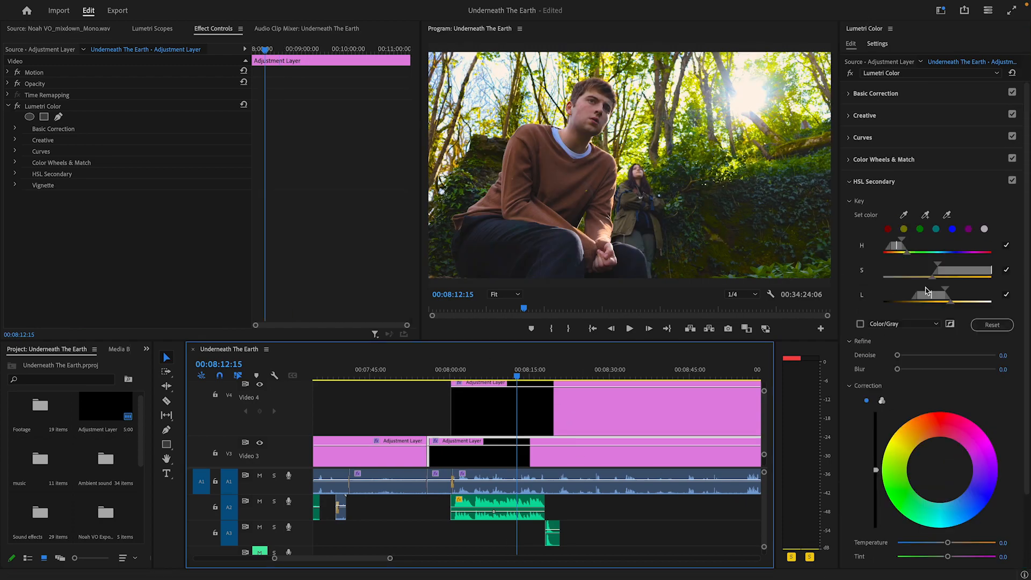
left_click(859, 142)
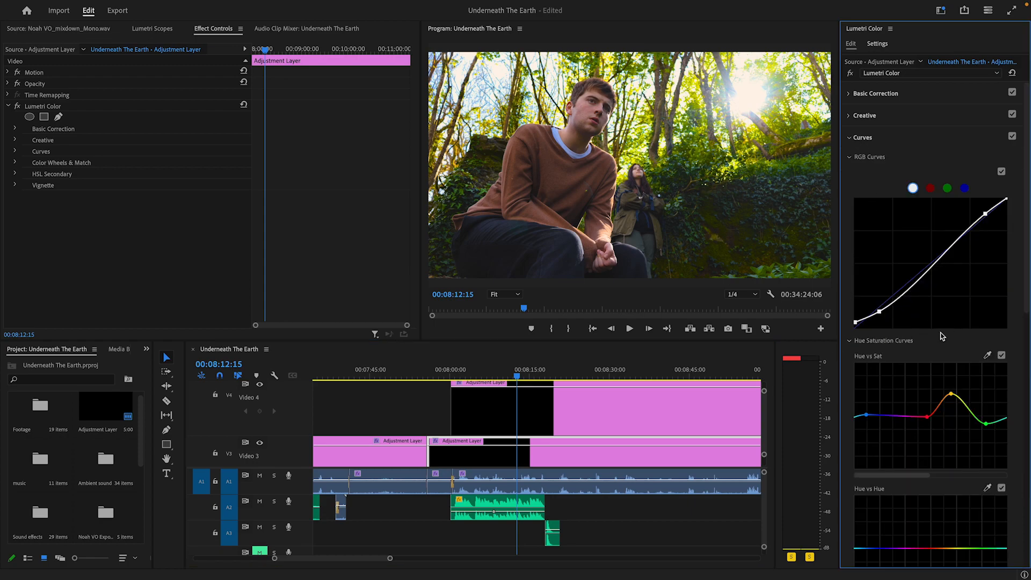
scroll(992, 414, "down", 2)
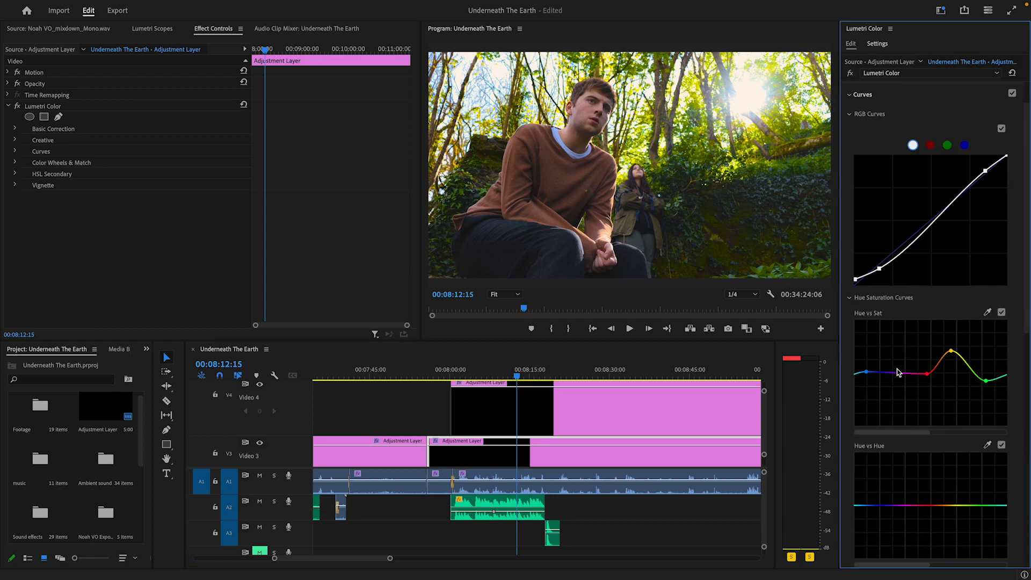
scroll(924, 429, "down", 4)
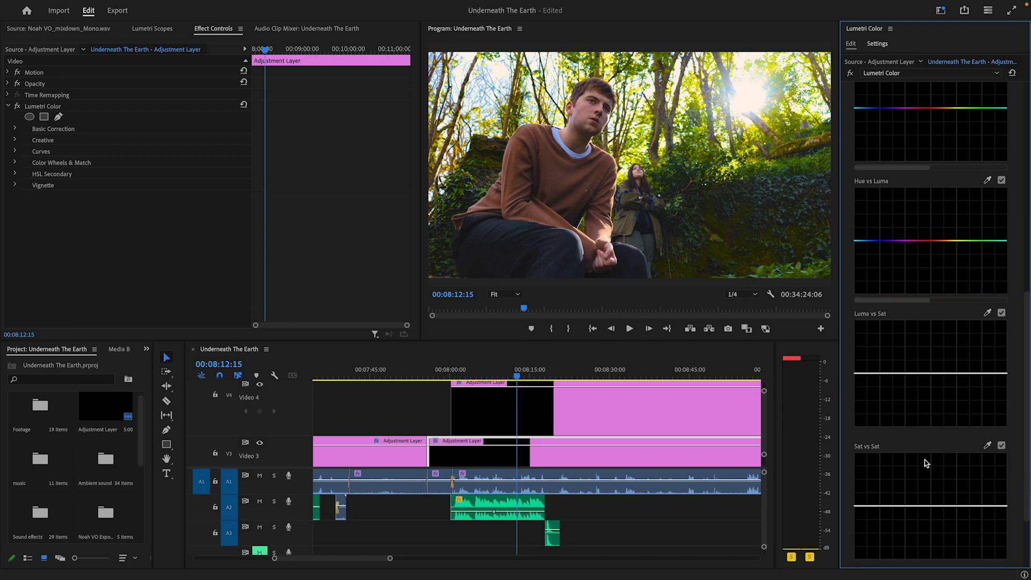
scroll(924, 460, "up", 4)
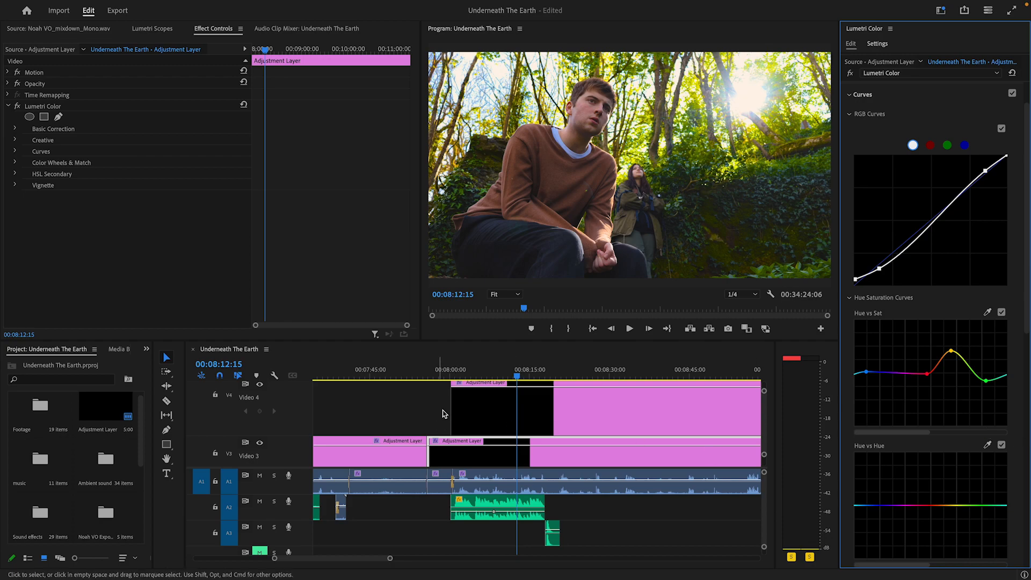
Step: Scrub to the fallen-tree shot around 00:17:17:12 and compare it with the Video 3 adjustment track off and on
left_click_drag(519, 371, 608, 372)
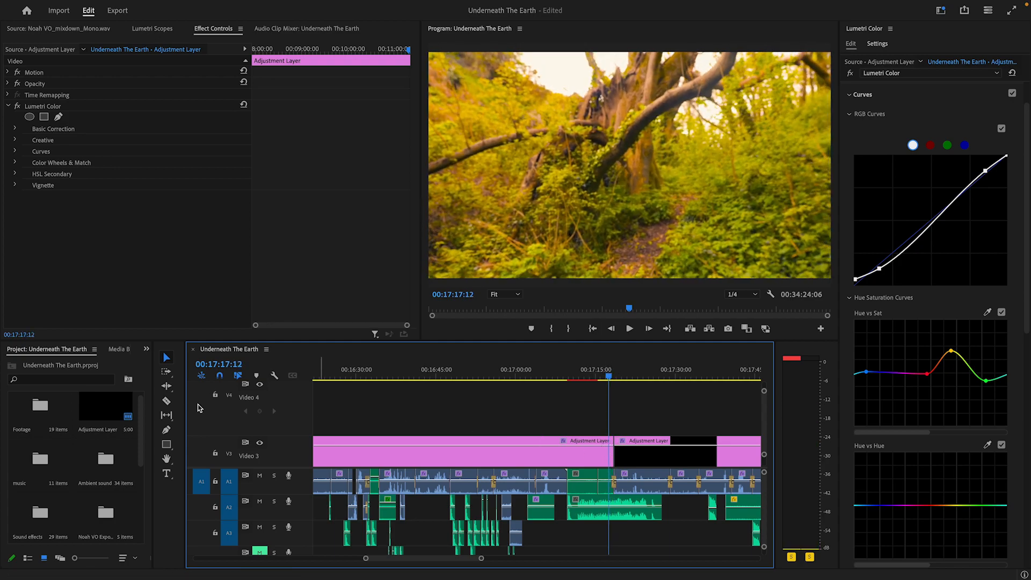
left_click(260, 443)
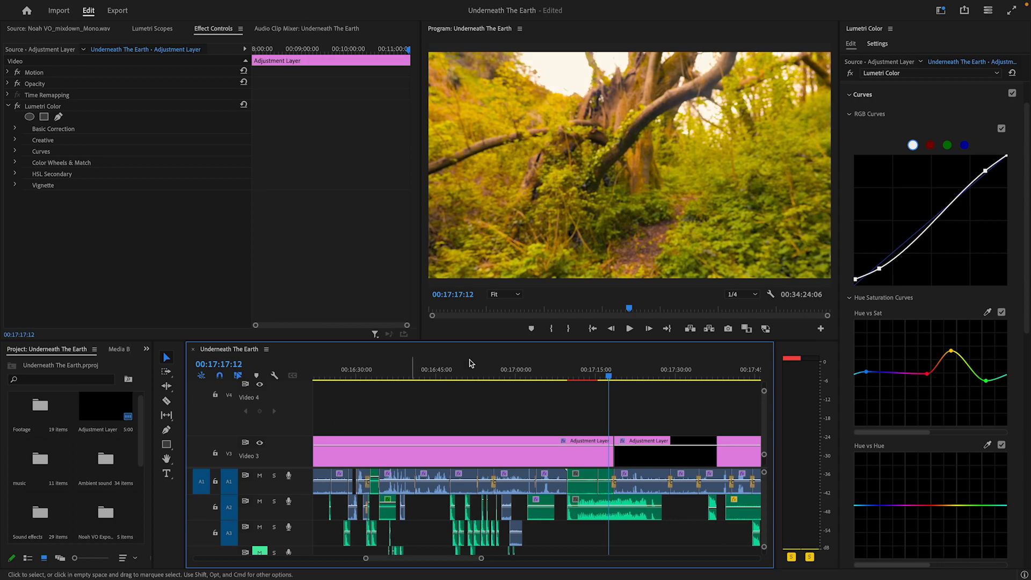
left_click_drag(642, 372, 686, 386)
left_click_drag(579, 379, 601, 381)
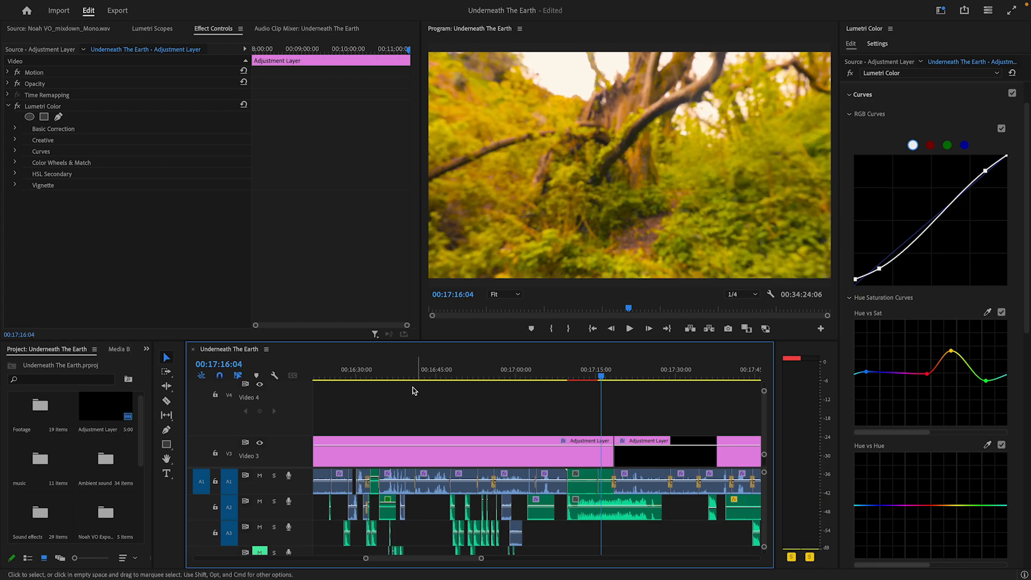
Step: Scrub back to the seated shot at 00:09:37:23 and hide the Video 3 and Video 4 adjustment layer tracks
left_click(401, 370)
left_click_drag(401, 367, 464, 407)
mouse_move(394, 416)
left_mouse_down()
mouse_move(361, 397)
mouse_move(432, 397)
mouse_move(280, 421)
mouse_move(382, 431)
left_mouse_up()
left_click(418, 481)
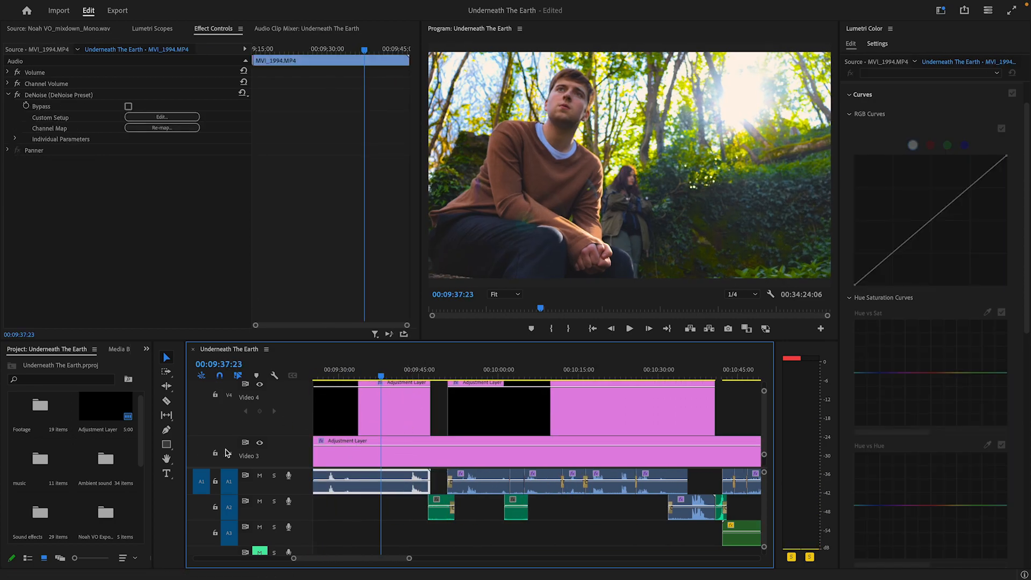
left_click(261, 444)
scroll(254, 403, "up", 1)
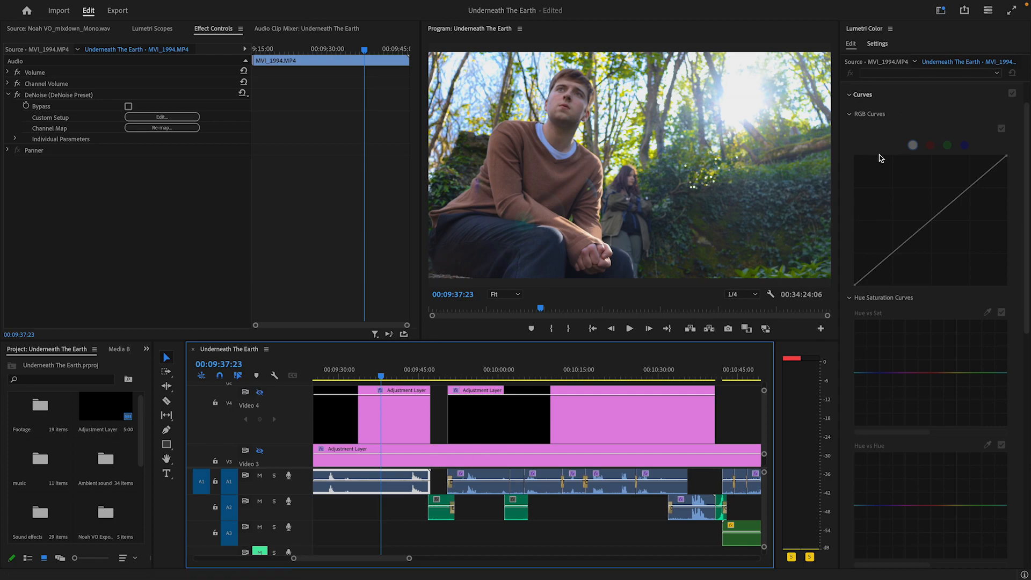
Step: Select the MVI_1994 clip on Video 1 and raise its Basic Correction temperature to about 68.5
scroll(879, 153, "up", 2)
left_click(872, 94)
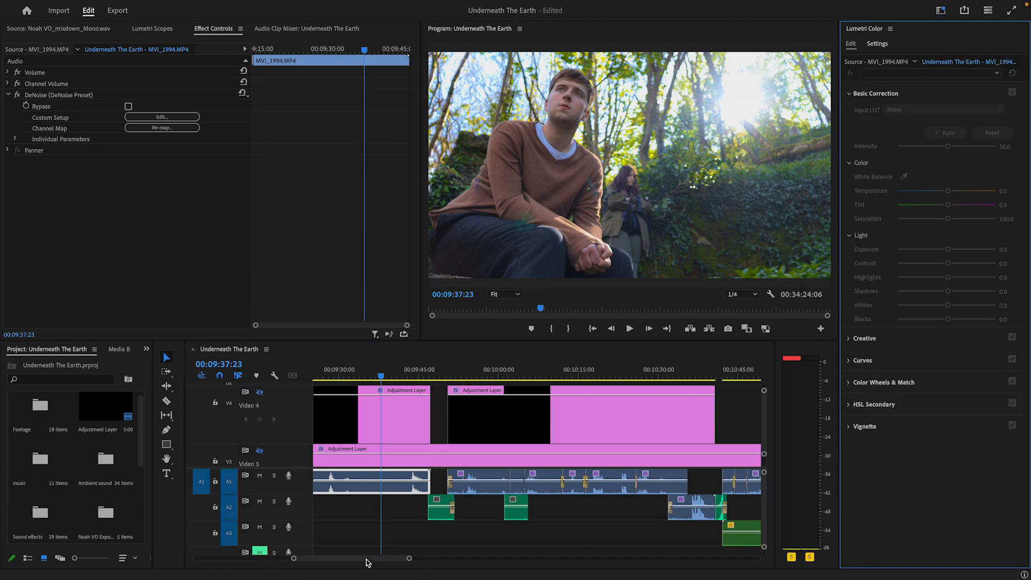
scroll(391, 441, "down", 3)
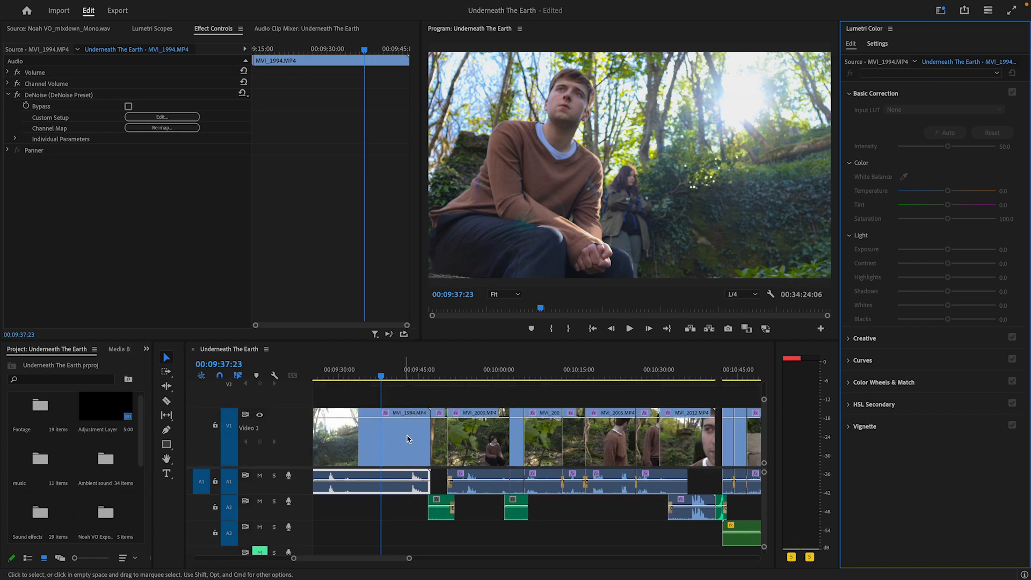
left_click(408, 458)
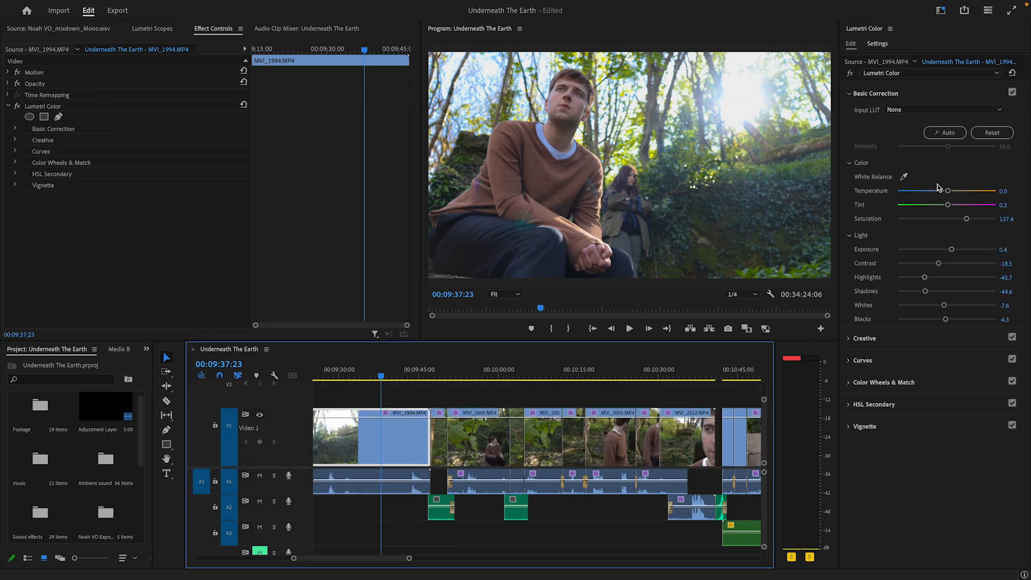
left_click_drag(948, 192, 984, 196)
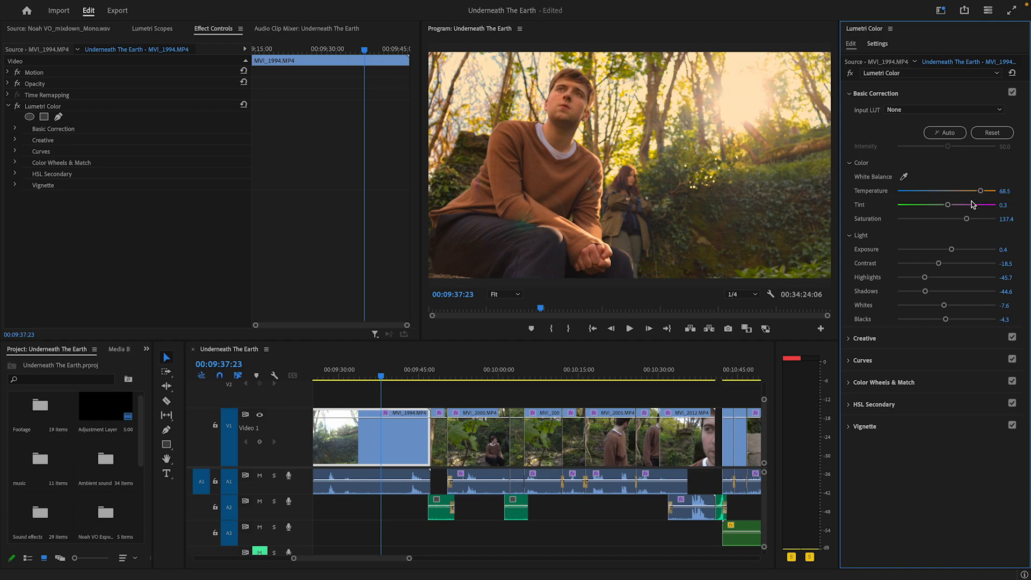
Step: Undo the MVI_1994 temperature change and turn the Video 3 and Video 4 adjustment layer tracks back on
key("super+z")
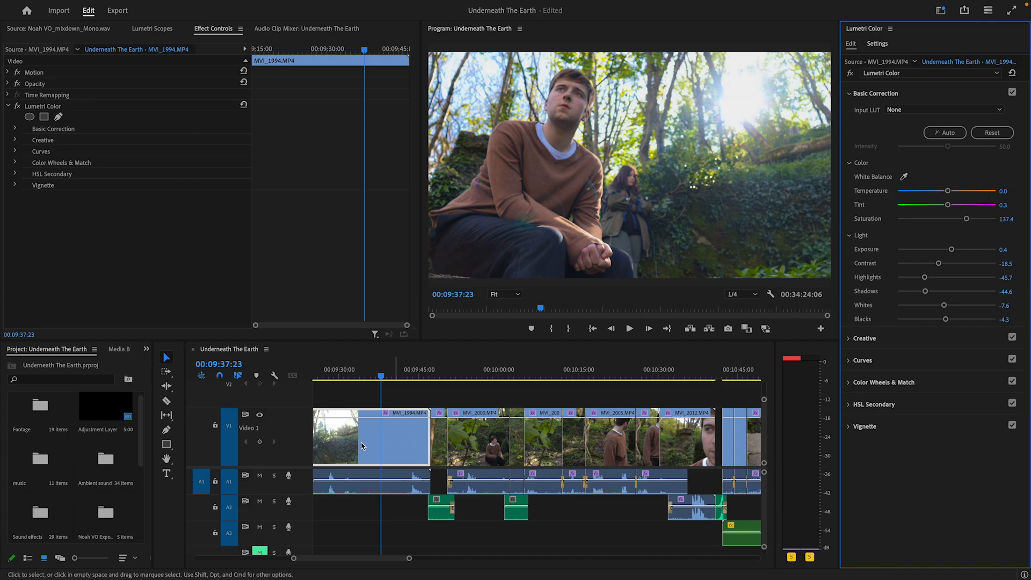
scroll(277, 411, "up", 3)
scroll(278, 411, "up", 1)
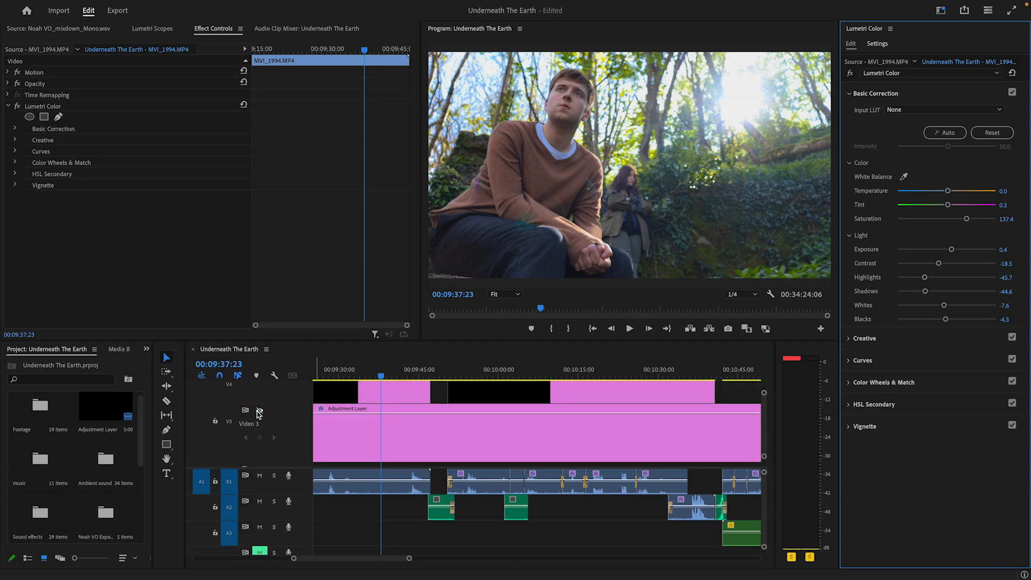
scroll(268, 408, "up", 1)
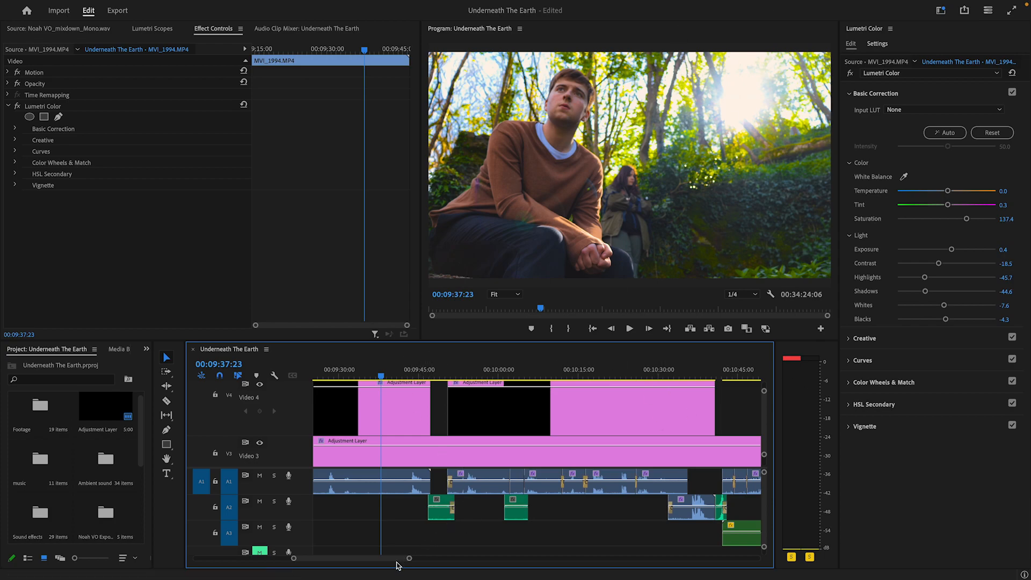
Step: Scrub to the low-angle shot at 00:11:14:05 and preview its Video 4 adjustment layer's HSL Secondary key in Color/Gray
left_click_drag(397, 565, 458, 562)
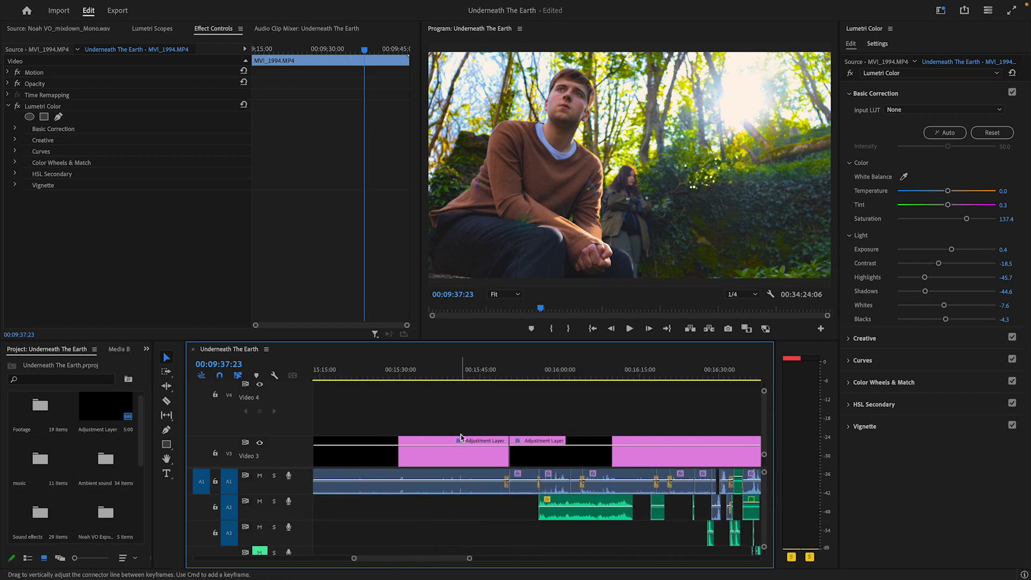
left_click_drag(493, 371, 389, 401)
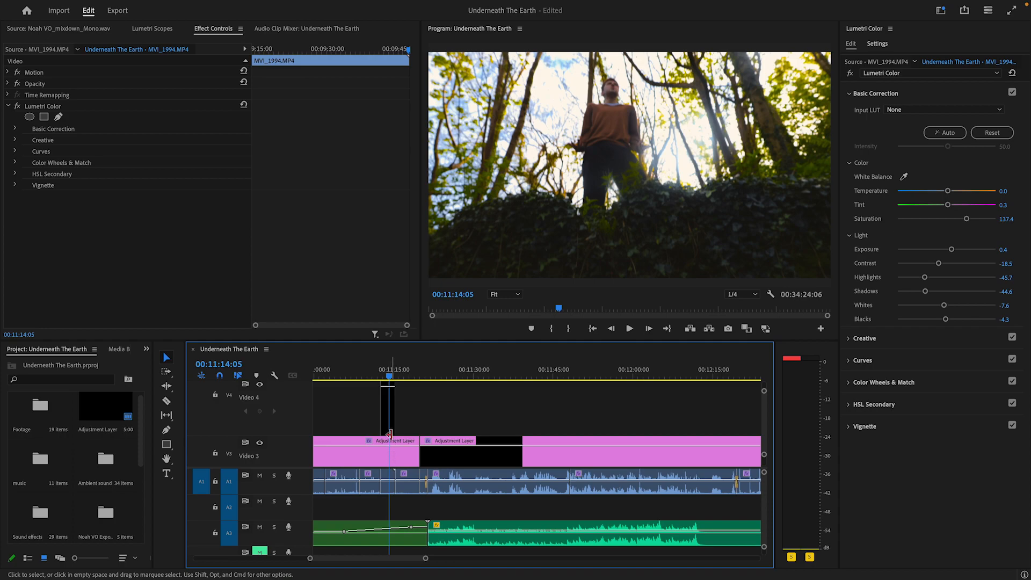
left_click(383, 413)
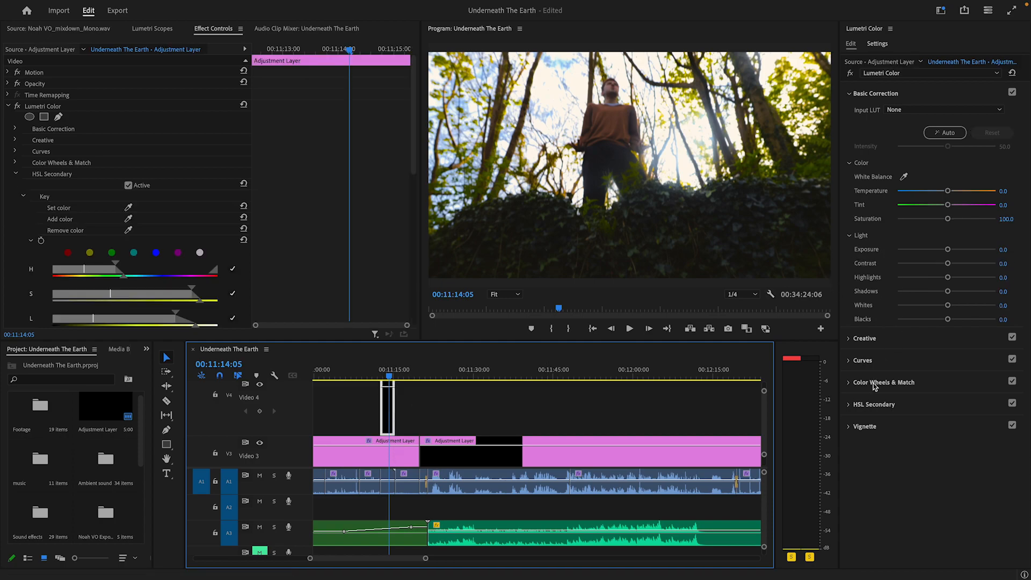
left_click(856, 384)
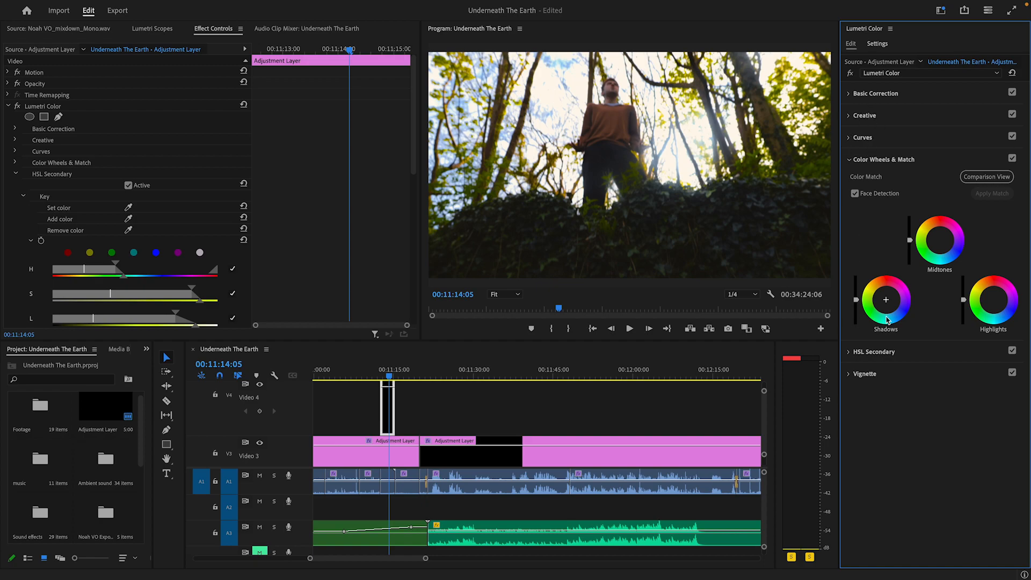
left_click(889, 352)
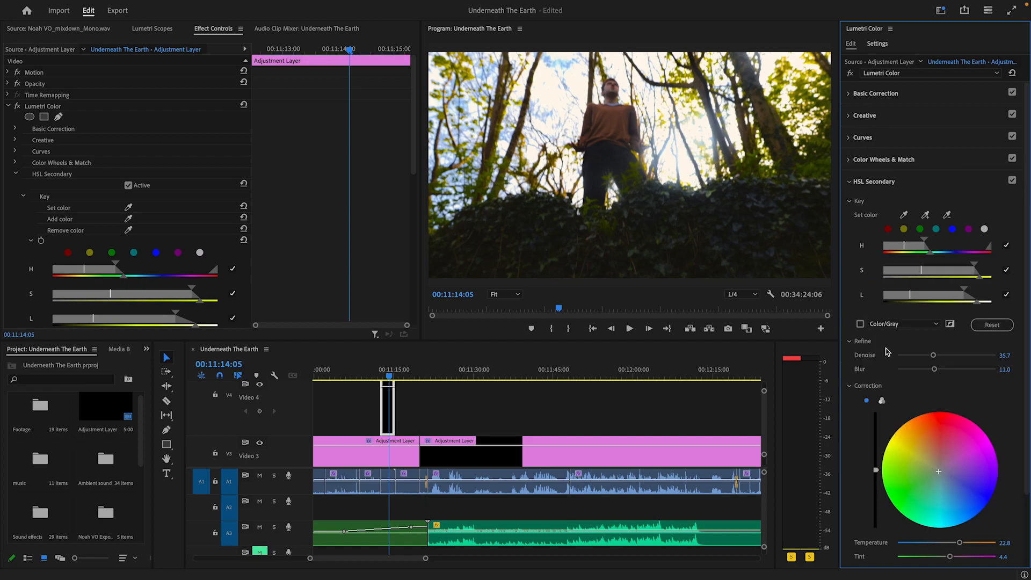
left_click(860, 325)
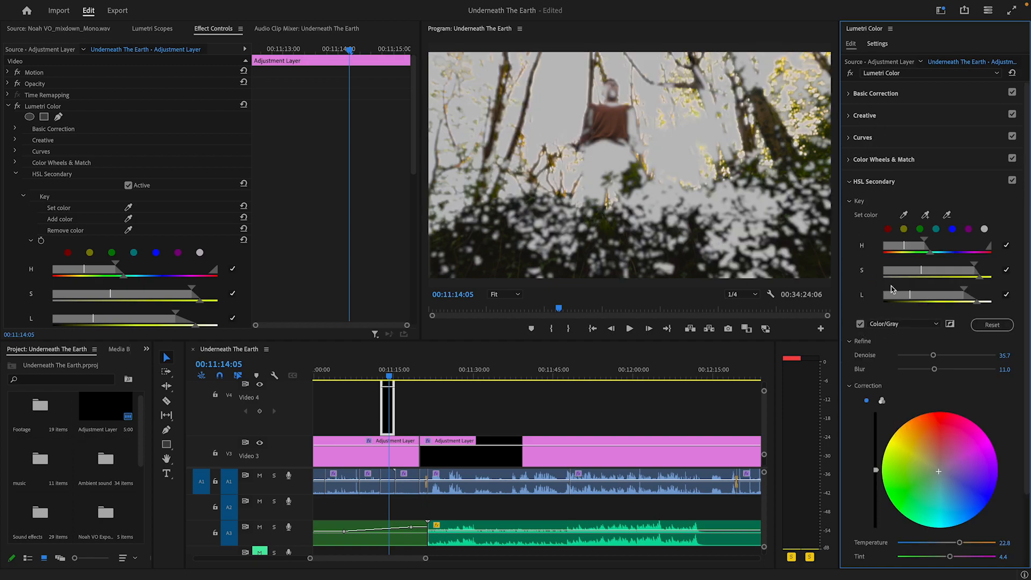
left_click(859, 324)
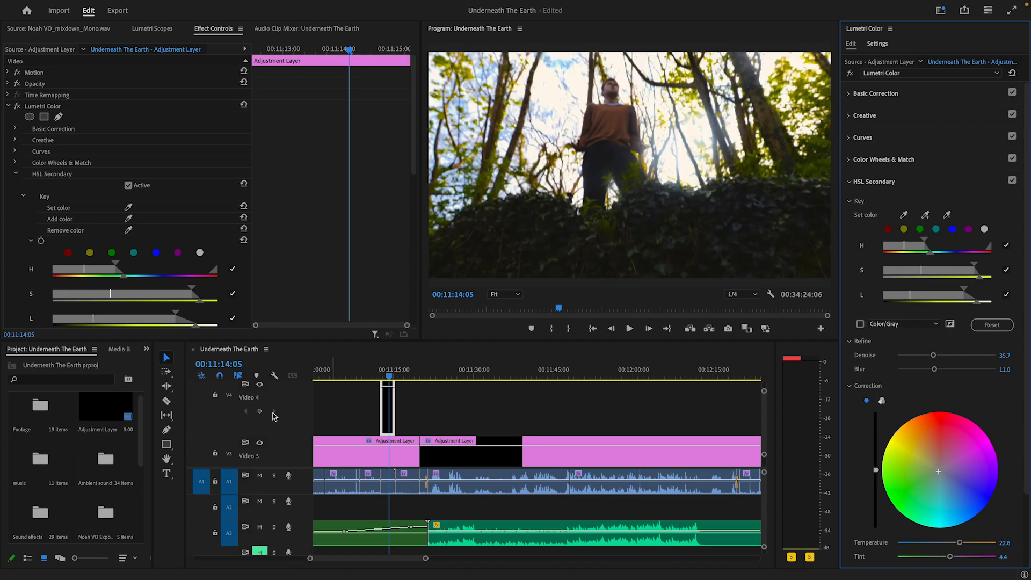
Step: Compare the low-angle shot with the Video 4 adjustment track off and on
left_click(259, 386)
left_click(260, 385)
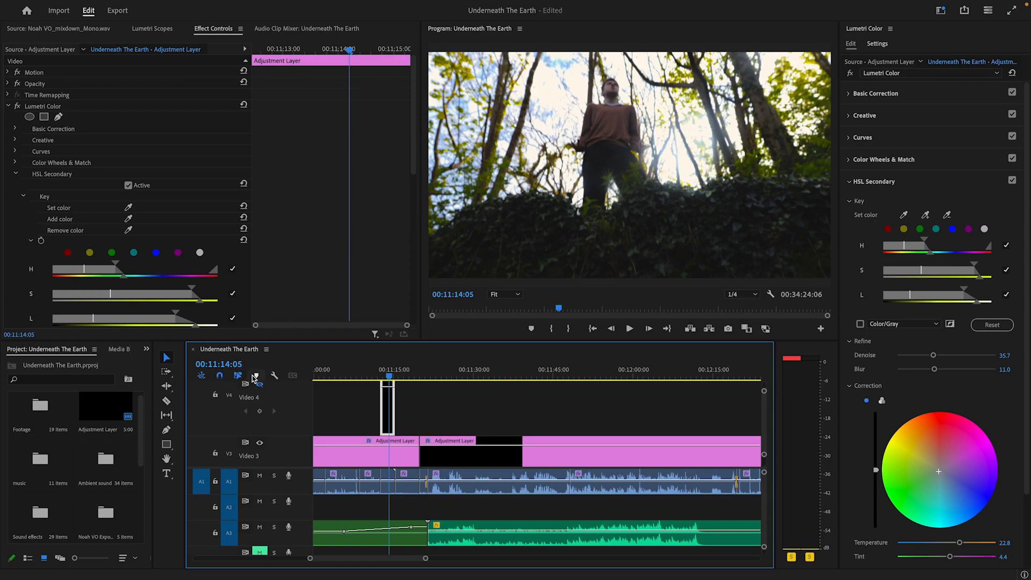
left_click(260, 384)
Step: Scrub to the shot of the man against the ivy at 00:24:57:01 and compare it with Video 3 off and on
scroll(428, 557, "down", 3)
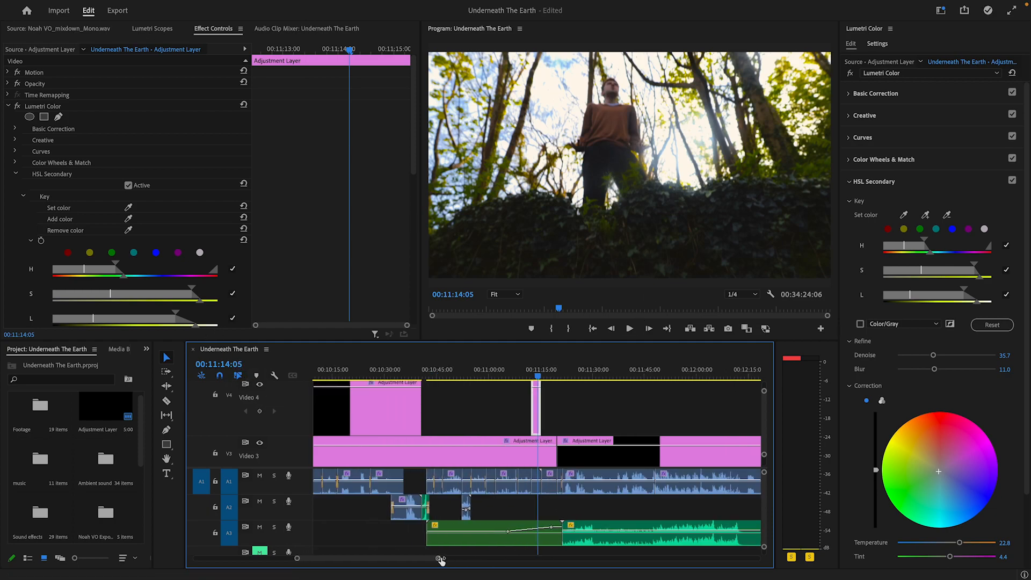
left_click_drag(583, 369, 674, 414)
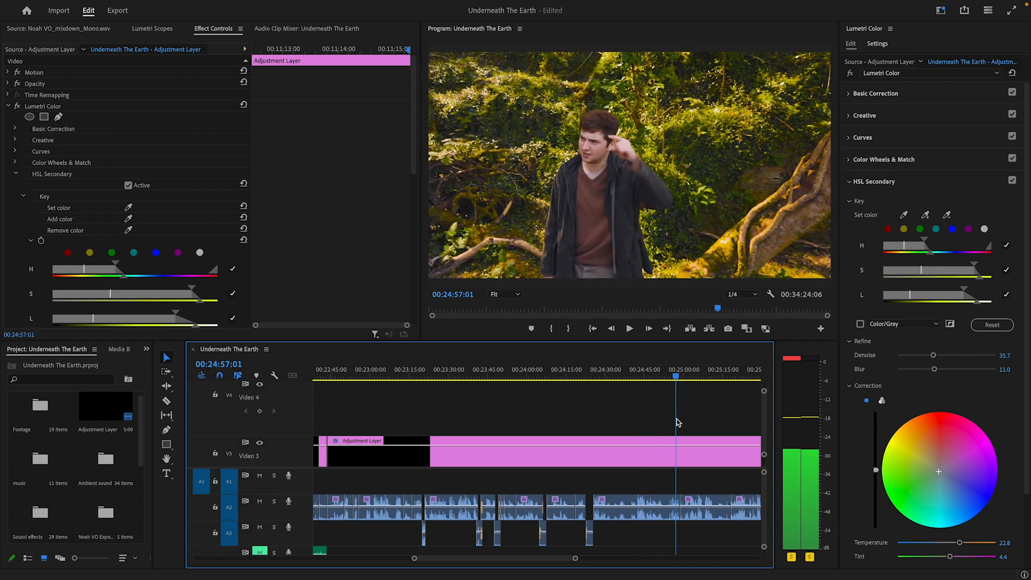
left_click(259, 443)
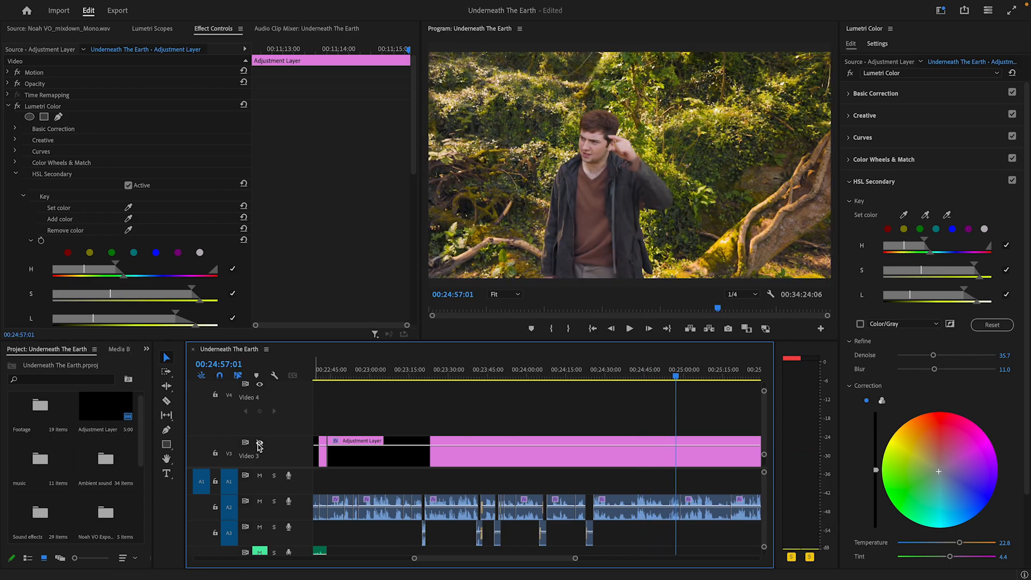
left_click(259, 443)
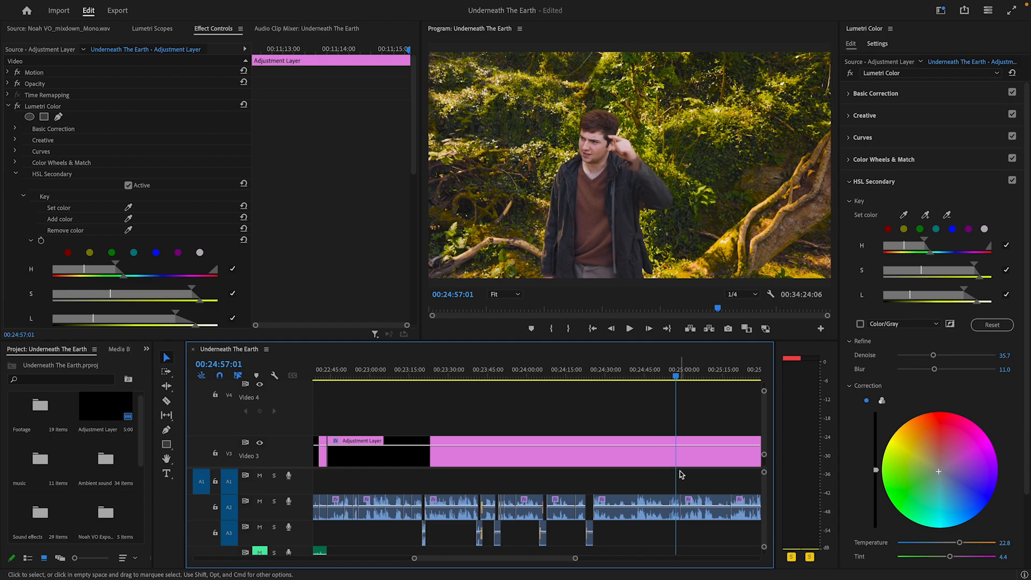
Step: Review the dark hillside shots between about 00:27:56 and 00:28:13, ending on the sunset trees at 00:28:15:13
left_click_drag(669, 384, 750, 397)
left_click_drag(471, 375, 570, 411)
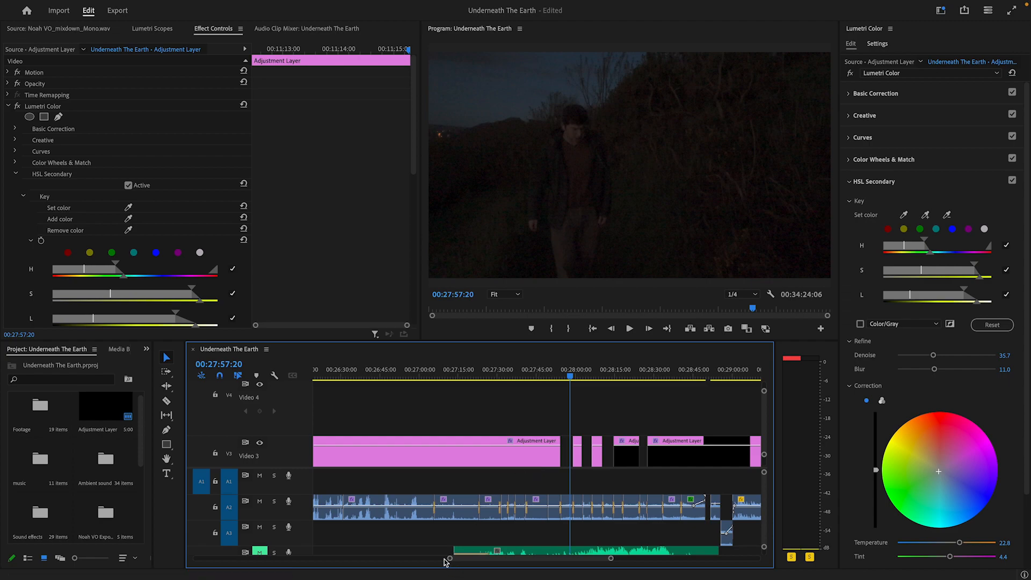
left_click_drag(448, 559, 518, 558)
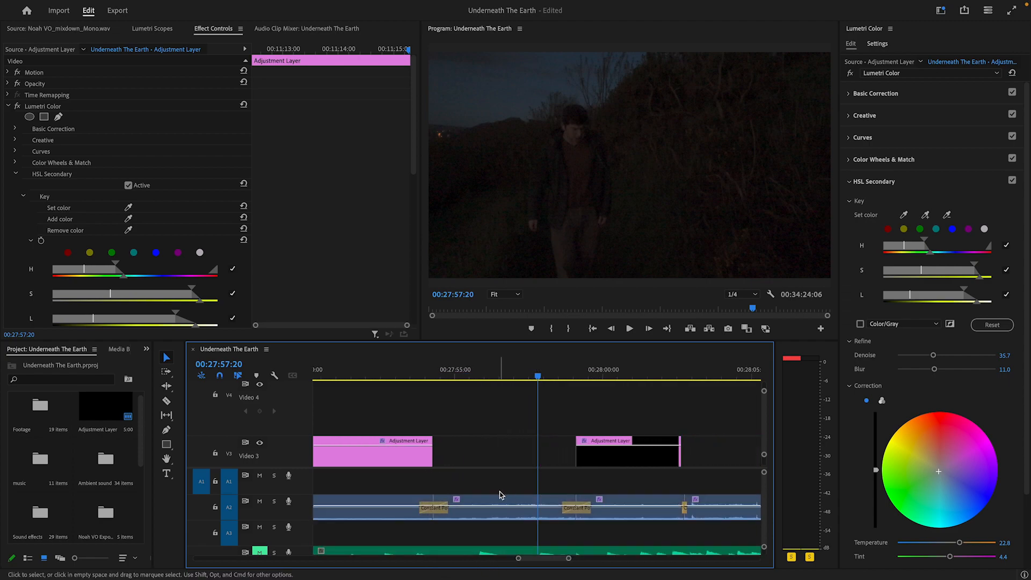
mouse_move(476, 374)
left_mouse_down()
mouse_move(418, 374)
mouse_move(462, 374)
left_mouse_up()
left_click_drag(475, 440, 508, 454)
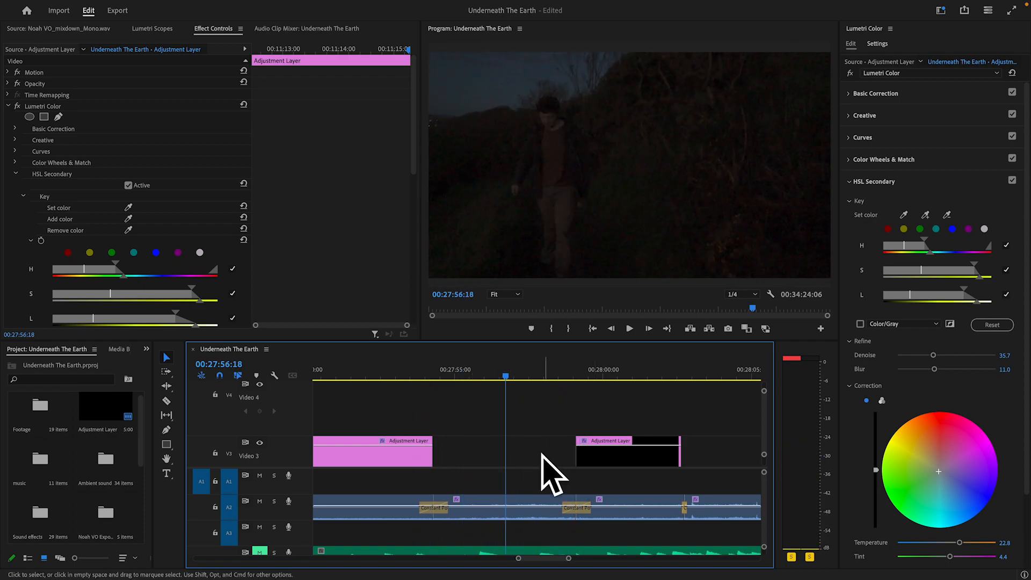
left_click_drag(534, 371, 650, 379)
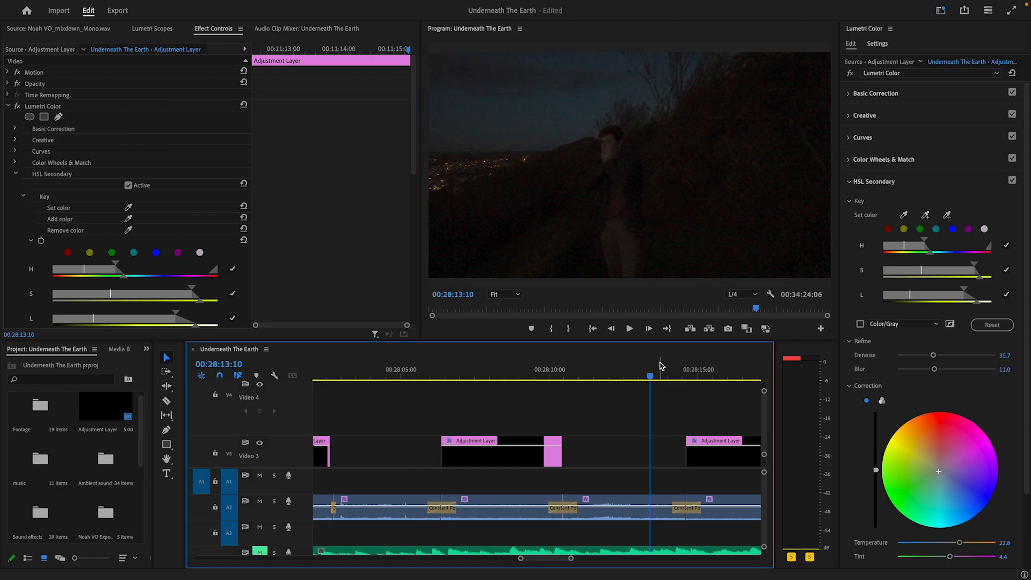
left_click_drag(660, 366, 616, 371)
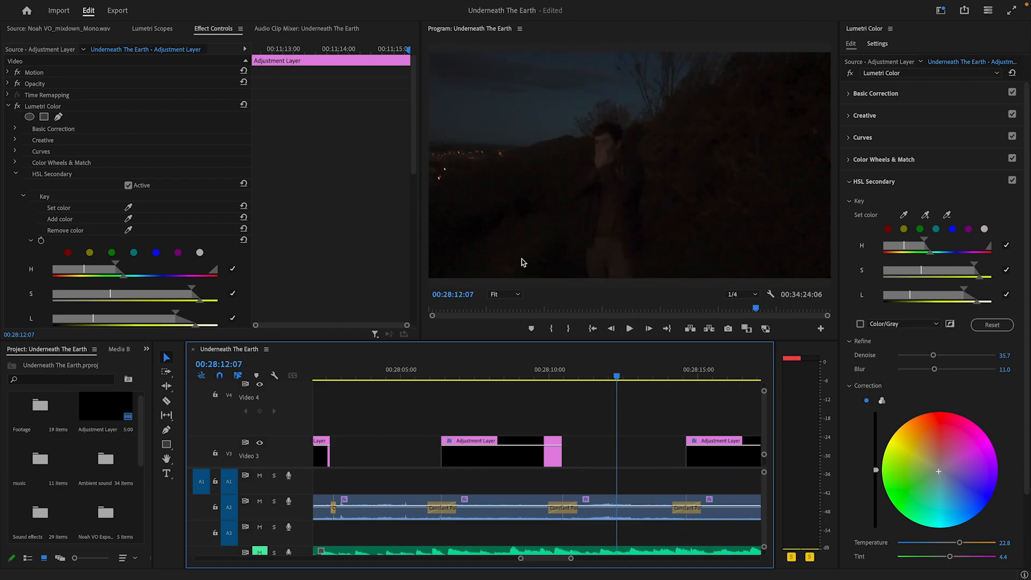
left_click(712, 375)
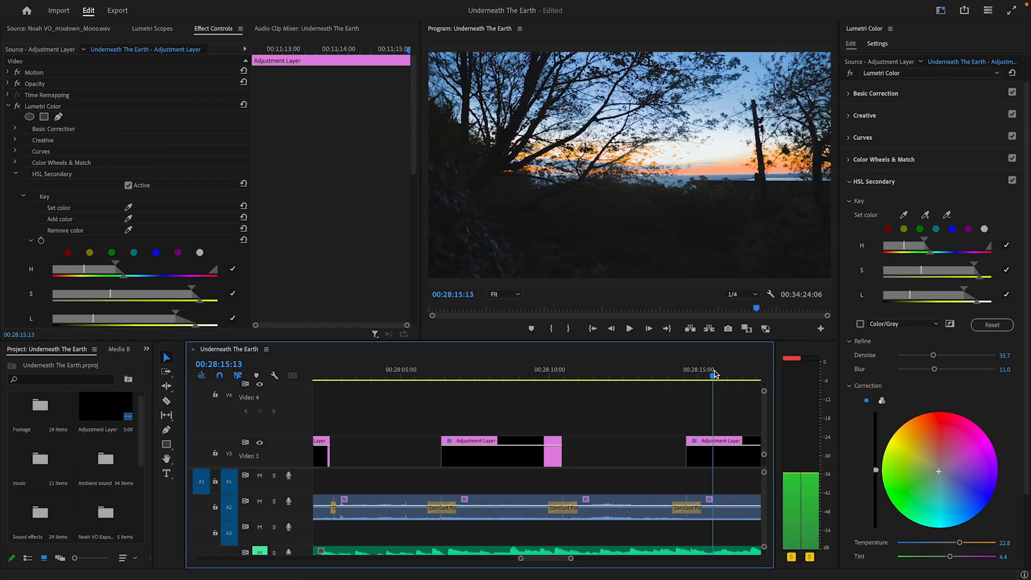
Step: Select the Video 3 adjustment layer over the sunset silhouette shot around 00:28:22:10 and compare the shot with that track off and on
left_click_drag(714, 372, 503, 376)
left_click(510, 460)
left_click(479, 374)
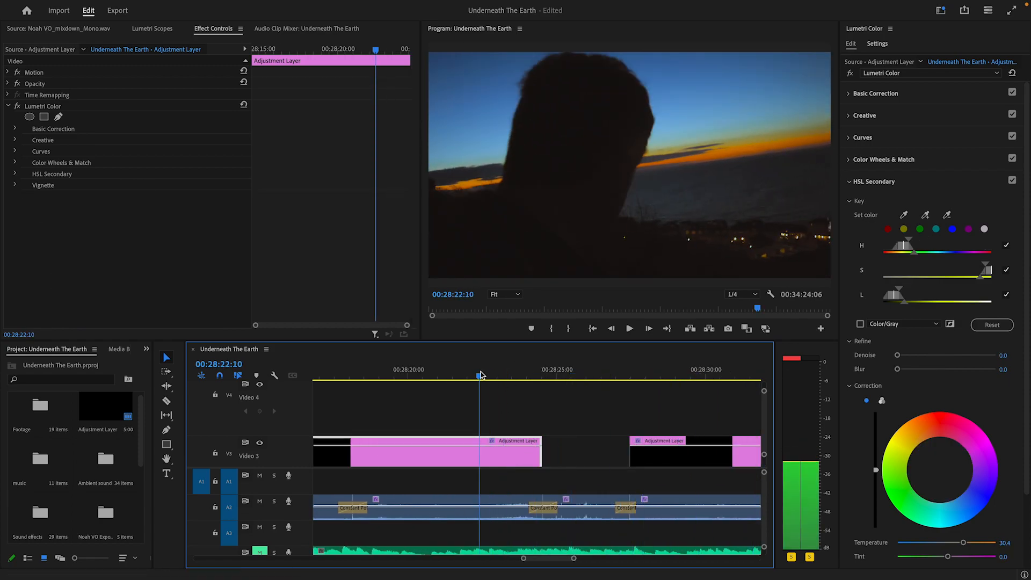
left_click(260, 444)
left_click(261, 445)
left_click(260, 445)
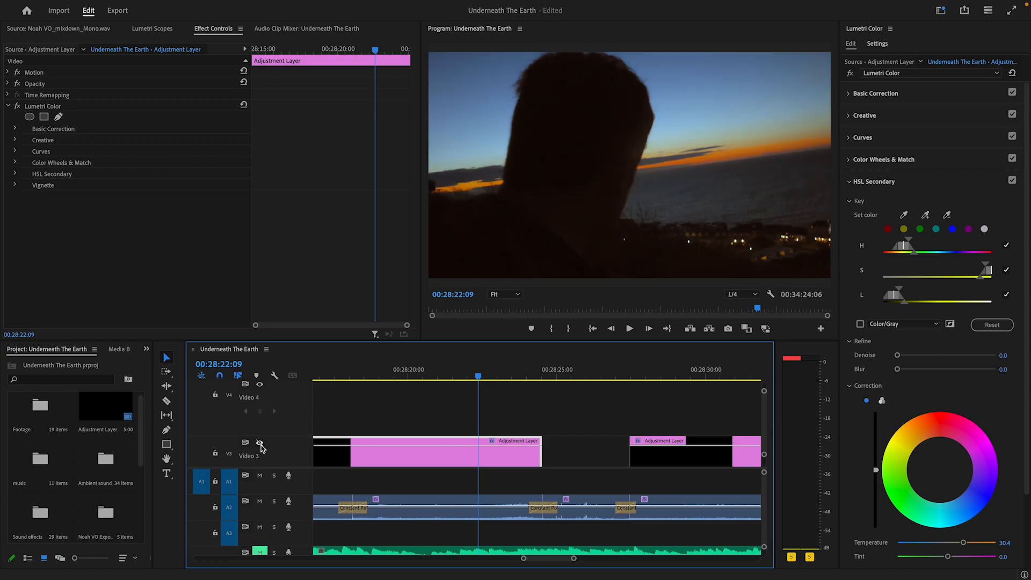
left_click(260, 445)
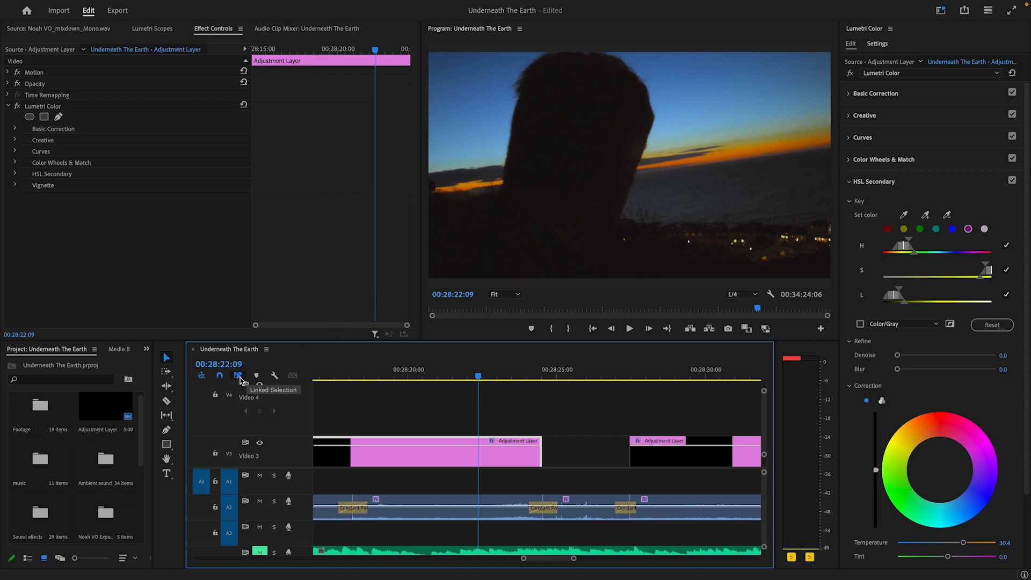
left_click(260, 445)
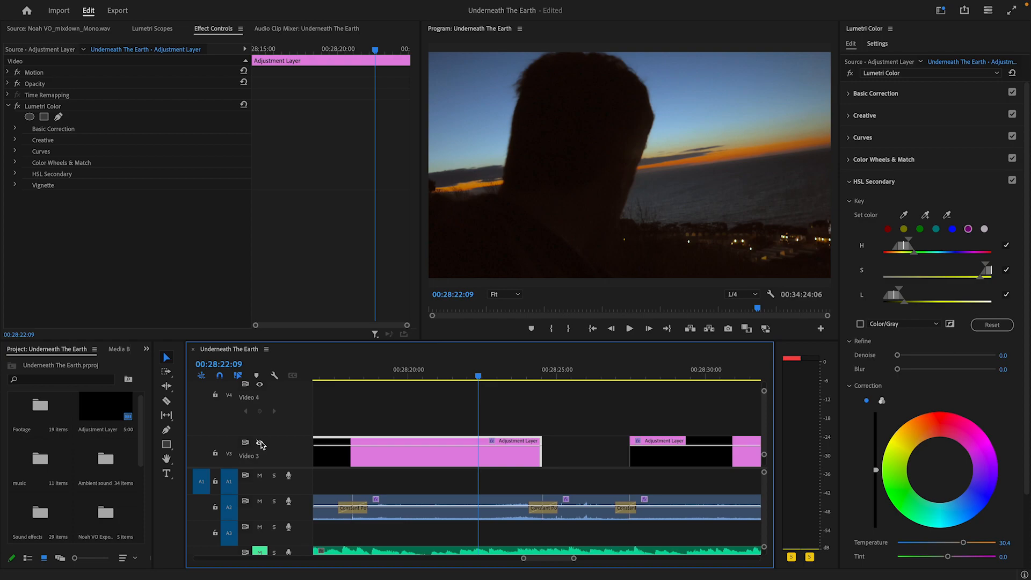
left_click(260, 444)
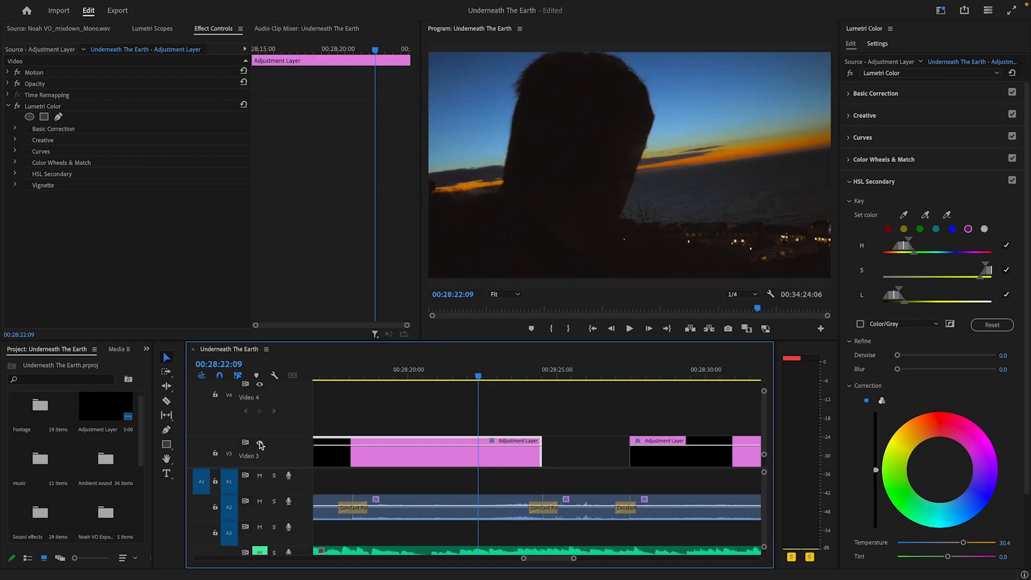
left_click(416, 289)
Step: Scrub through the graded daylight woodland shots from 00:29:18:03 to the sunlit path at 00:31:04:16
left_click_drag(664, 371, 589, 400)
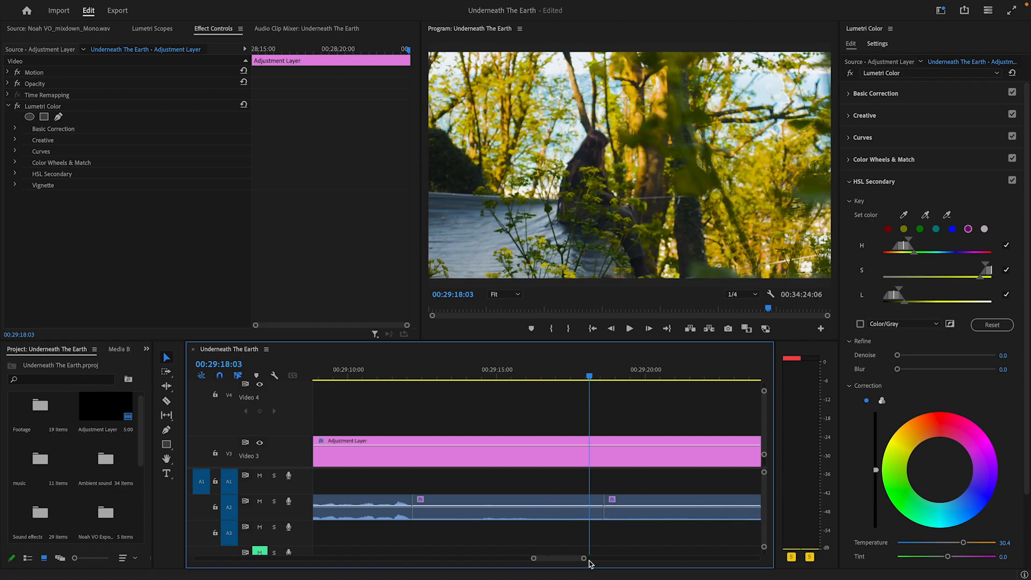
left_click_drag(585, 561, 636, 560)
left_click_drag(603, 369, 565, 409)
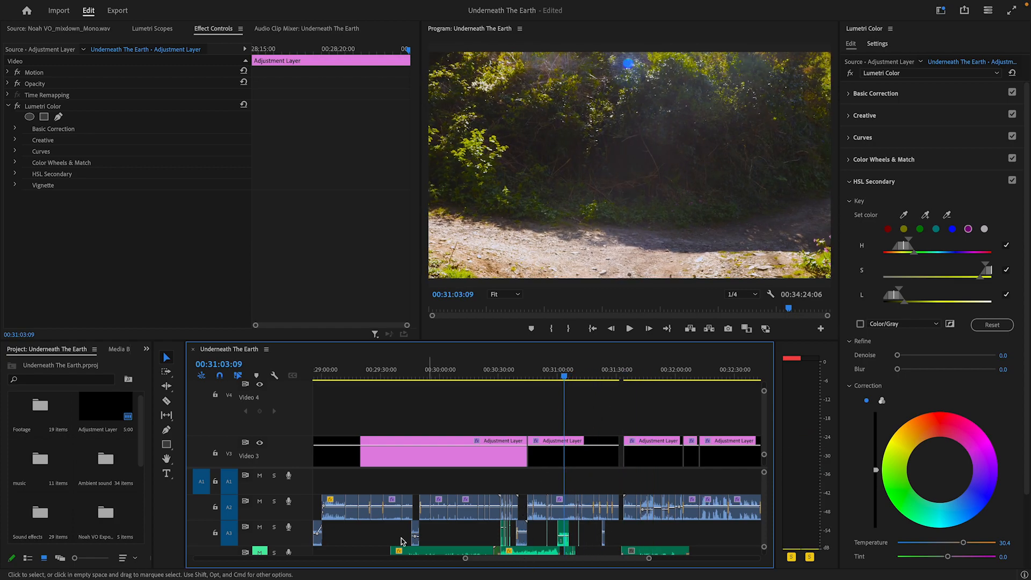
left_click_drag(473, 559, 557, 559)
left_click_drag(736, 374, 762, 395)
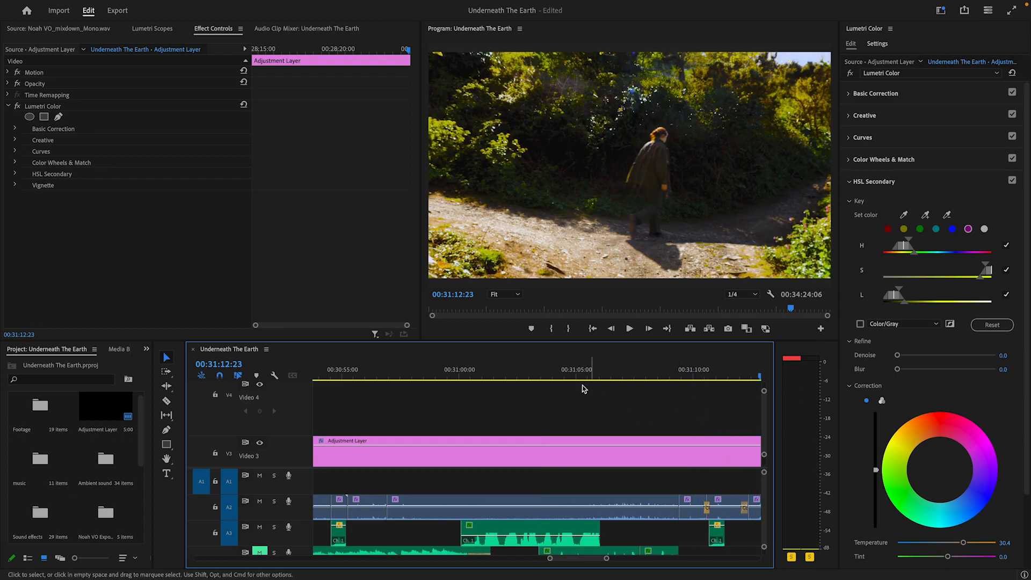
left_click(568, 369)
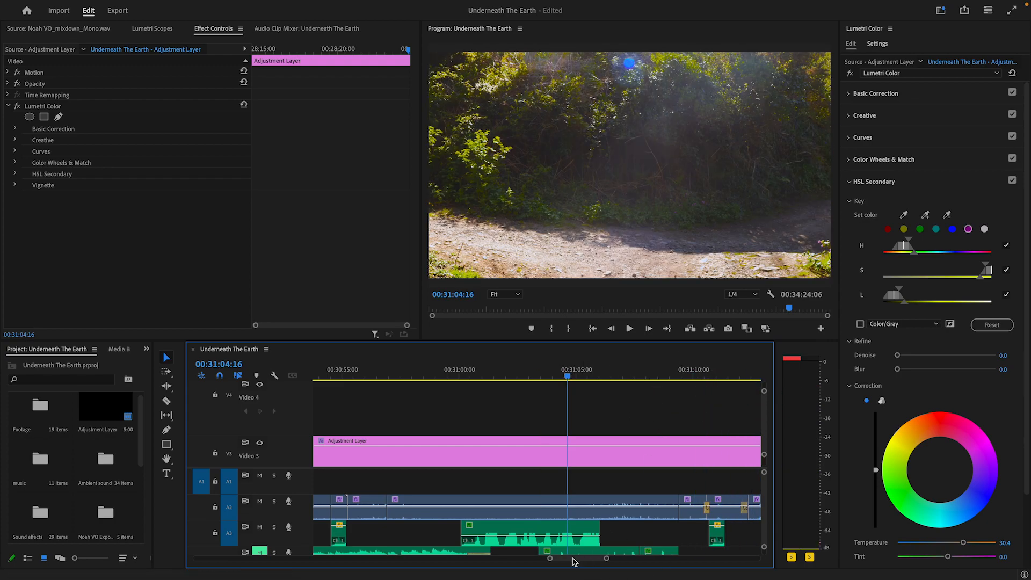
Step: Review the path and coastal shots up to 00:31:59:17, finishing on the grassy hillside shot at about 00:31:50:24
left_click_drag(550, 559, 521, 563)
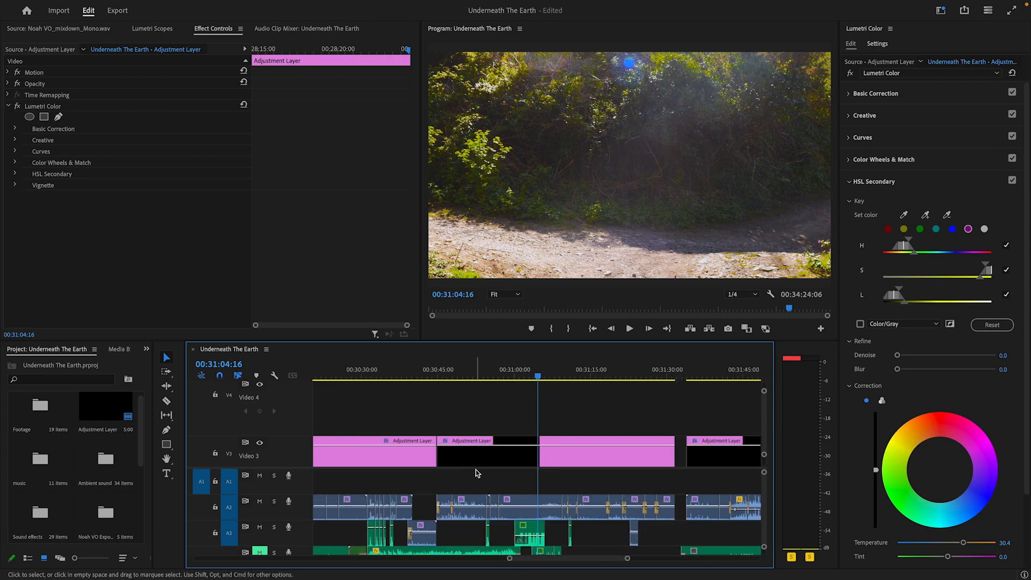
key("space")
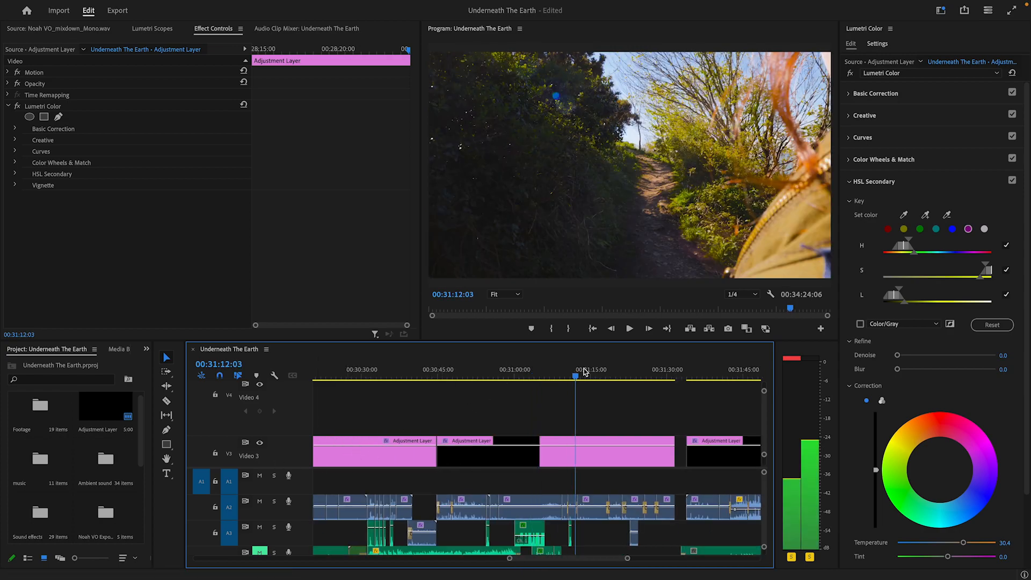
left_click(498, 408)
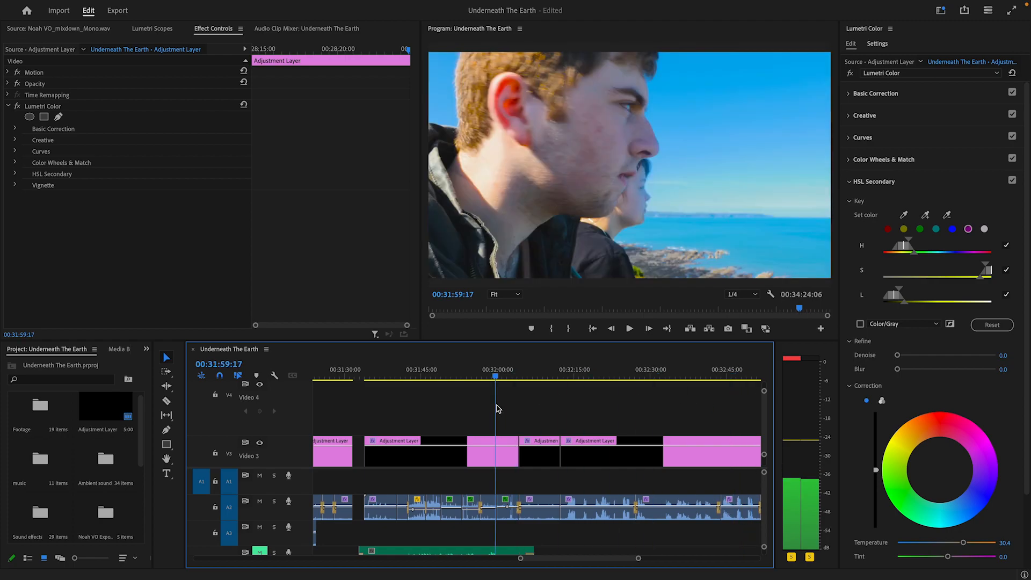
left_click(449, 418)
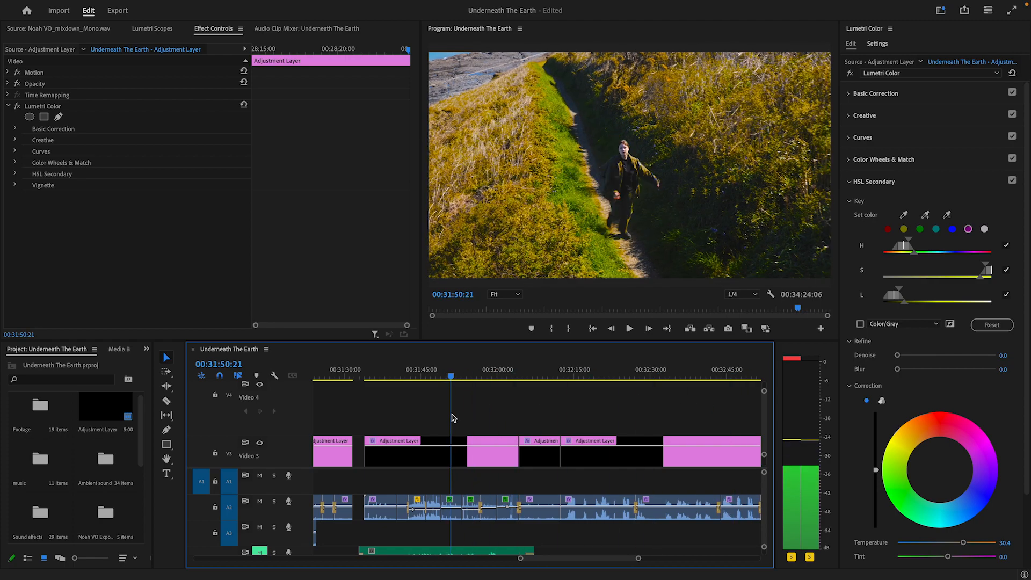
key("space")
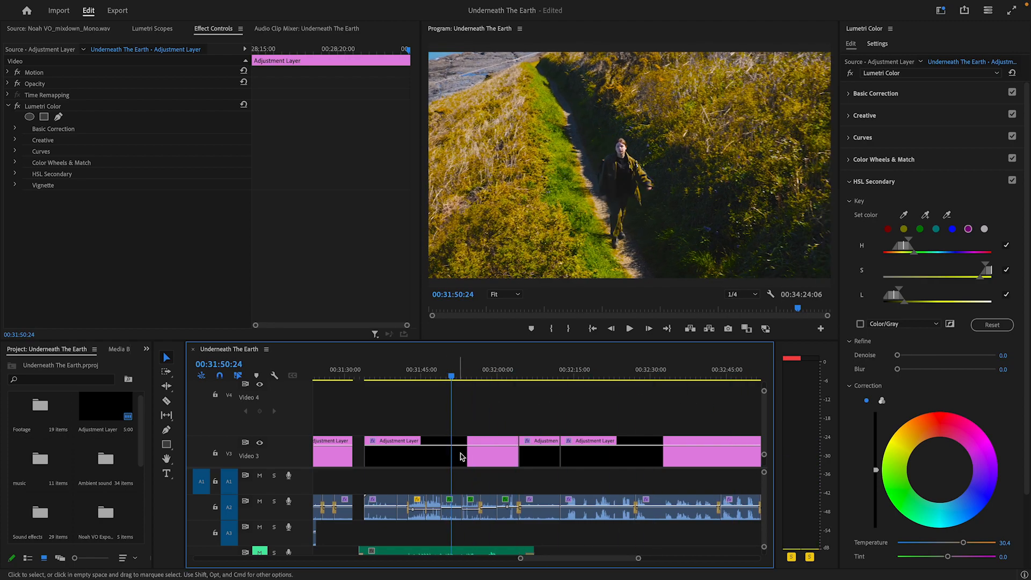
Step: Compare the grassy hillside path shot at 00:31:50:24 with the Video 3 adjustment layer track off and on
left_click(260, 443)
left_click(260, 443)
left_click(260, 443)
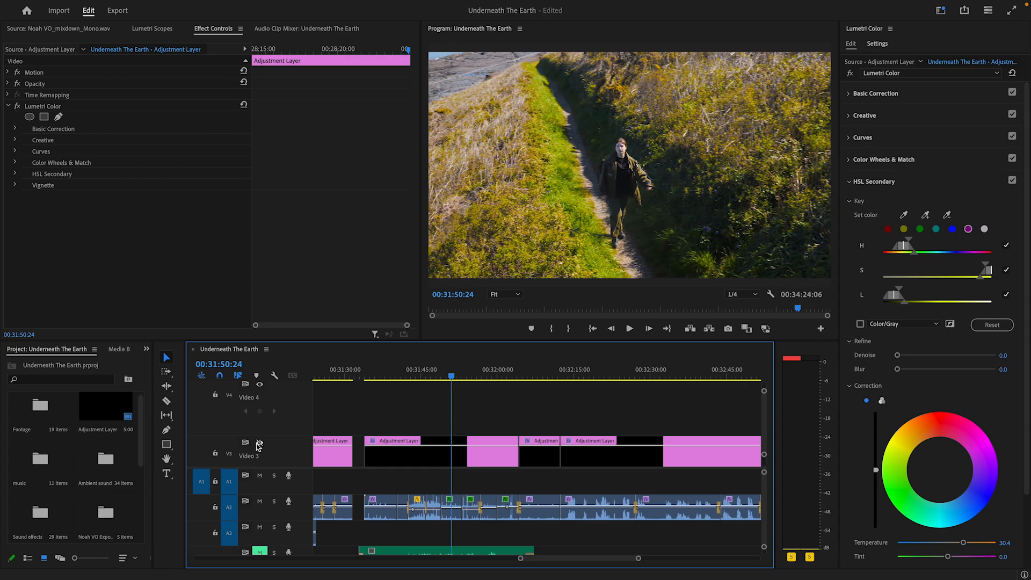
left_click(259, 443)
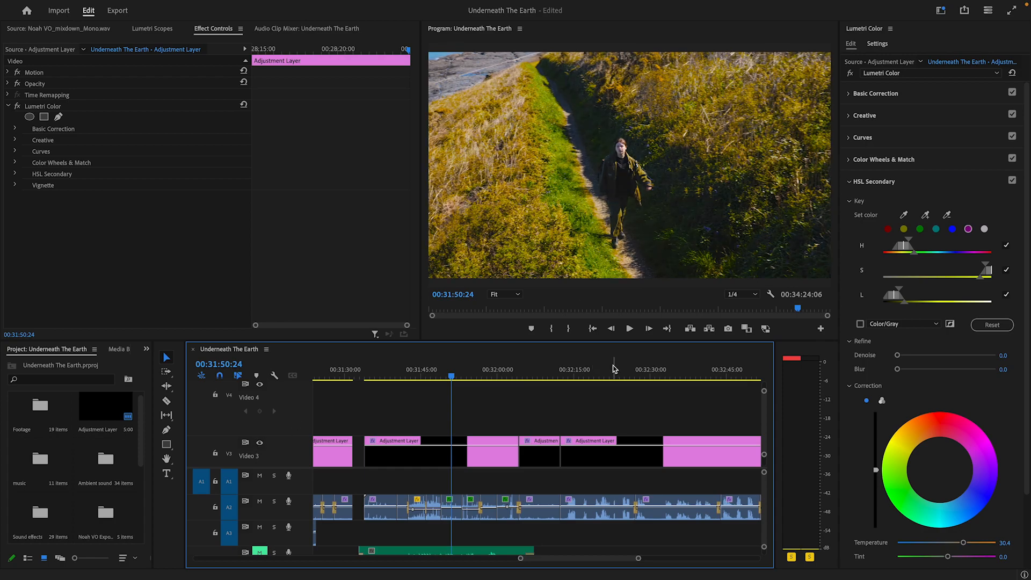
Step: Go to the shot of the seated couple facing the sea at 00:32:07:20 and compare it with the Video 3 track off and on
mouse_move(538, 370)
left_mouse_down()
mouse_move(650, 371)
mouse_move(537, 380)
left_mouse_up()
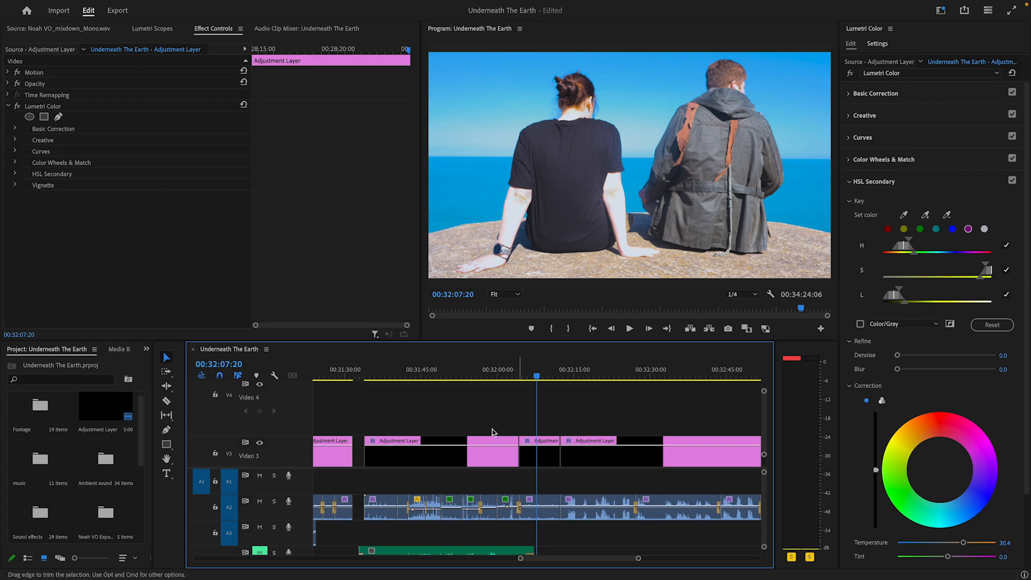
left_click(260, 443)
left_click(260, 443)
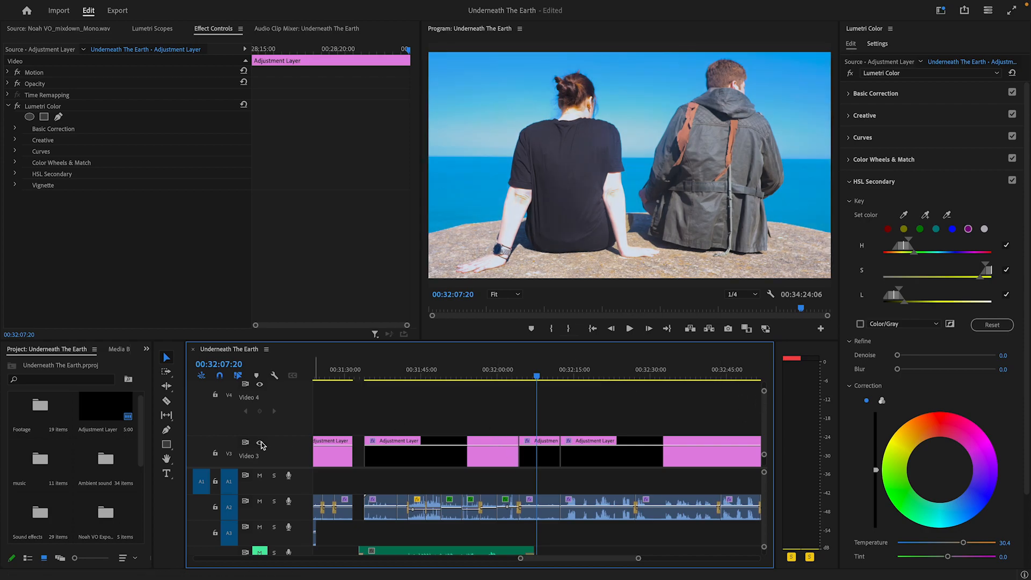
Step: Move to the blossom-framed coastal shot at 00:33:48:22 and compare it with the Video 3 track off and on
left_click_drag(536, 374, 605, 424)
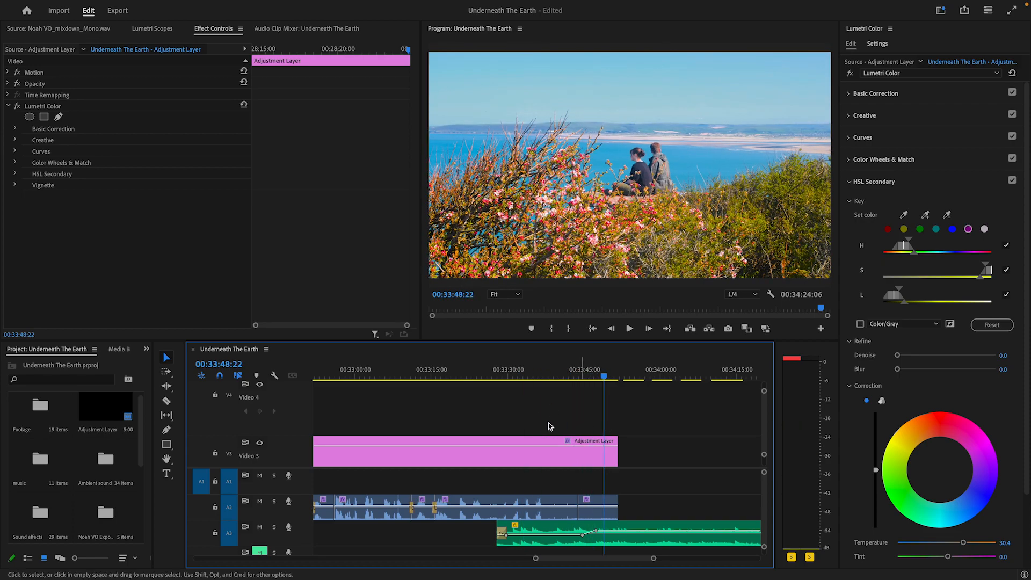
left_click(260, 442)
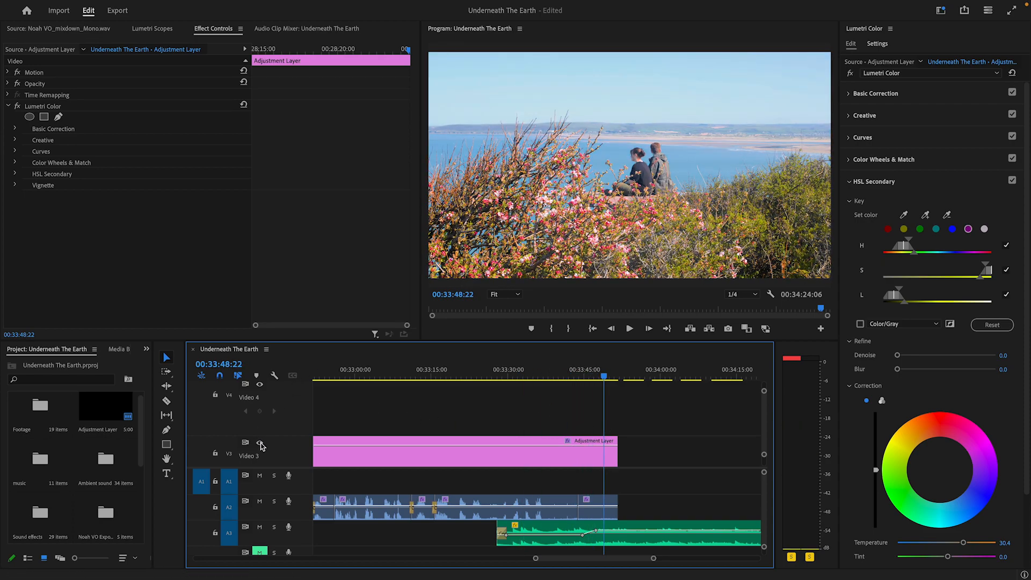
left_click(260, 443)
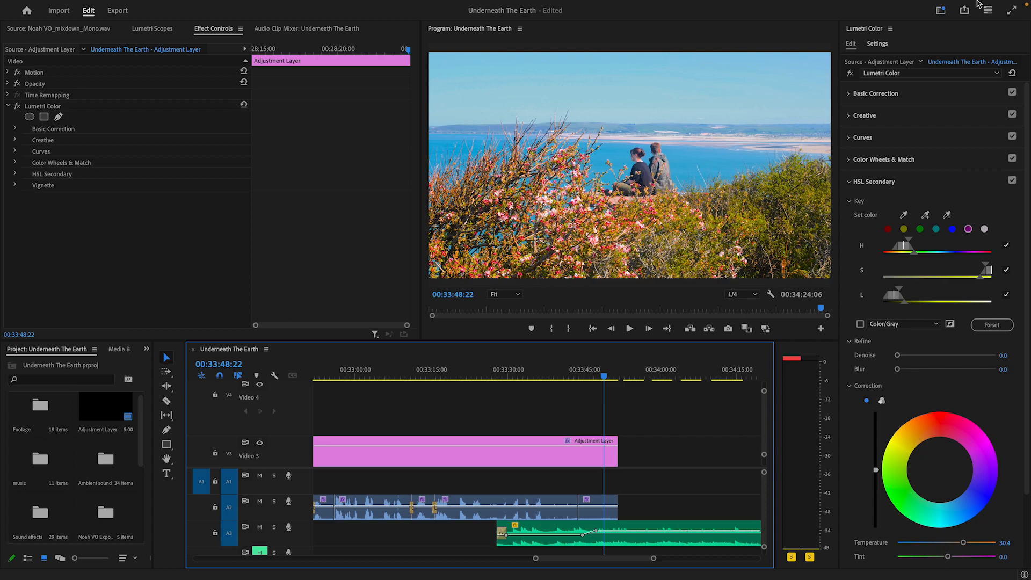